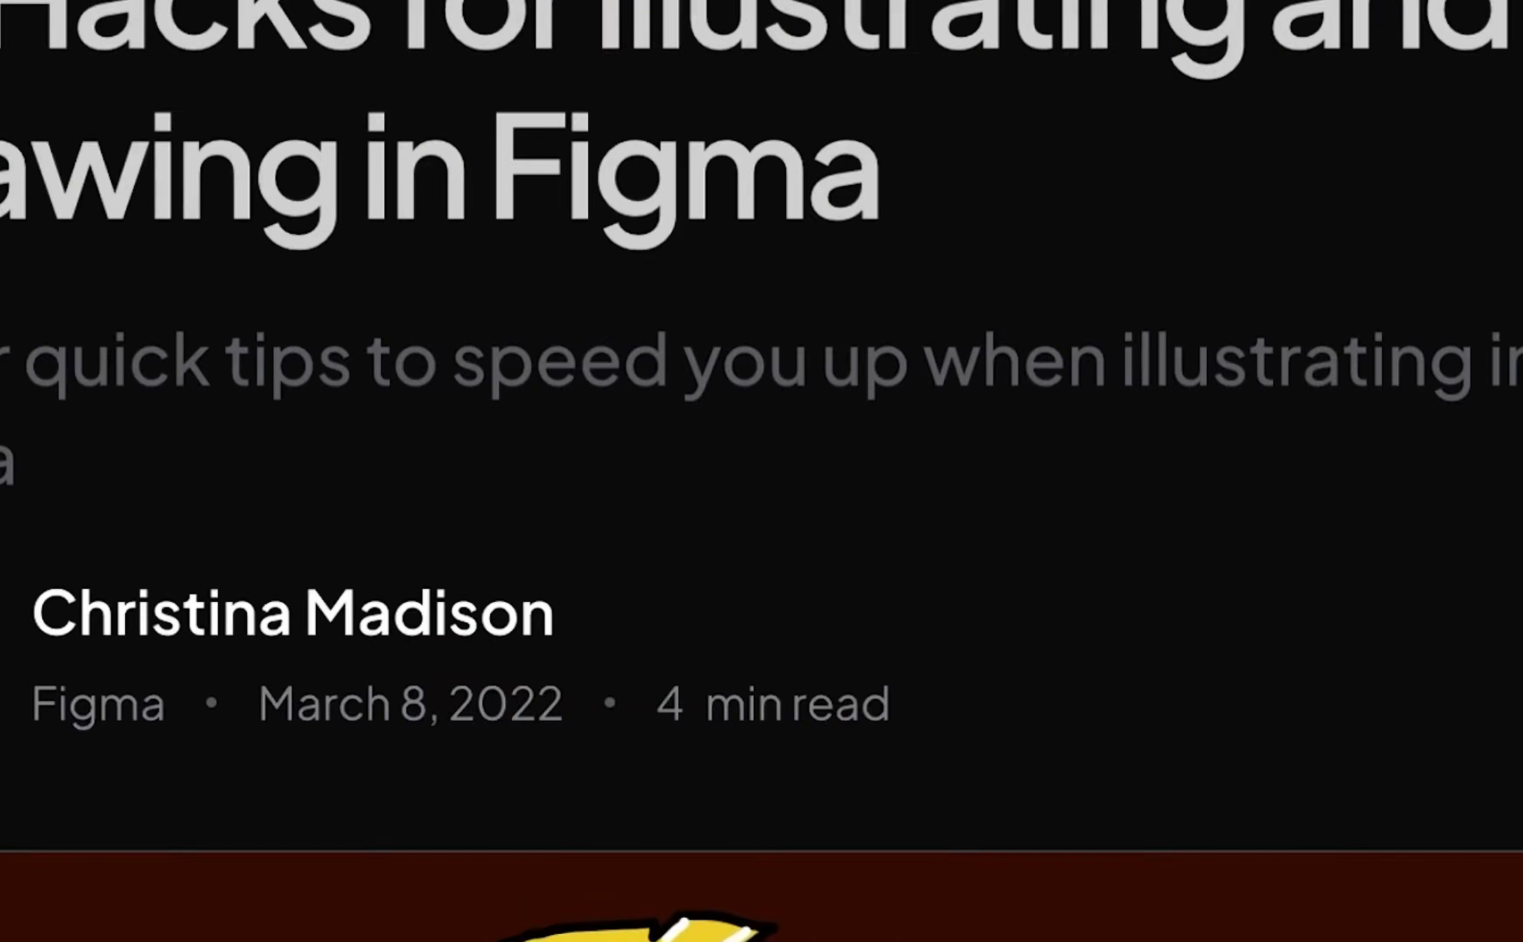
Scroll through the published Patteron home page with its creator profile, trial and sign-in options
scroll(761, 469, down, 10)
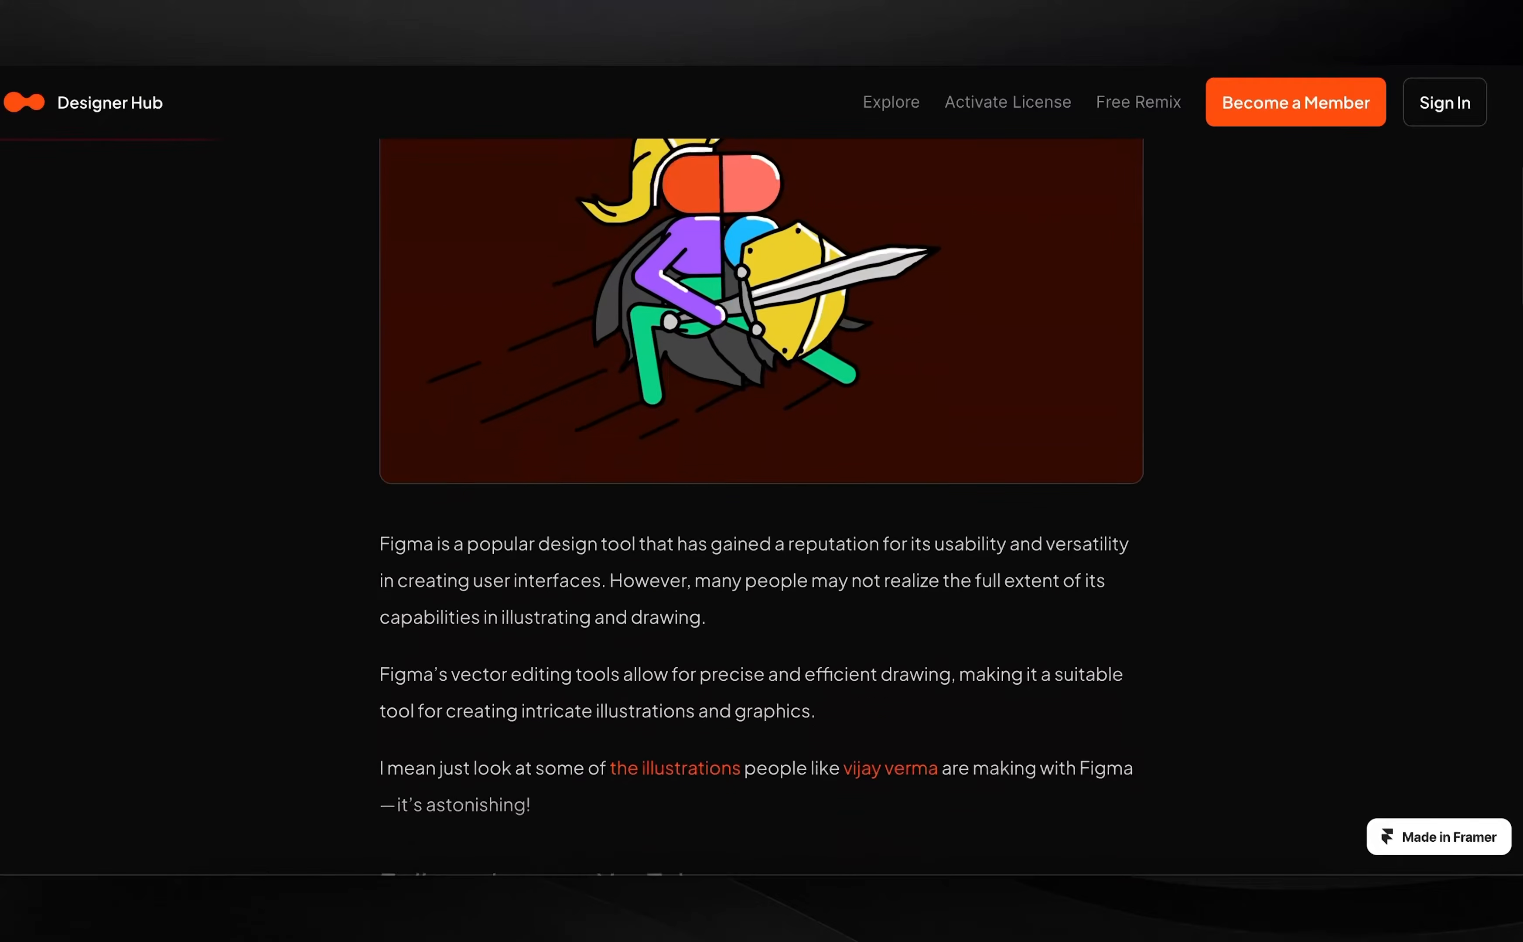
scroll(761, 470, down, 5)
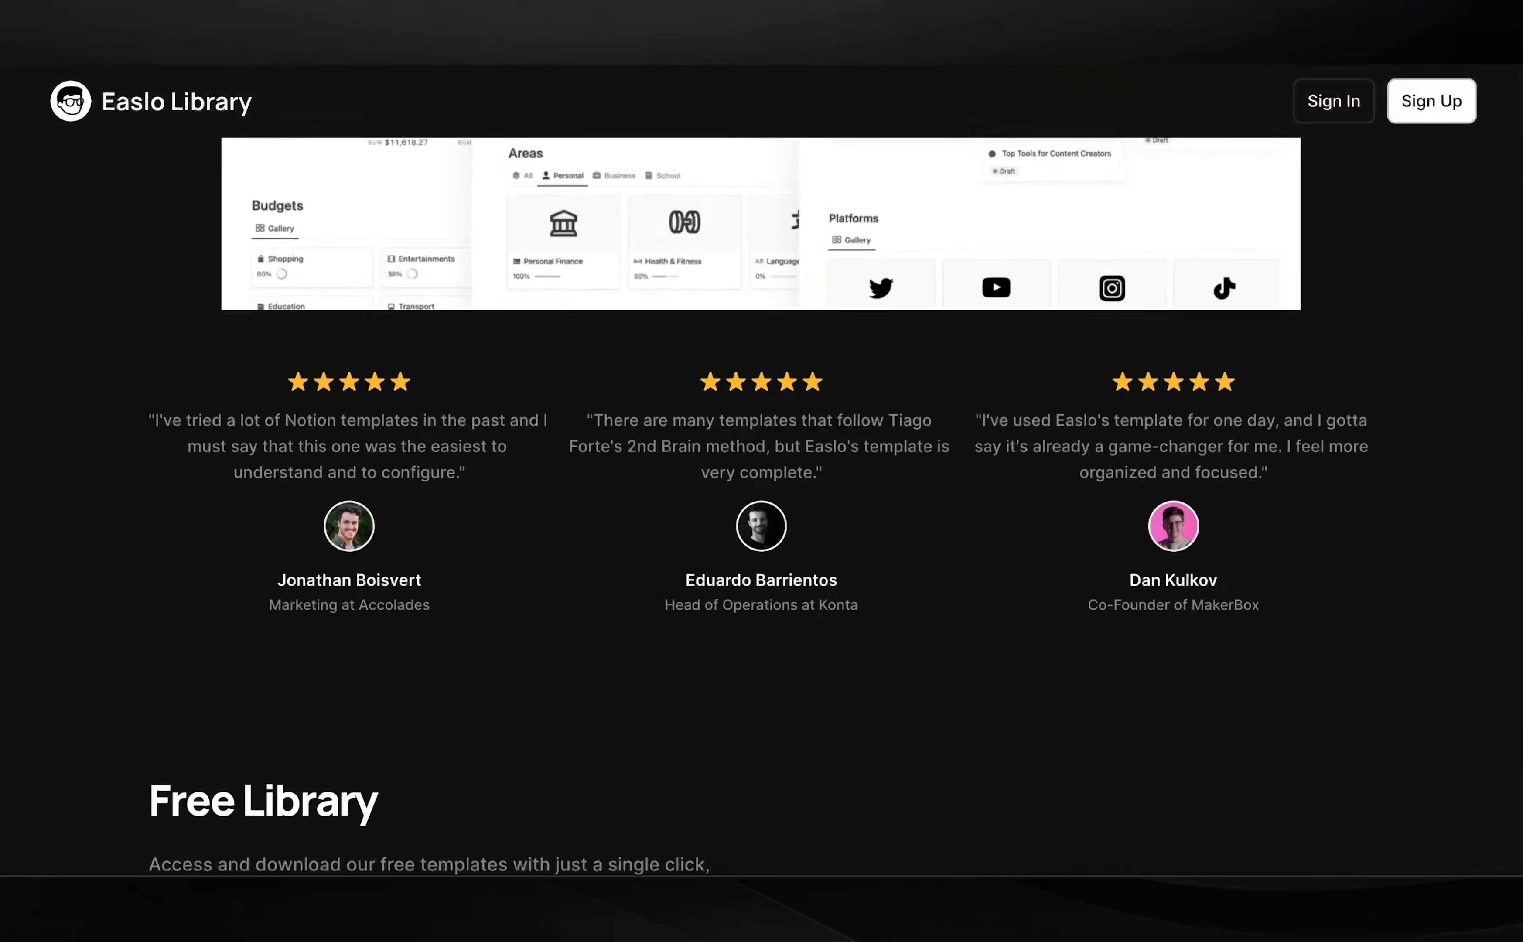
scroll(762, 500, down, 12)
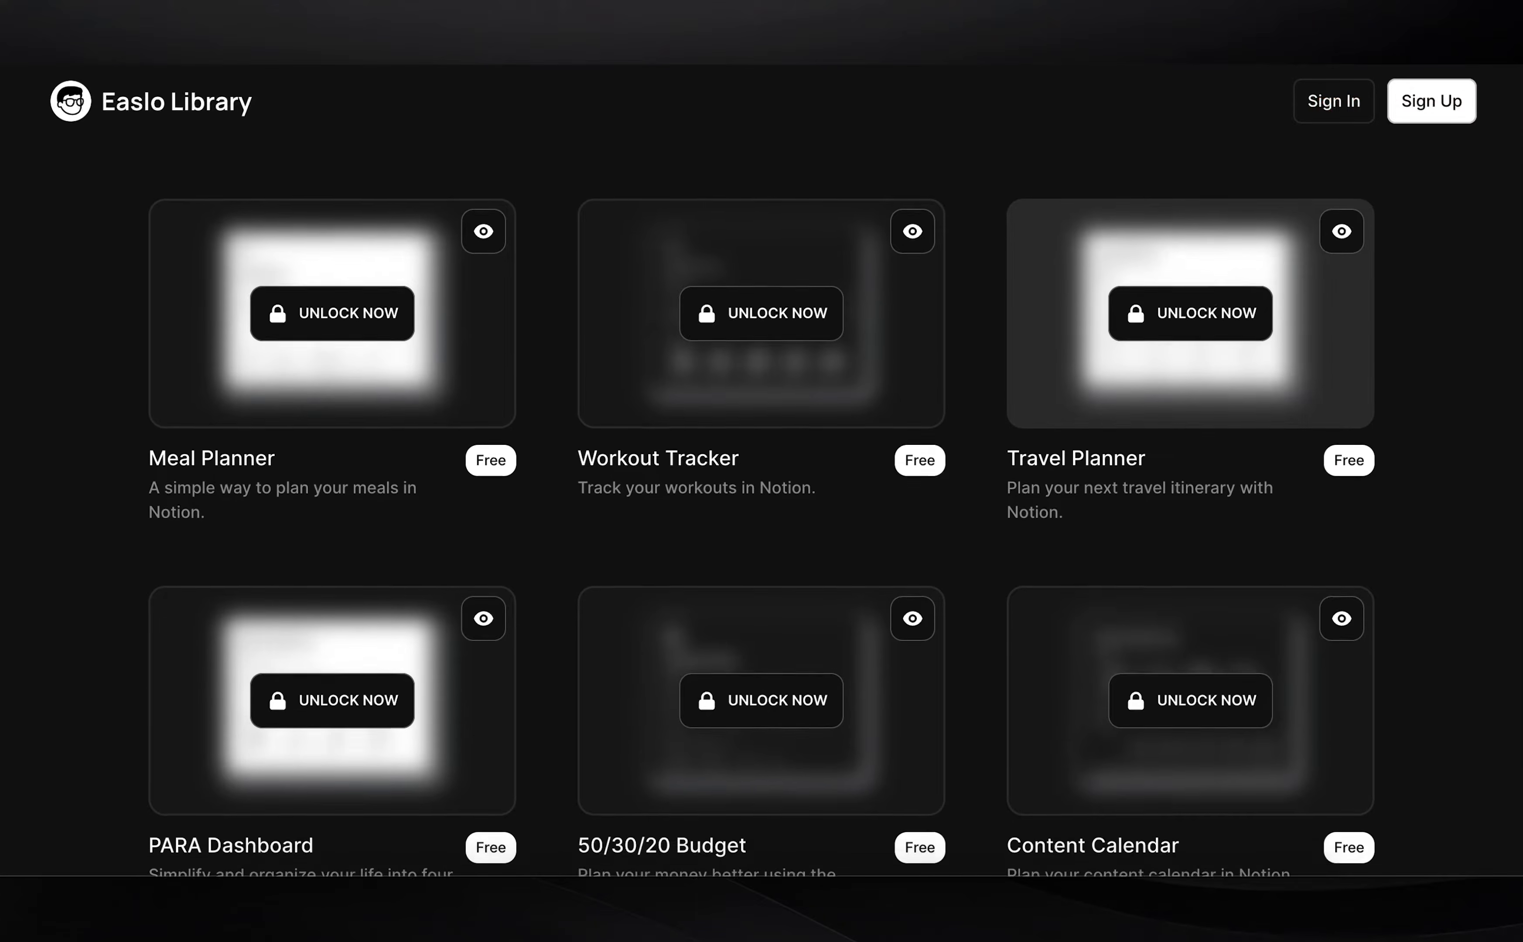
scroll(761, 500, down, 5)
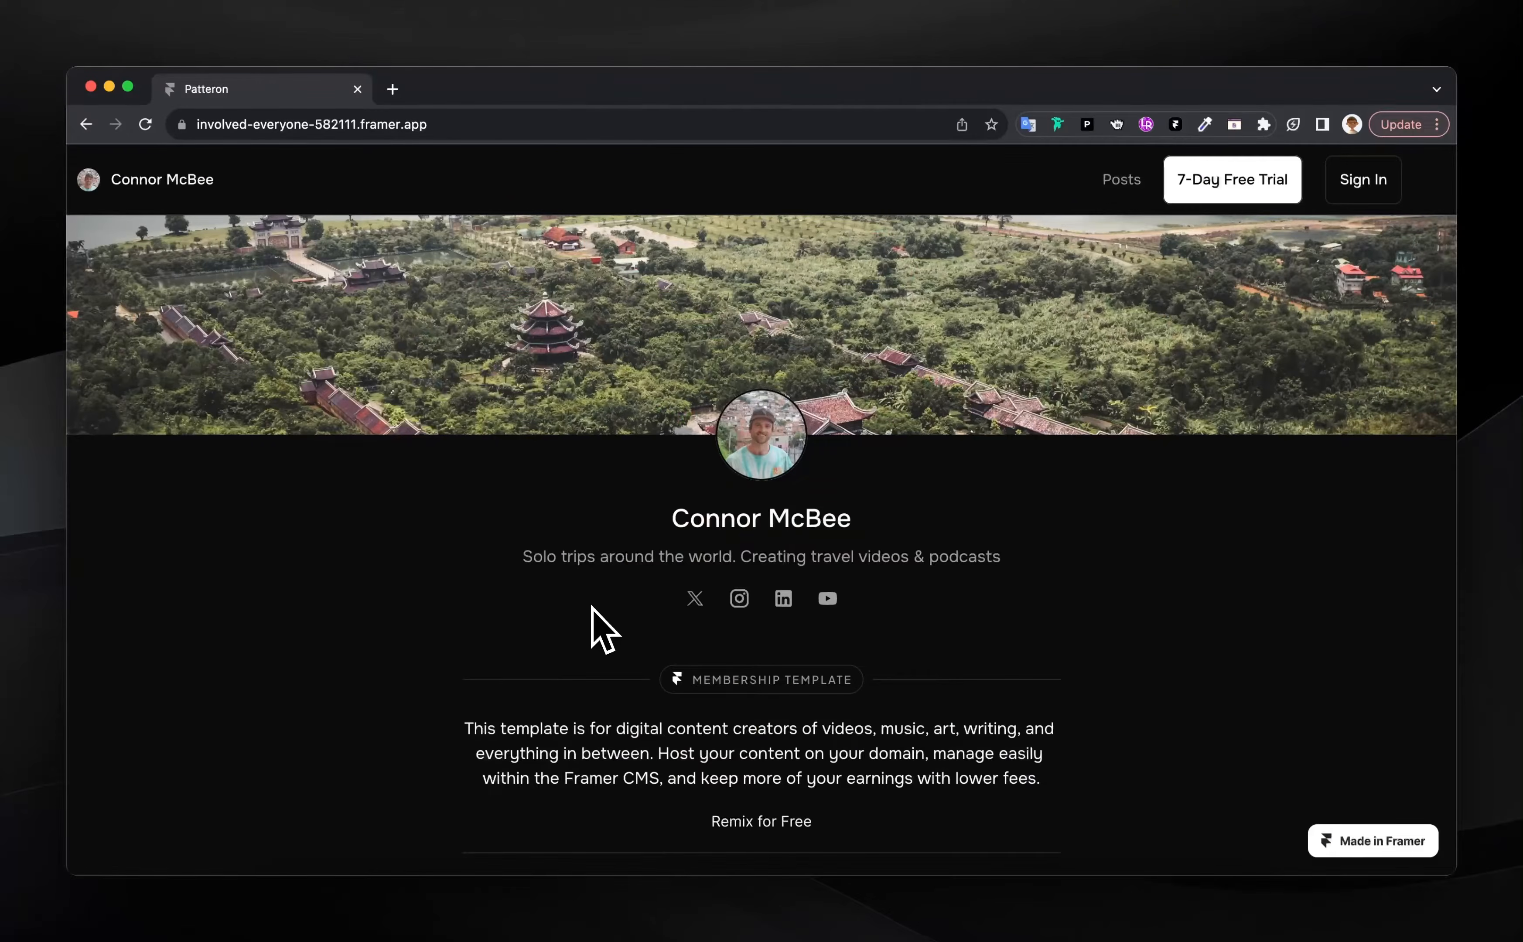
Follow a locked post to the supporter plans, pick Monthly, and start its free trial
scroll(592, 606, down, 1)
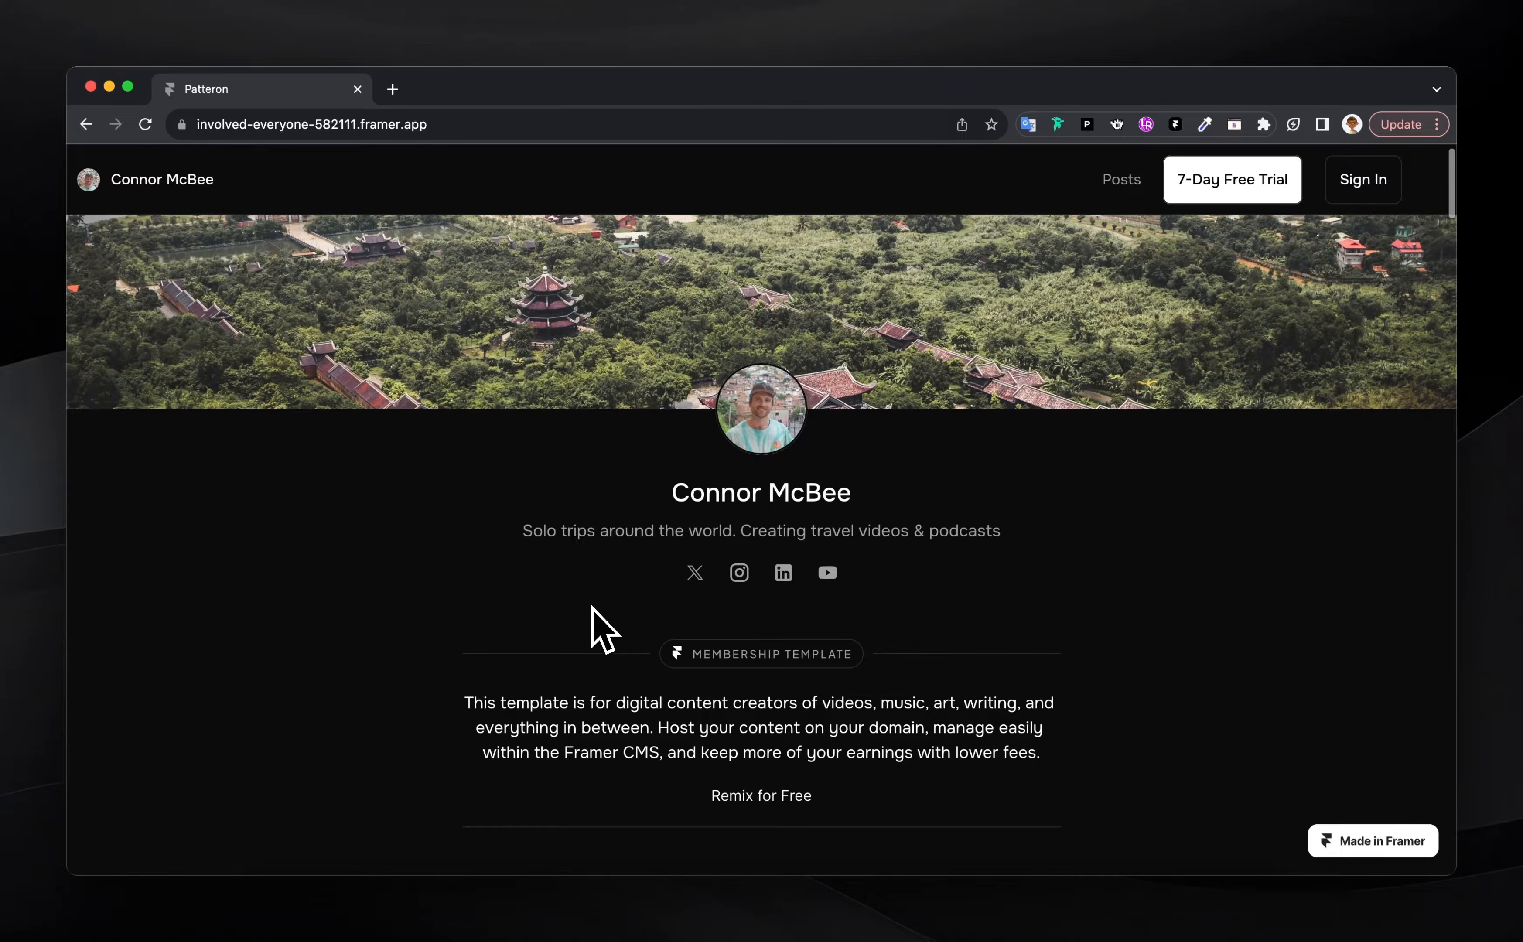
scroll(654, 581, down, 10)
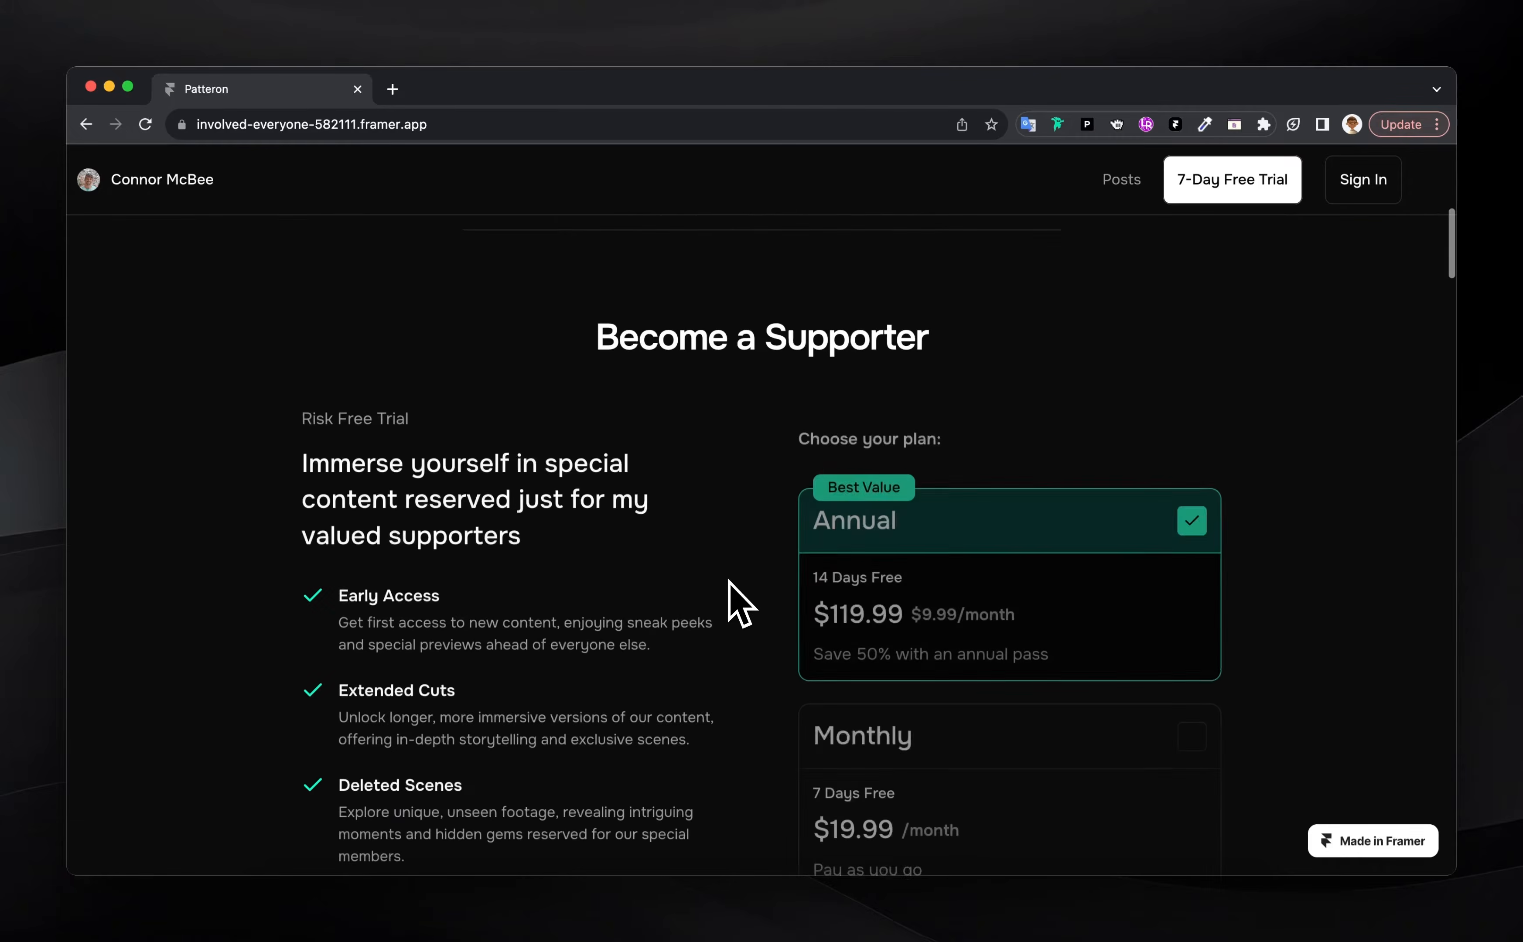
scroll(730, 582, down, 12)
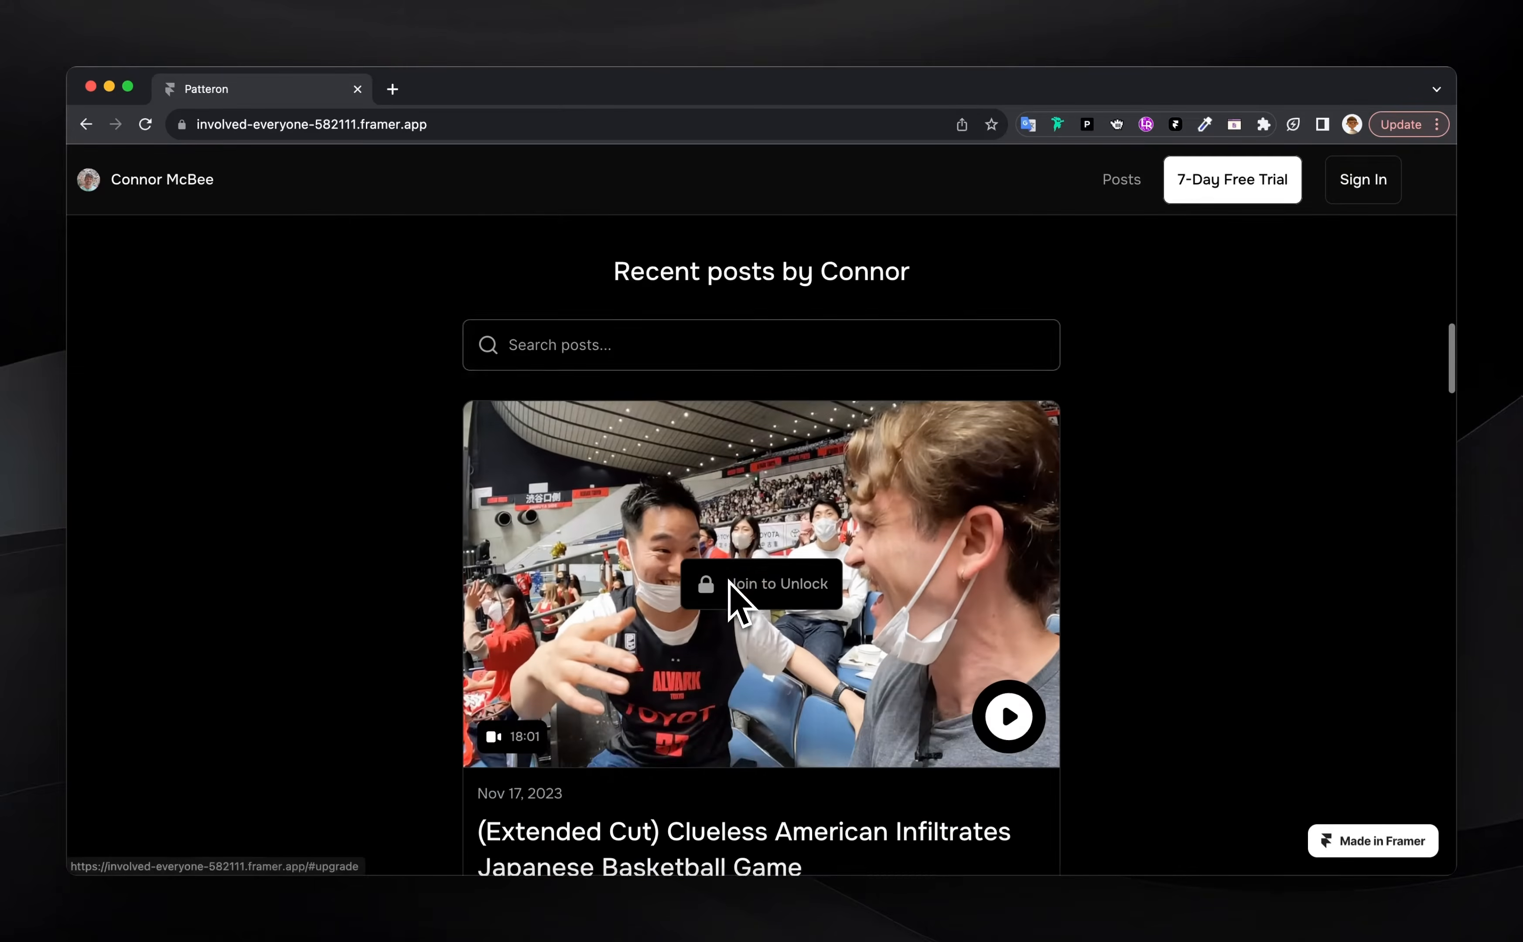
click(775, 485)
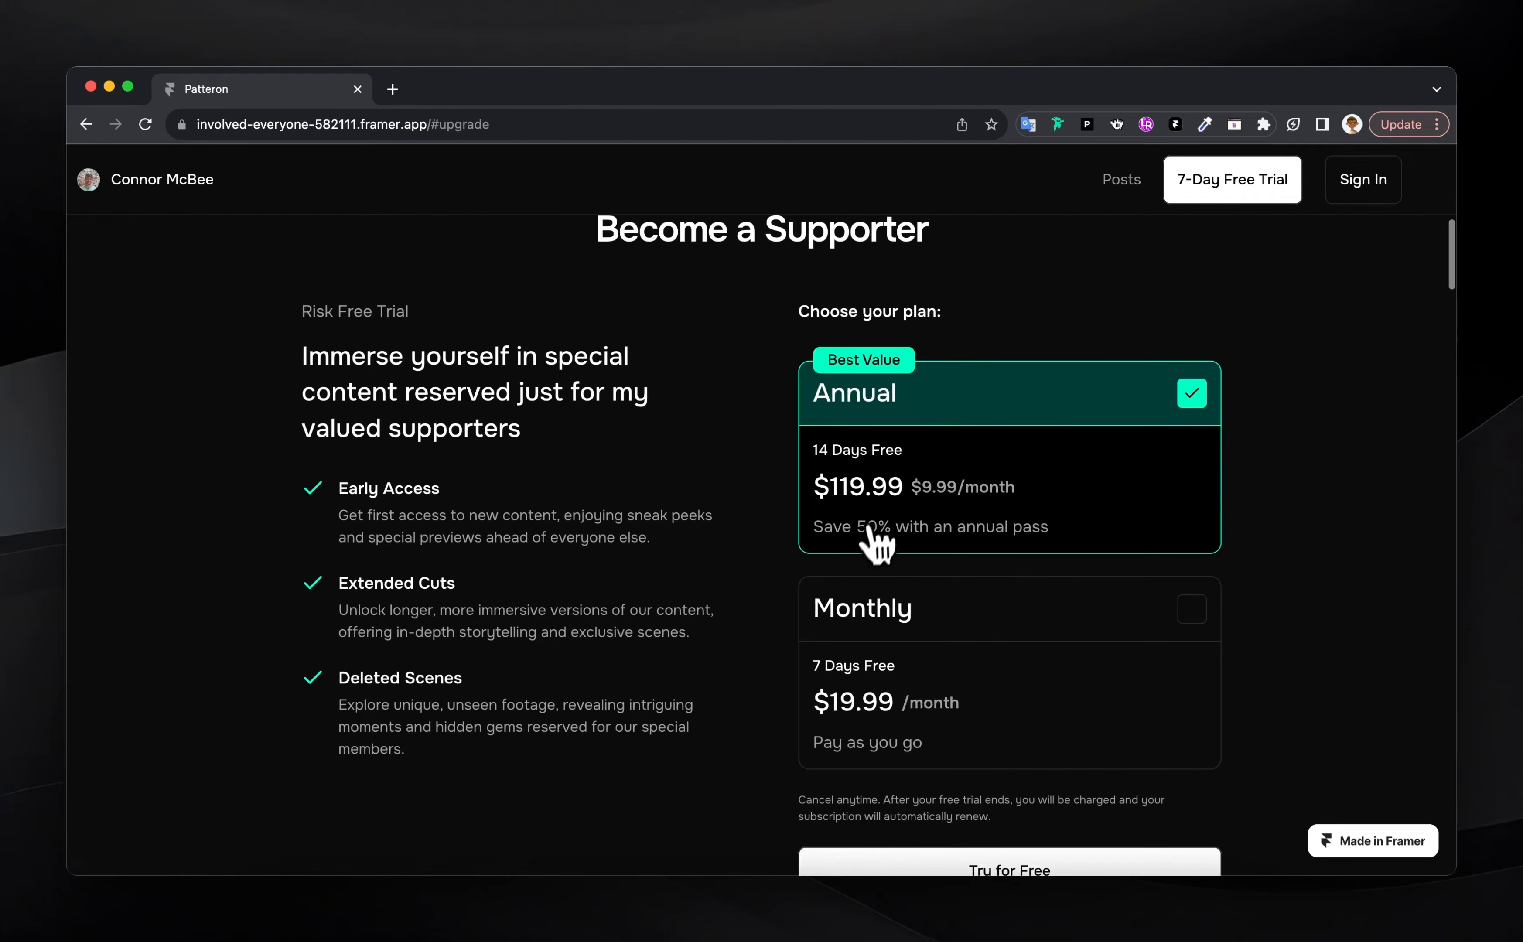
scroll(872, 550, down, 15)
click(813, 530)
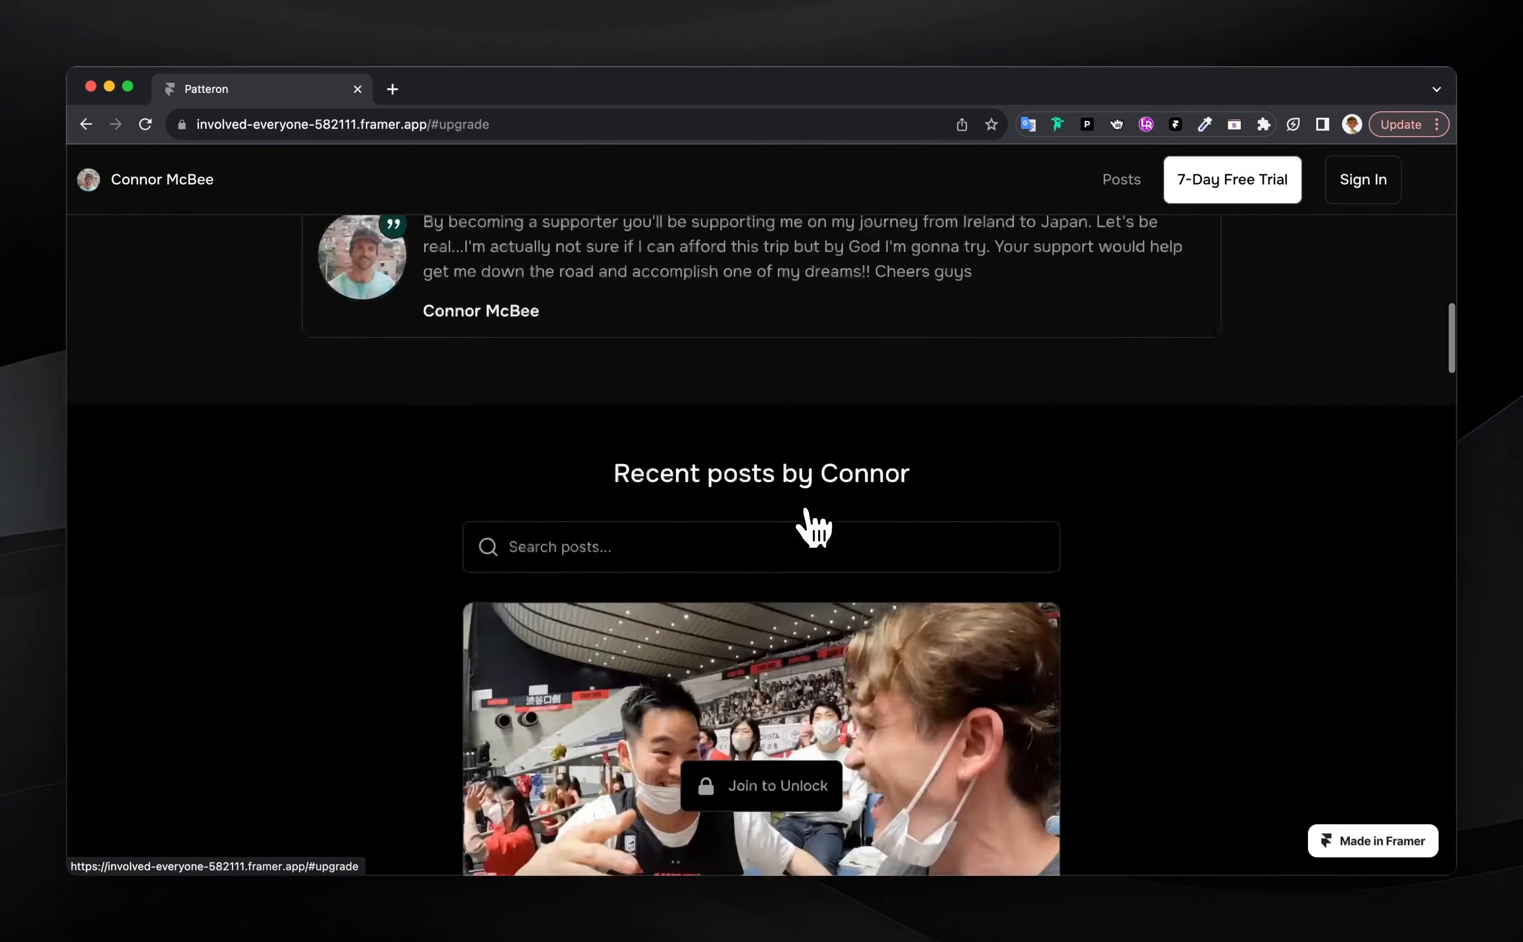
click(963, 632)
scroll(937, 719, down, 2)
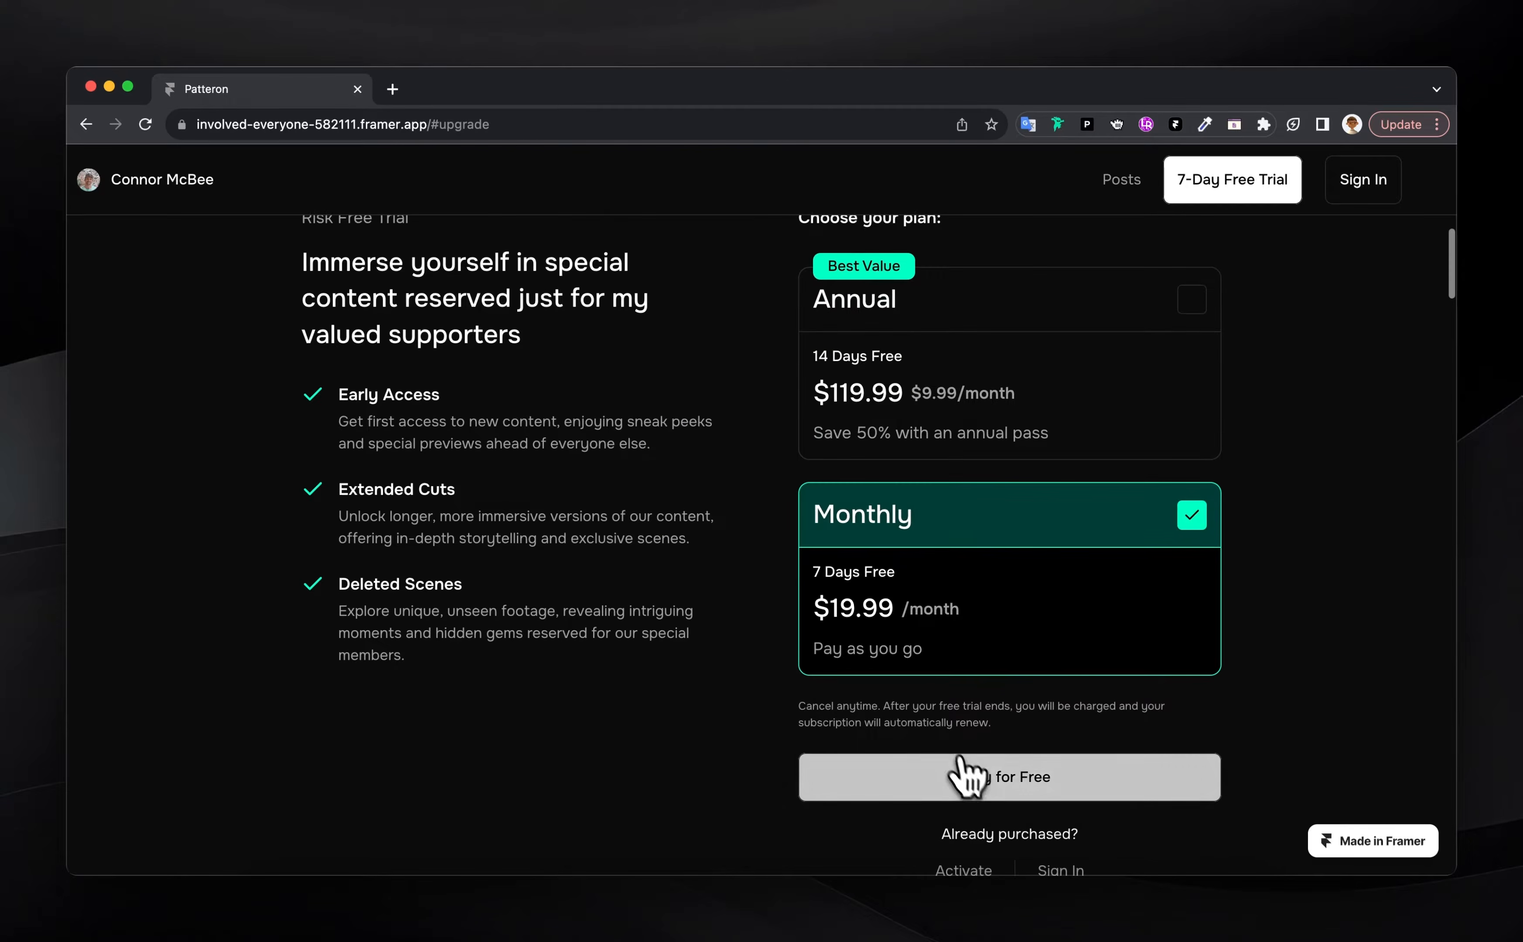
click(966, 779)
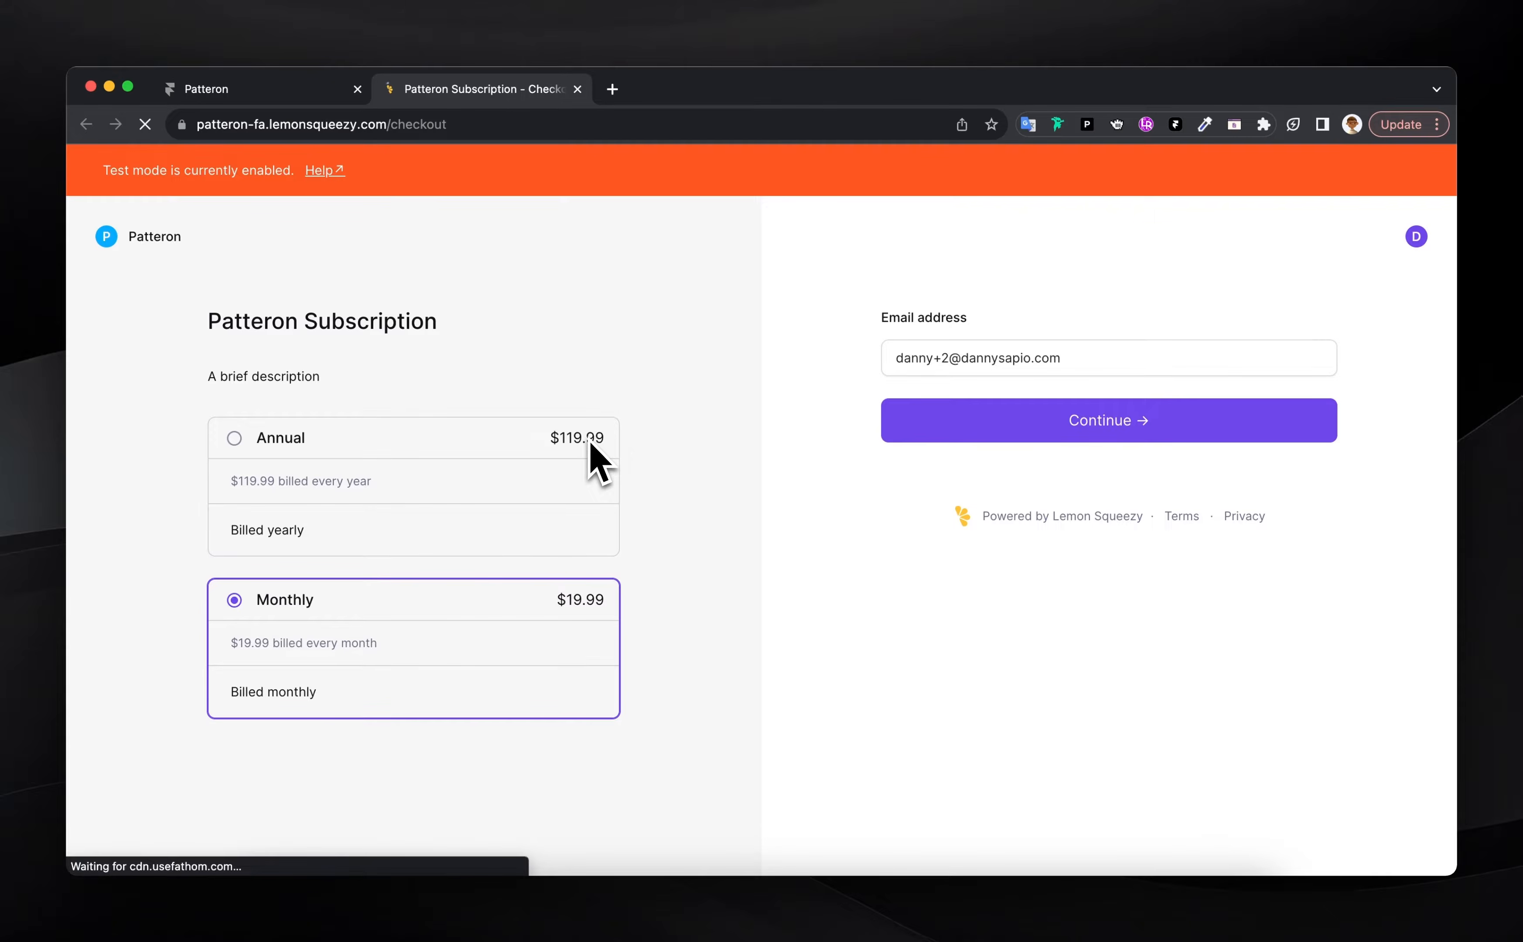
Pay with the test card details and billing postal code, start the trial, then activate the account
click(1056, 422)
click(921, 526)
text(42)
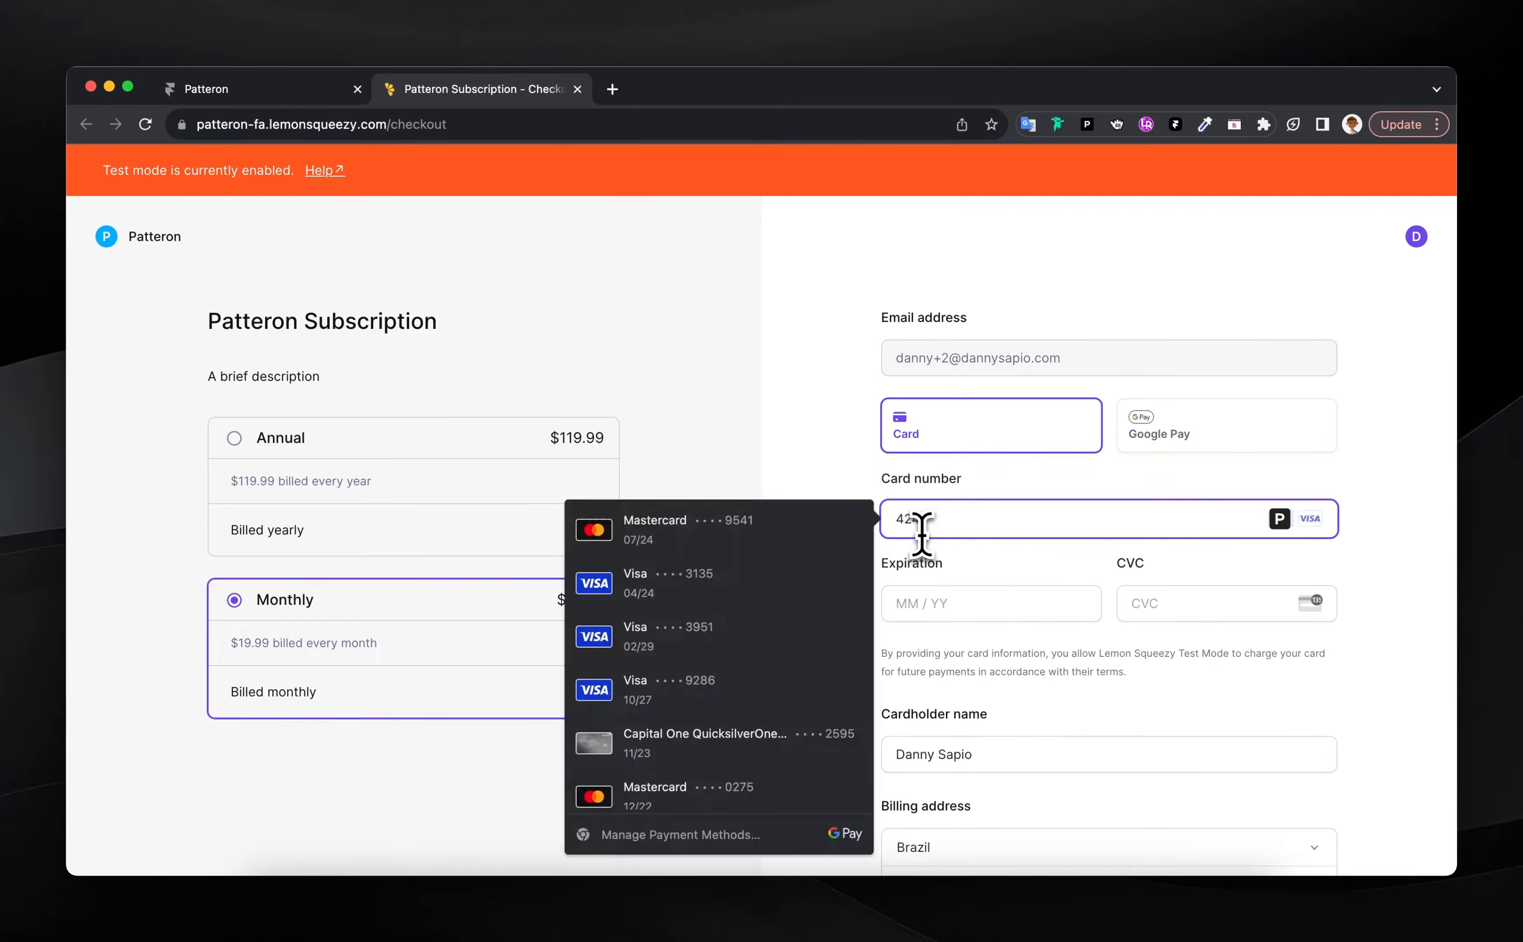
text(424242424242420934233)
scroll(951, 752, down, 1)
scroll(938, 719, down, 4)
click(912, 613)
text(80345)
scroll(969, 595, down, 5)
click(1044, 572)
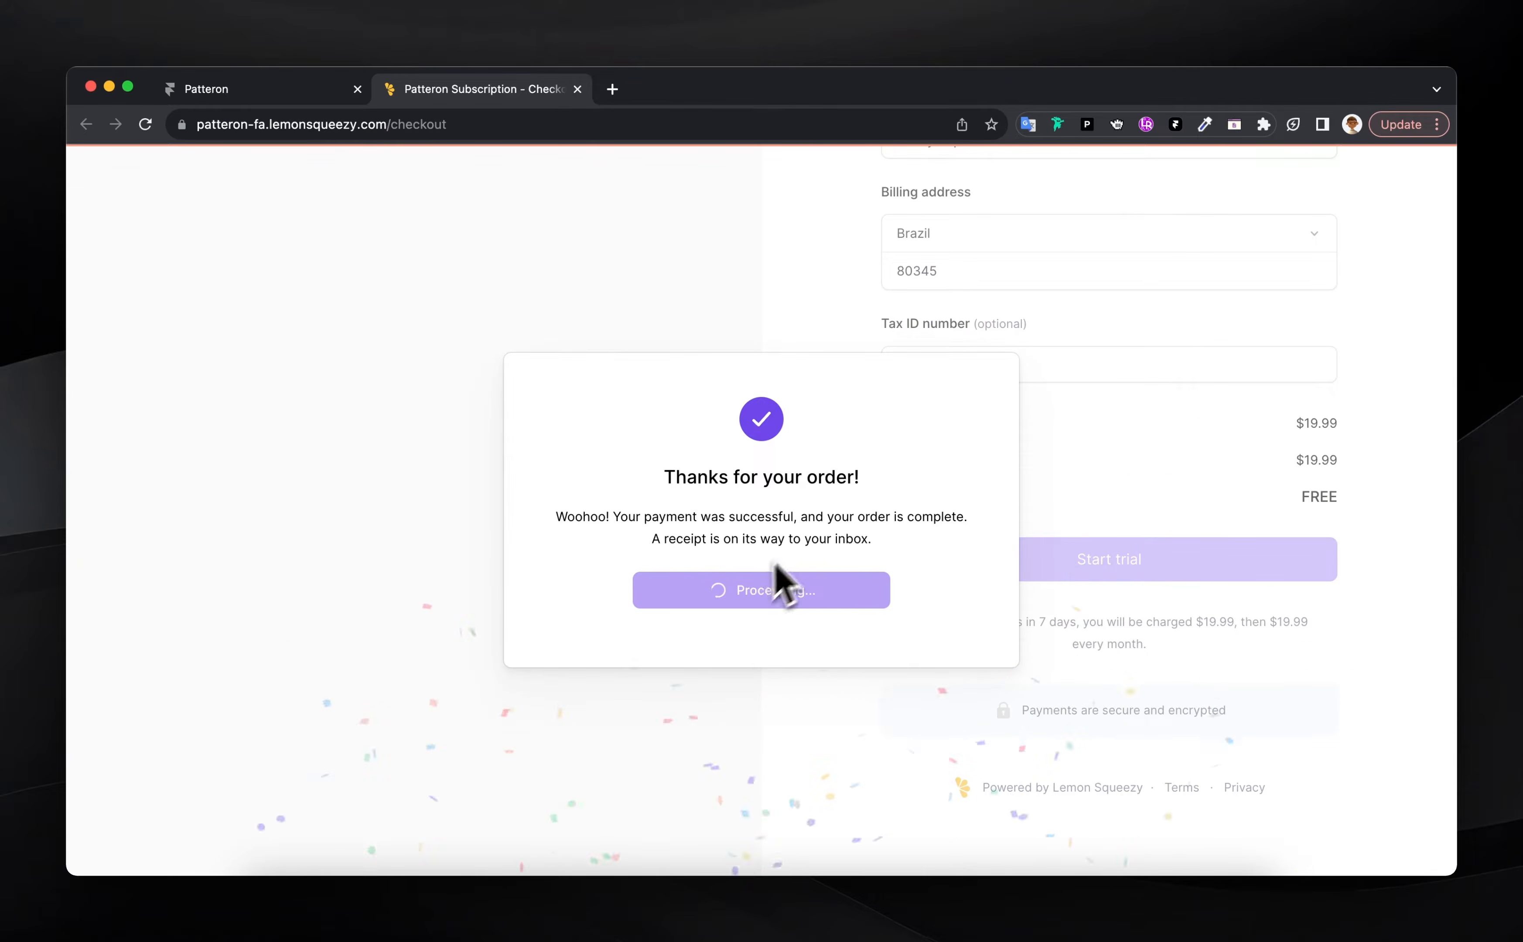
click(777, 599)
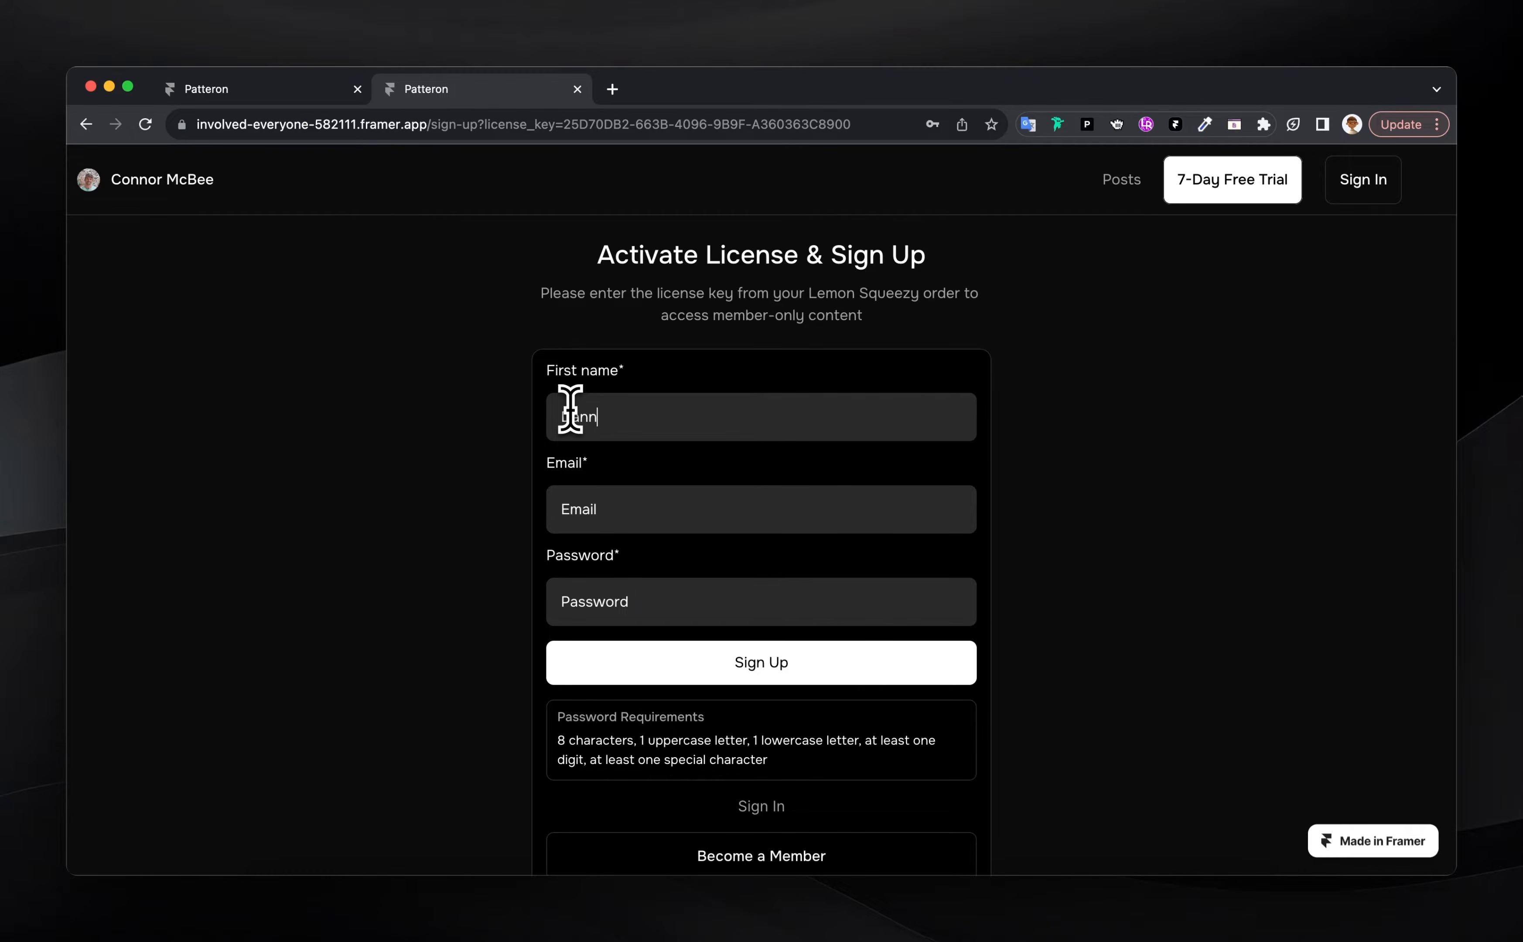
Complete the sign-up form with the member's first name and e-mail address
key(Tab)
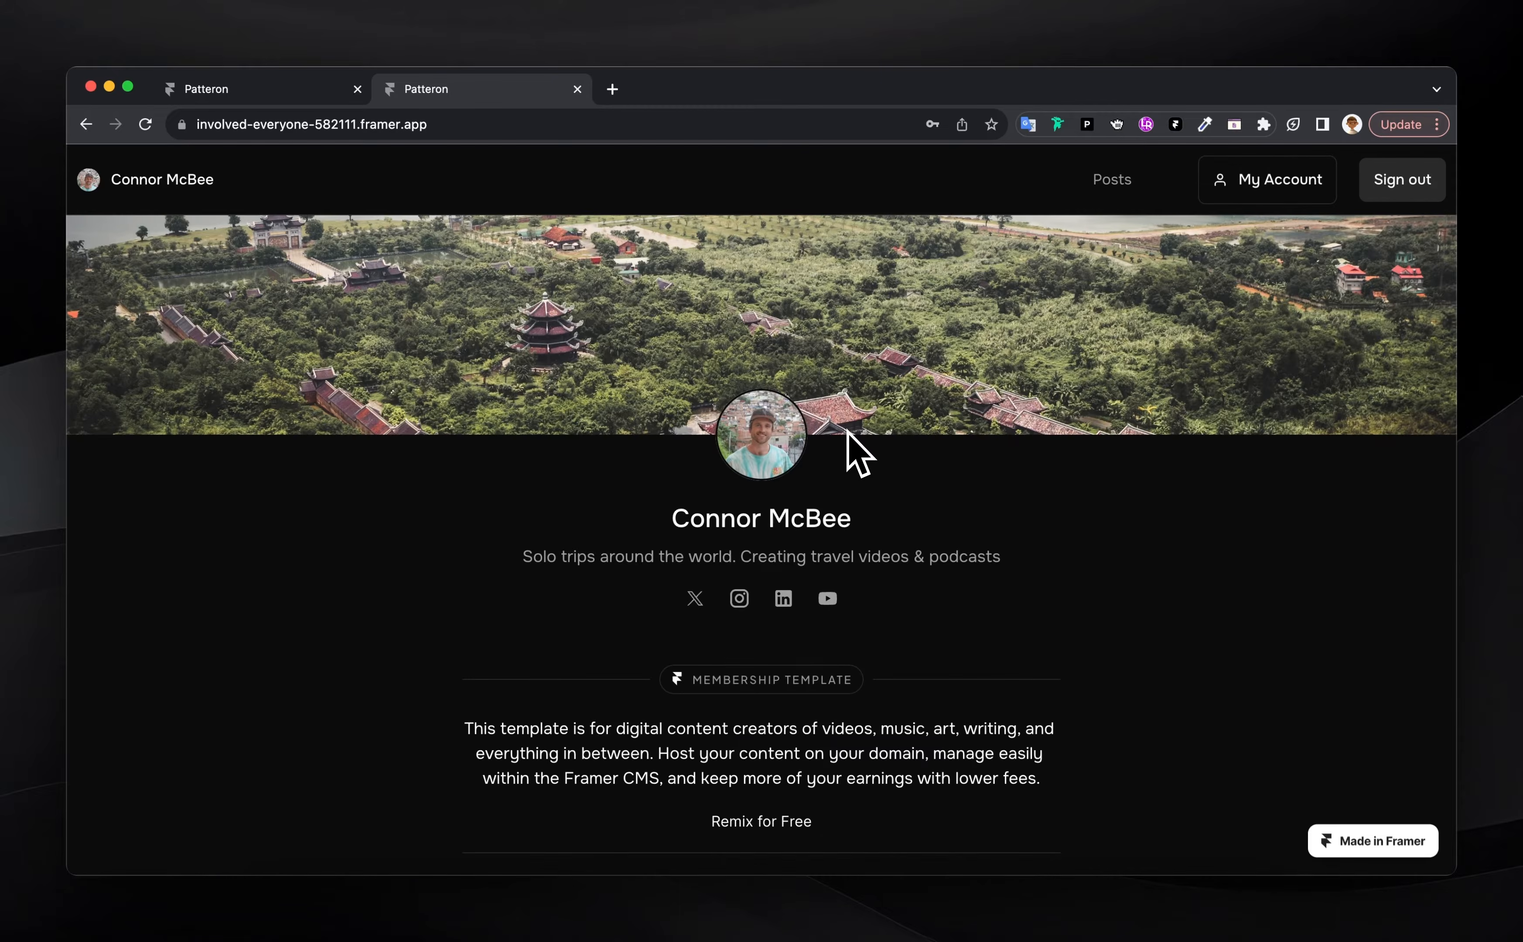
As a signed-in member, open the monkey showdown and Yo Peeps posts, then return home
scroll(901, 647, down, 15)
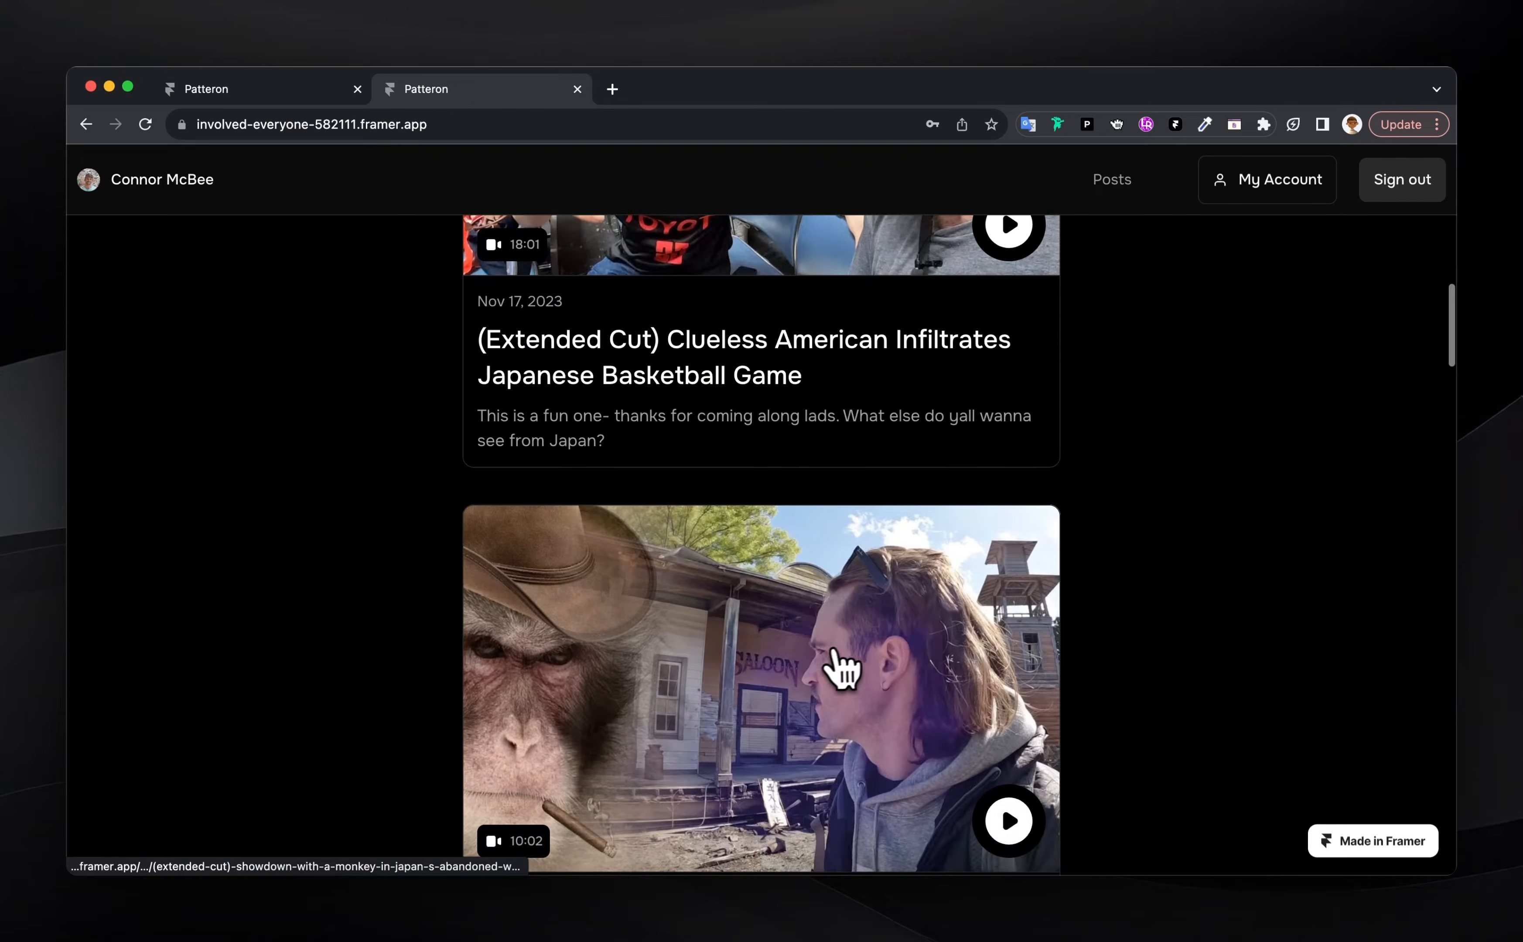
click(751, 705)
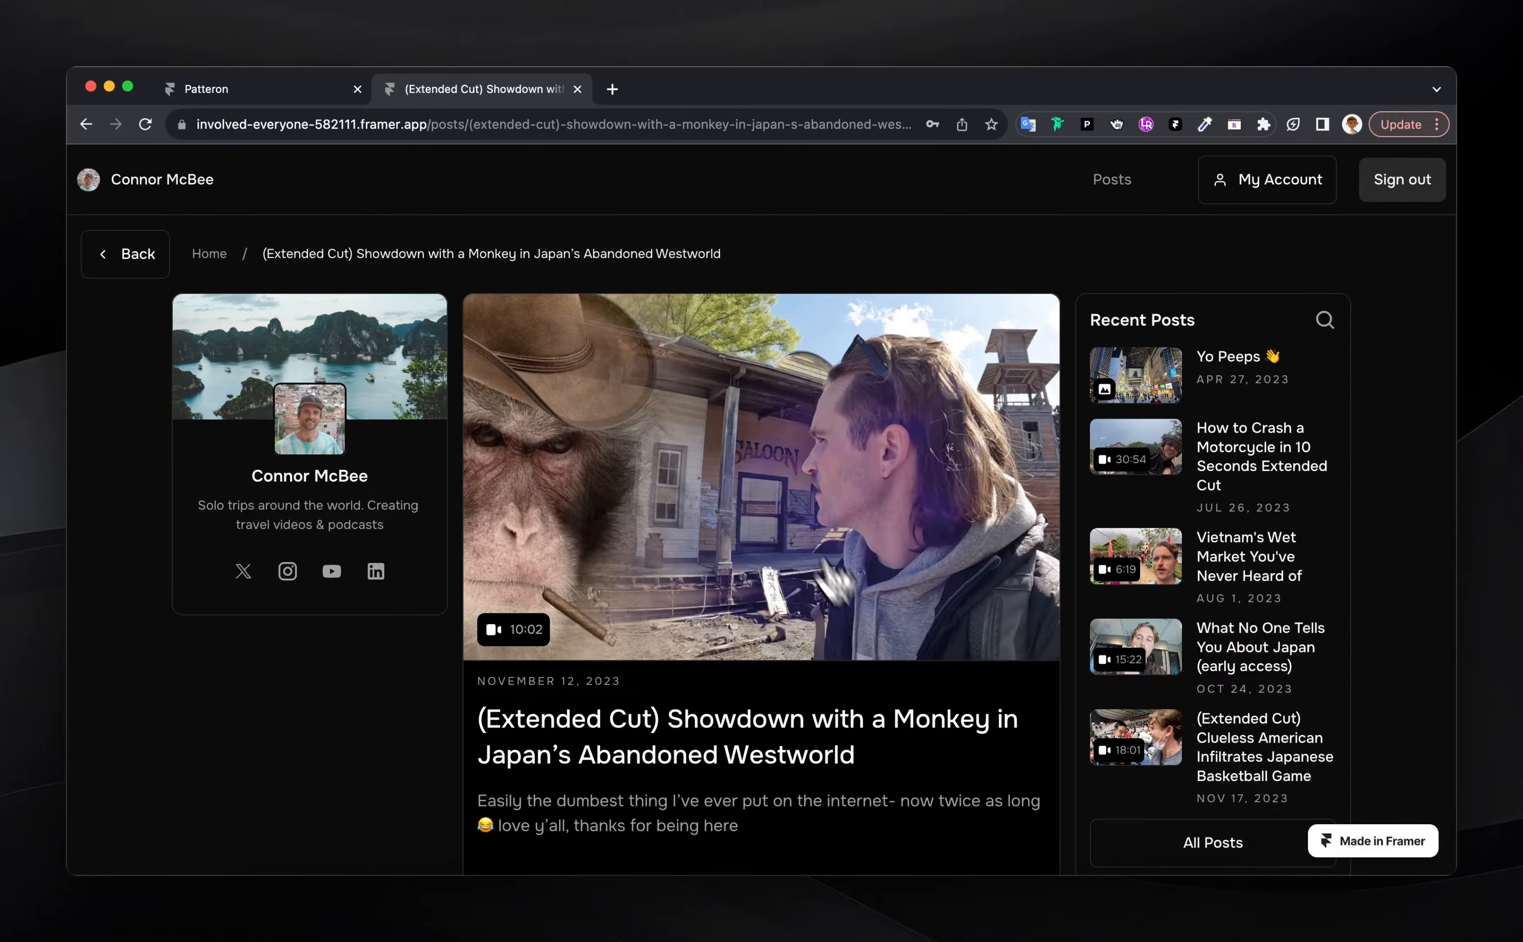
scroll(781, 563, down, 2)
scroll(816, 588, up, 3)
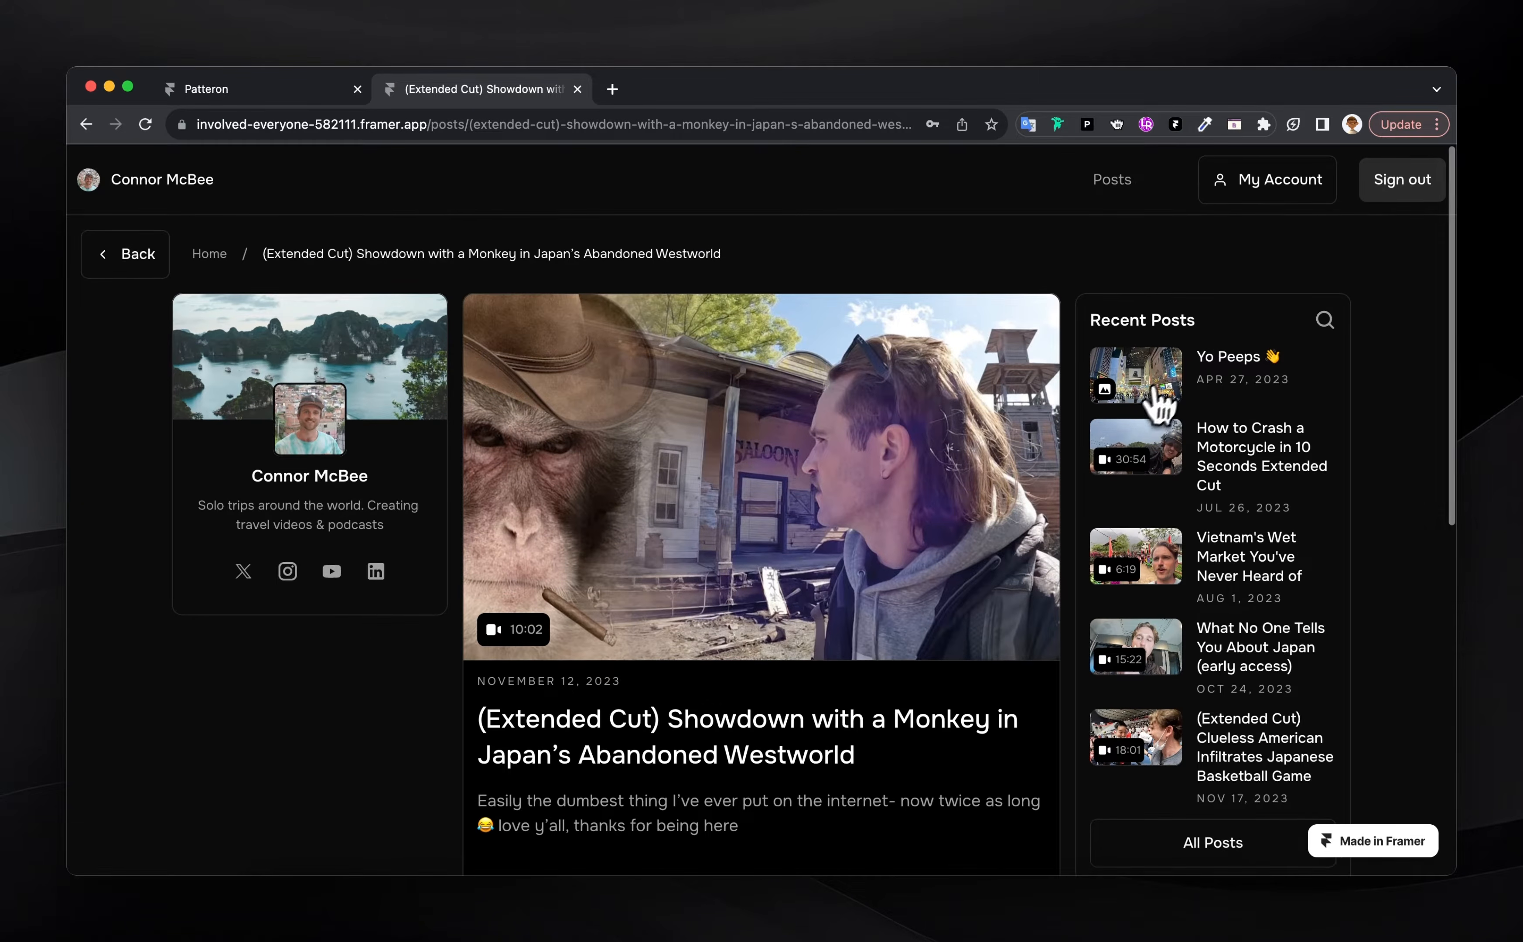
click(1153, 391)
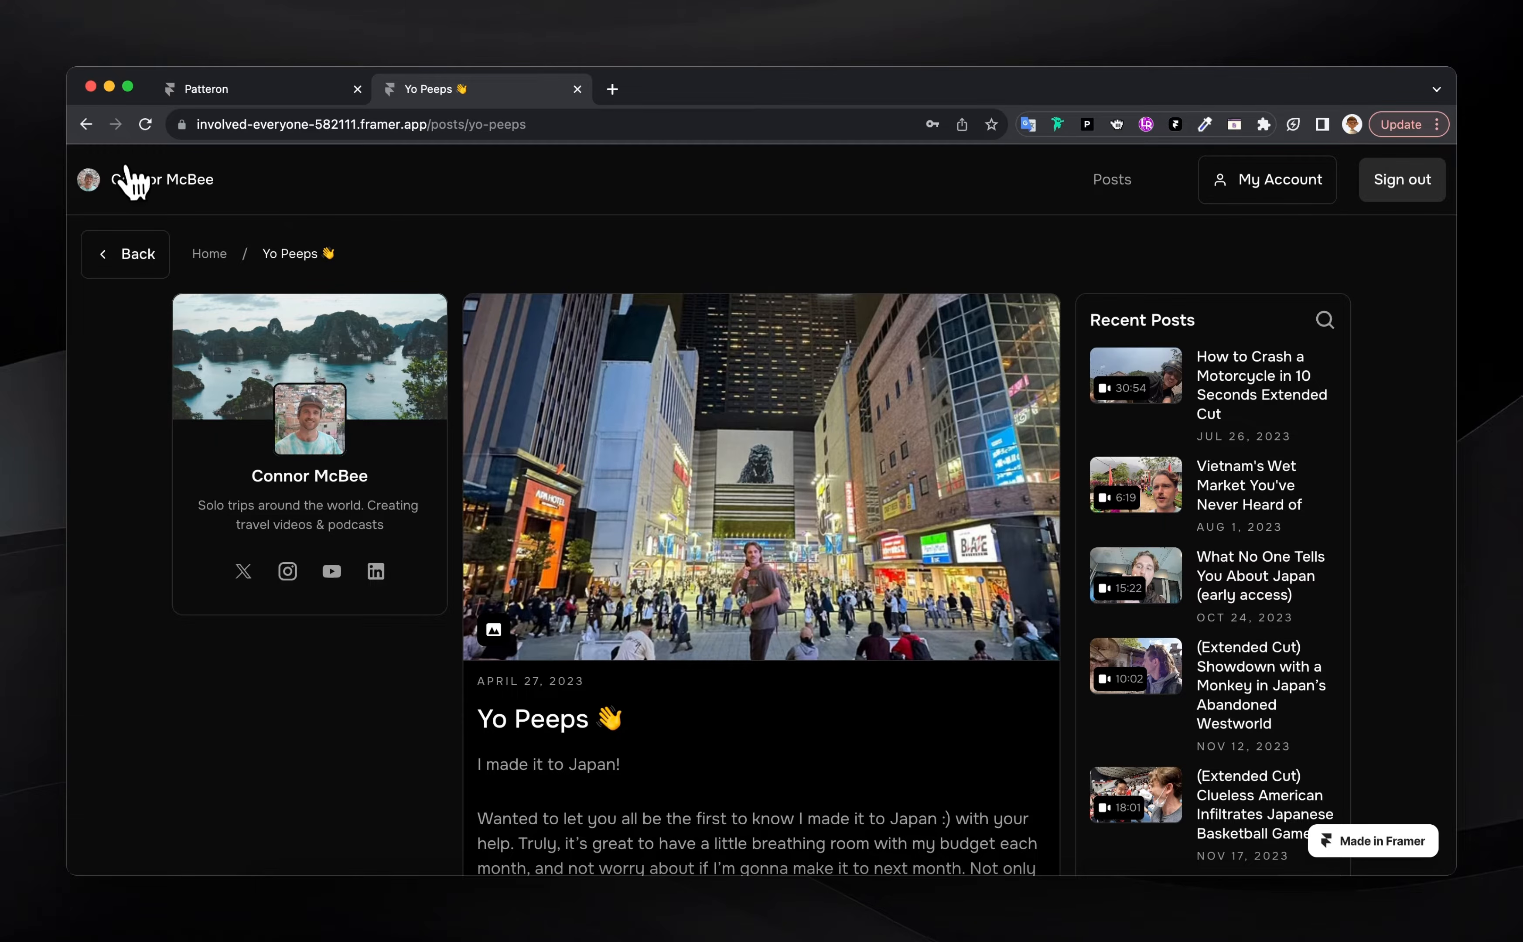
click(134, 180)
Sign out from My Account and confirm the monkey post is locked again
scroll(1014, 616, down, 10)
scroll(1017, 630, down, 5)
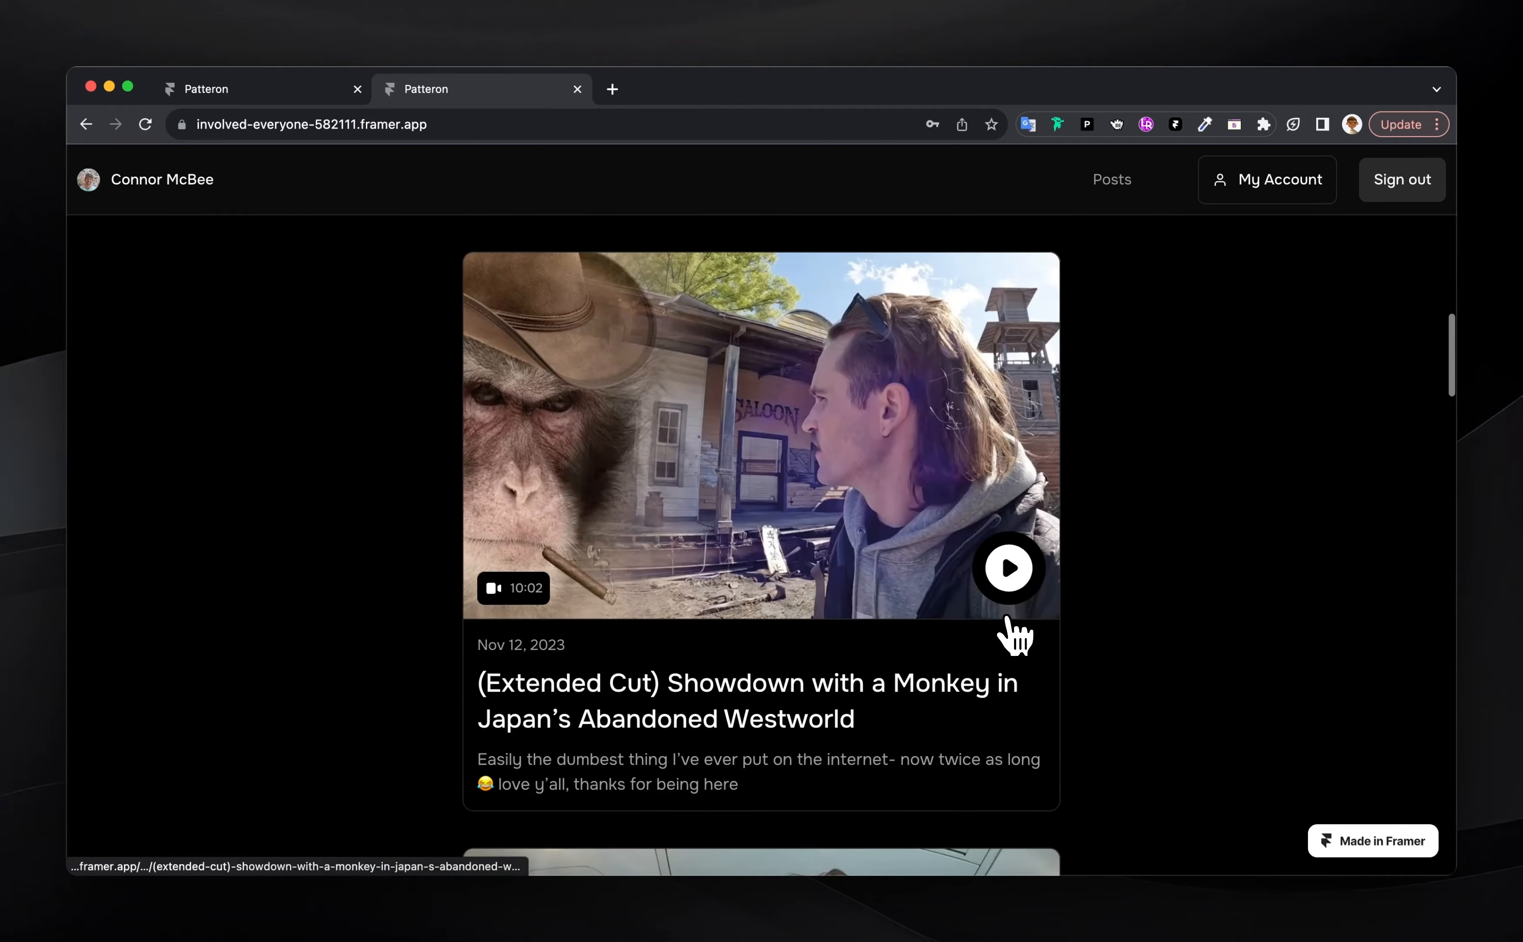
click(1265, 194)
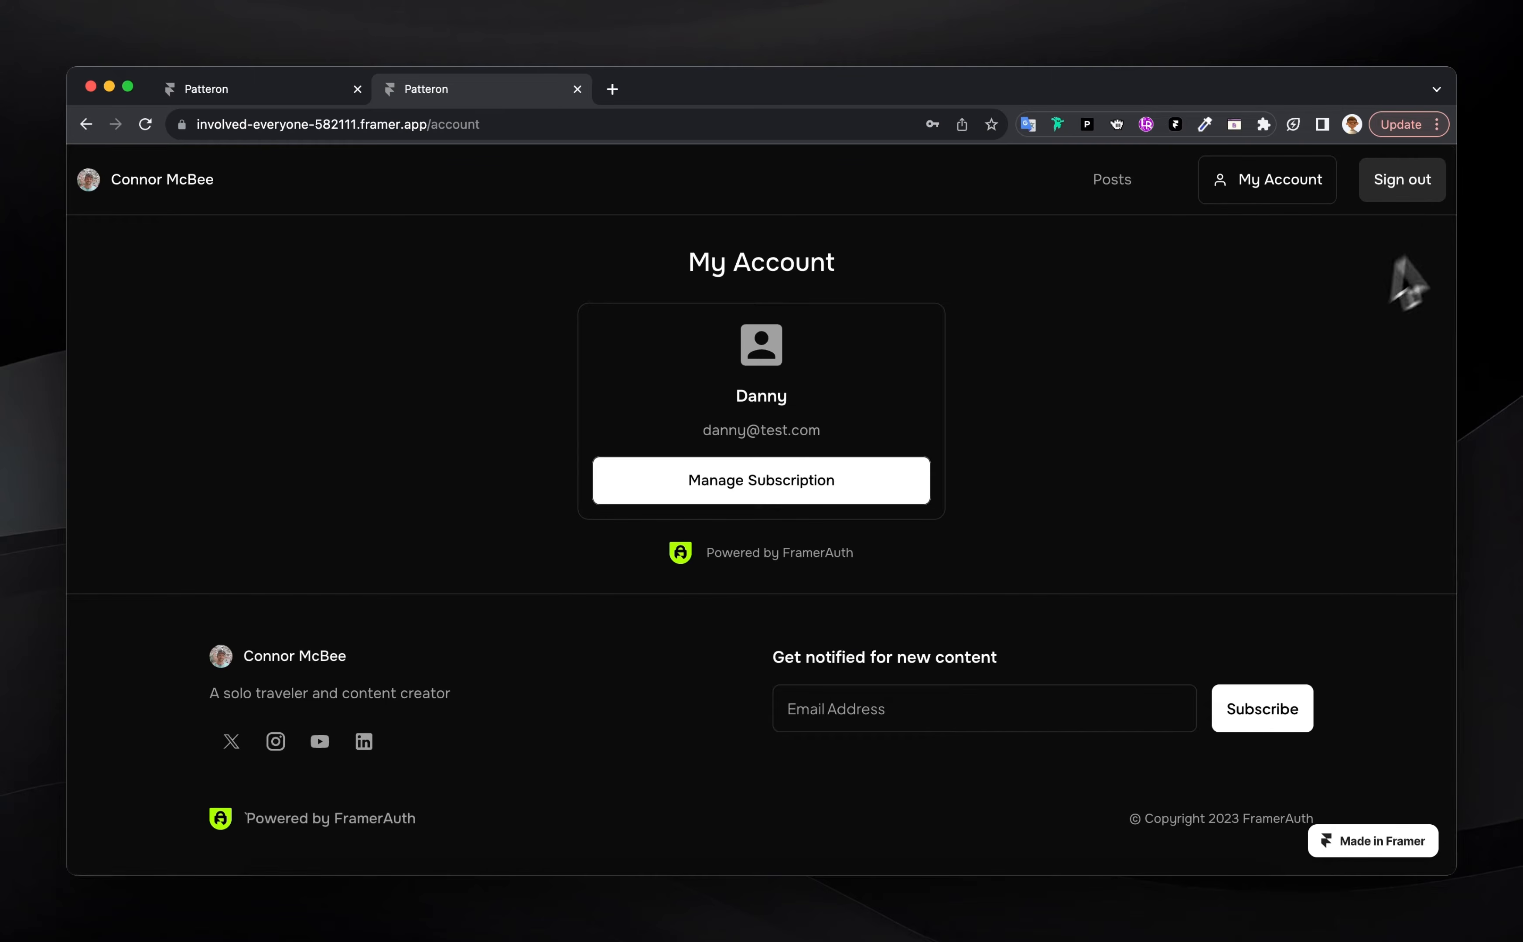
click(1414, 187)
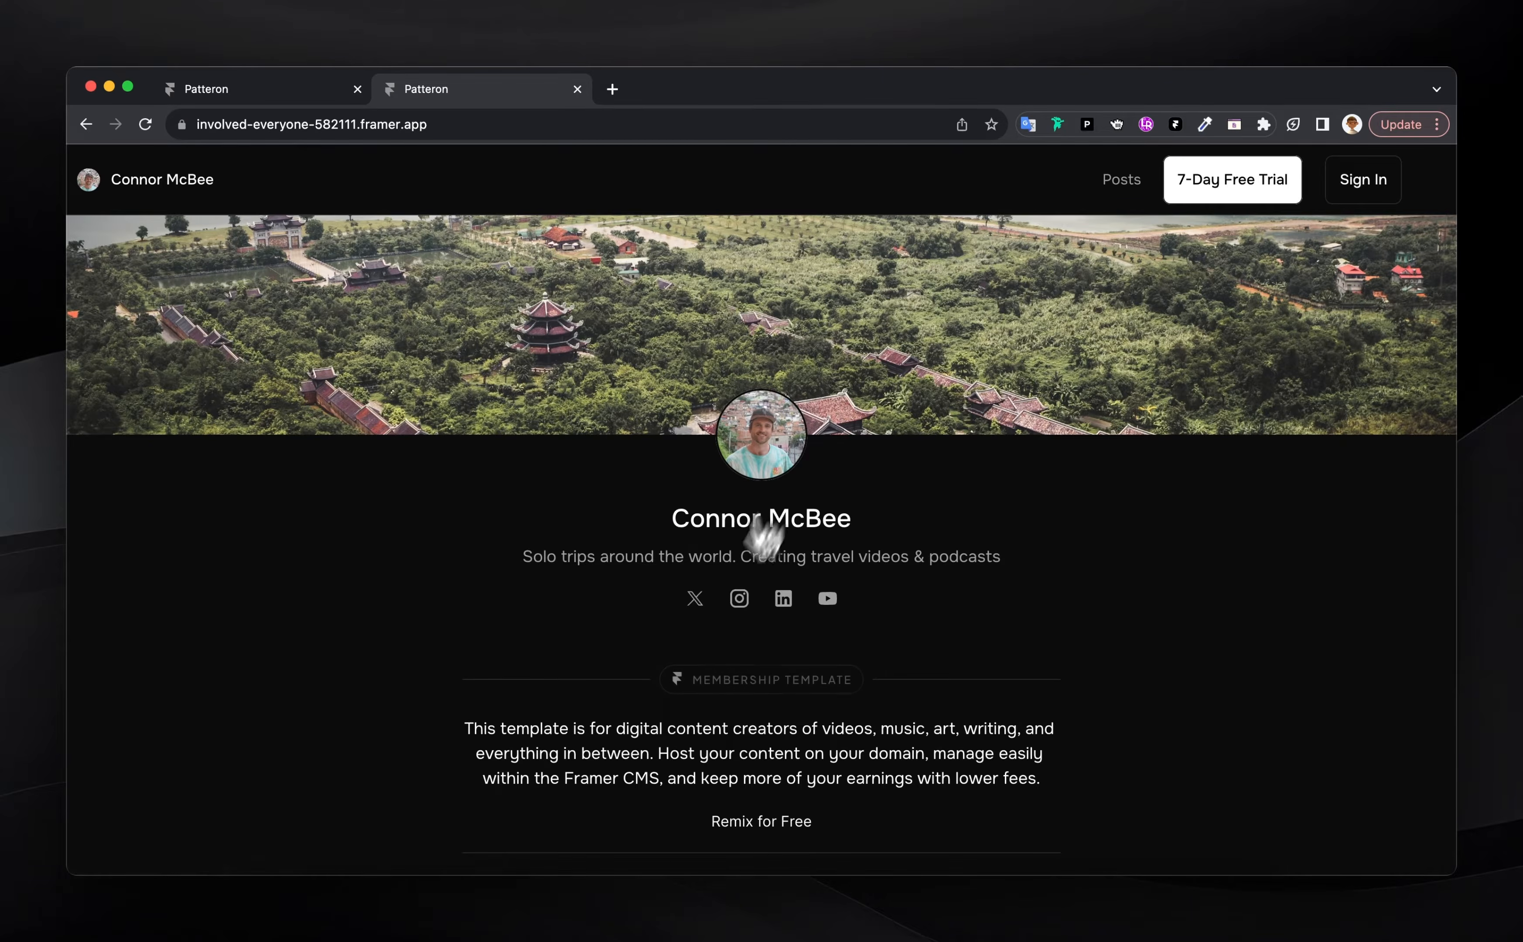
scroll(738, 657, down, 10)
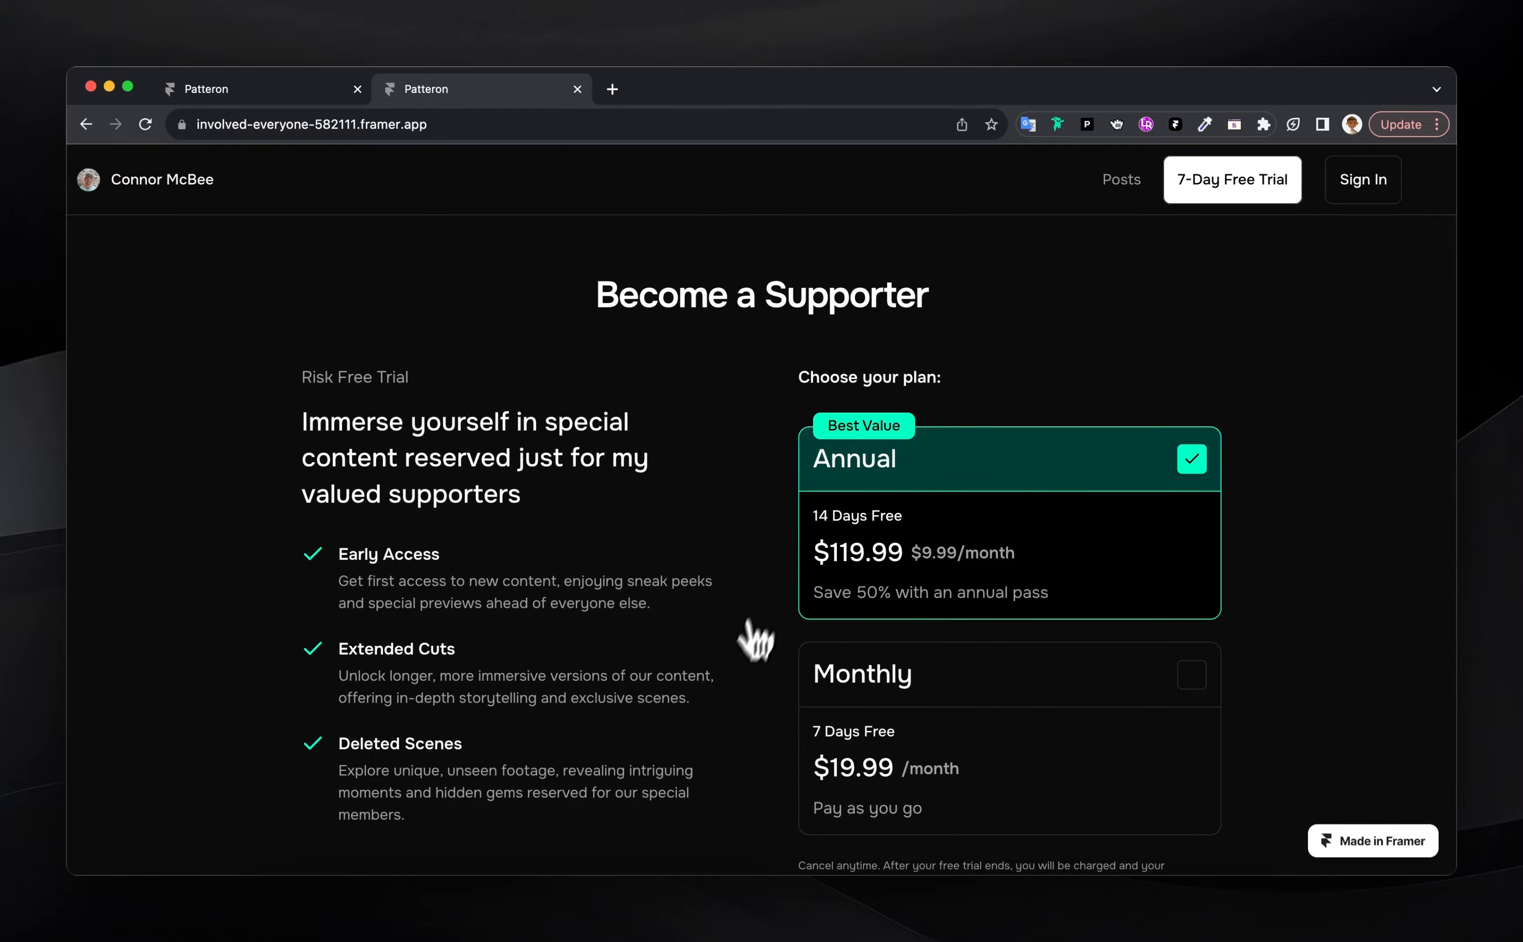
scroll(740, 679, down, 15)
scroll(740, 678, down, 5)
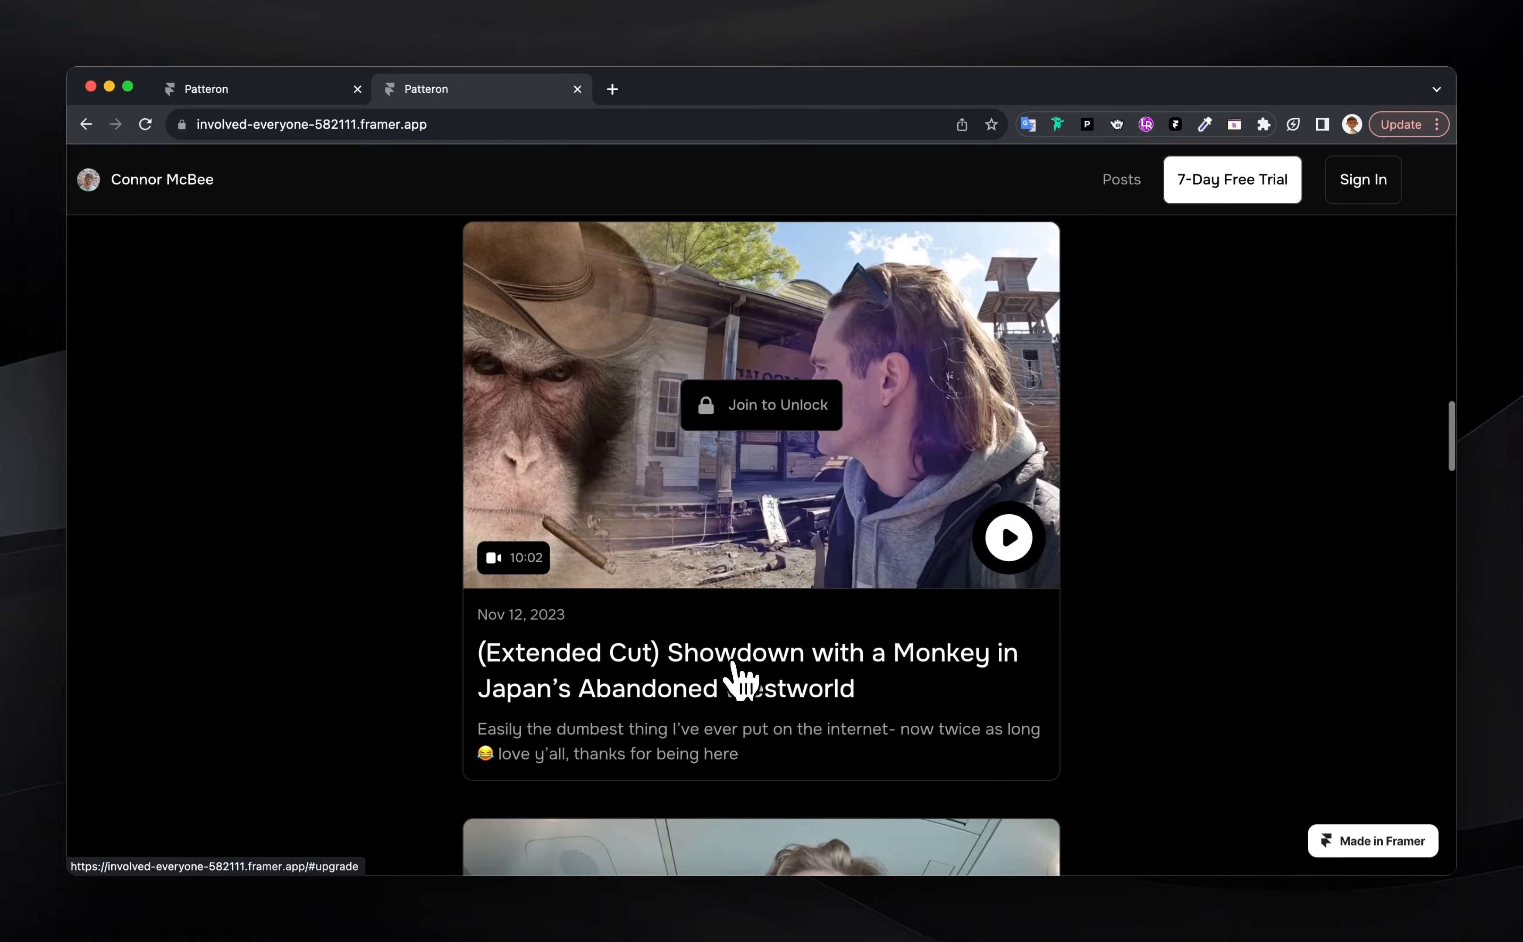
click(761, 459)
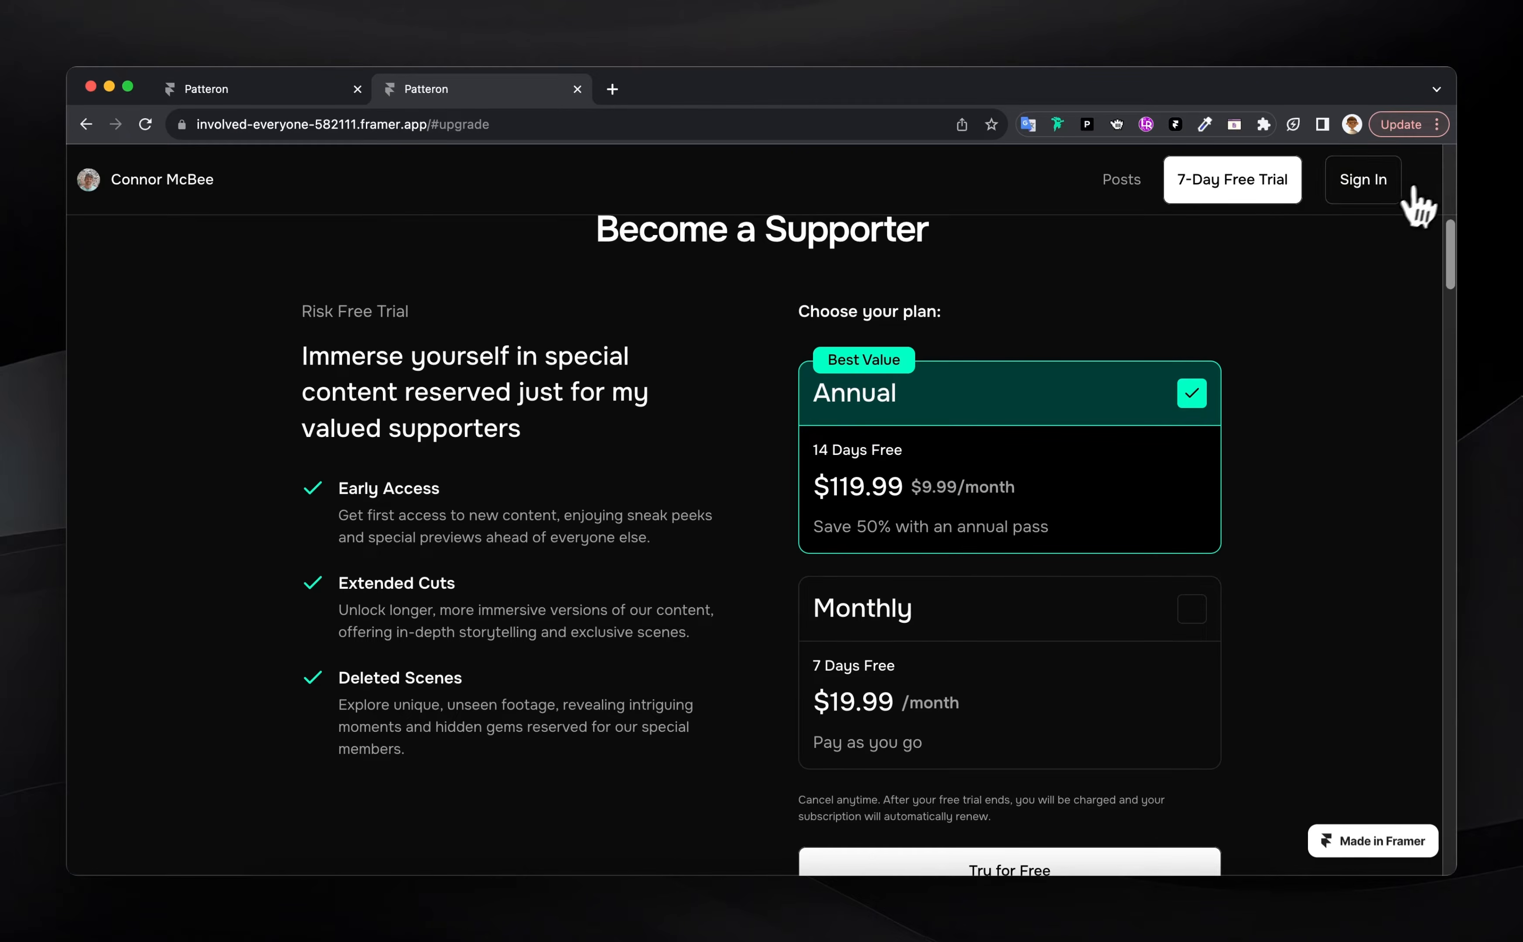
Sign back in and open a post as a member
click(1381, 183)
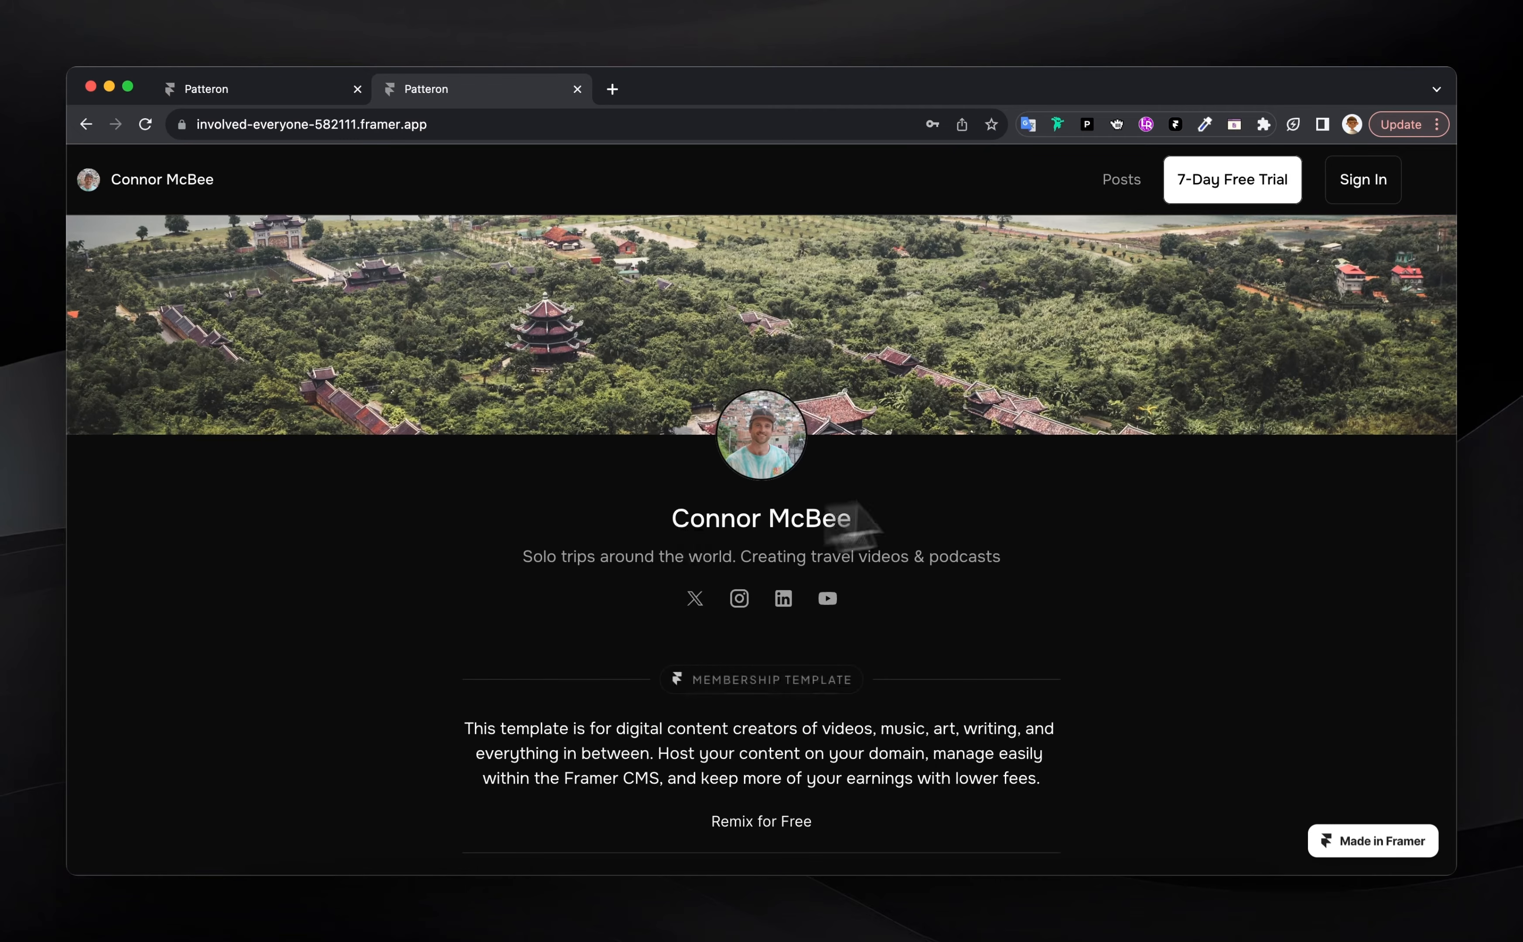
scroll(744, 519, down, 4)
scroll(745, 525, down, 5)
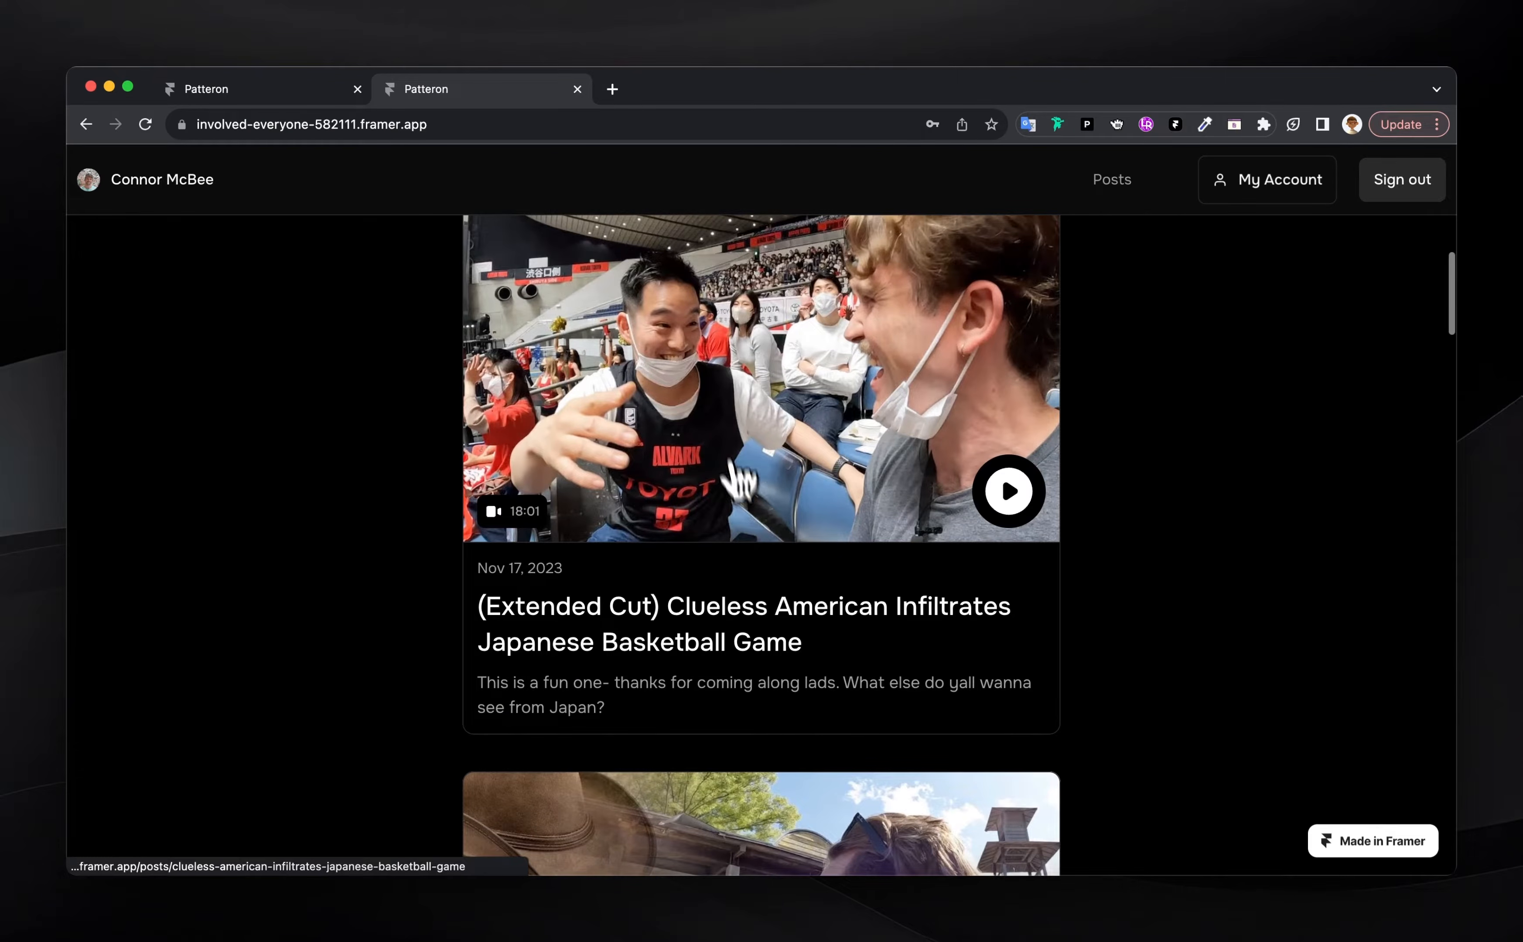
scroll(734, 476, down, 4)
click(725, 497)
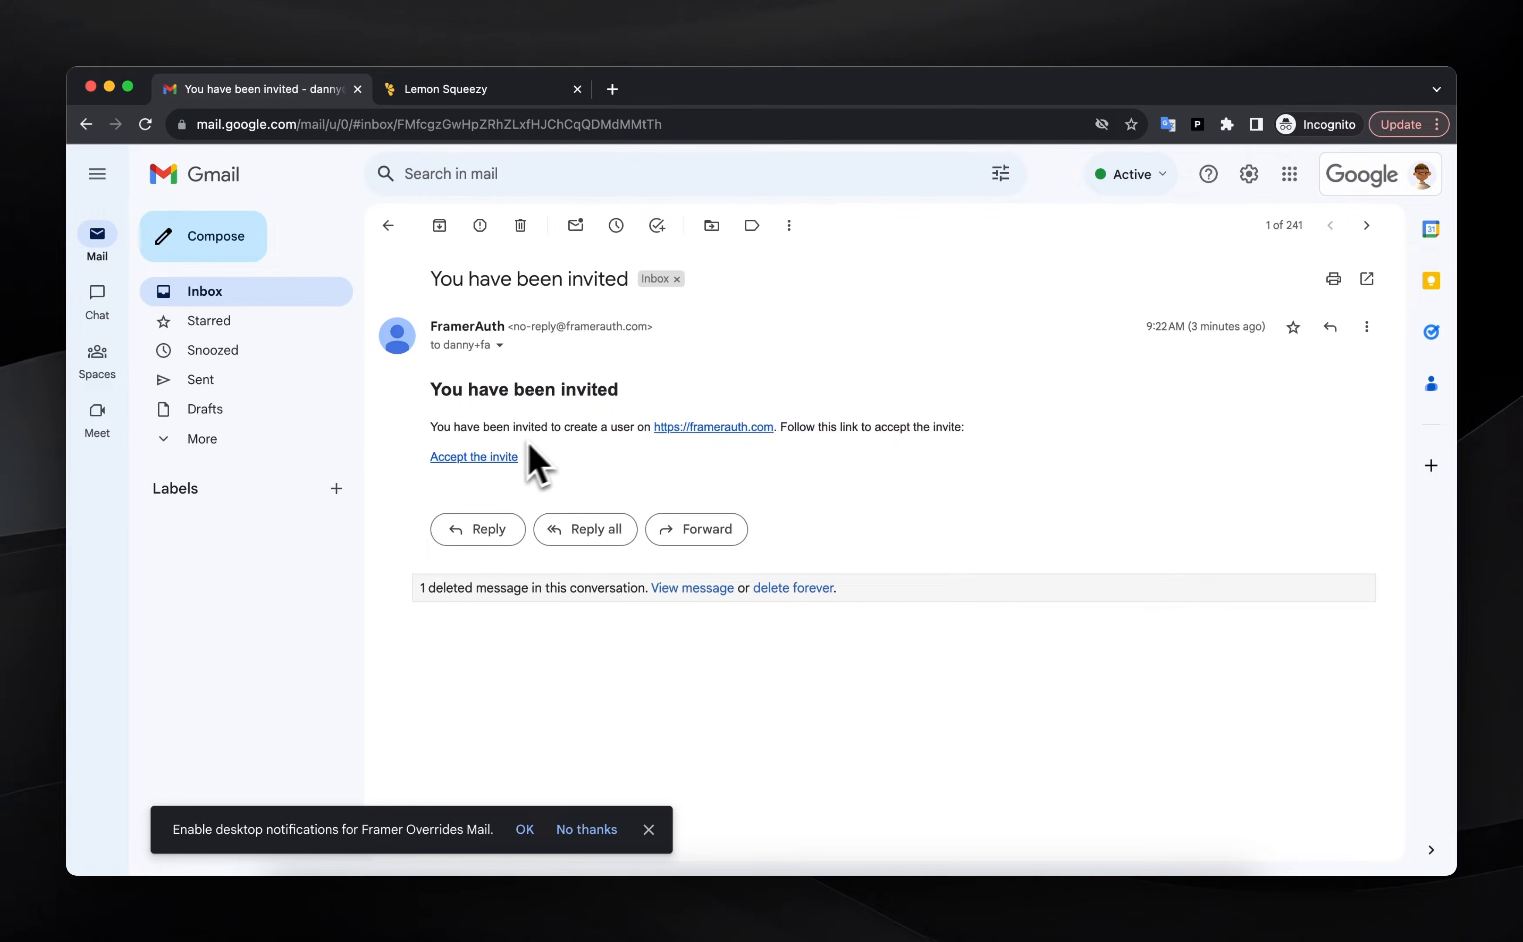
Accept the FramerAuth invite from the 'You have been invited' email
click(485, 459)
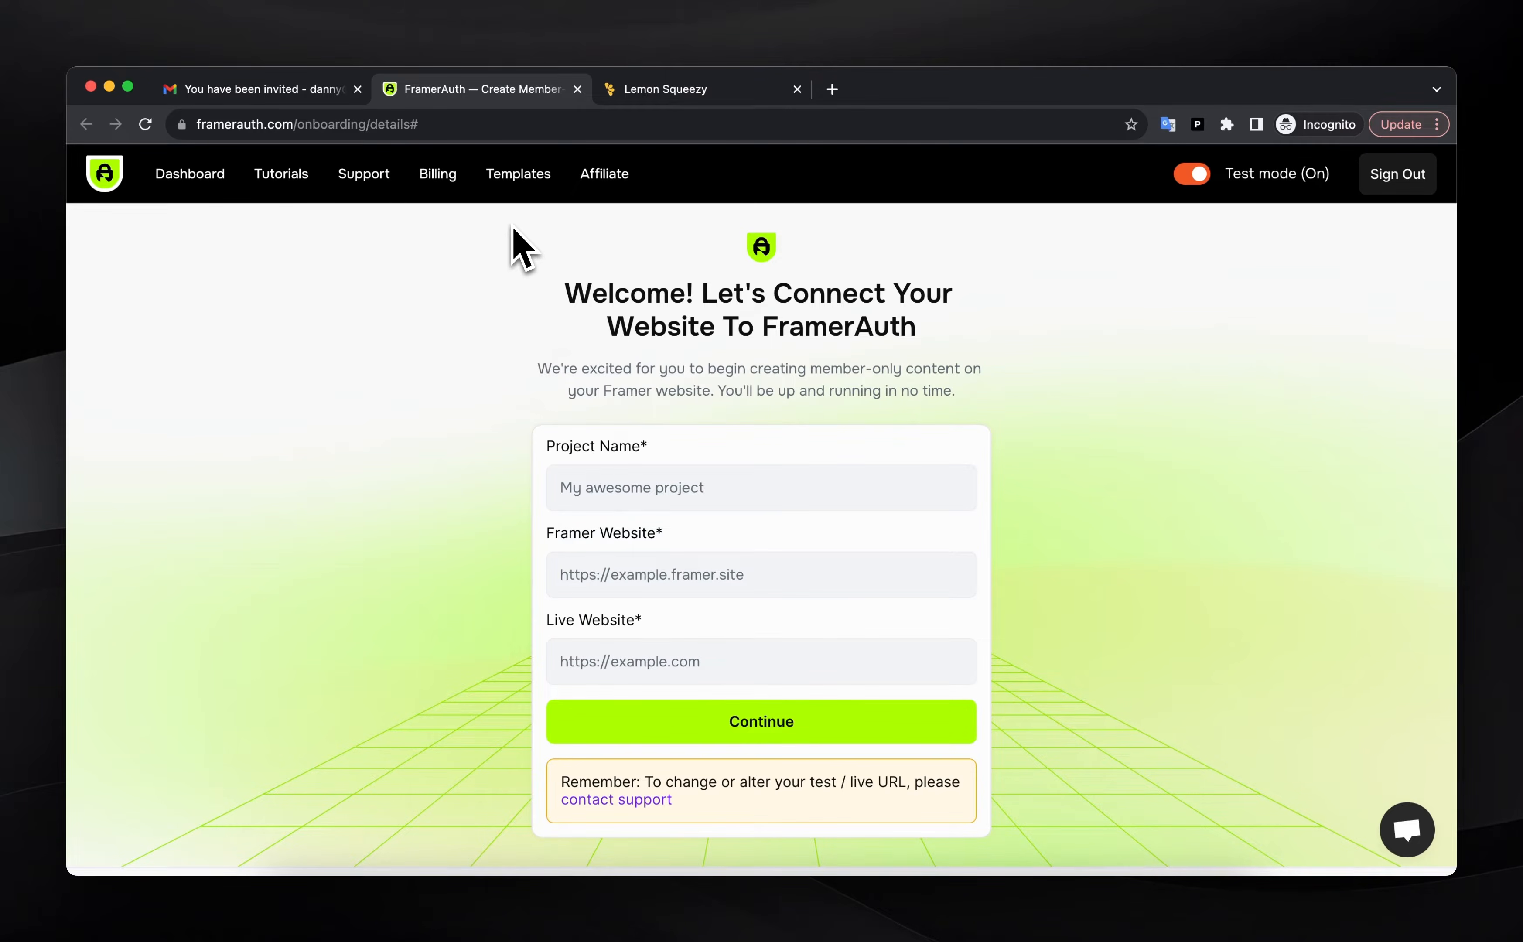
Begin filling in the project name on FramerAuth's connect-your-website form
click(682, 482)
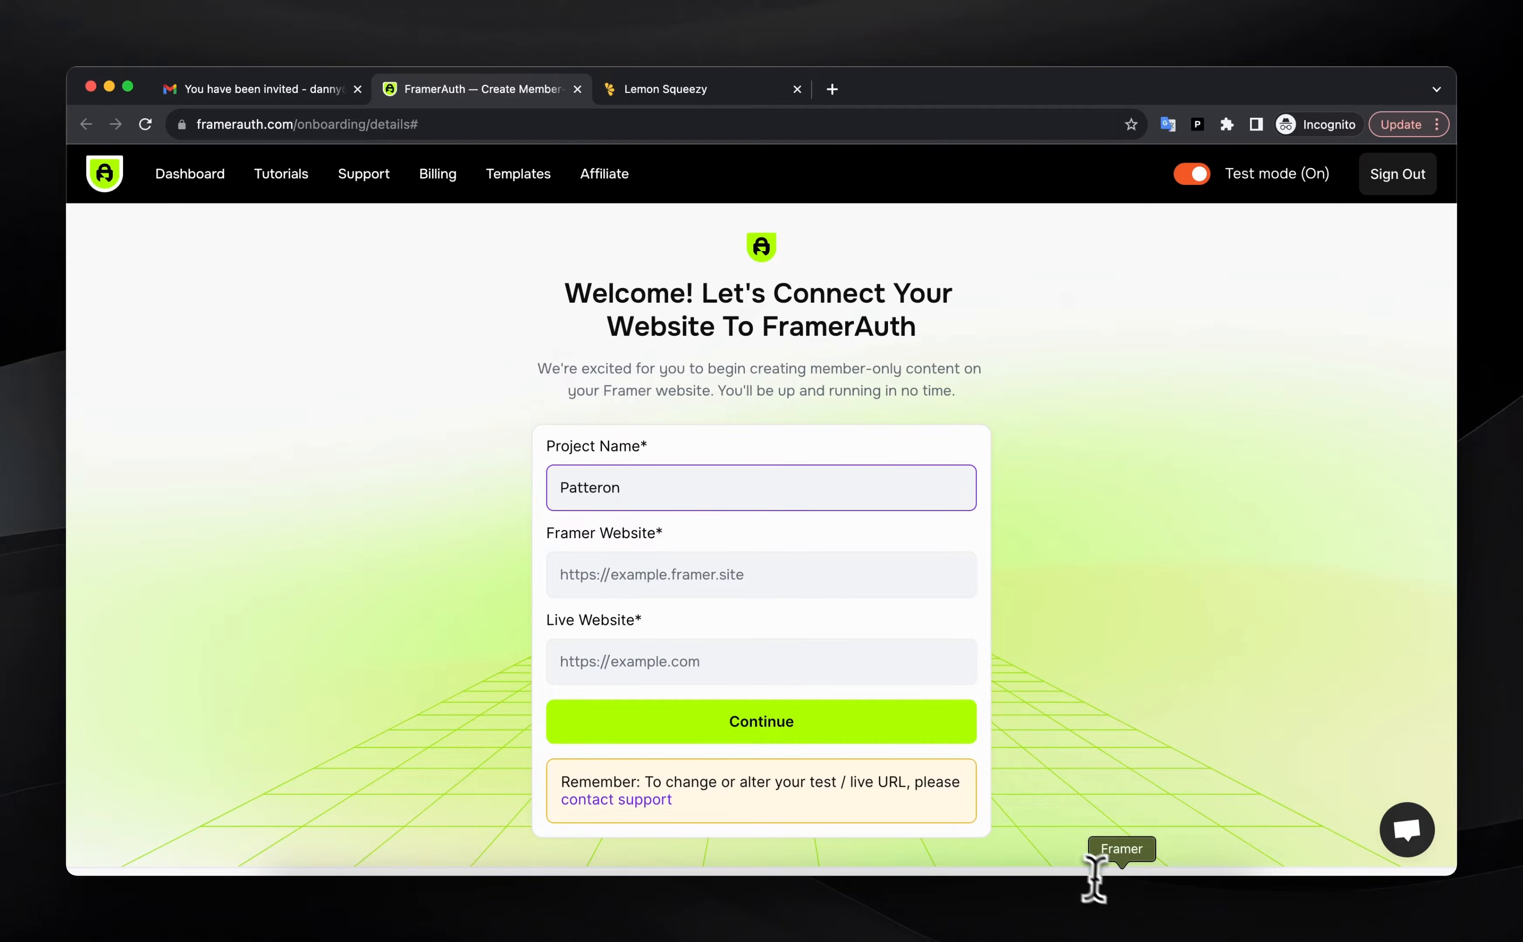
scroll(716, 570, down, 1)
scroll(715, 571, down, 2)
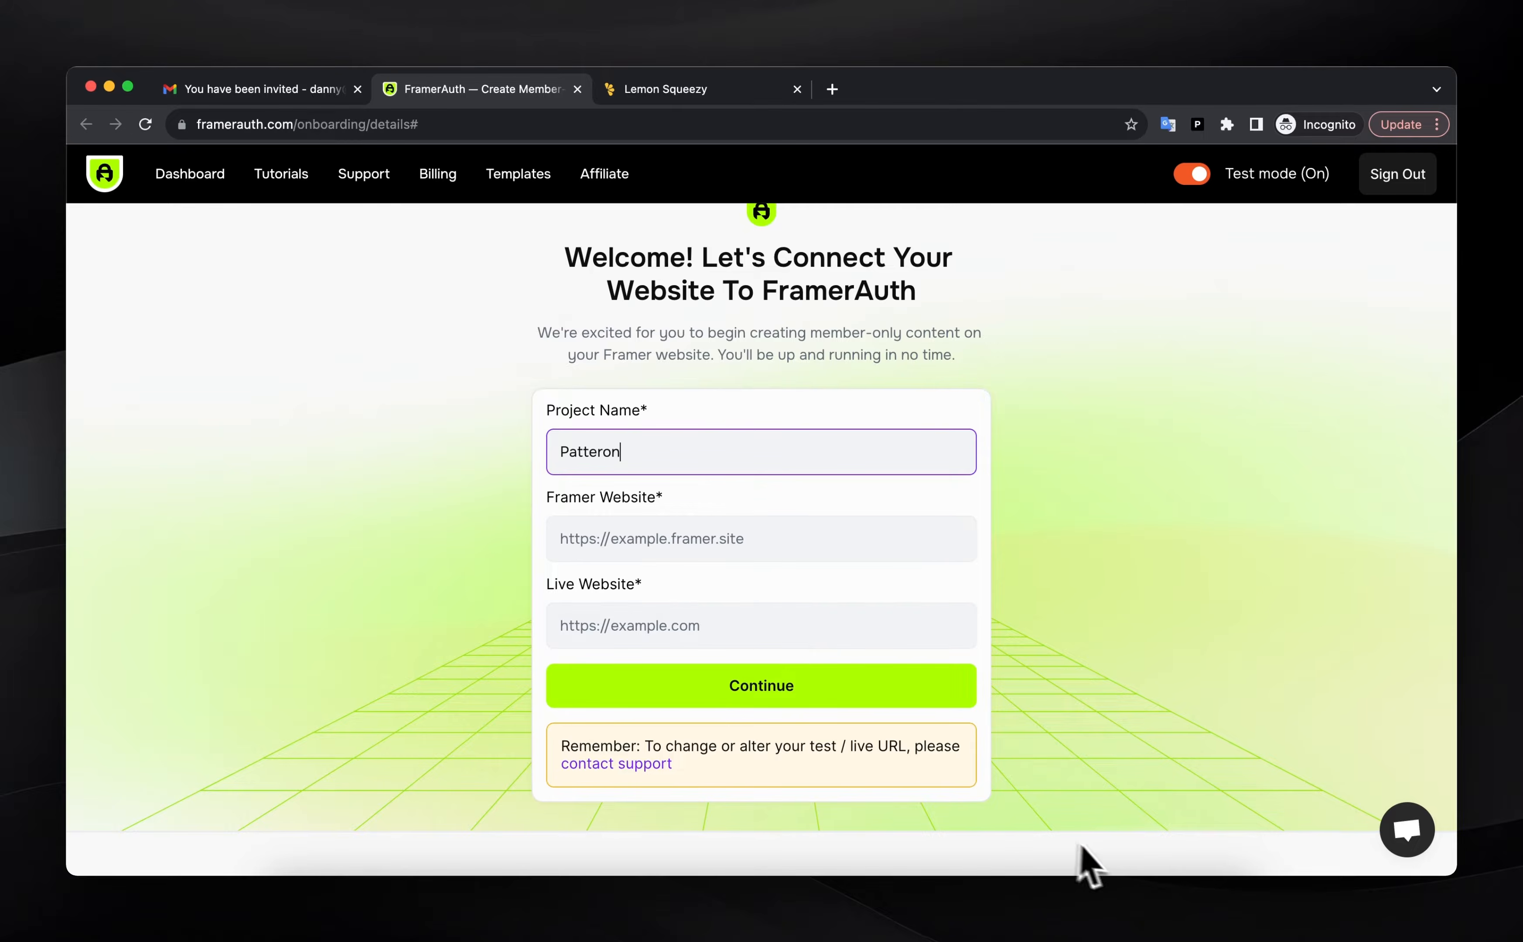
Copy the framer.app address from Framer's published domains into the Framer Website field
click(1119, 910)
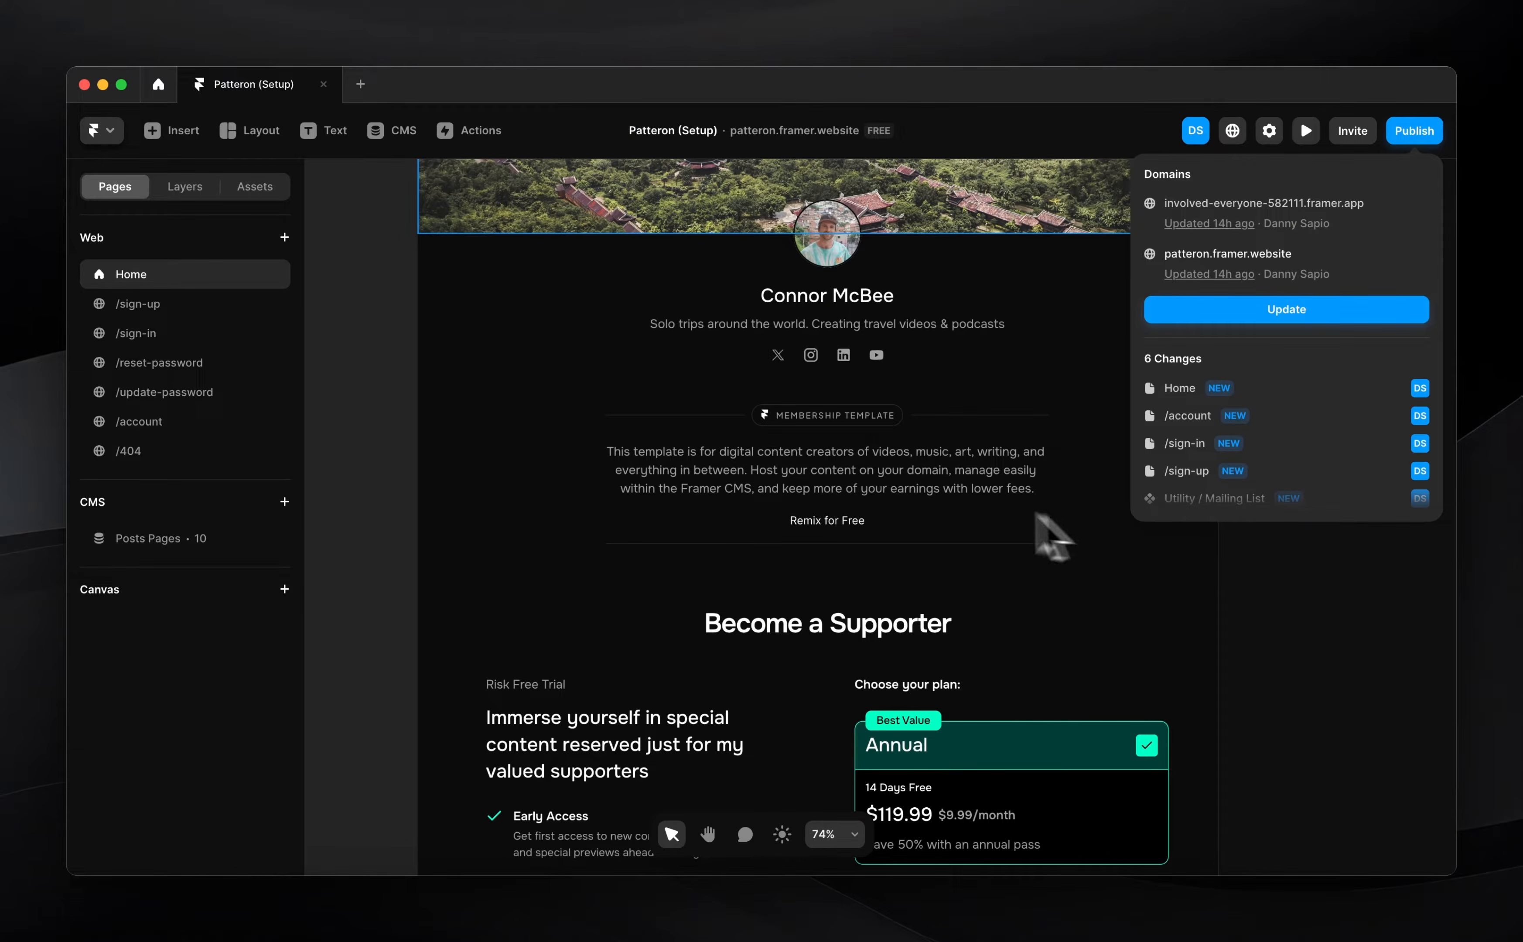
click(1029, 552)
scroll(1029, 553, right, 3)
scroll(1030, 553, up, 2)
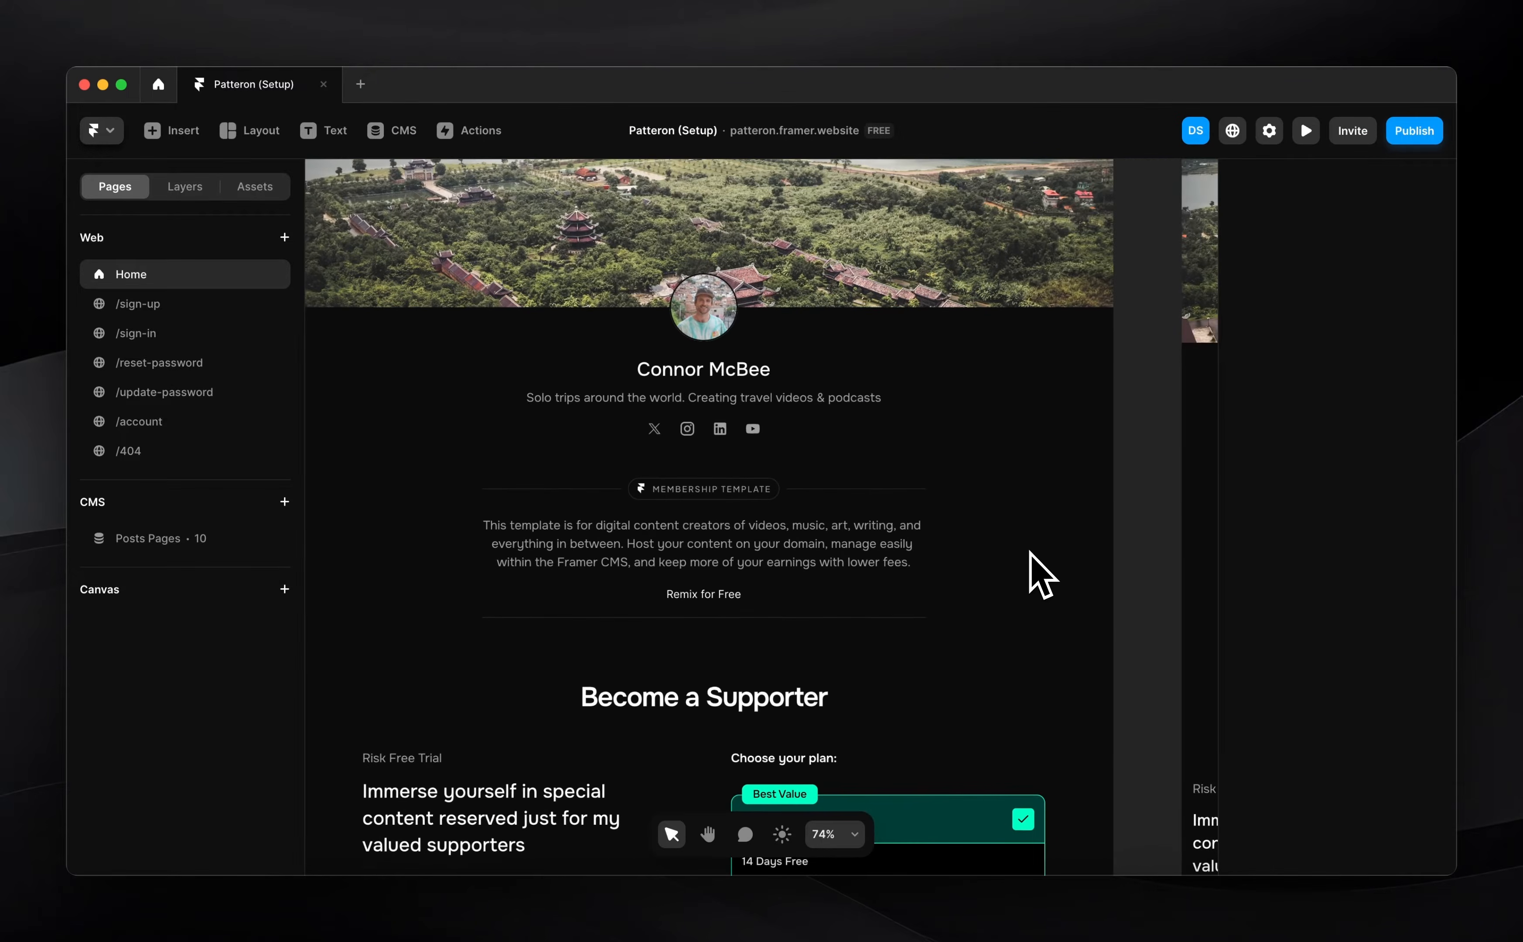
click(1420, 141)
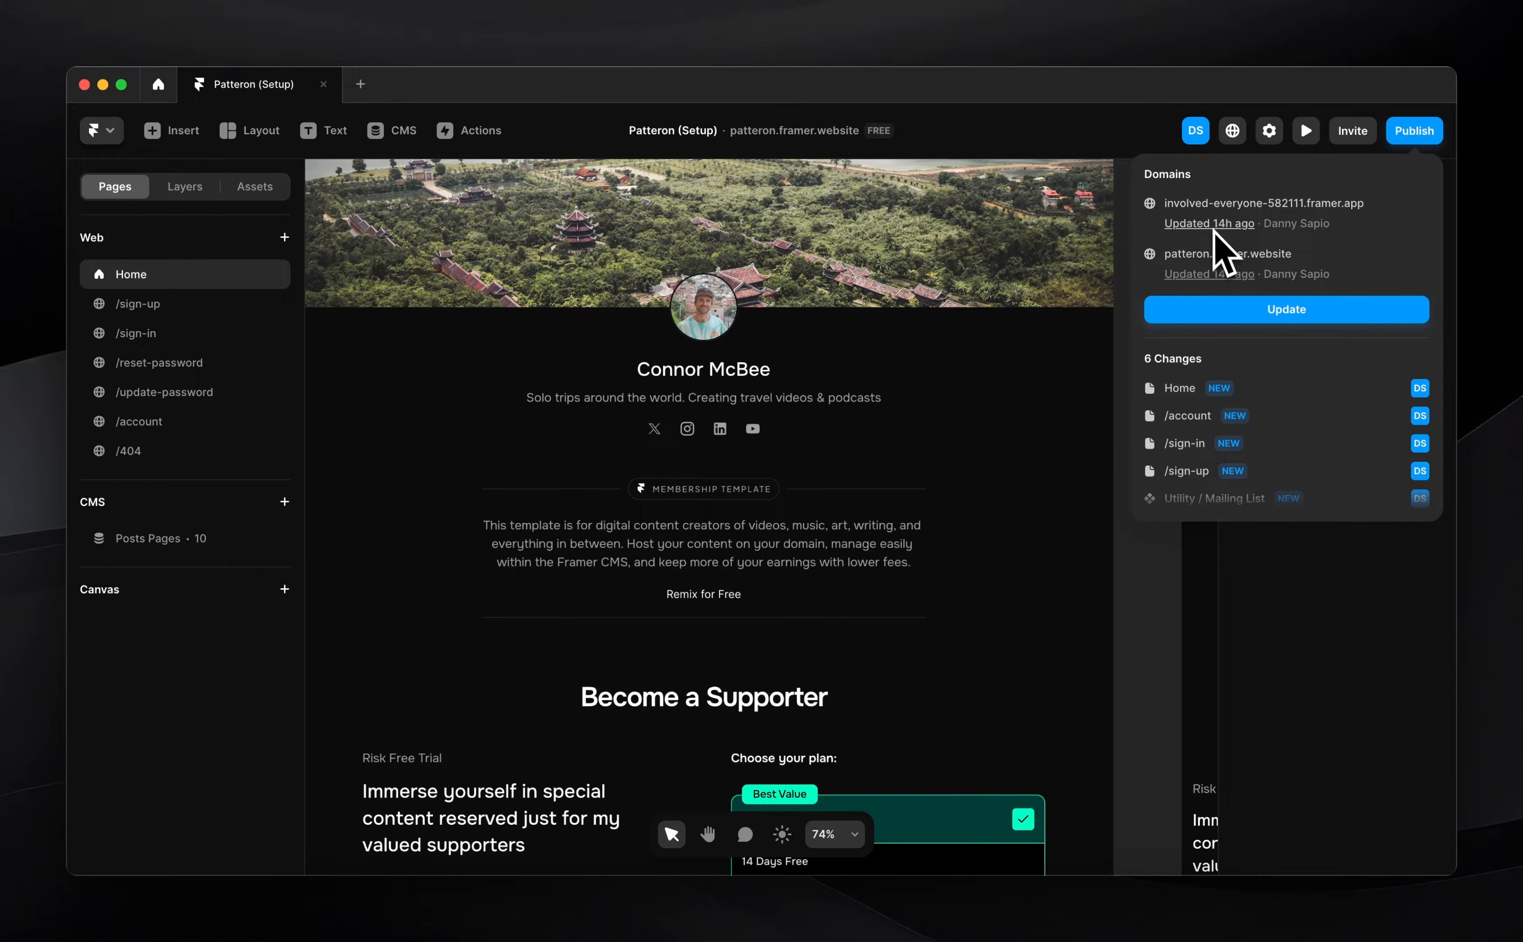
click(1214, 206)
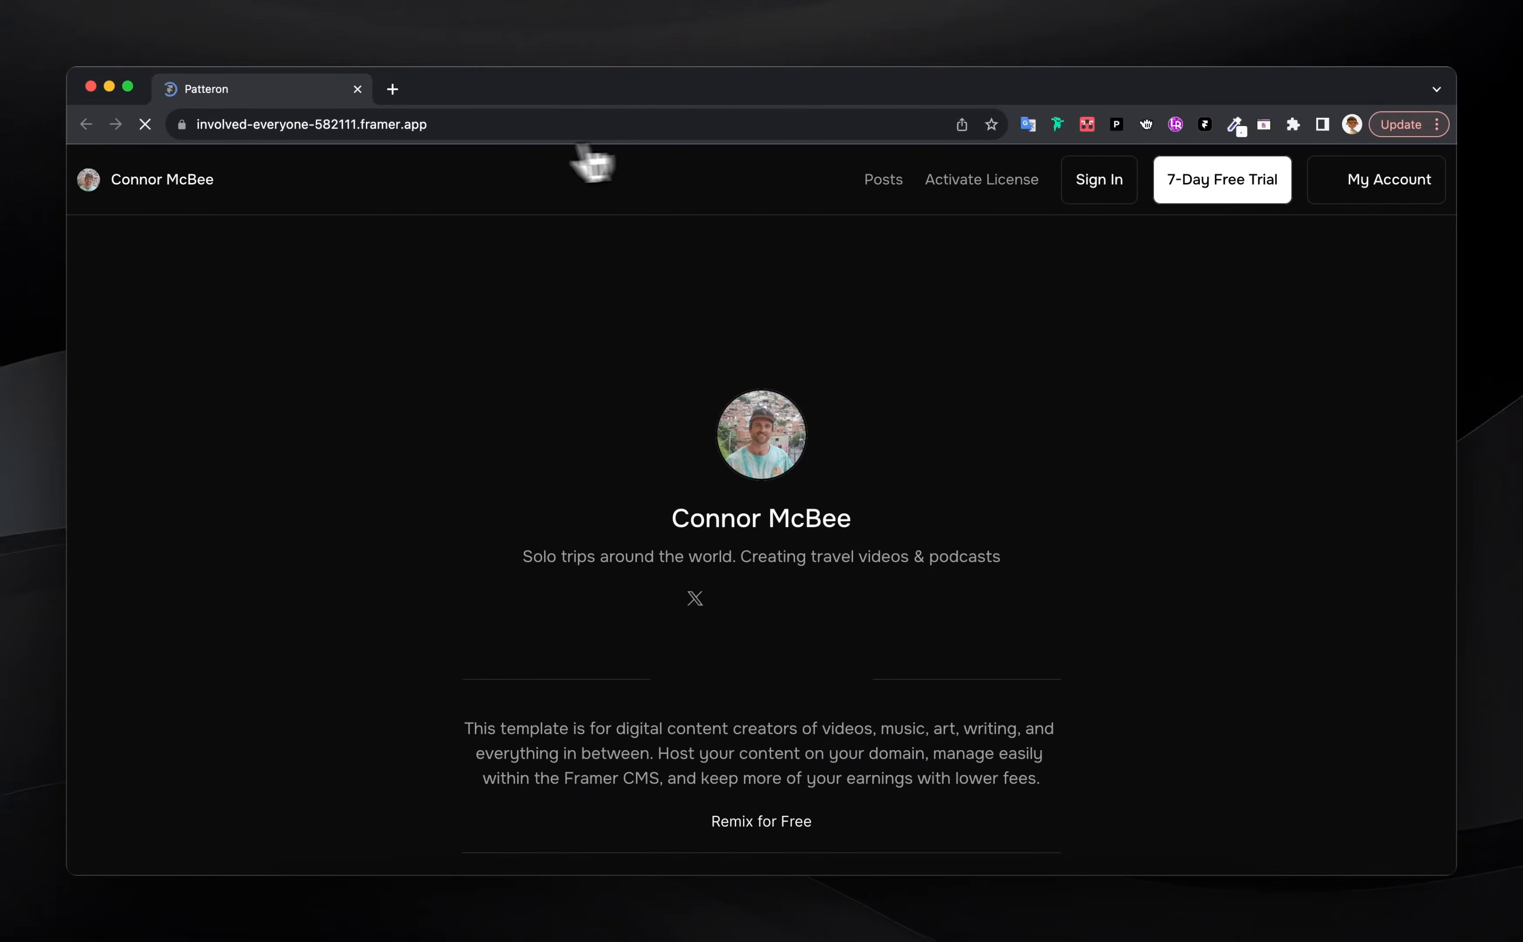
click(485, 125)
key(super+c)
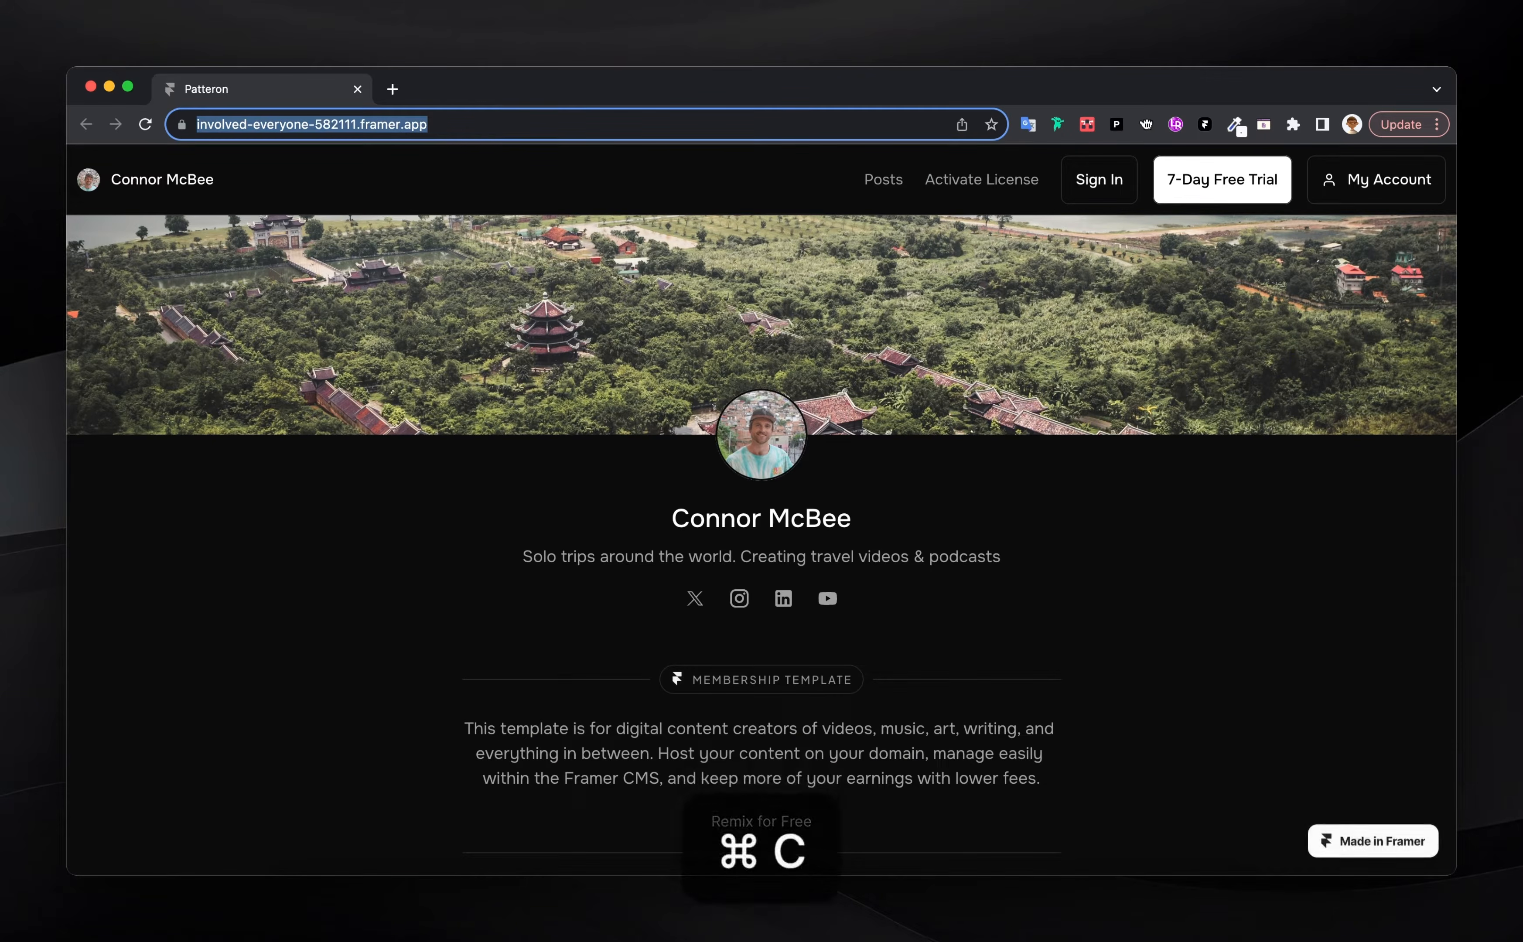
click(91, 86)
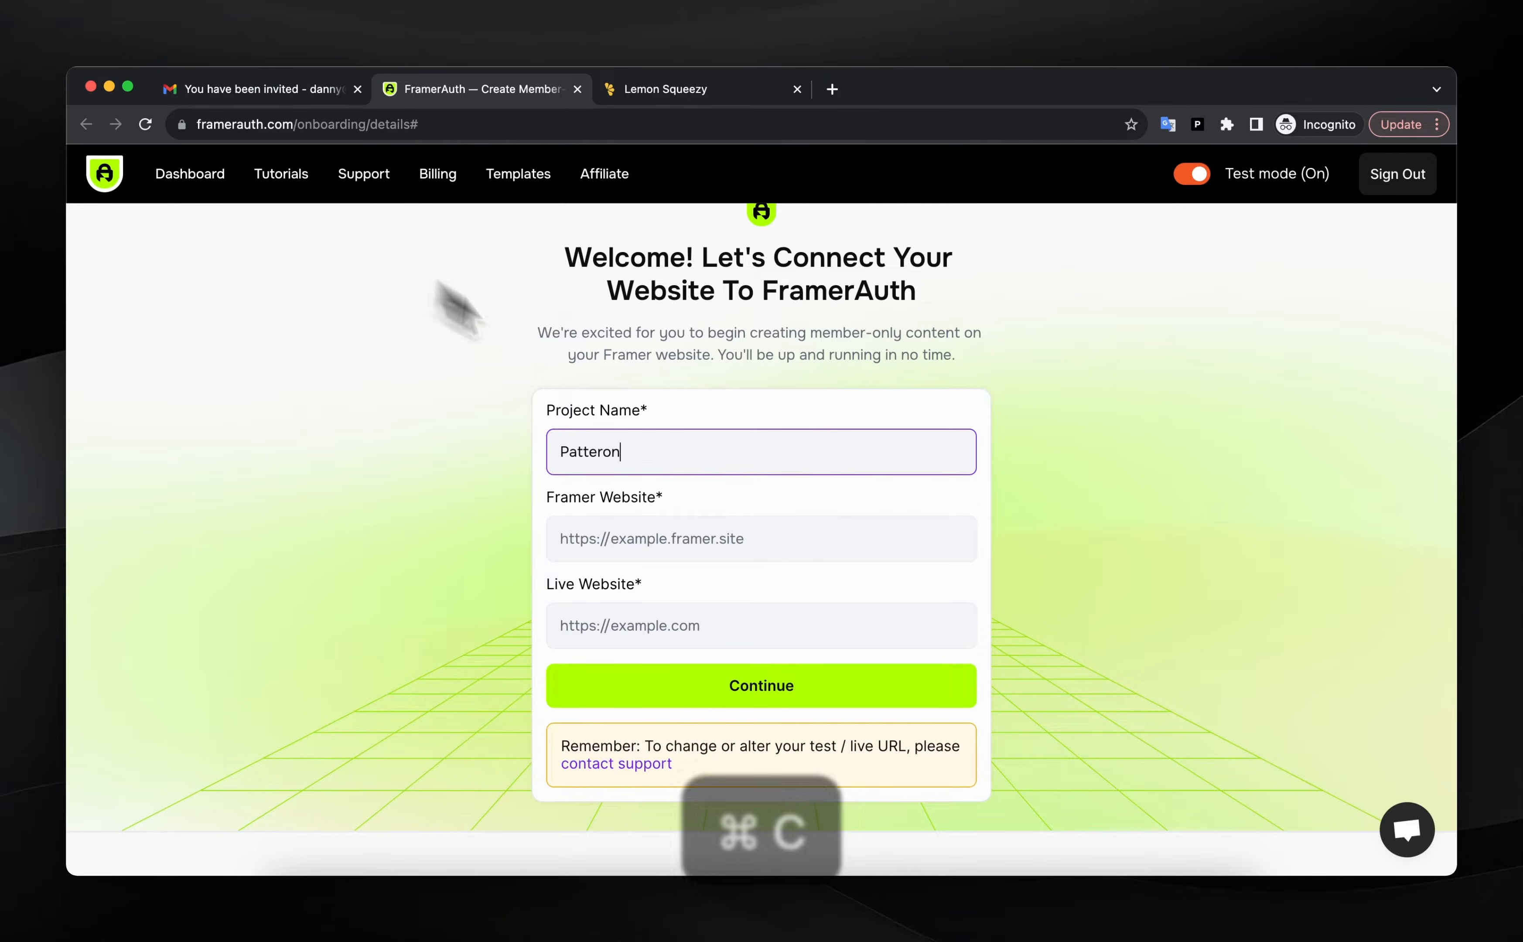
click(615, 534)
key(super+v)
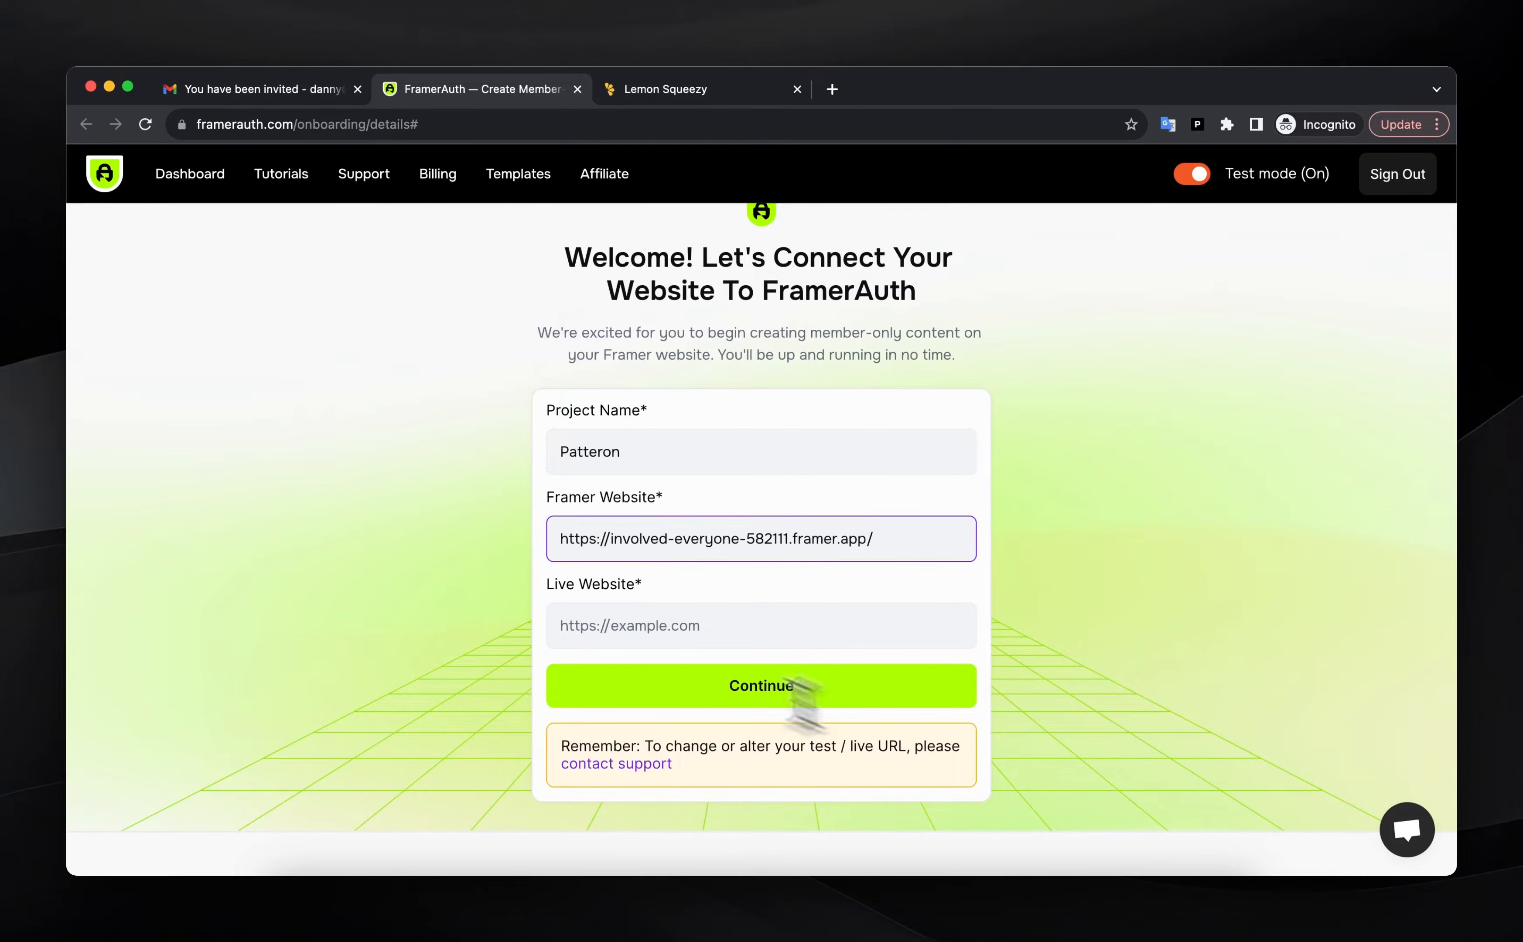
Put the patteron.framer.website address in Live Website and submit the project details
click(629, 624)
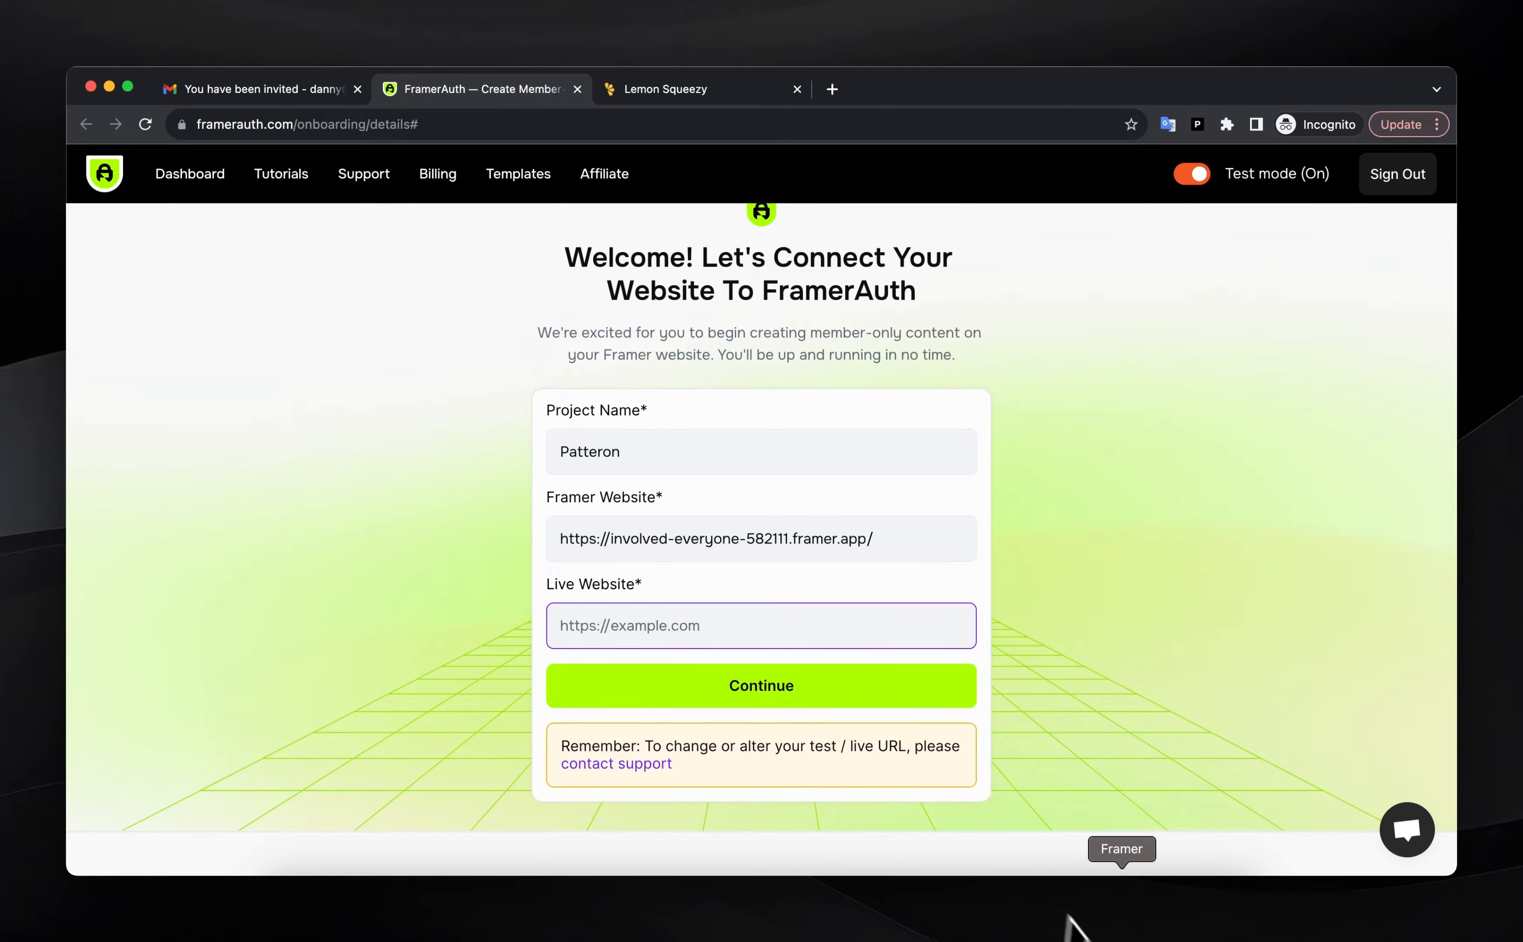
click(1131, 924)
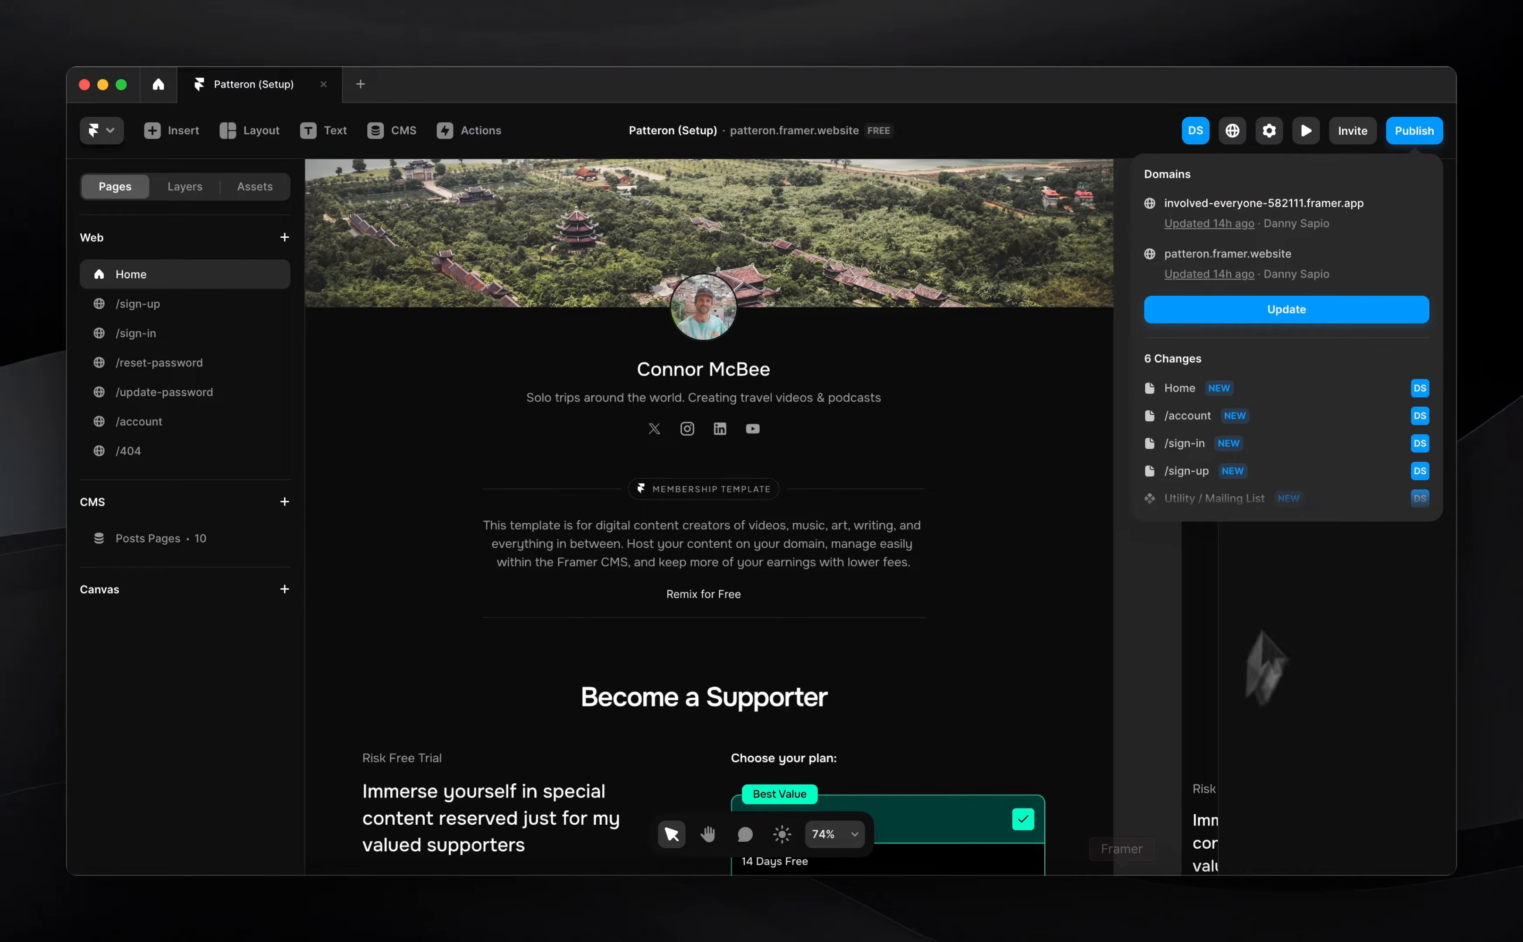
click(1229, 342)
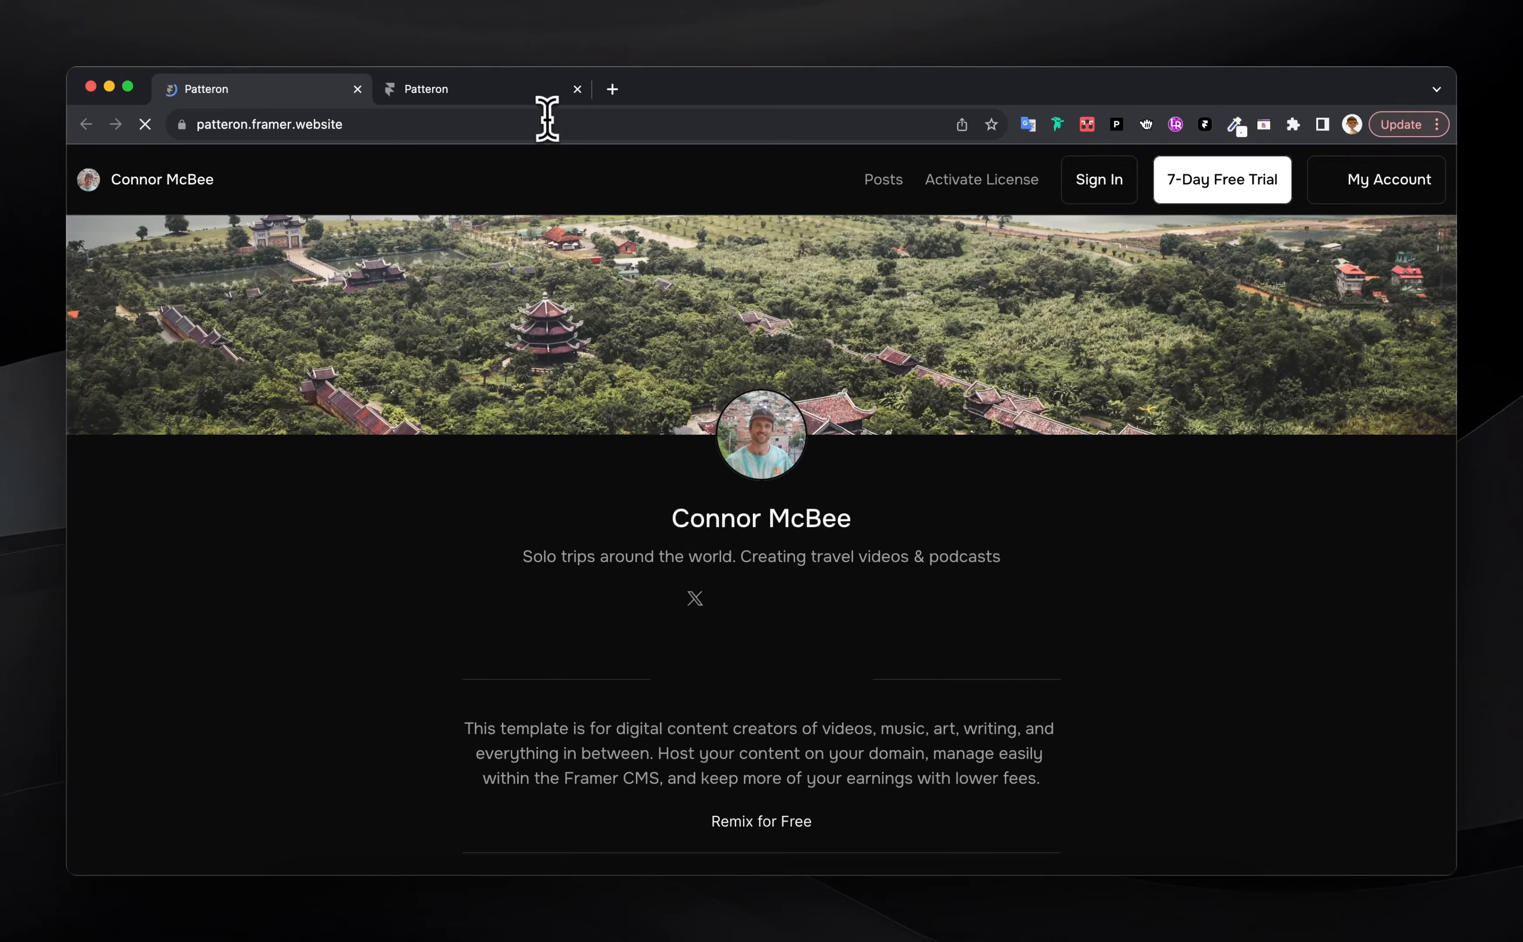
click(544, 123)
key(super+c)
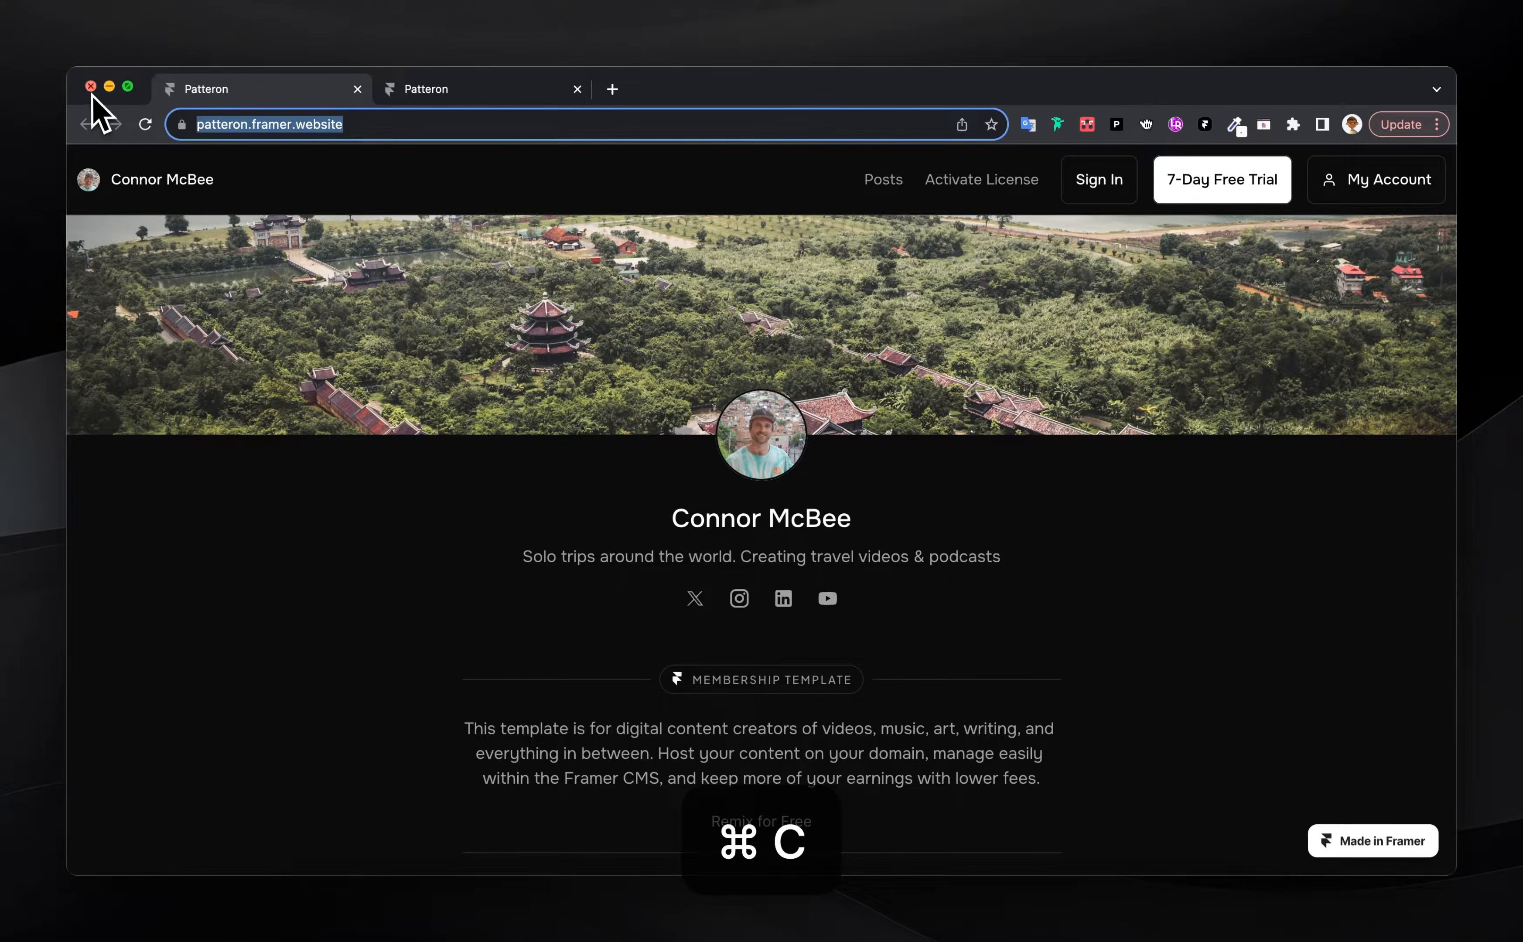
click(90, 86)
key(super+v)
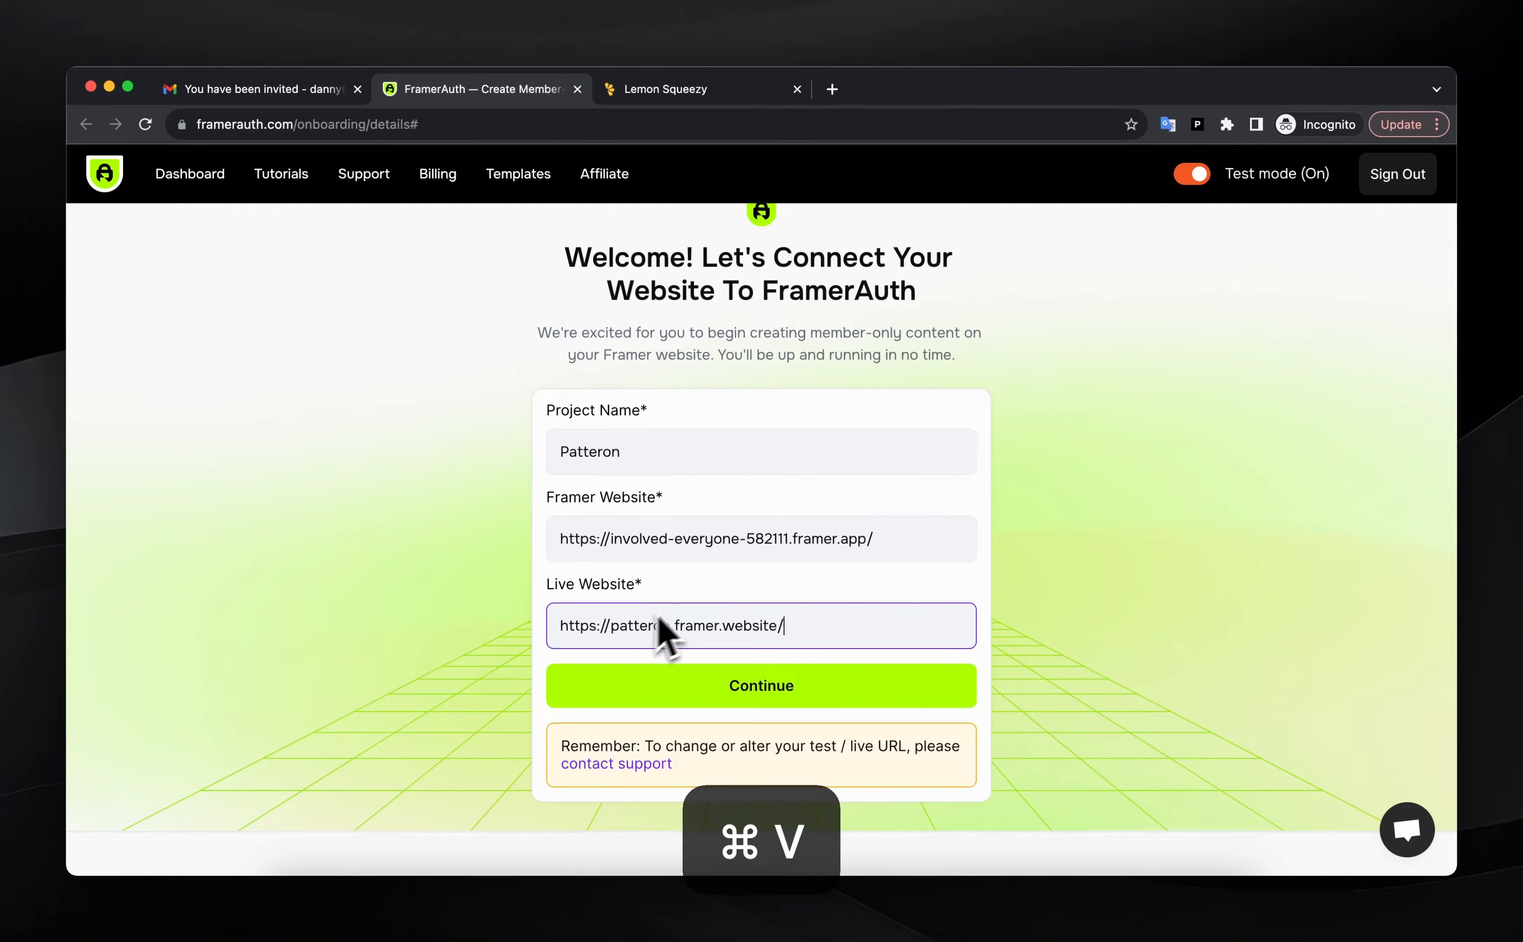
click(758, 681)
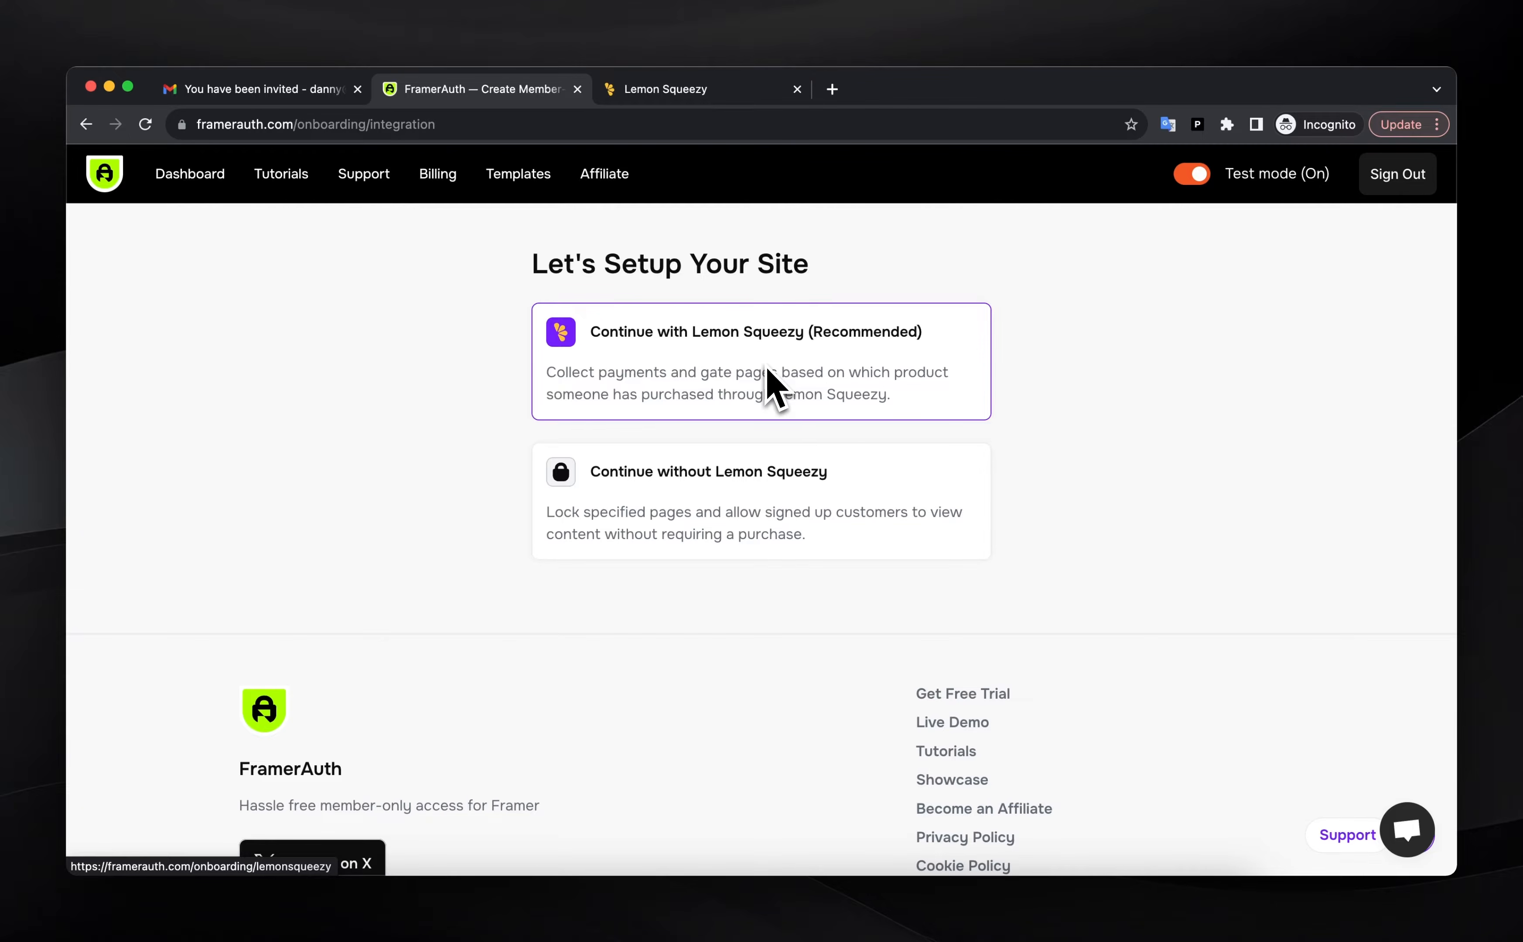
Choose the Lemon Squeezy (Recommended) setup, review the API key instructions, and go to the Lemon Squeezy store
click(675, 391)
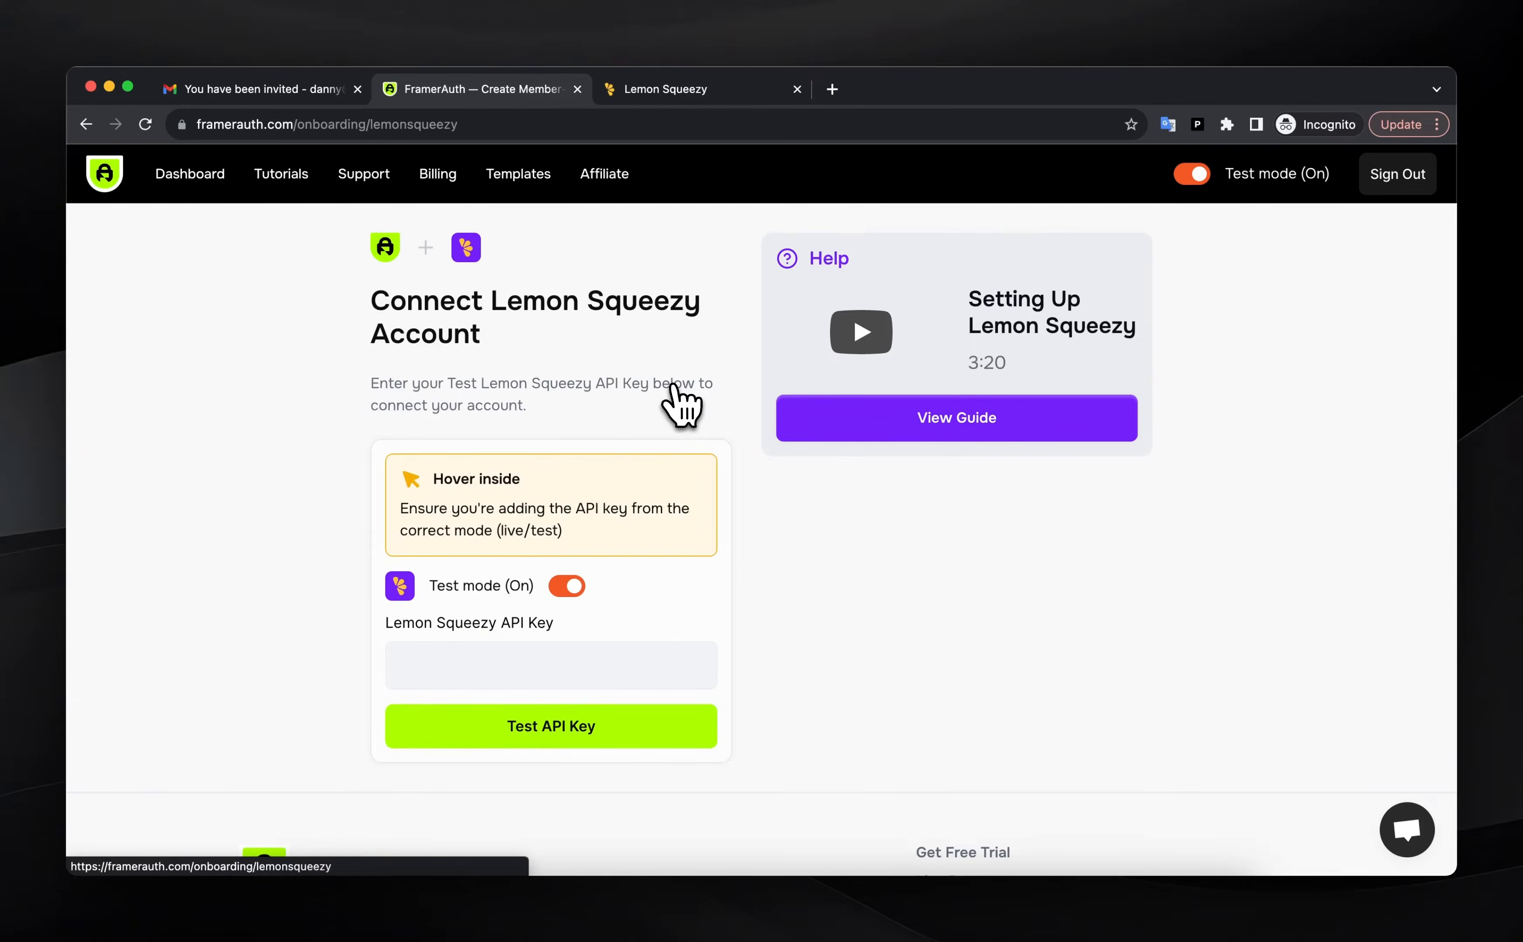
mouse_move(619, 532)
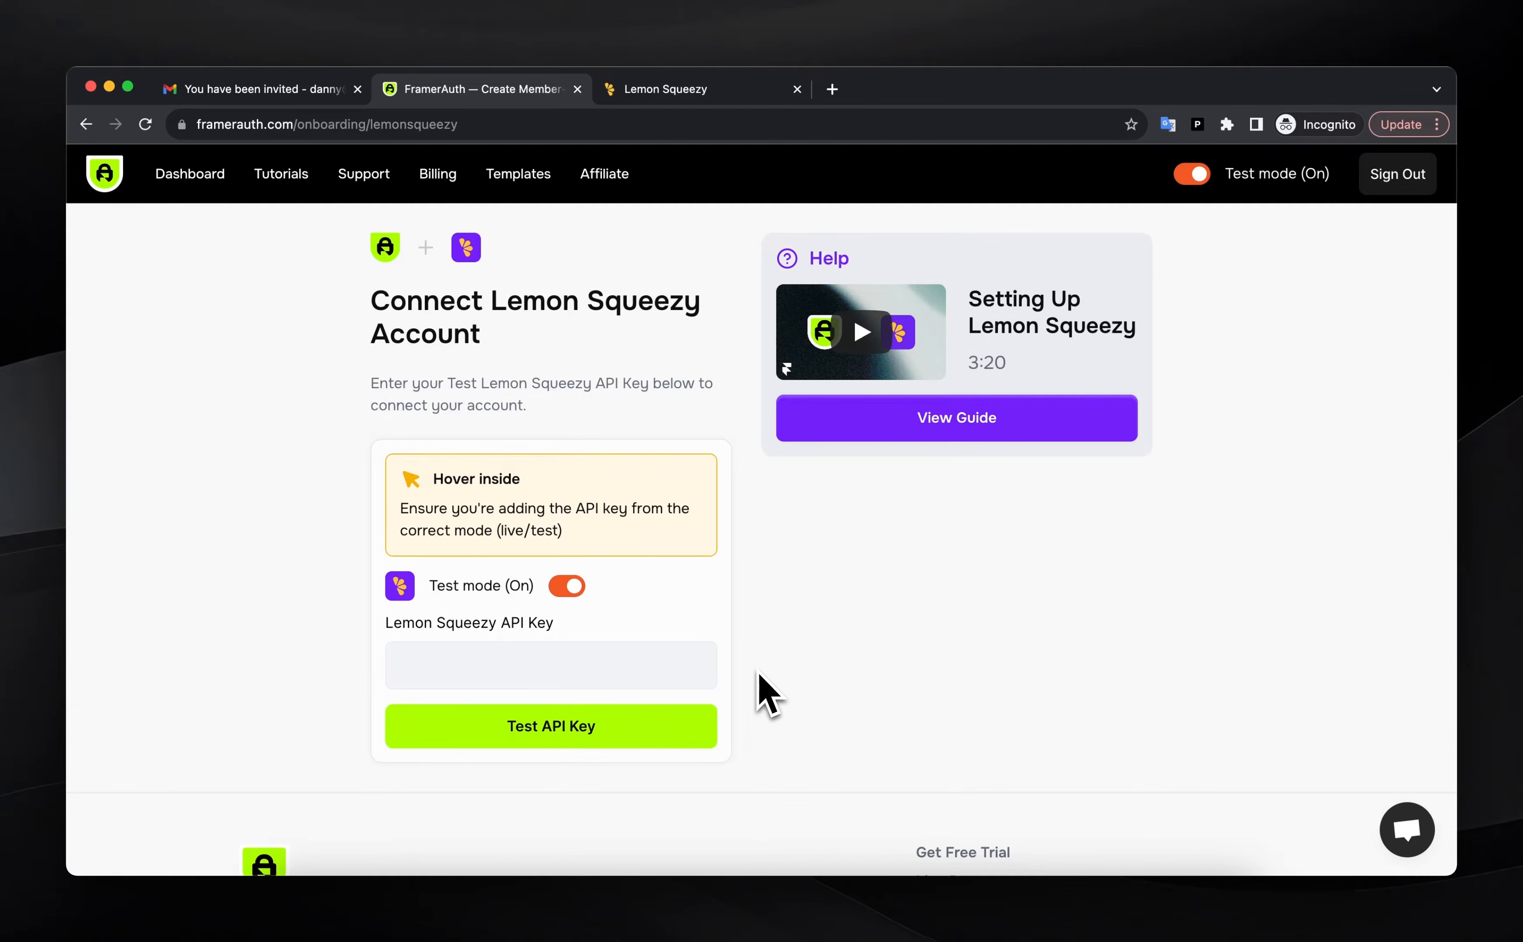
mouse_move(512, 386)
click(669, 92)
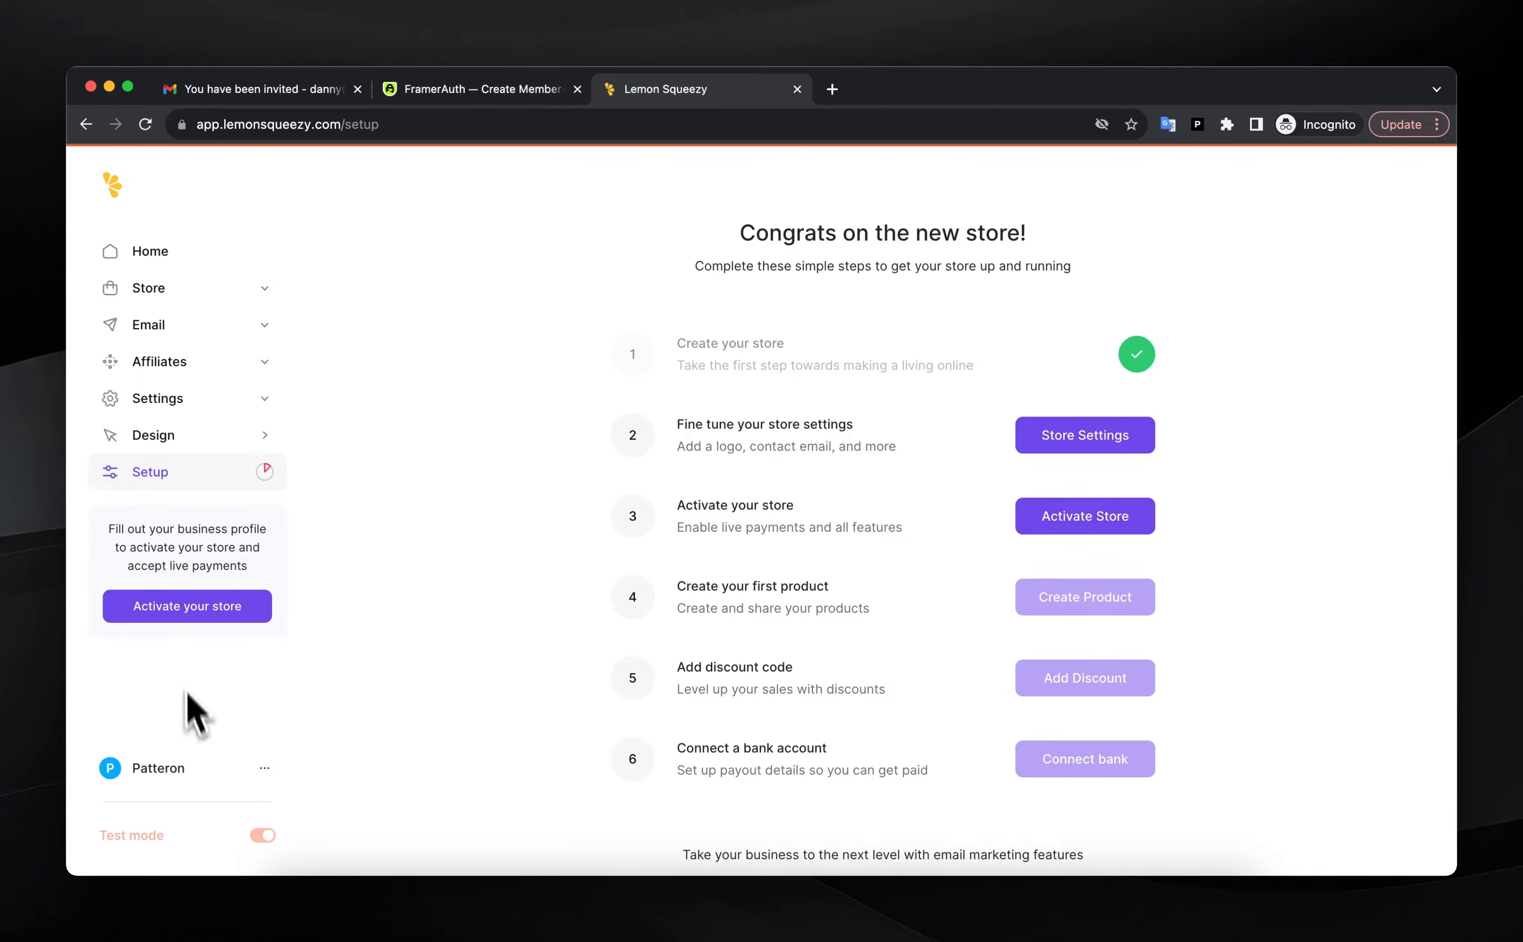
Create a Lemon Squeezy API key named FramerAuth under Settings > API
click(181, 401)
scroll(212, 688, down, 3)
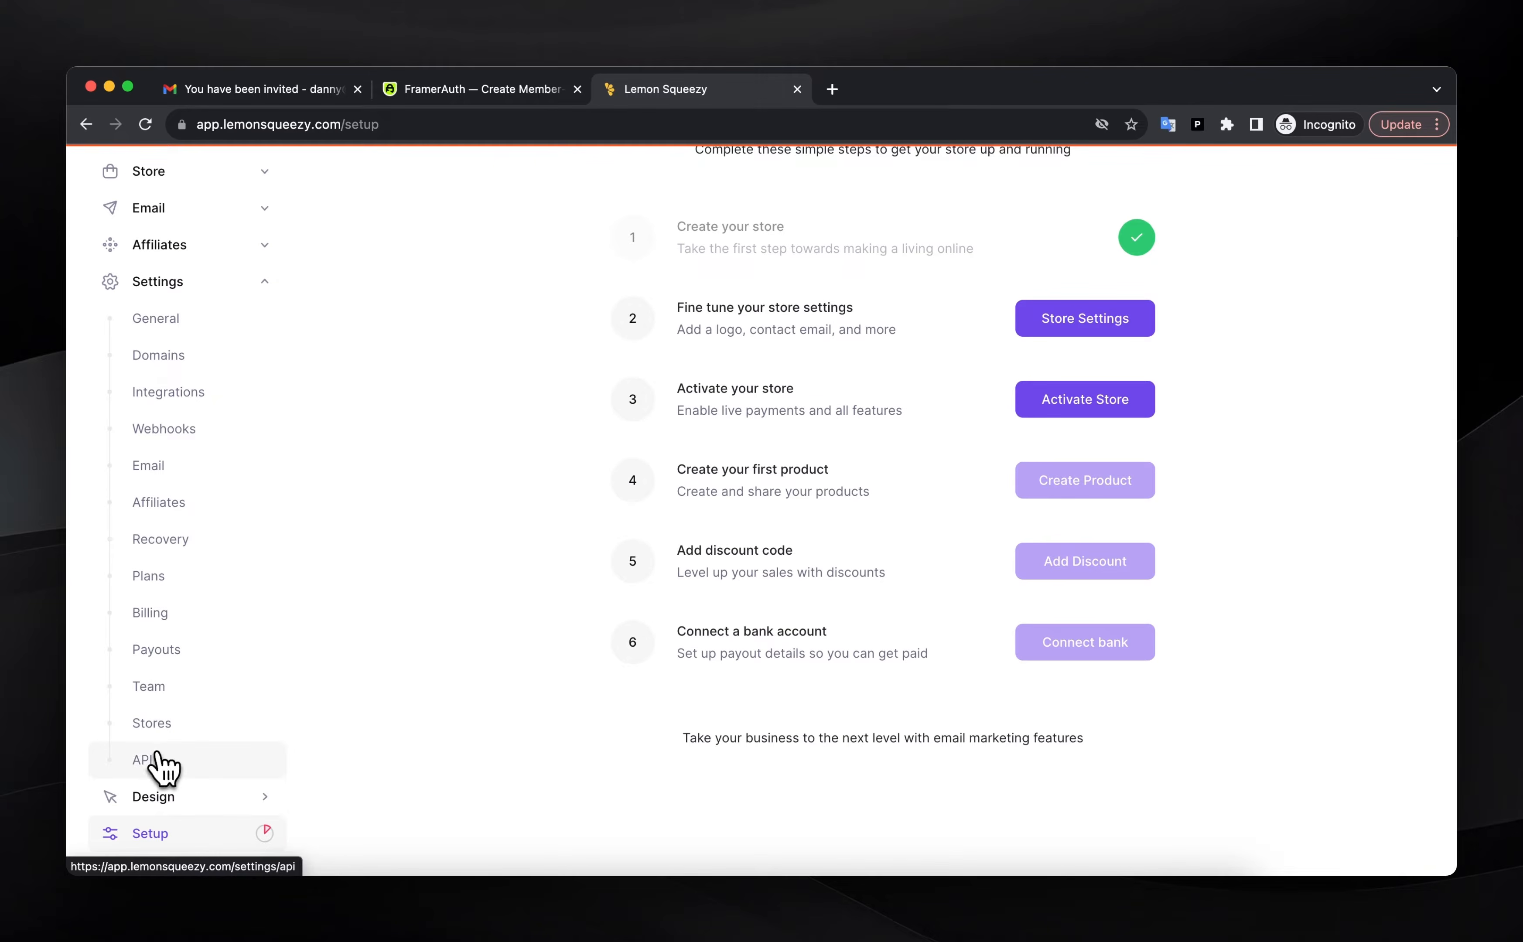
click(156, 761)
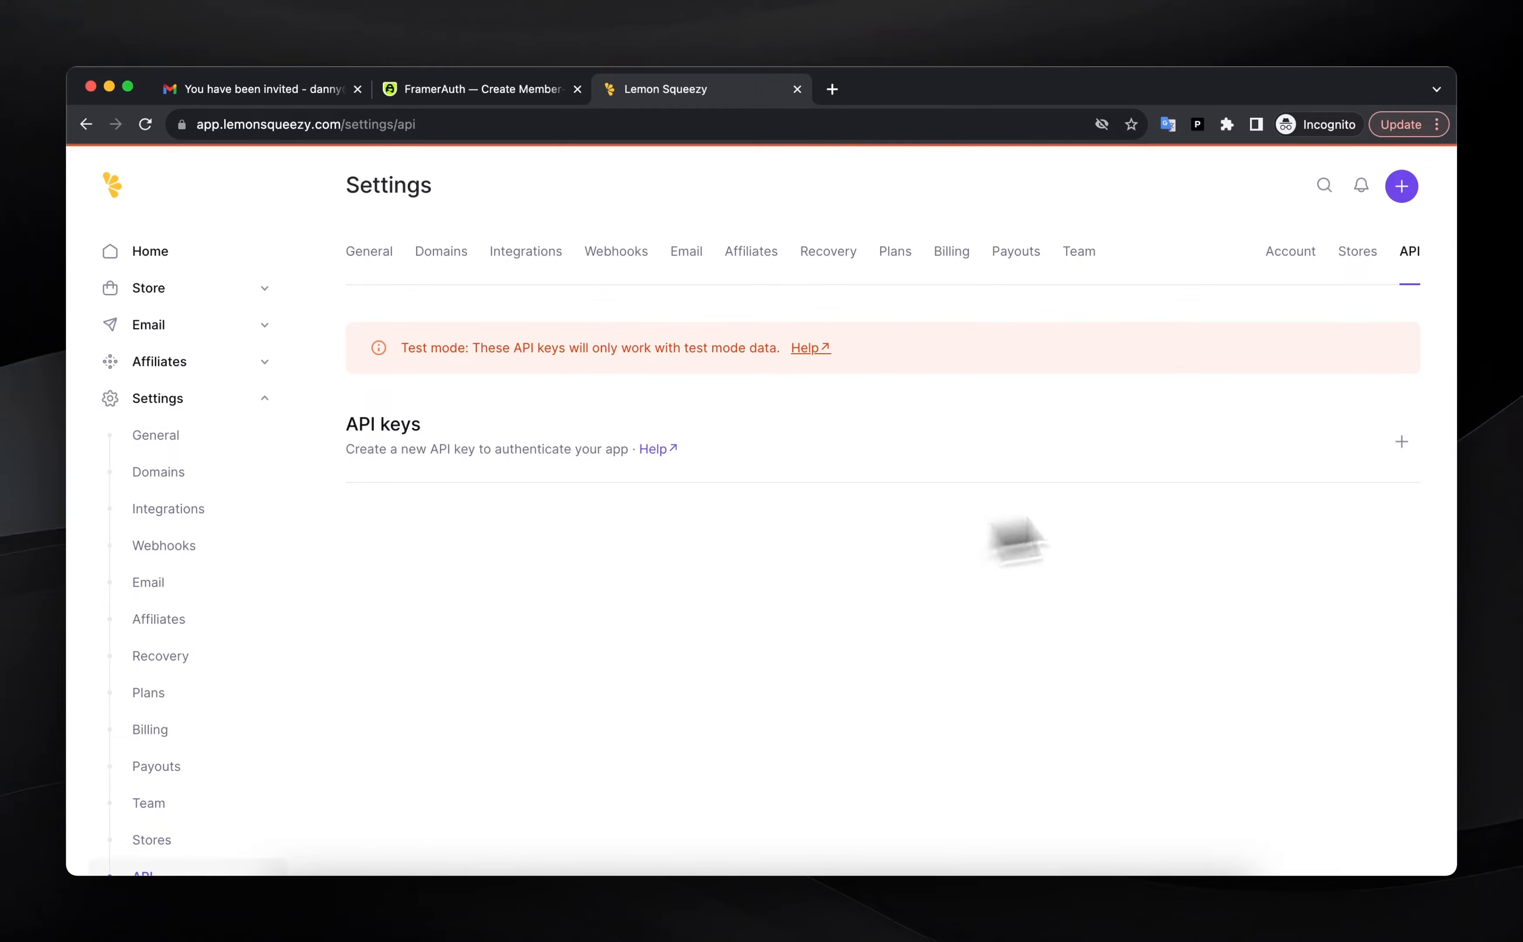
click(1401, 442)
text(FramerAu)
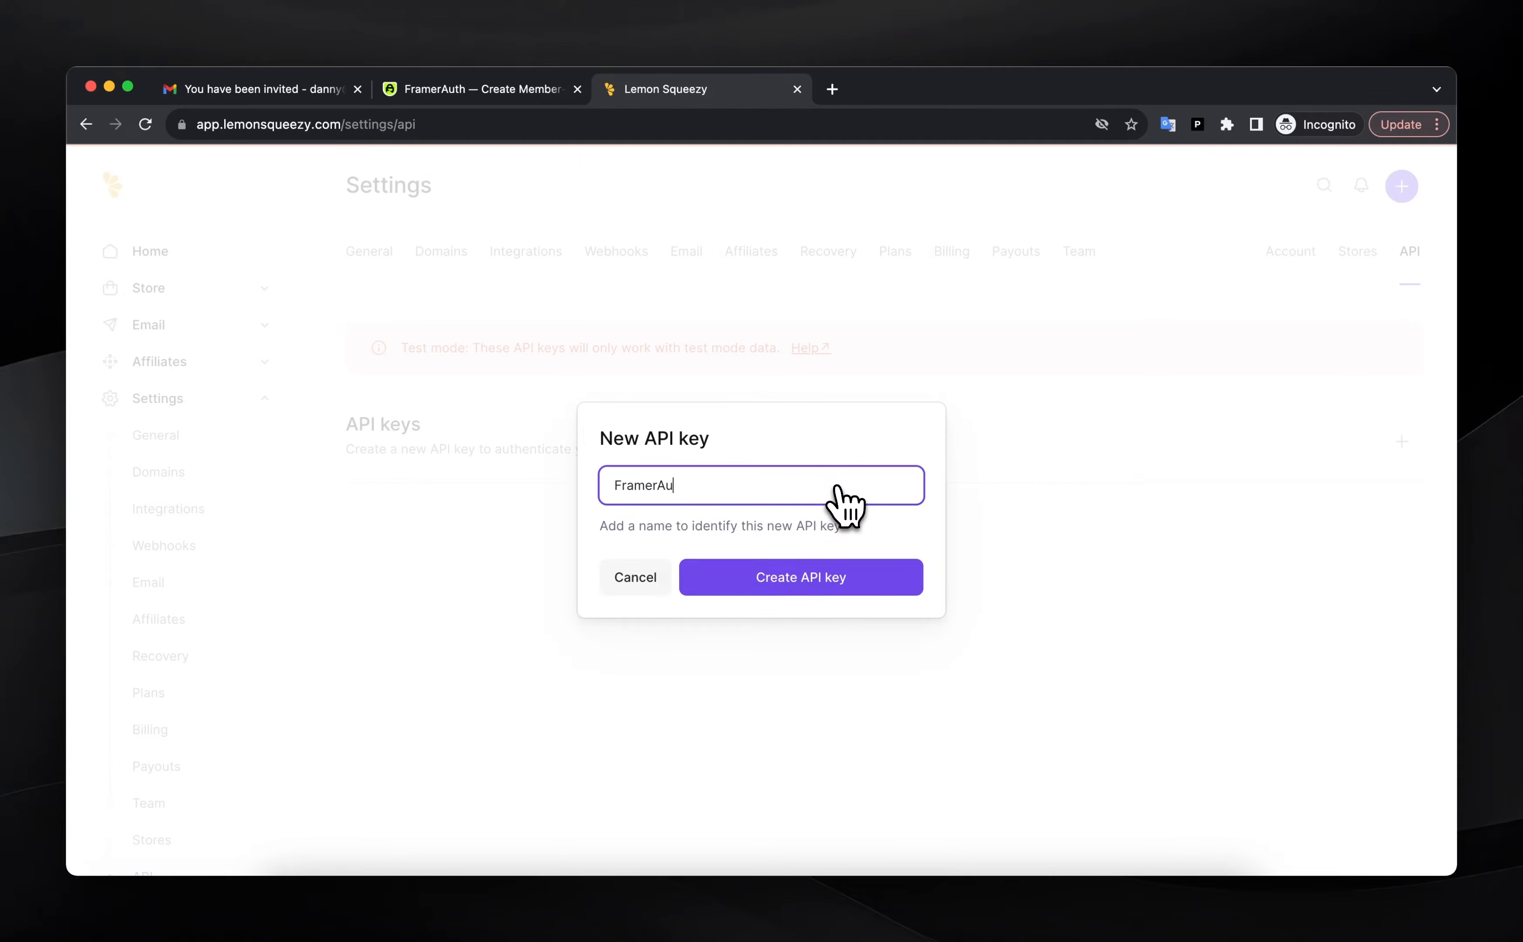
text(th)
click(813, 579)
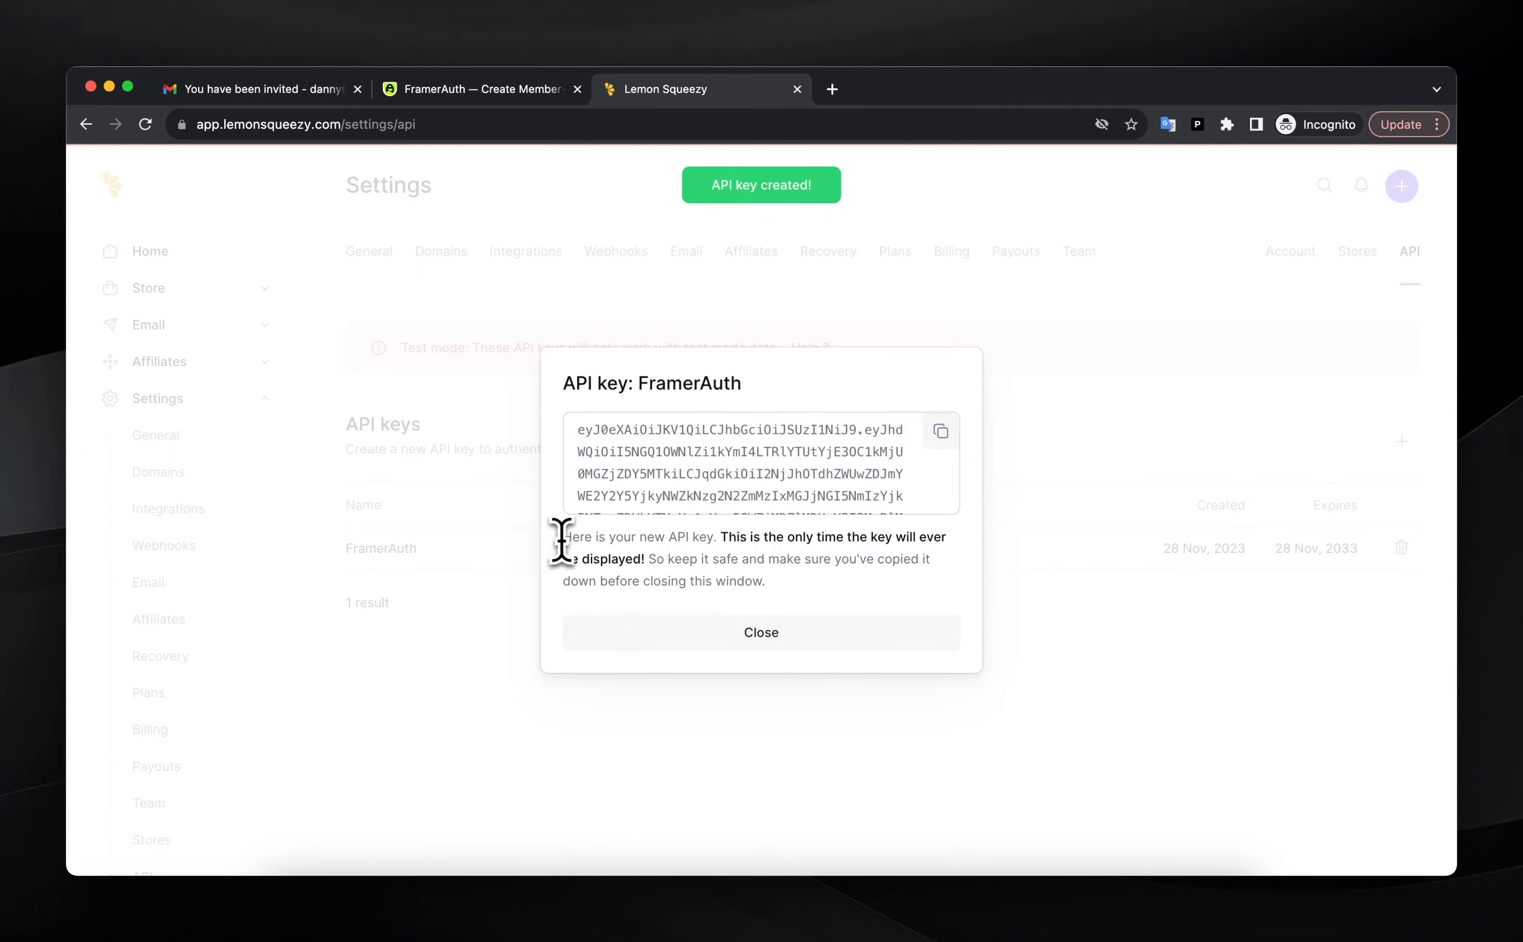
Copy the new FramerAuth API key and return to the FramerAuth onboarding page
drag(564, 544, 718, 585)
click(758, 602)
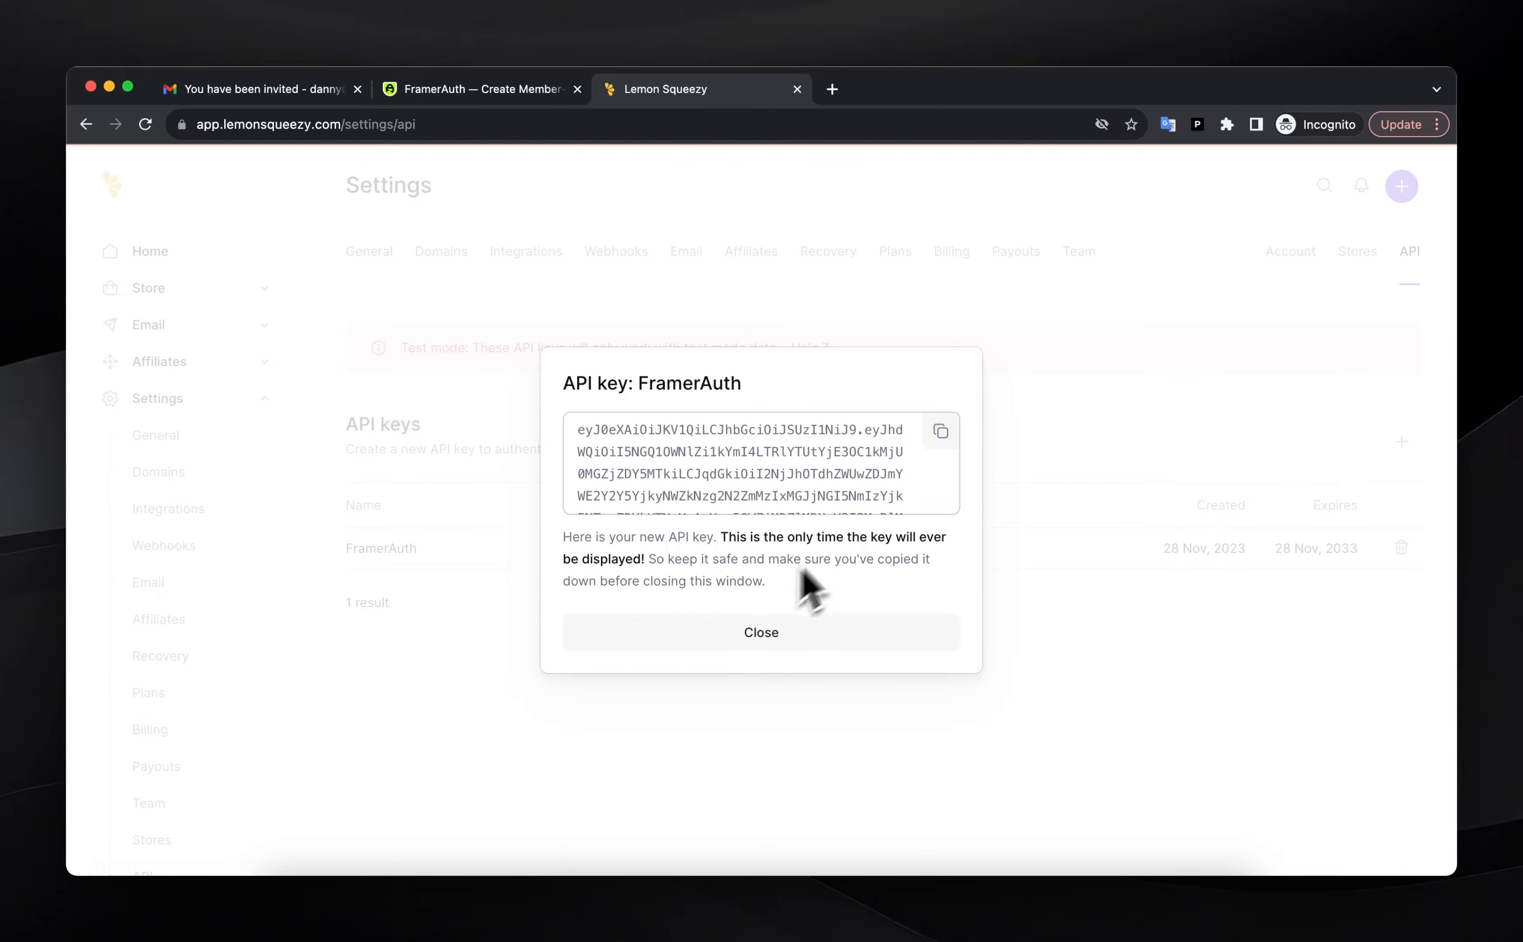
click(941, 433)
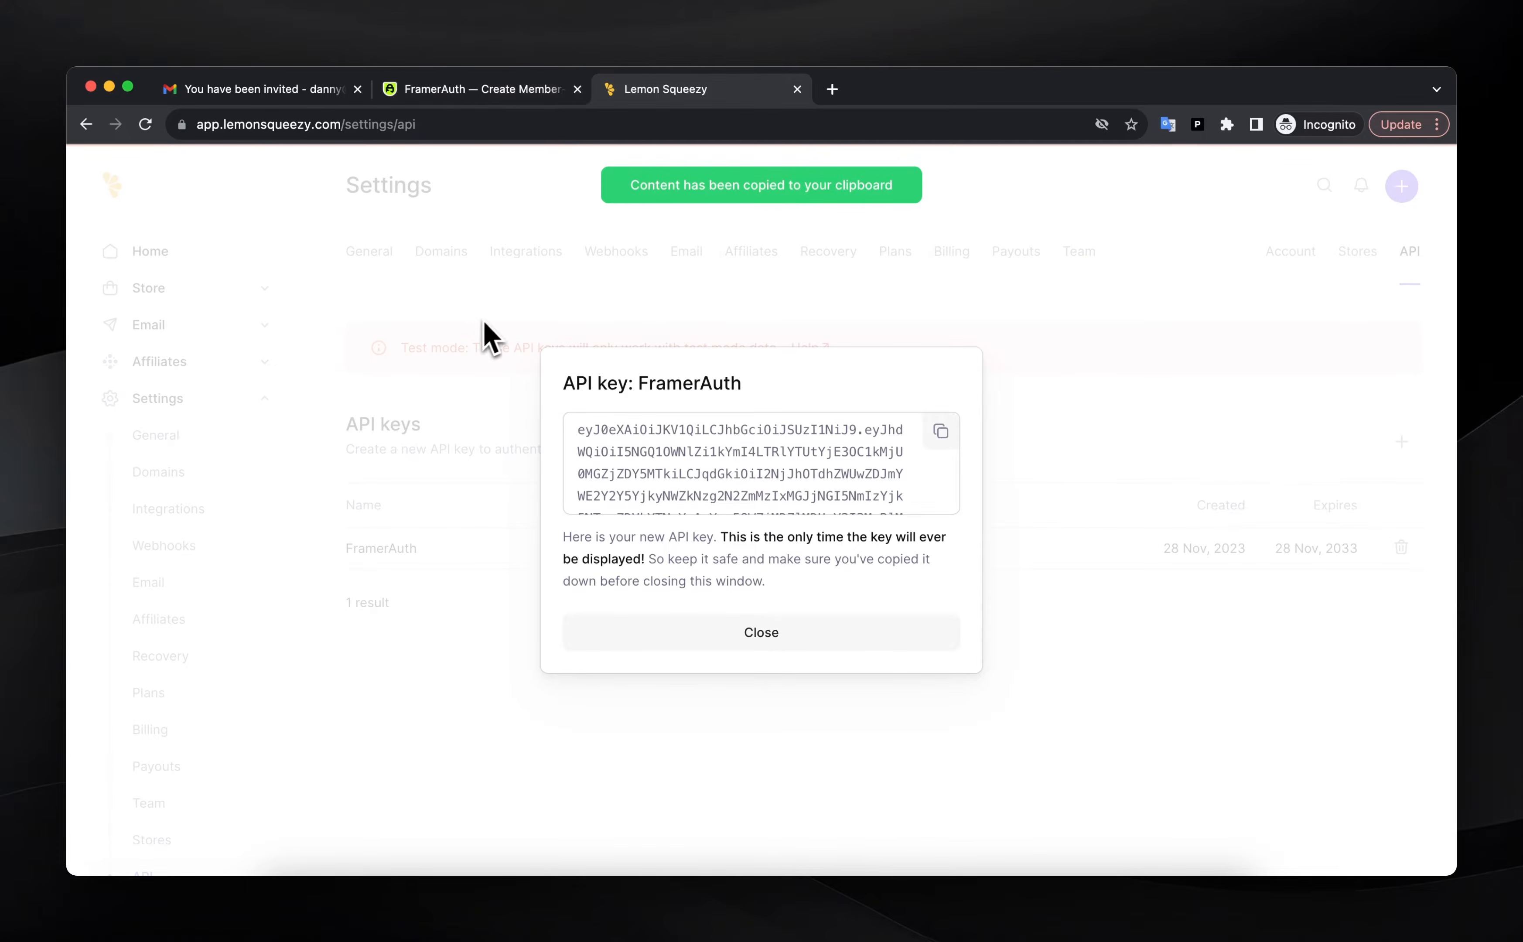
click(472, 90)
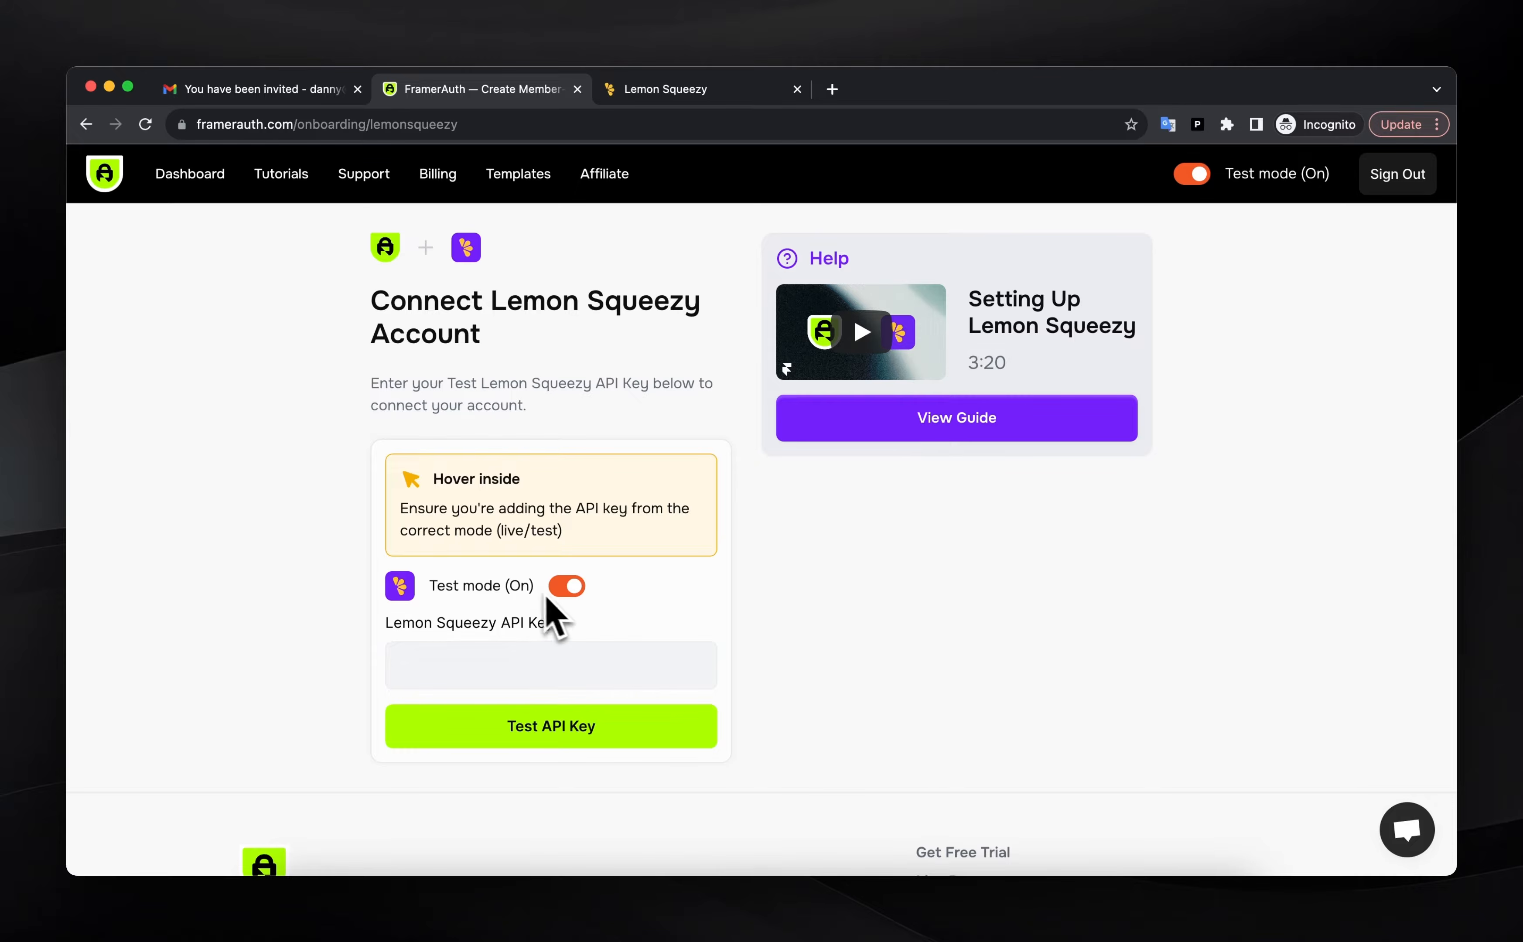
Paste and test the API key in FramerAuth, select the Patteron store, and find no products listed
click(542, 658)
key(super+v)
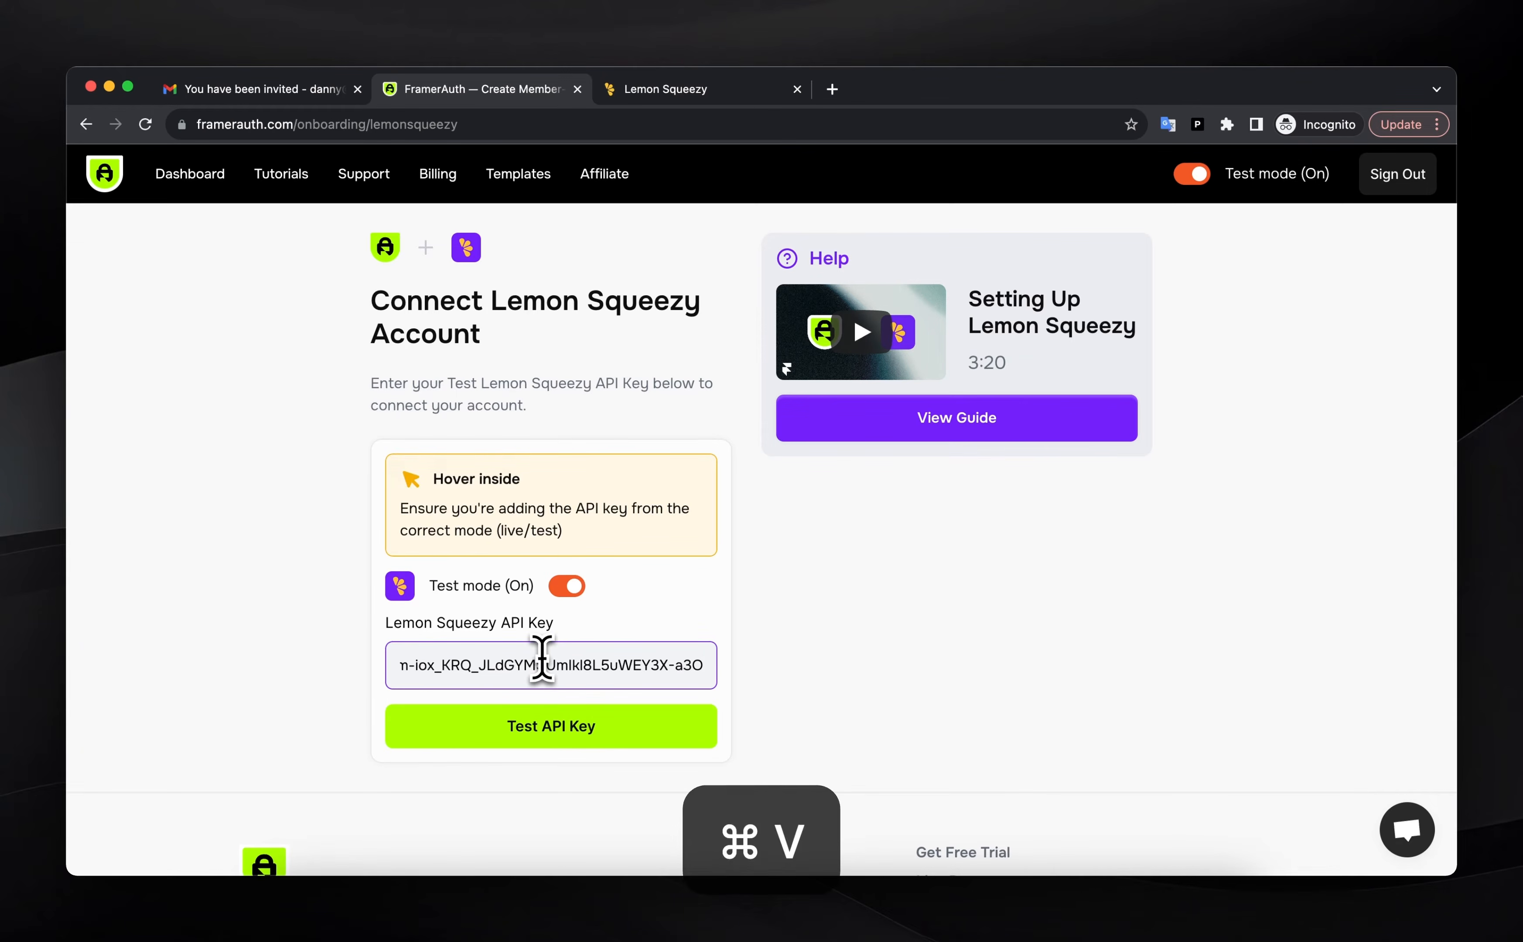
click(558, 725)
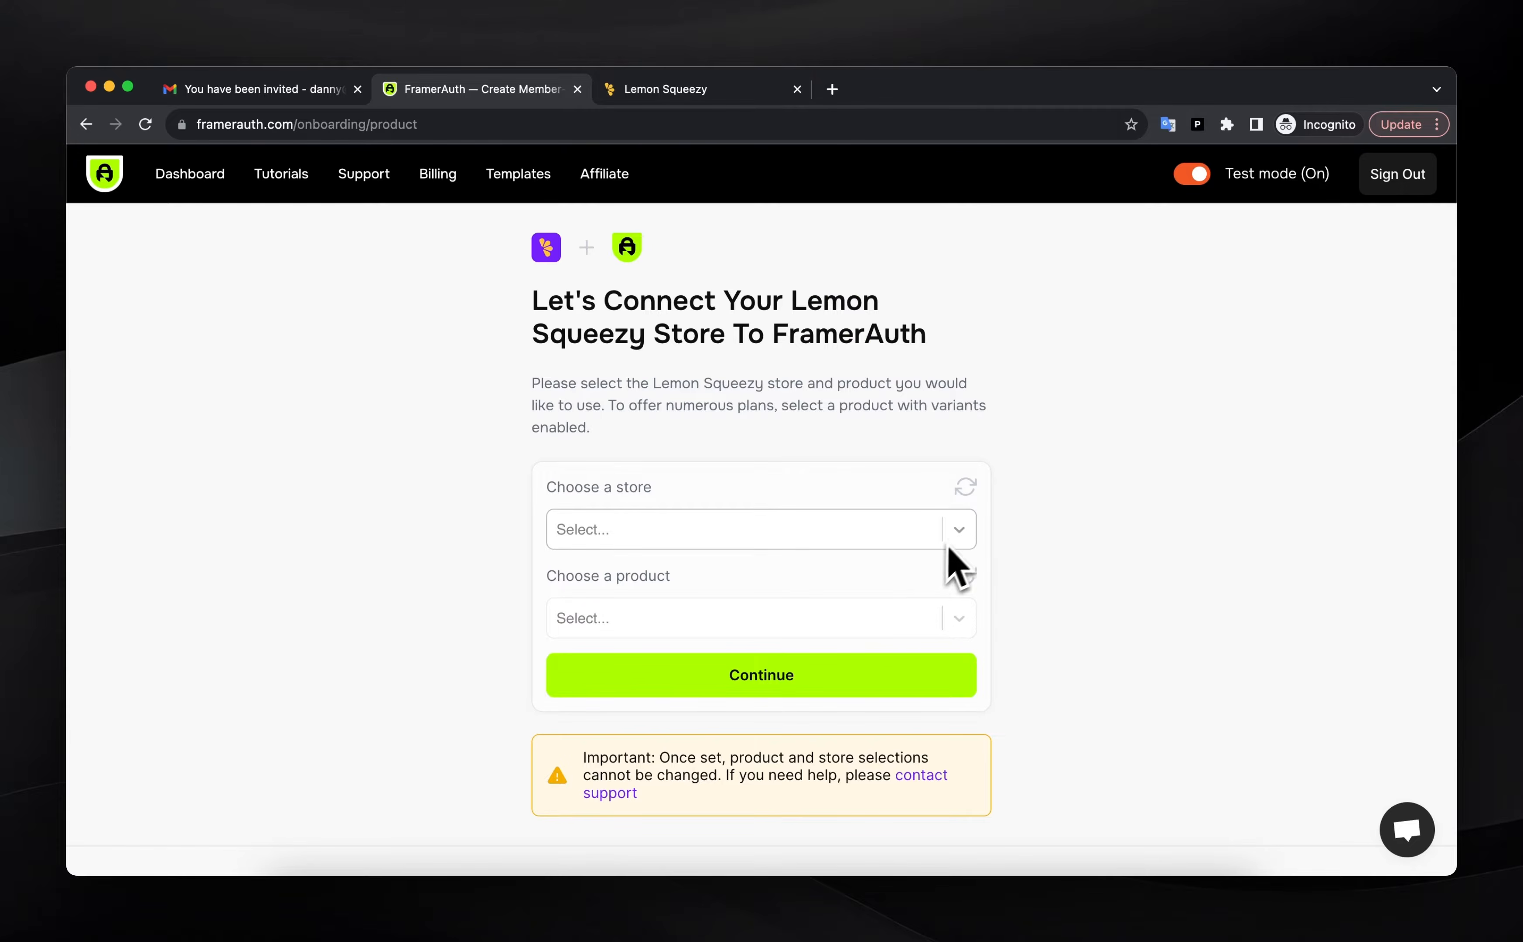
click(957, 537)
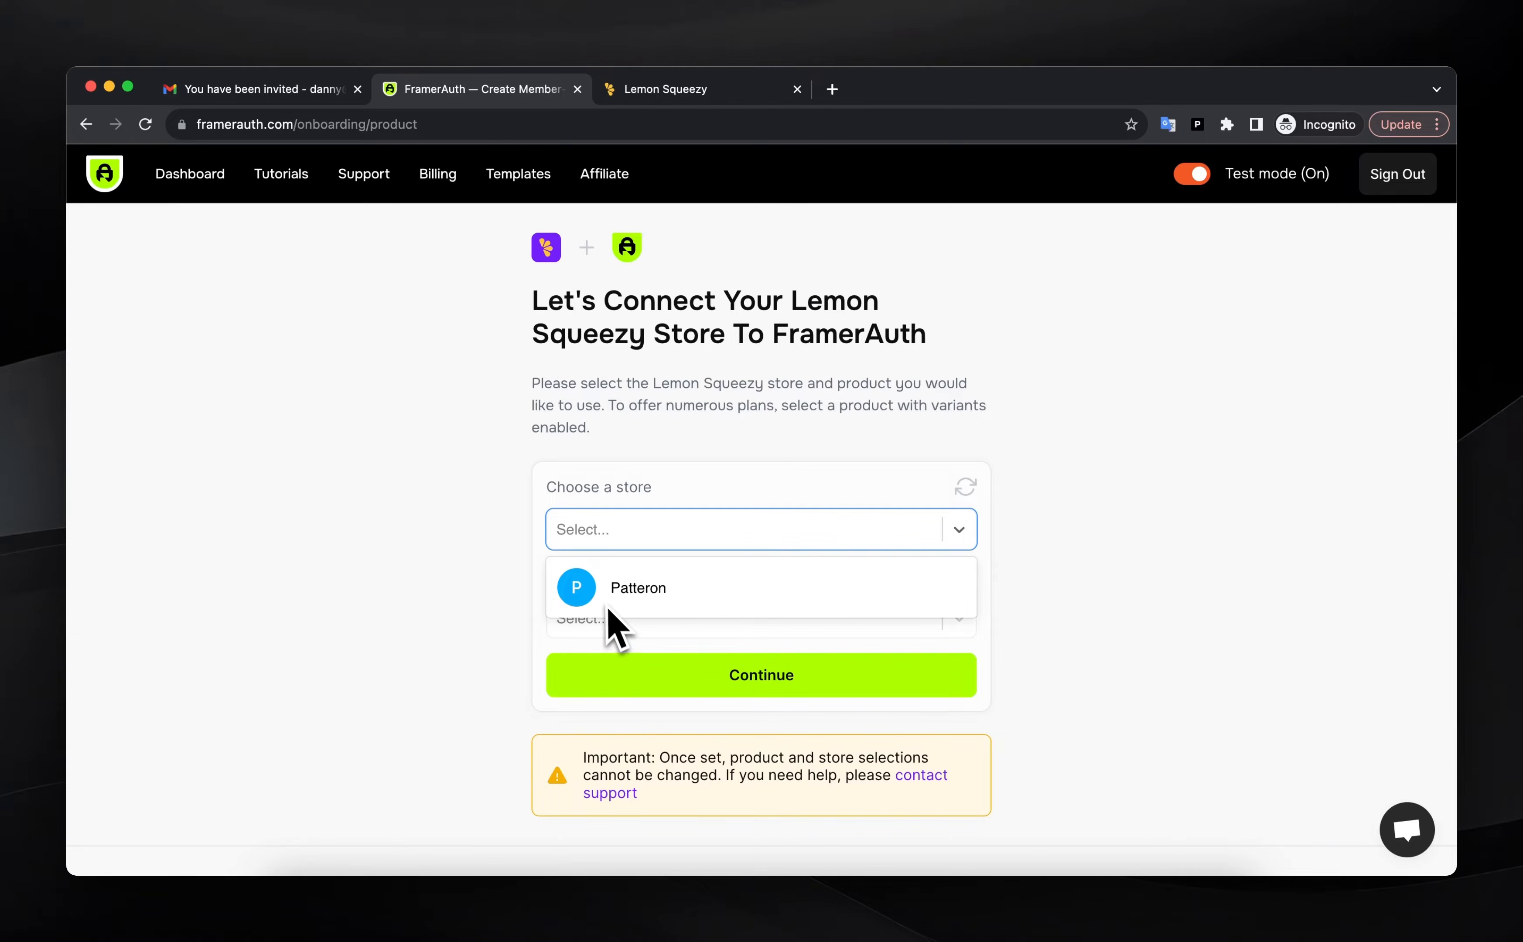
click(593, 594)
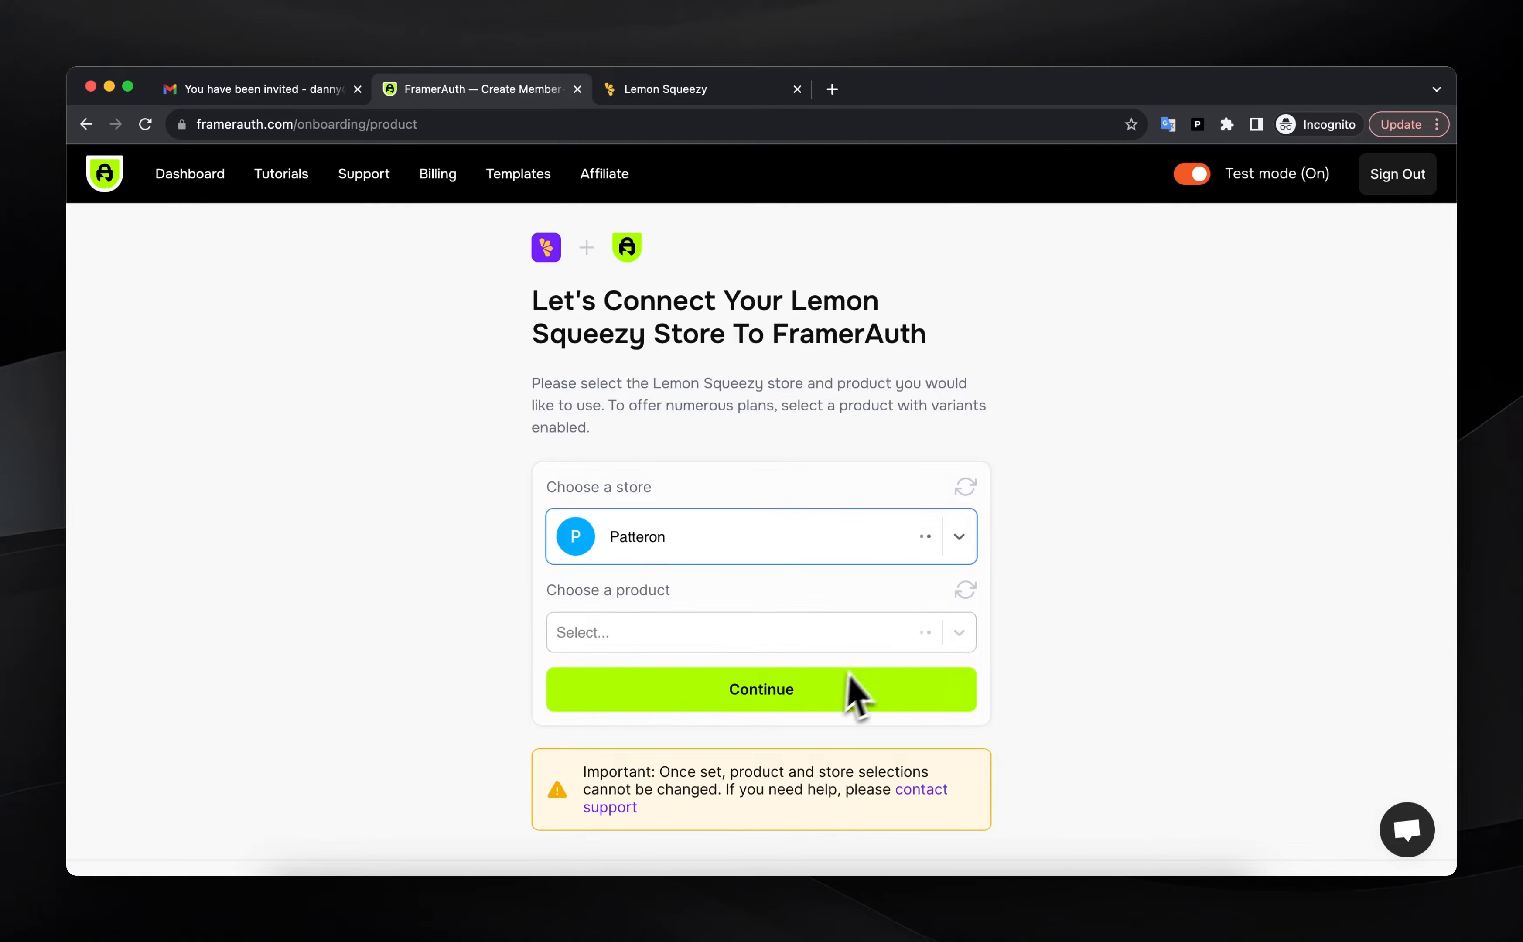
click(848, 633)
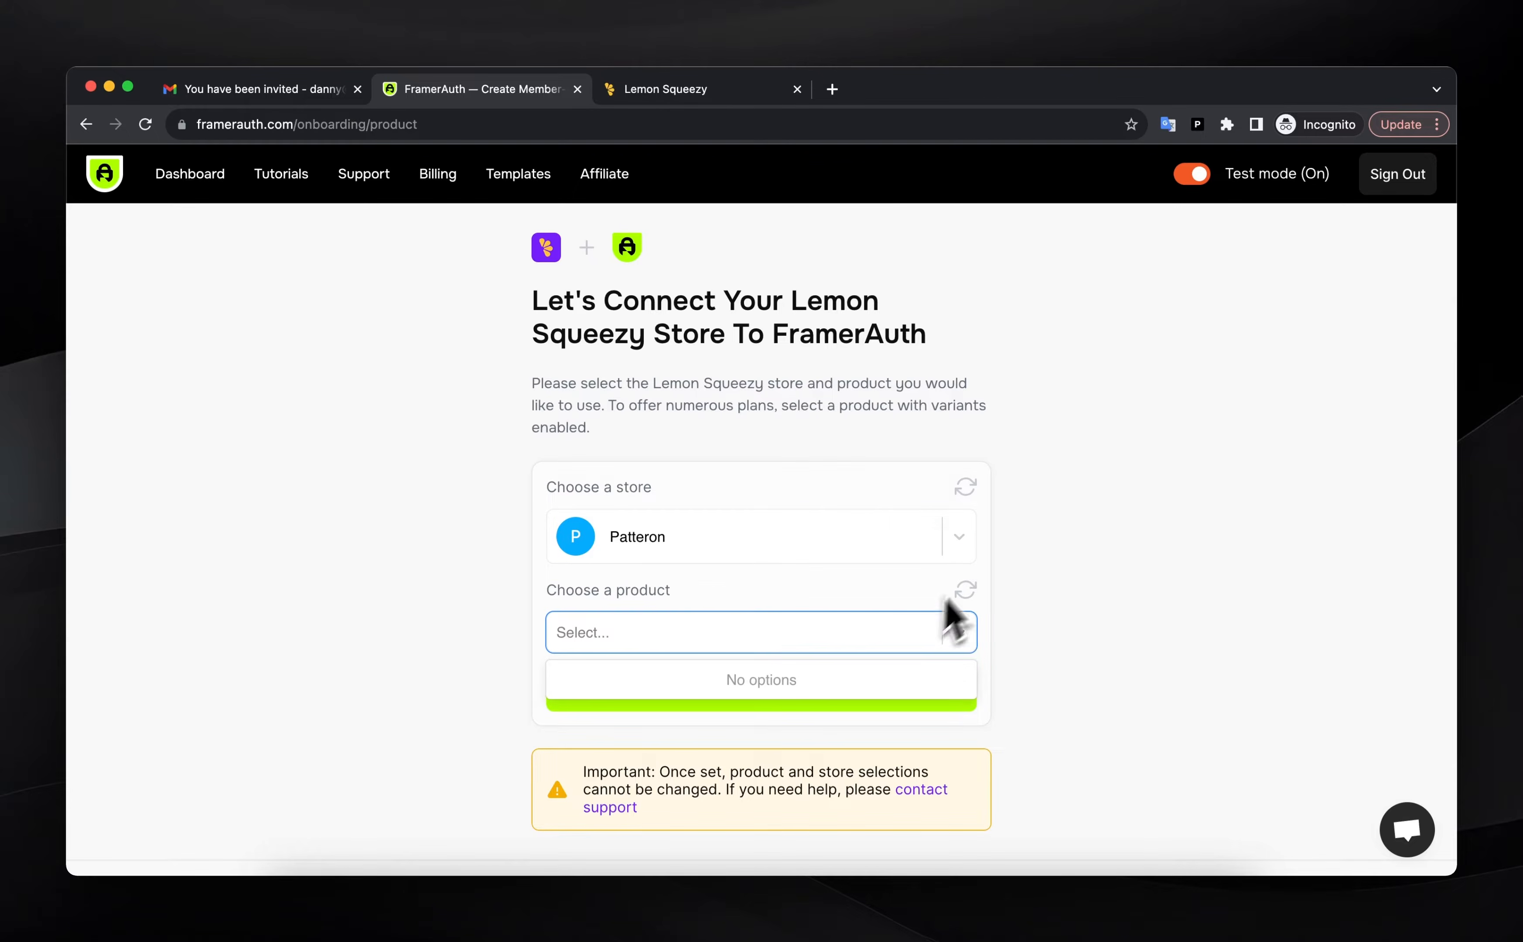
click(1054, 578)
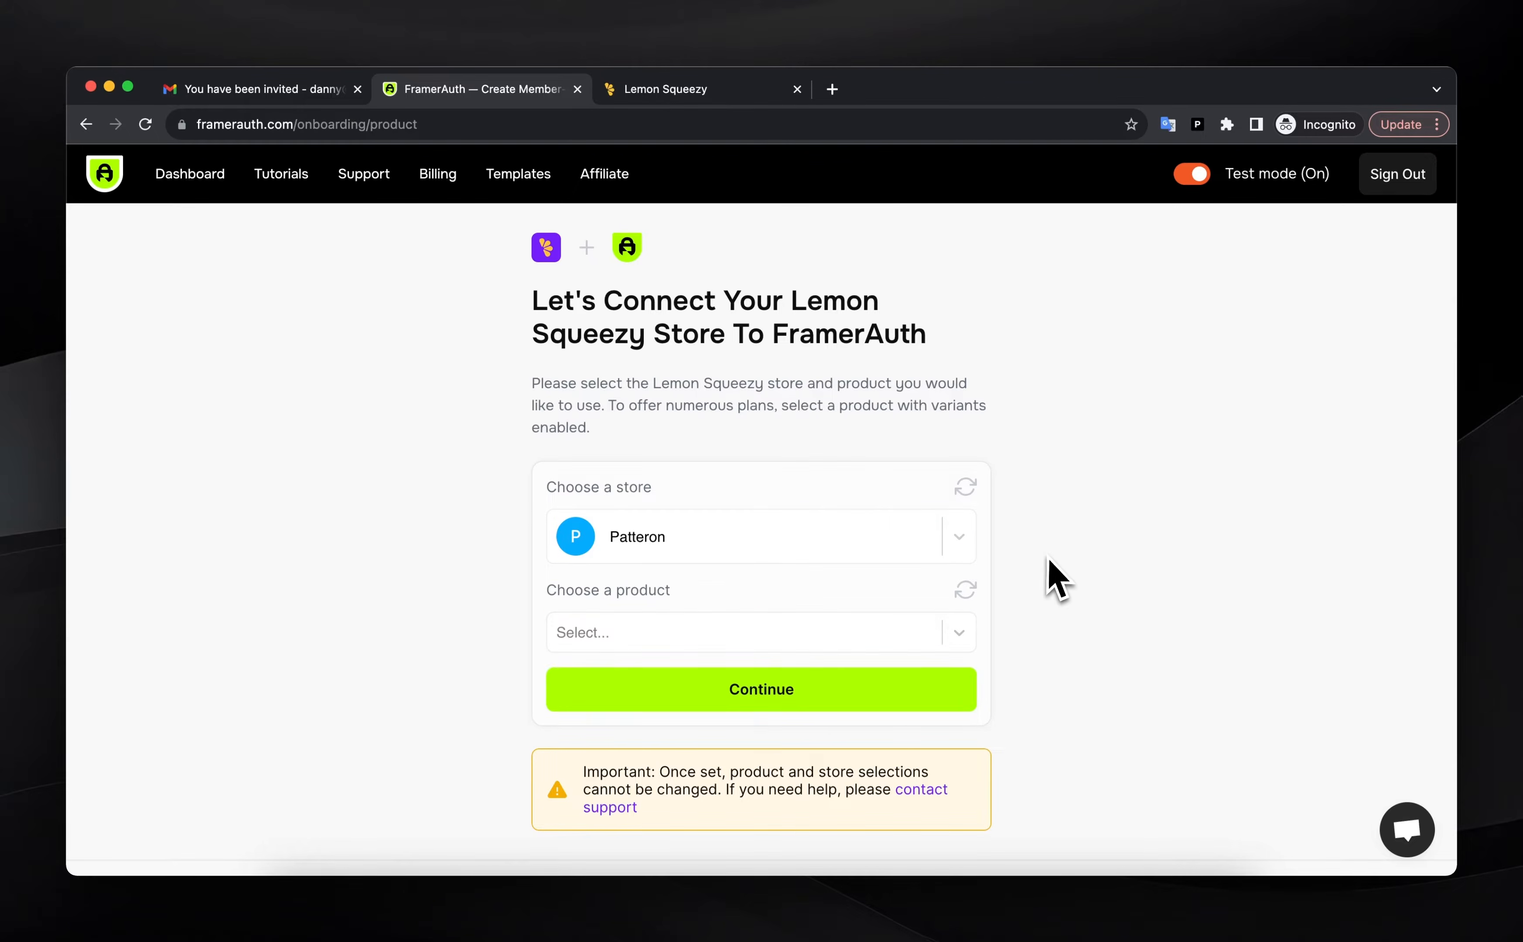
click(686, 94)
Close the API key dialog and start creating the first product from Store > Products
click(678, 632)
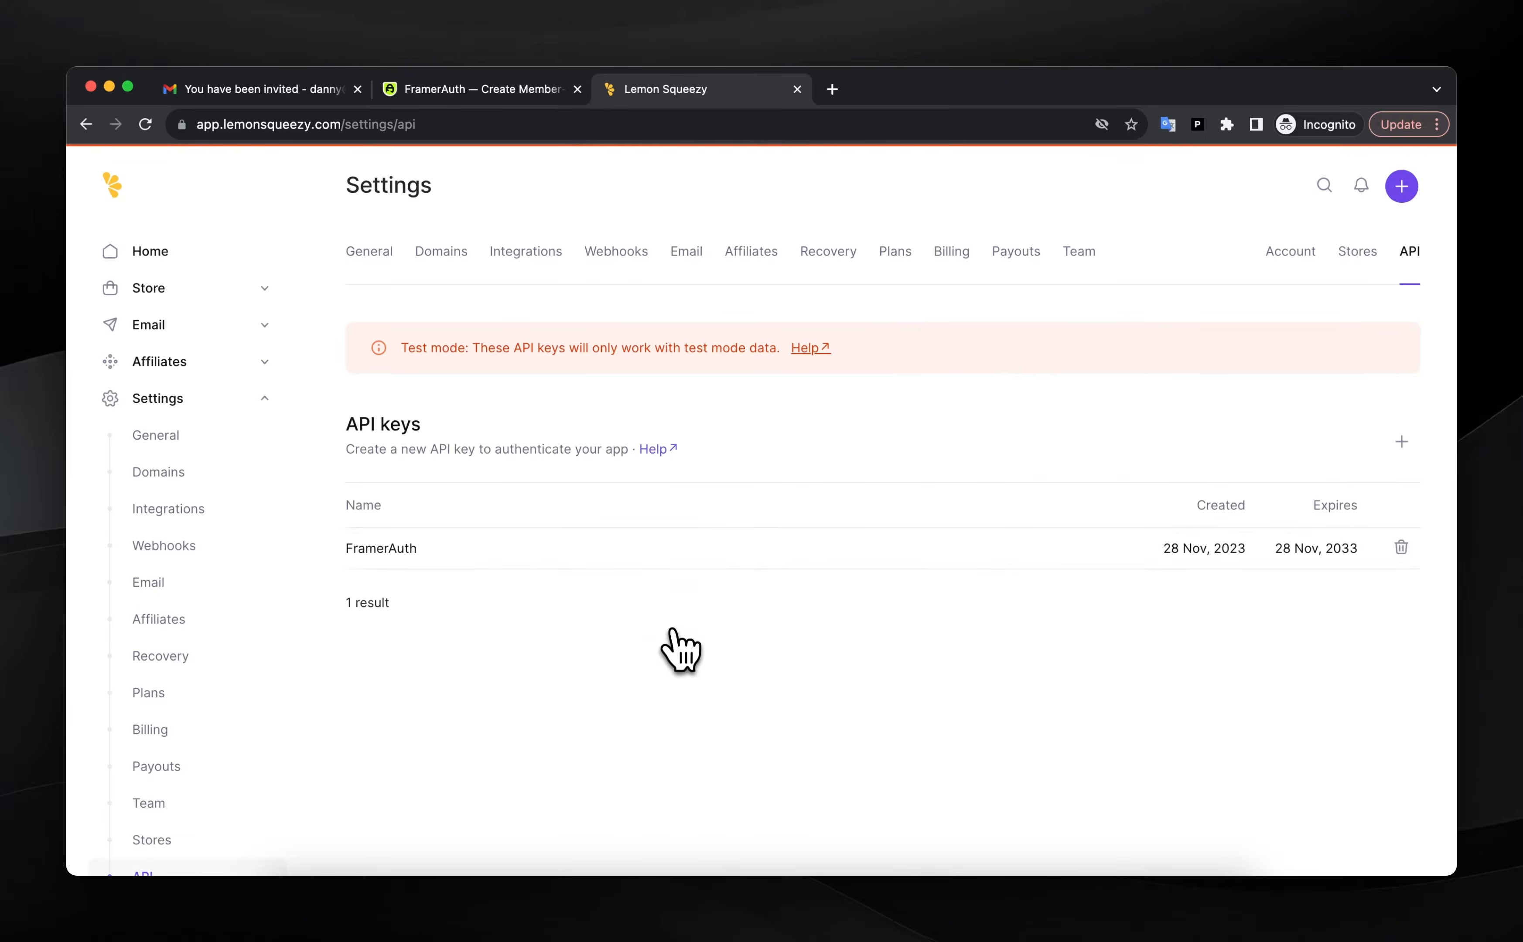
click(161, 299)
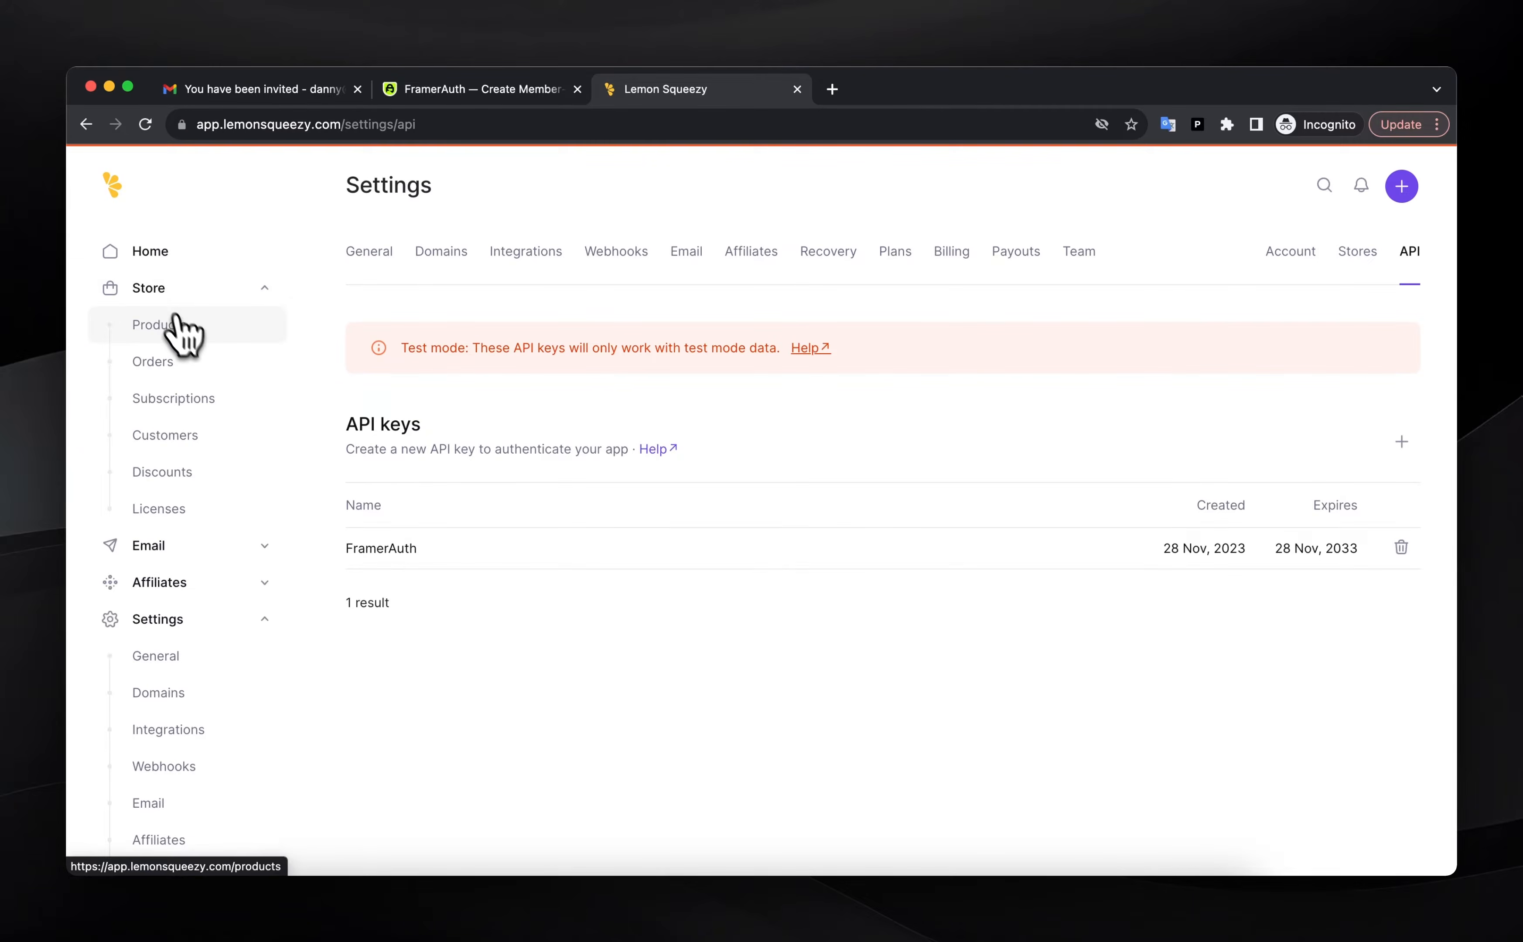
click(189, 335)
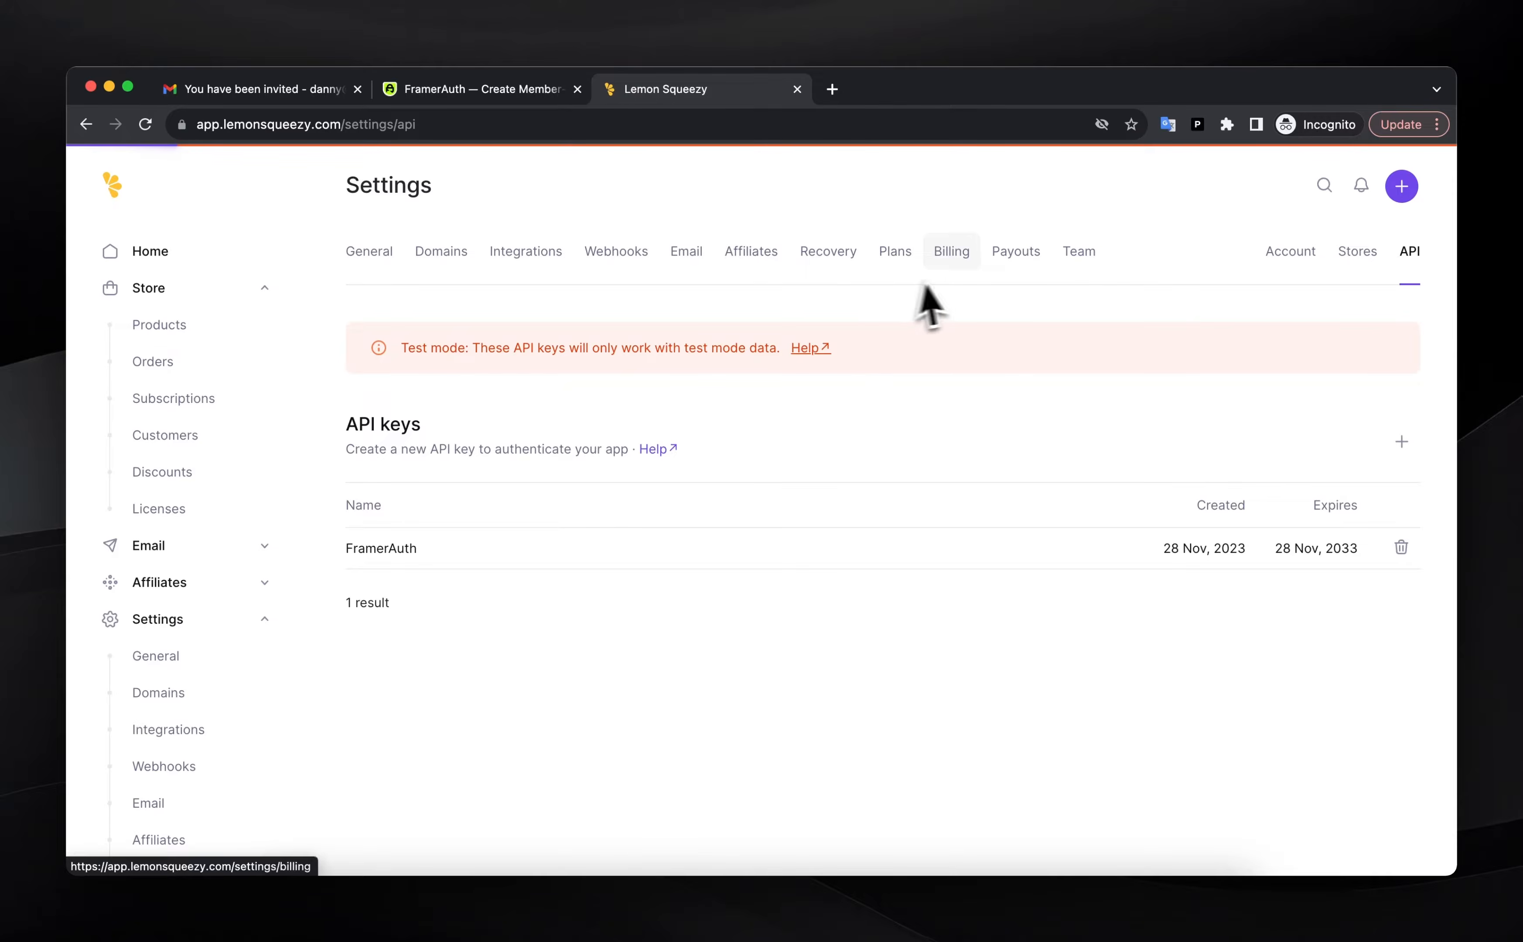
click(872, 548)
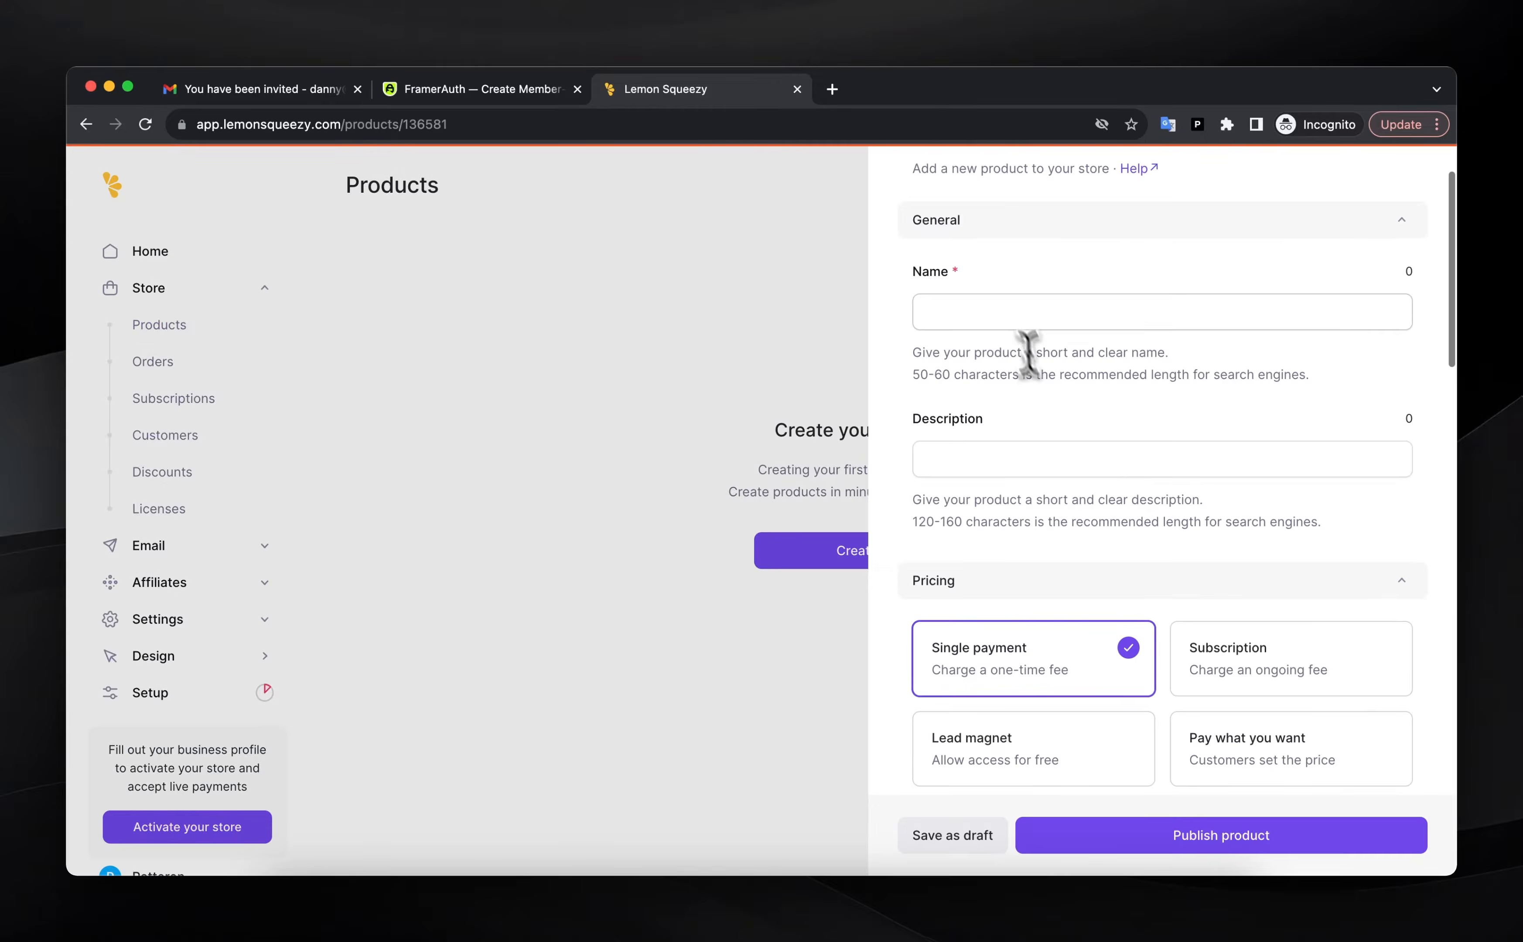
Name the product 'Patteron Subscription' and begin adding a variant
click(1005, 312)
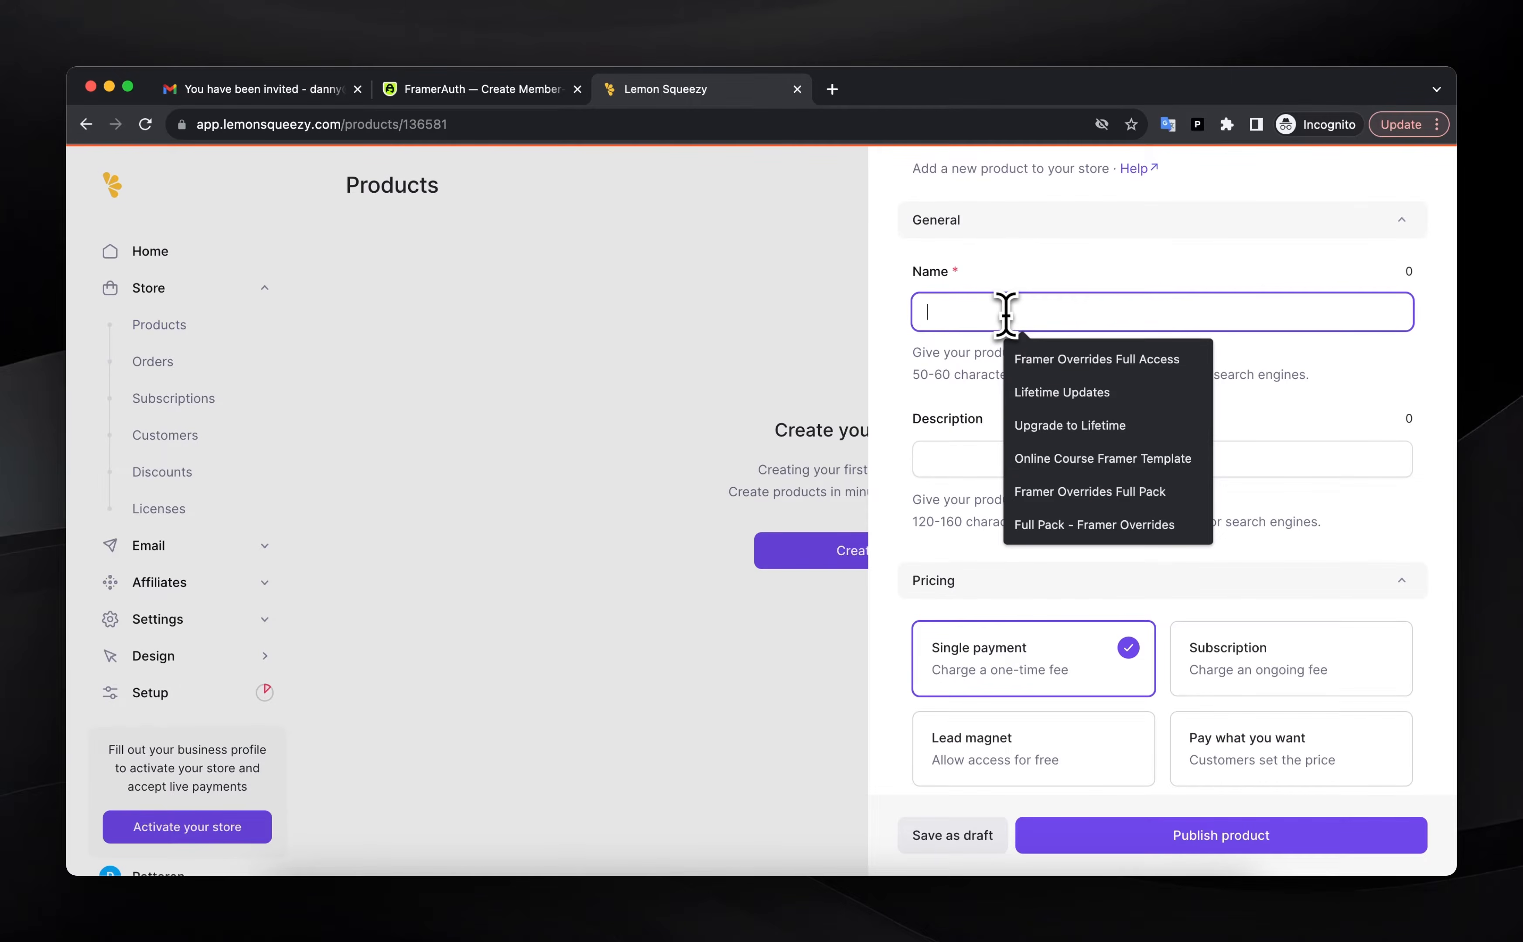
click(1003, 273)
click(978, 303)
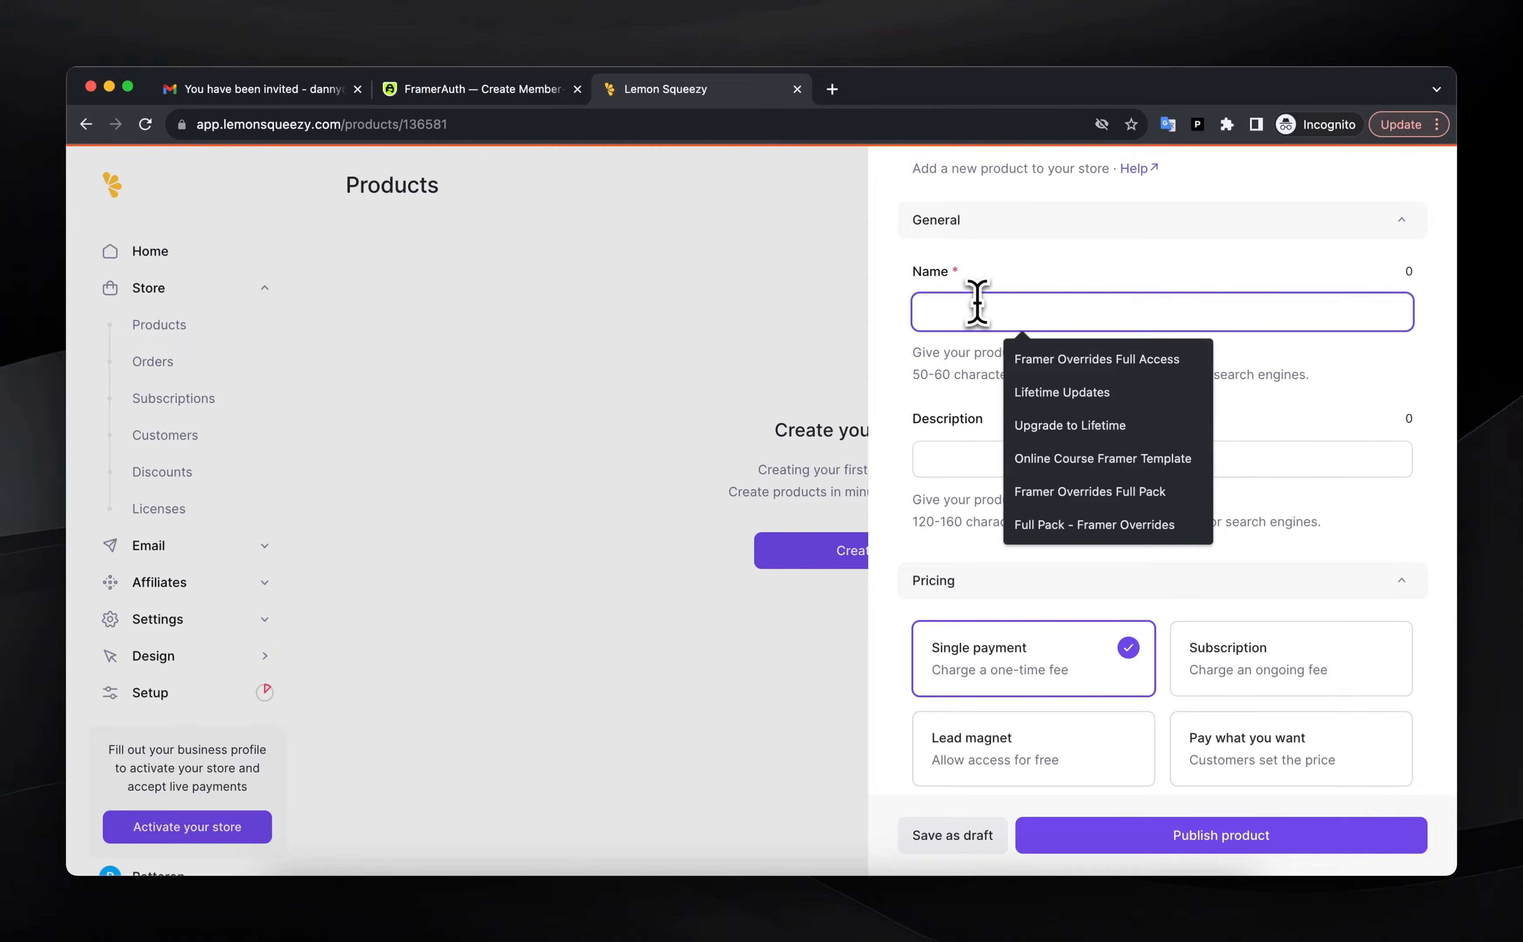
text(Patteron)
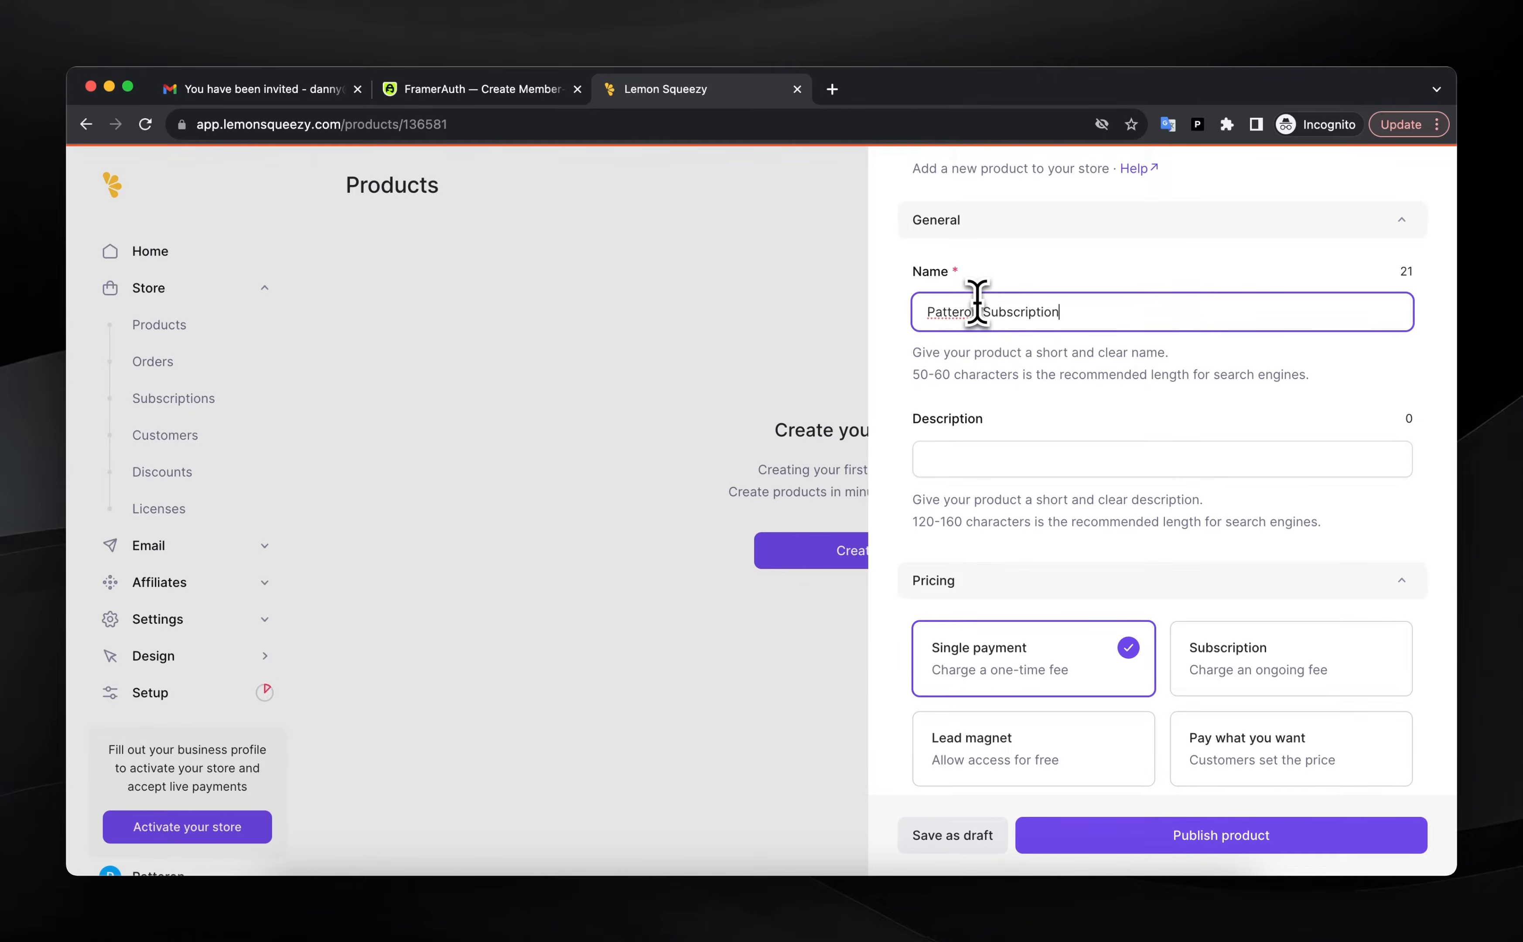
text( Subscription)
scroll(1099, 609, down, 15)
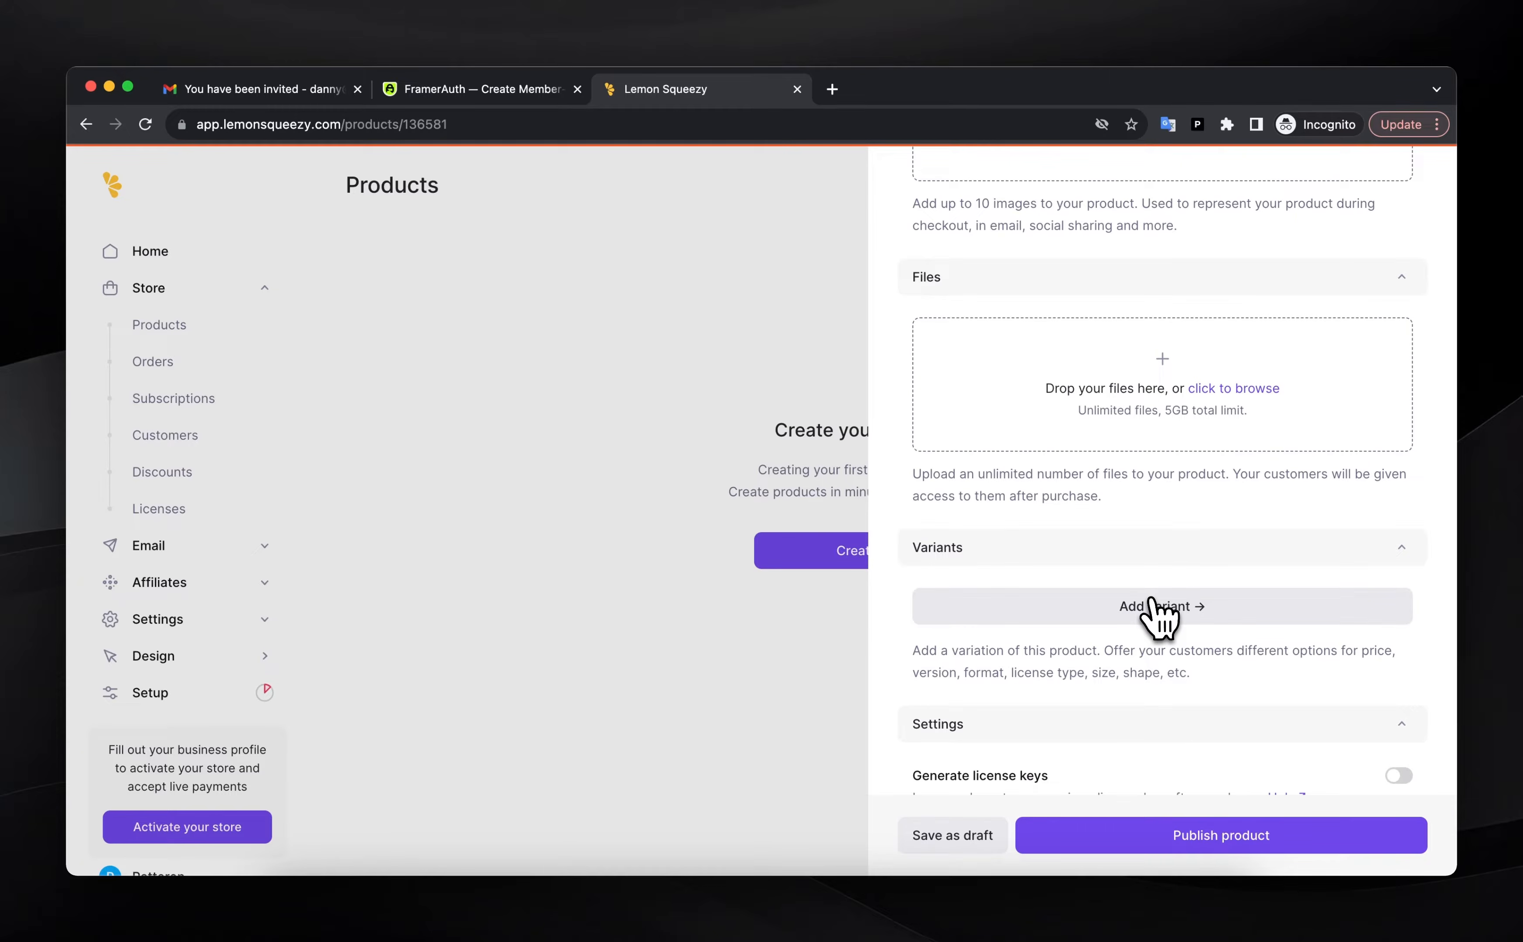
click(1150, 616)
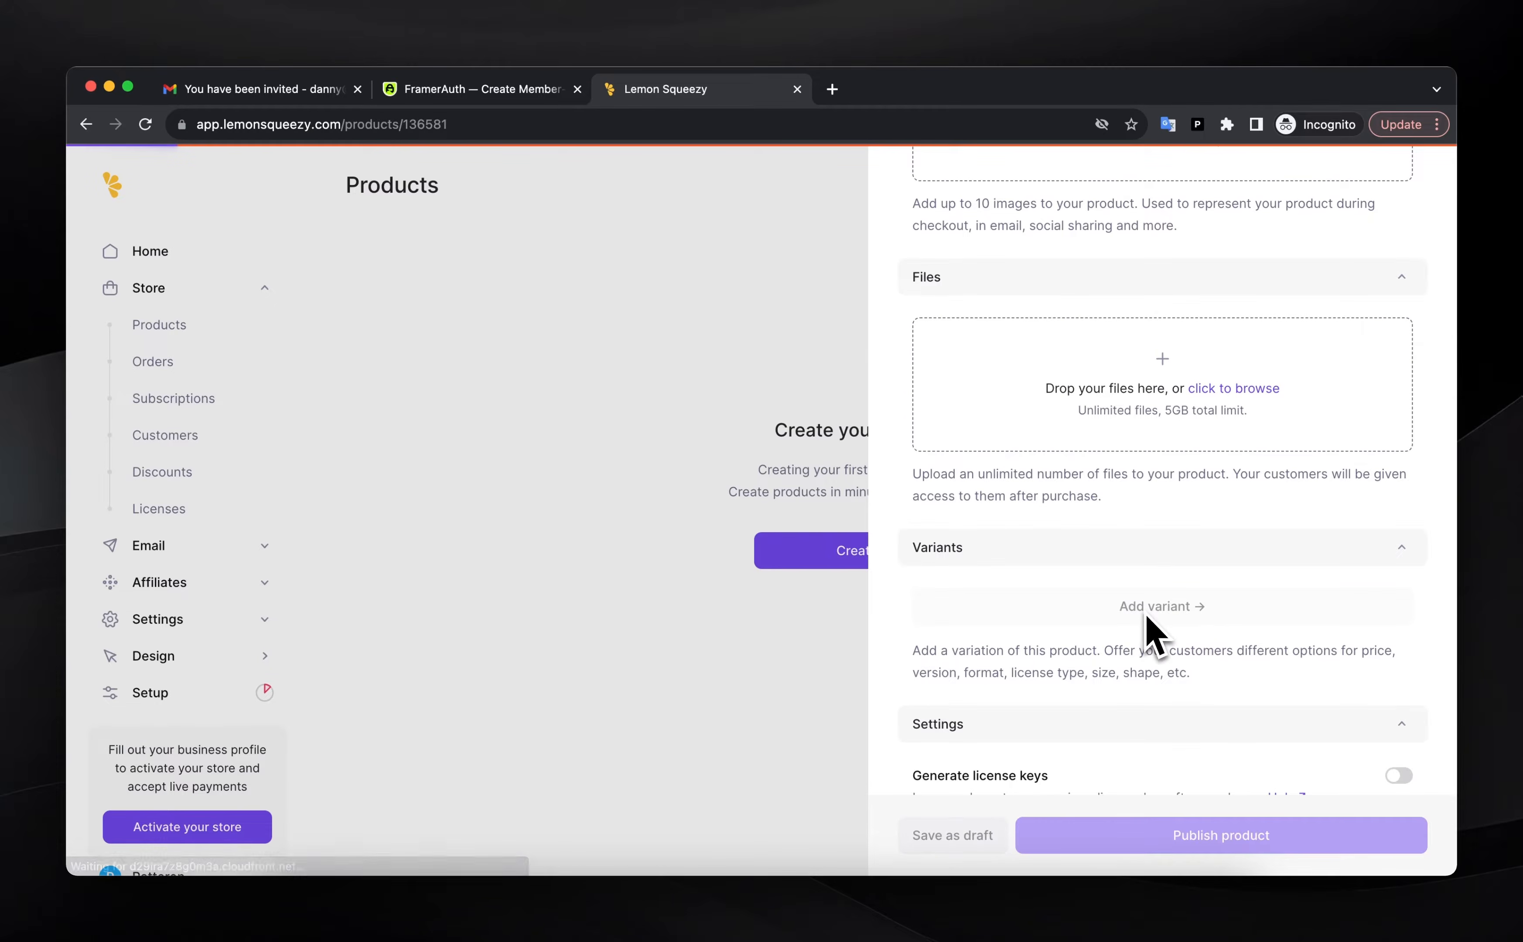
Name the variant 'Annual' with the description 'Billed yearly'
scroll(1094, 597, up, 2)
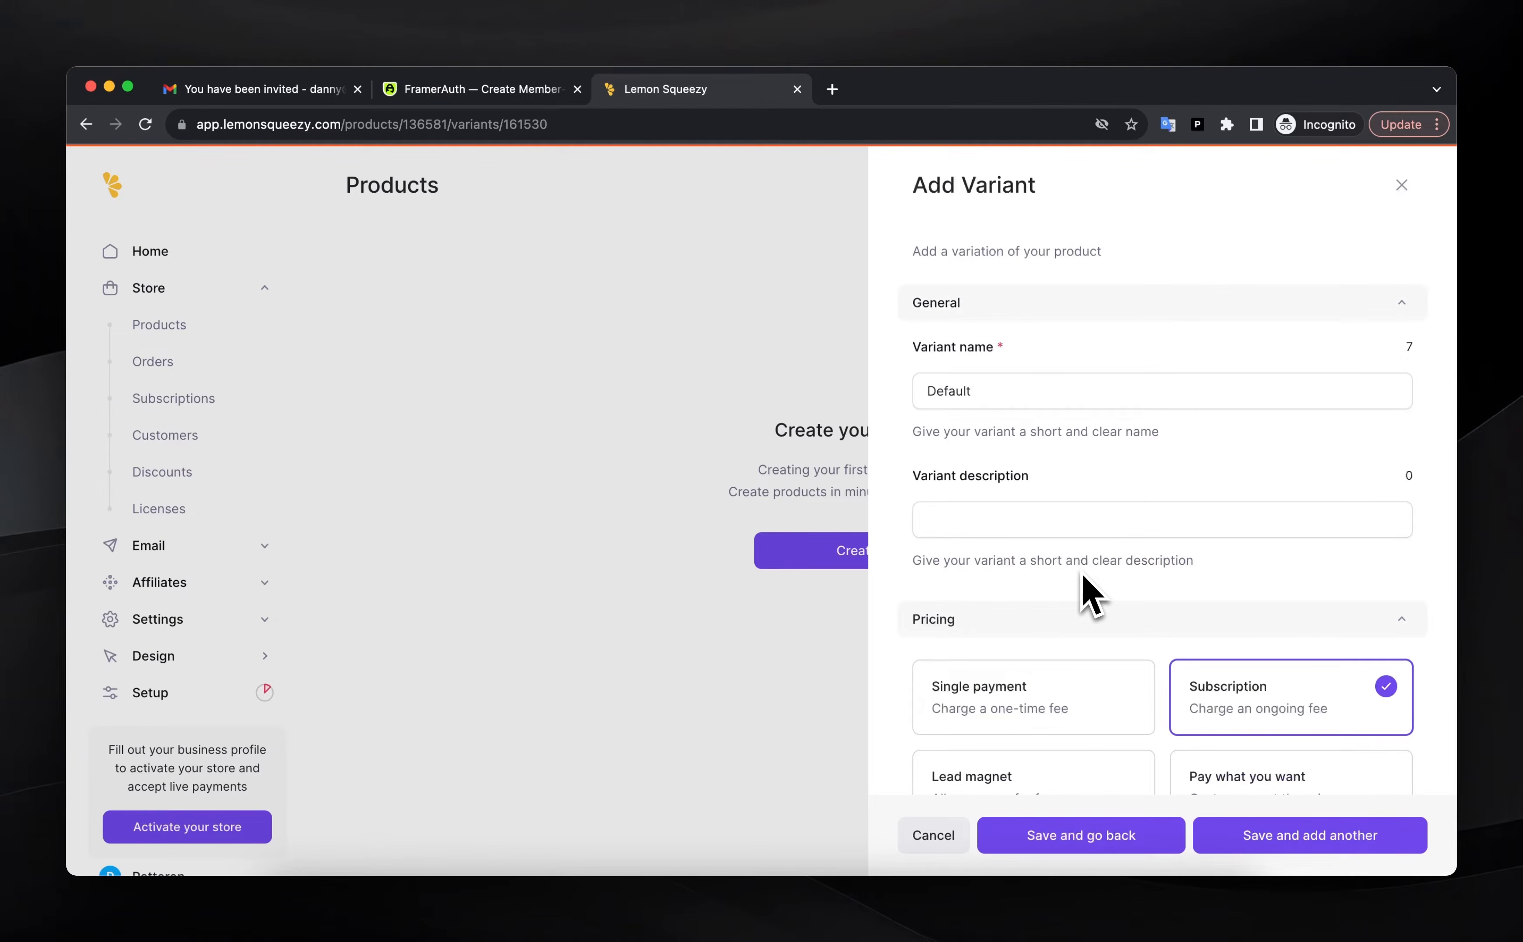
double_click(1002, 391)
text(Annual)
click(1001, 481)
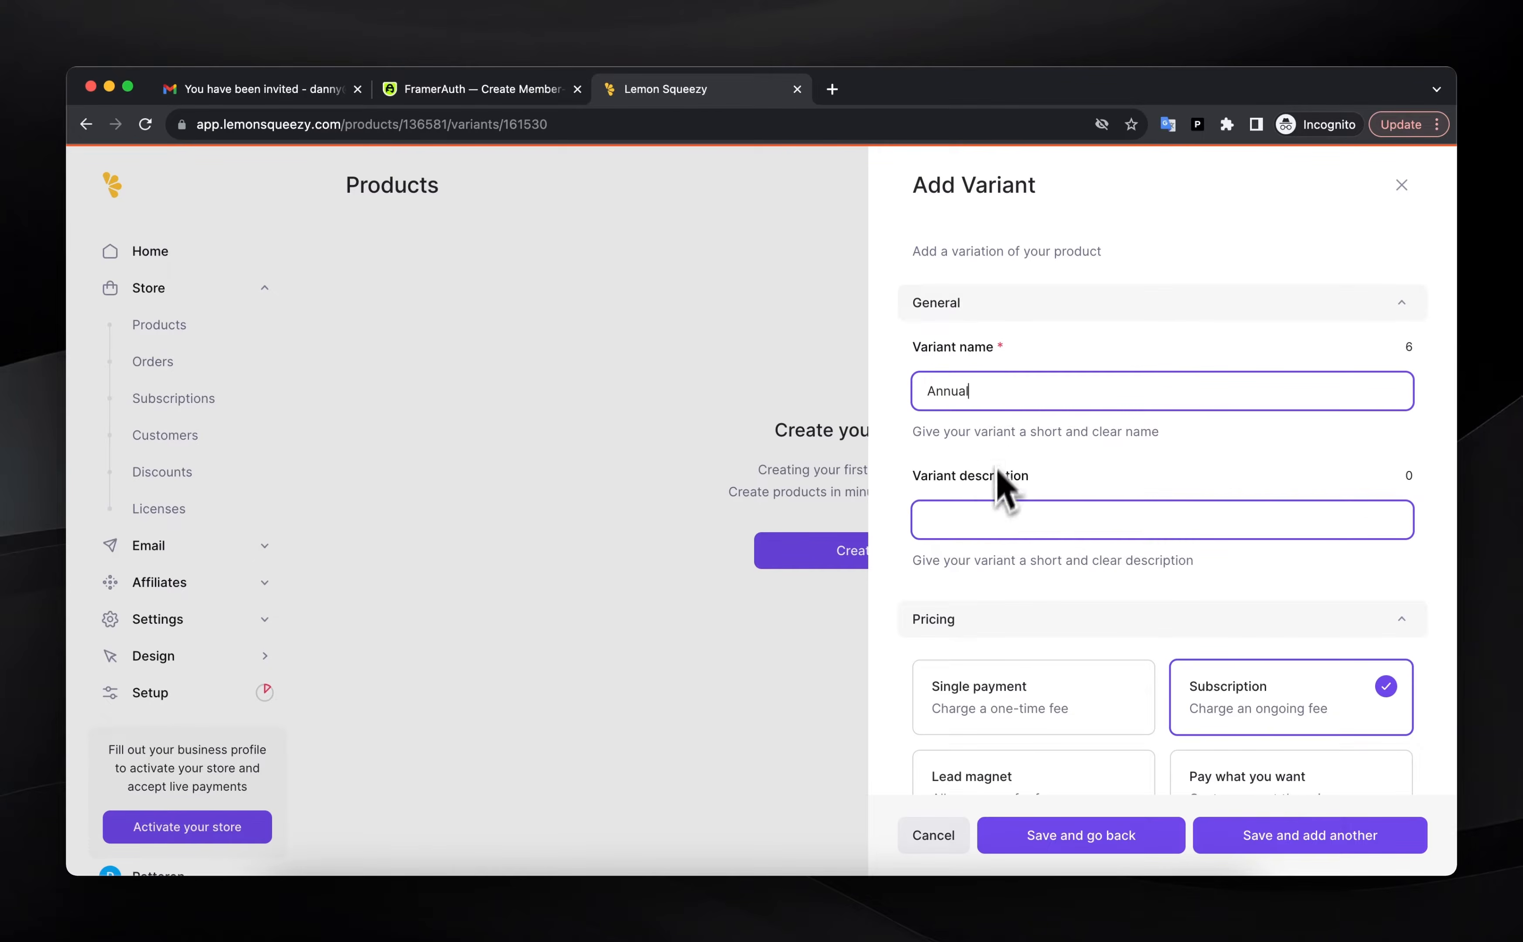
text(Billed yearly)
scroll(988, 591, down, 10)
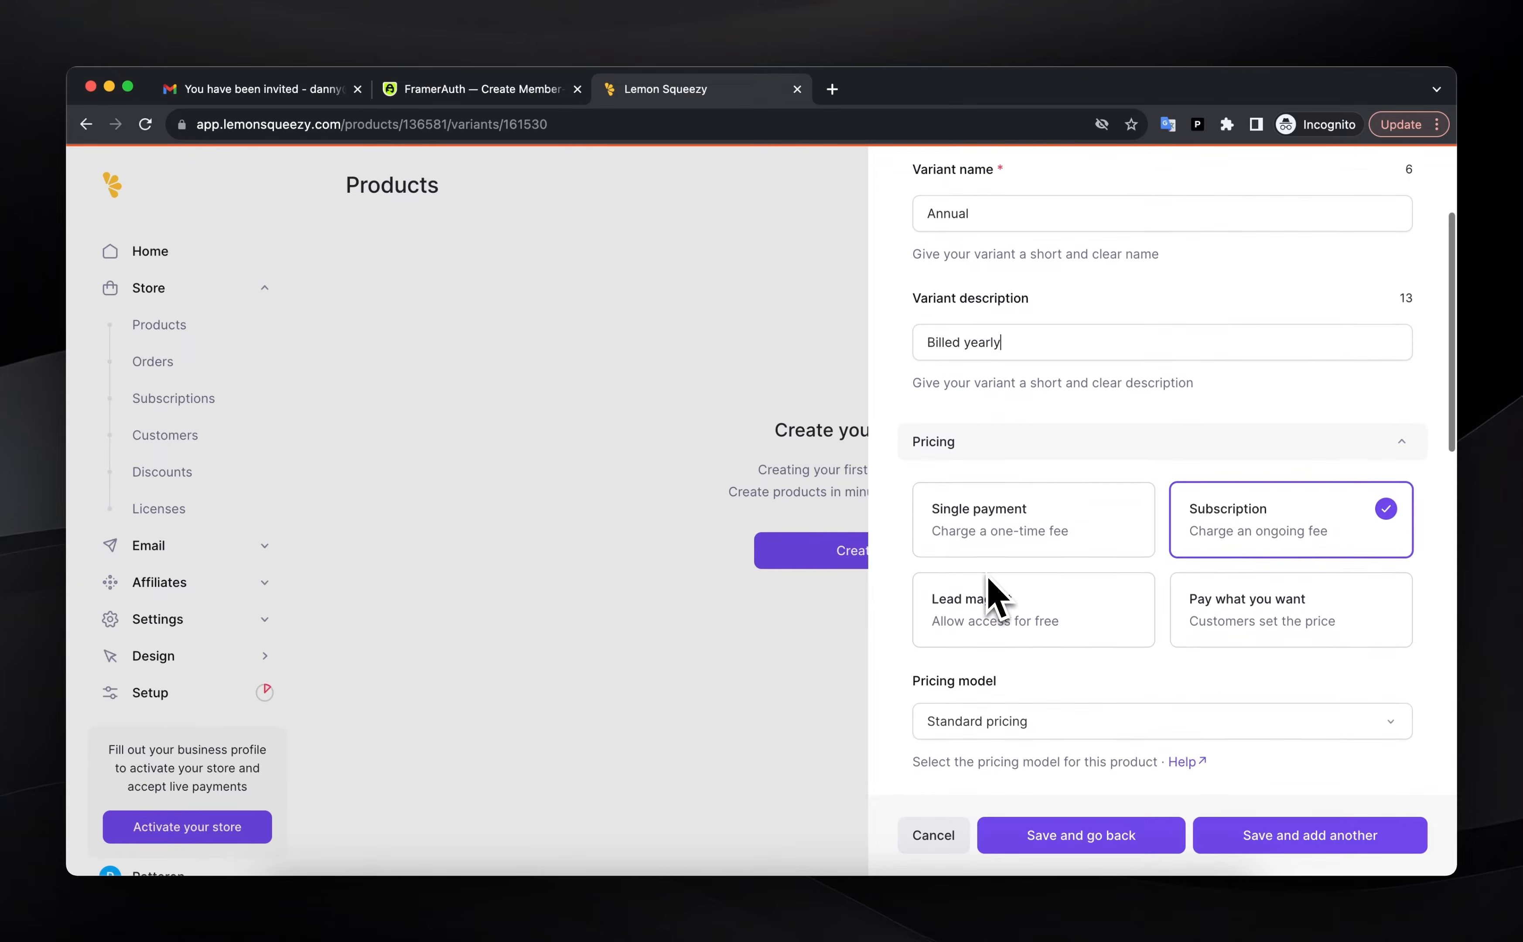
Set the price to $119.99 per 1 year and enable the 14-day free trial
click(1363, 528)
text(119.99)
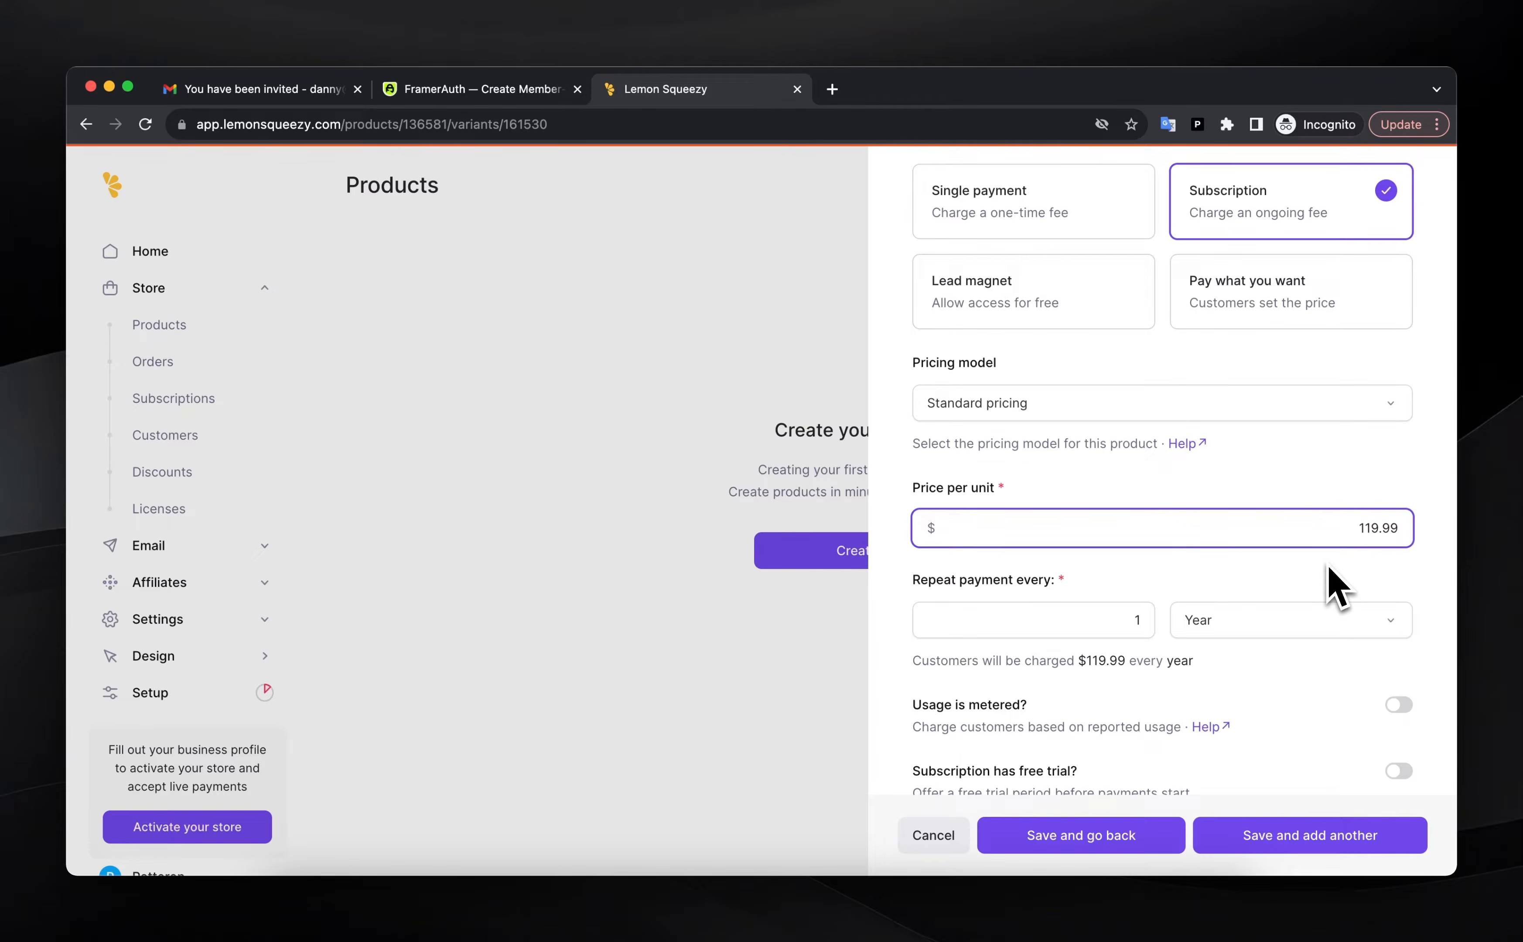
click(1335, 582)
scroll(1292, 585, down, 3)
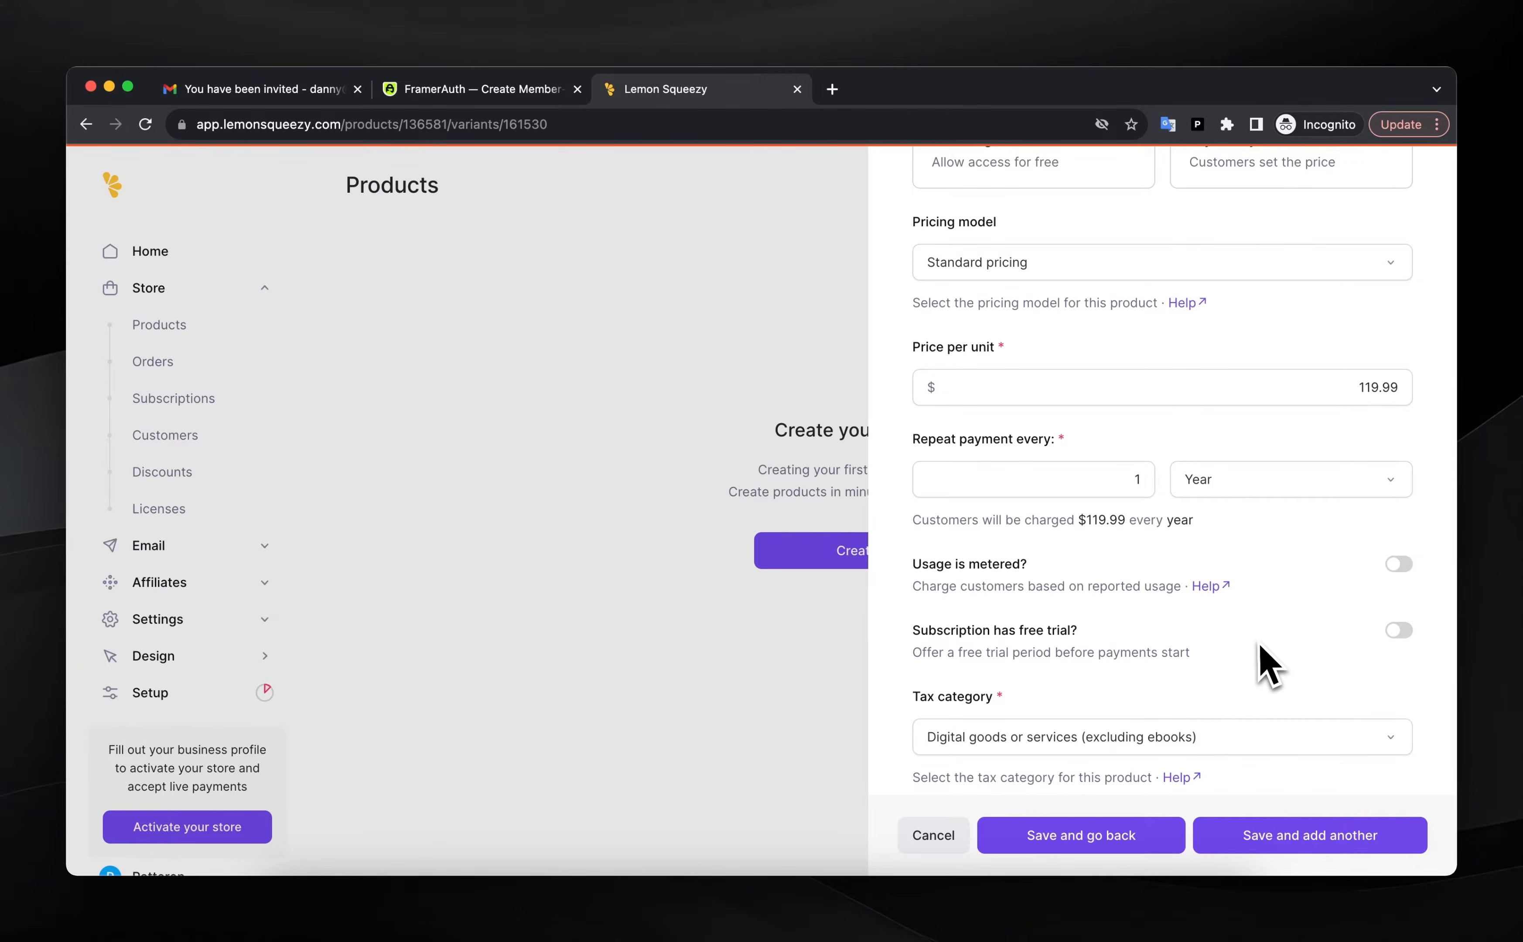
click(1398, 629)
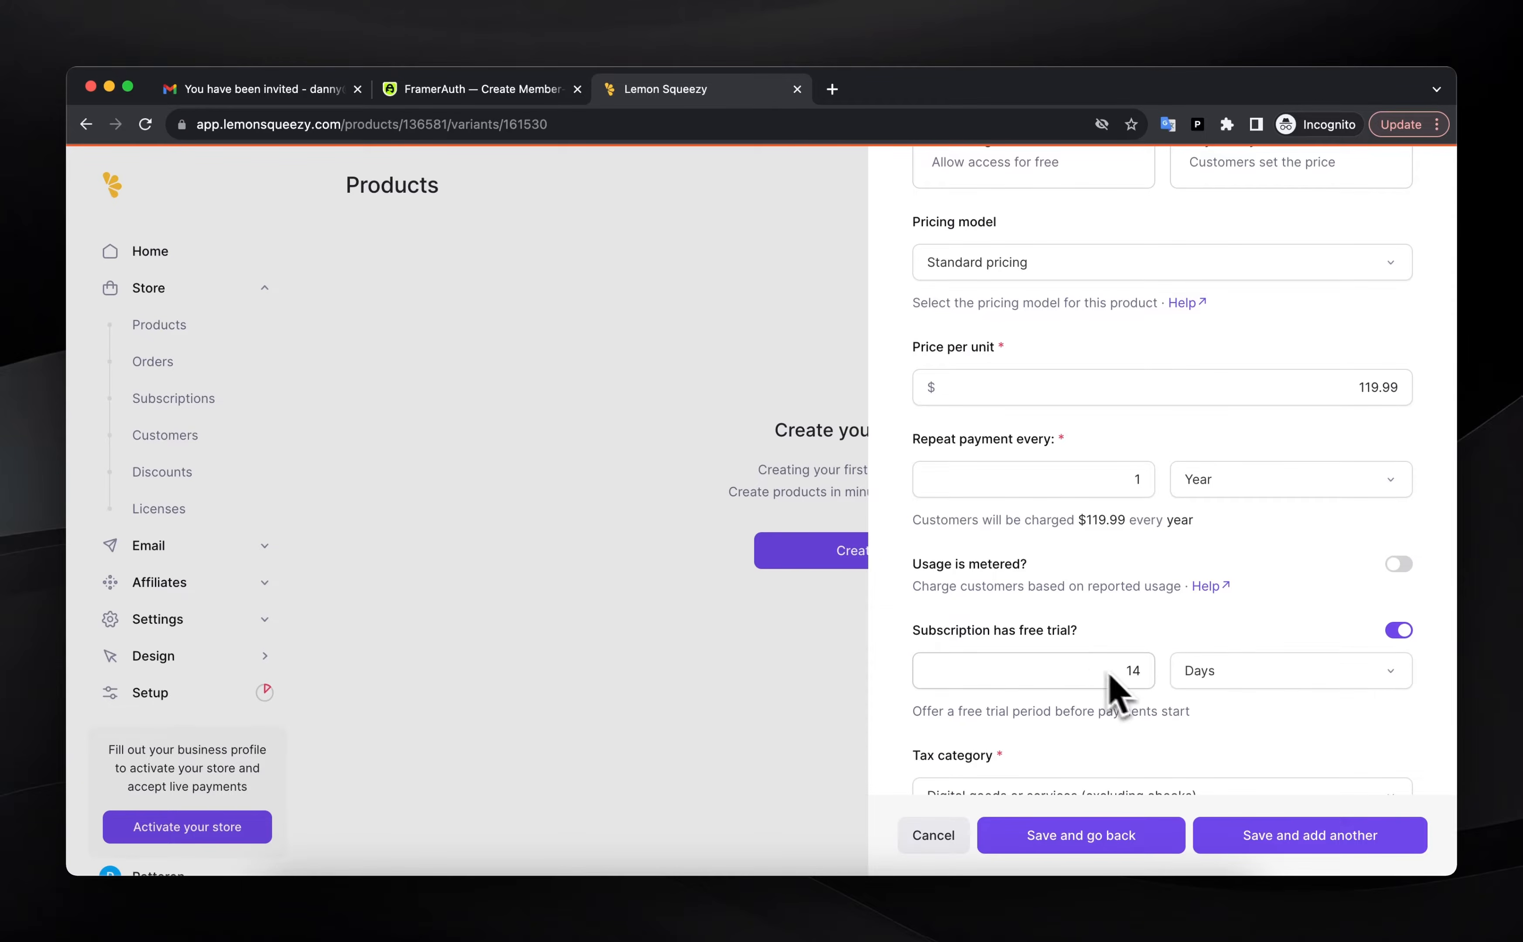
scroll(1092, 678, down, 2)
scroll(1095, 680, down, 10)
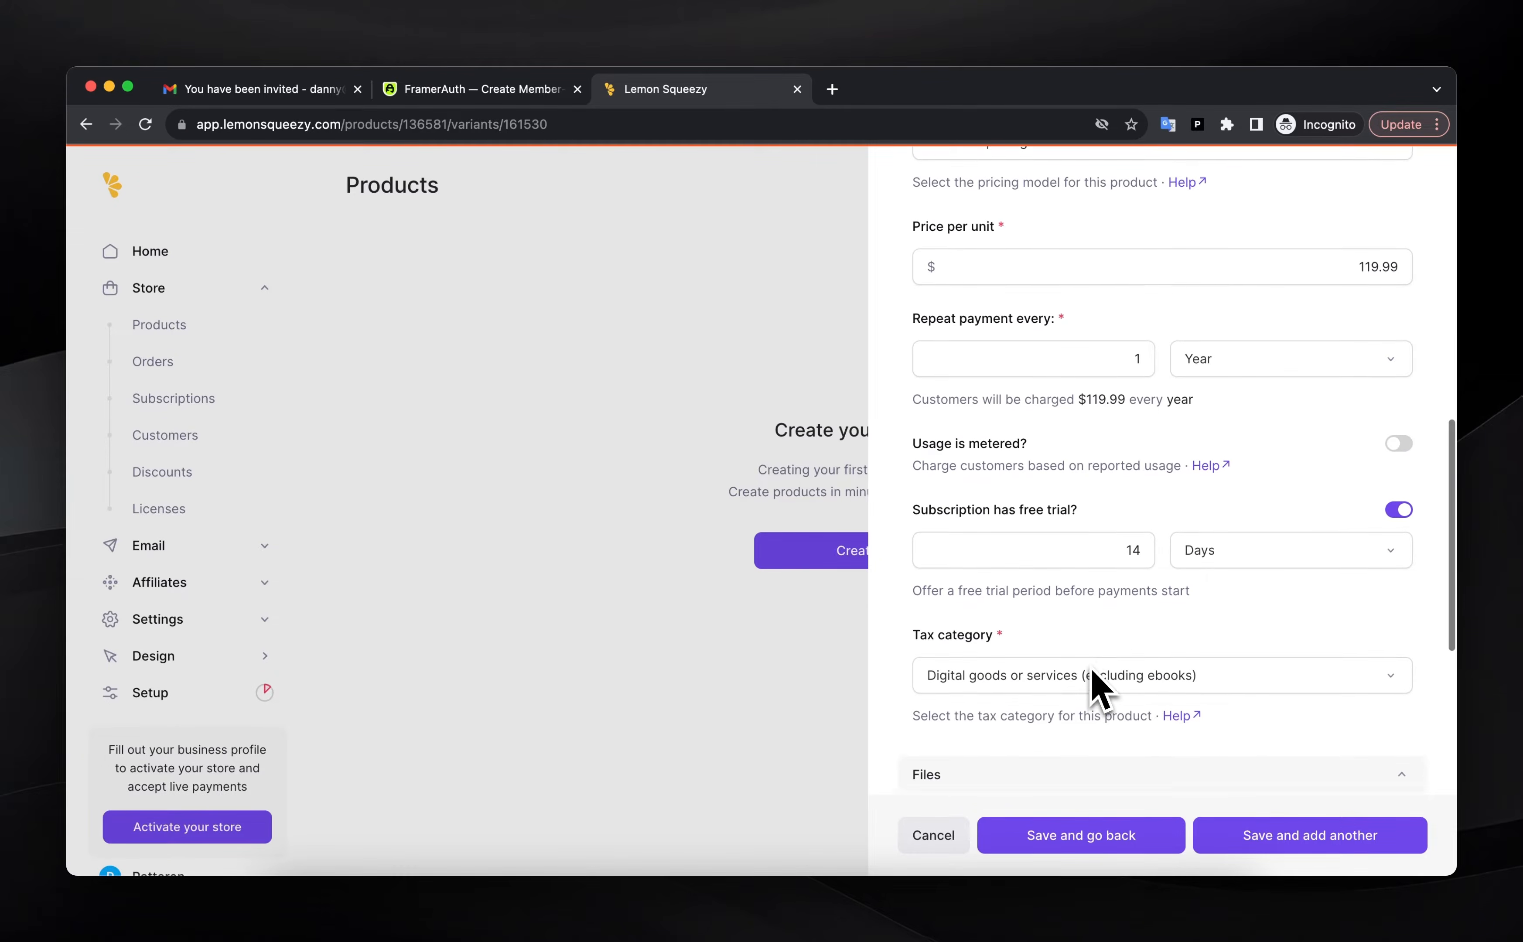
Enable license keys with an activation limit of 1 and save the Annual variant
click(1400, 705)
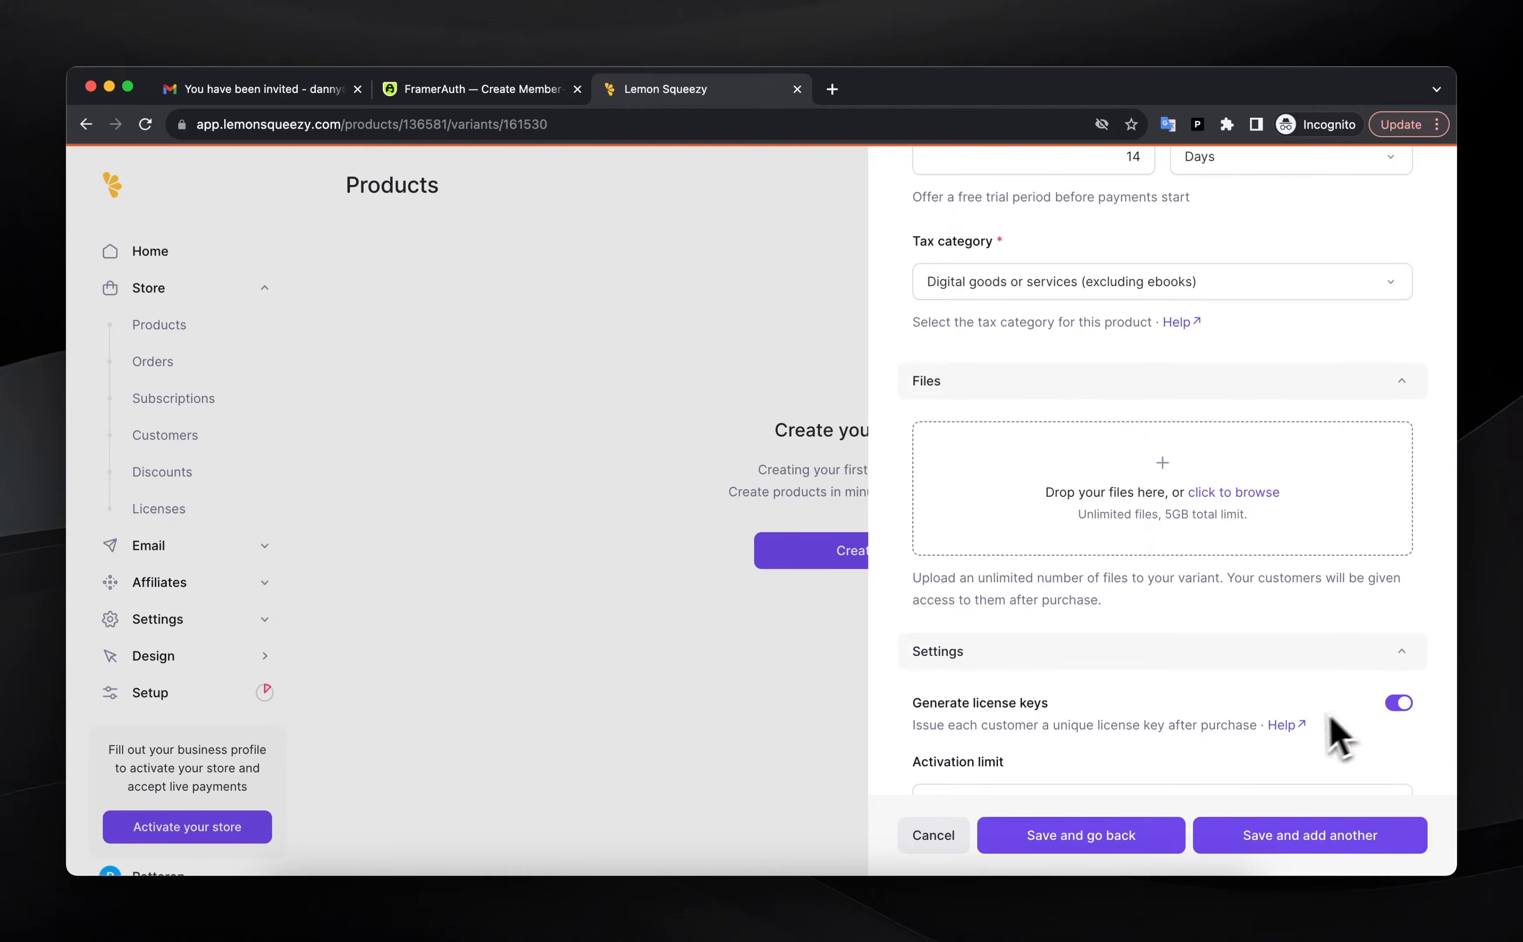
scroll(1325, 741, down, 3)
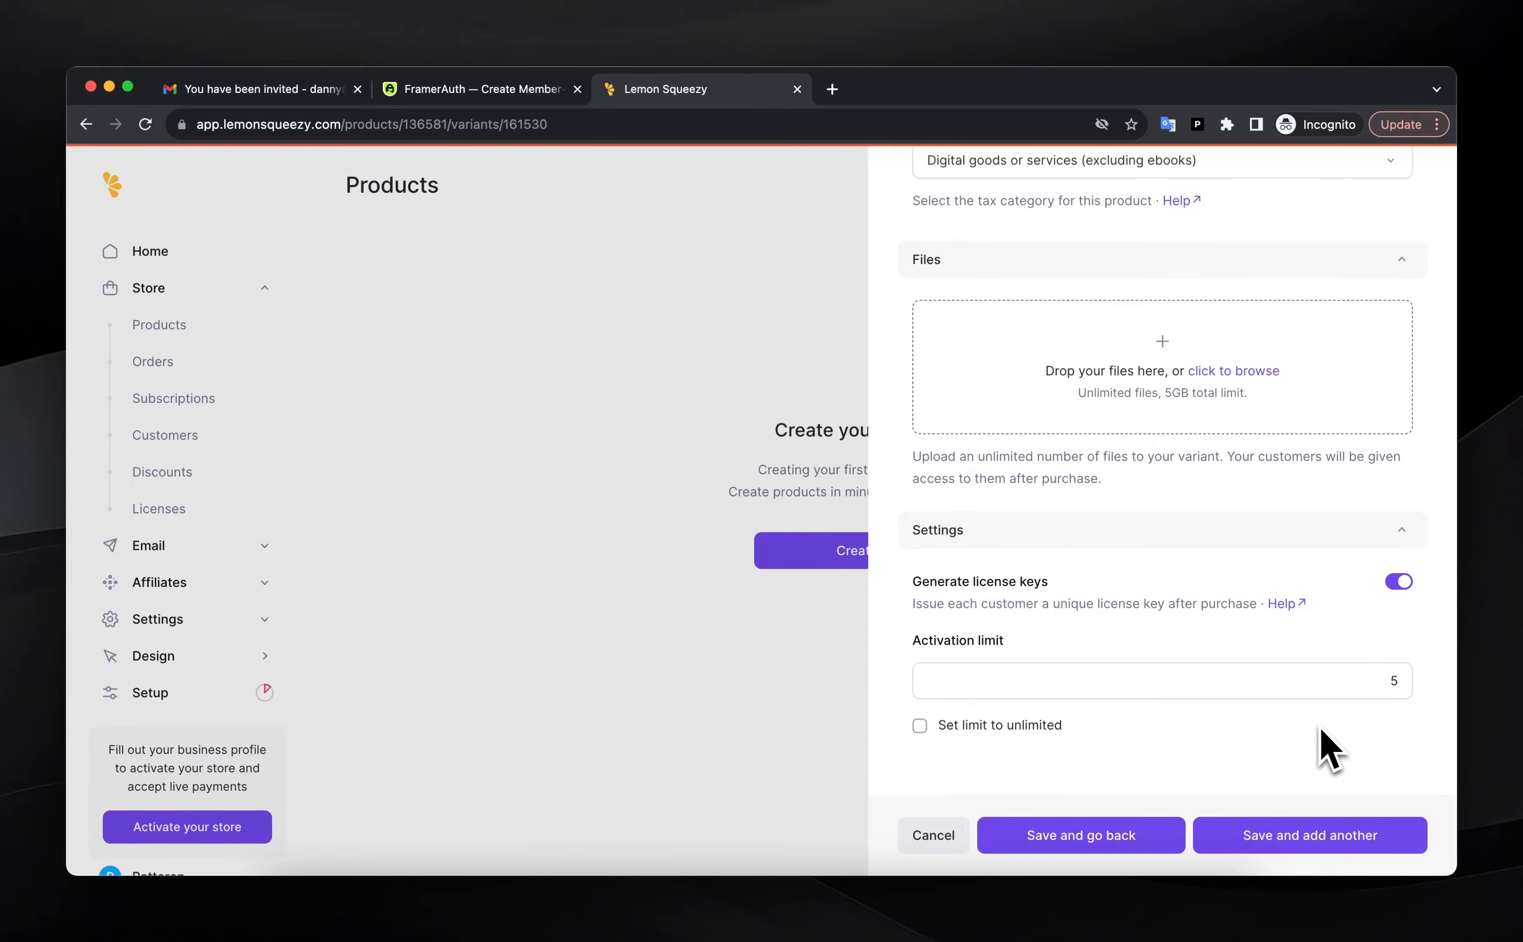
click(1400, 680)
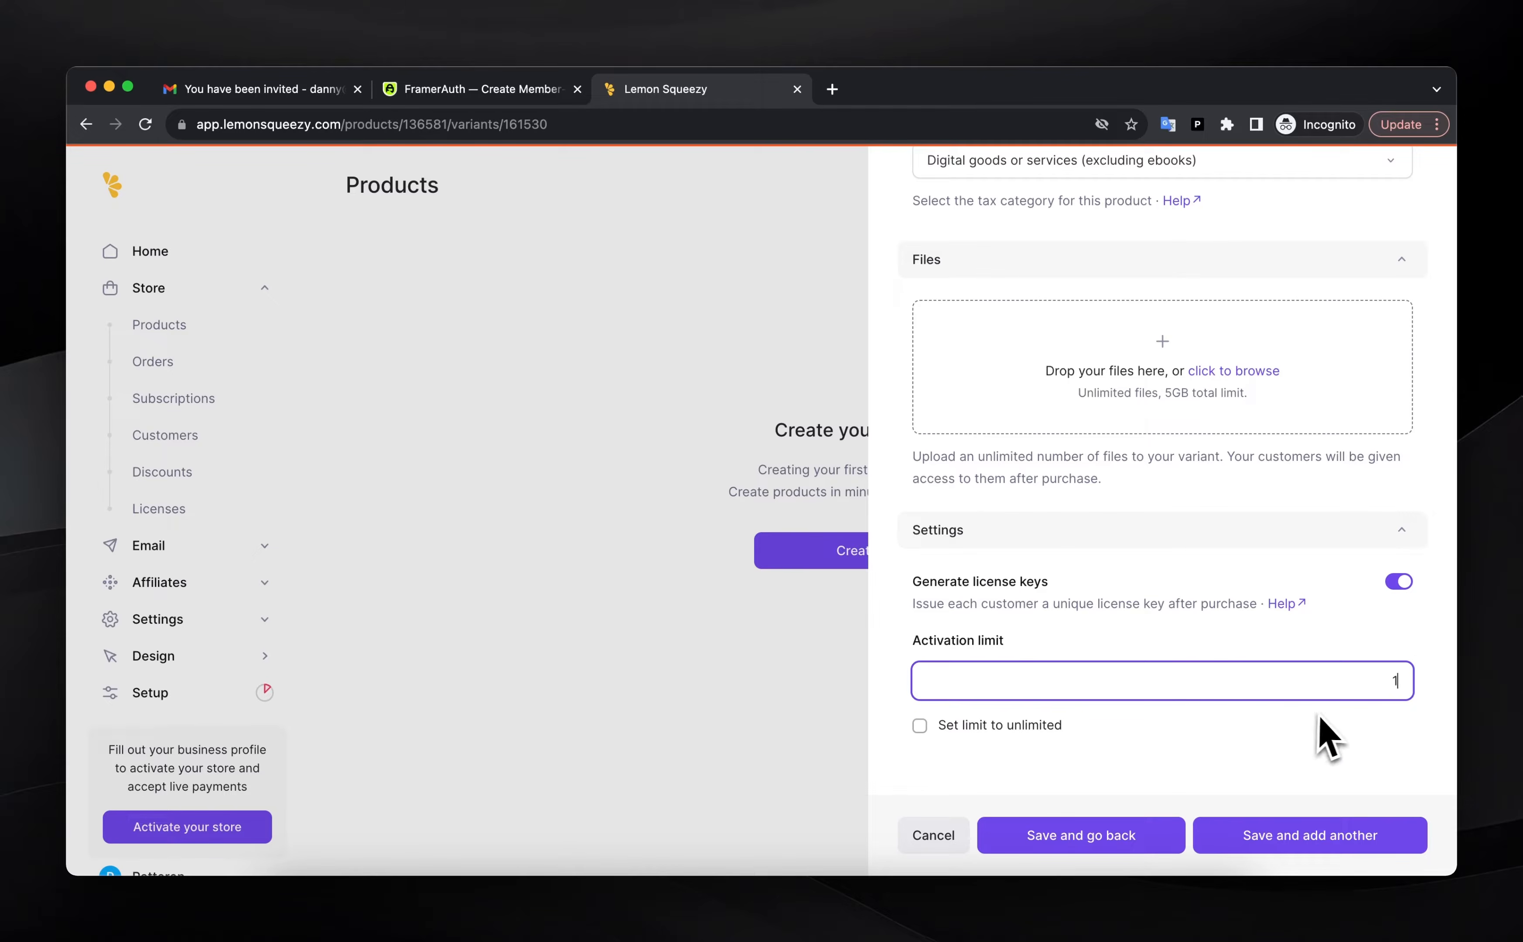
click(1328, 743)
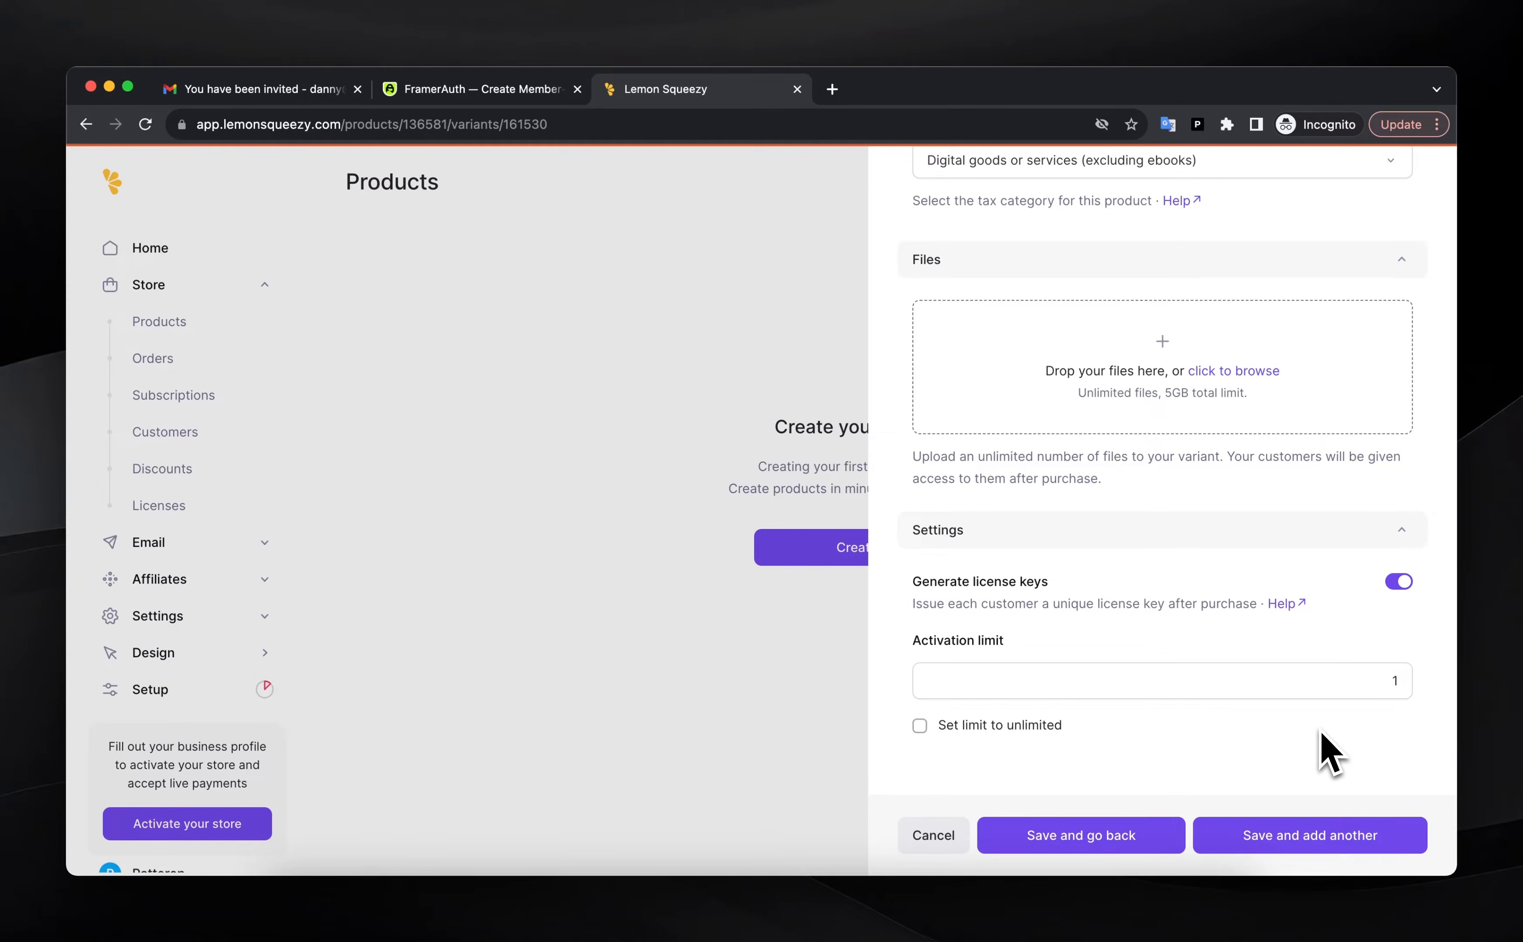
scroll(1250, 740, up, 10)
click(1084, 837)
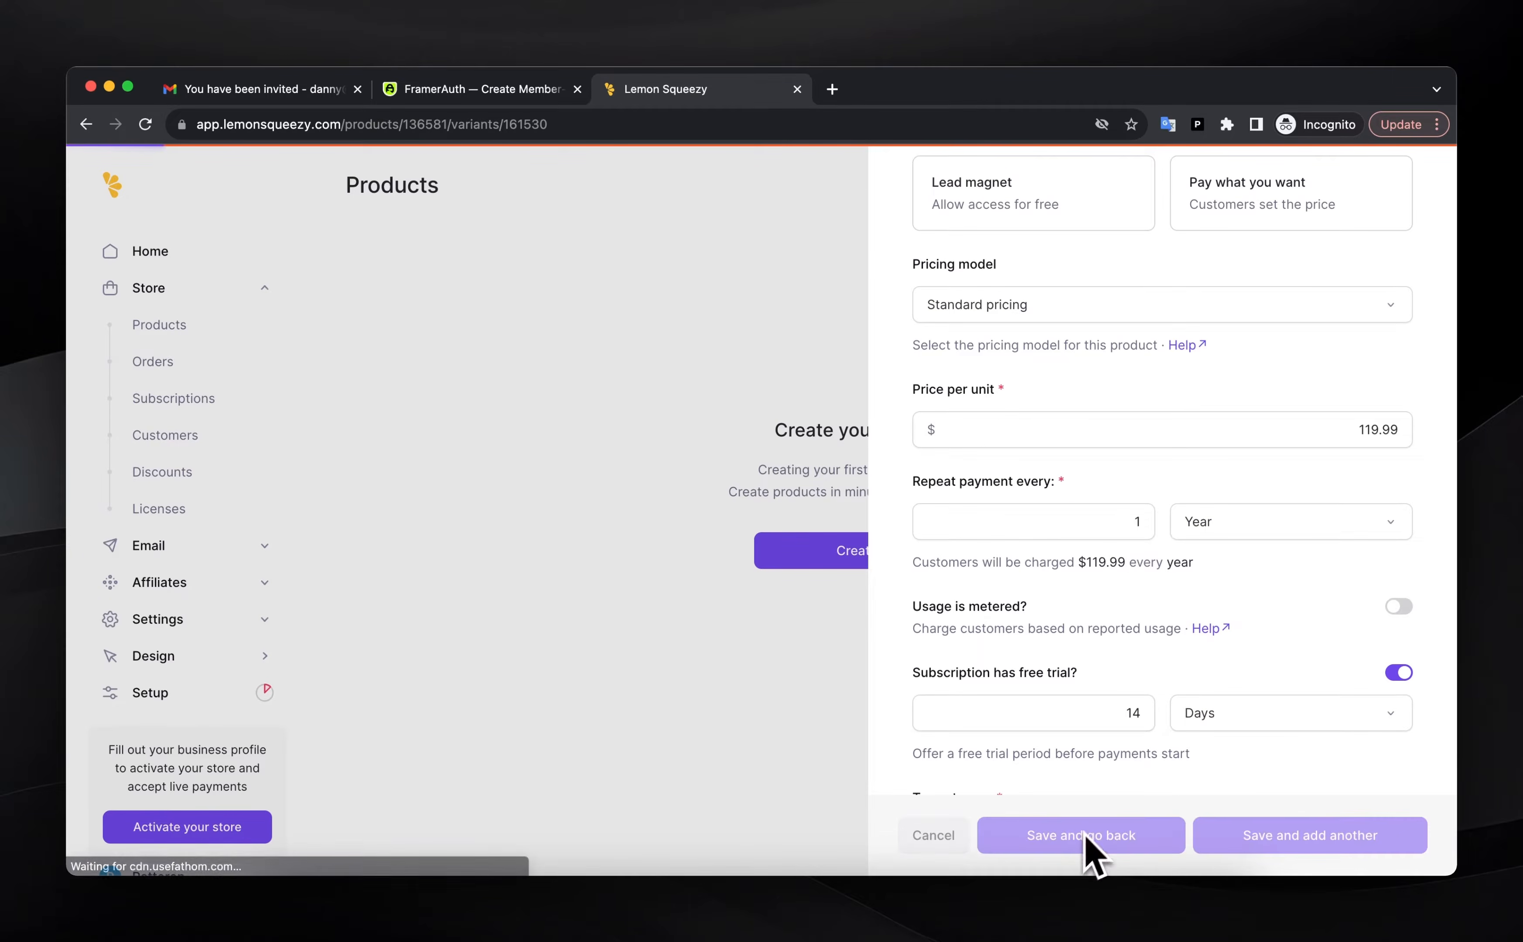
scroll(1165, 709, down, 7)
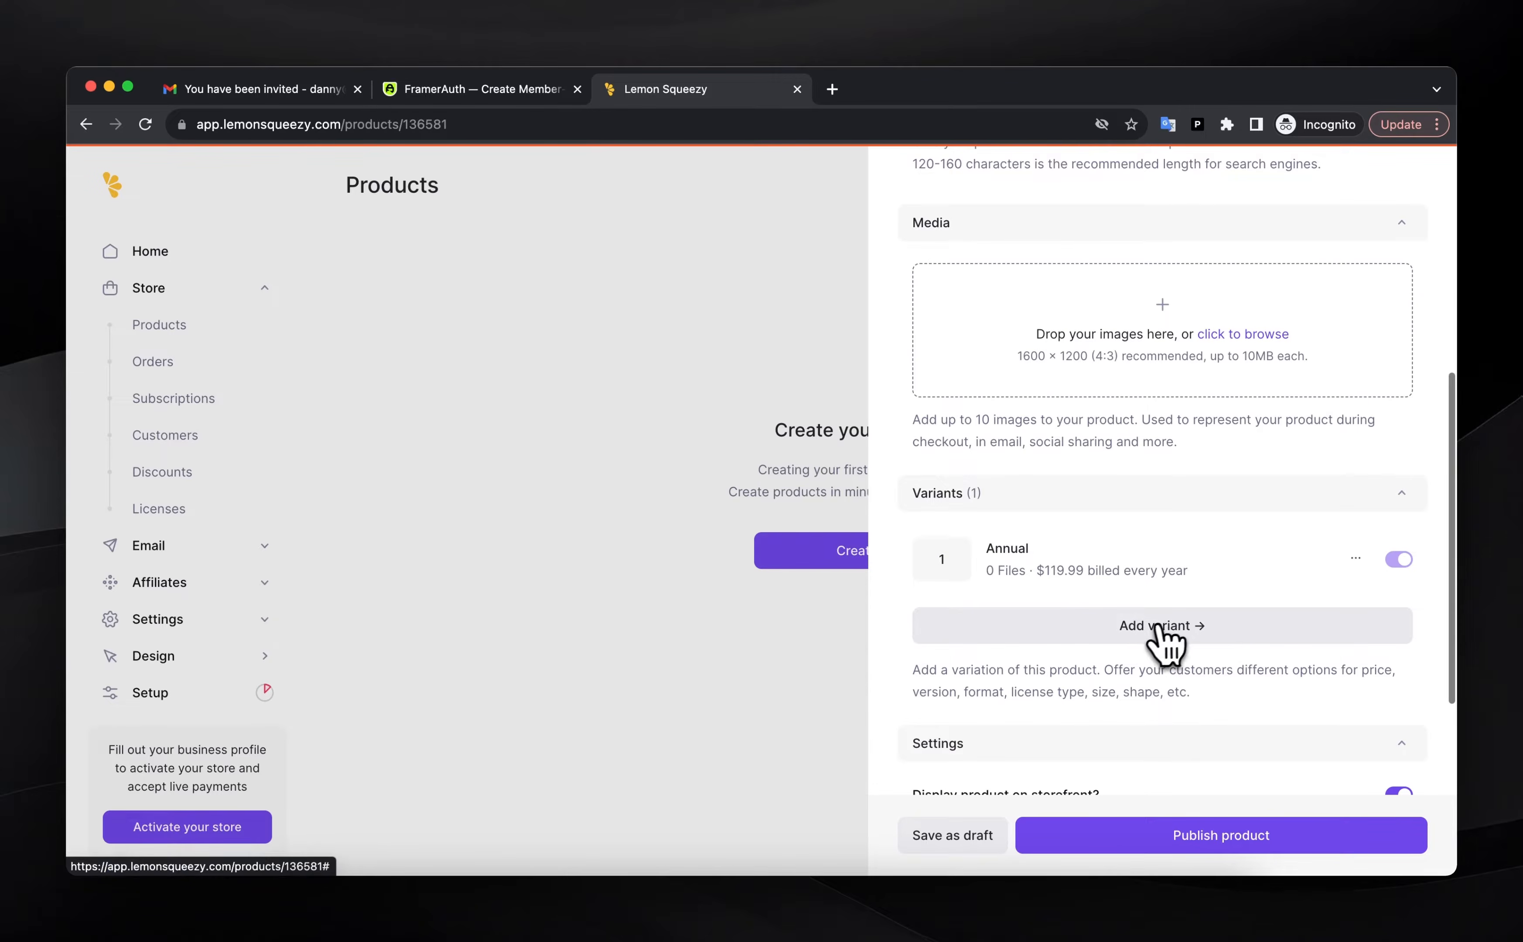
Add a second variant named 'Monthly' with the description 'Billed monthly'
click(1143, 628)
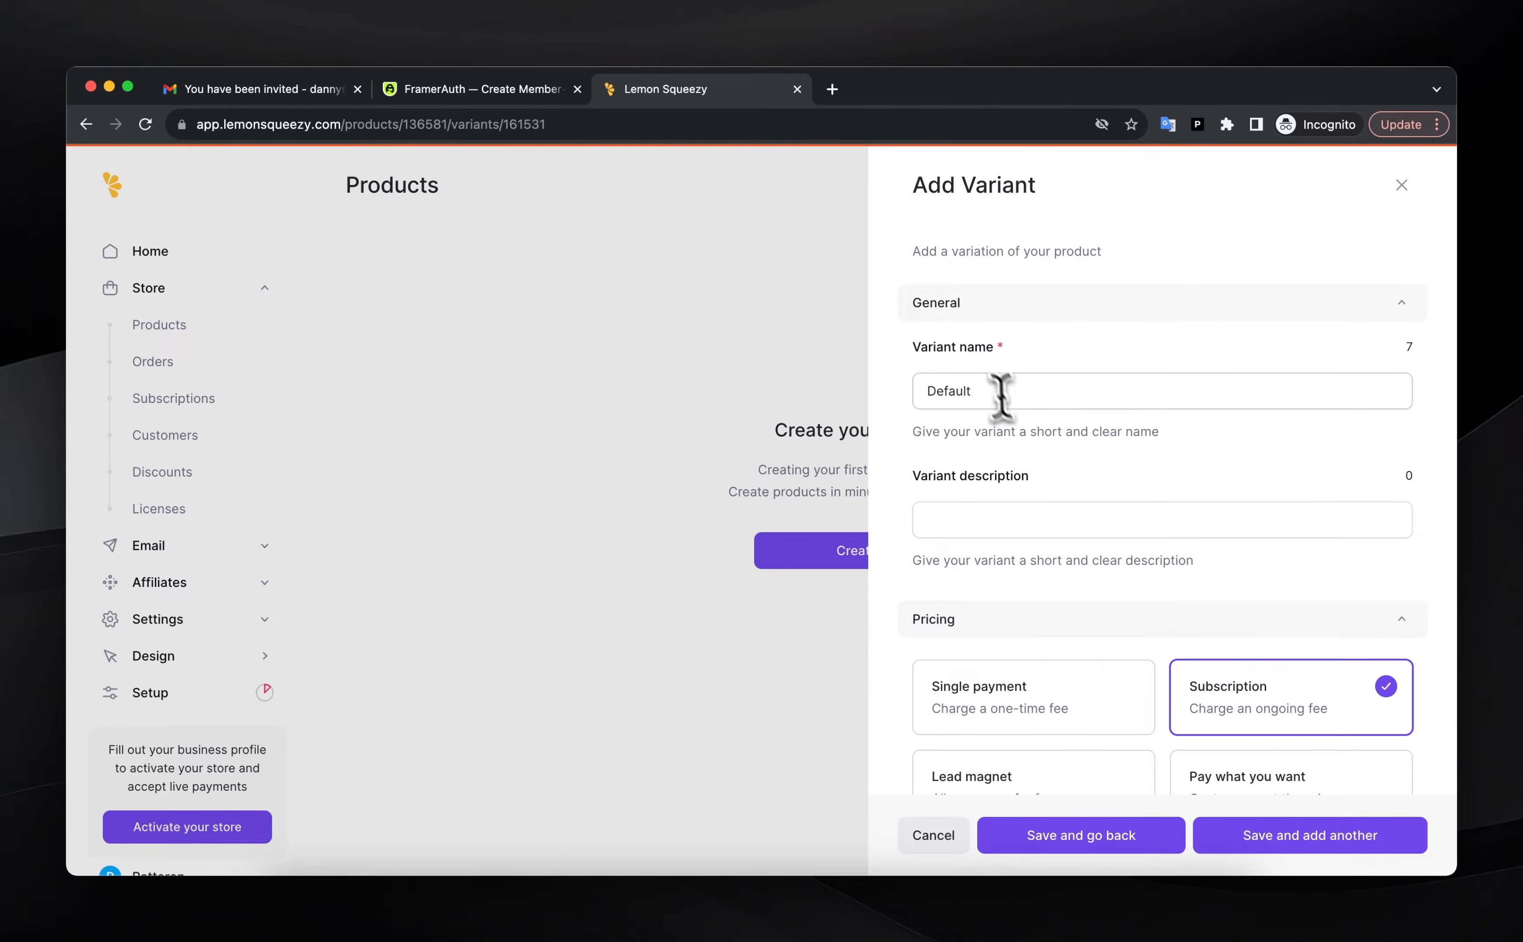
click(984, 389)
key(super+a)
text(Monthly)
key(Tab)
text(Billed month)
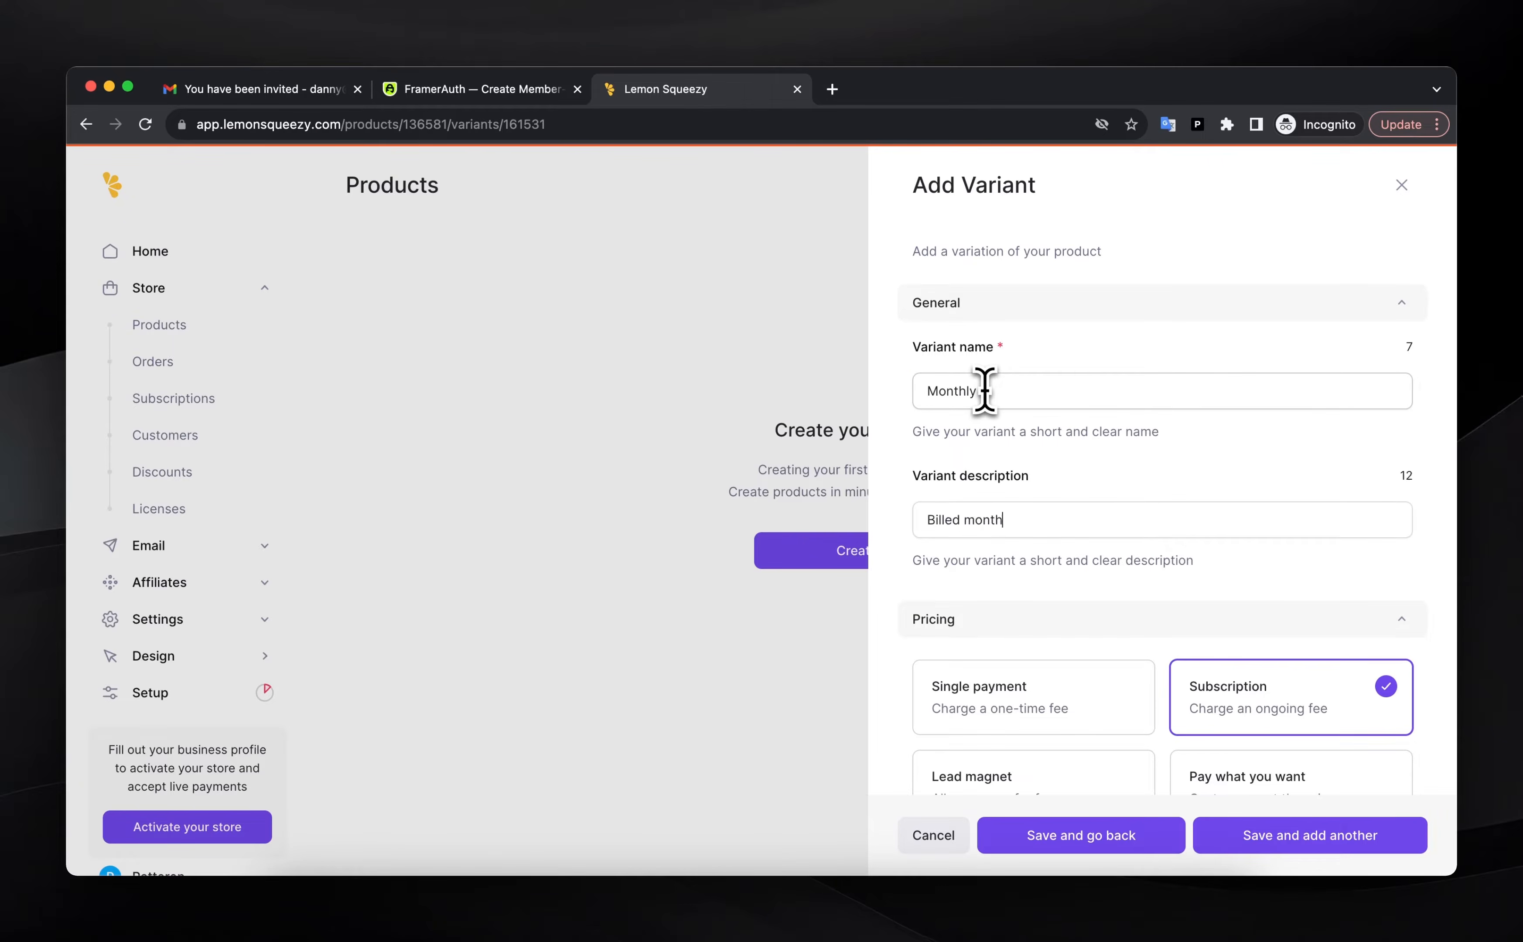
text(ly)
scroll(1213, 431, down, 7)
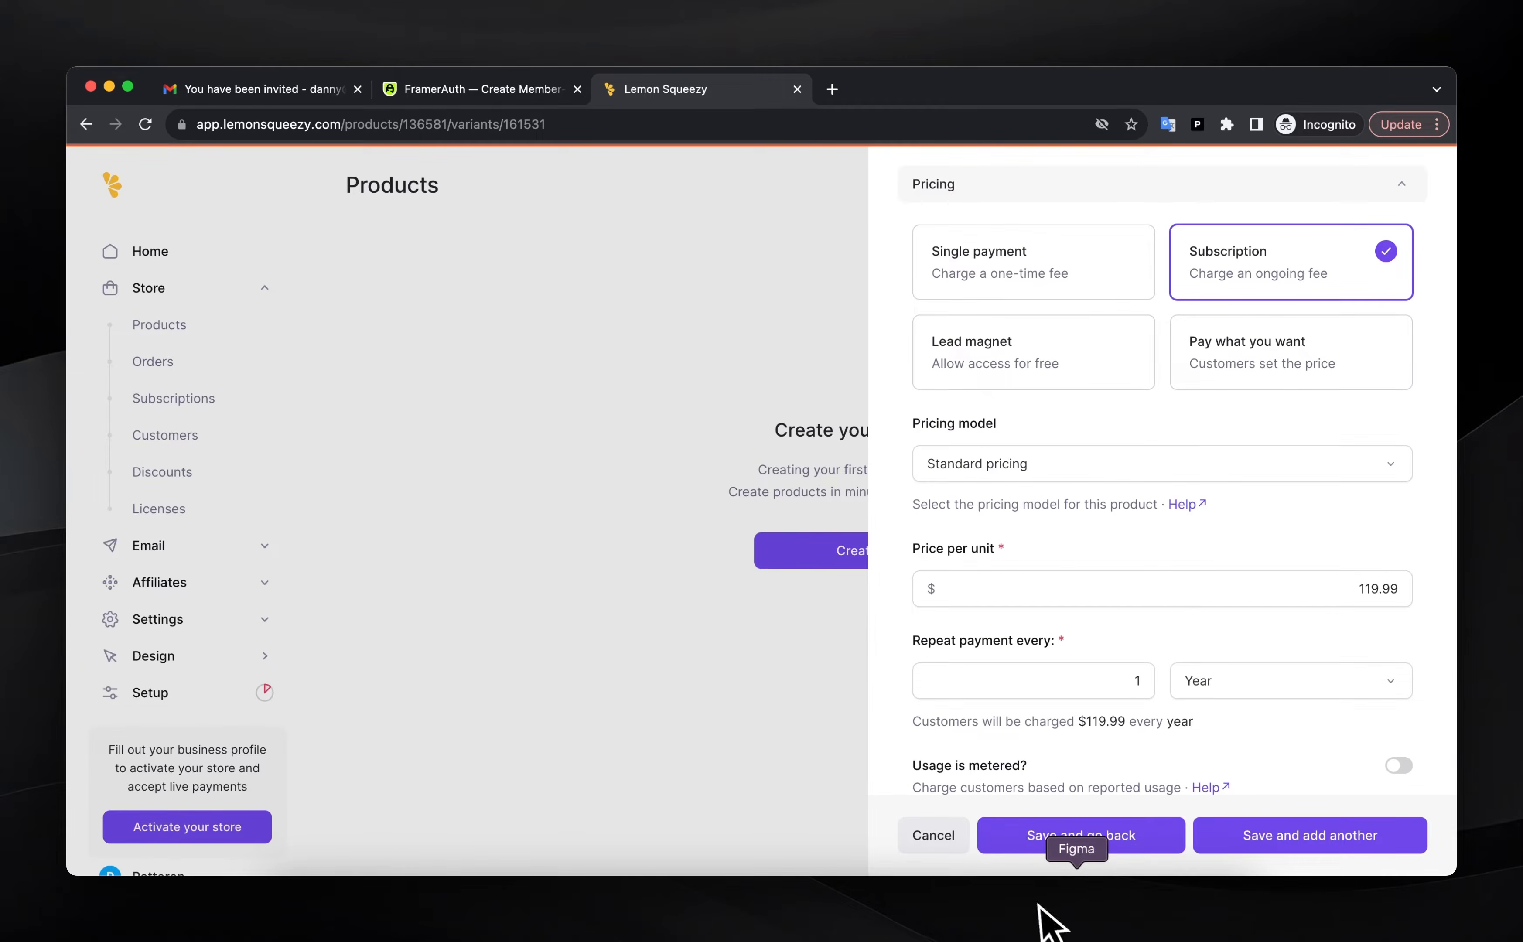
Check the Monthly plan pricing in the Framer design and set the variant price to $19.99
click(1111, 913)
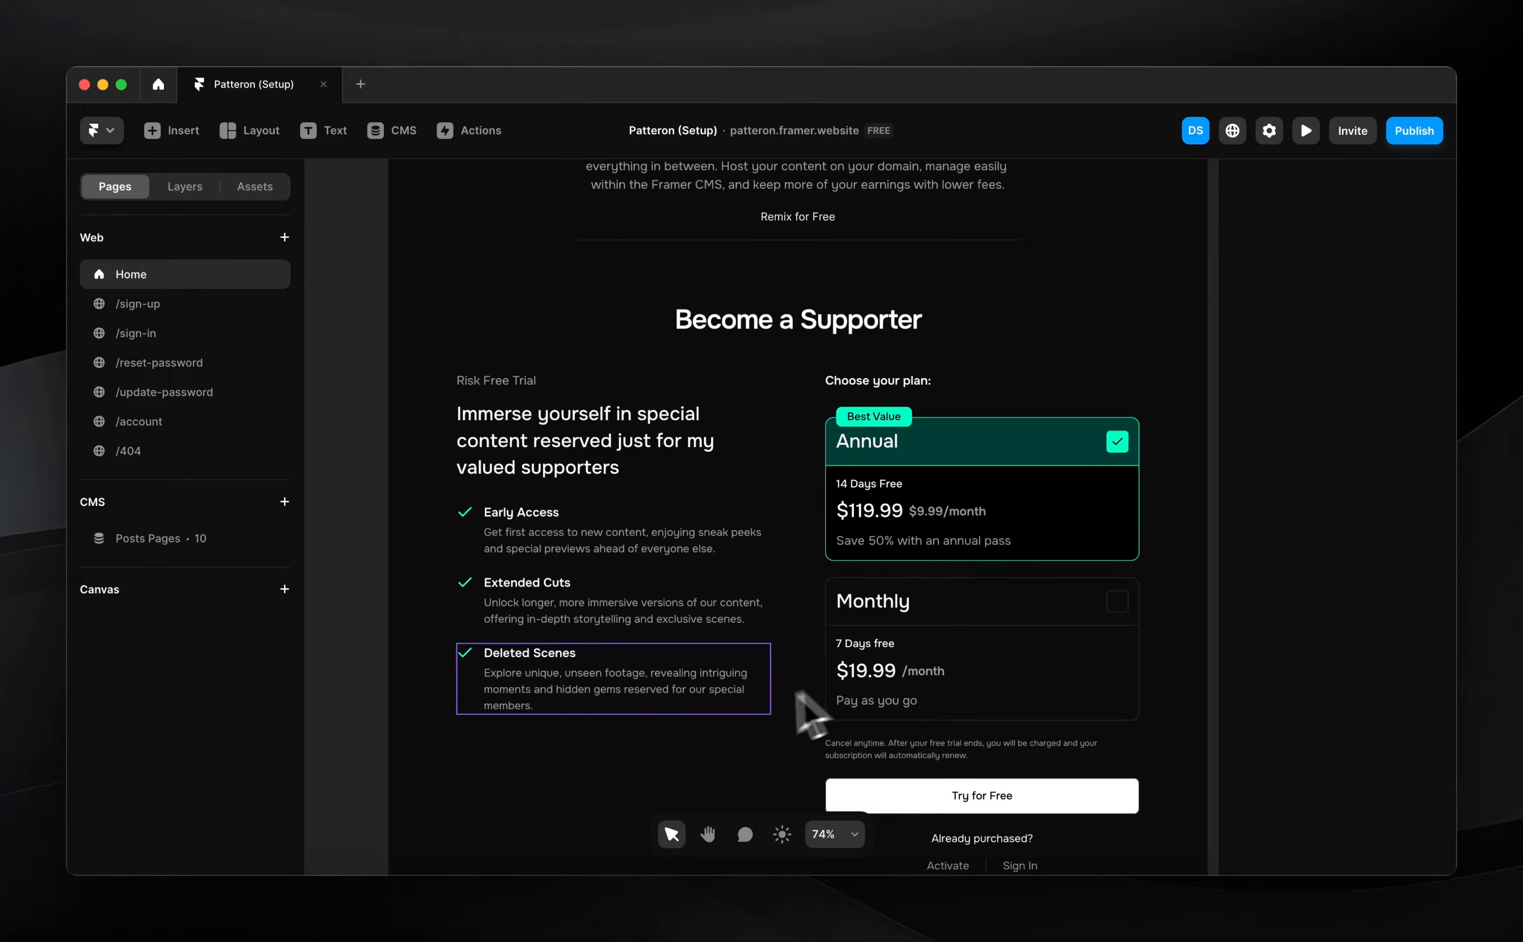
click(479, 908)
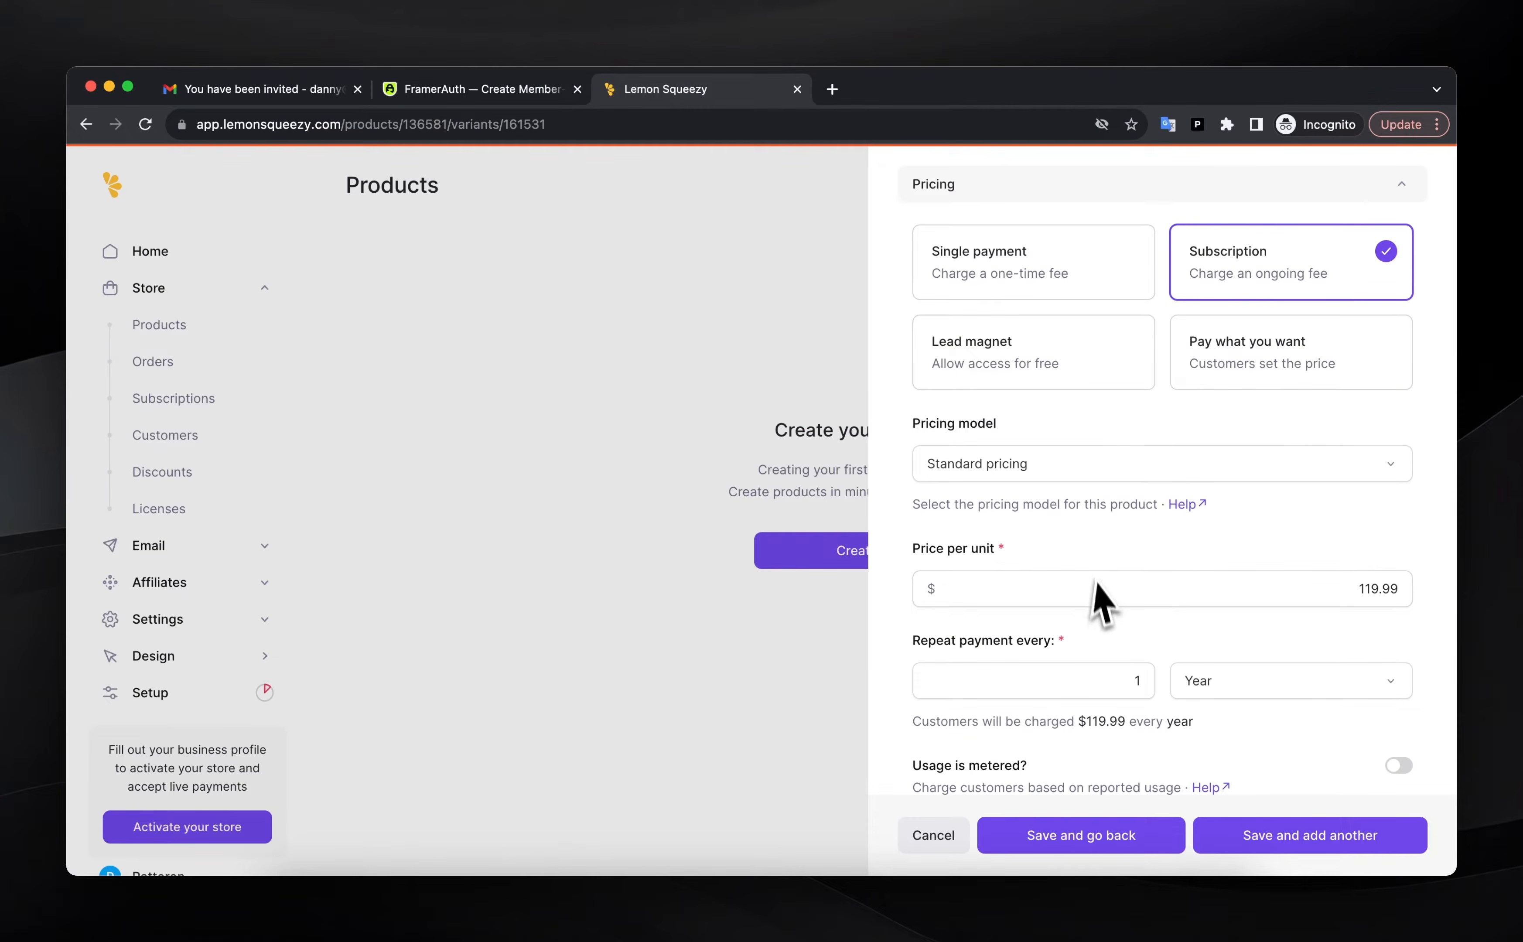
click(1198, 582)
key(Delete)
scroll(1102, 543, down, 1)
Switch billing to monthly, set a 7-day free trial, and save the variant
click(1225, 636)
click(1210, 707)
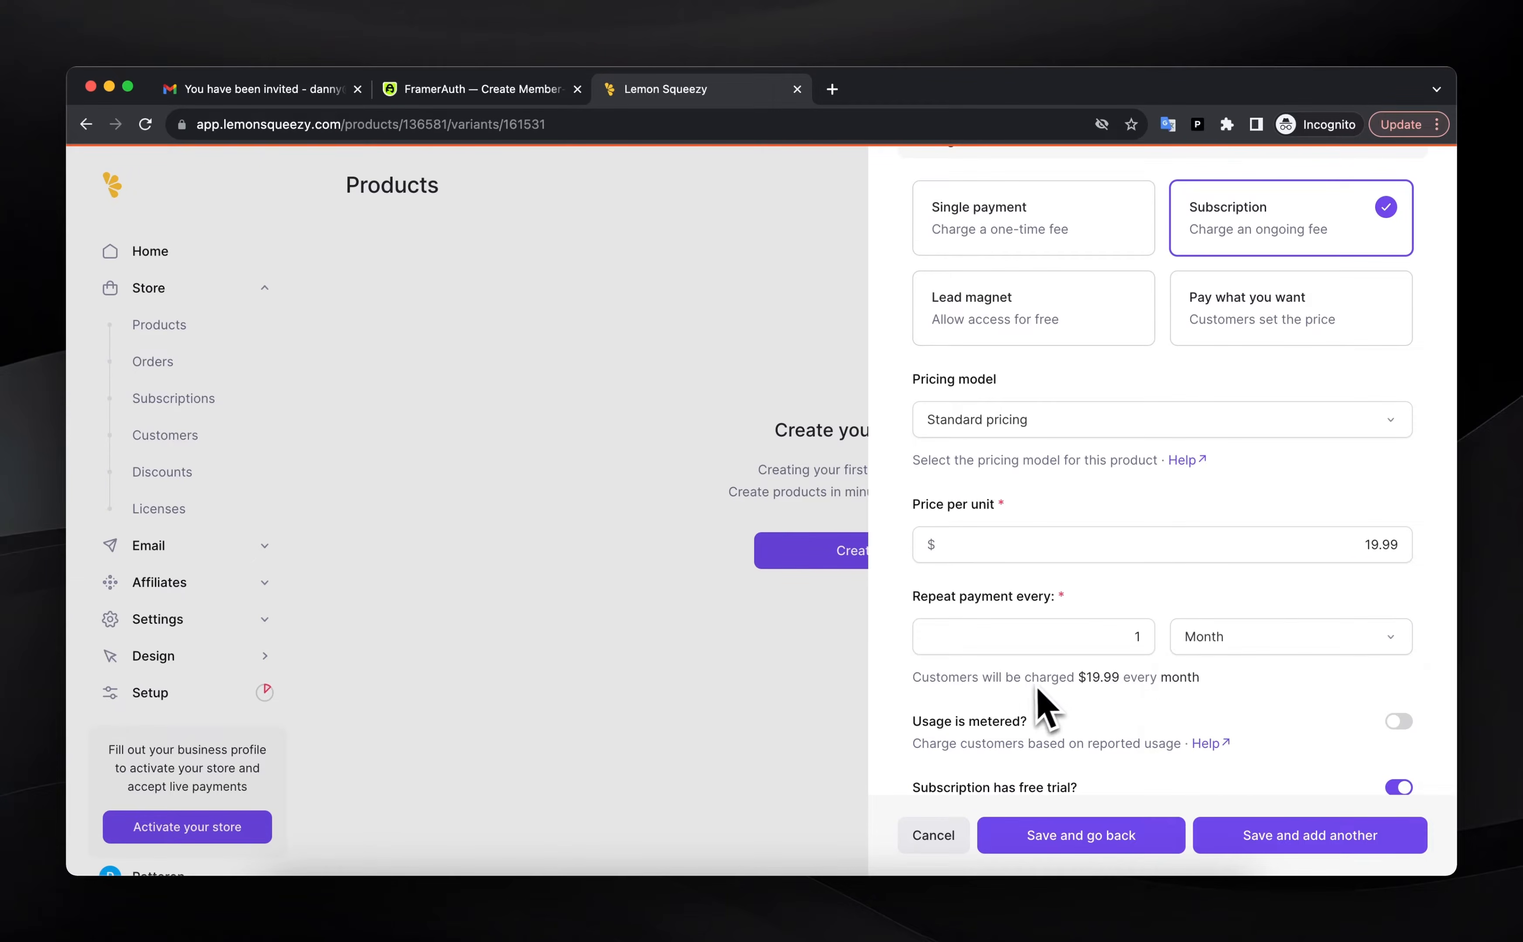
scroll(1175, 707, down, 3)
double_click(1135, 609)
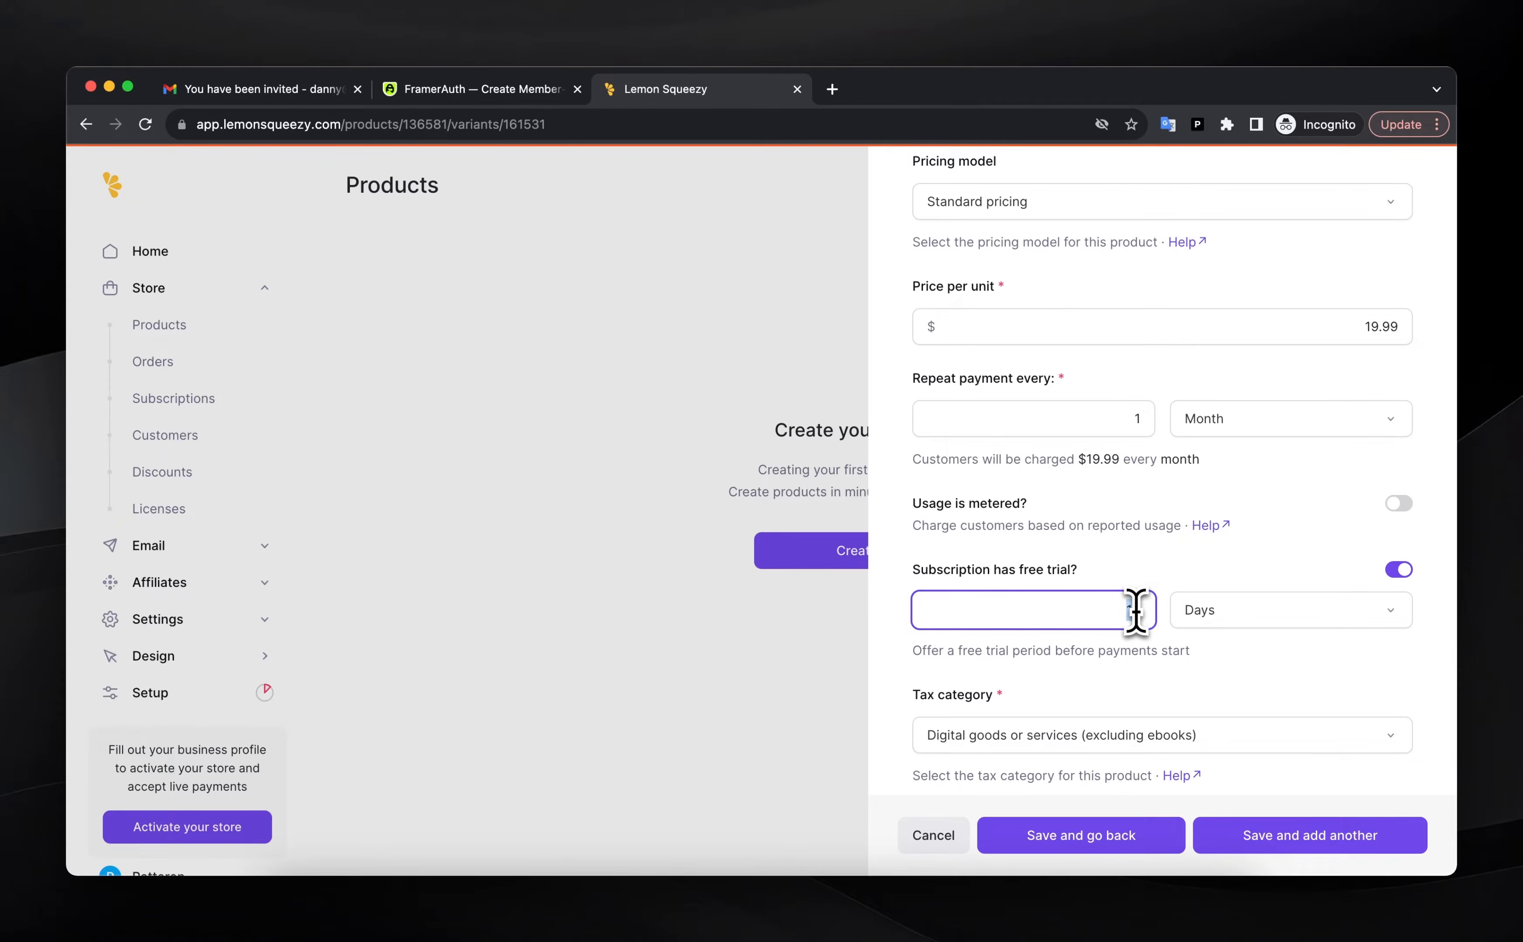
scroll(1213, 602, down, 10)
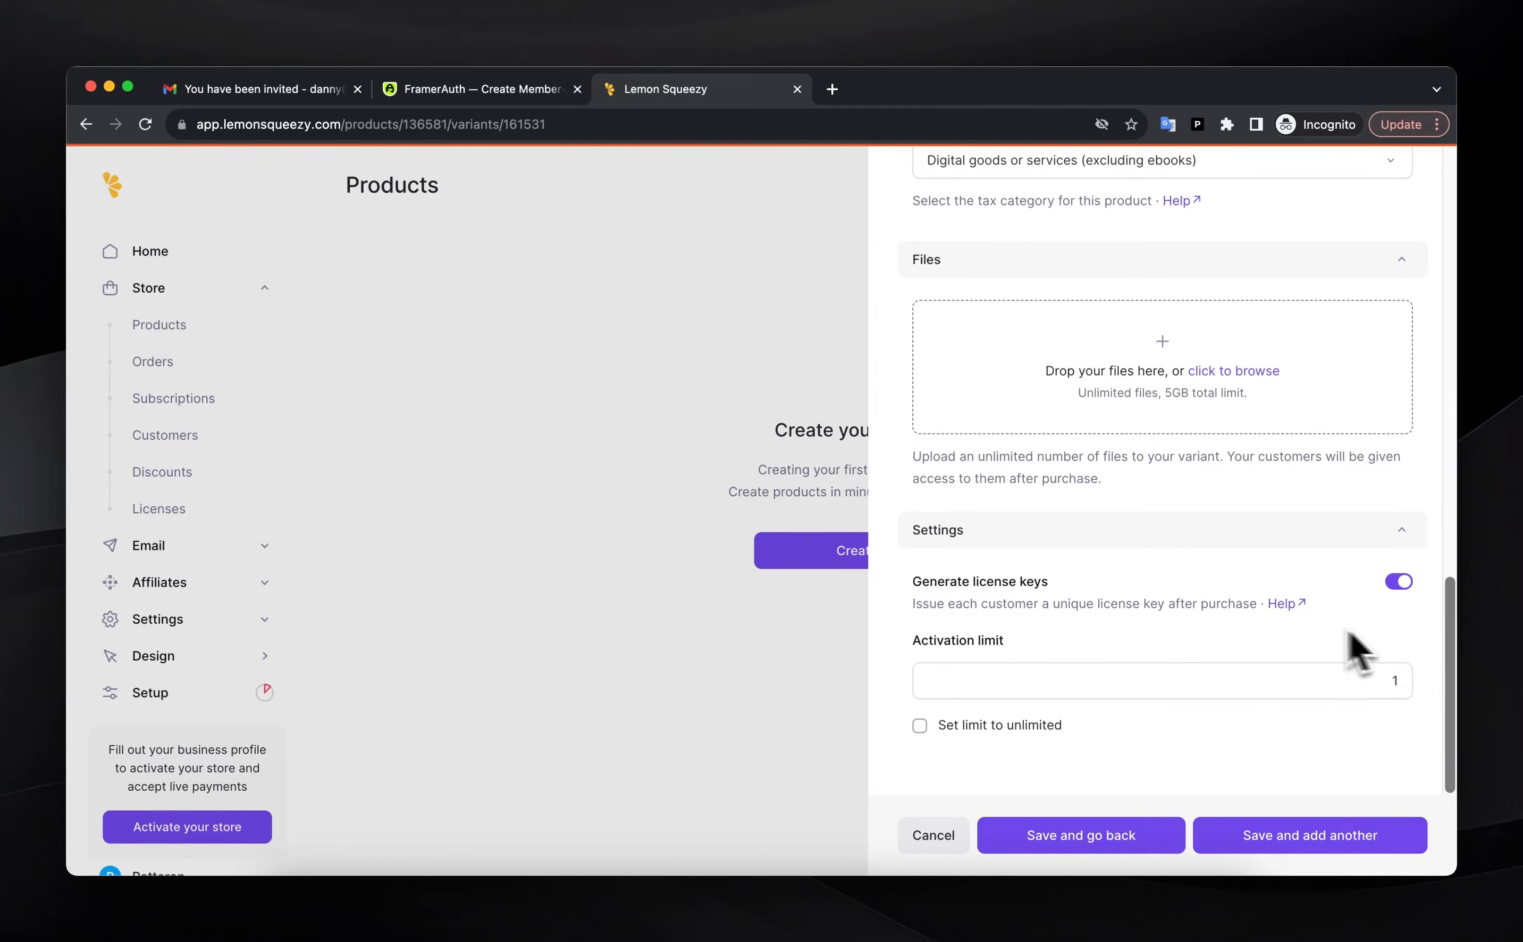
click(1125, 843)
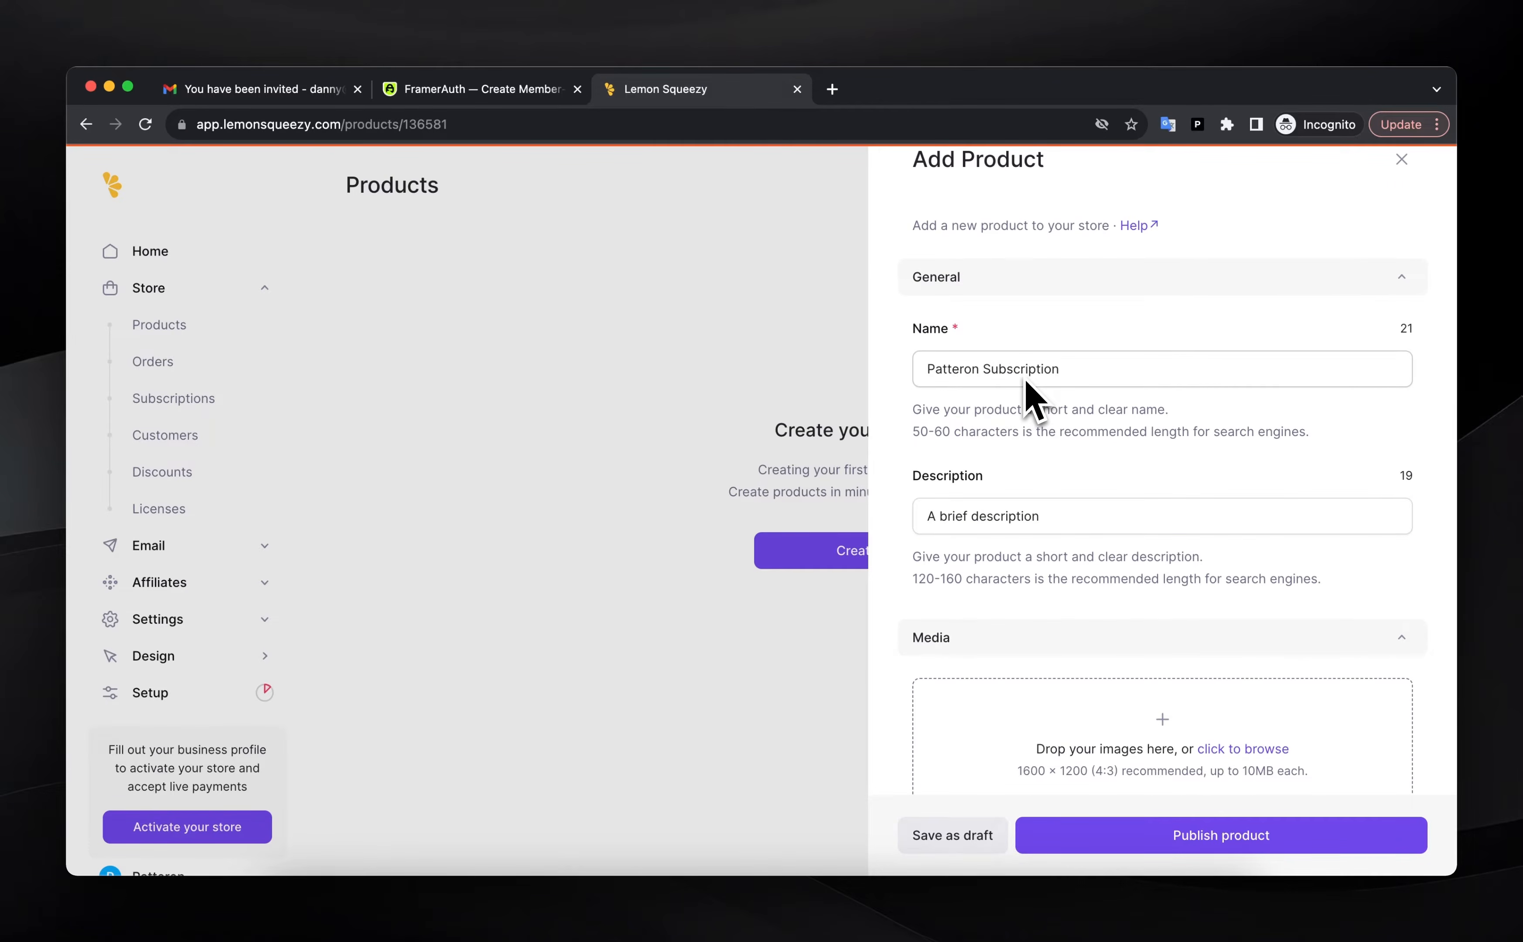
Reorder the variants so Monthly comes before Annual
scroll(1037, 400, down, 2)
click(1028, 442)
scroll(1013, 463, down, 2)
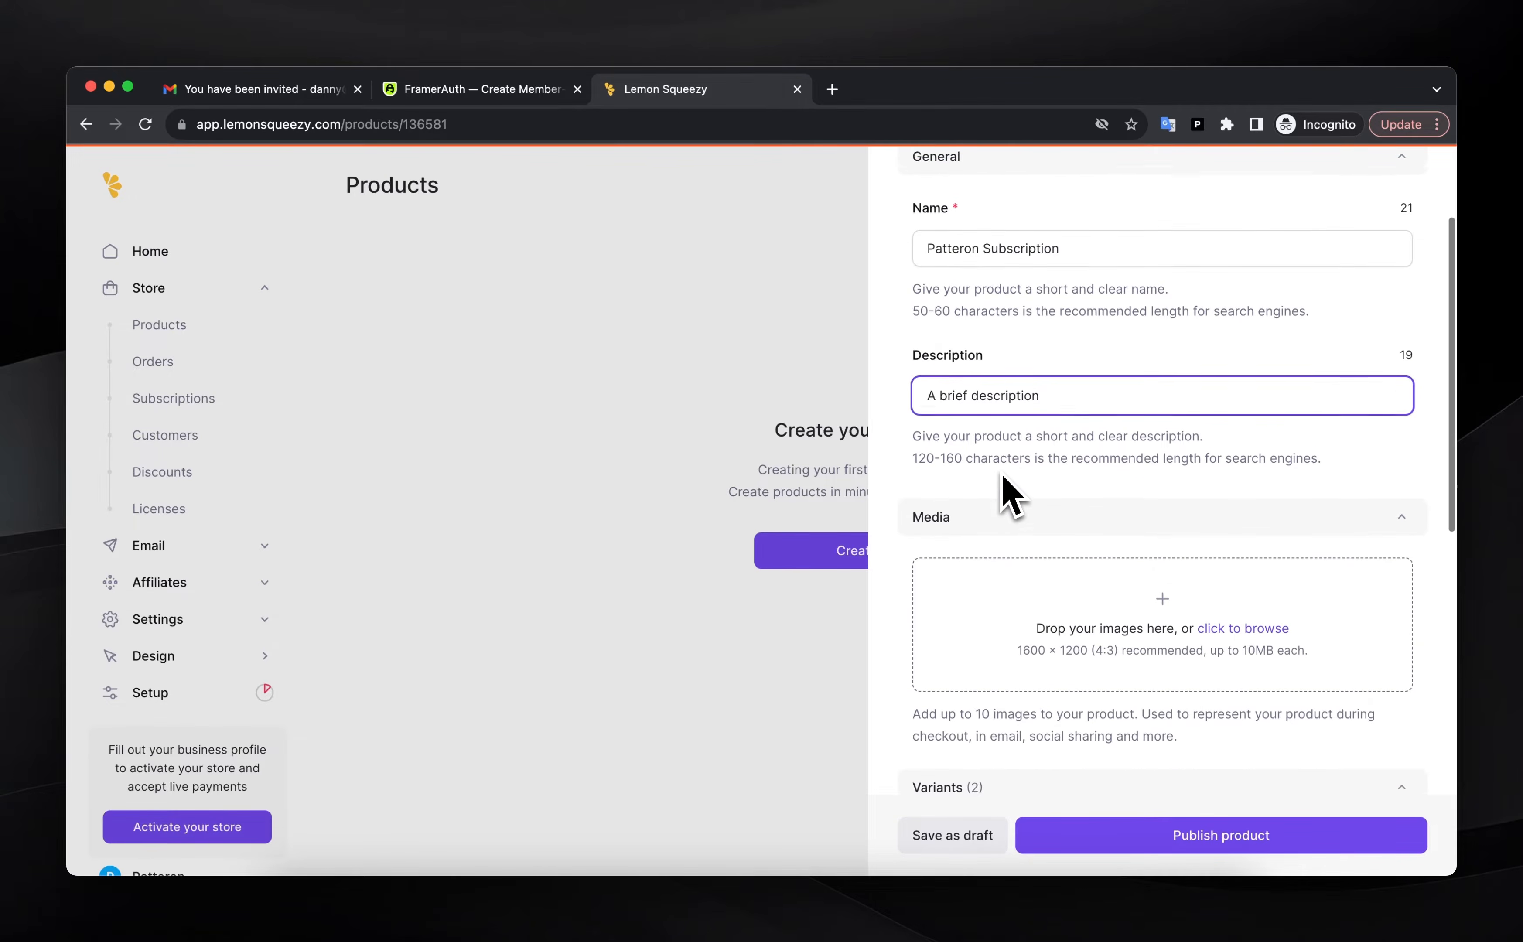
scroll(1009, 491, down, 6)
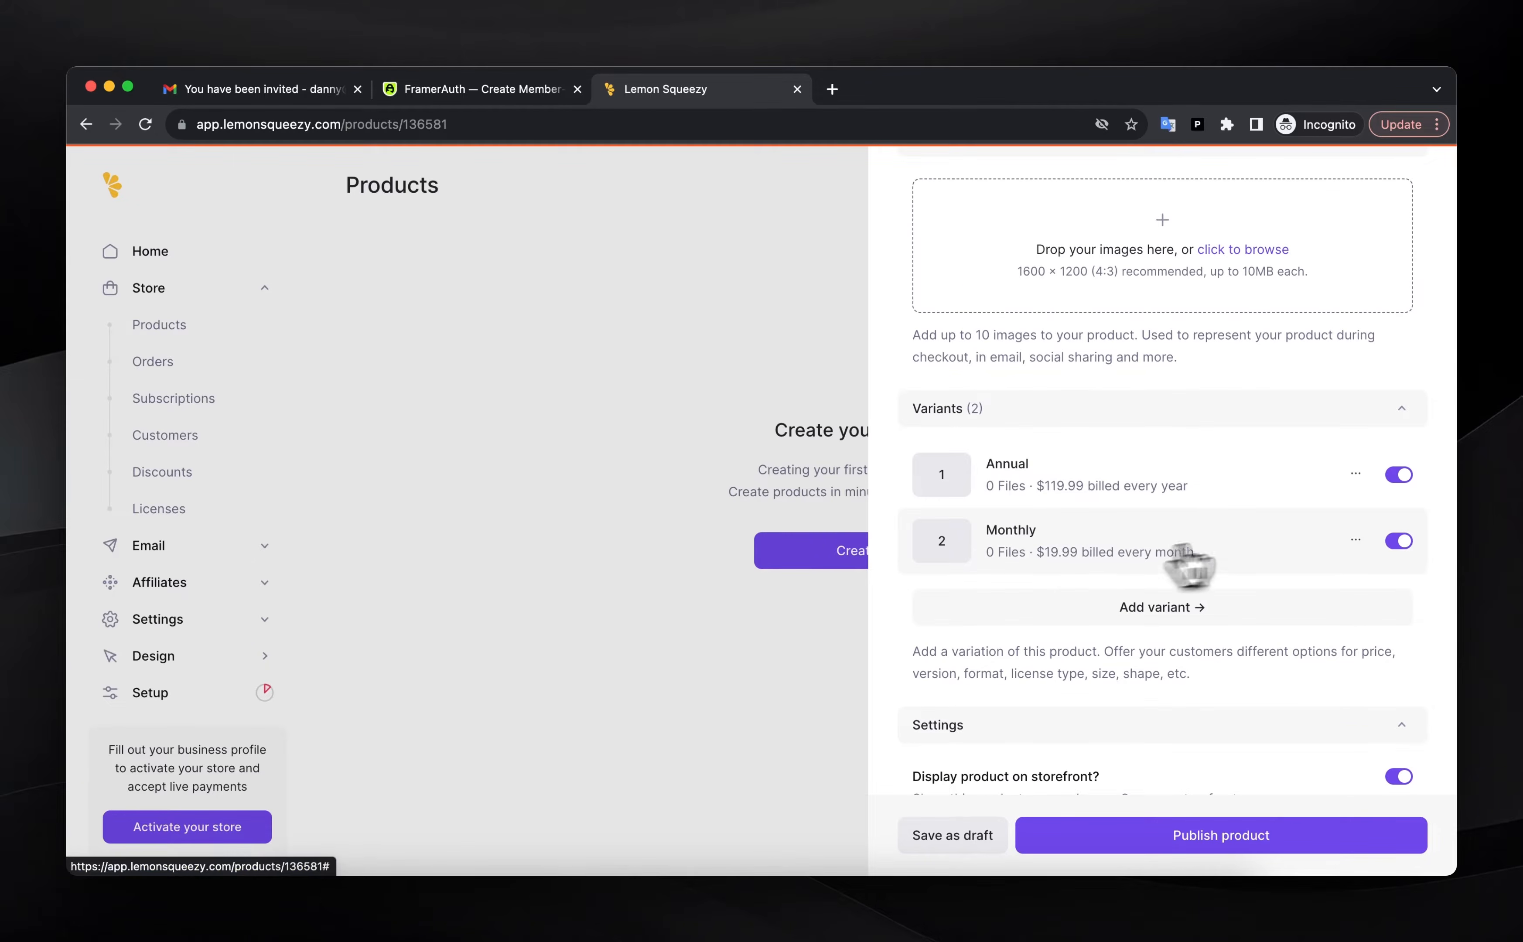
drag(1063, 551, 1064, 490)
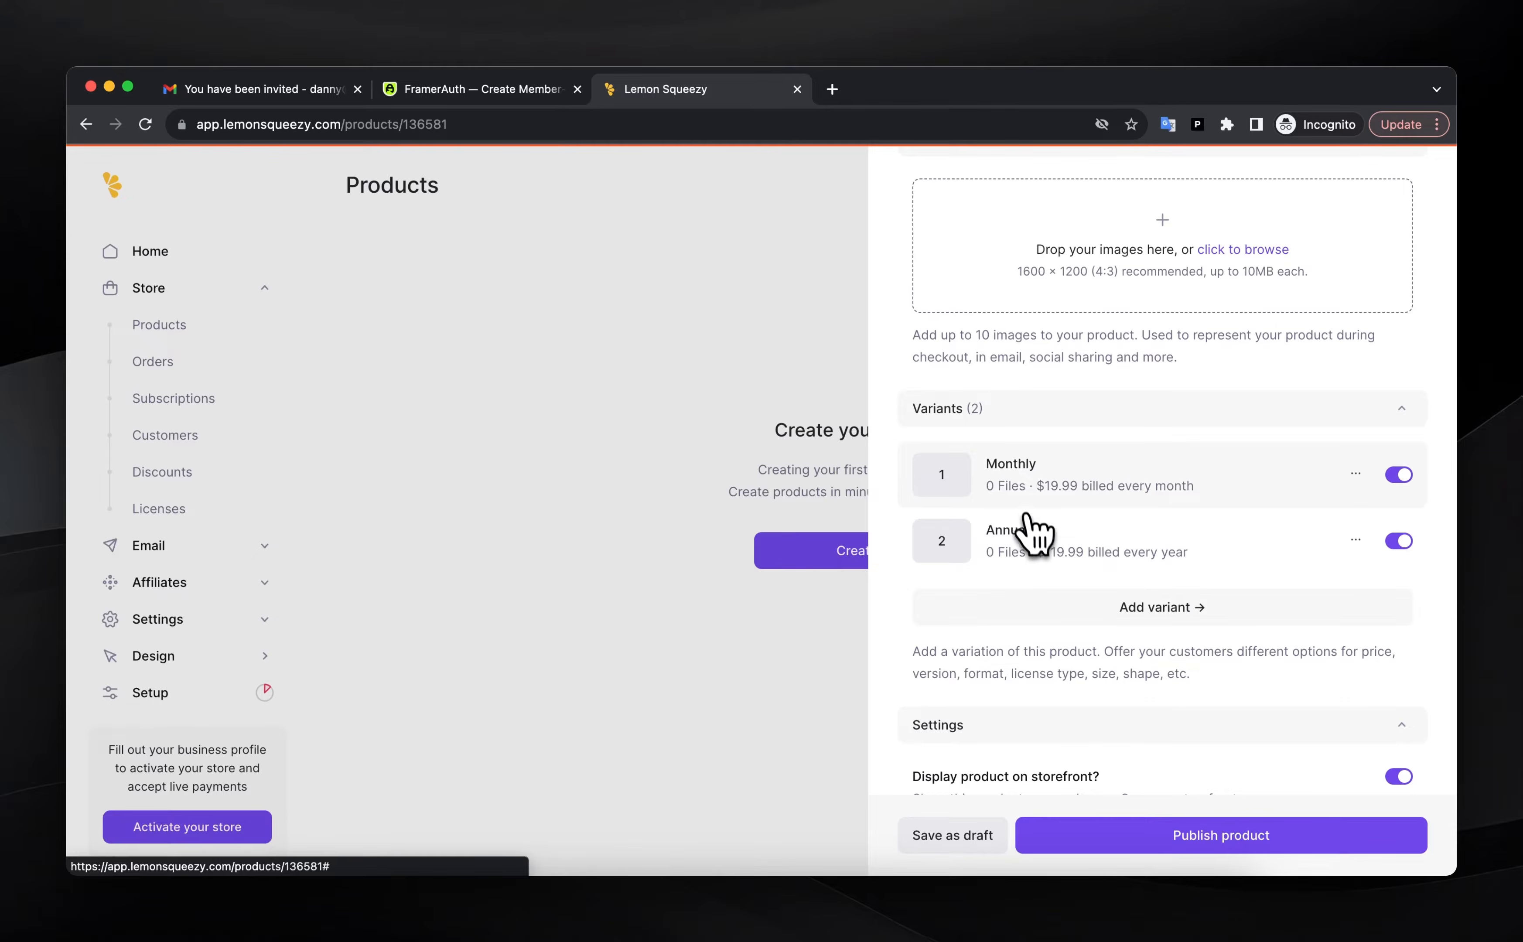
Publish Patteron Subscription, then refresh the product list on FramerAuth's store page
scroll(1033, 500, down, 3)
click(1119, 835)
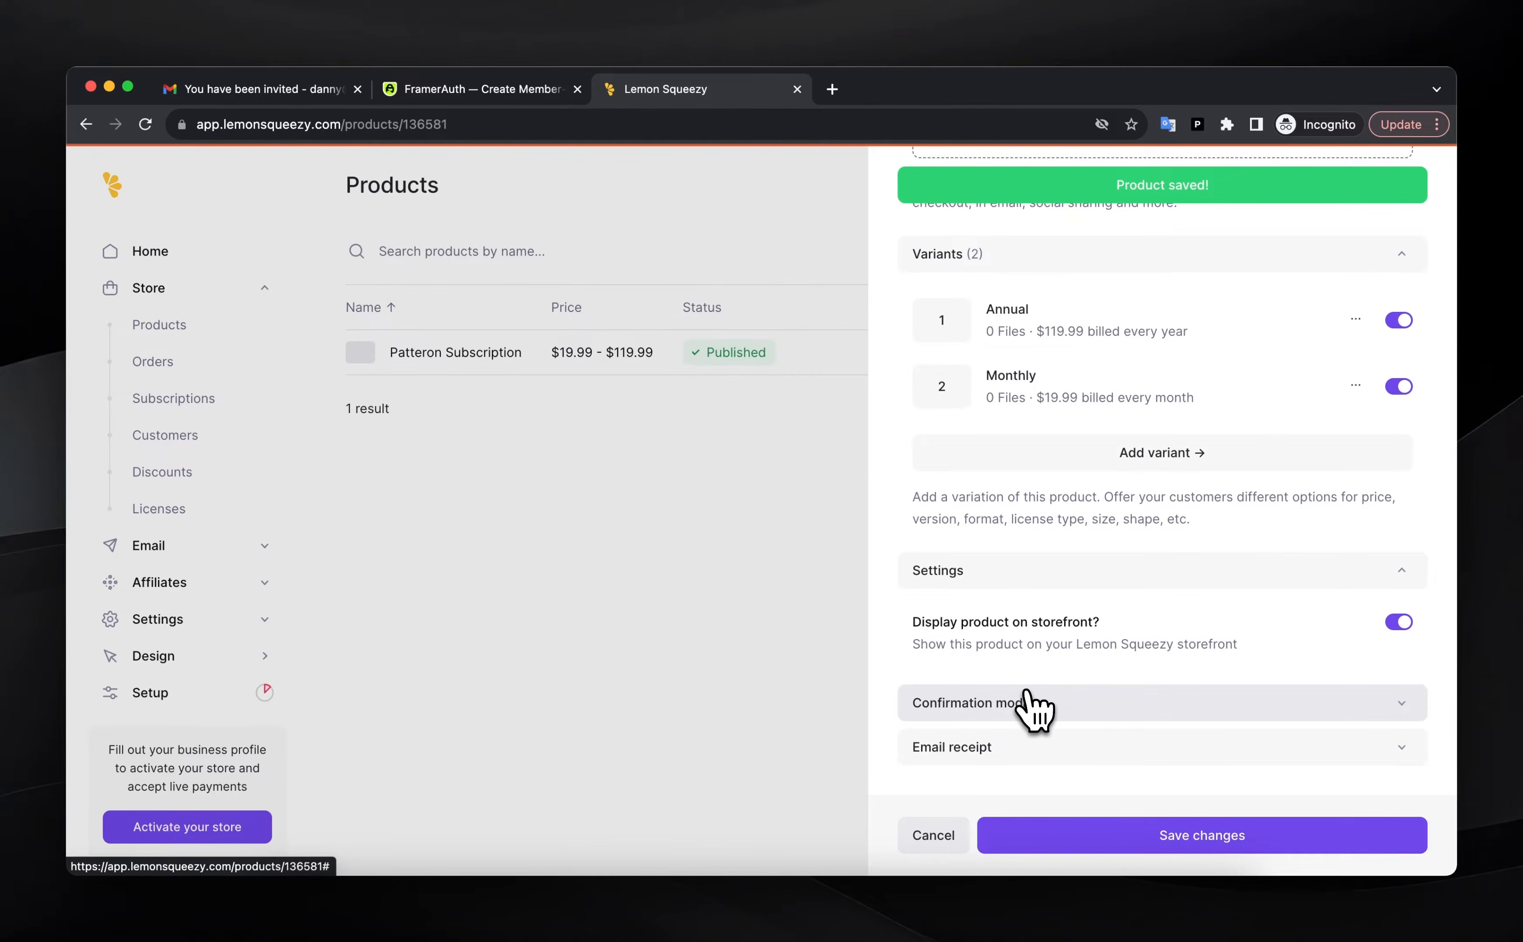
click(483, 90)
click(966, 590)
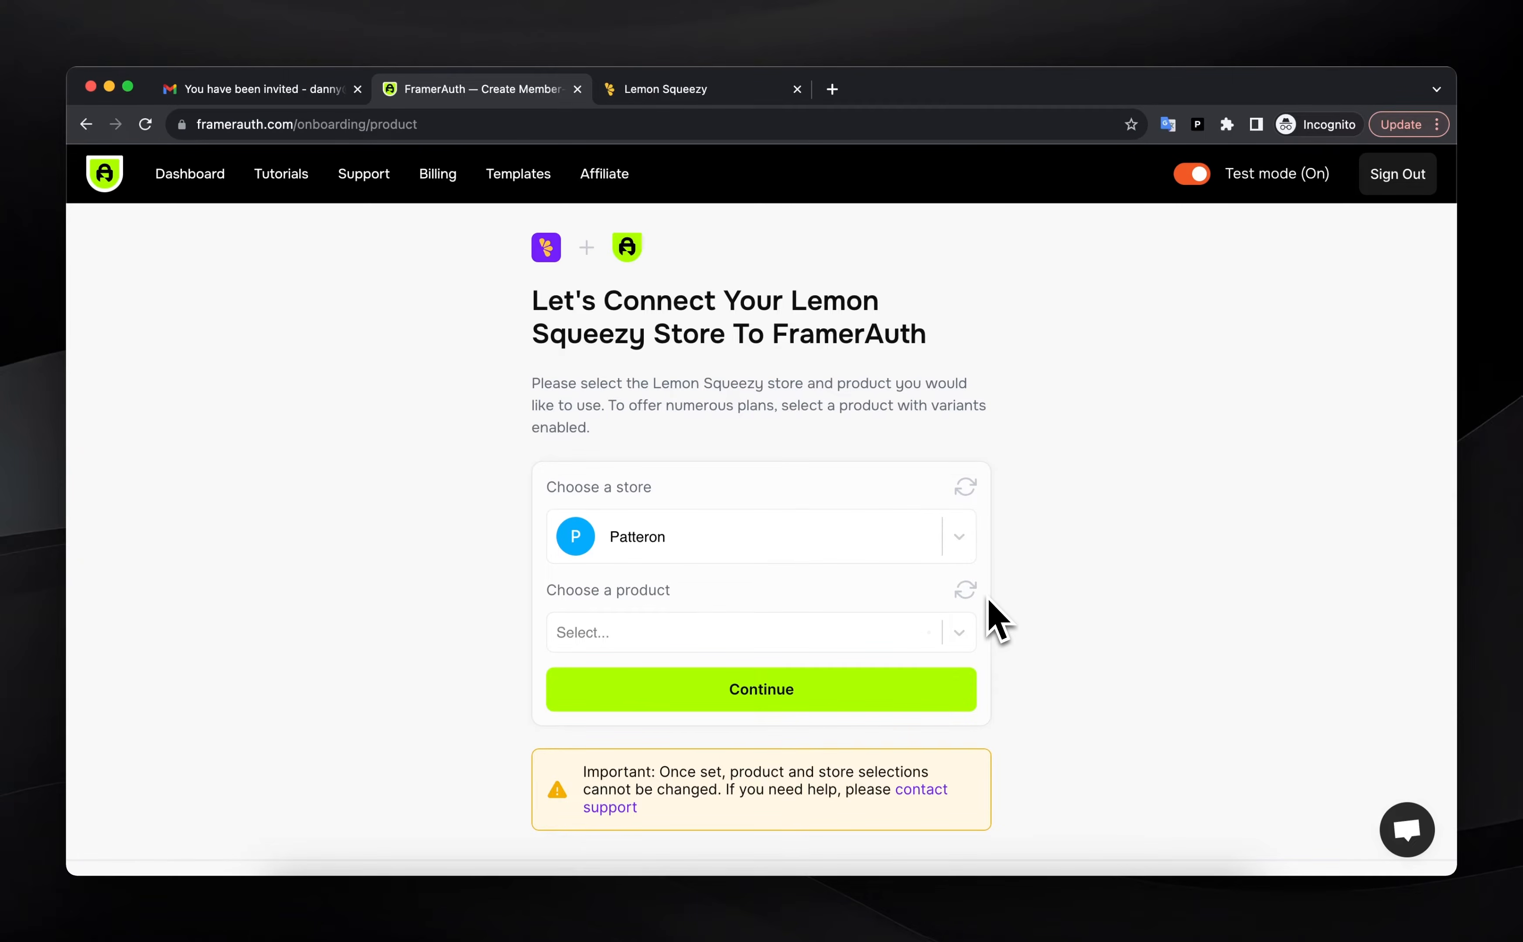
Link Patteron Subscription as the product, continue, and review the Setup page's website URL
click(949, 635)
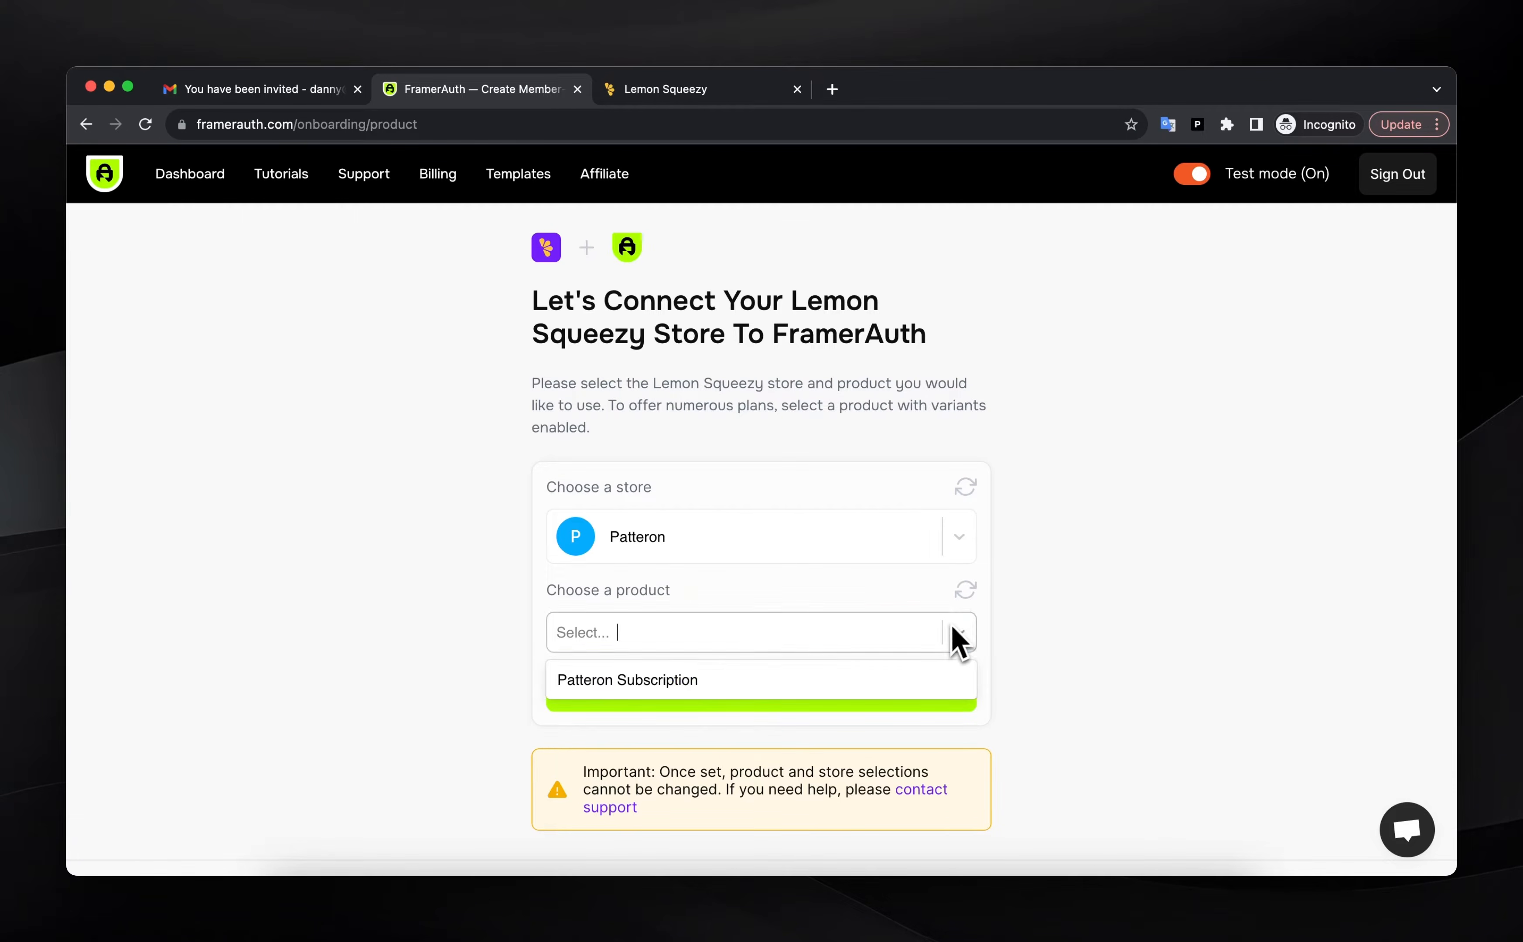
click(625, 681)
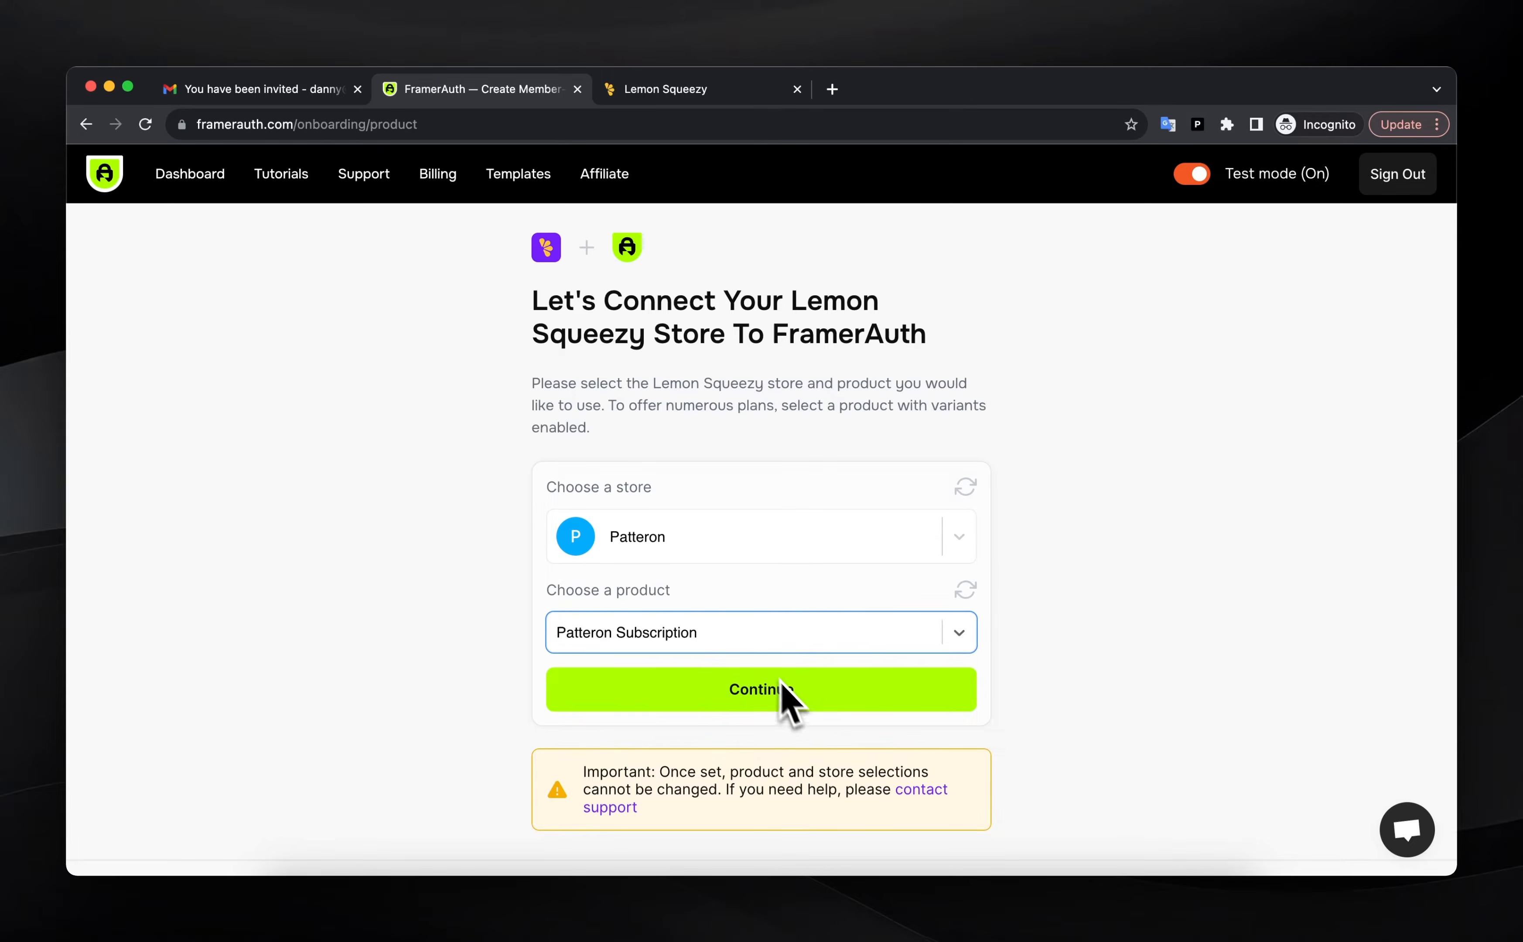
click(749, 699)
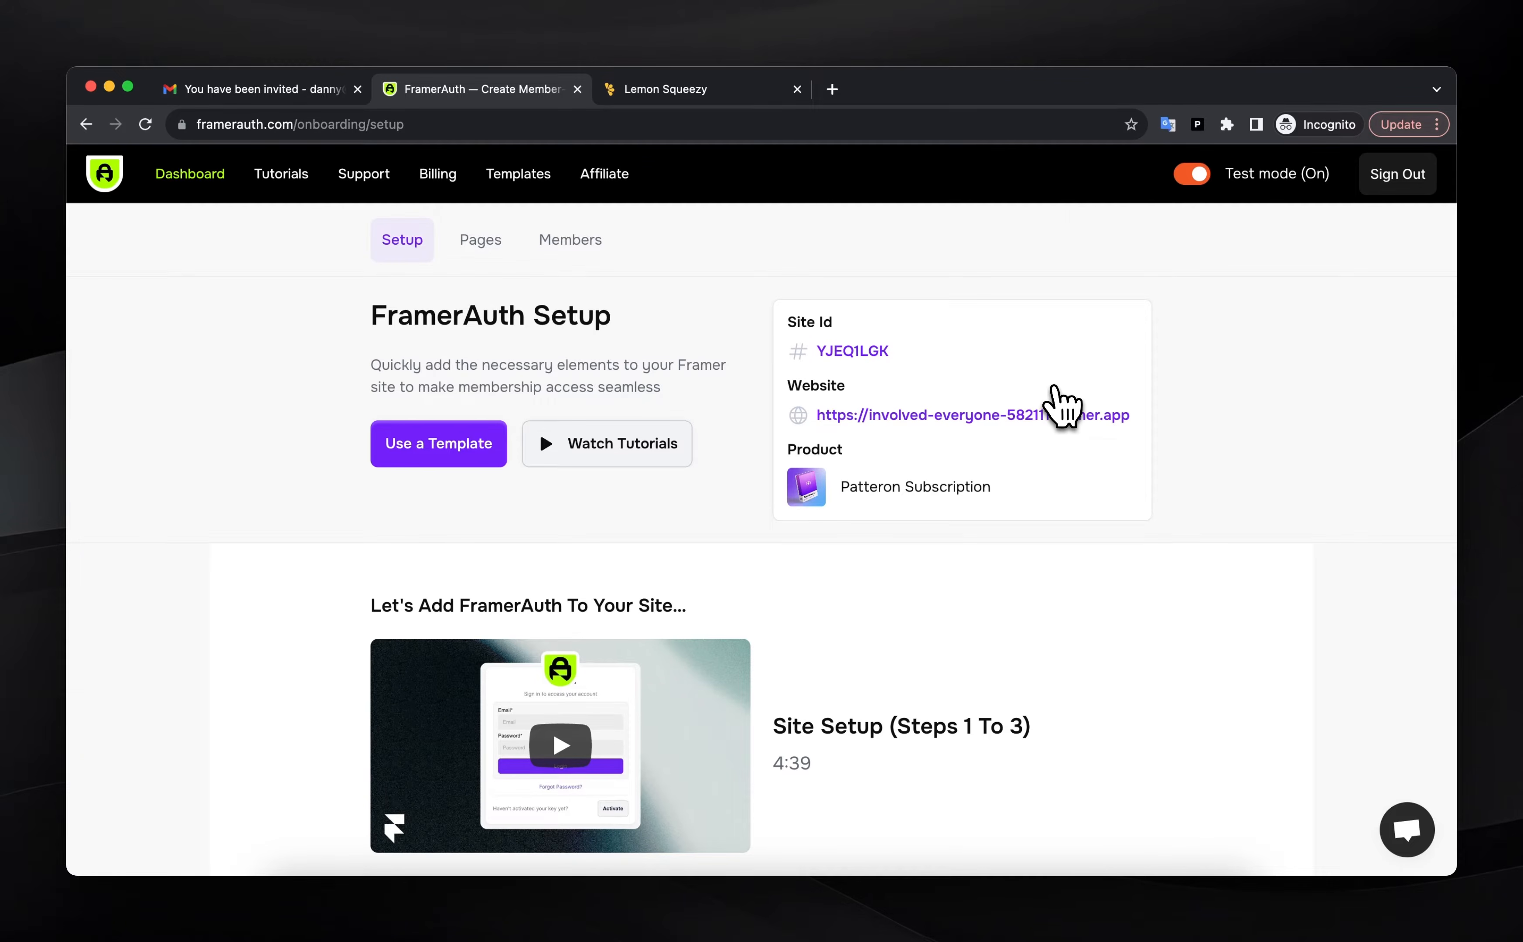
triple_click(926, 414)
click(951, 440)
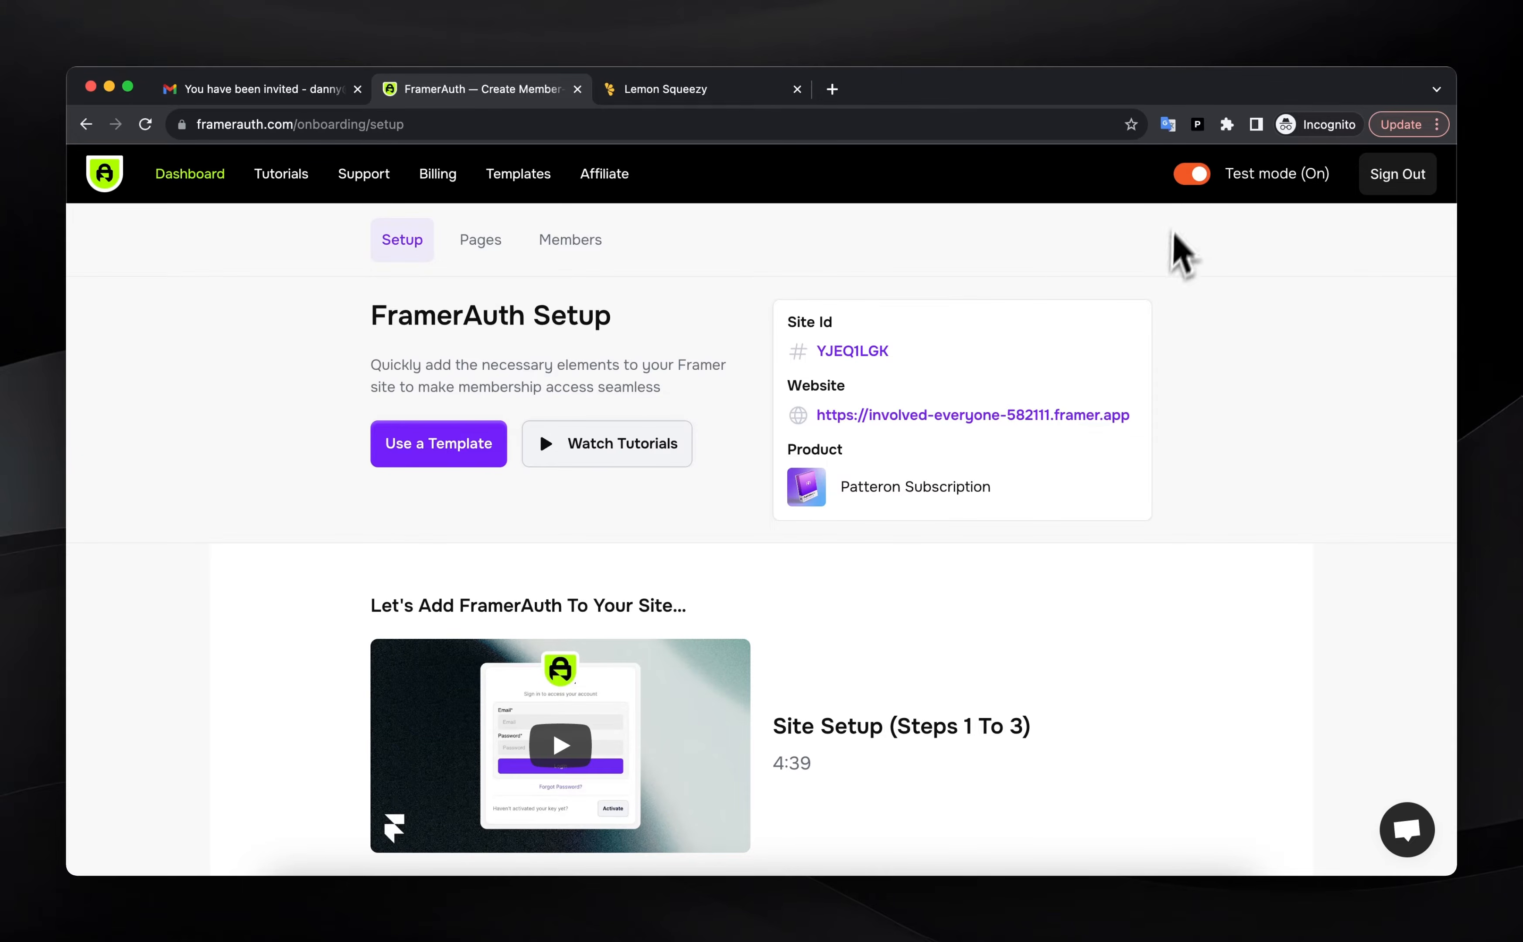
click(1196, 176)
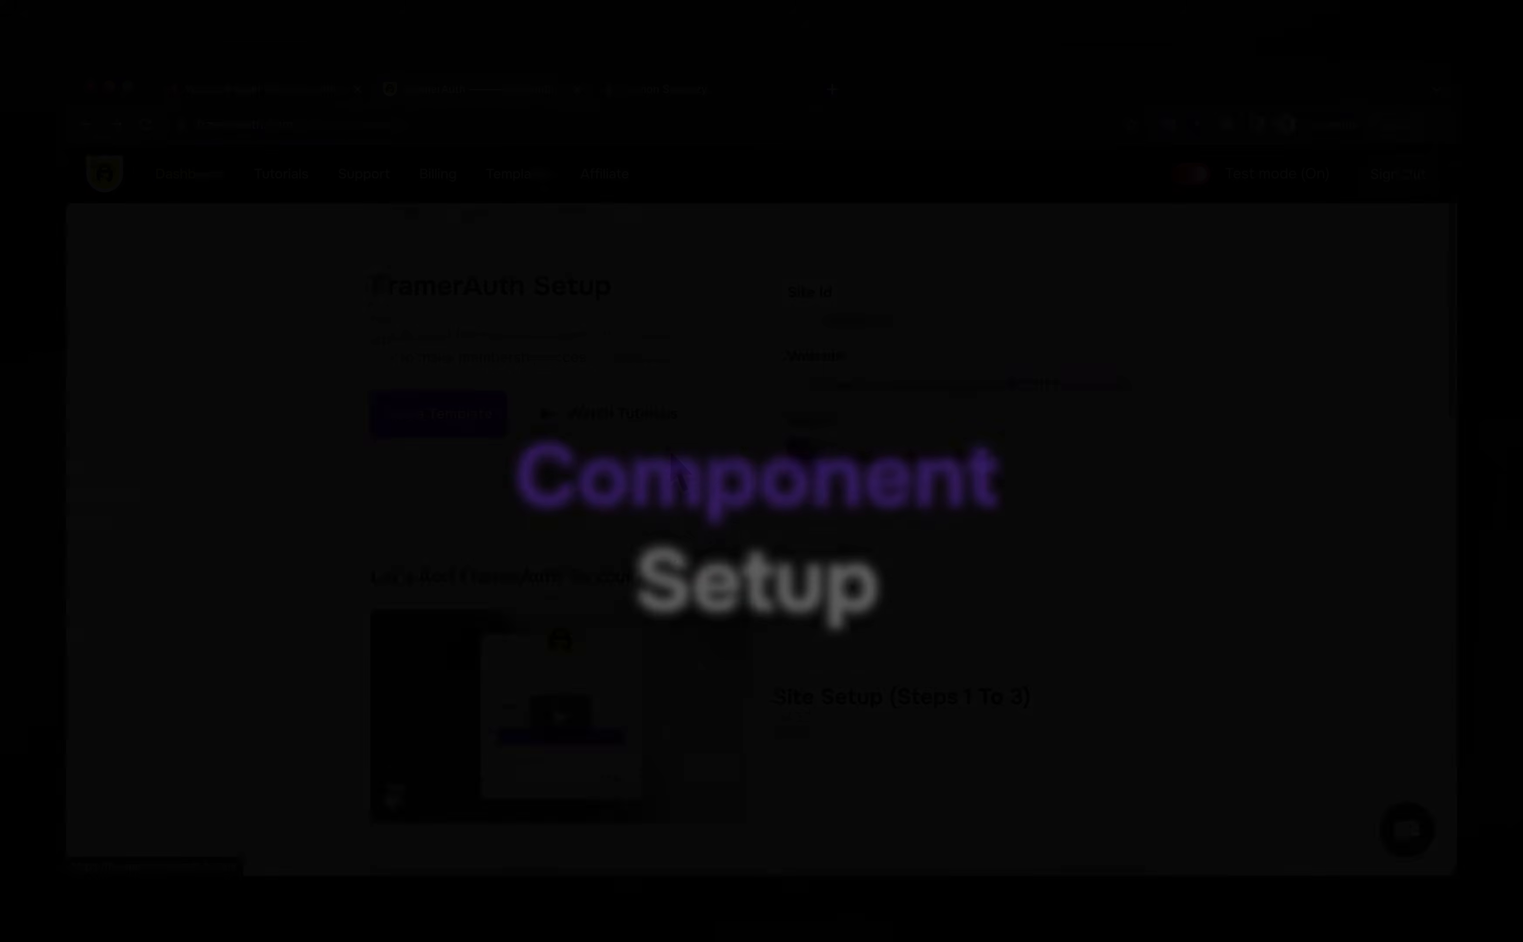
Review the 'Paste snippet to start of <body>' step, then go to the Patteron project in Framer
scroll(670, 463, down, 5)
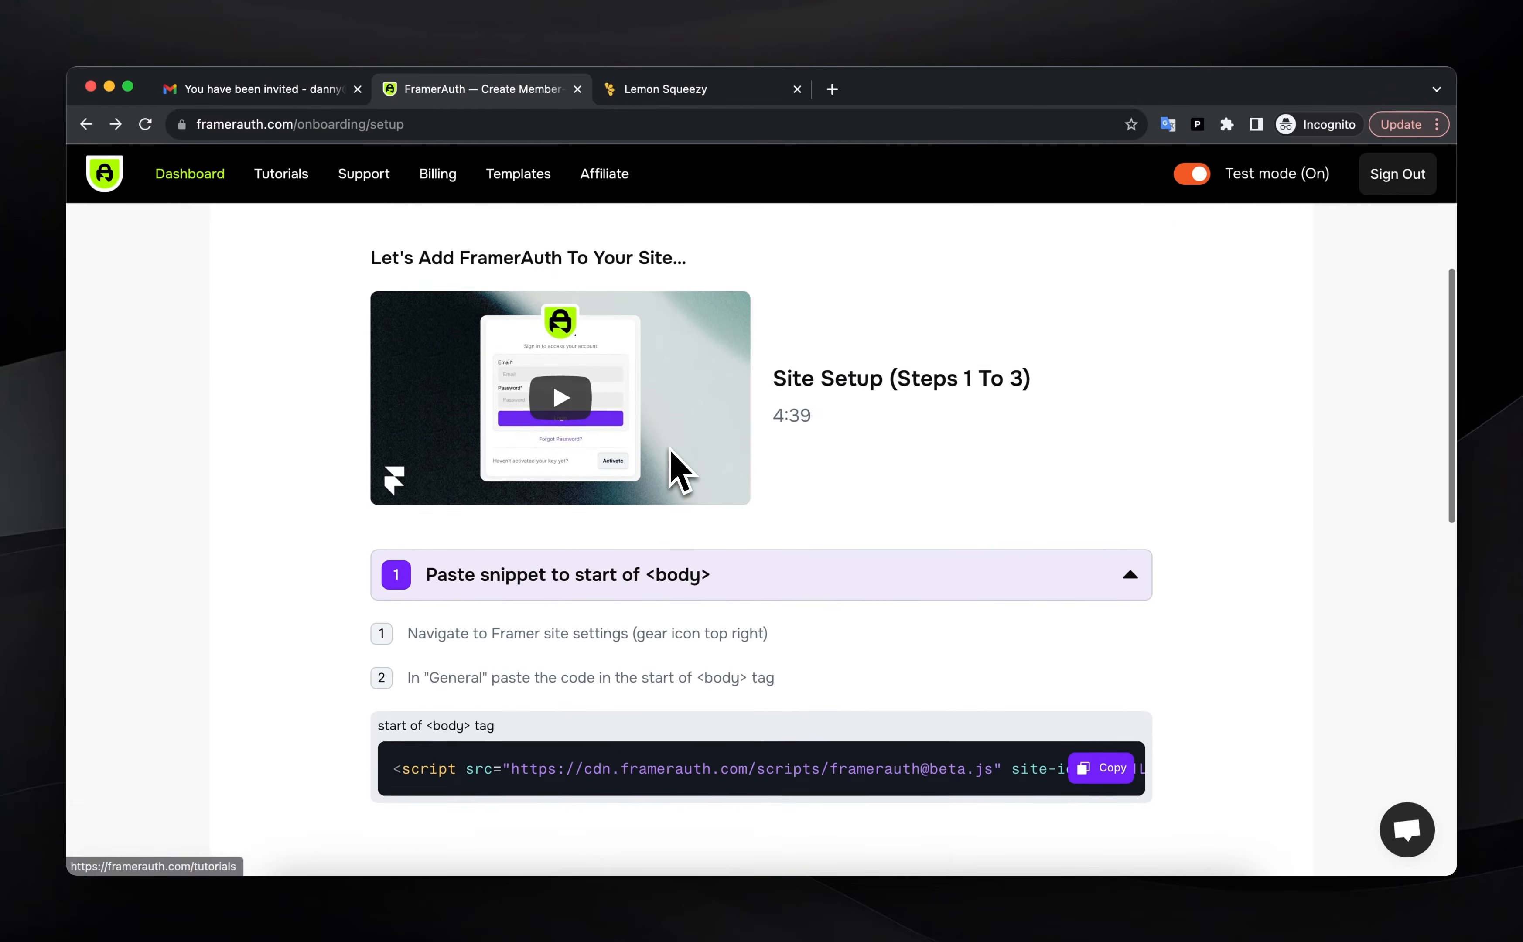
scroll(679, 470, down, 3)
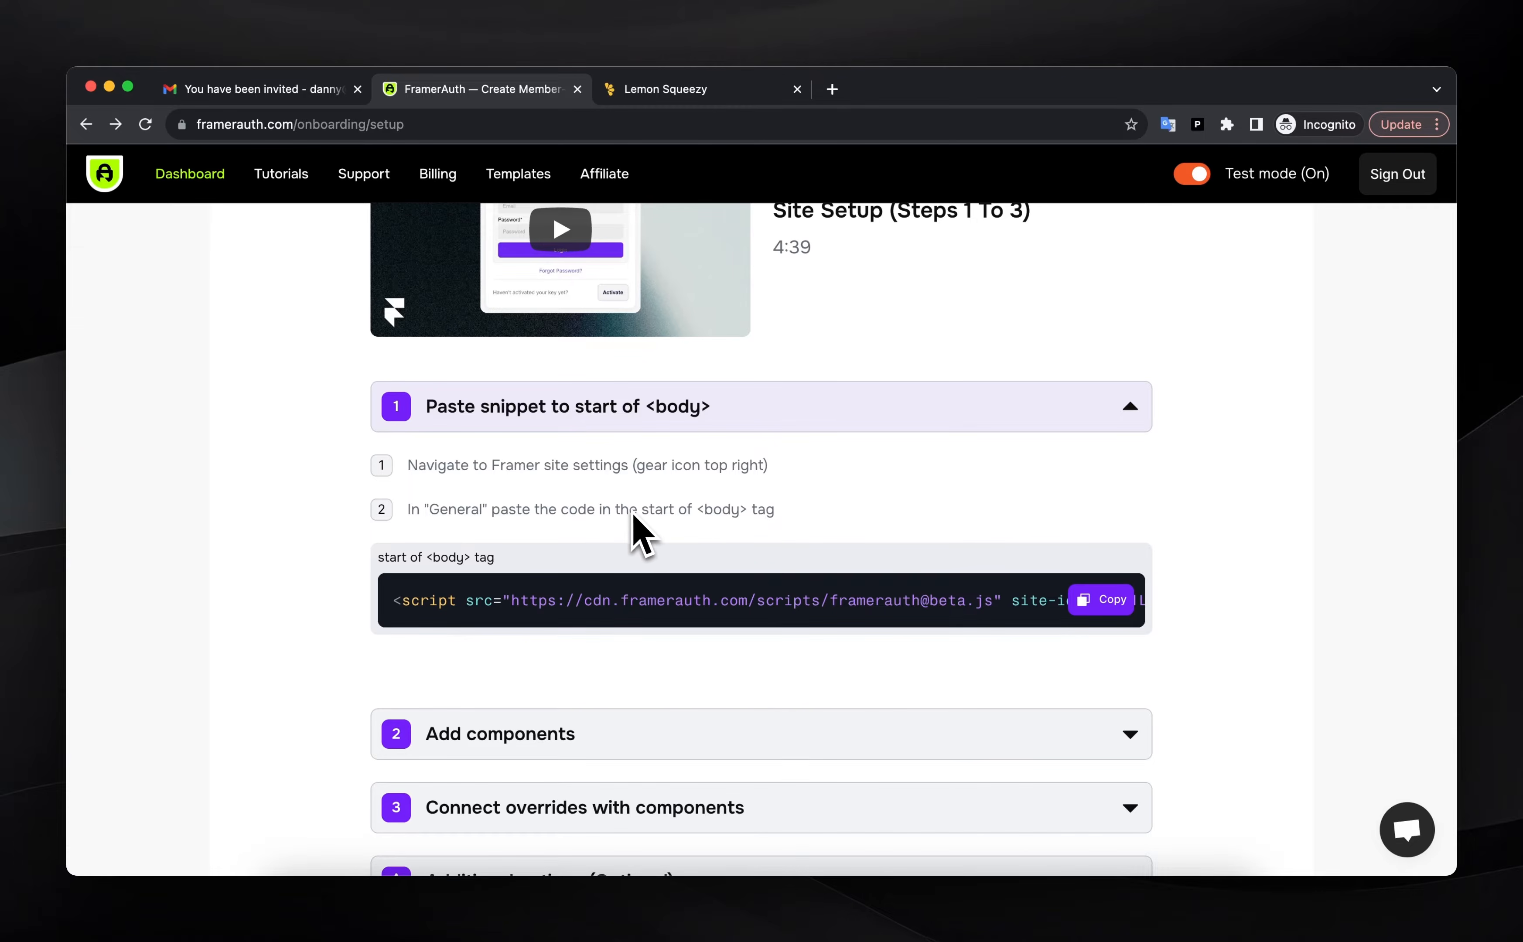
click(1119, 917)
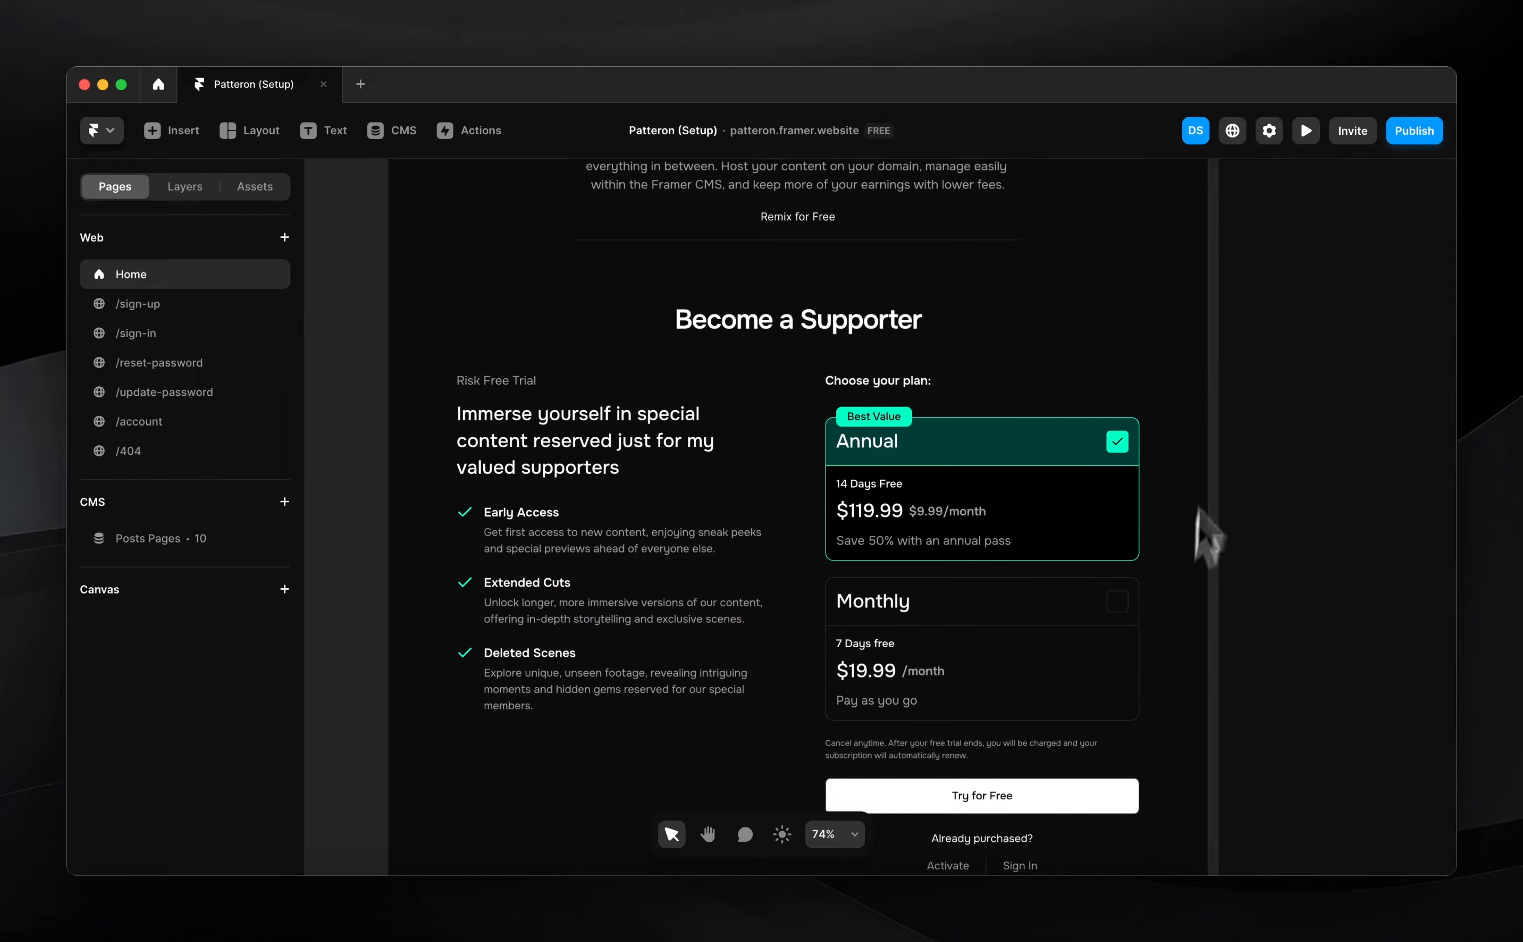
Paste the FramerAuth beta.js script into General settings' Start of <body> field and save
click(1269, 130)
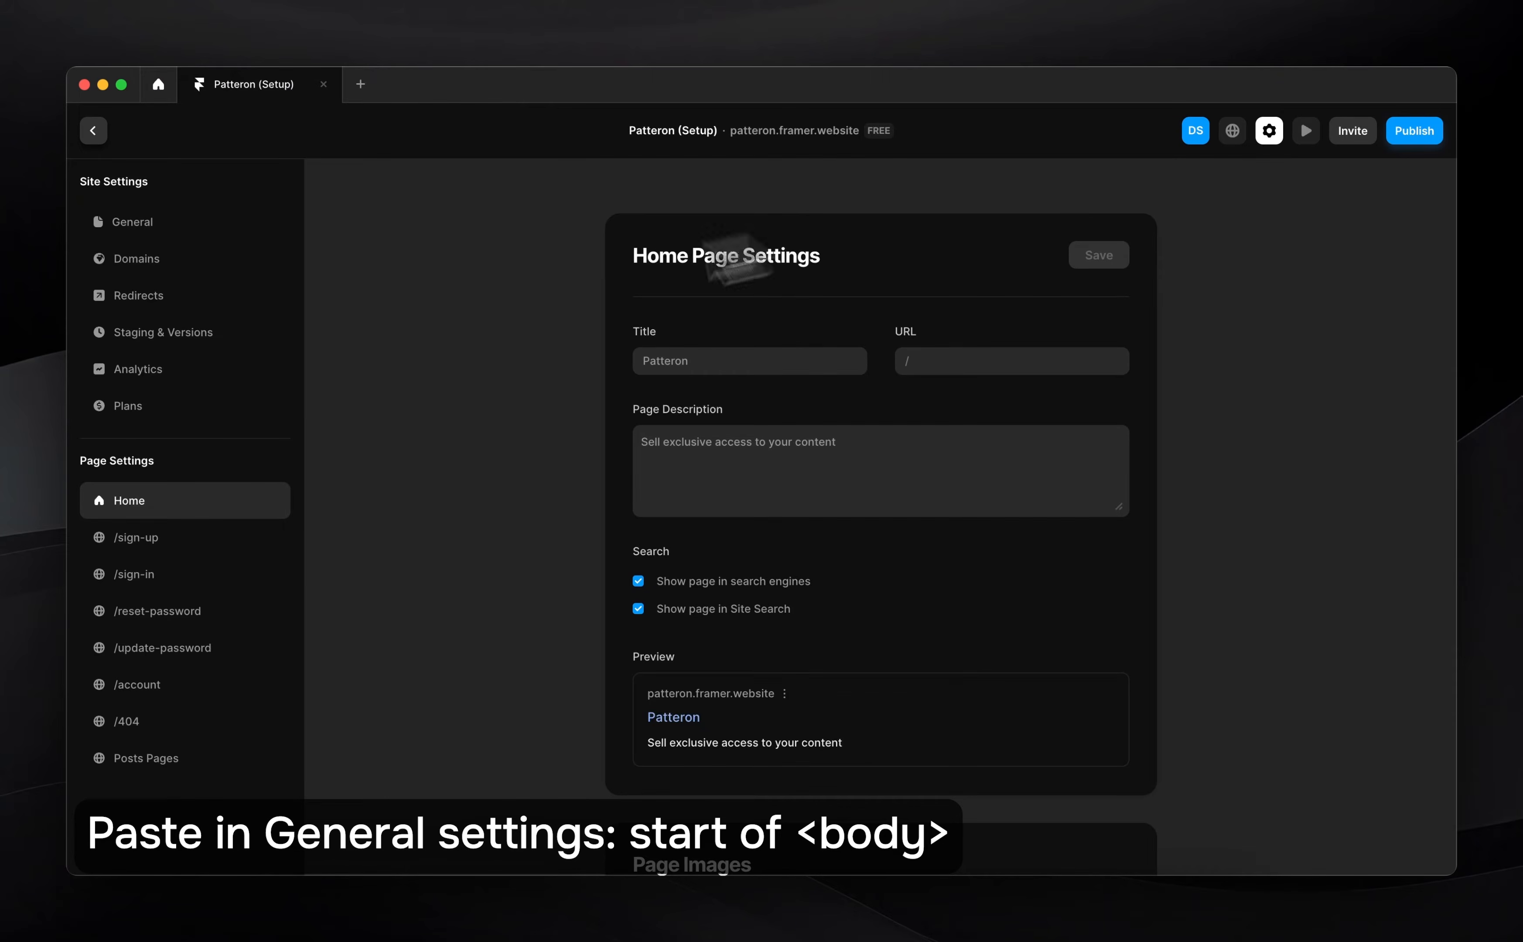
click(158, 231)
scroll(850, 475, down, 10)
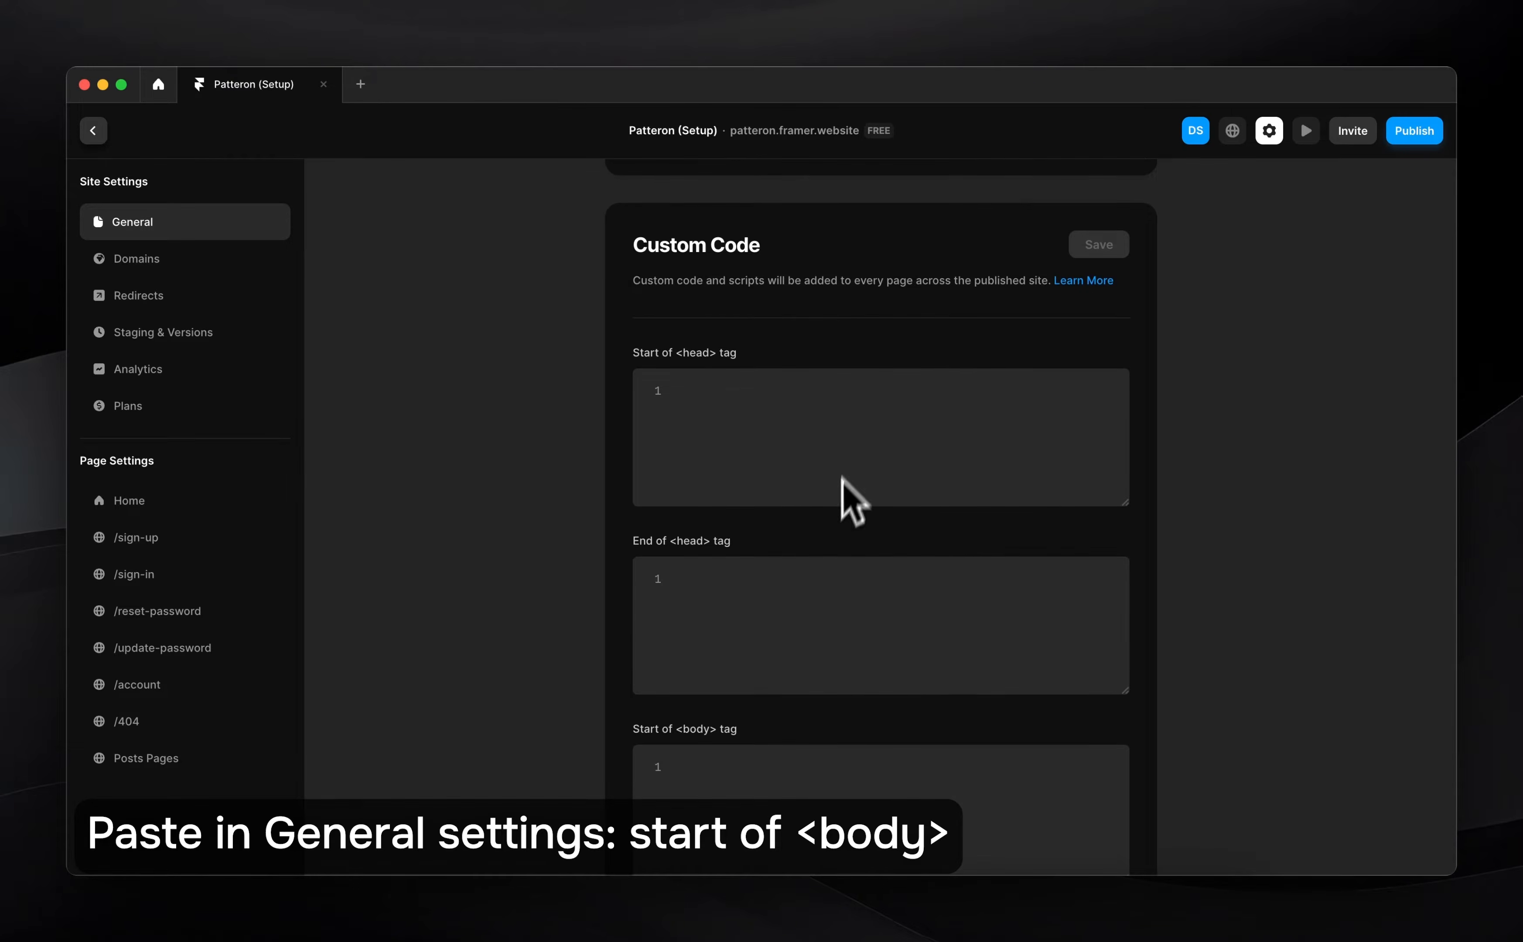
scroll(854, 500, down, 5)
click(737, 446)
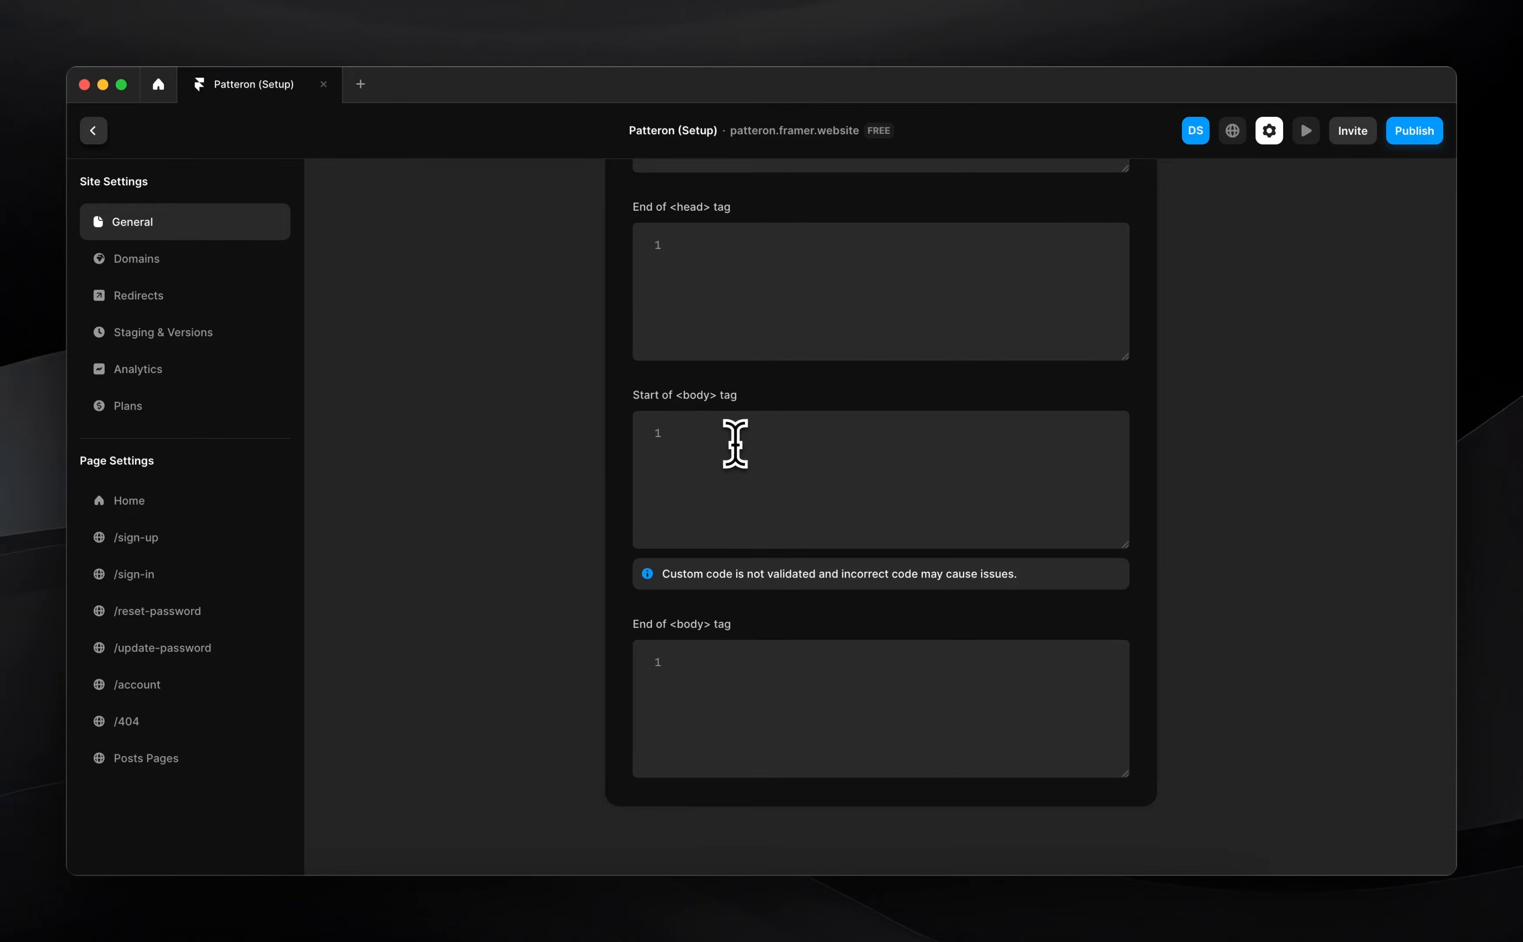
key(cmd+v)
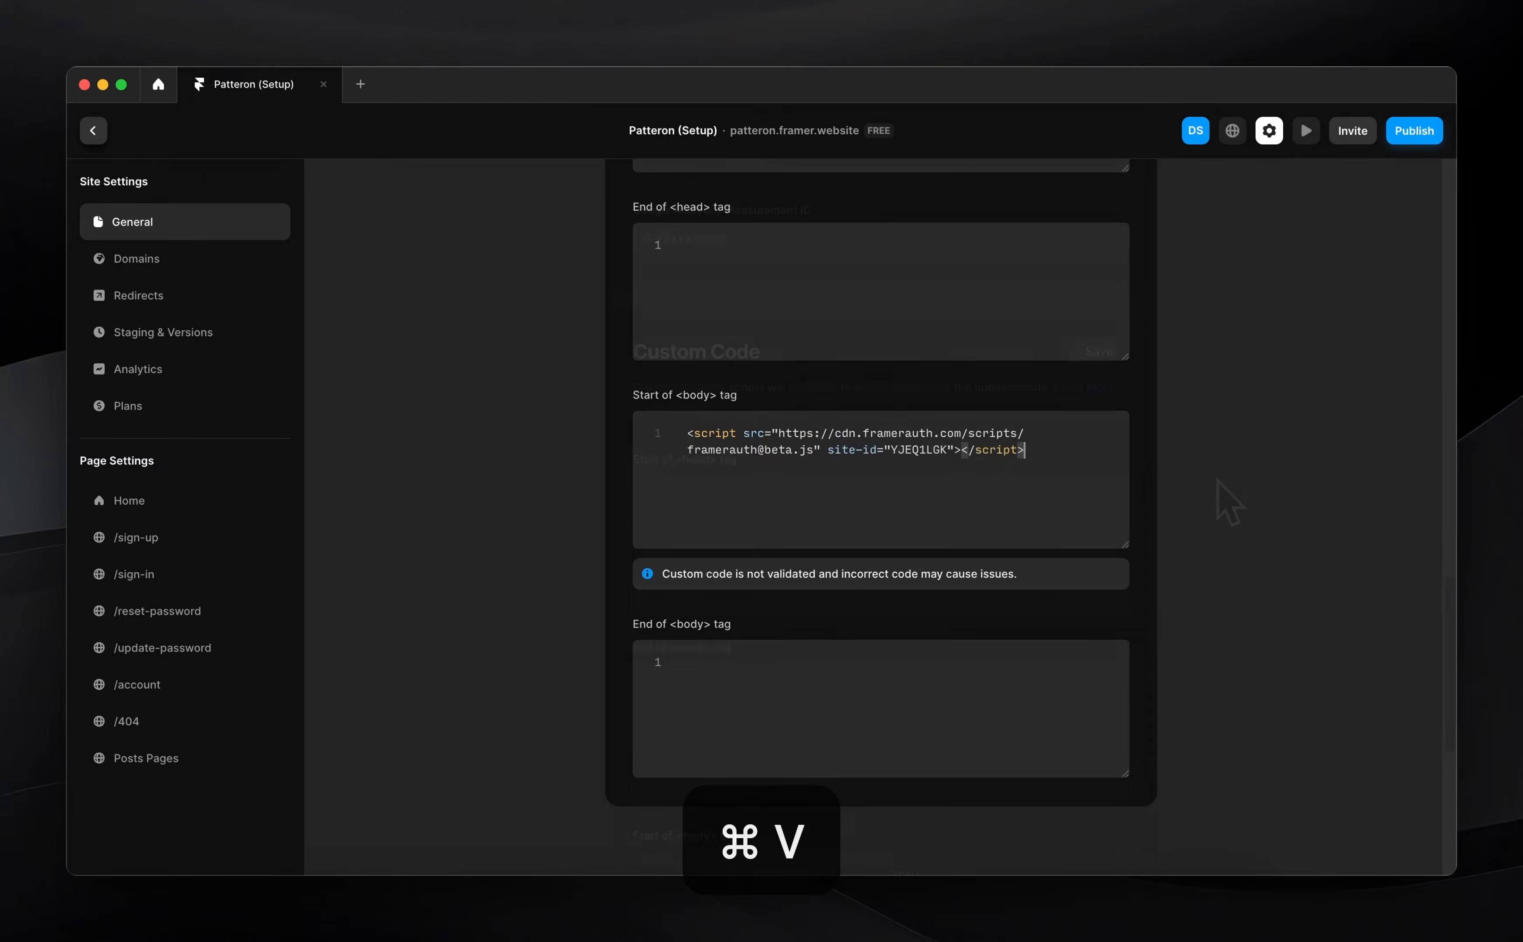
scroll(1225, 500, up, 5)
click(1103, 374)
Collapse the snippet step, get the Sign Up form from 'Add components', and return to Framer's /sign-up page
click(505, 906)
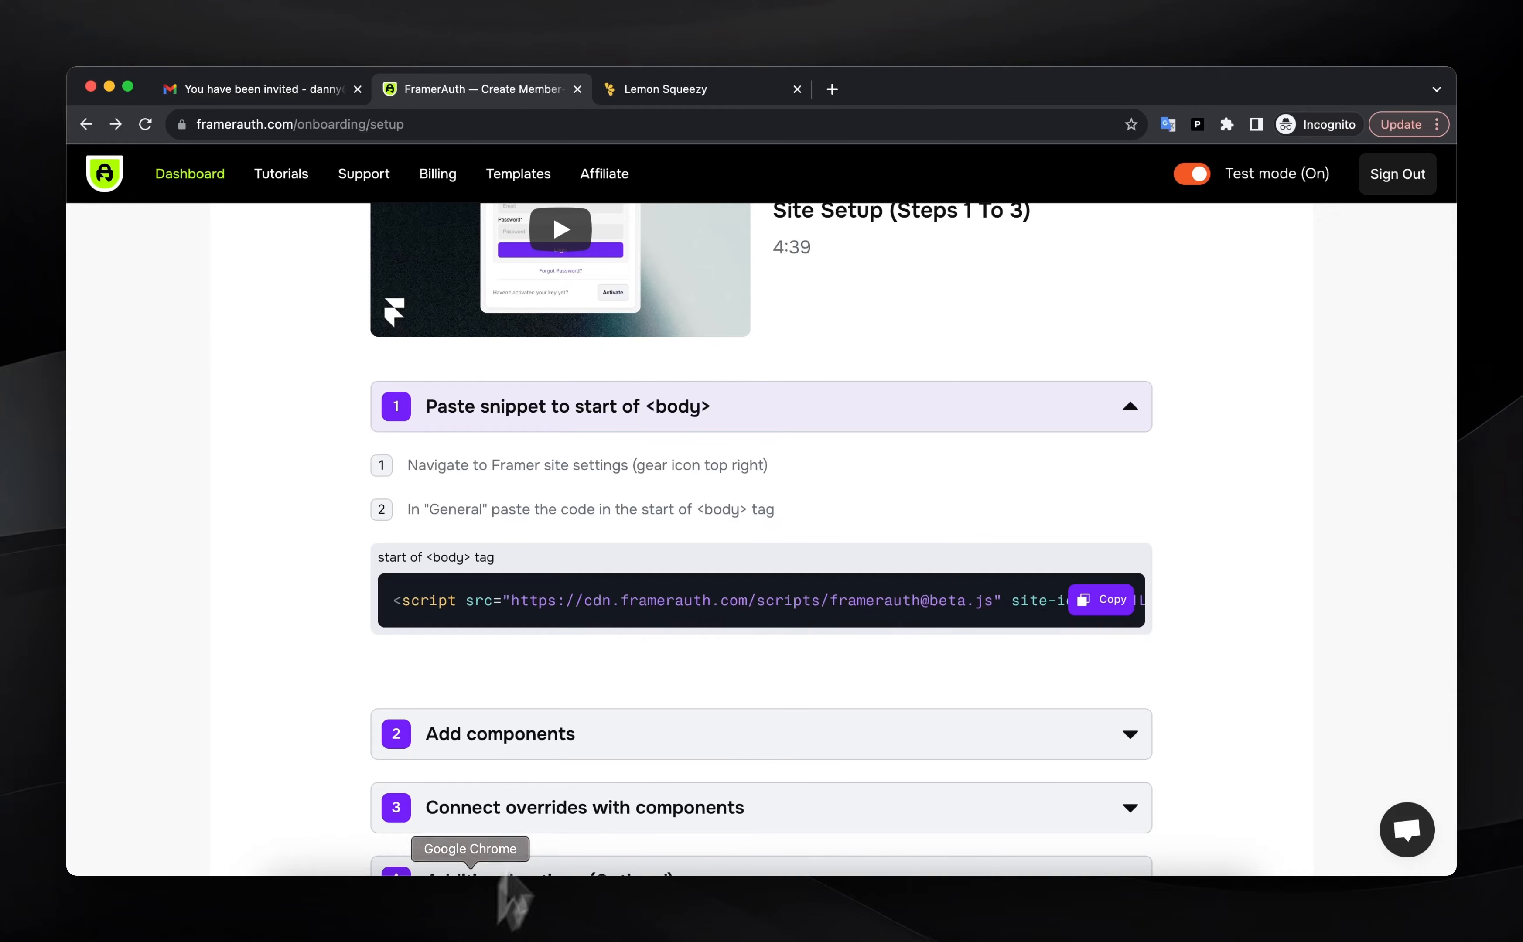
scroll(628, 607, down, 1)
click(719, 335)
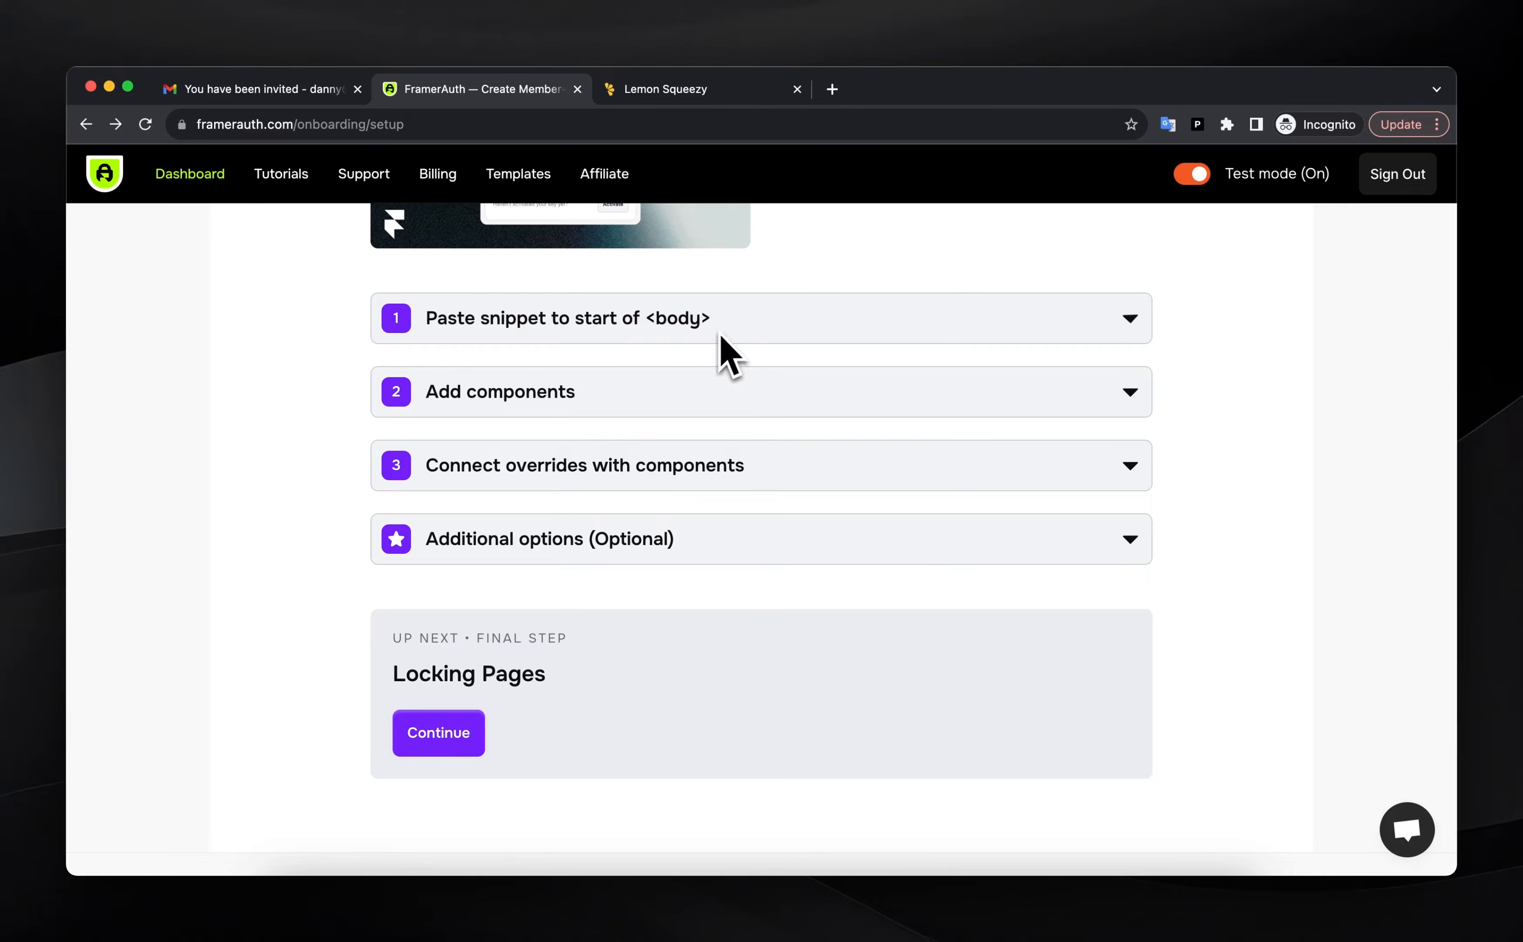
click(695, 391)
scroll(658, 551, down, 5)
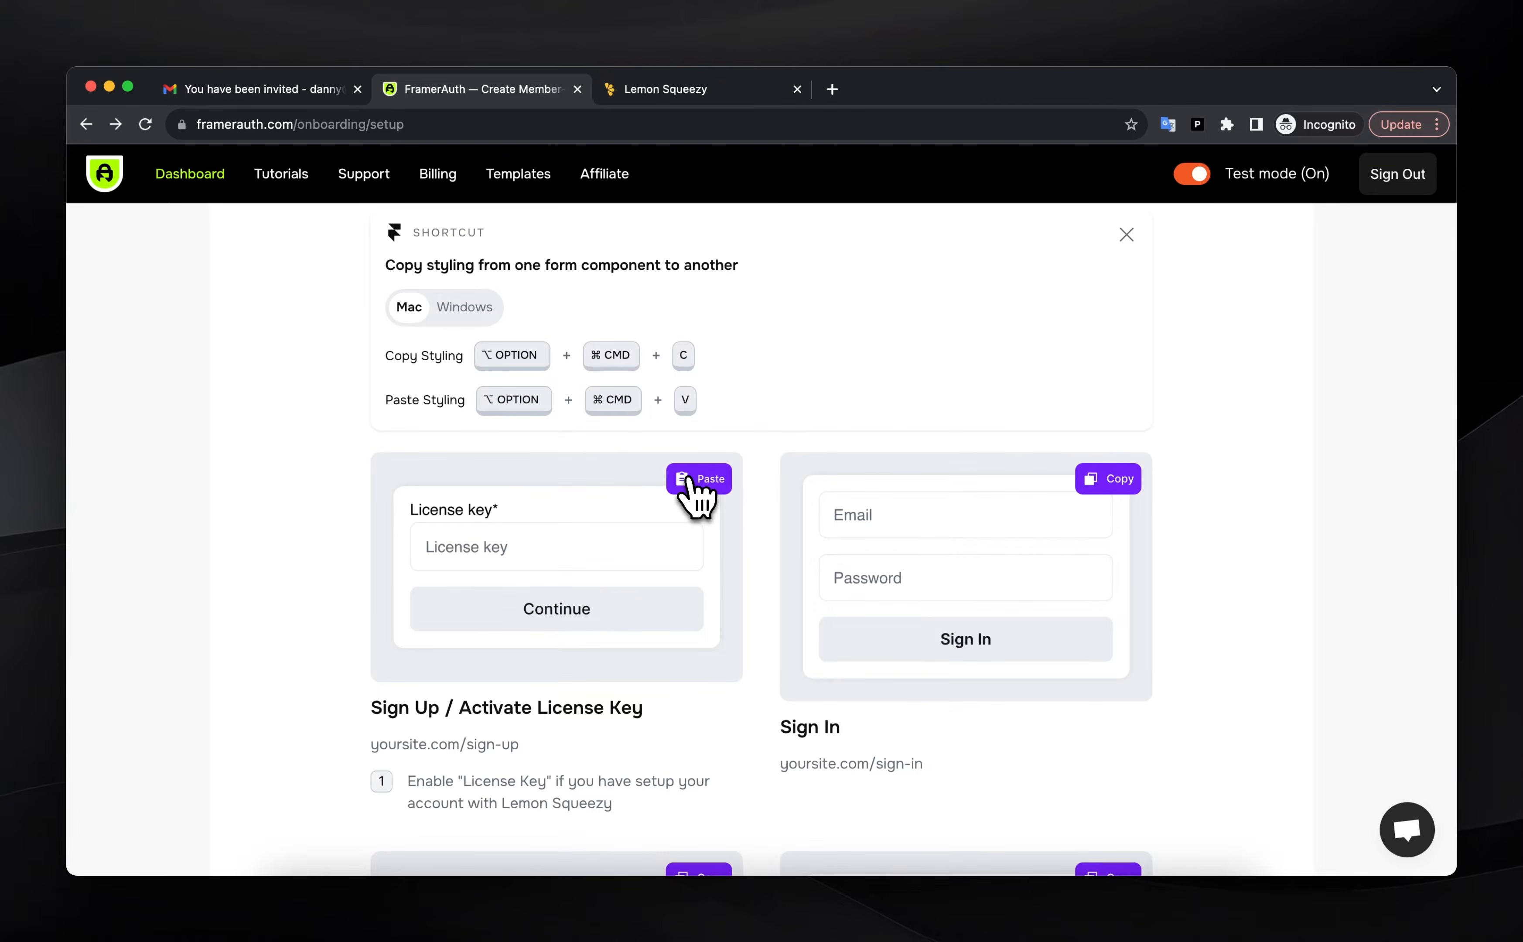
click(1125, 906)
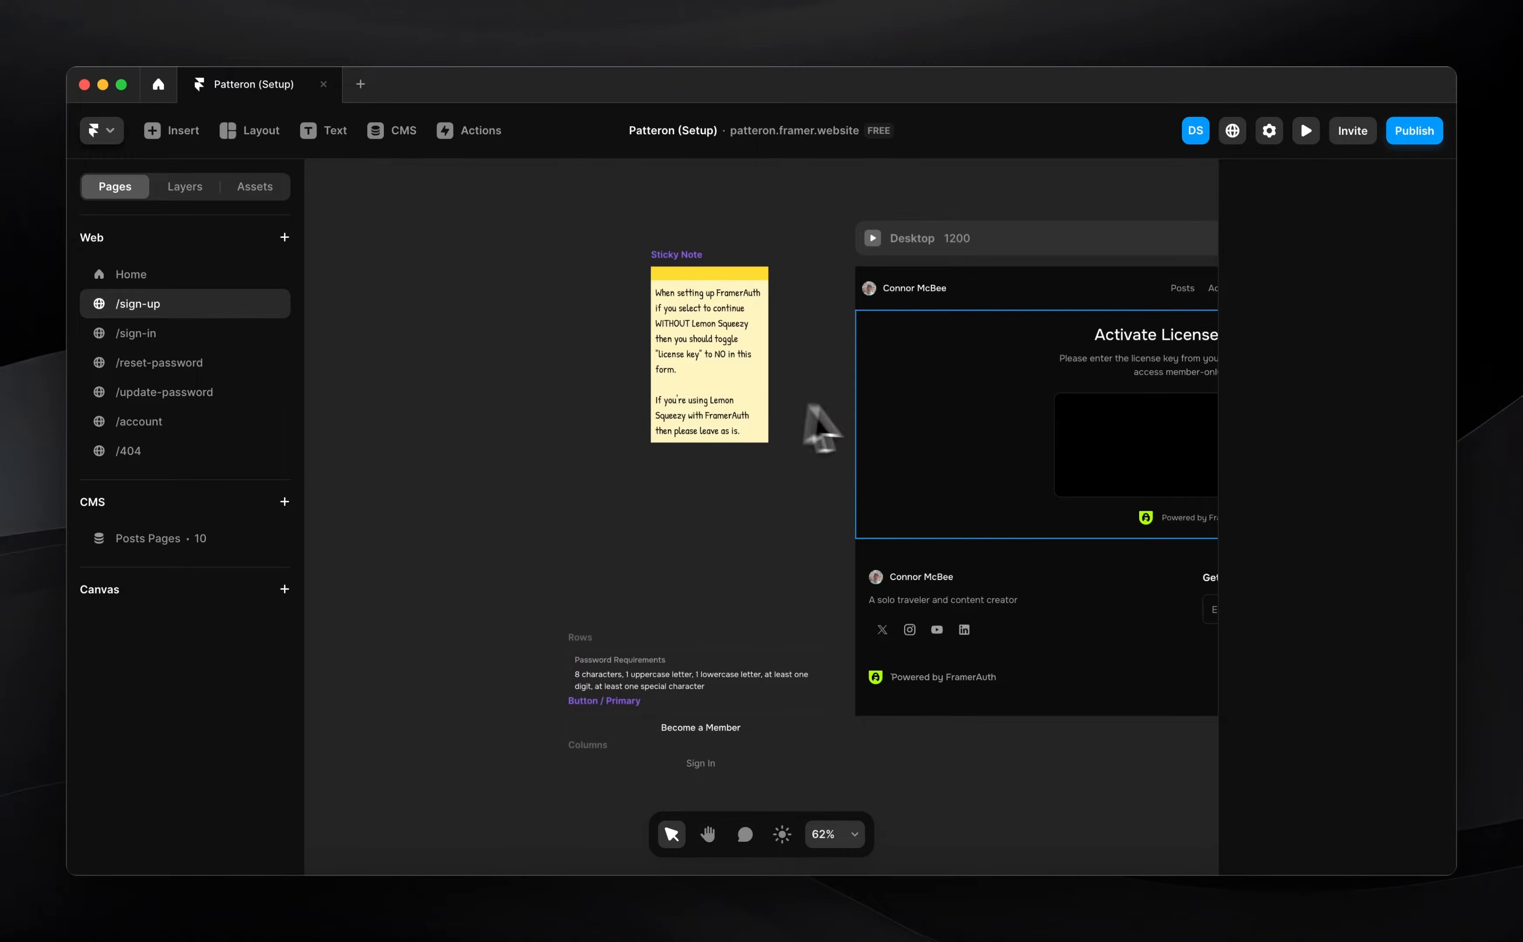
Paste the AuthSignUp form into the empty license box on /sign-up and set License Key to Yes
scroll(816, 425, right, 10)
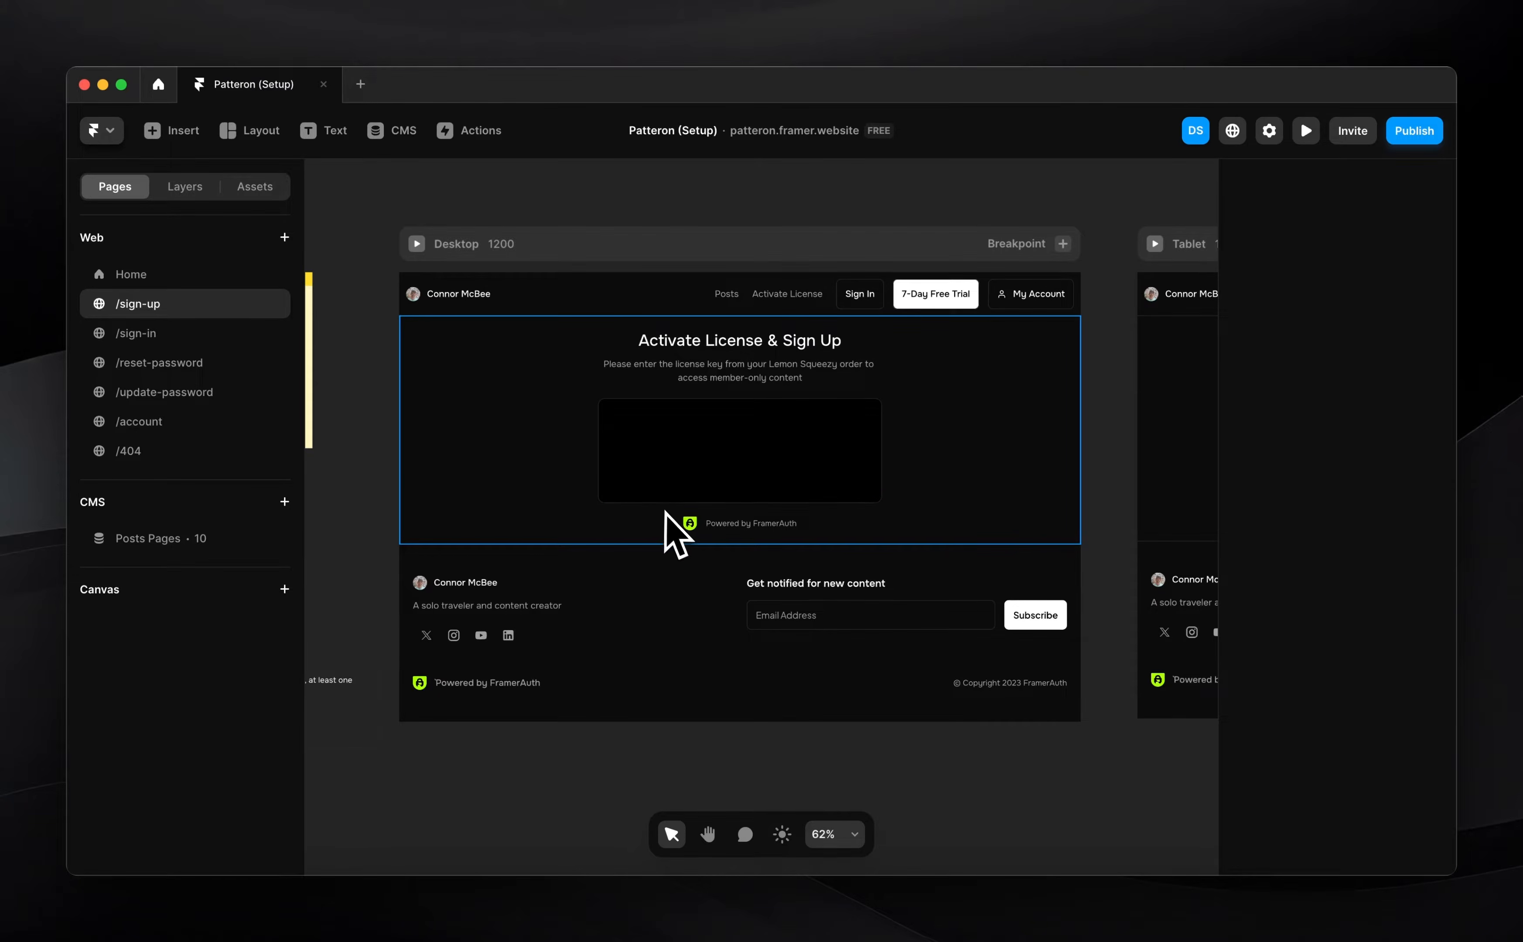
scroll(670, 527, up, 3)
scroll(670, 527, up, 3)
click(714, 494)
key(super+v)
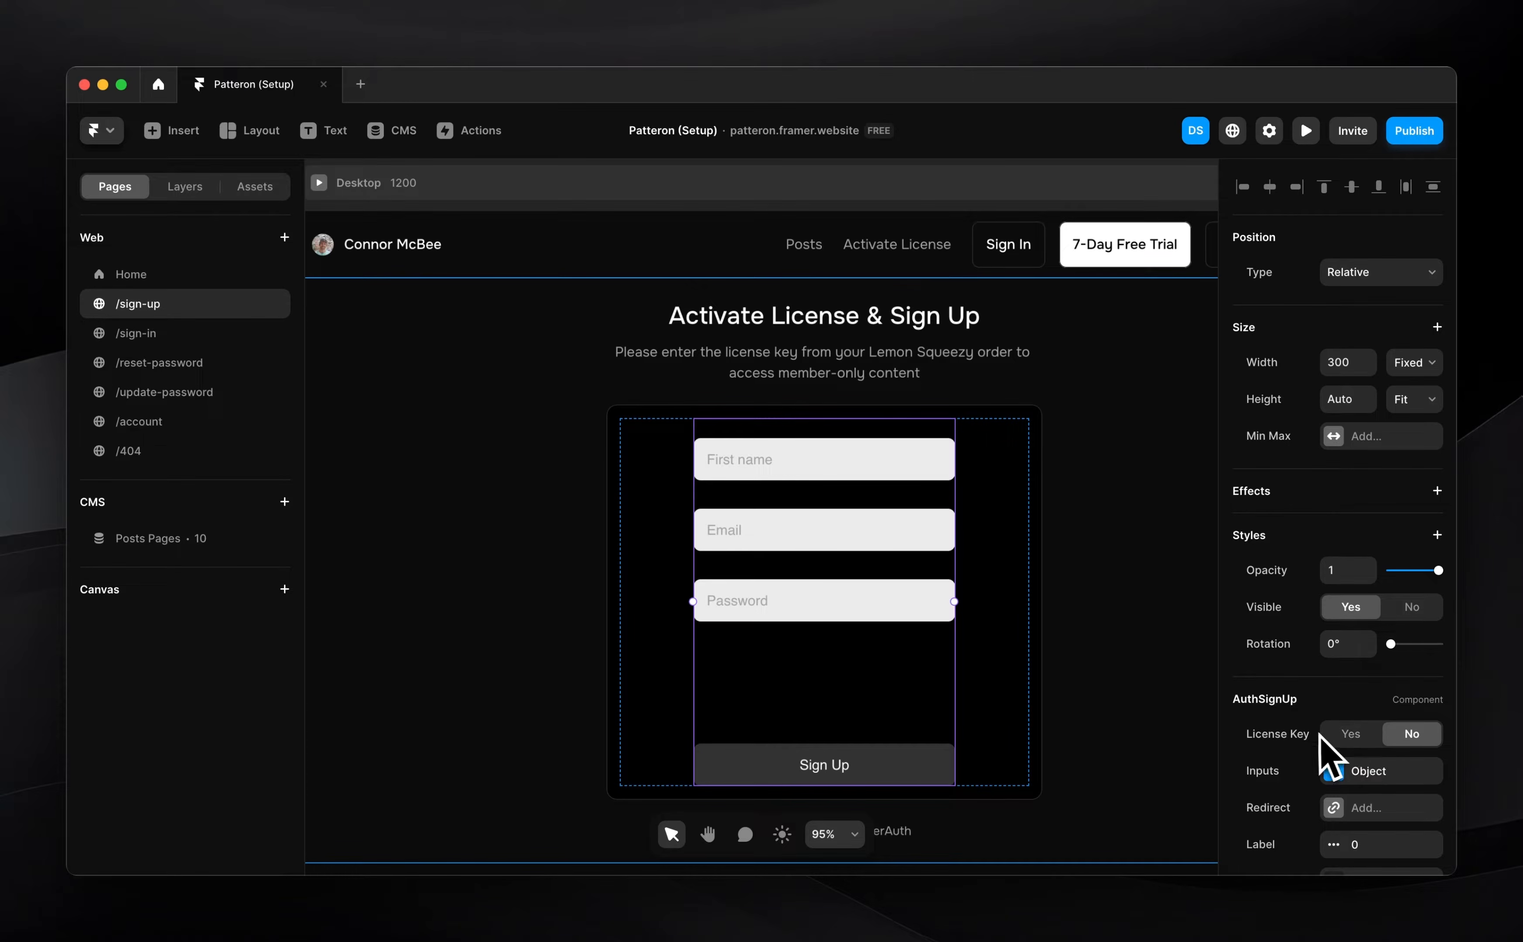
click(1355, 734)
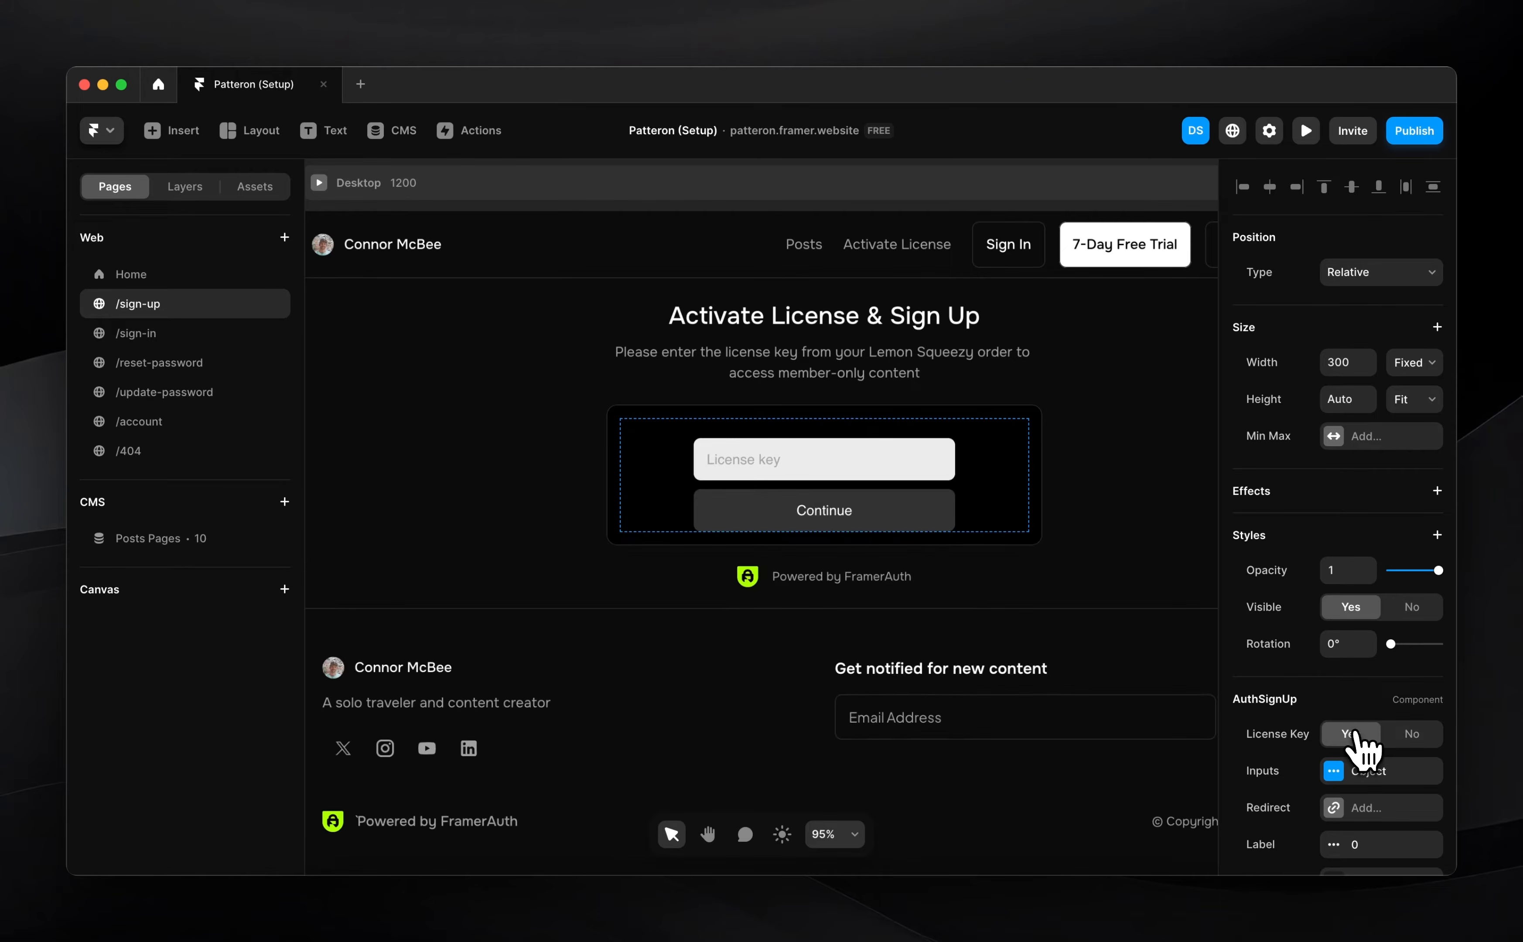
scroll(1343, 763, down, 3)
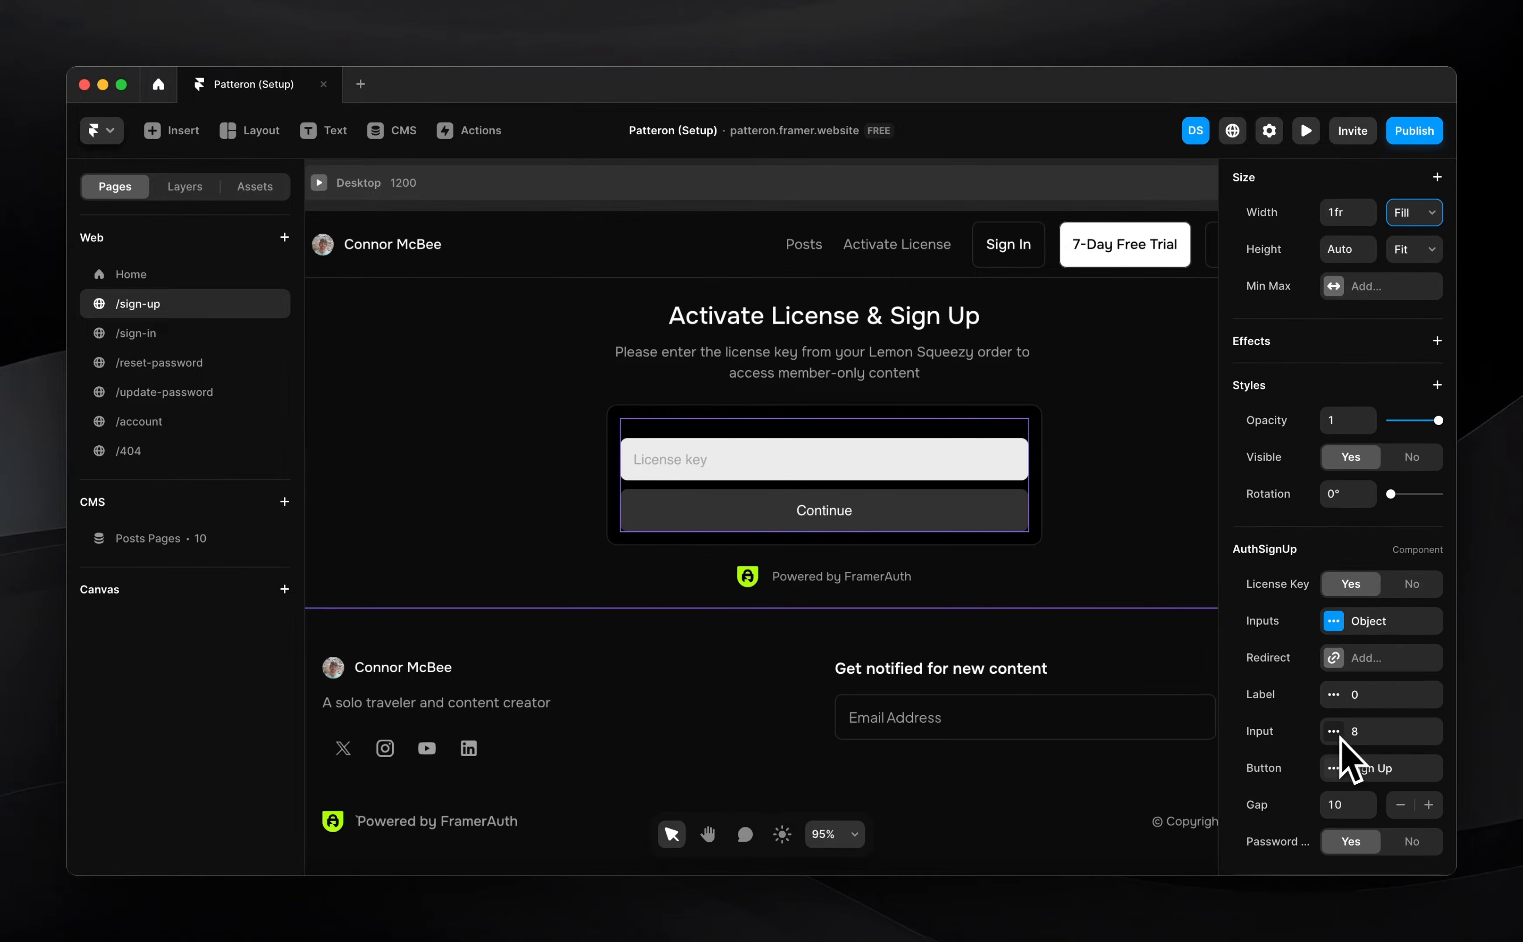
Redirect sign-up to the Home page and set the form font to Onest
click(1368, 668)
click(1157, 481)
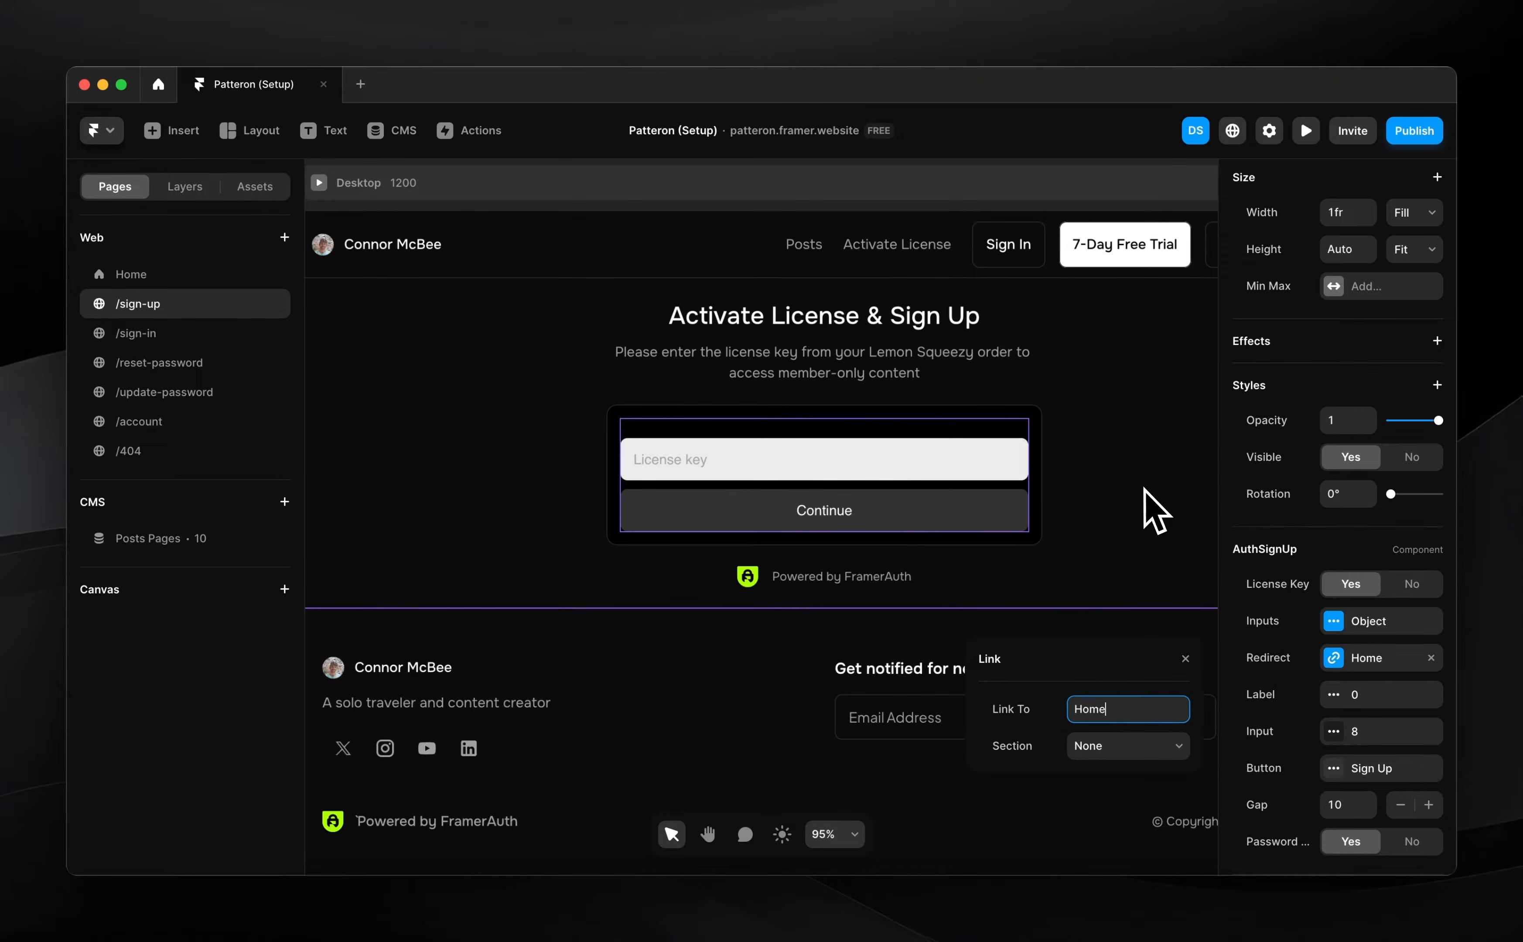
click(1369, 693)
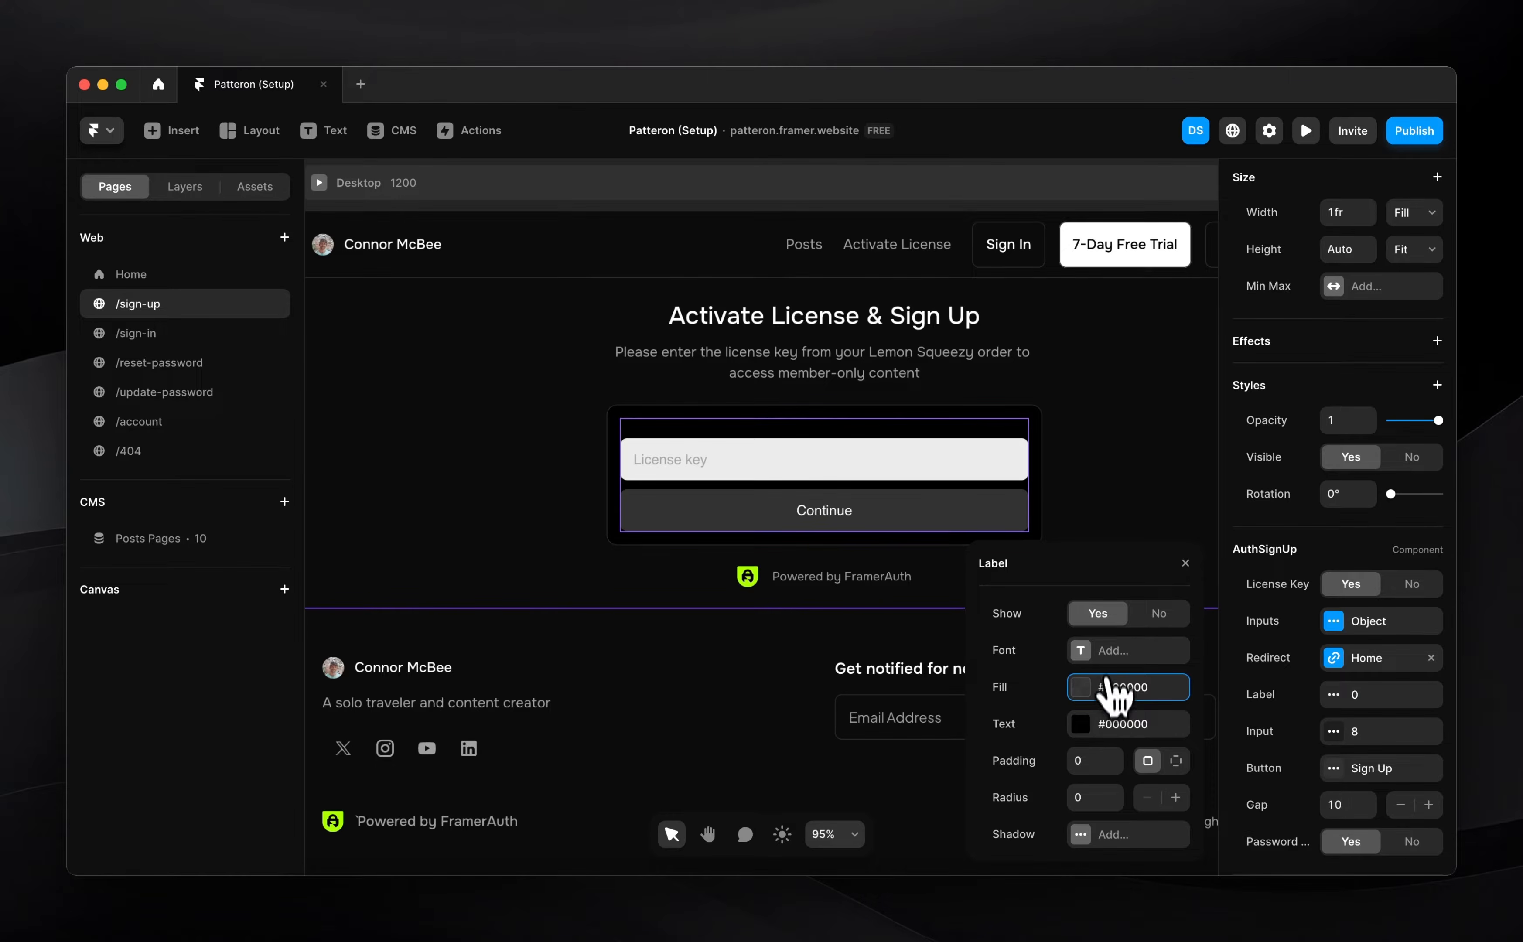
click(1105, 652)
click(1101, 622)
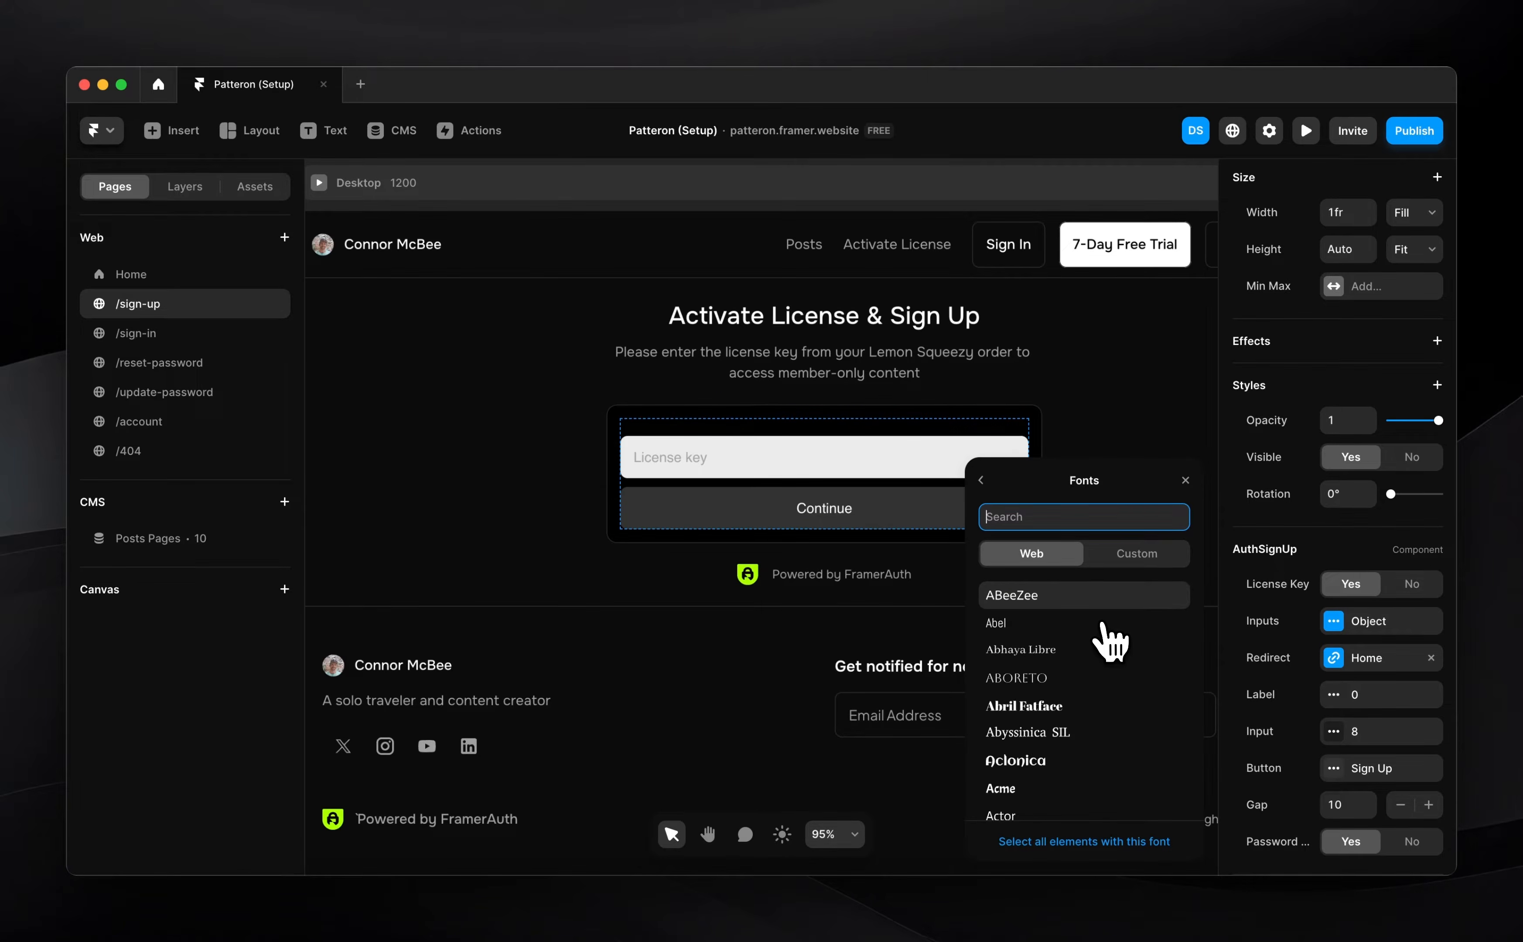
text(onest)
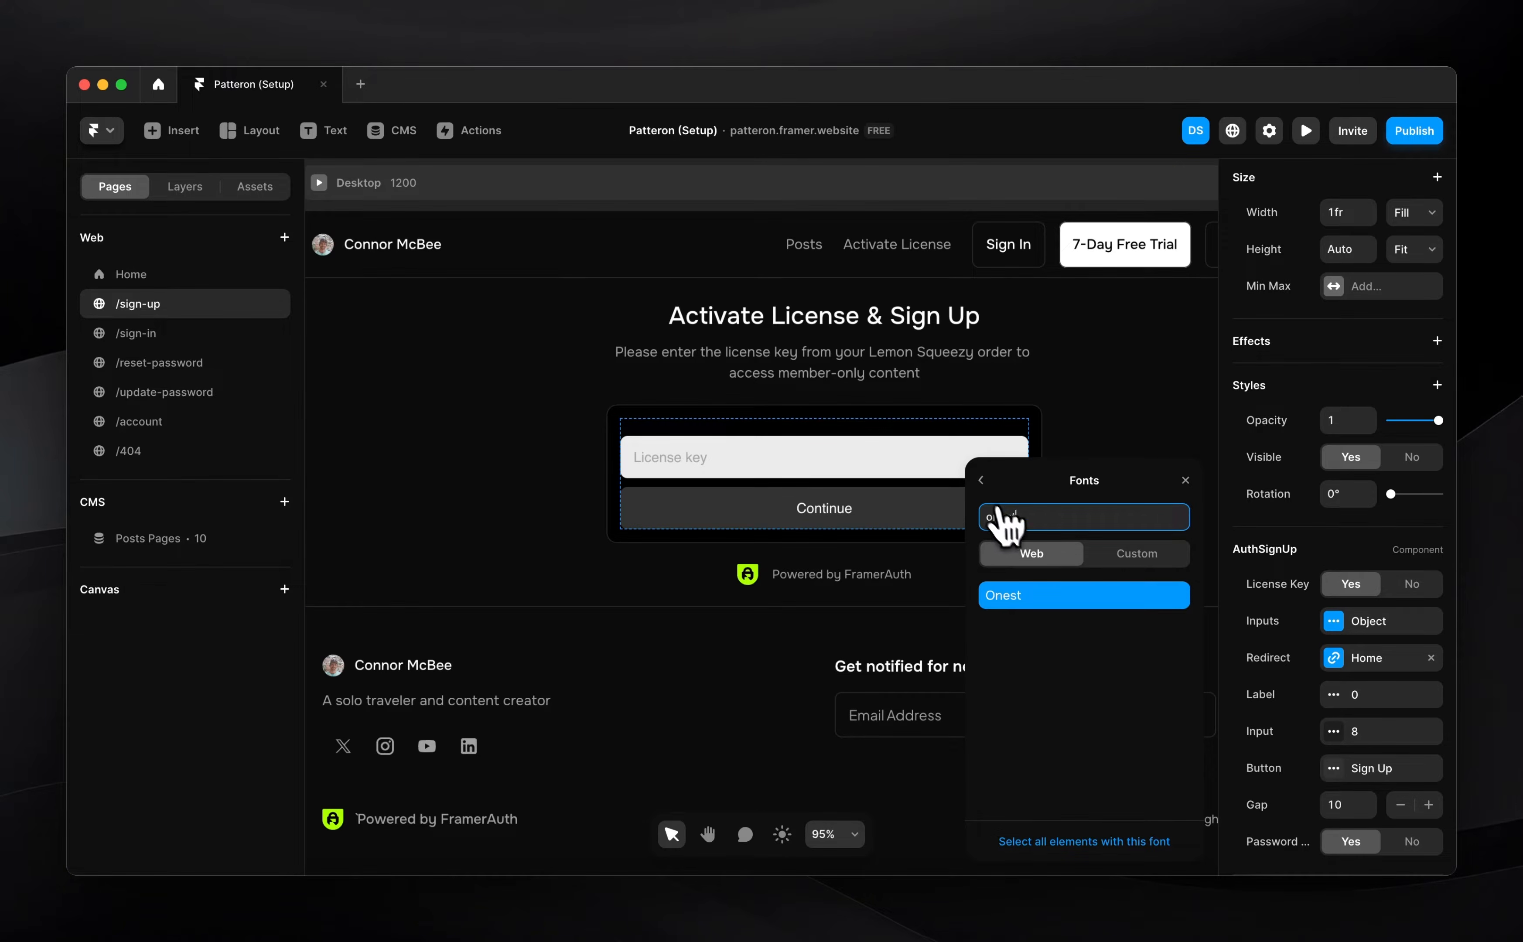
key(Return)
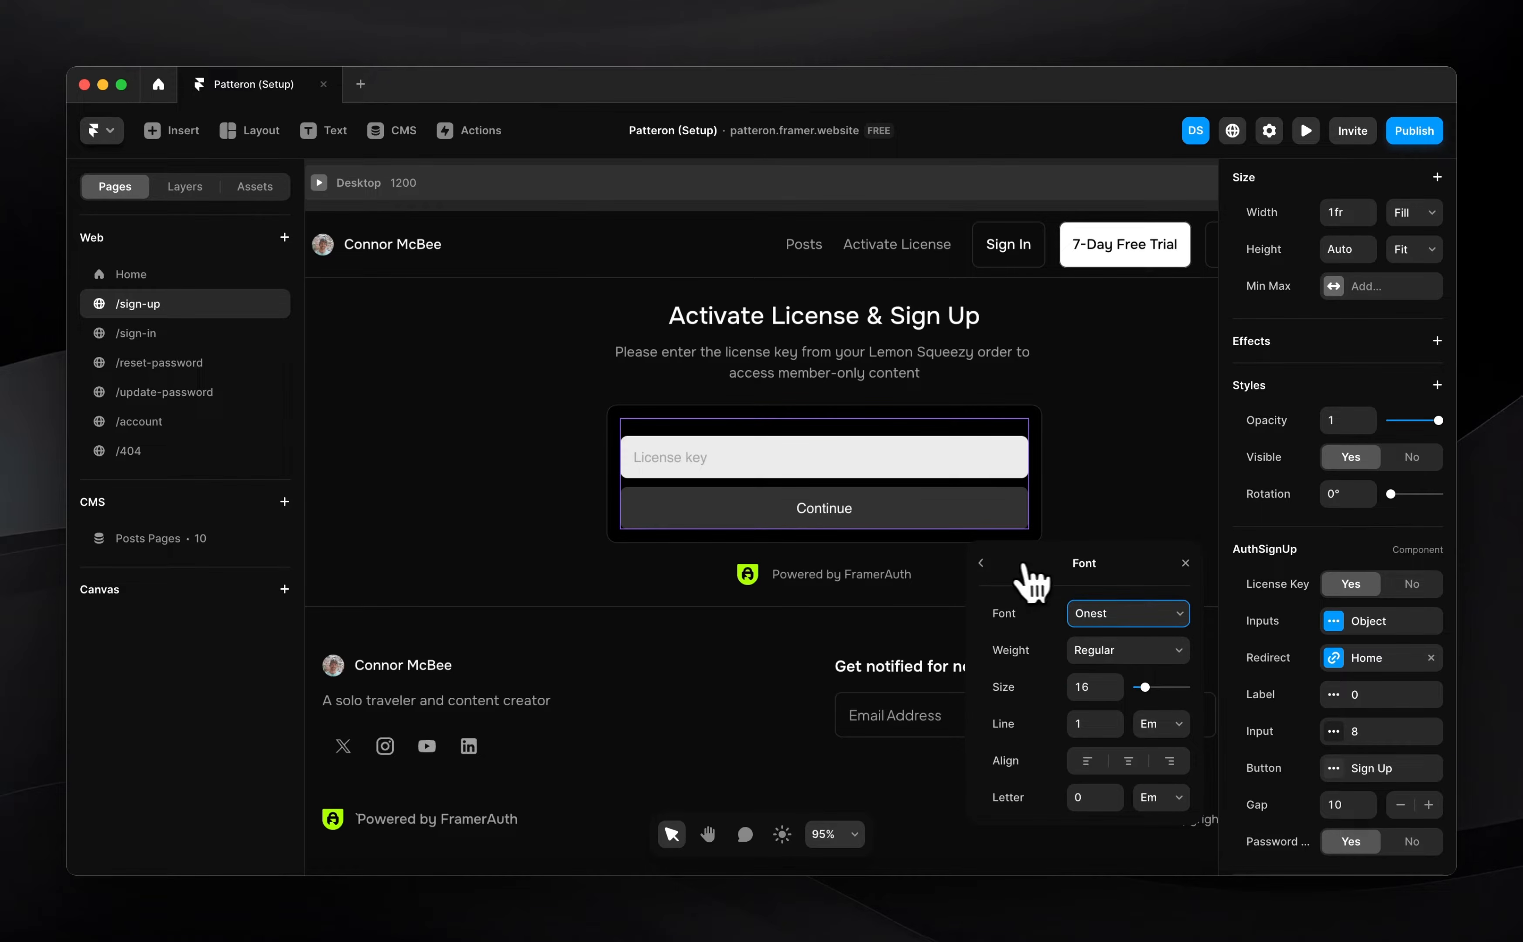
click(981, 563)
Give labels a transparent Contrast 1 background, Contrast 1 text and 12 bottom padding
click(1088, 687)
click(1041, 729)
click(1102, 521)
text(0)
key(Return)
click(982, 324)
click(1088, 723)
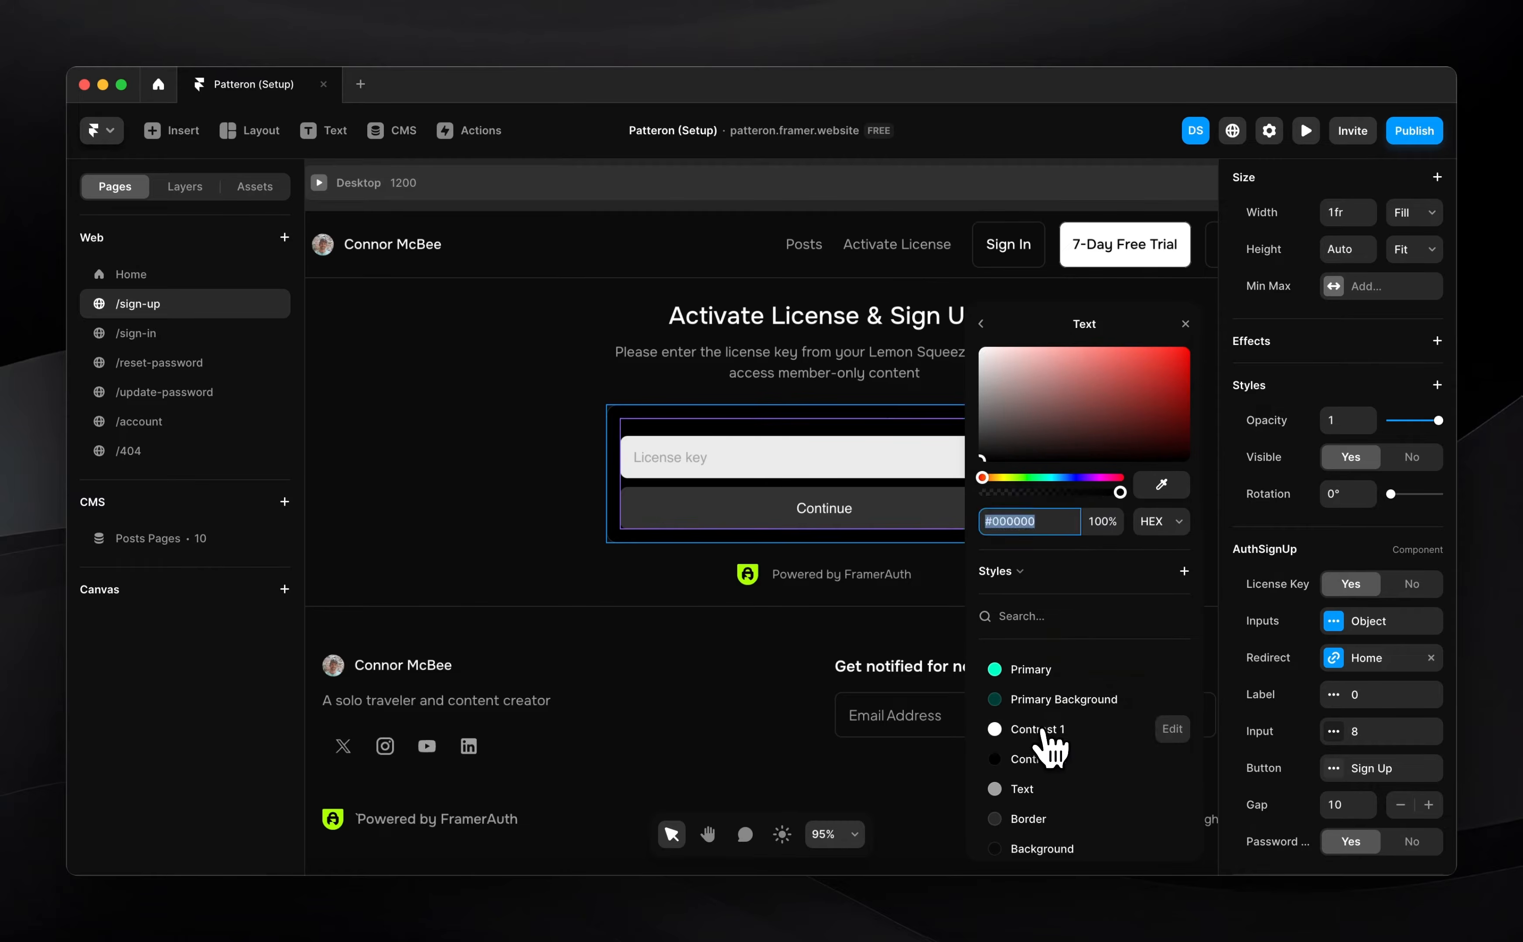
click(1043, 730)
click(982, 324)
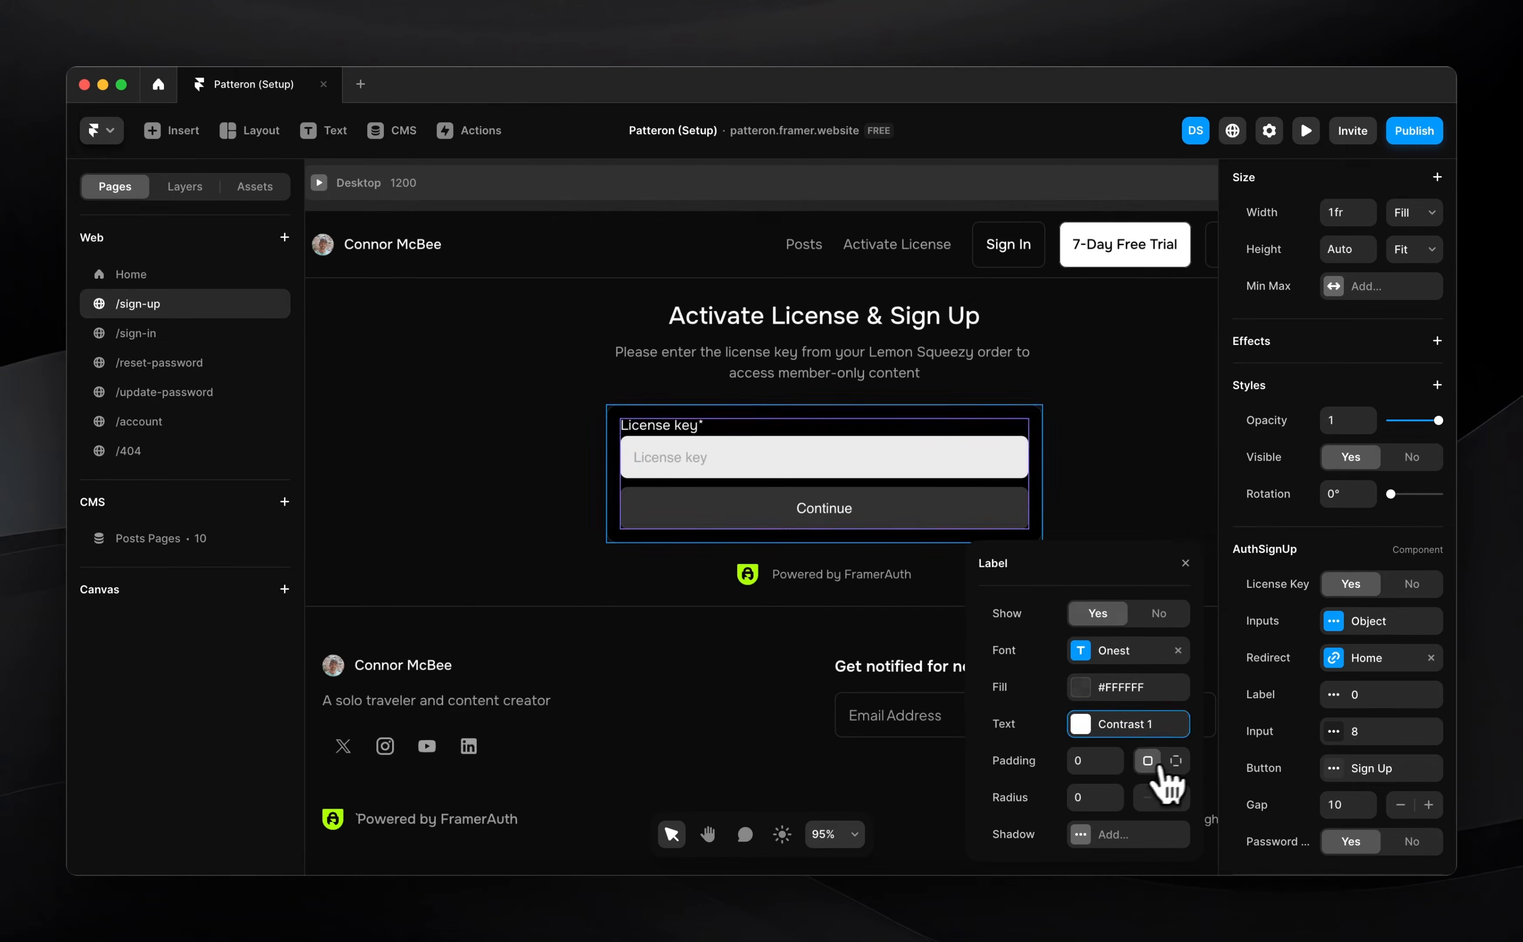
click(1172, 760)
click(1145, 748)
text(12)
key(Return)
Style the input fields with a Border fill and Contrast 1 text
click(1025, 820)
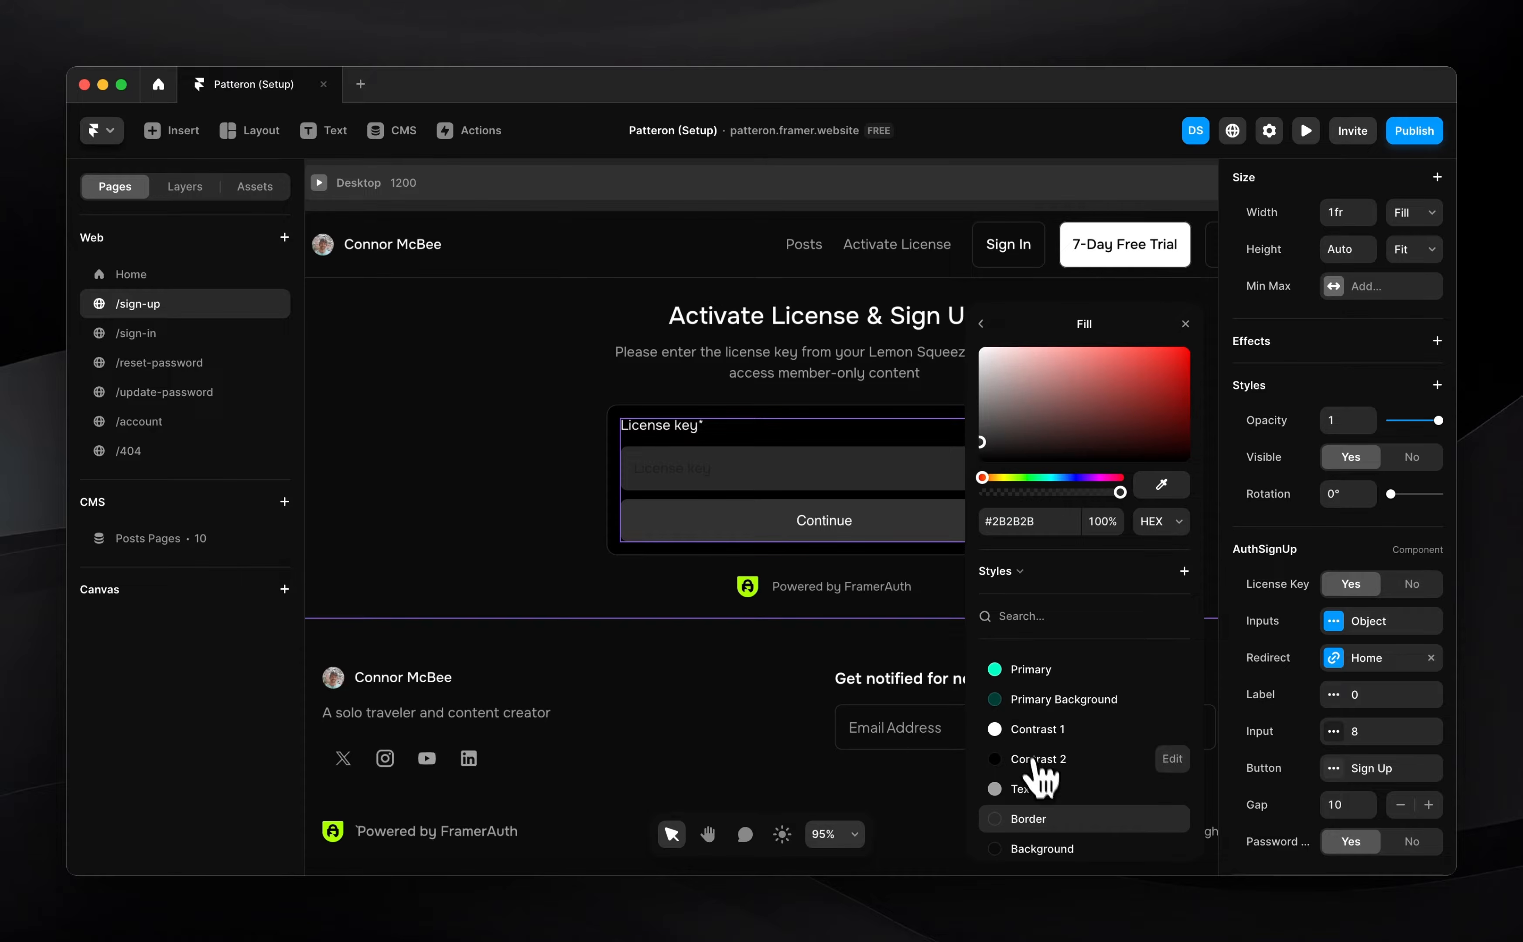
click(981, 324)
click(1116, 616)
click(1039, 729)
click(982, 324)
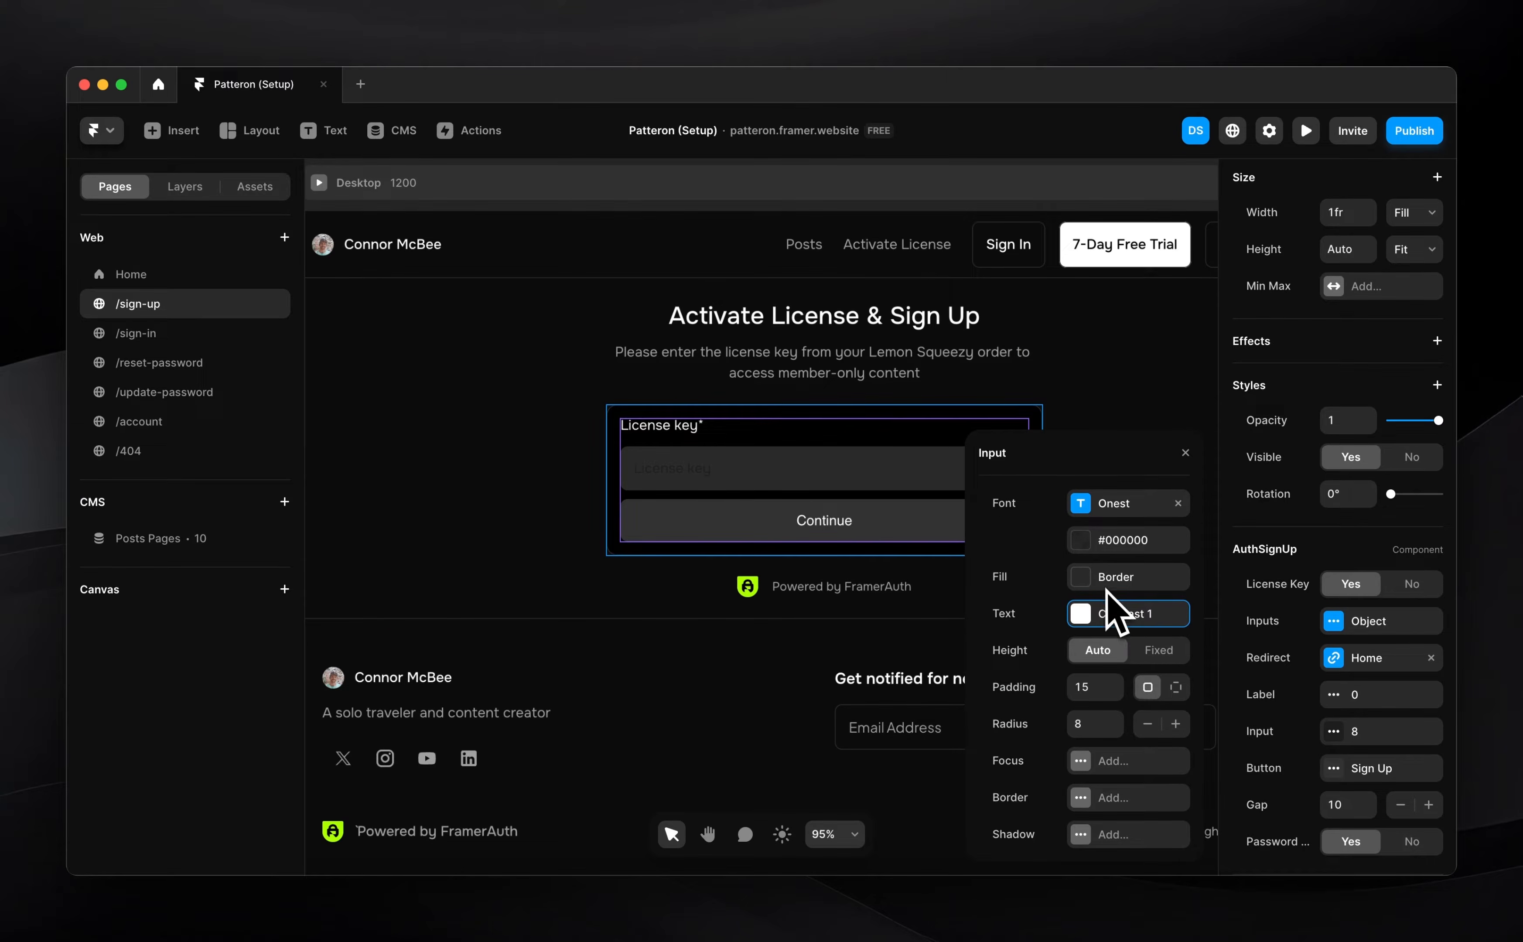
click(1116, 616)
Make the Continue button Contrast 1 white and set the form gap to 16
click(981, 324)
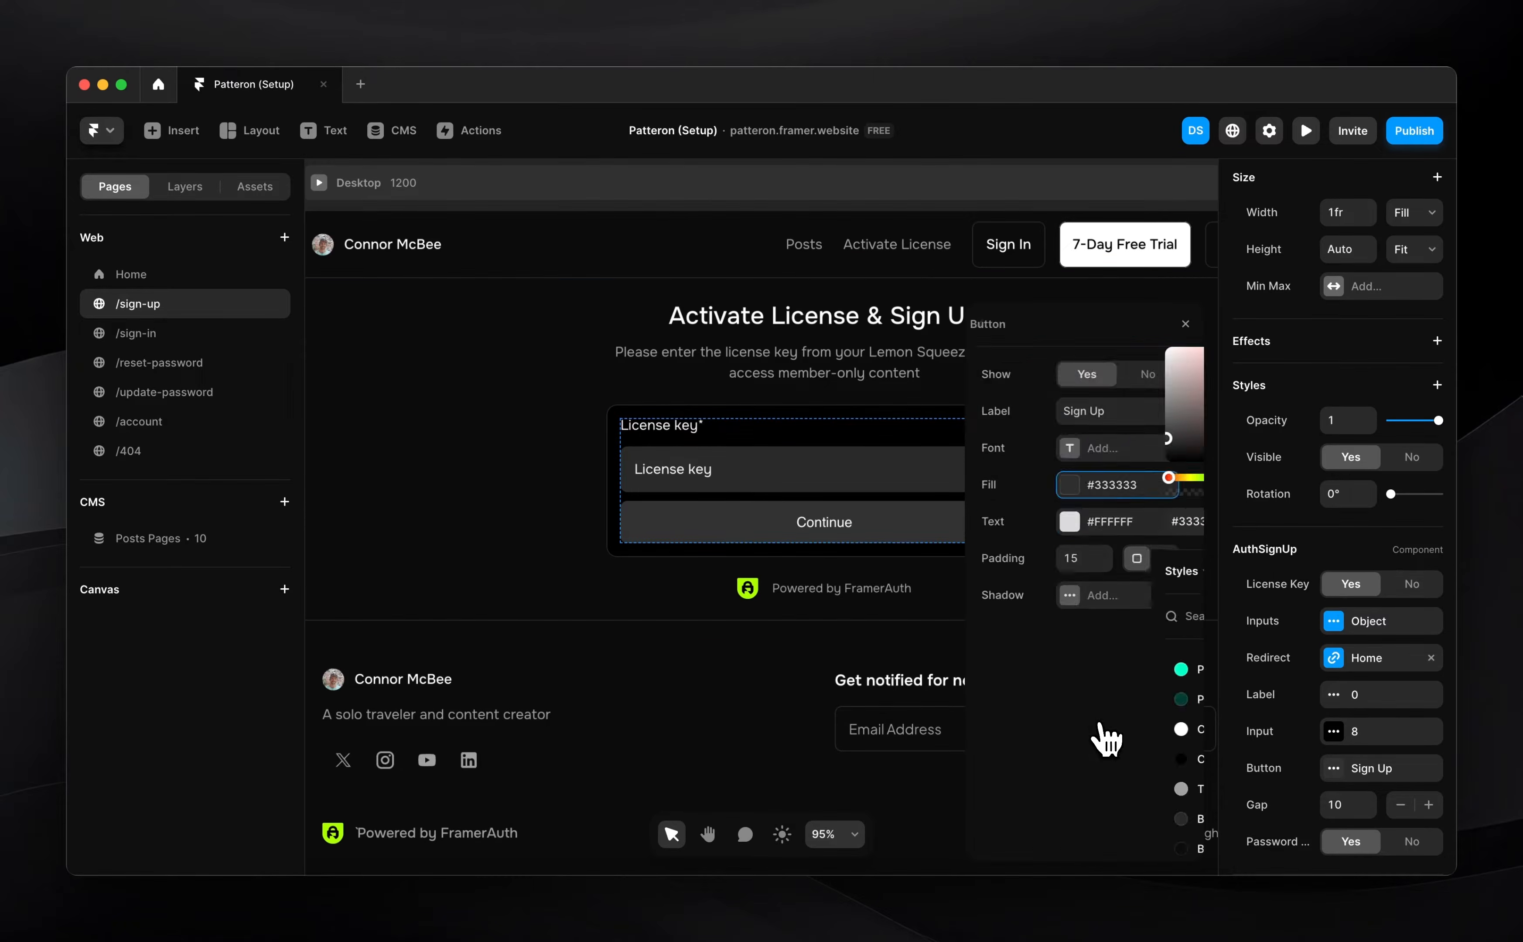
click(1034, 729)
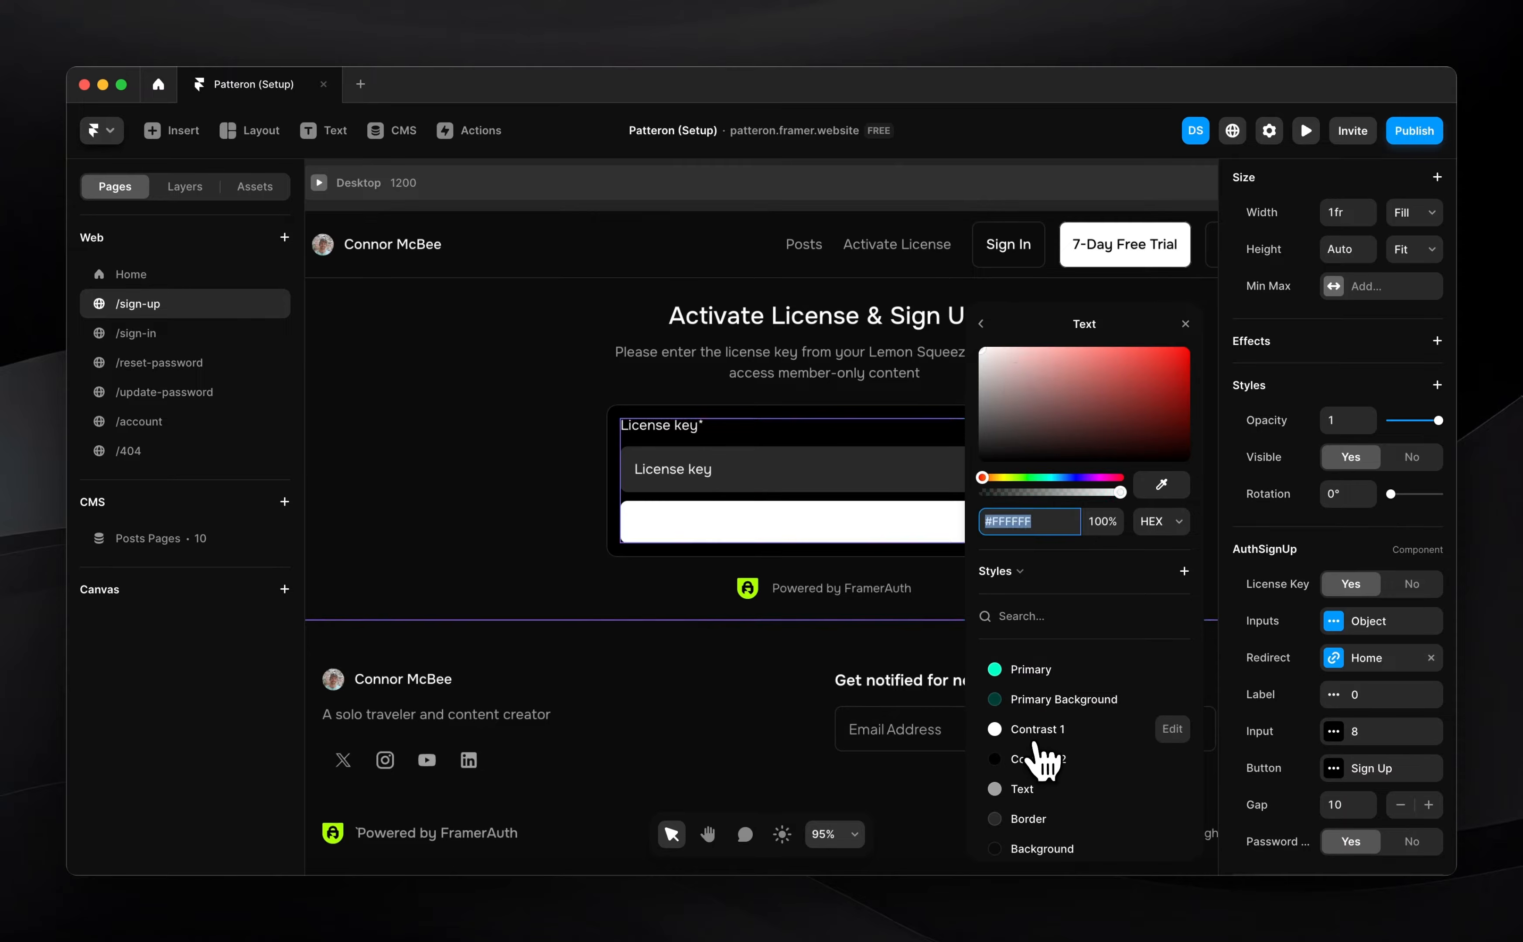
click(981, 324)
click(1088, 561)
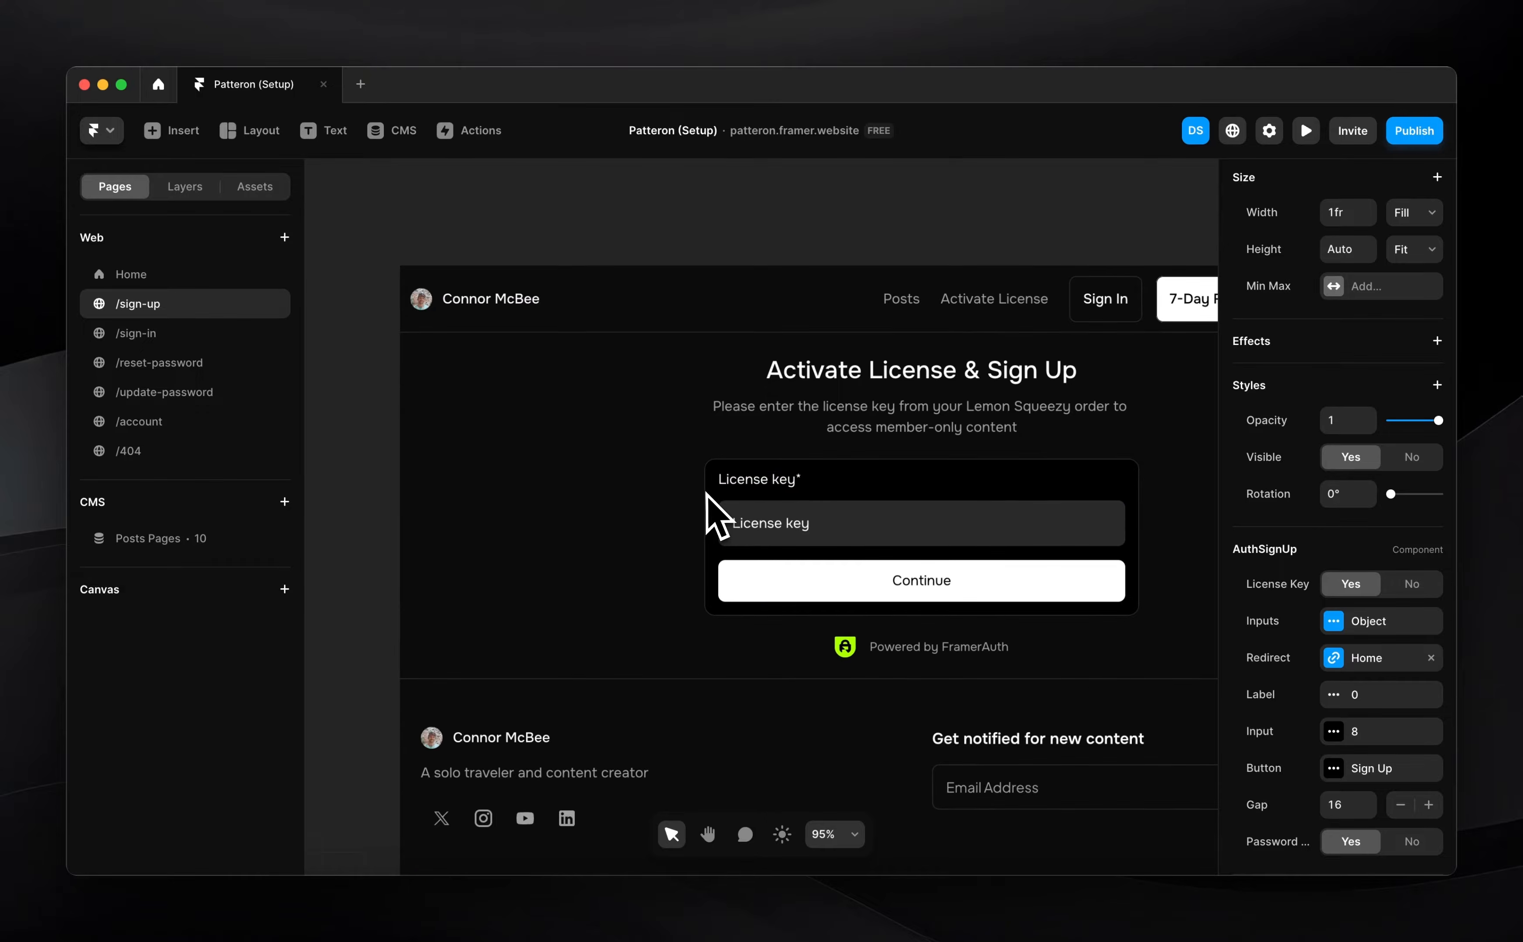
Set License Key and Password requirements to No on the AuthSignUp form
scroll(1368, 758, down, 1)
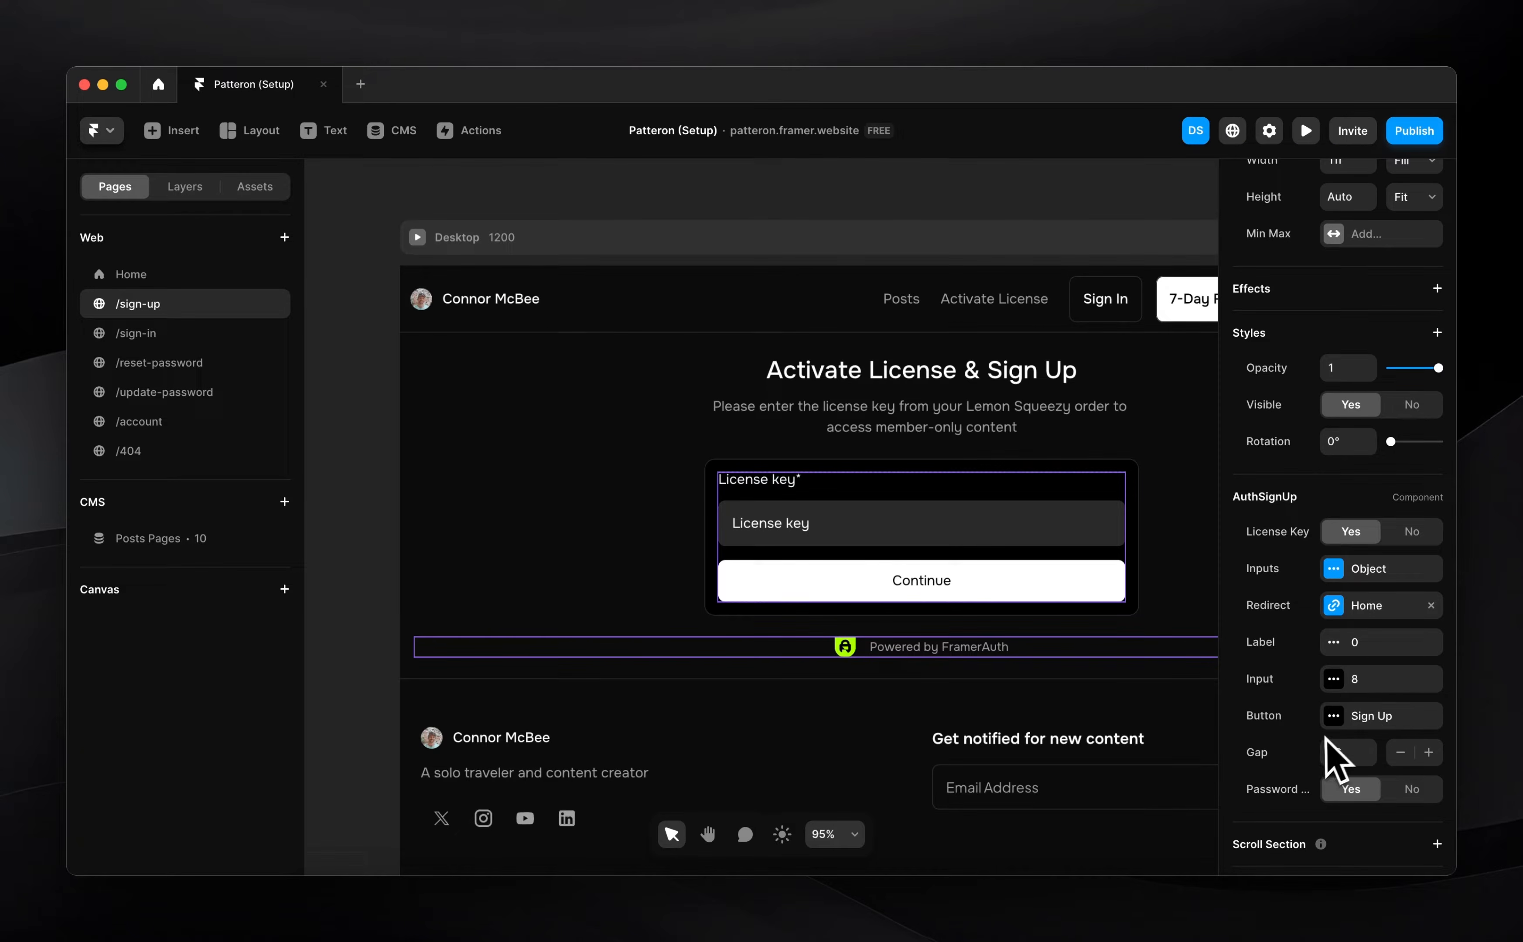
click(1411, 532)
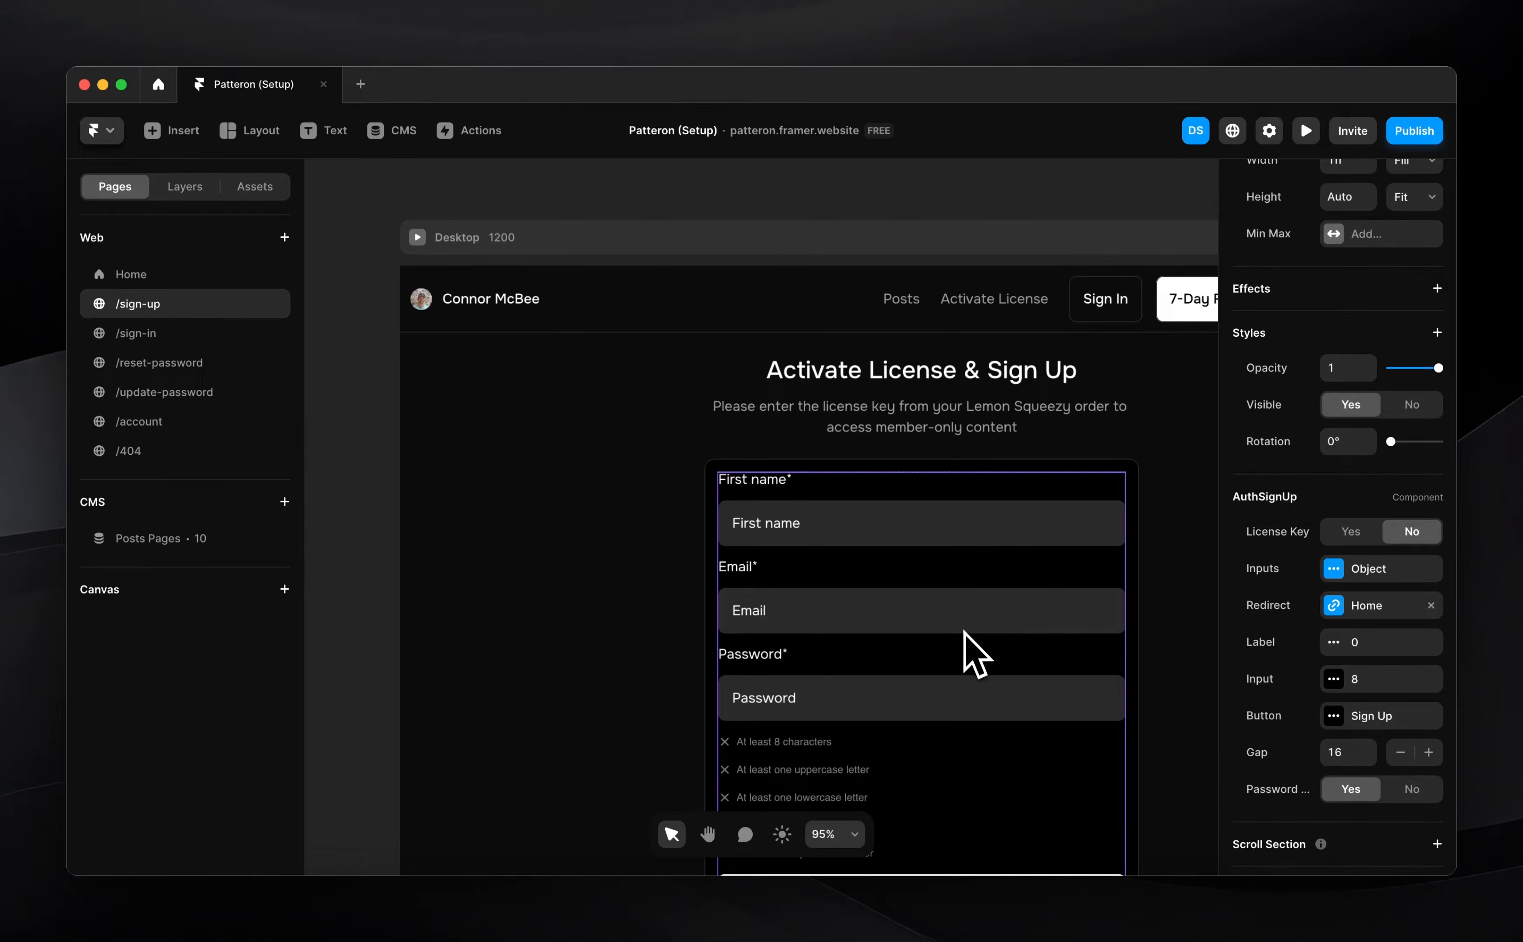
scroll(973, 646, down, 3)
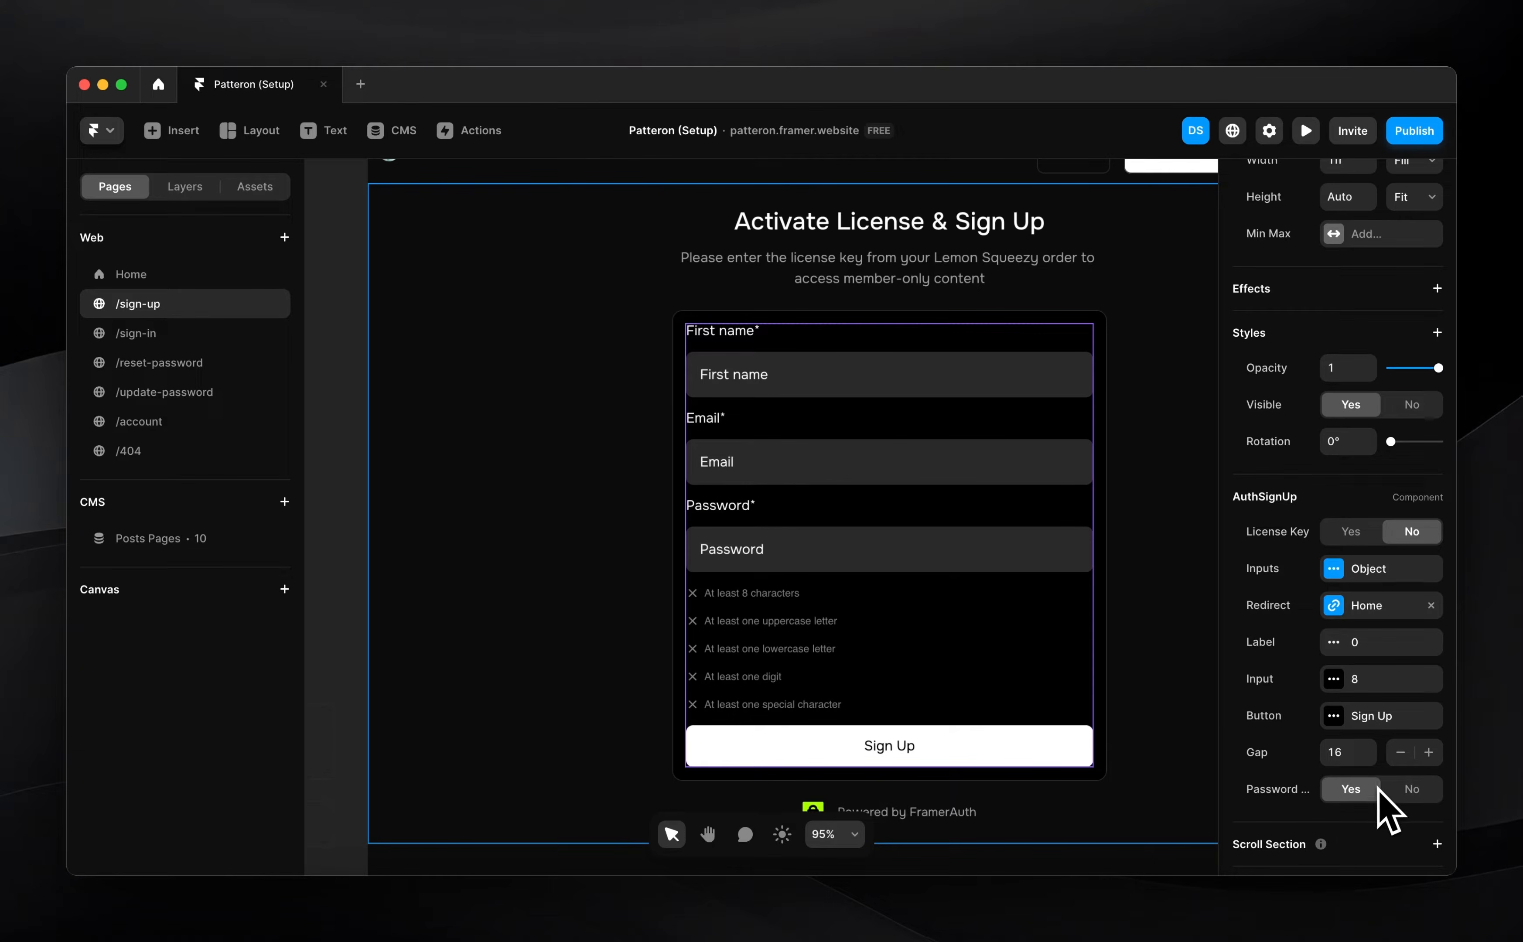
click(1412, 790)
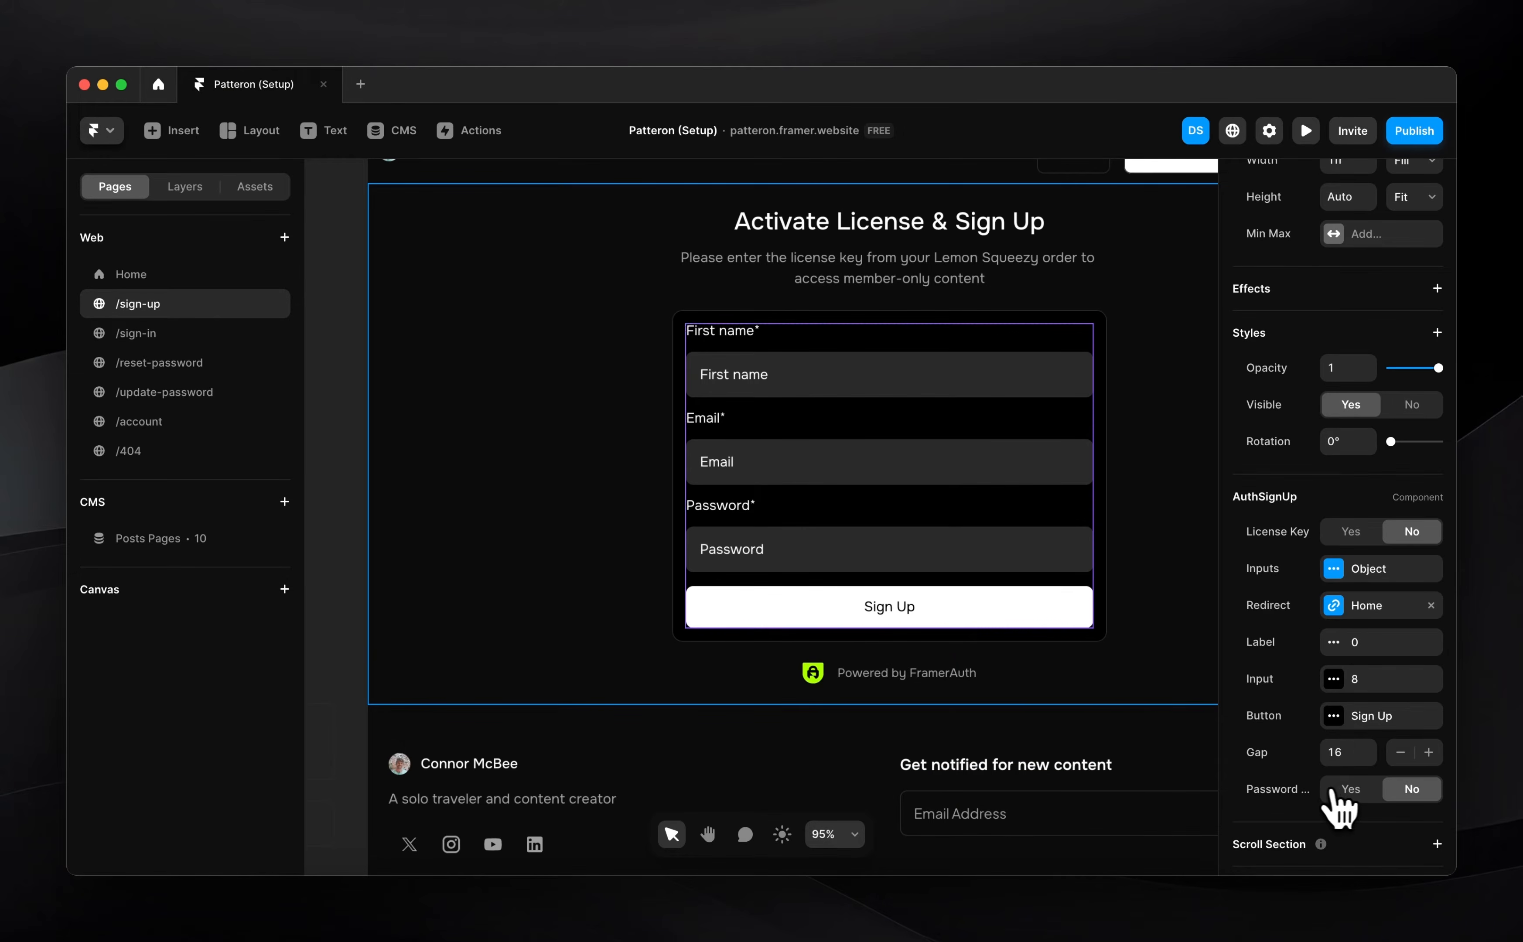
scroll(932, 571, down, 3)
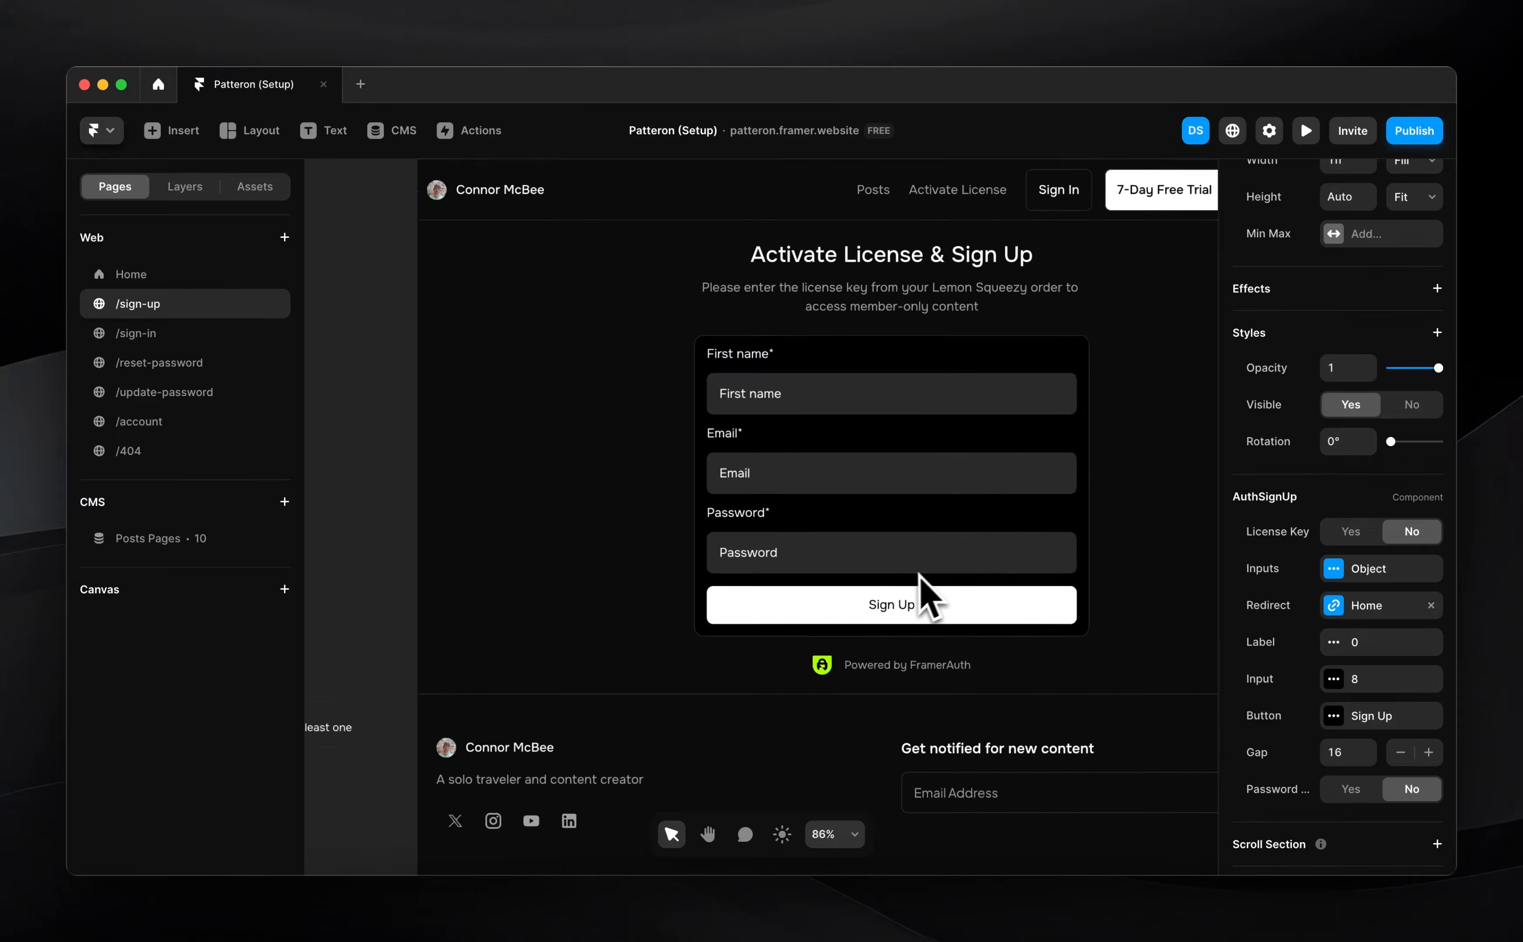
scroll(913, 595, down, 3)
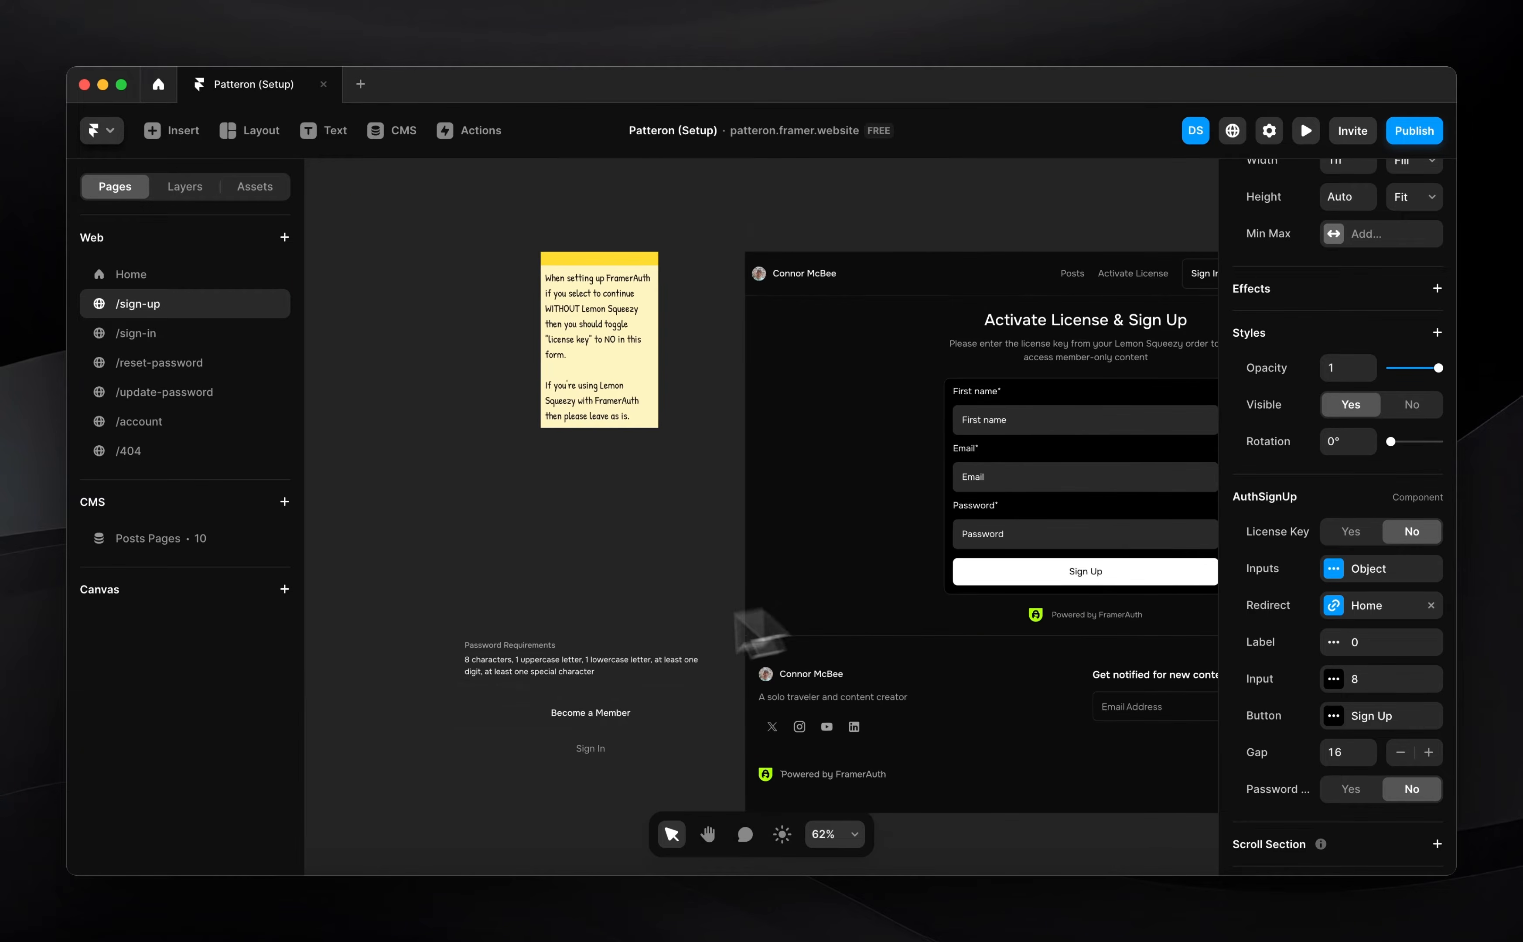
Move the password requirements note, Become a Member button and Sign In link into the form, with the note directly below Sign Up
click(479, 631)
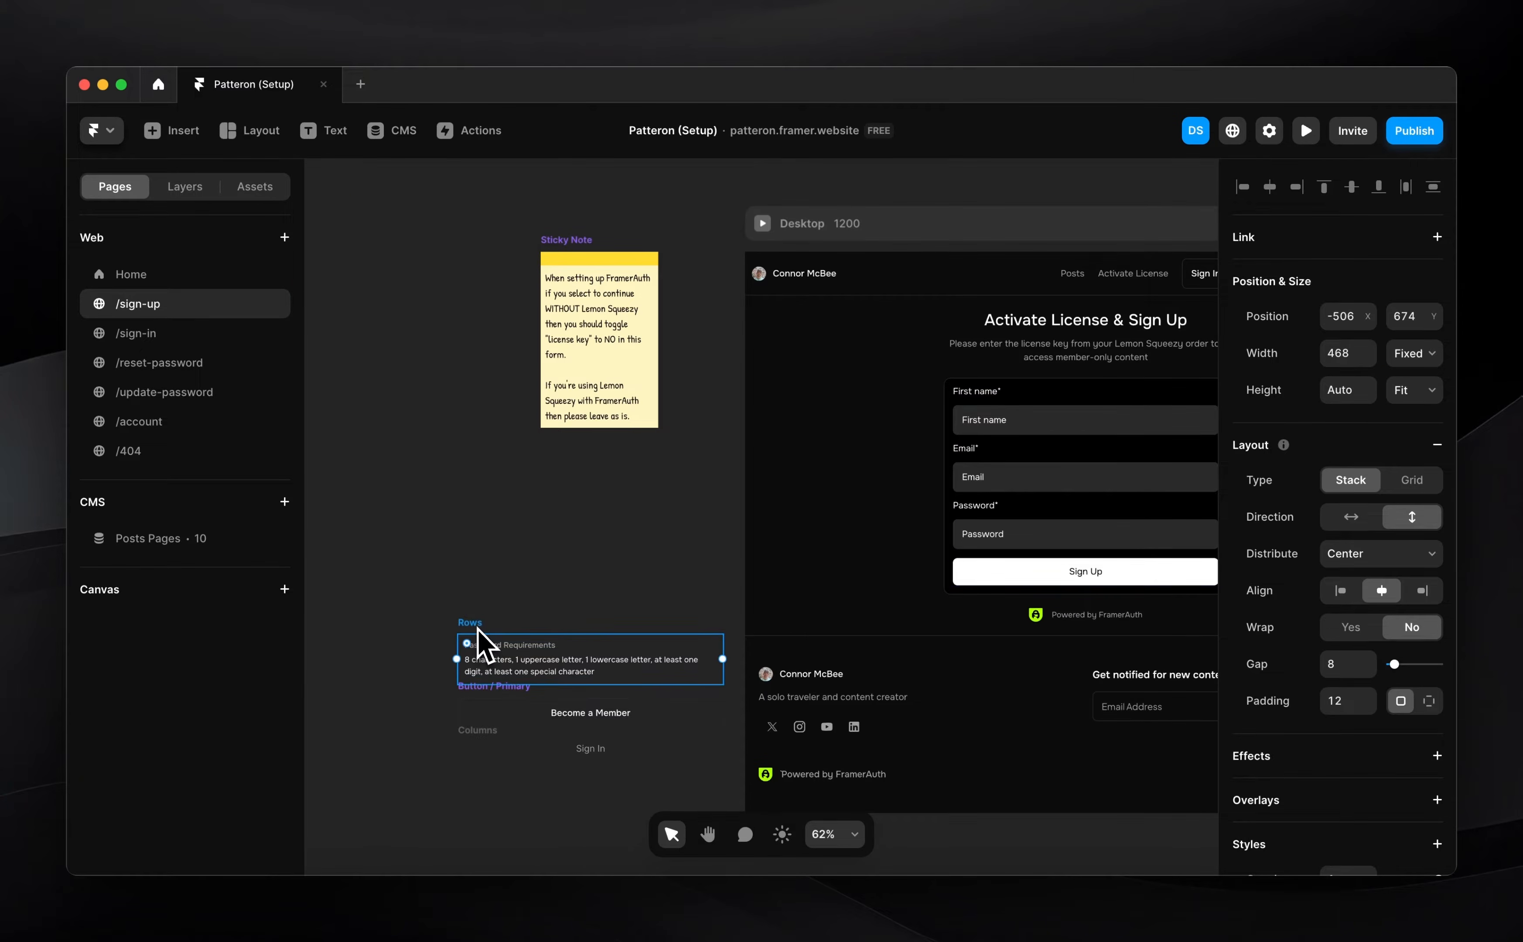
shift+click(477, 697)
shift+click(475, 735)
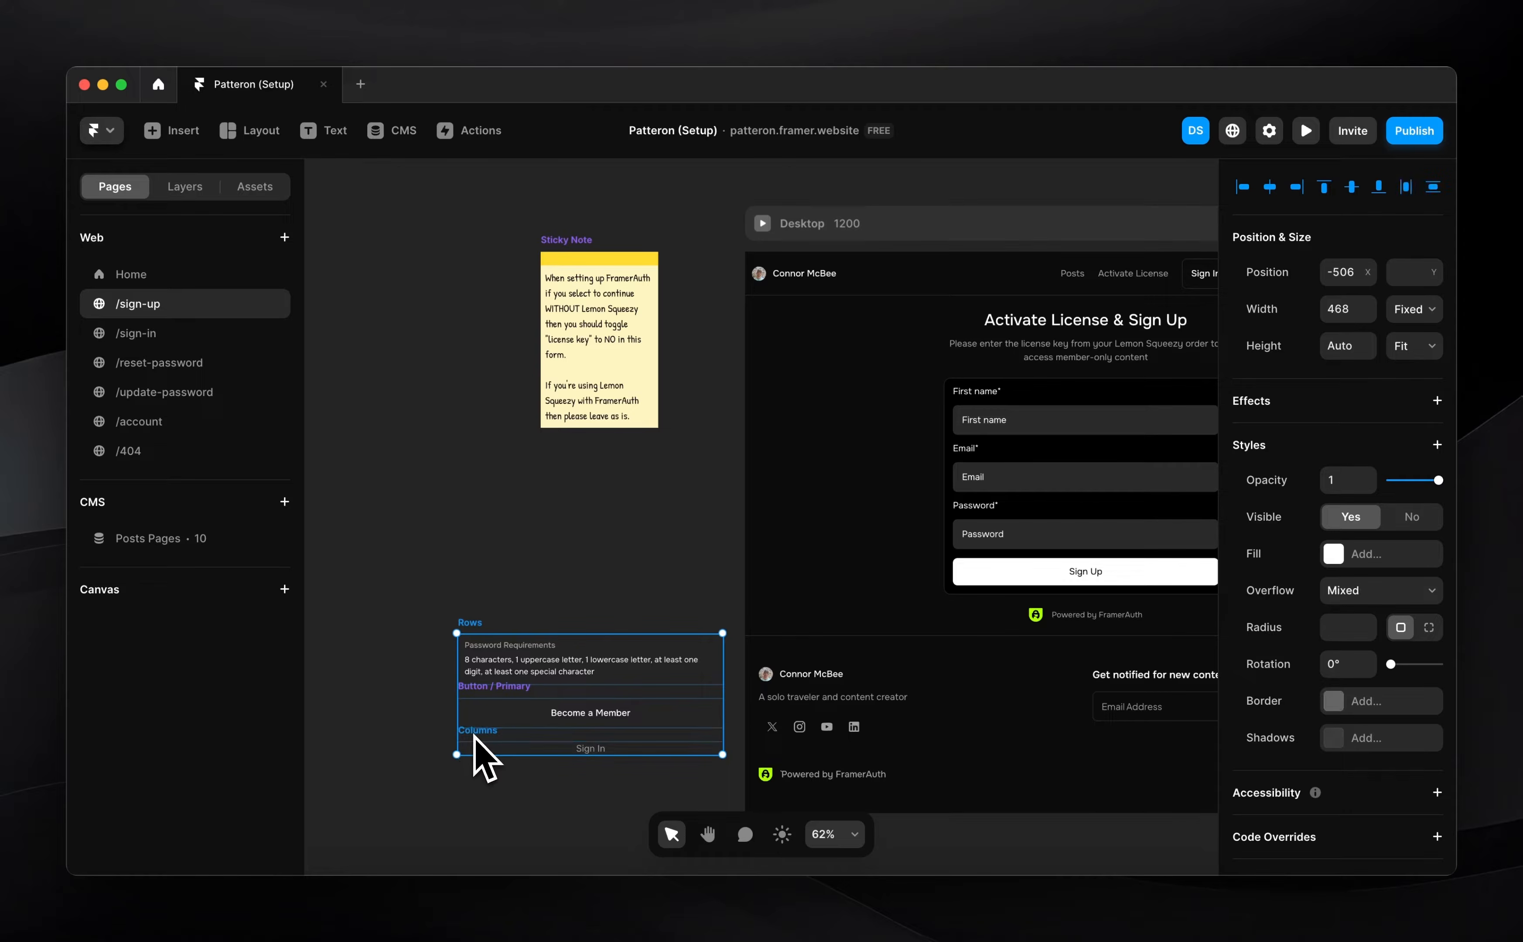
key(super+x)
key(super+v)
scroll(969, 690, up, 6)
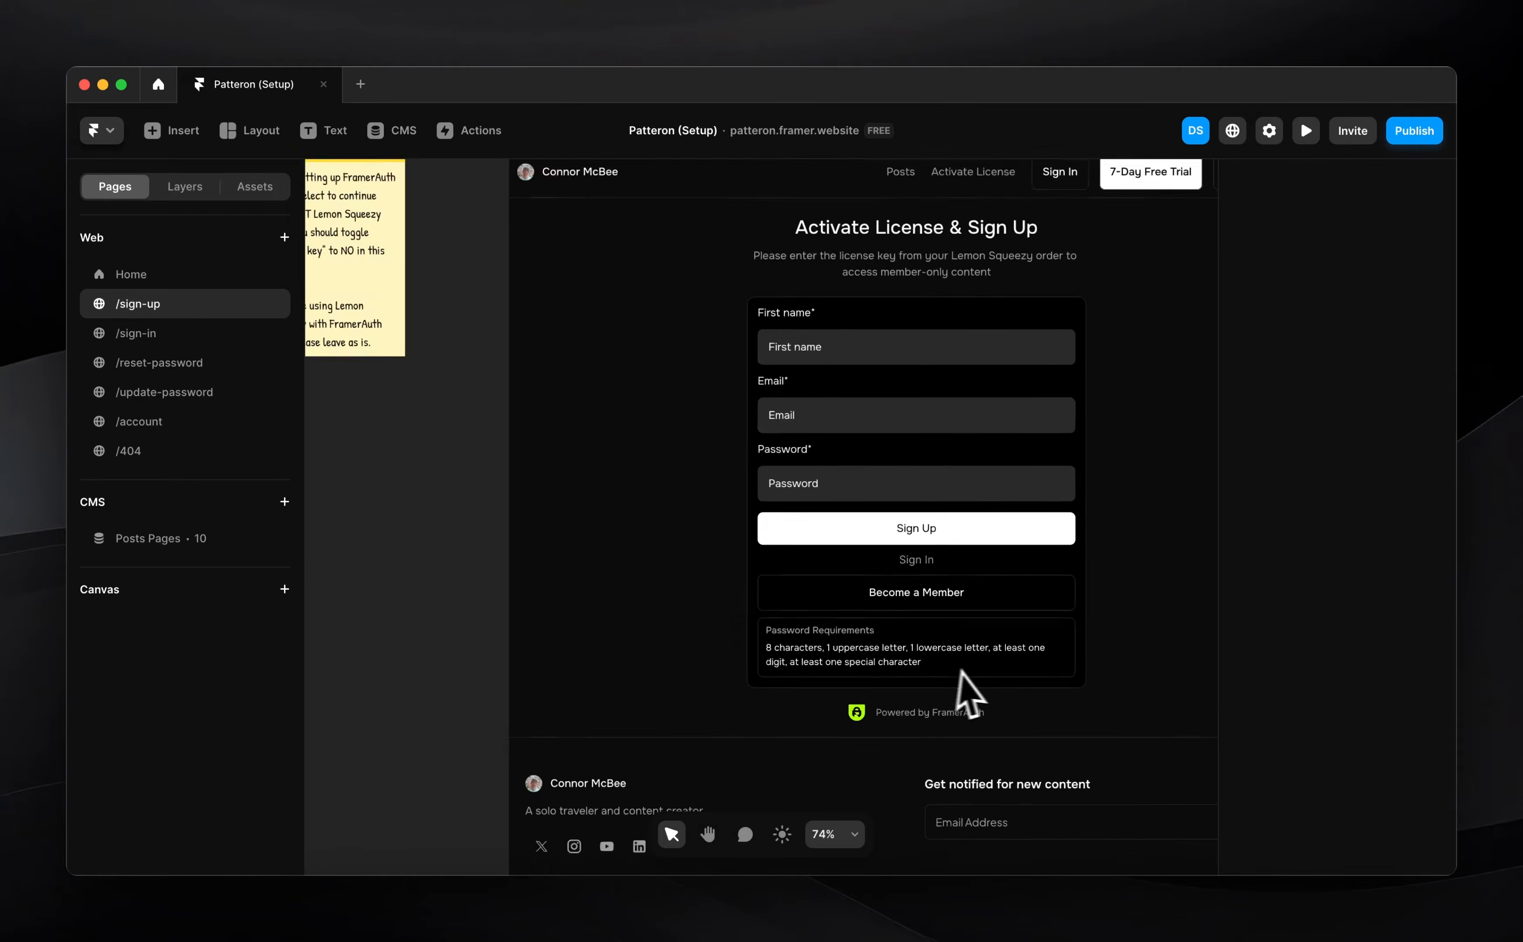
click(969, 626)
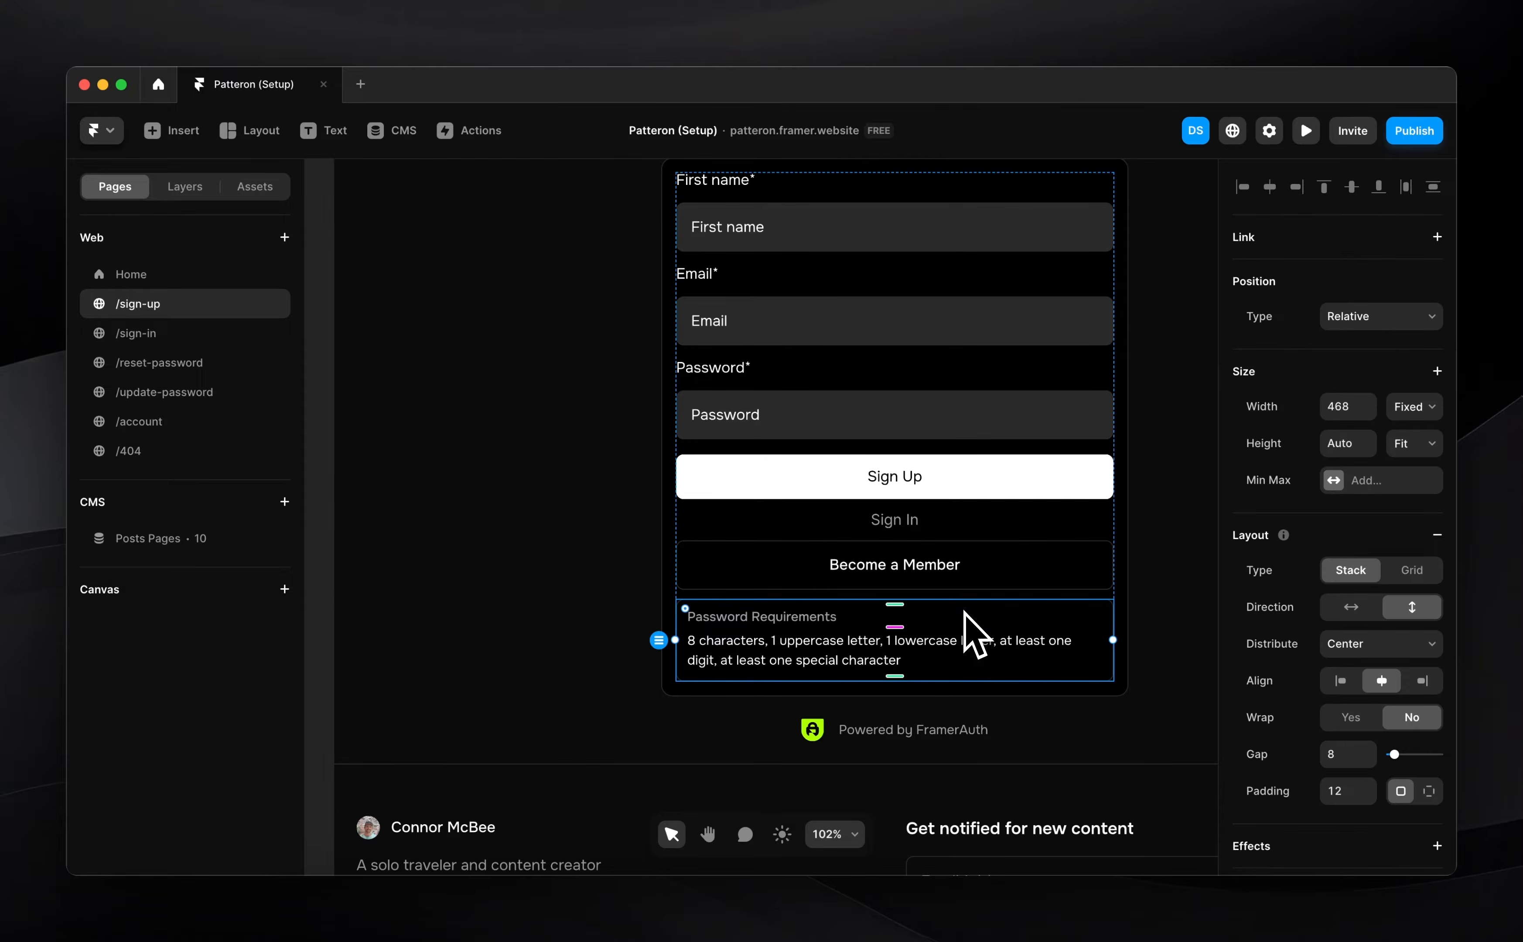
key(Up)
key(Up)
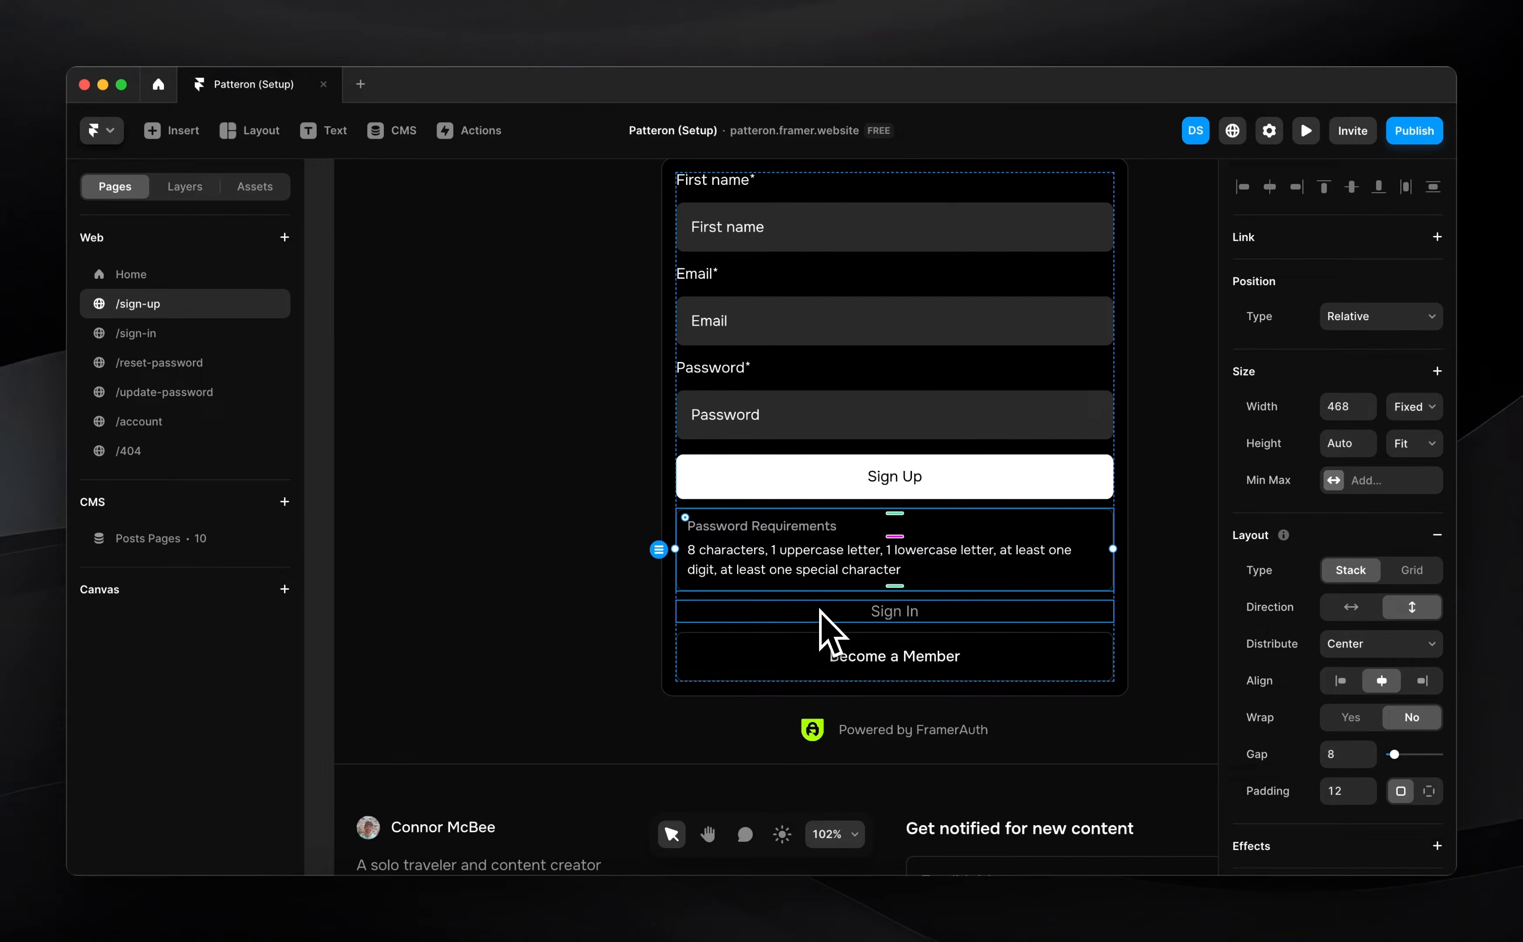
Set the sign-up form stack's gap to 16
click(792, 643)
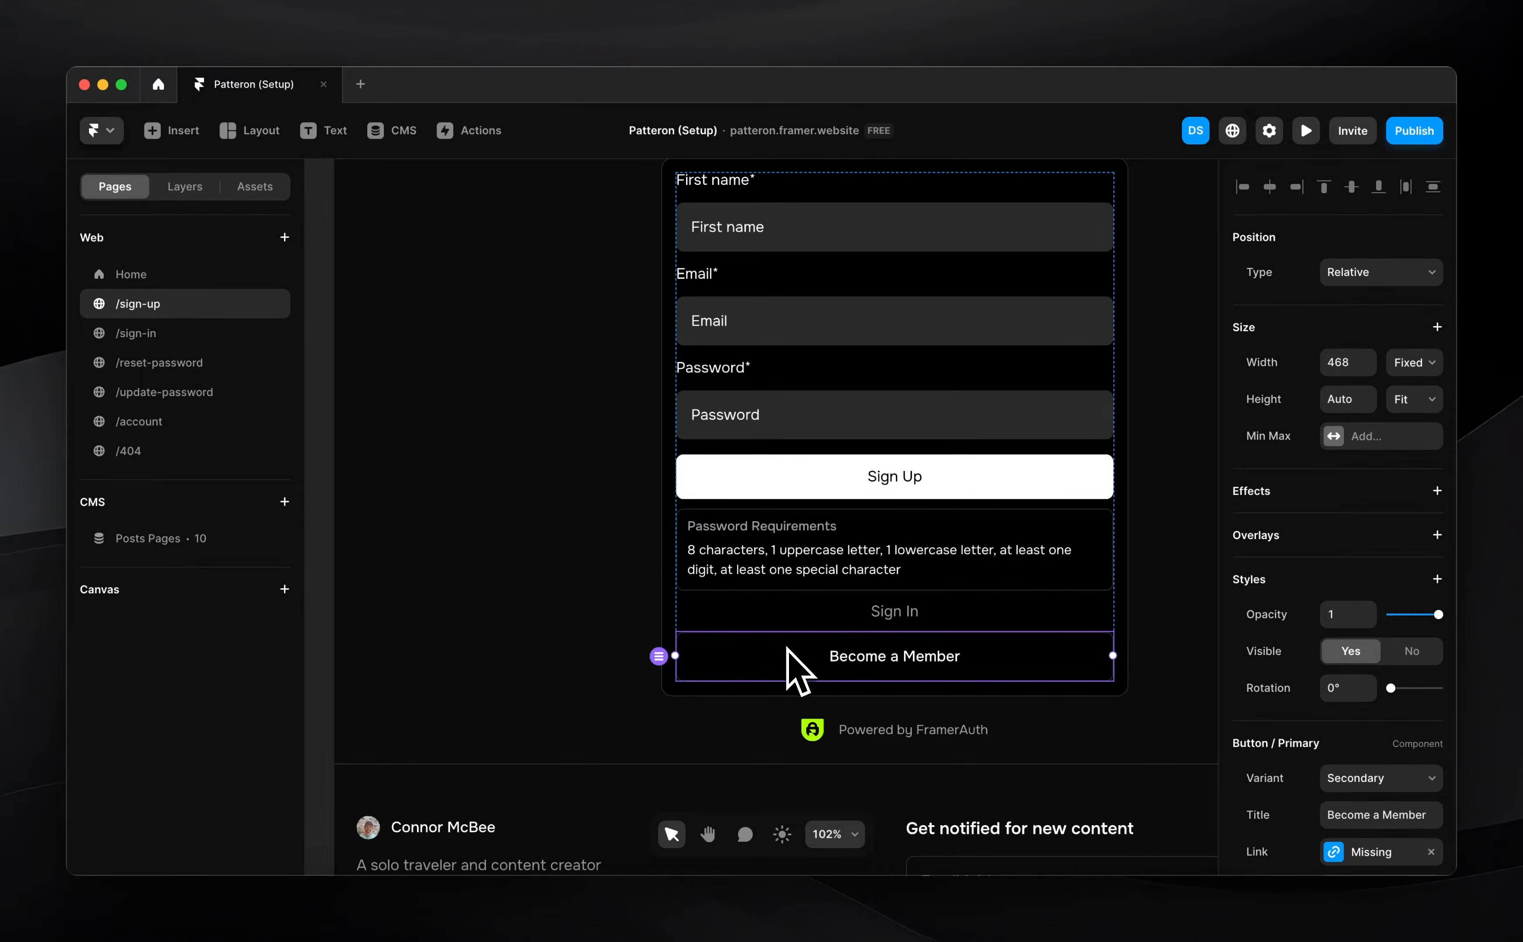
click(865, 614)
key(Escape)
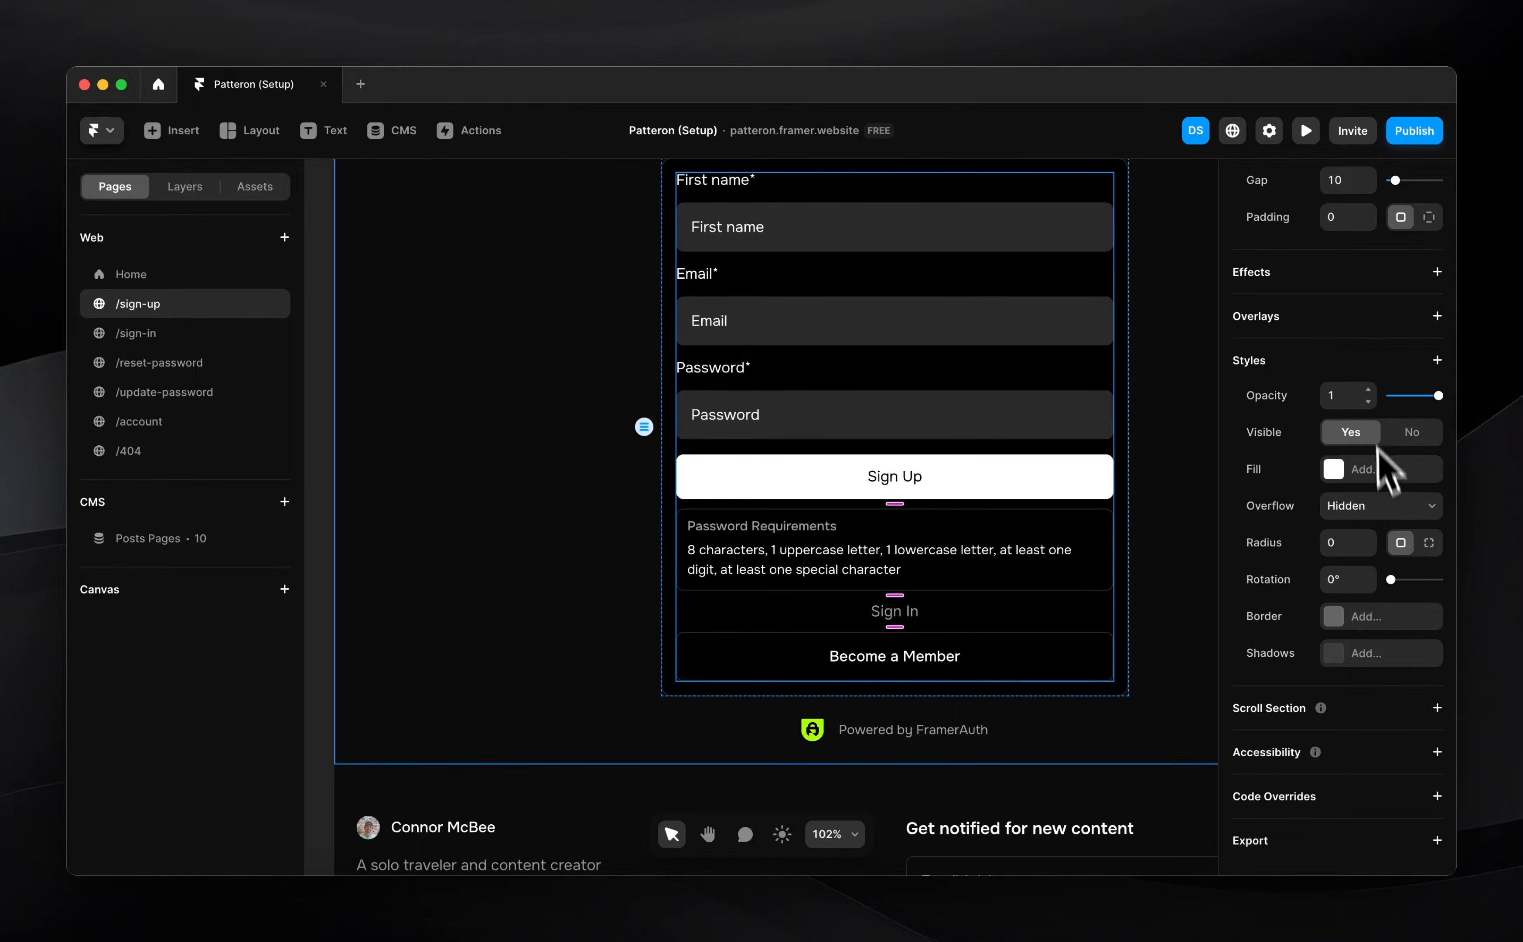
click(1343, 178)
text(16)
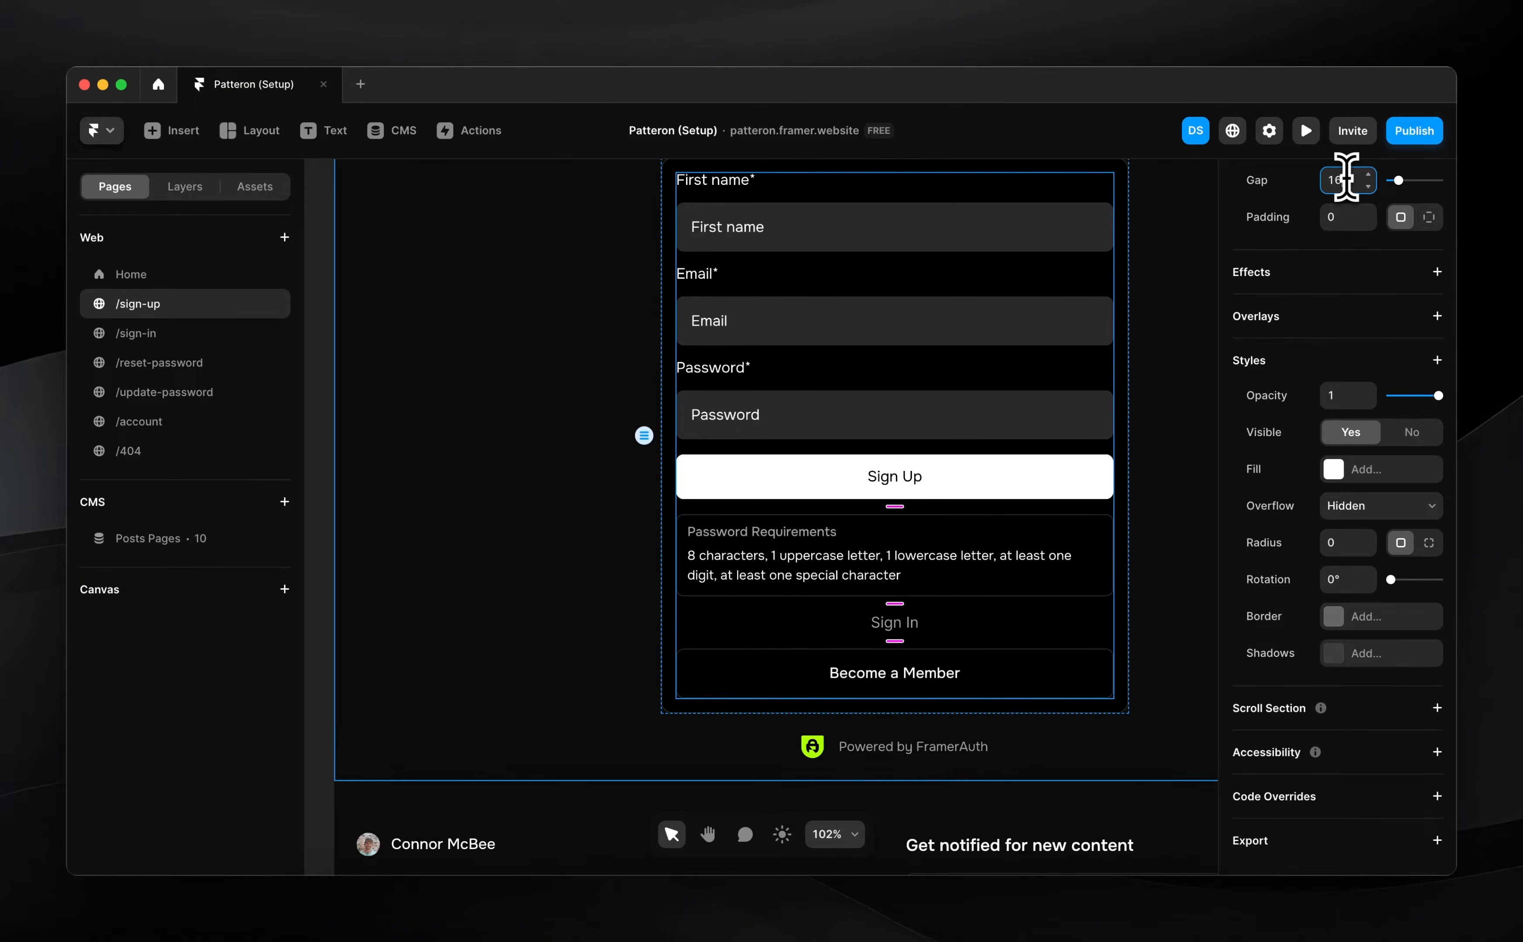
Preview the evenly spaced form and select the Sign In link
click(839, 621)
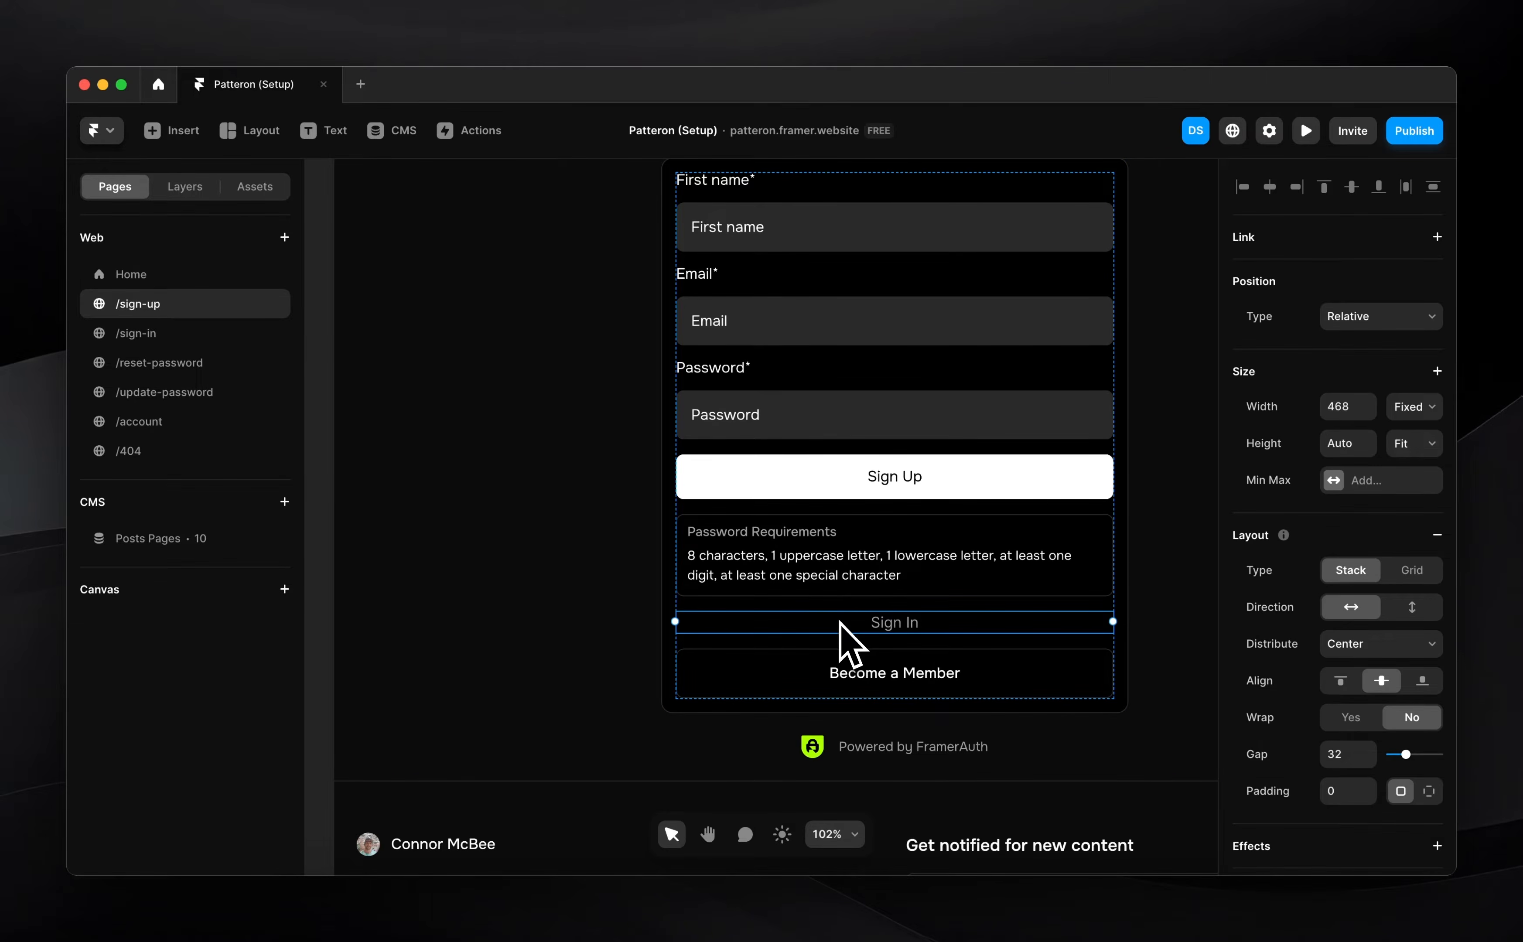
scroll(839, 622, down, 5)
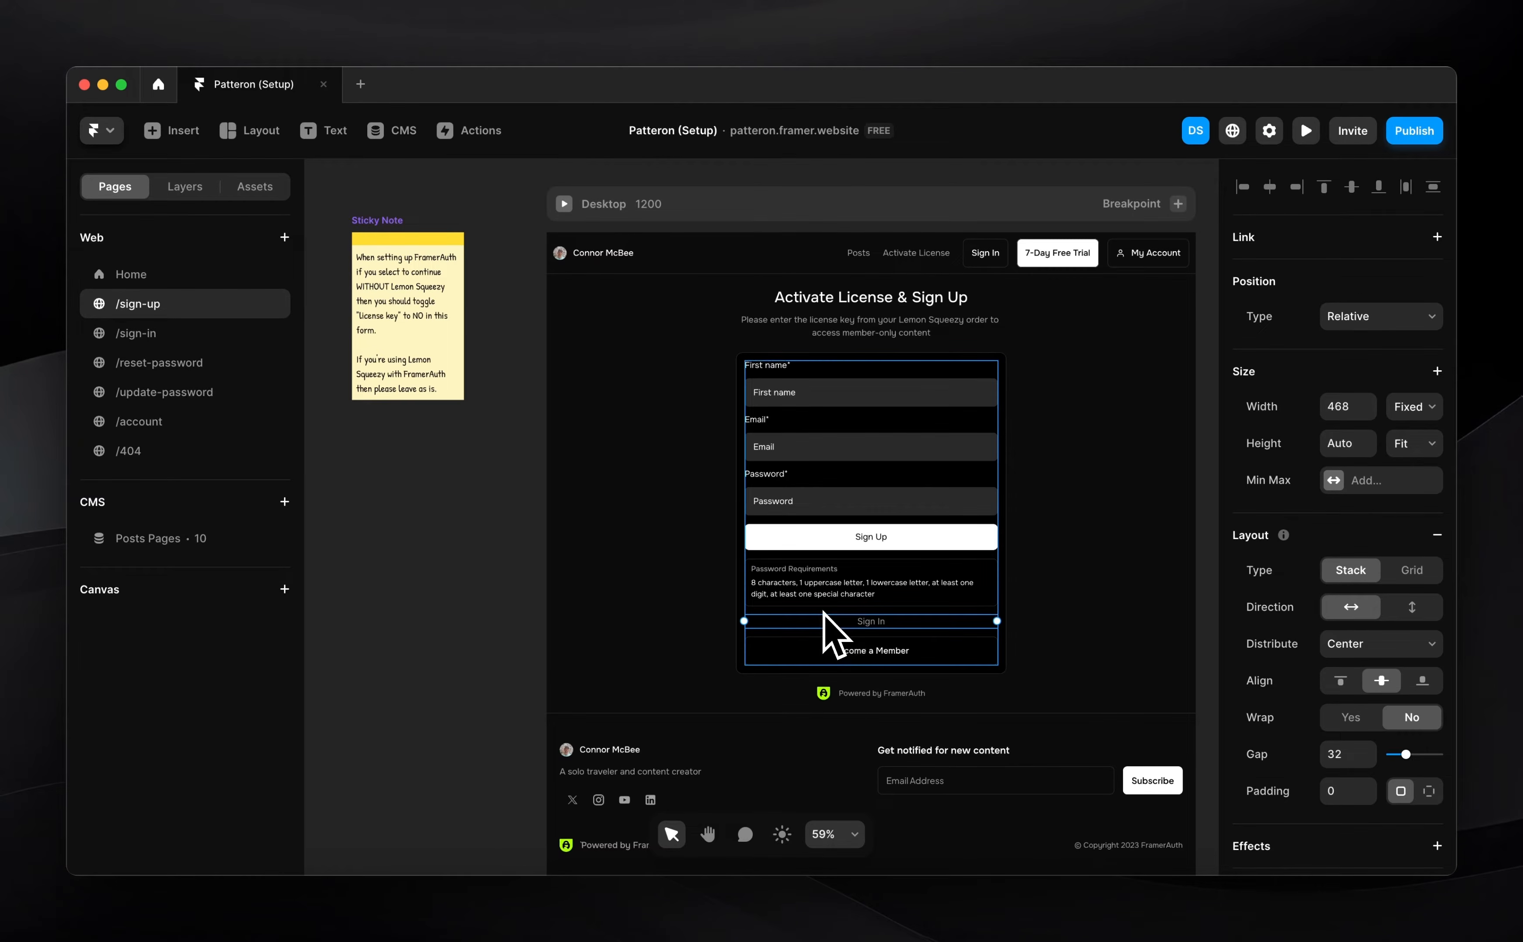
click(440, 638)
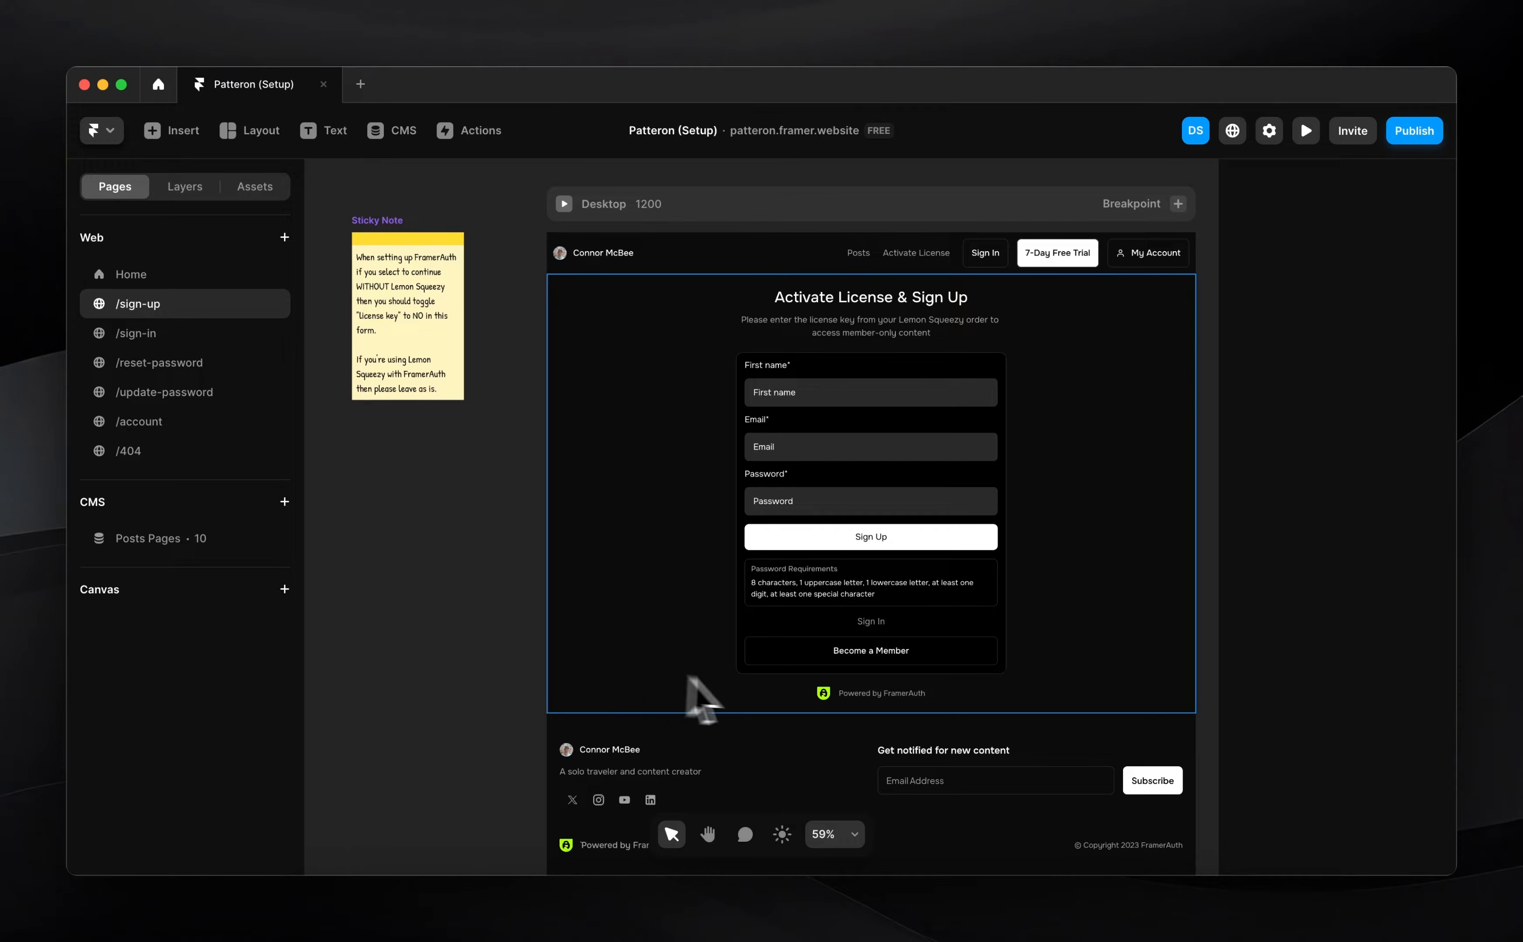
scroll(812, 691, up, 2)
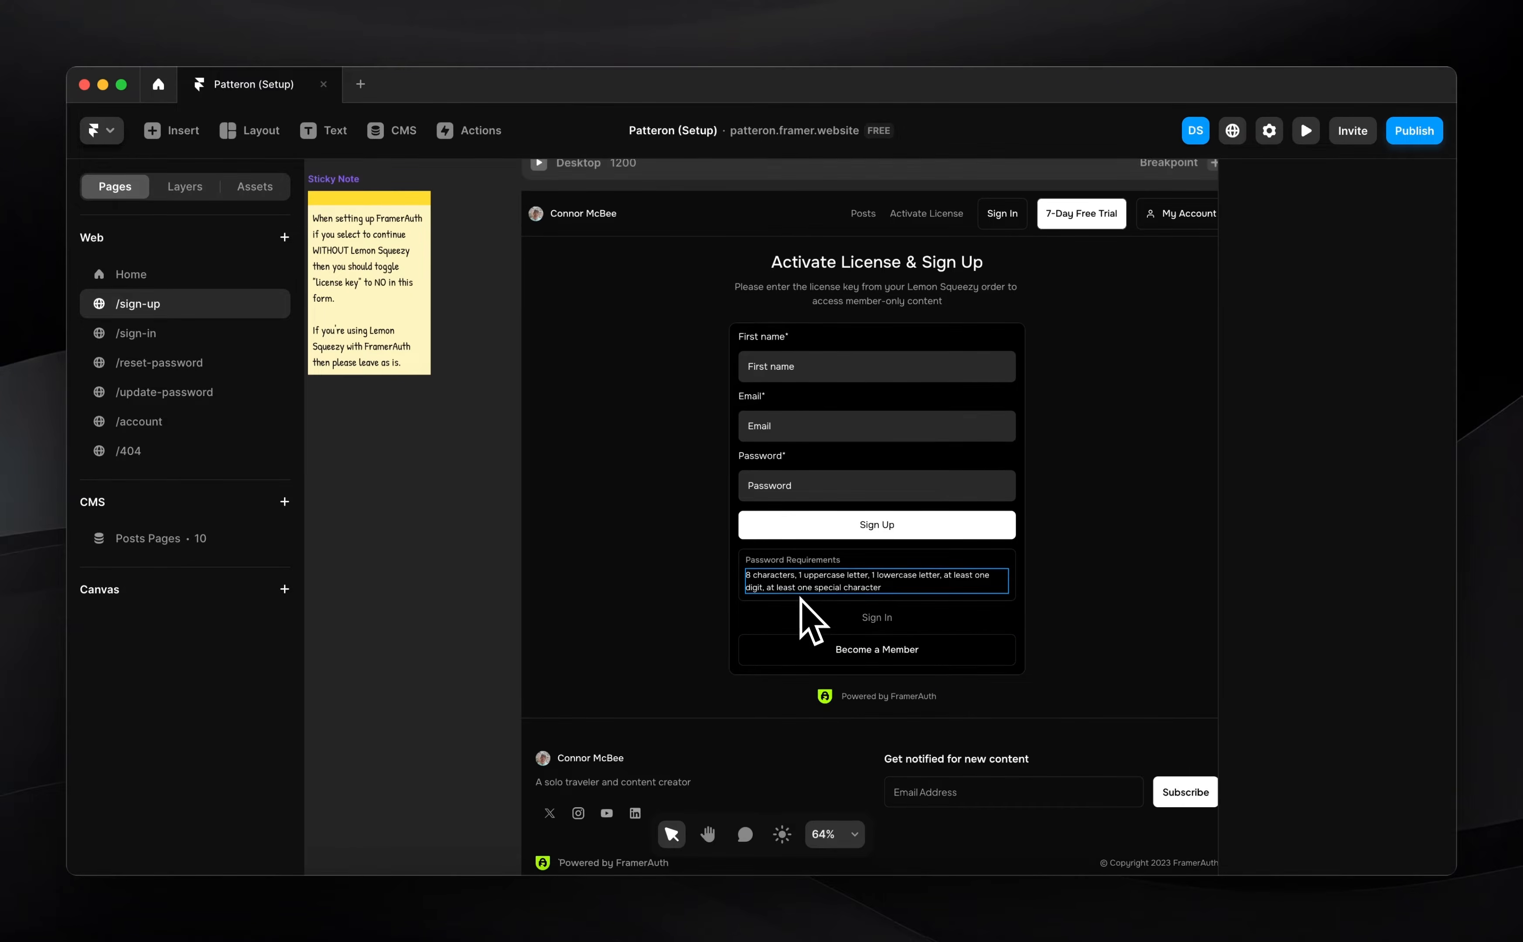
scroll(888, 621, up, 3)
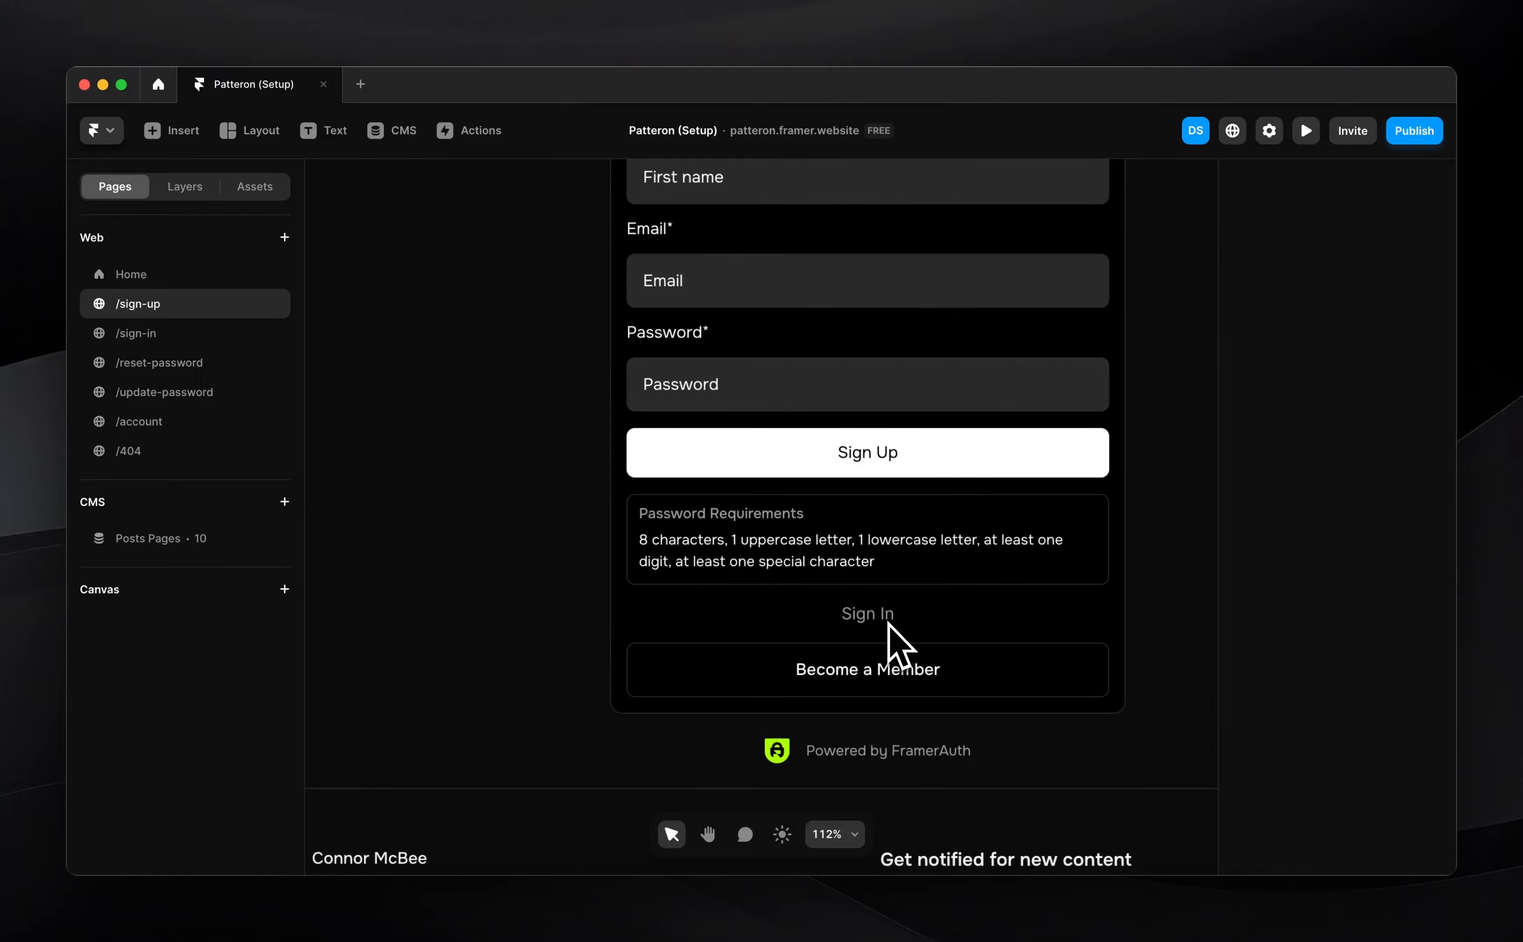
click(849, 628)
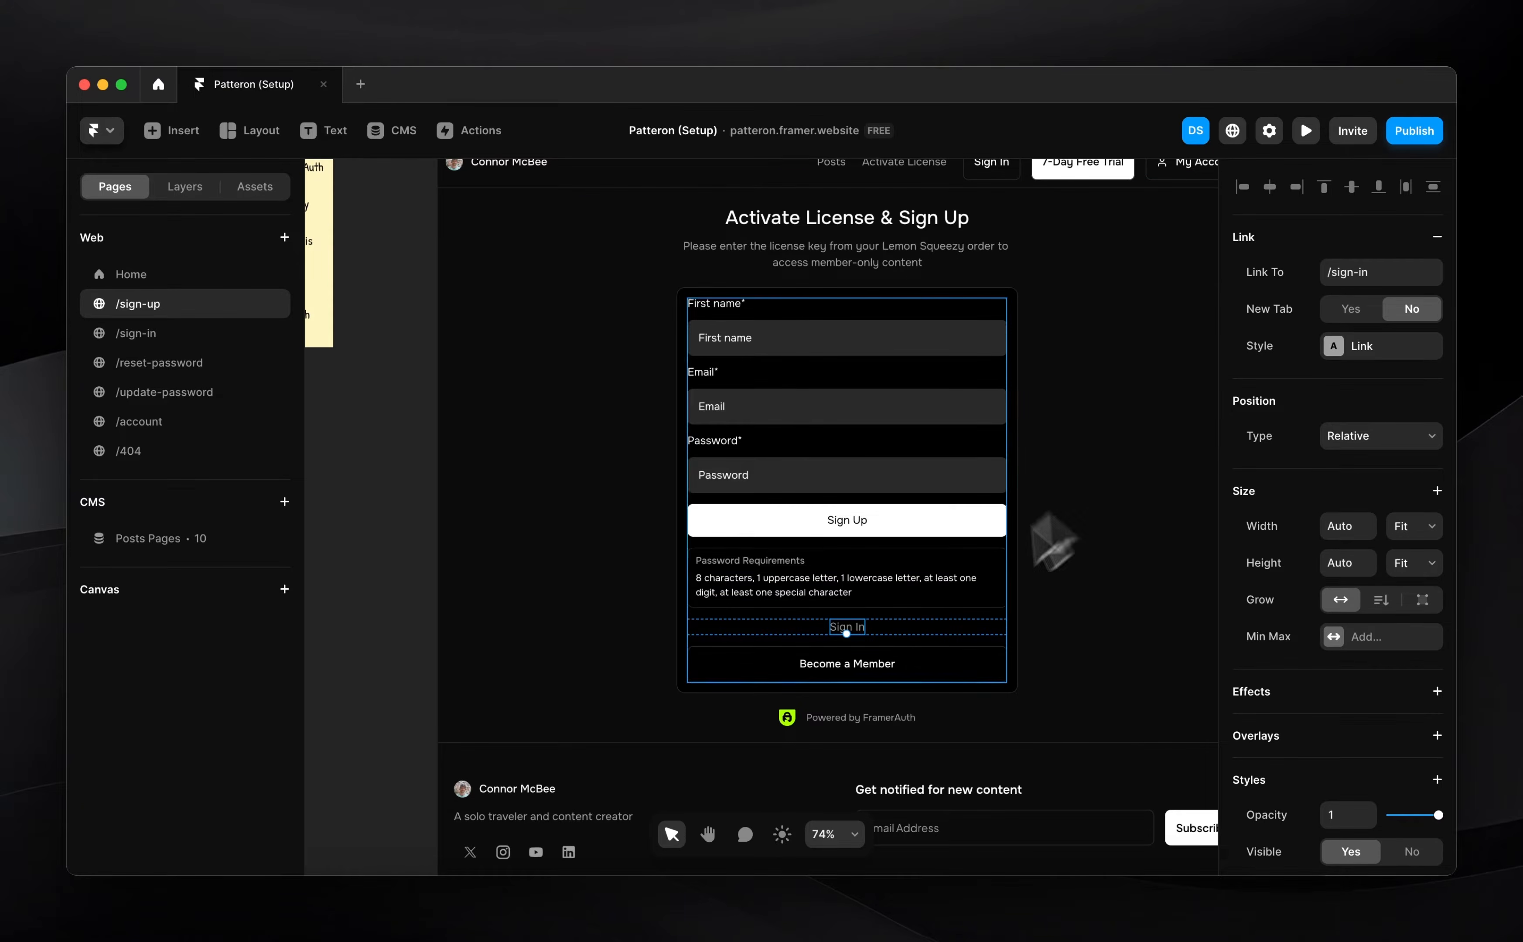
Link the Become a Member button to the Home page's #upgrade section
click(883, 669)
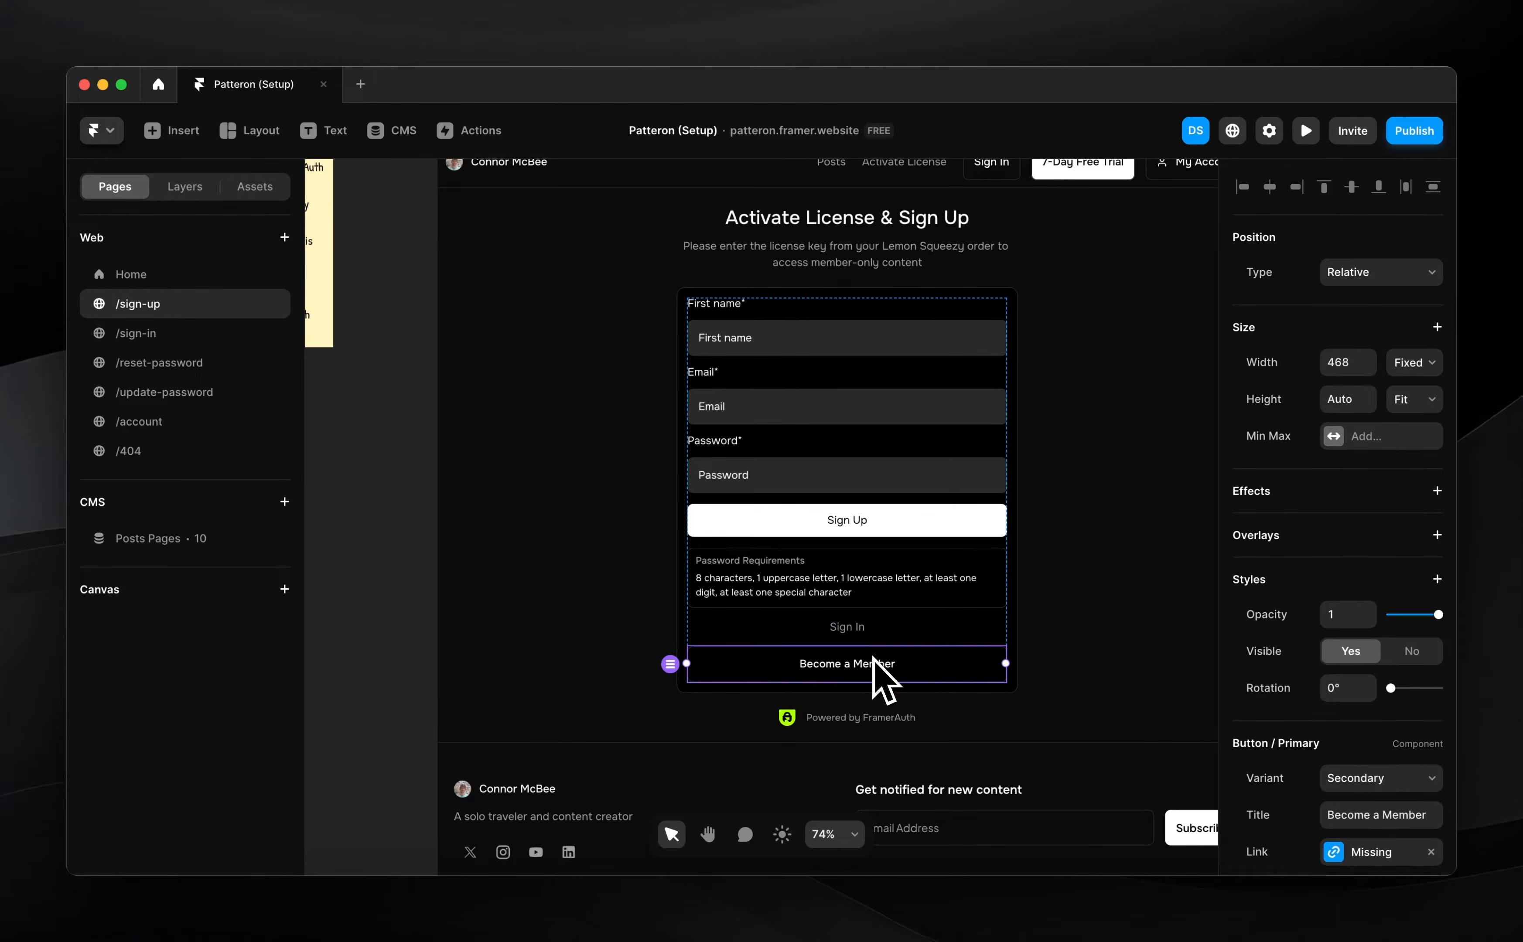
scroll(1387, 453, down, 5)
click(1353, 630)
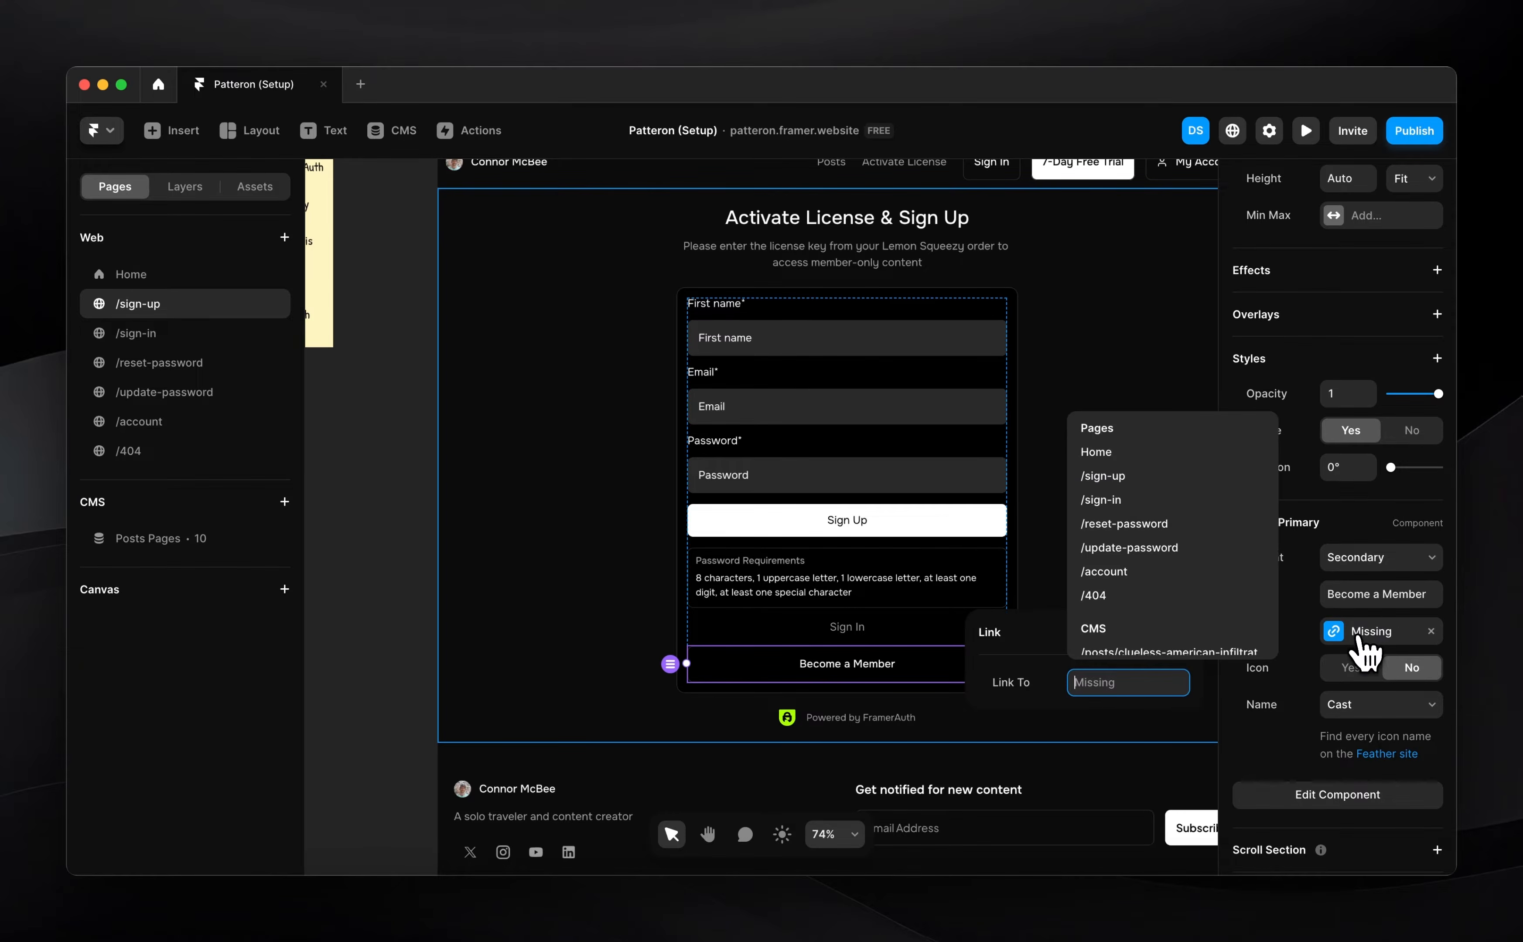
click(1133, 461)
click(1118, 720)
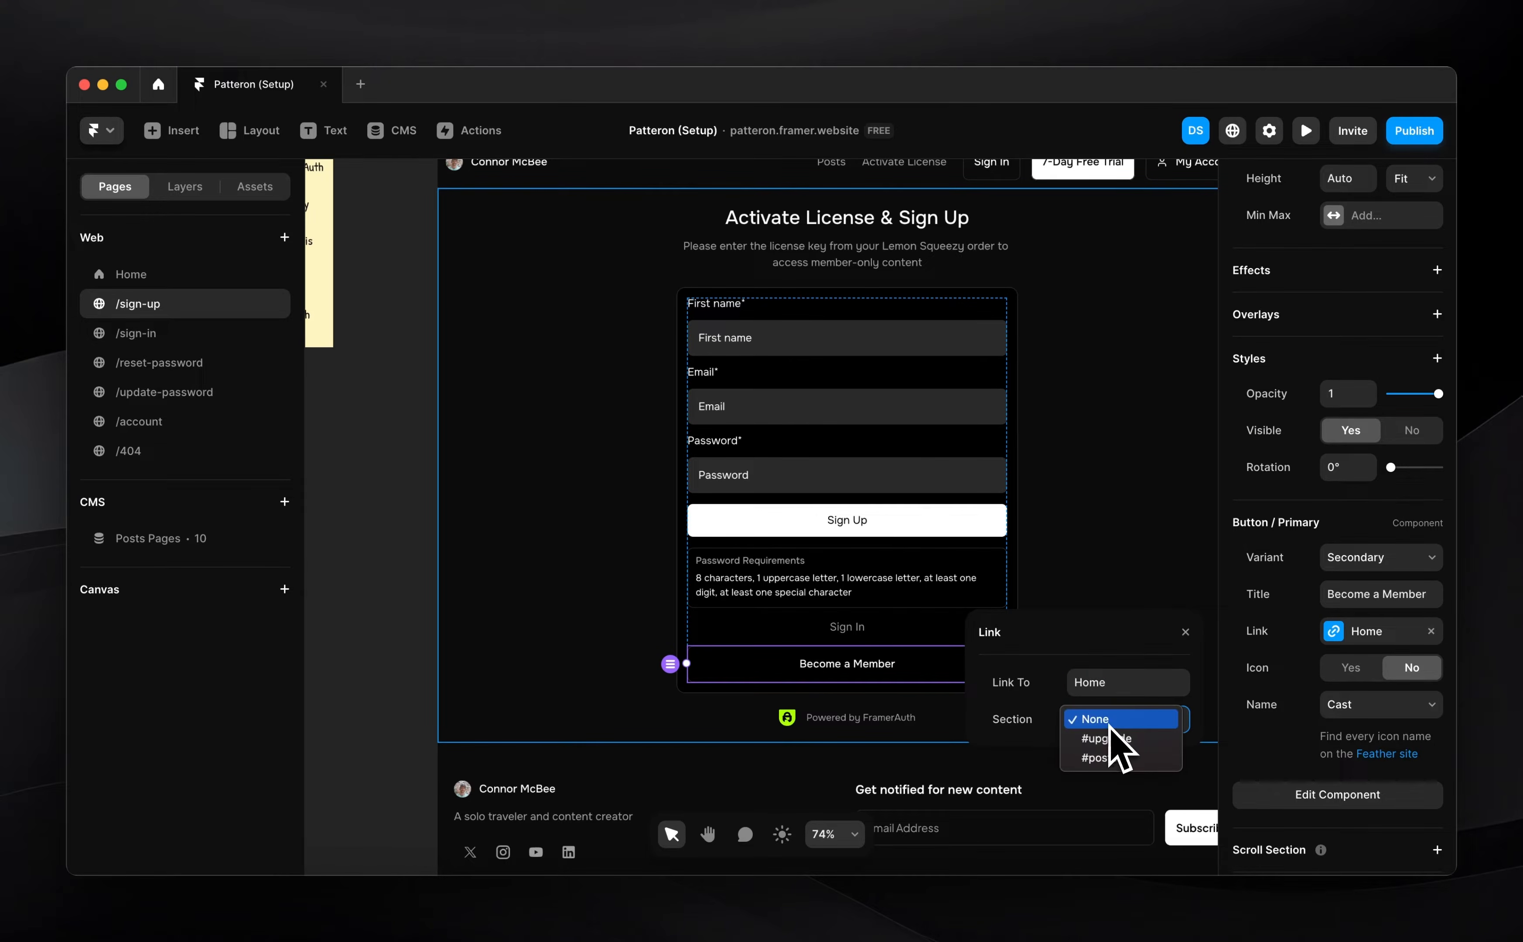
click(1112, 739)
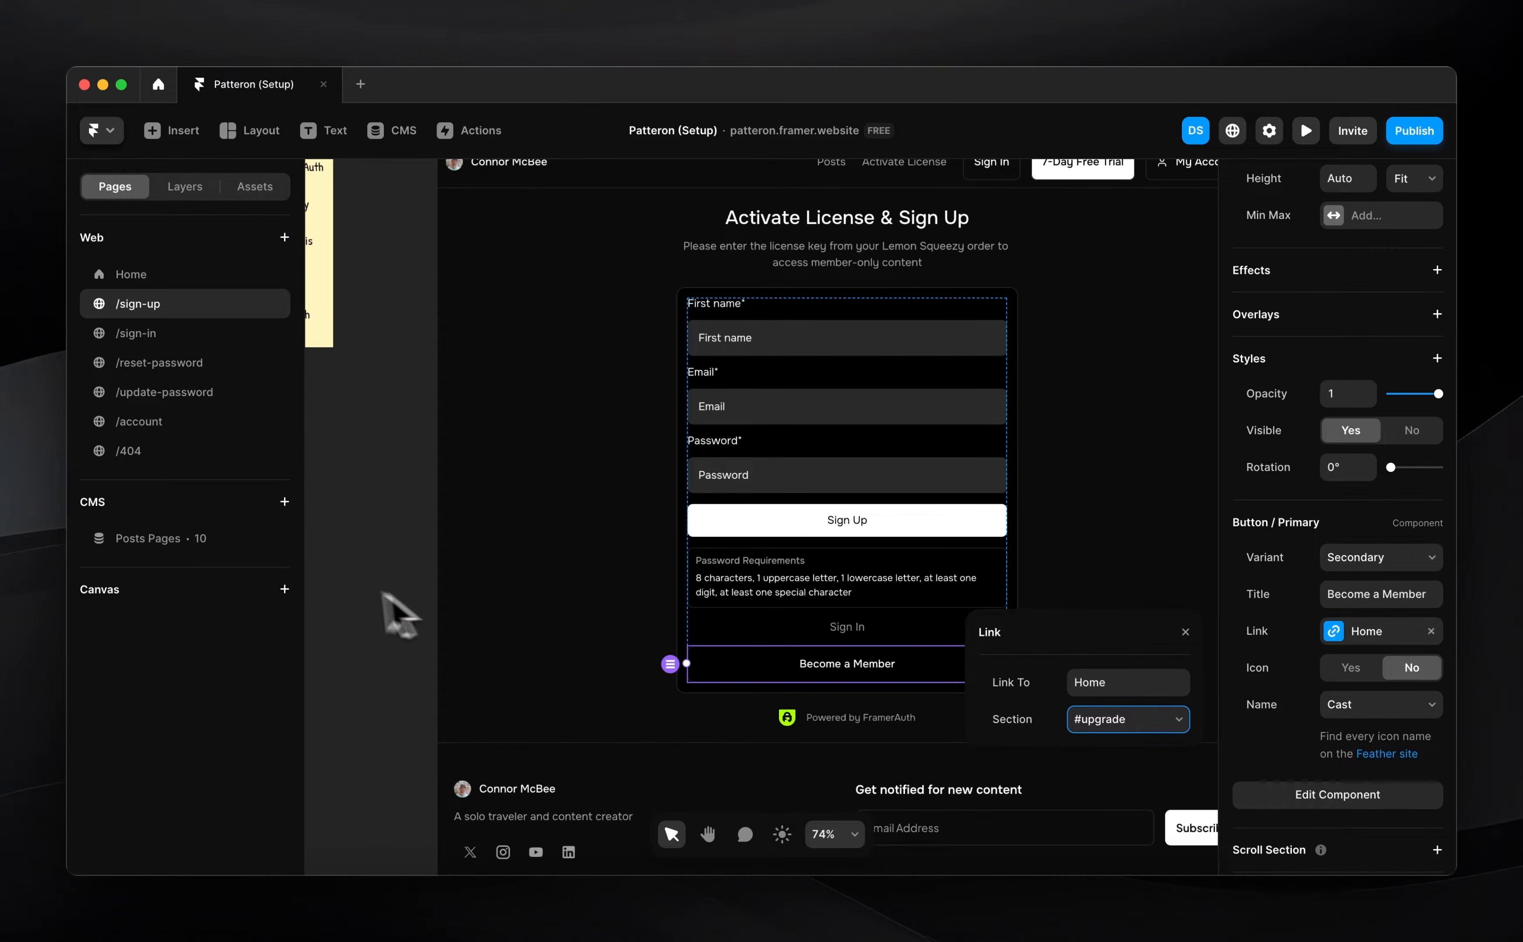
click(387, 581)
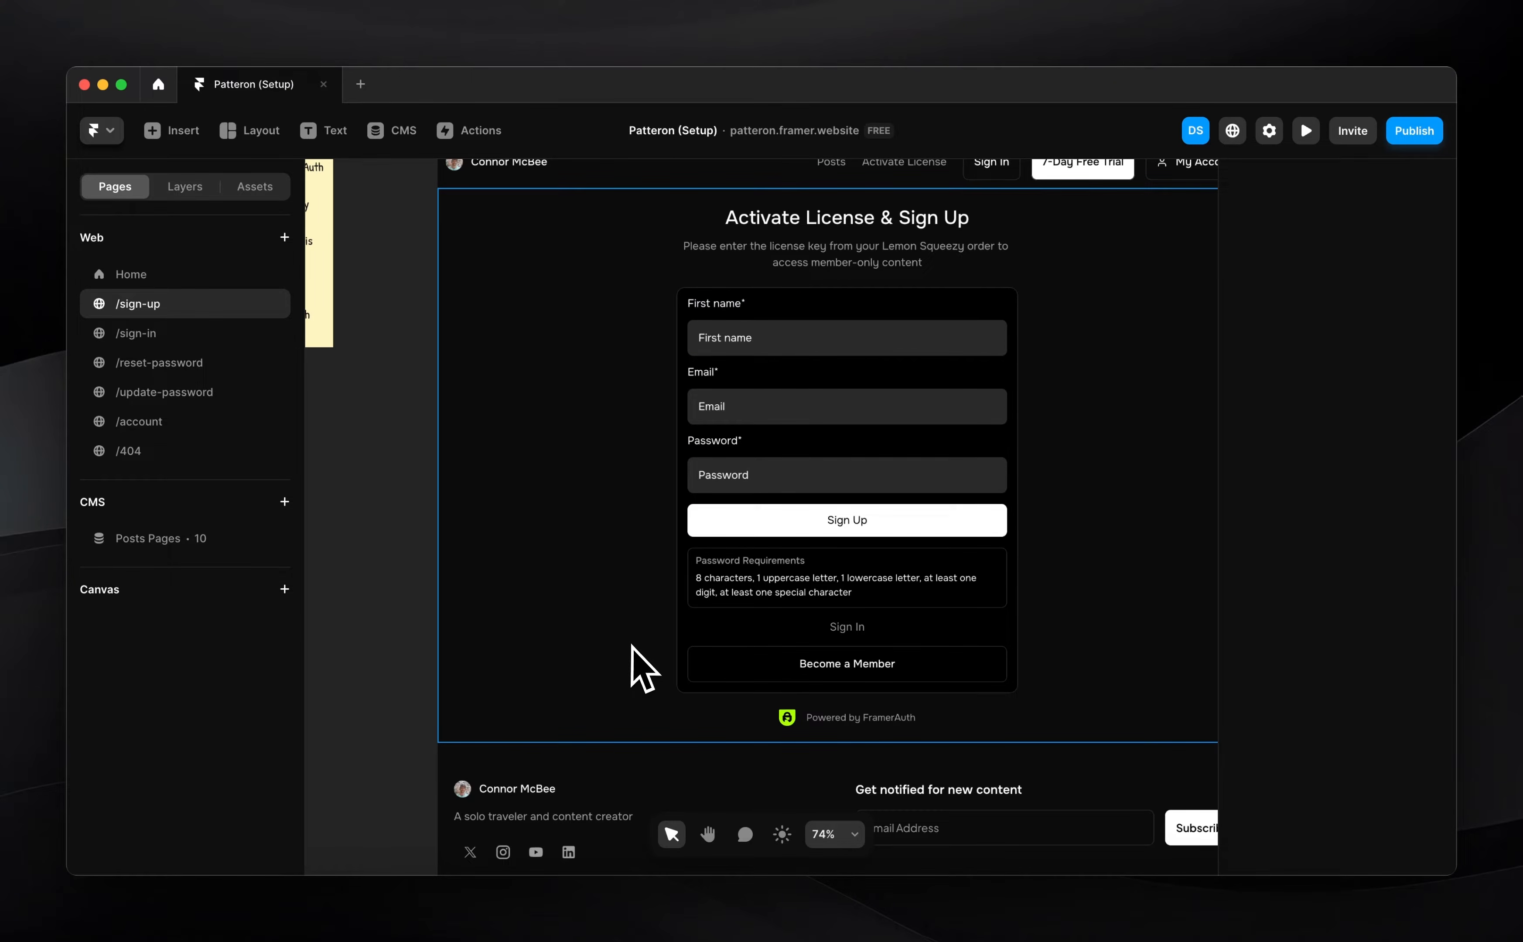
Check the FramerAuth setup page in Chrome and return to Framer
scroll(725, 594, up, 2)
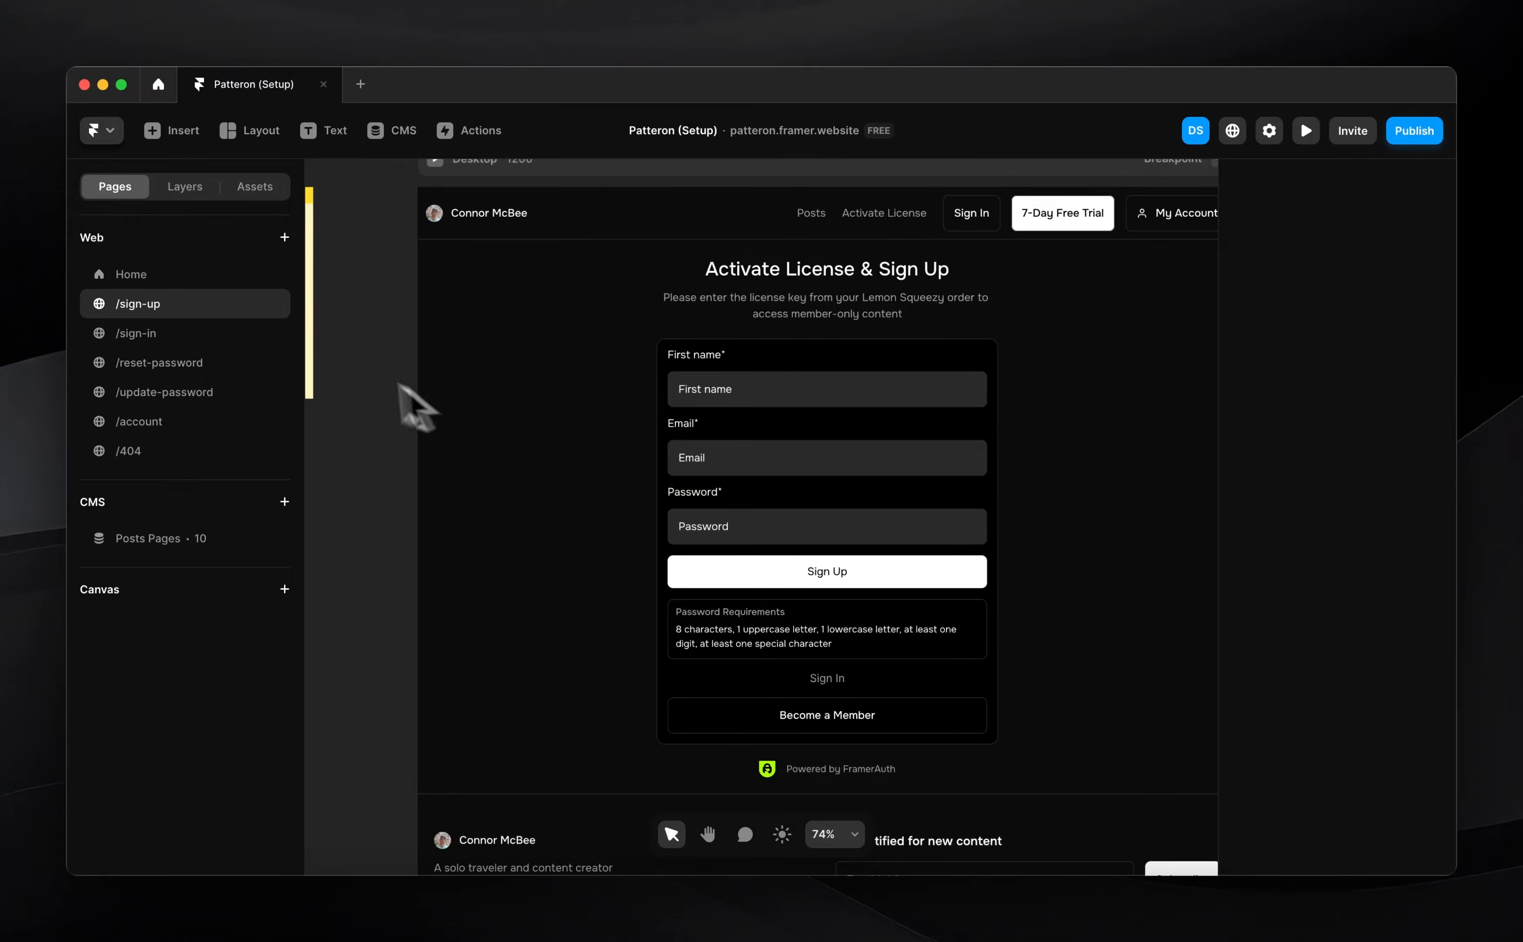
click(479, 924)
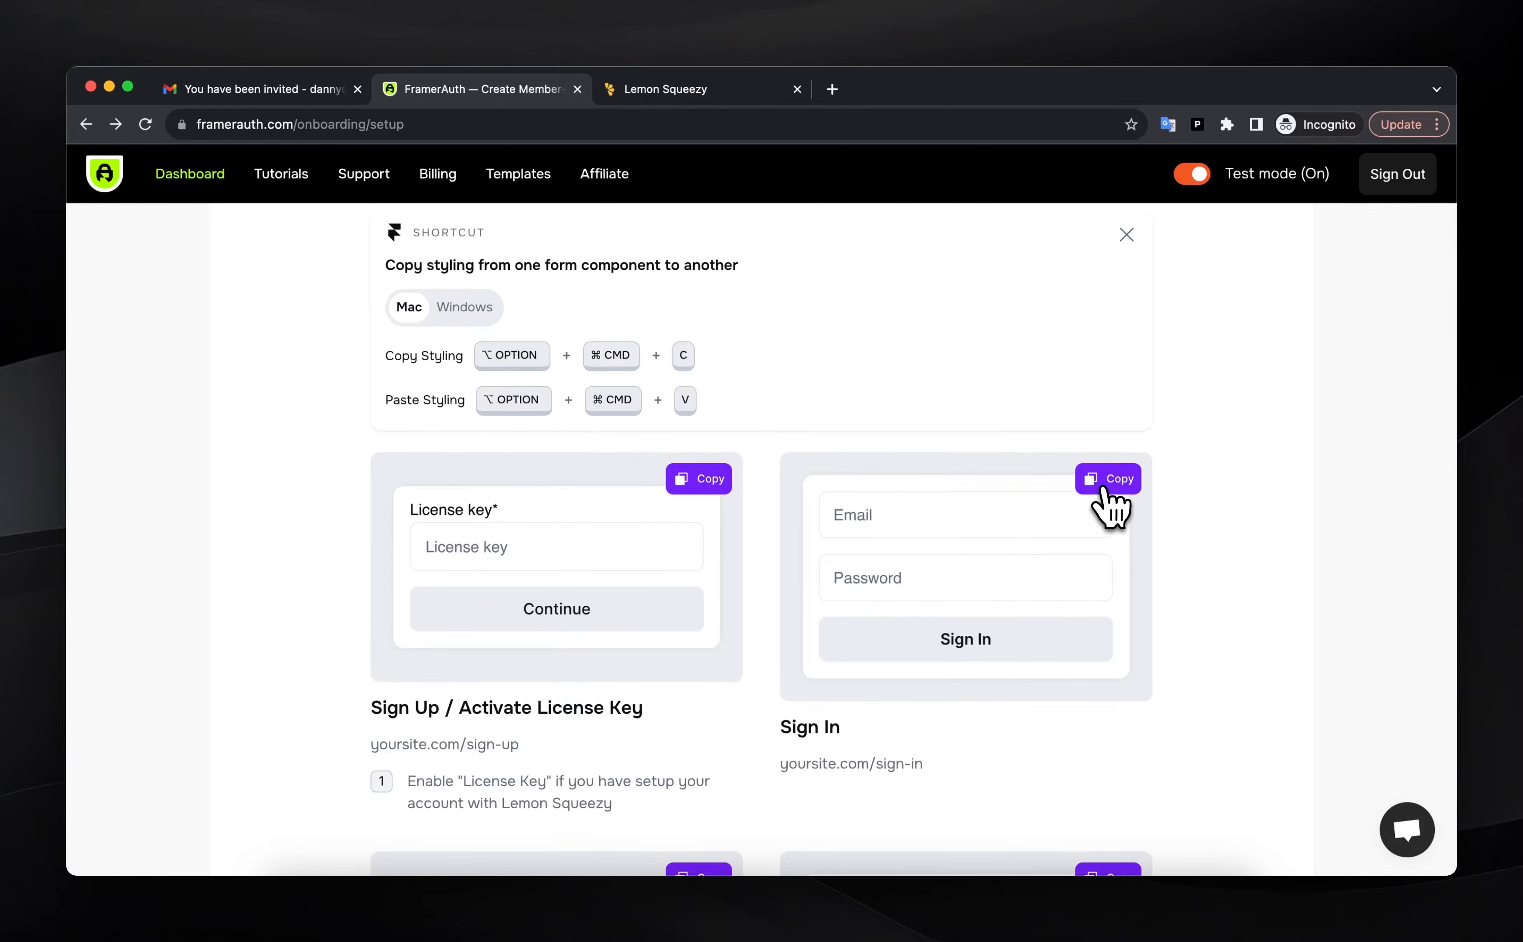
click(1119, 924)
Paste the AuthSignIn form into the /sign-in page's frame with Fill width
click(145, 336)
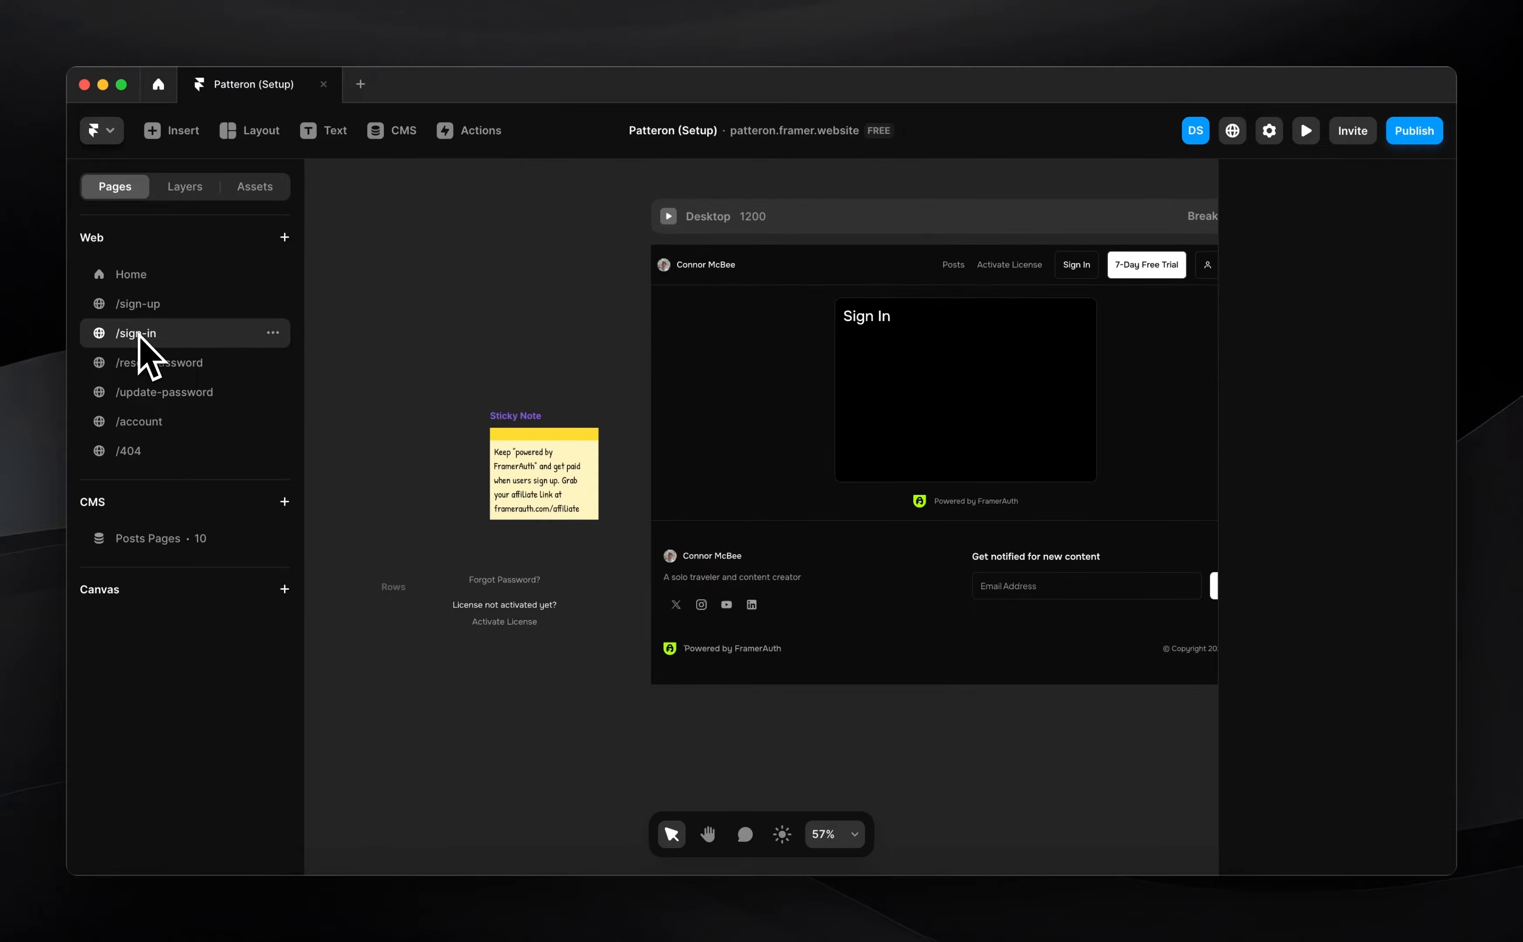
click(933, 377)
key(super+v)
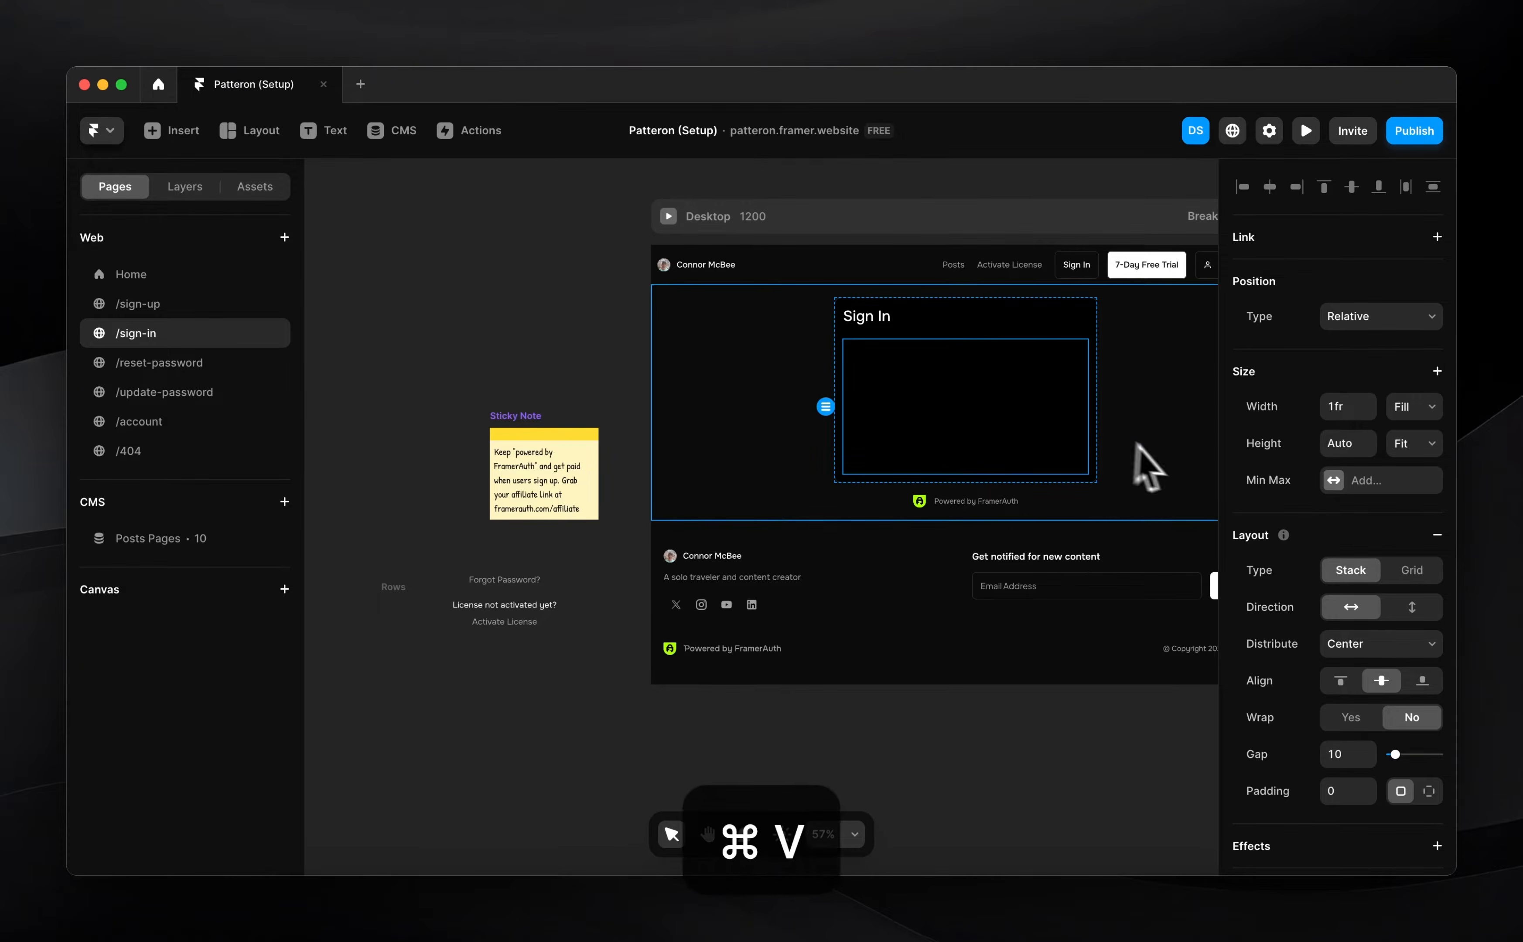
click(1399, 372)
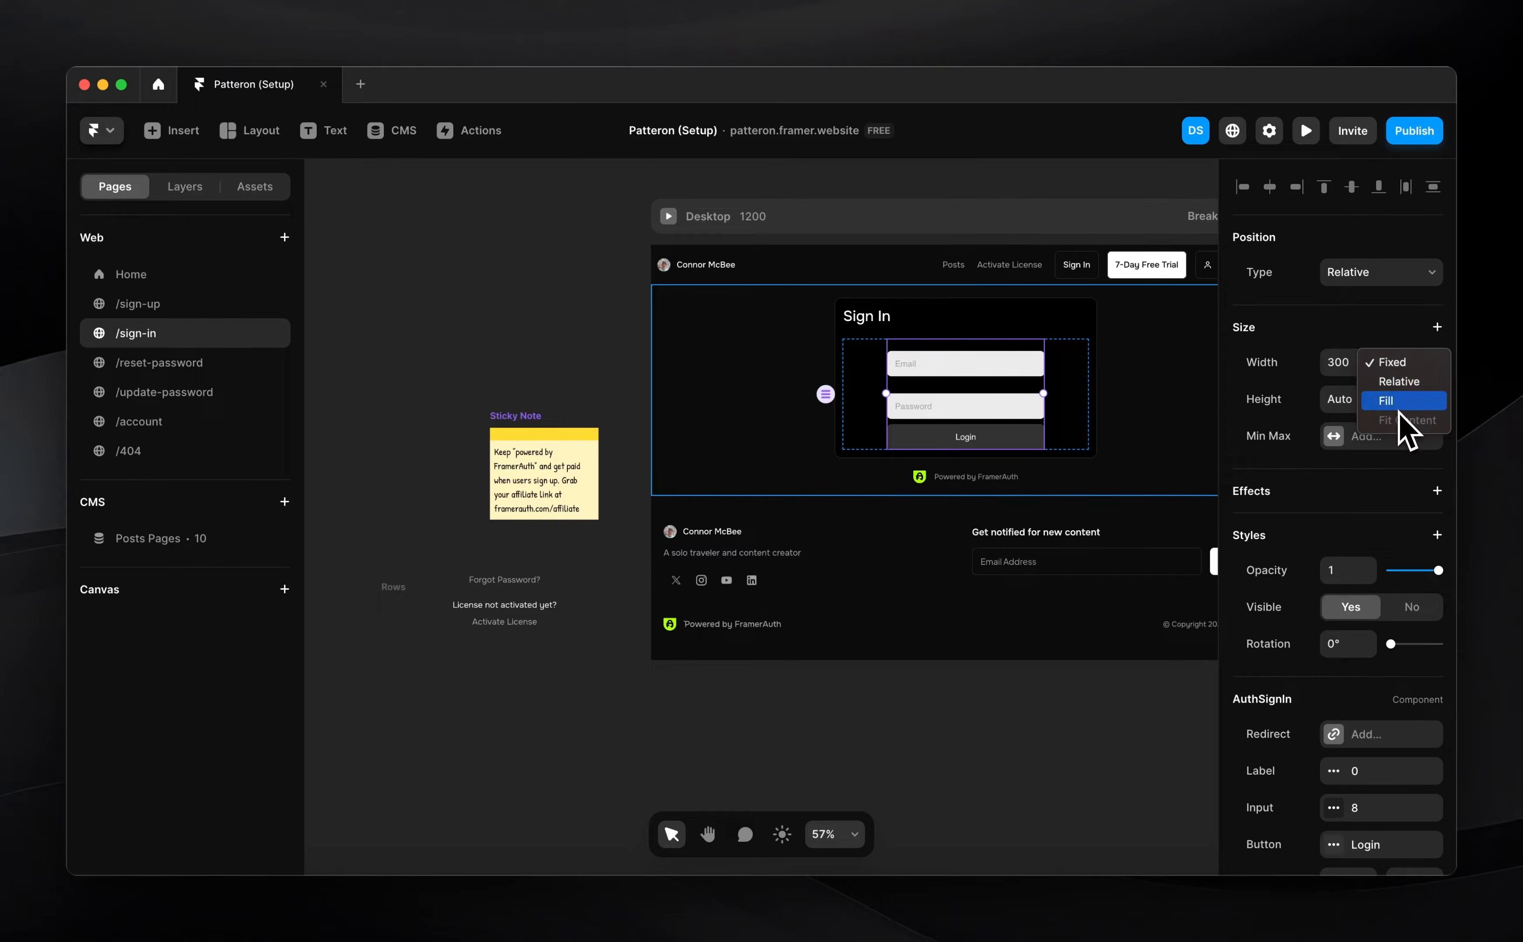
click(1400, 403)
Copy the sign-up form's styling and apply it to the sign-in form
click(184, 312)
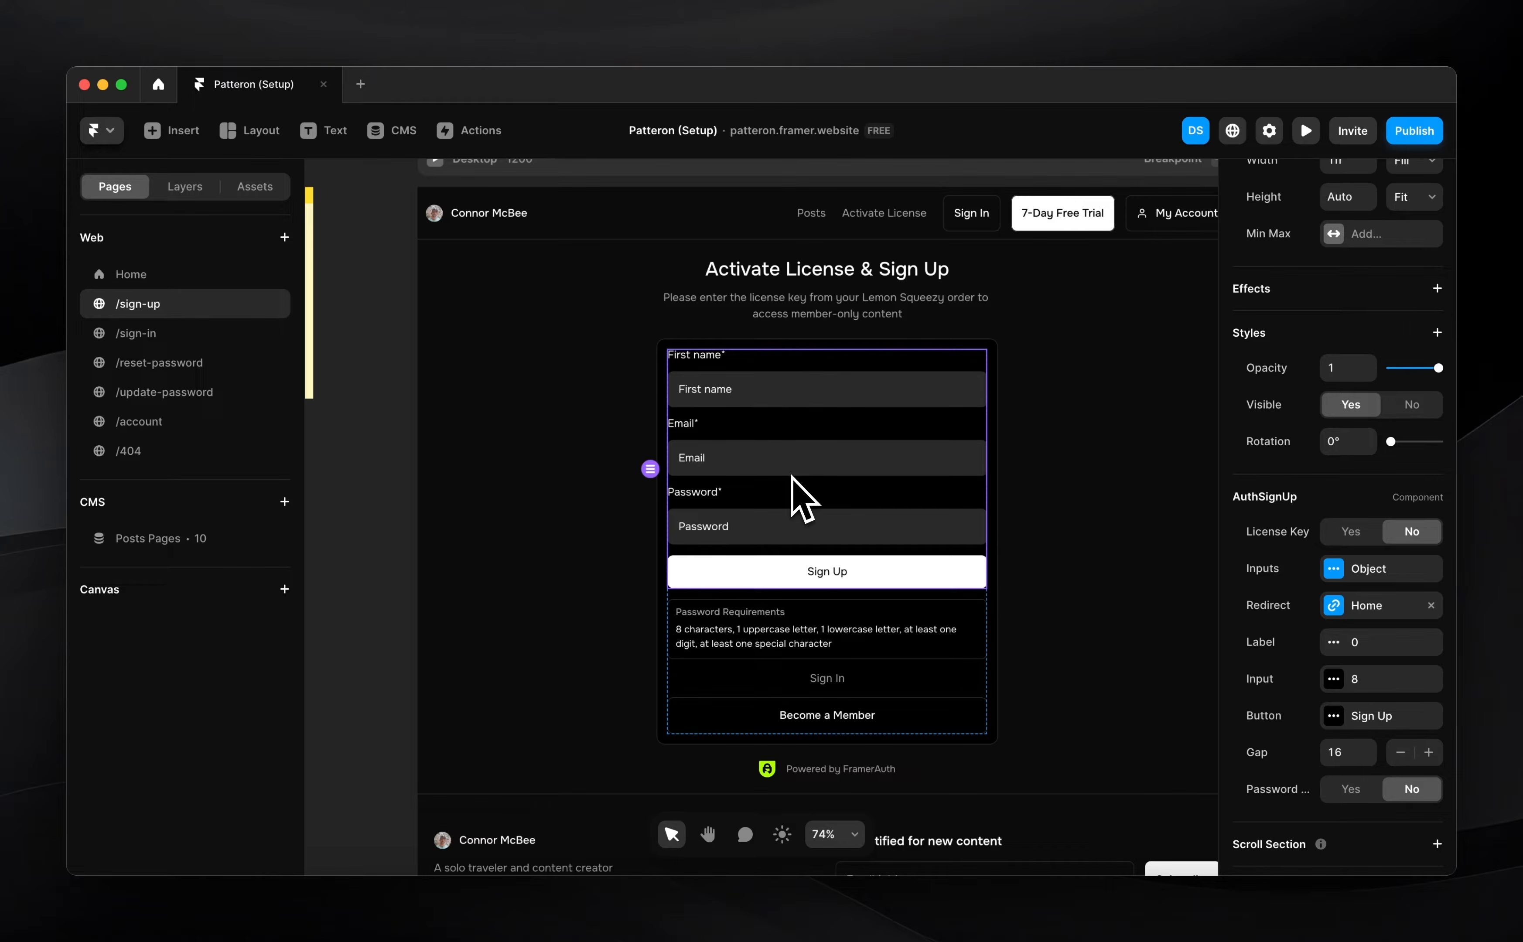
key(super+alt+c)
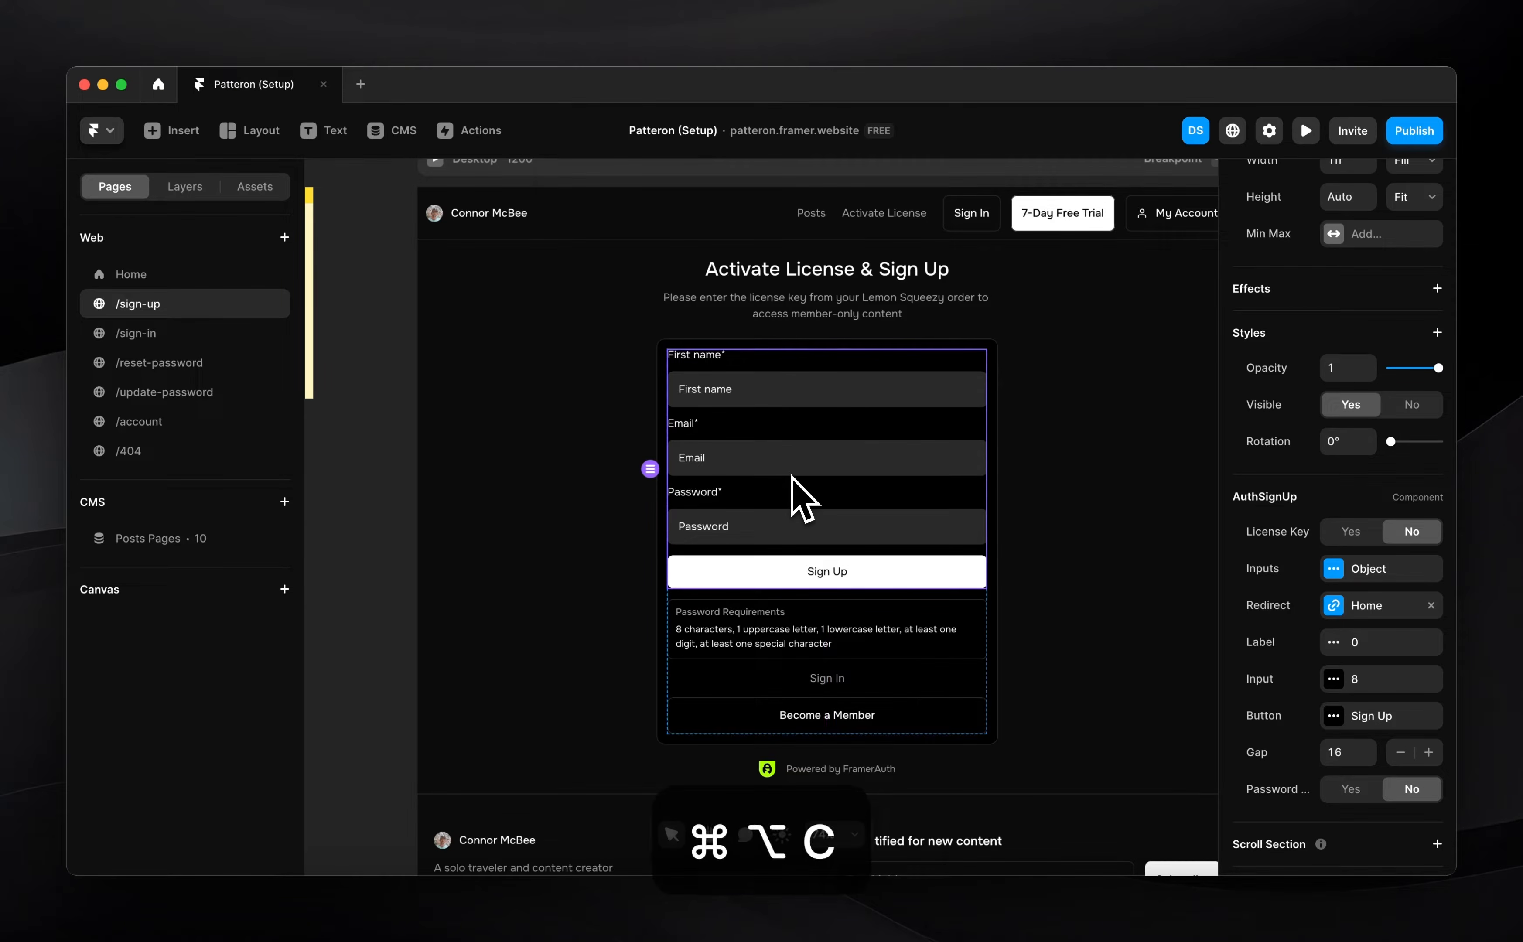
click(150, 332)
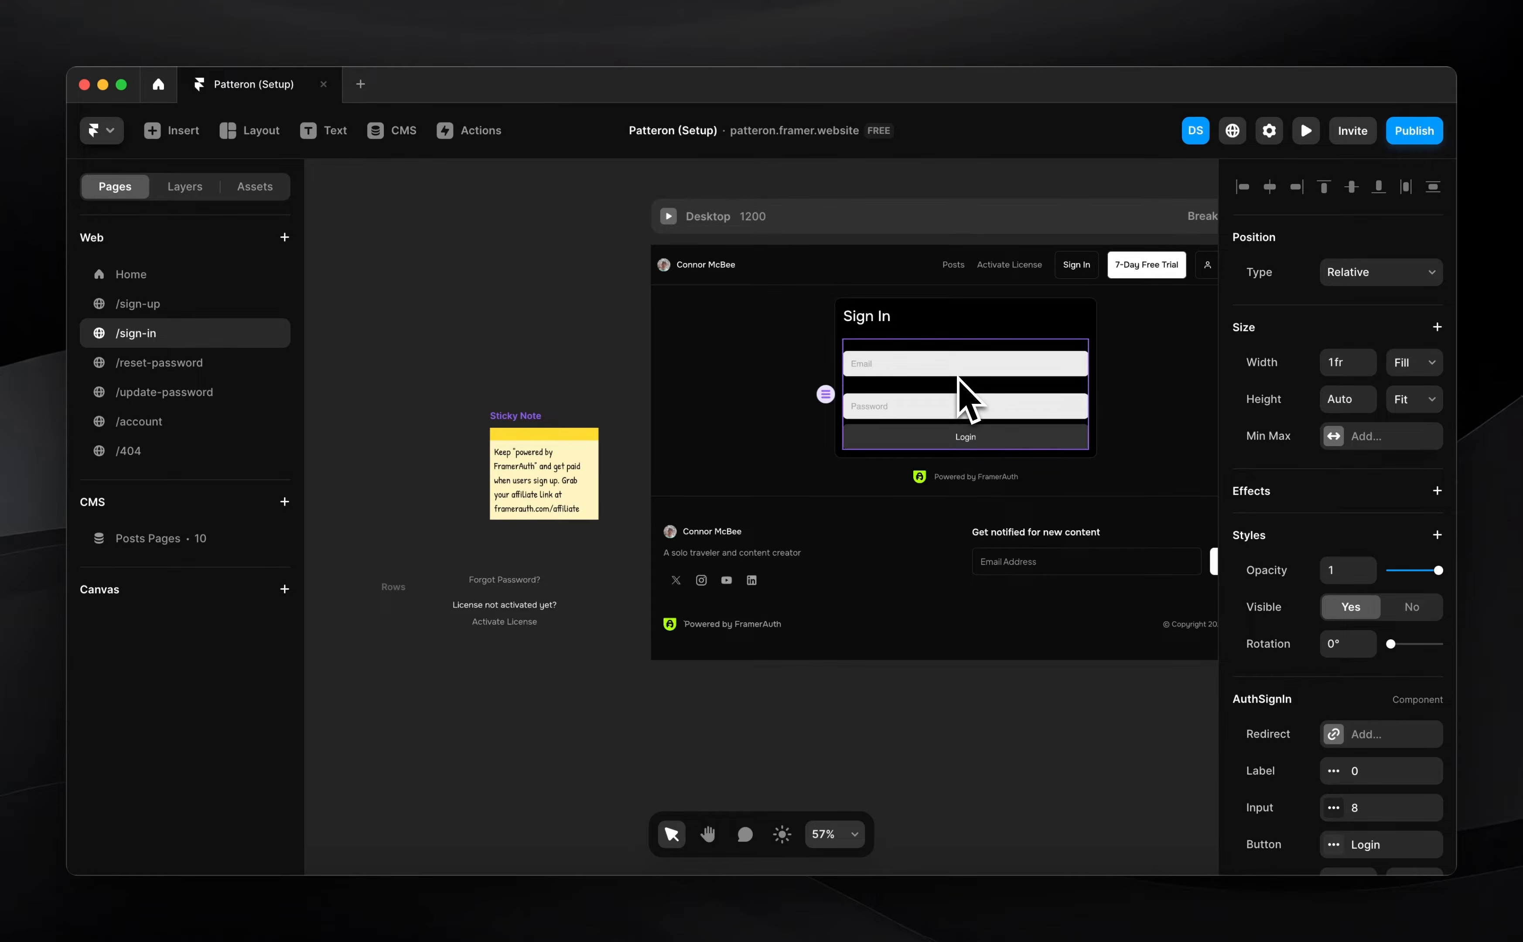
key(super+alt+v)
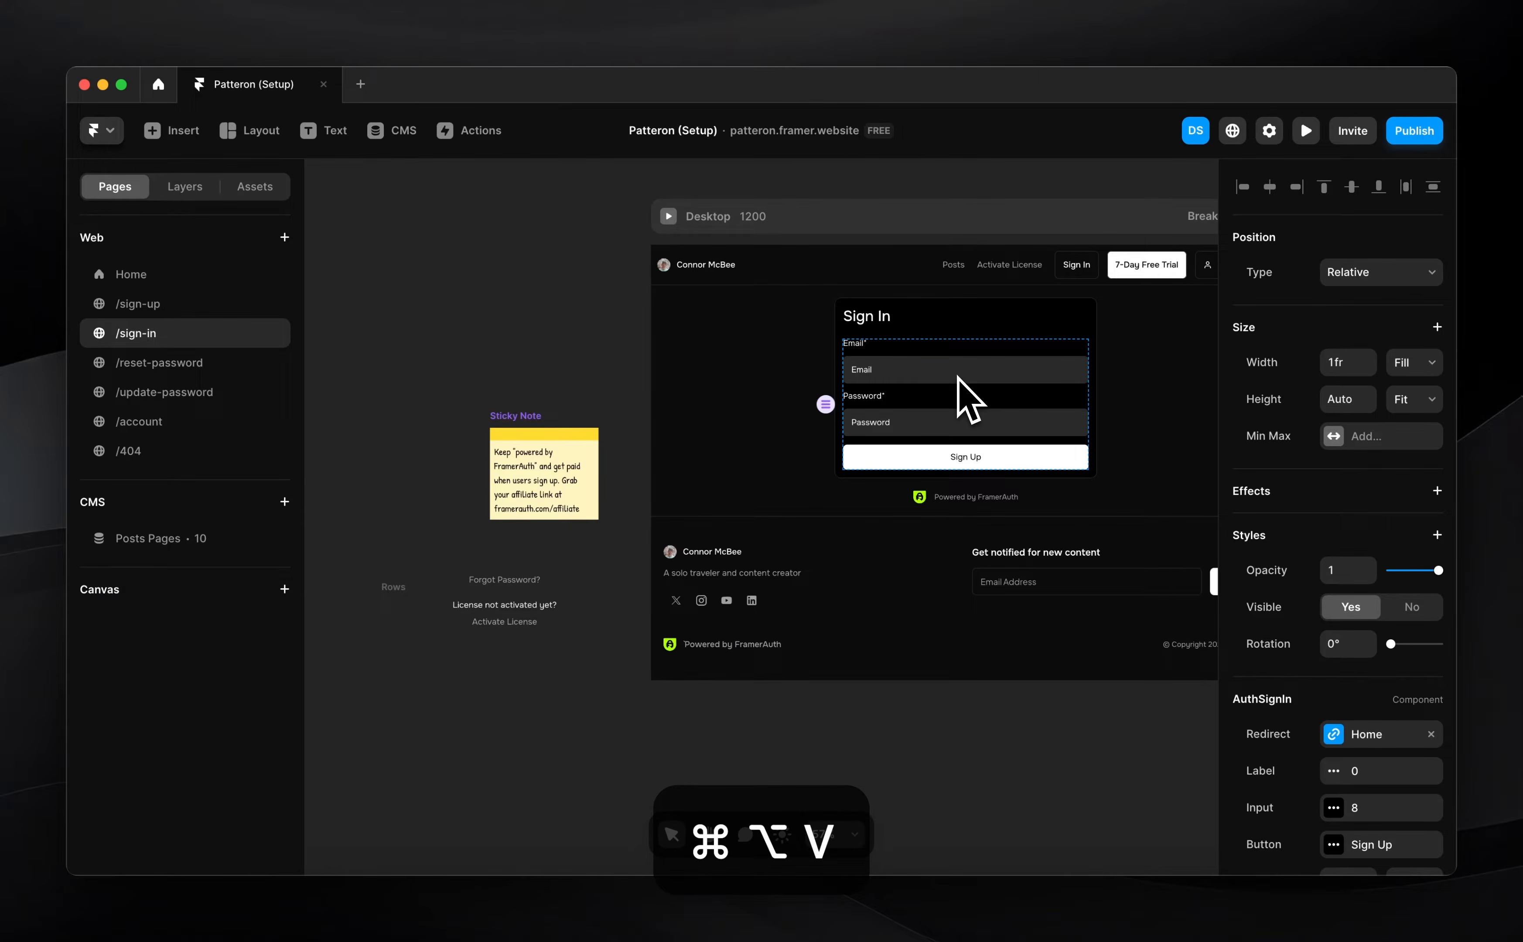
scroll(960, 381, up, 3)
scroll(841, 408, up, 3)
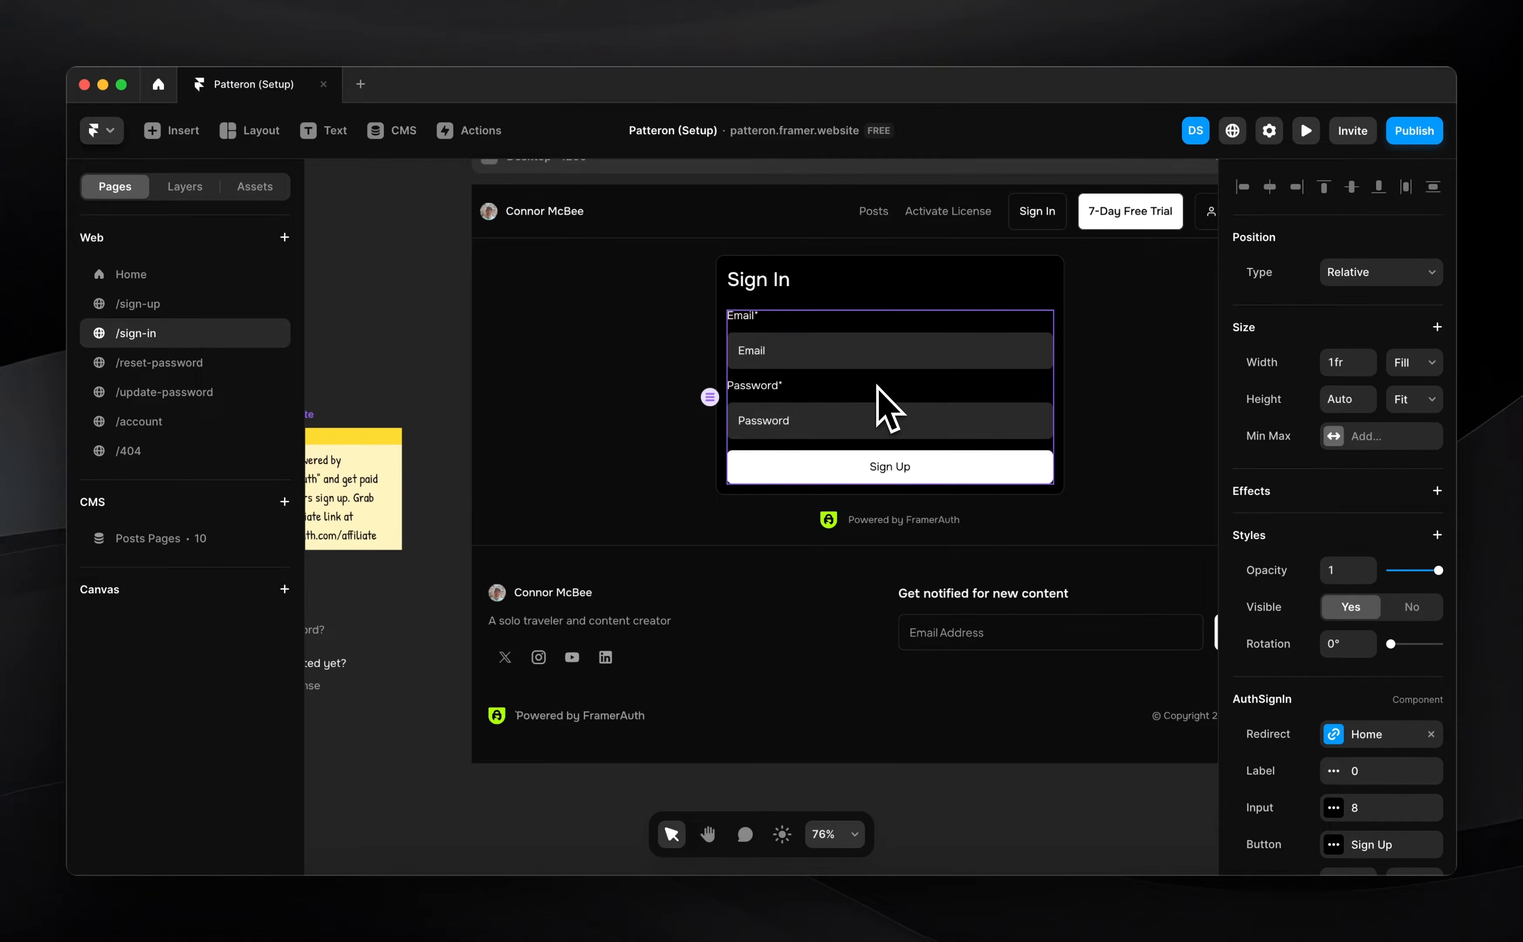
click(435, 394)
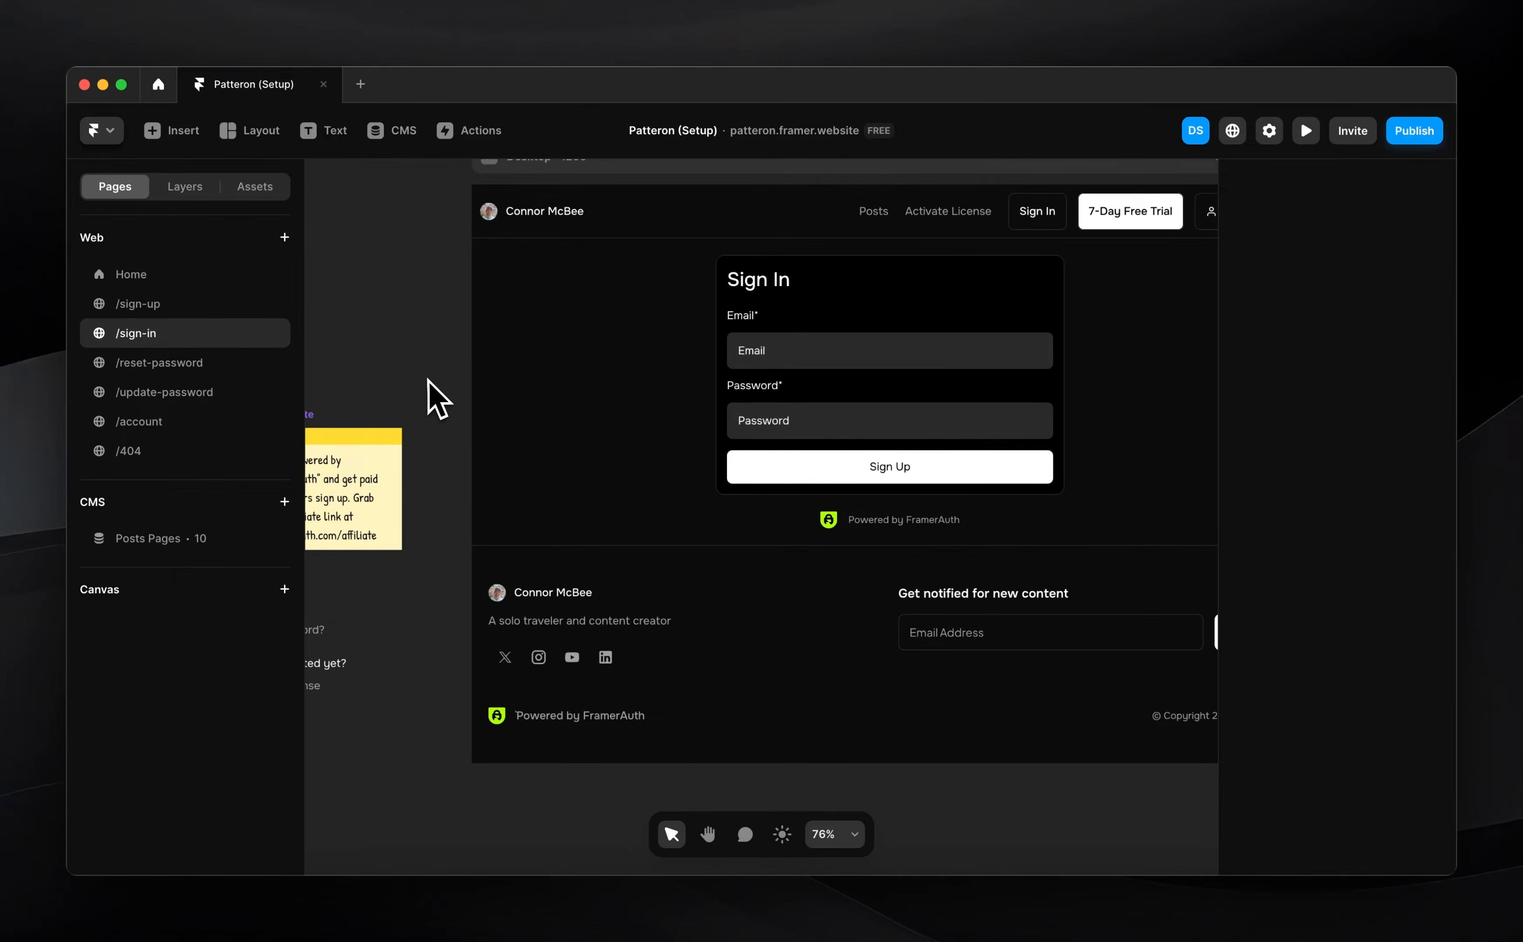
click(836, 405)
scroll(838, 405, up, 1)
scroll(838, 405, right, 1)
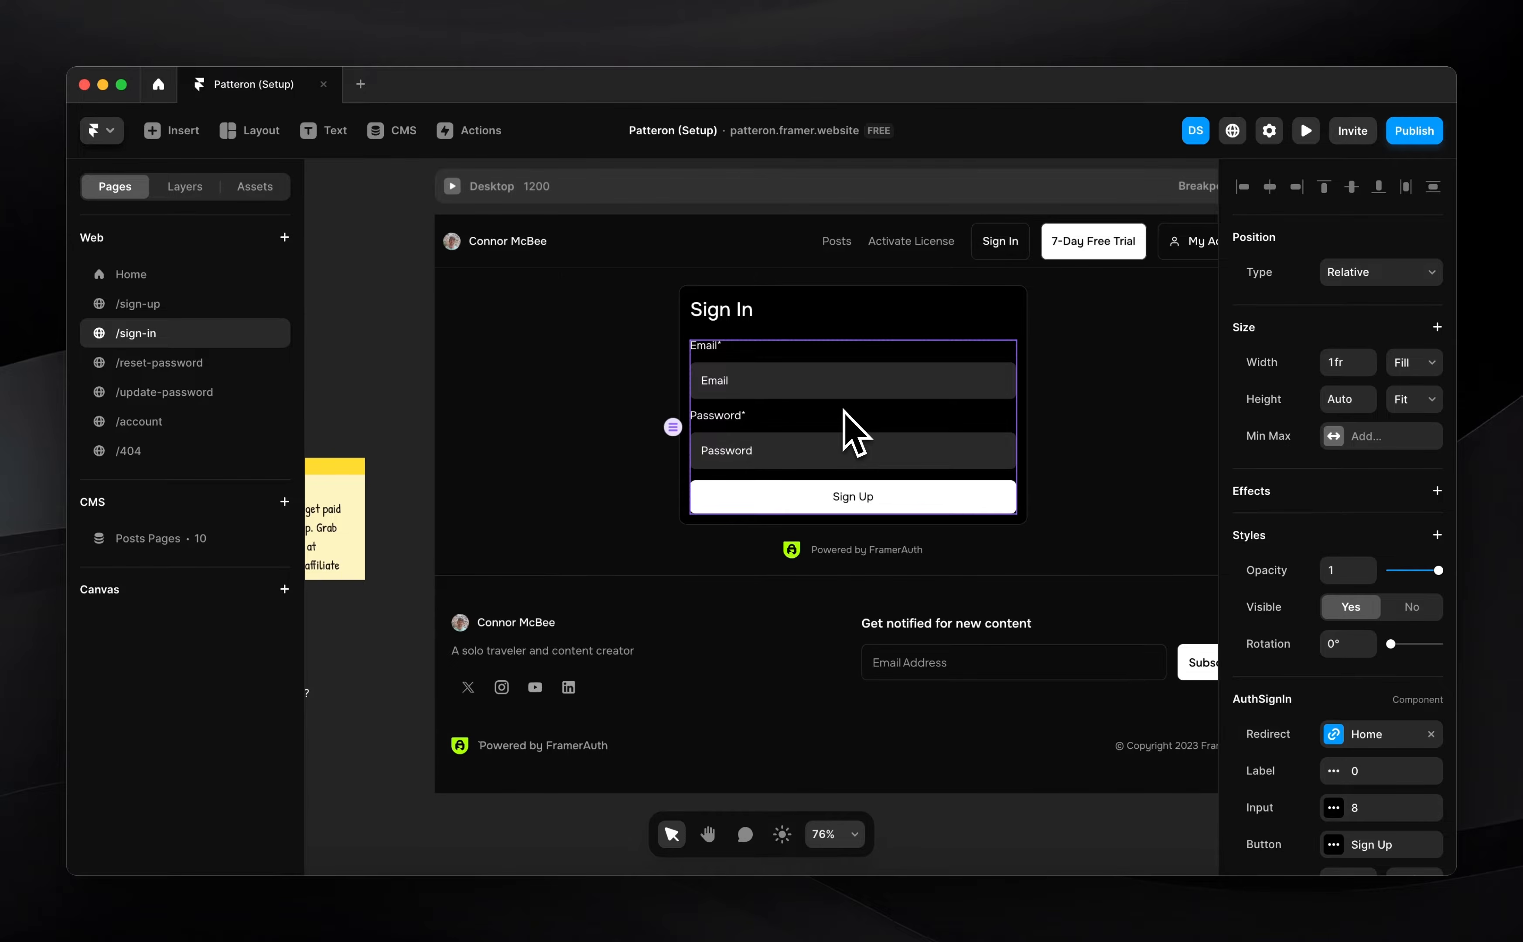
scroll(838, 404, up, 2)
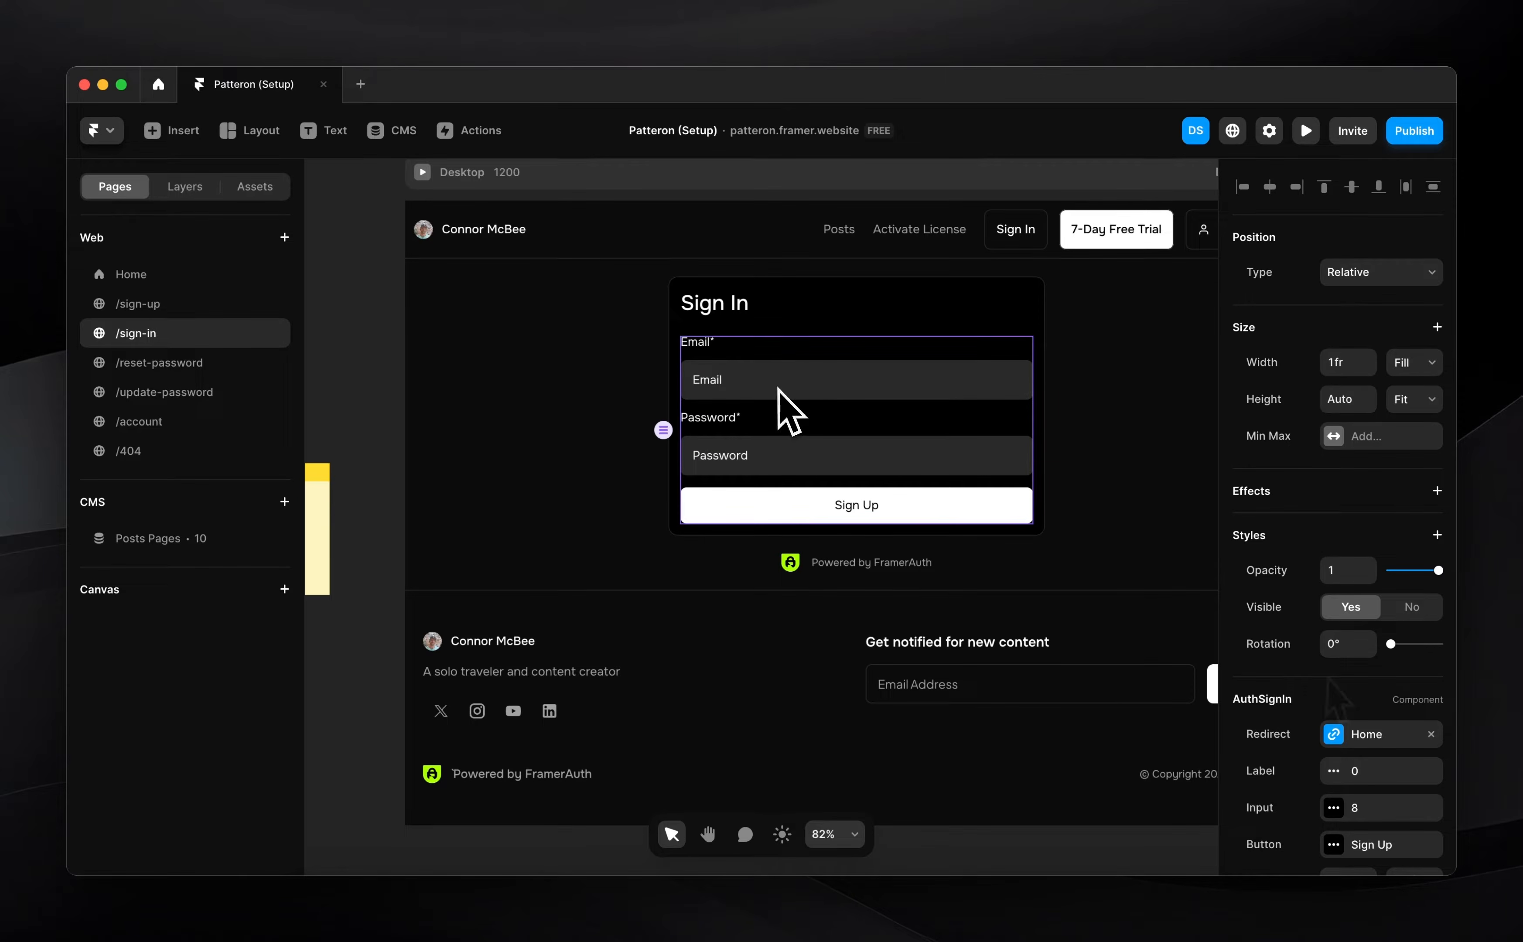
Move the Forgot Password? and license links stack into the Sign In form
click(1350, 732)
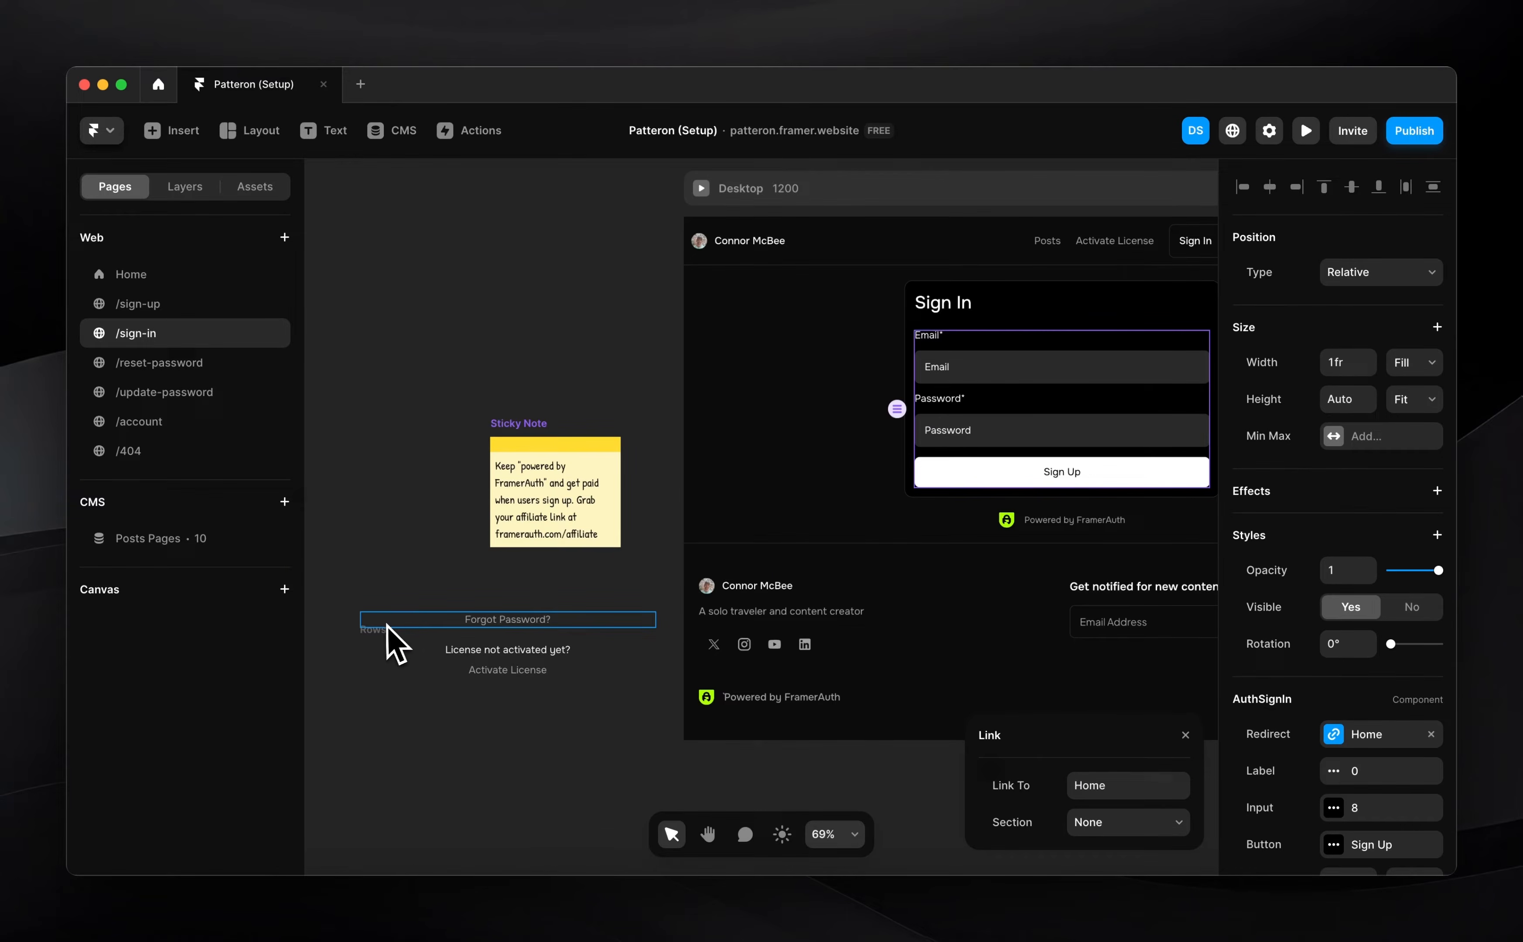
click(387, 627)
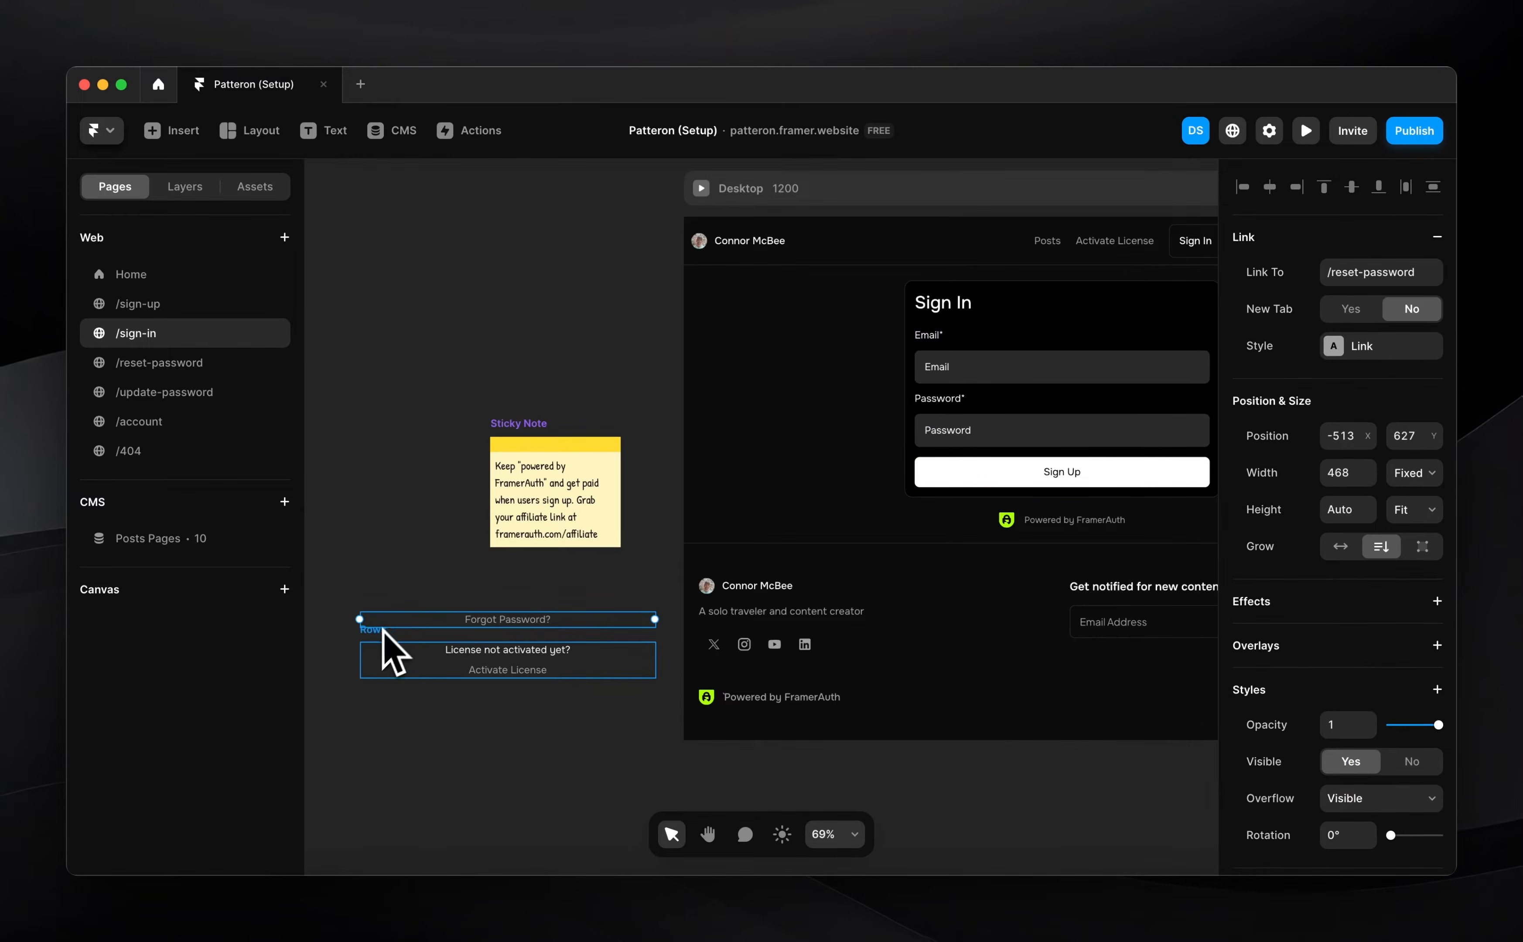
key(cmd+x)
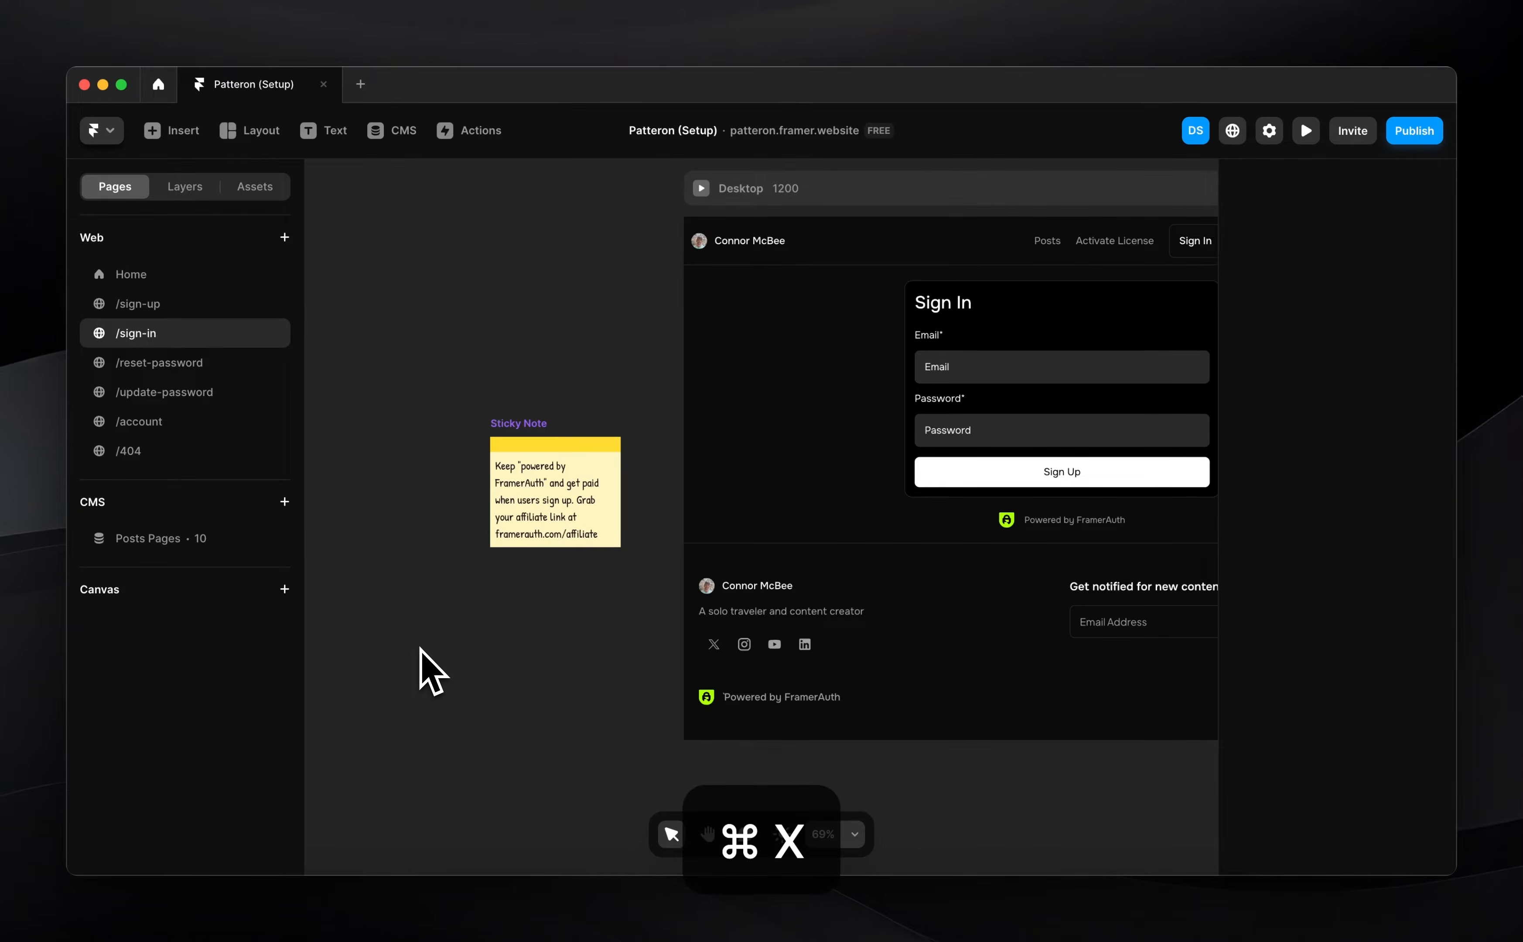
scroll(382, 651, right, 5)
key(super+z)
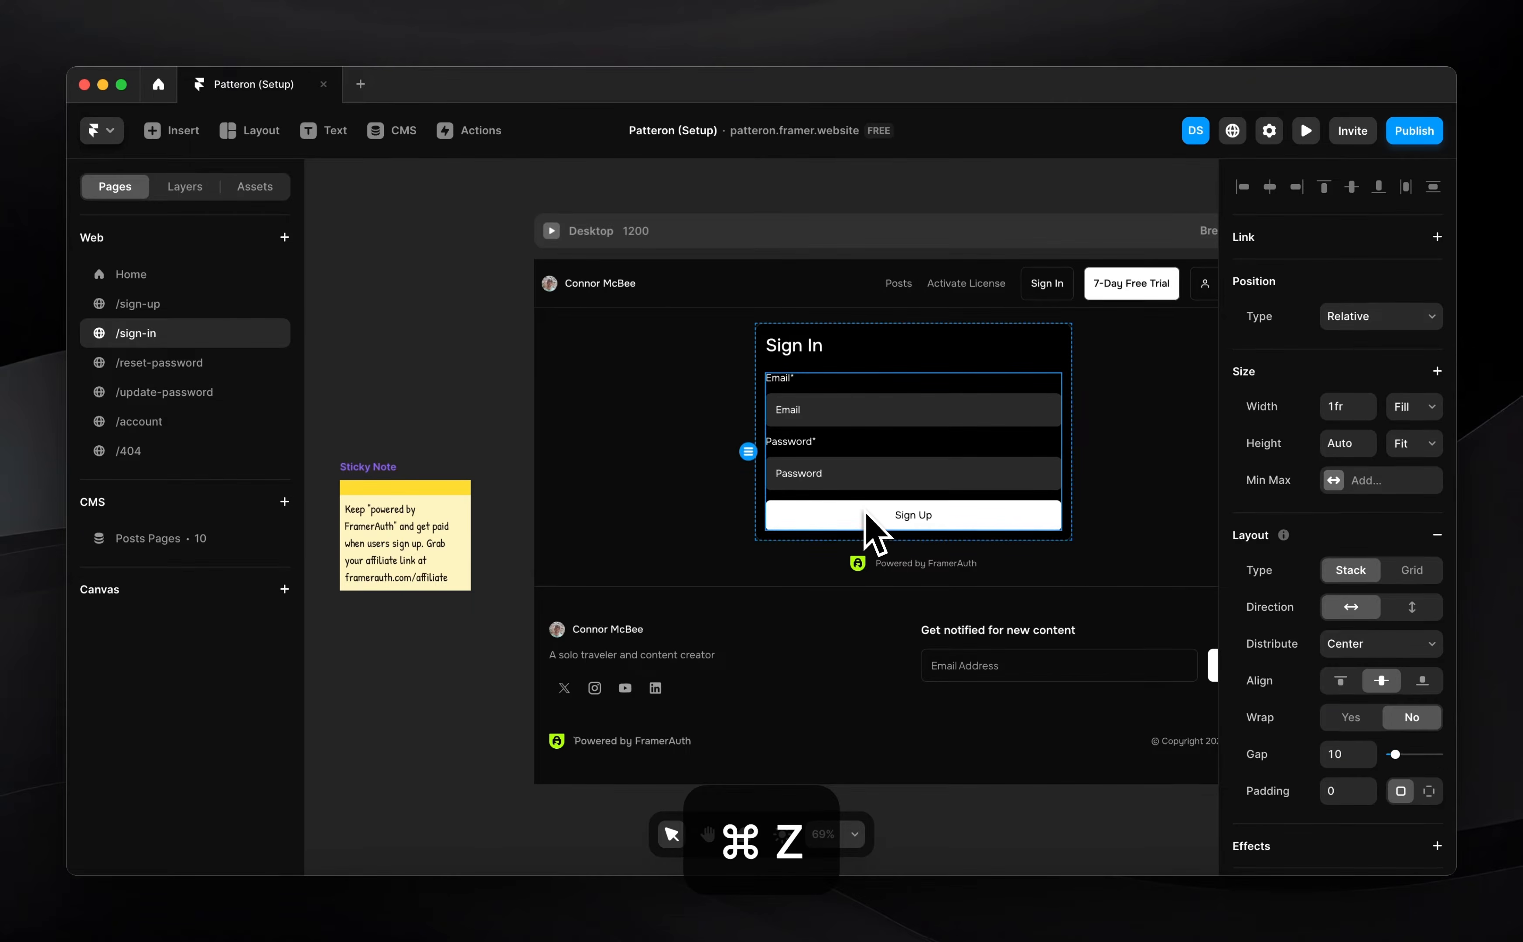
key(super+v)
Verify the Link To targets of Activate License and Forgot Password?
scroll(860, 606, up, 5)
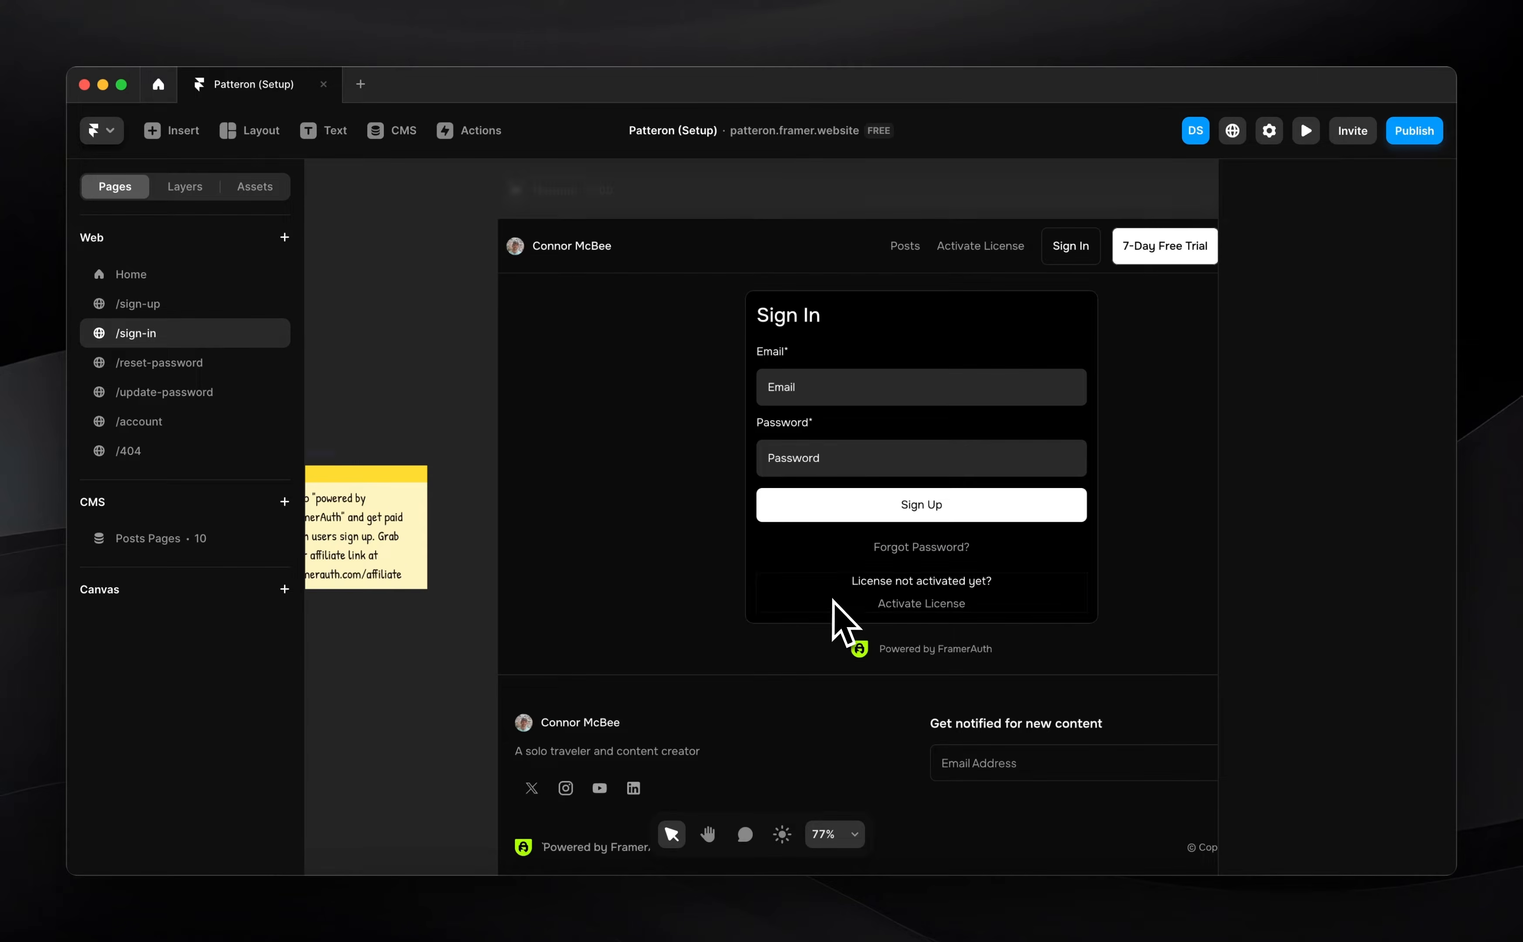
click(834, 643)
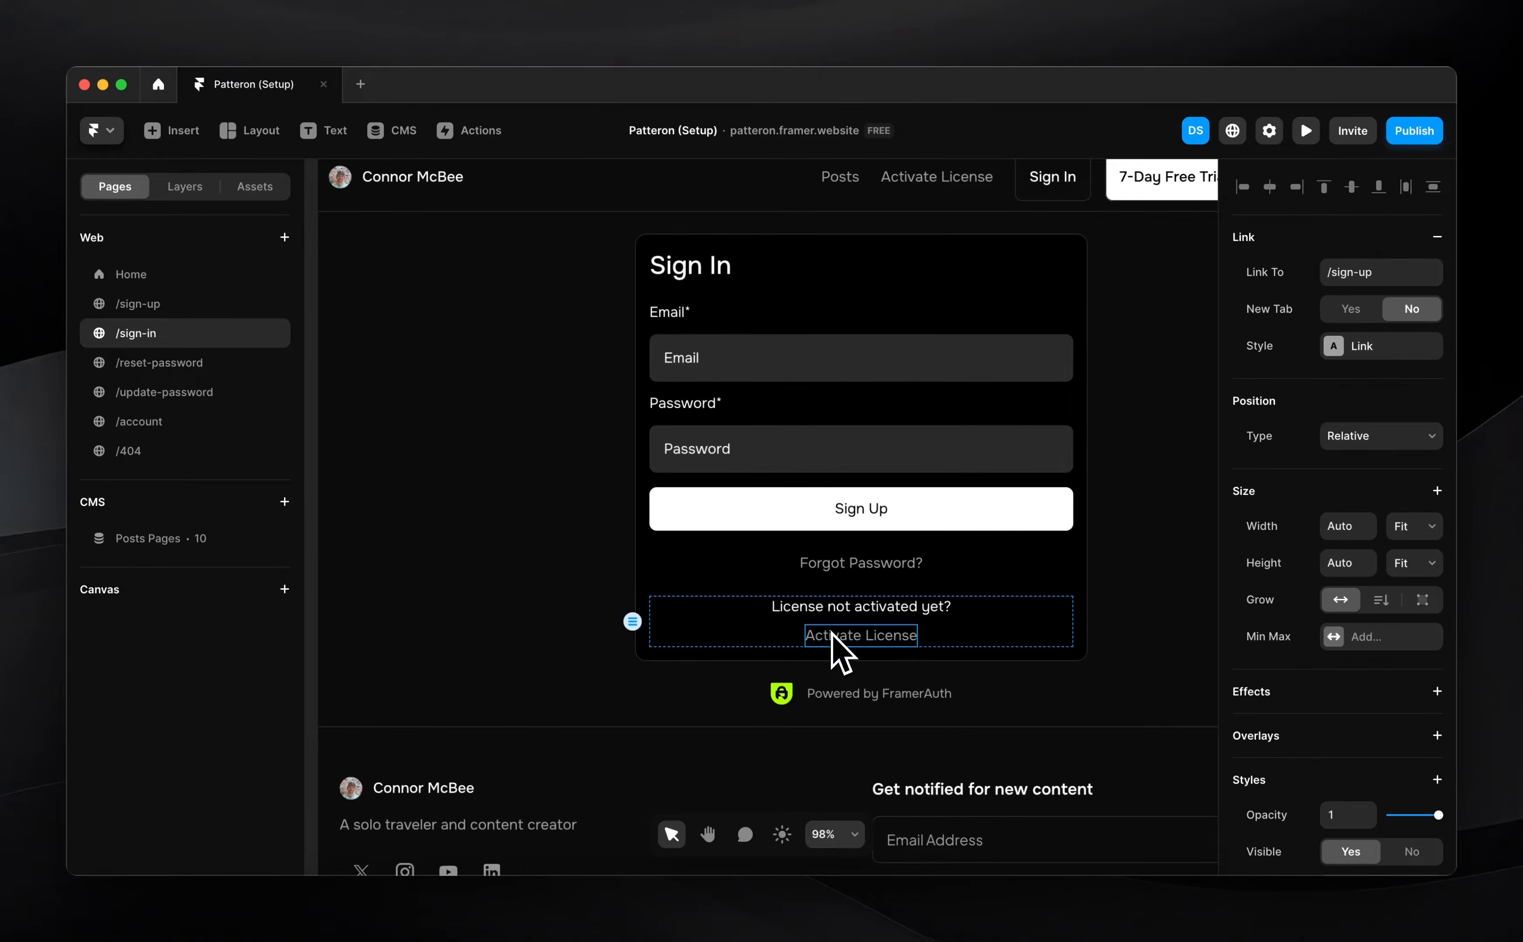
scroll(1394, 666, down, 5)
scroll(1411, 629, up, 8)
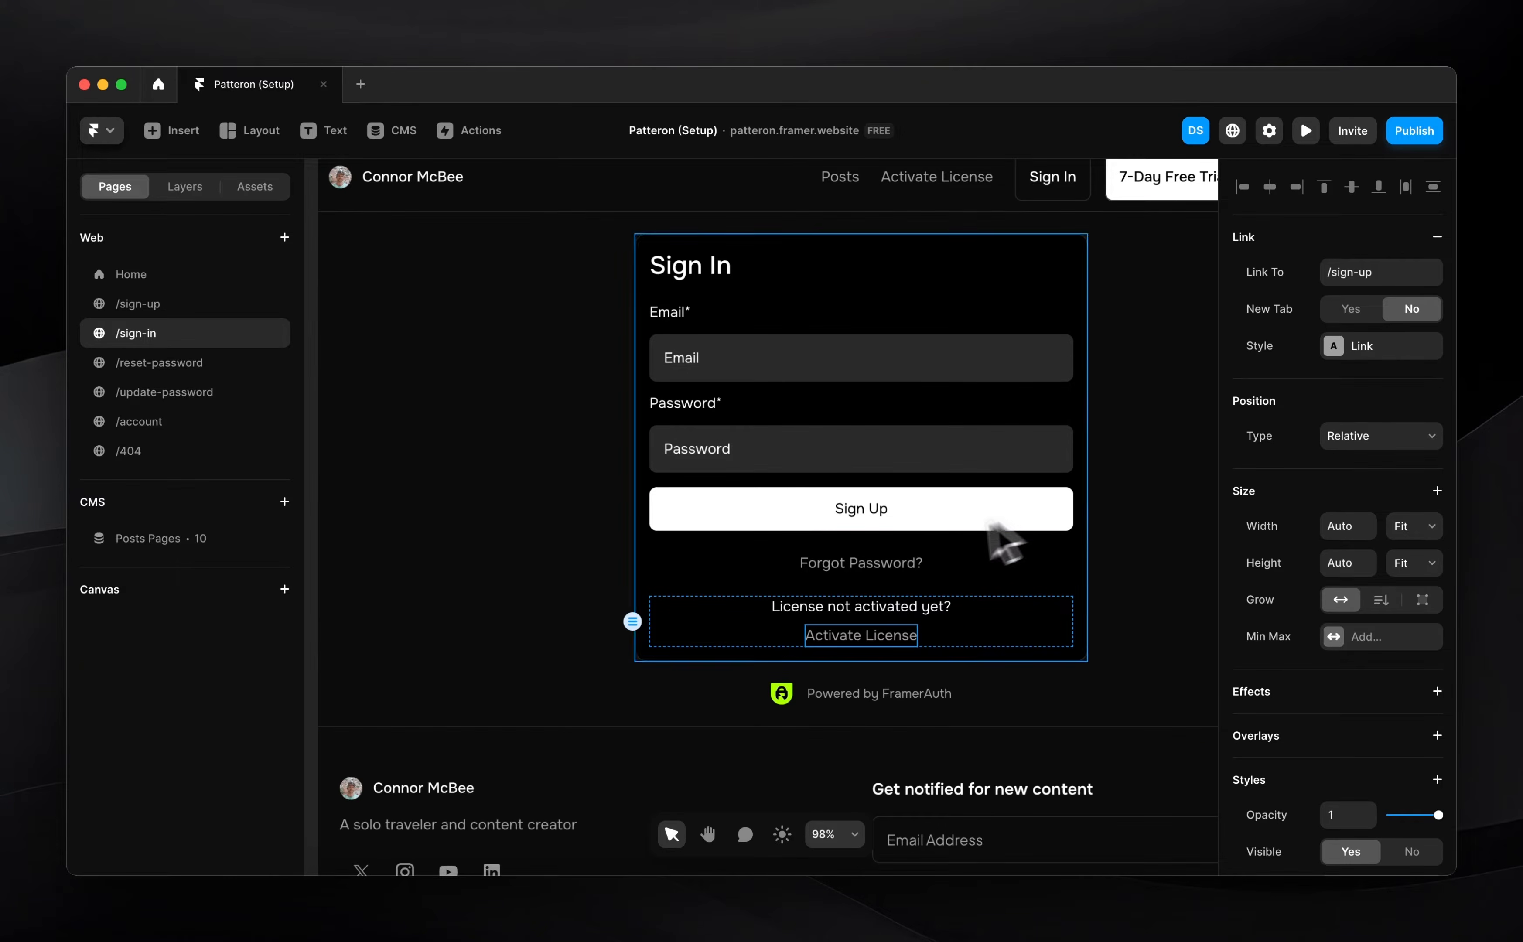
click(867, 566)
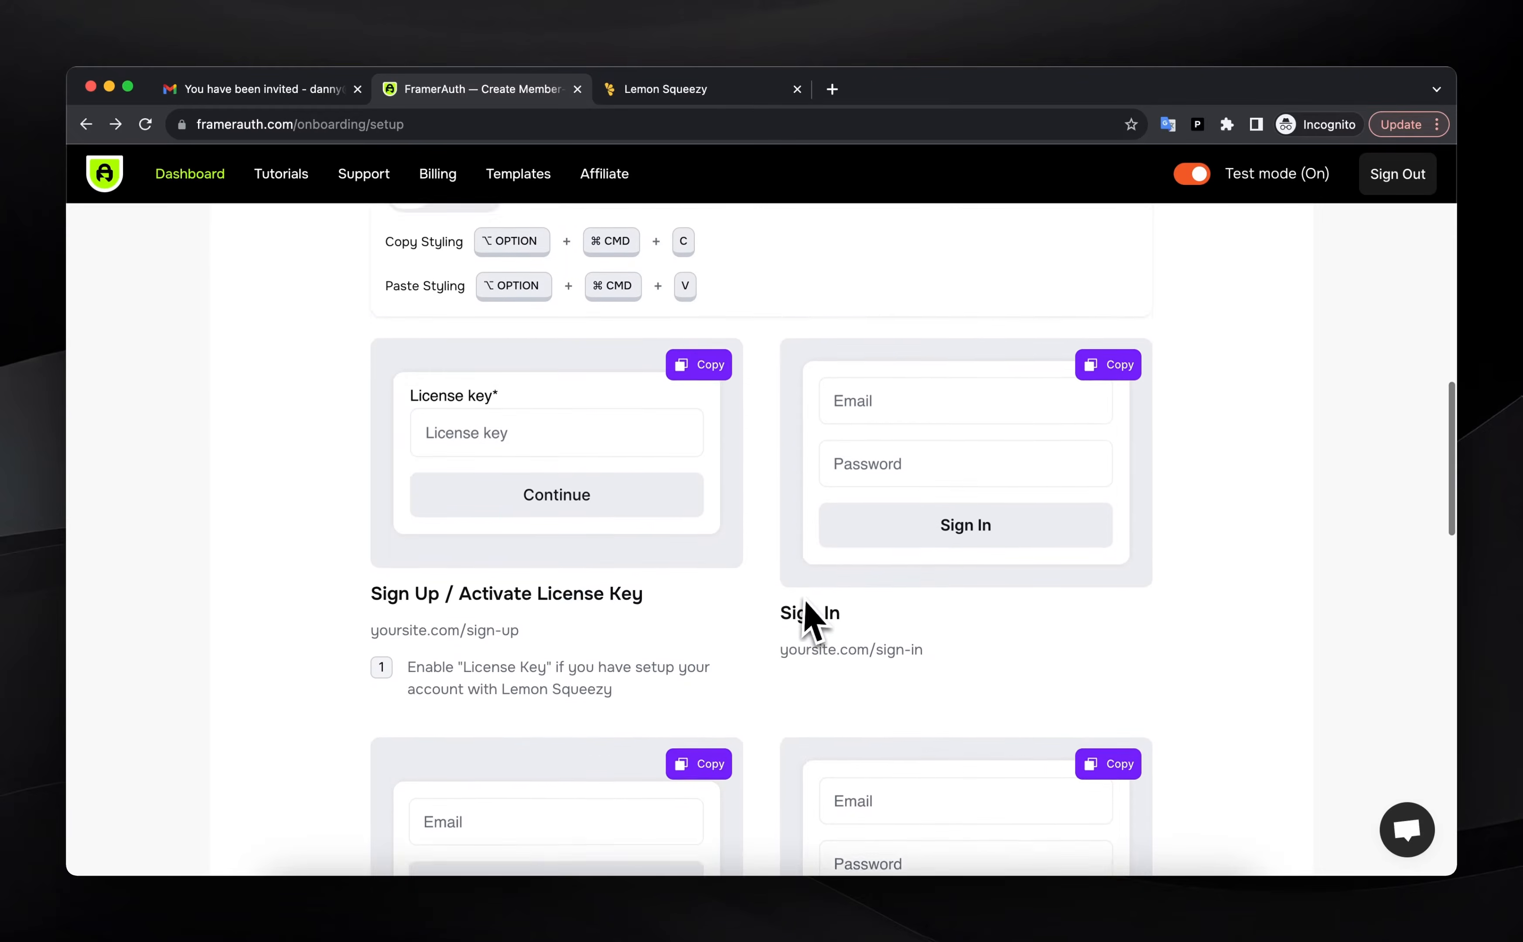
scroll(805, 612, down, 5)
Copy FramerAuth's Reset Password component and paste it into the /reset-password form frame
click(706, 529)
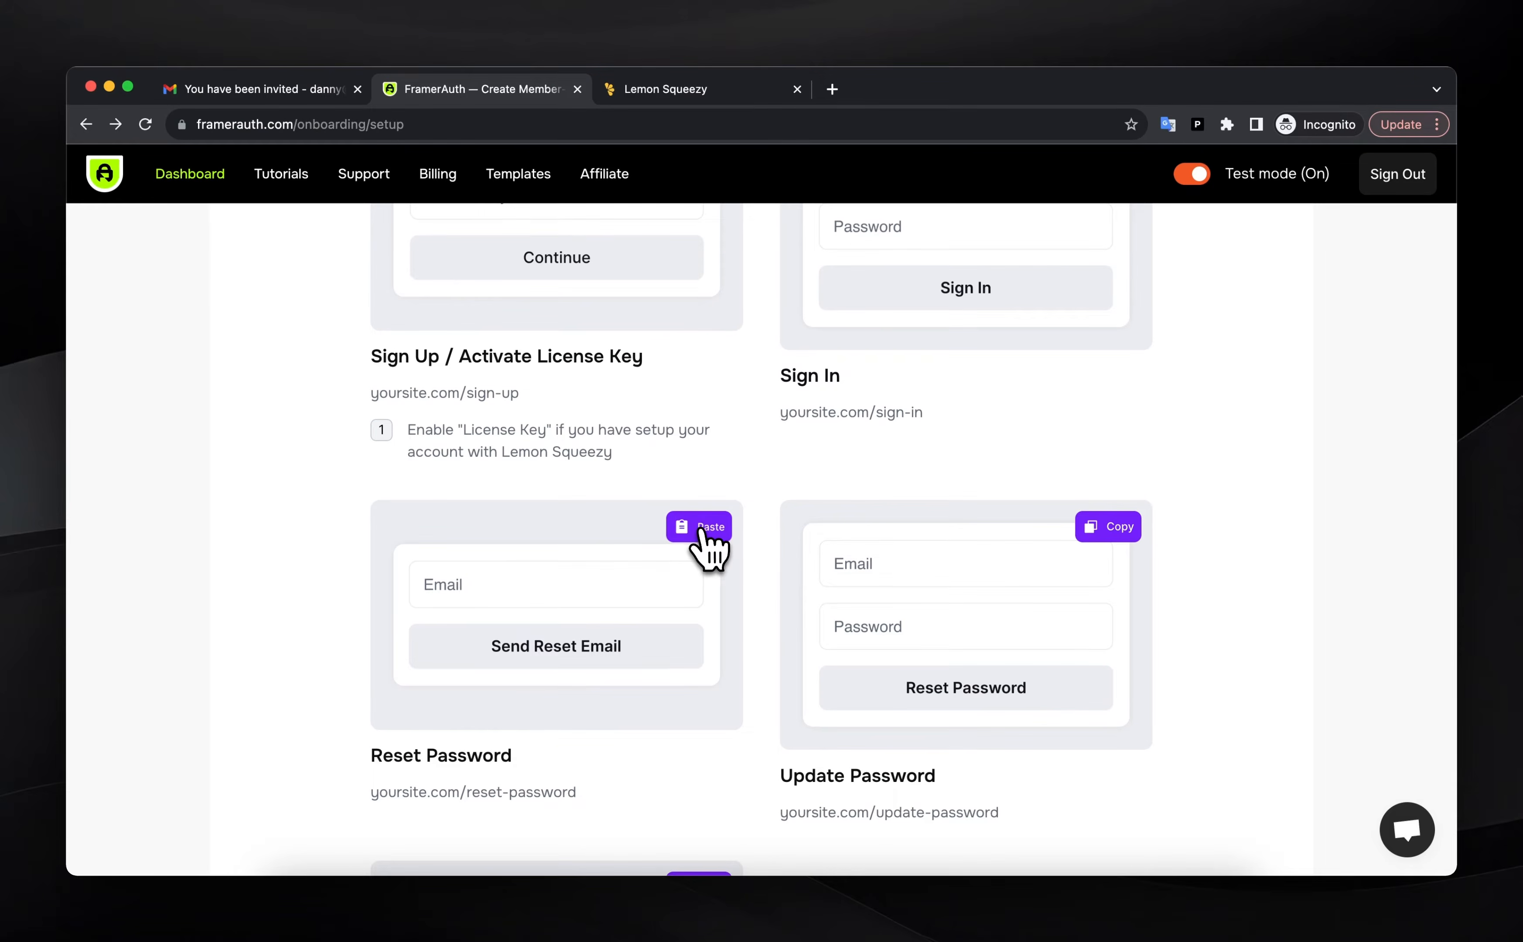
click(1139, 925)
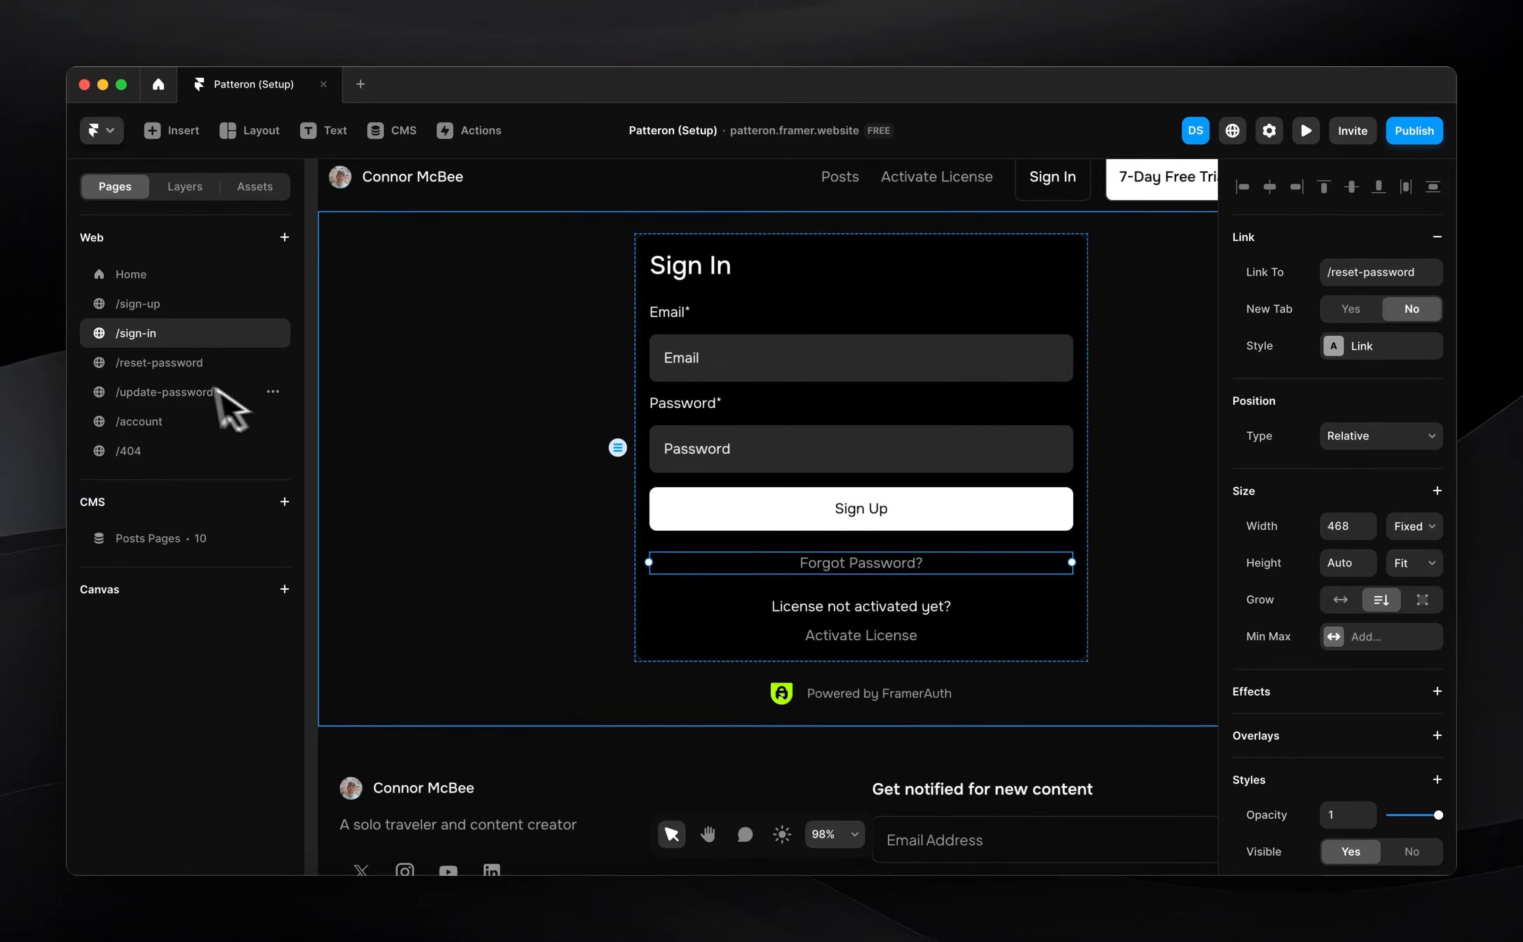
click(172, 368)
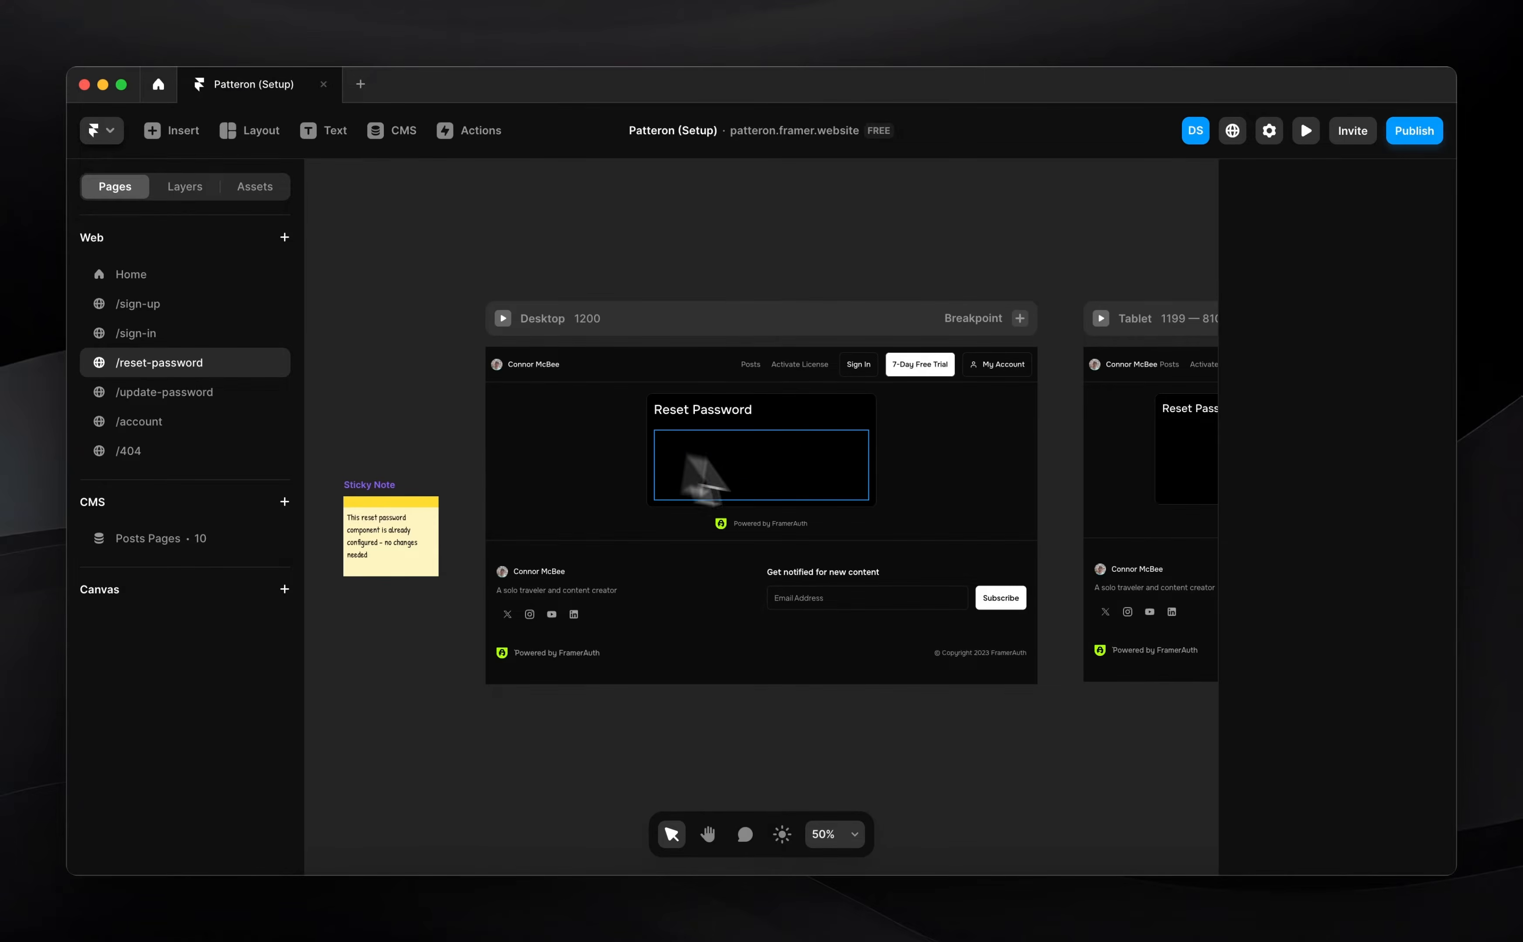
click(765, 470)
key(super+v)
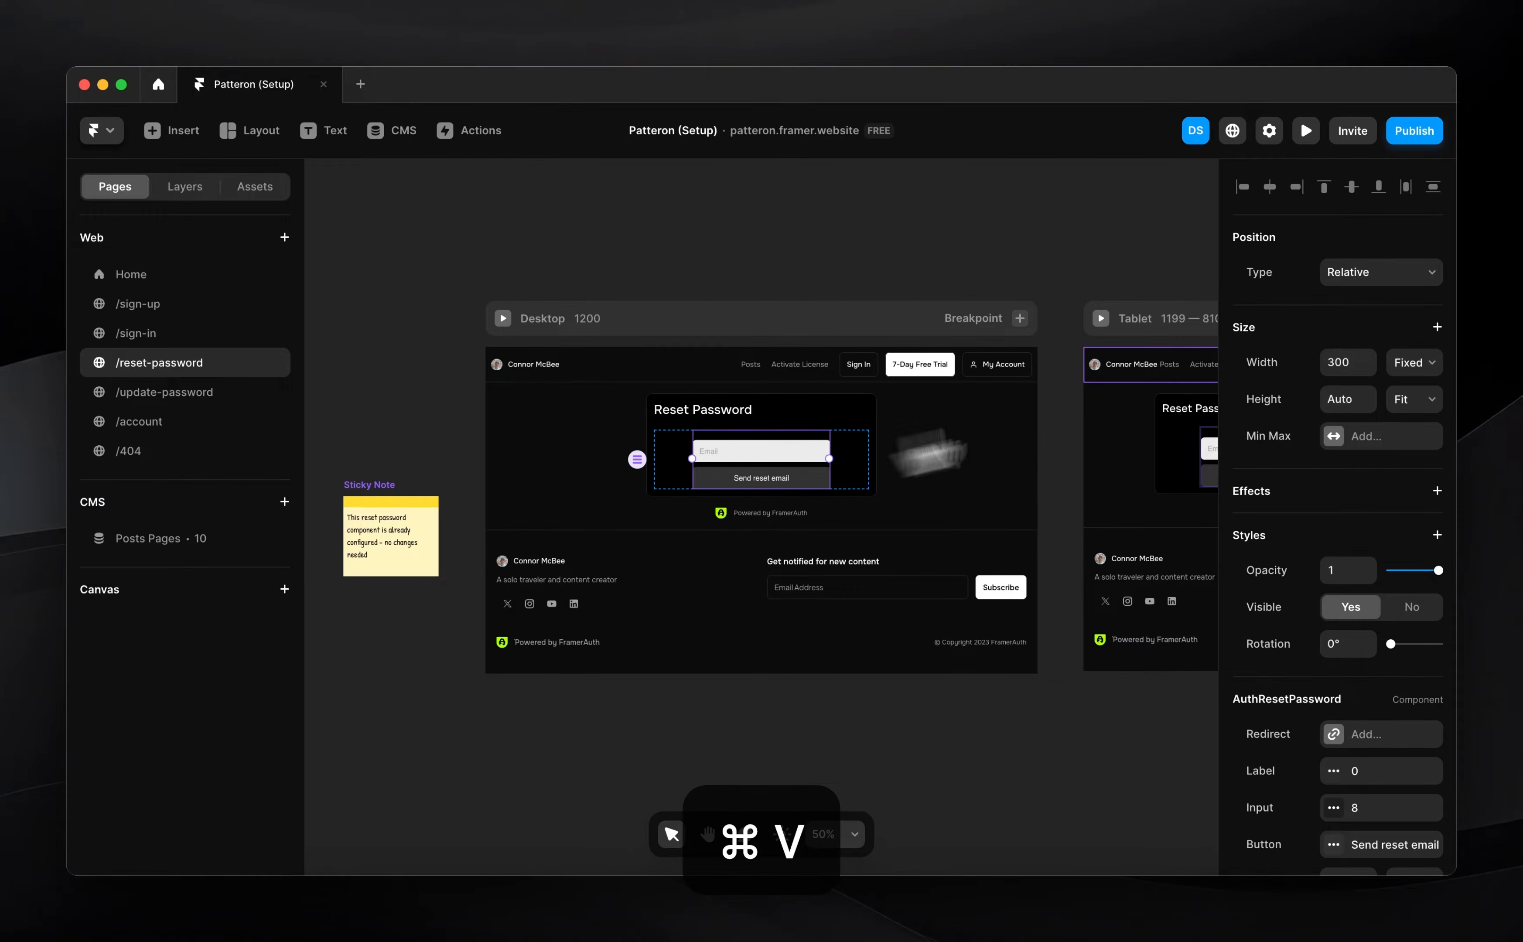
click(1425, 362)
Make the reset form fill its width and apply the sign-in form's copied styling
click(1394, 405)
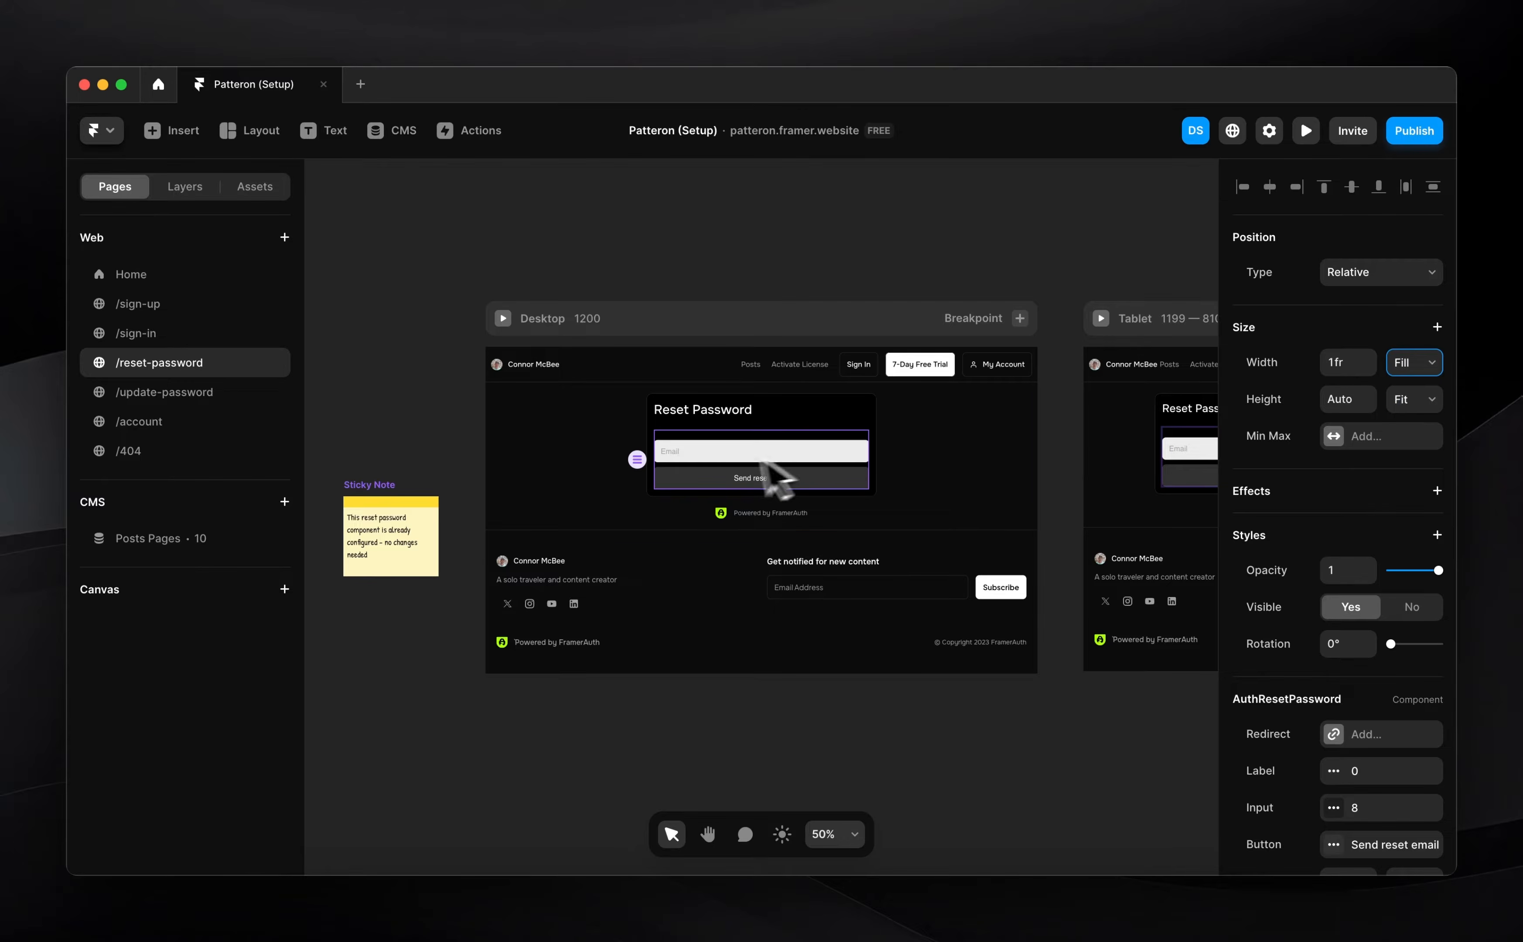
key(super+alt+v)
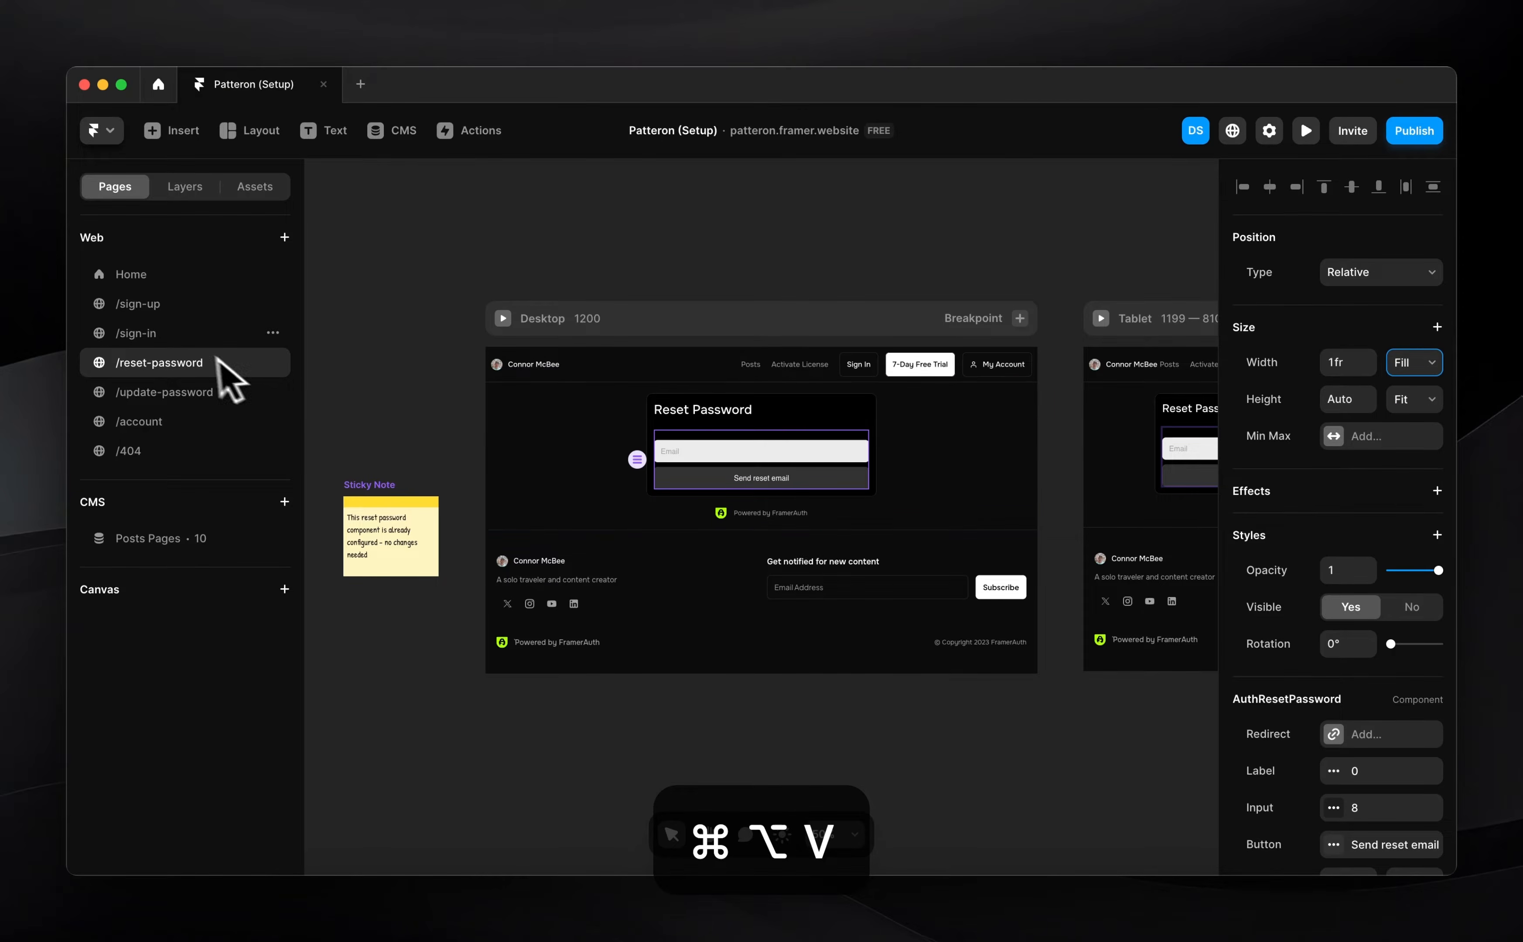
click(168, 337)
click(802, 478)
key(super+alt+c)
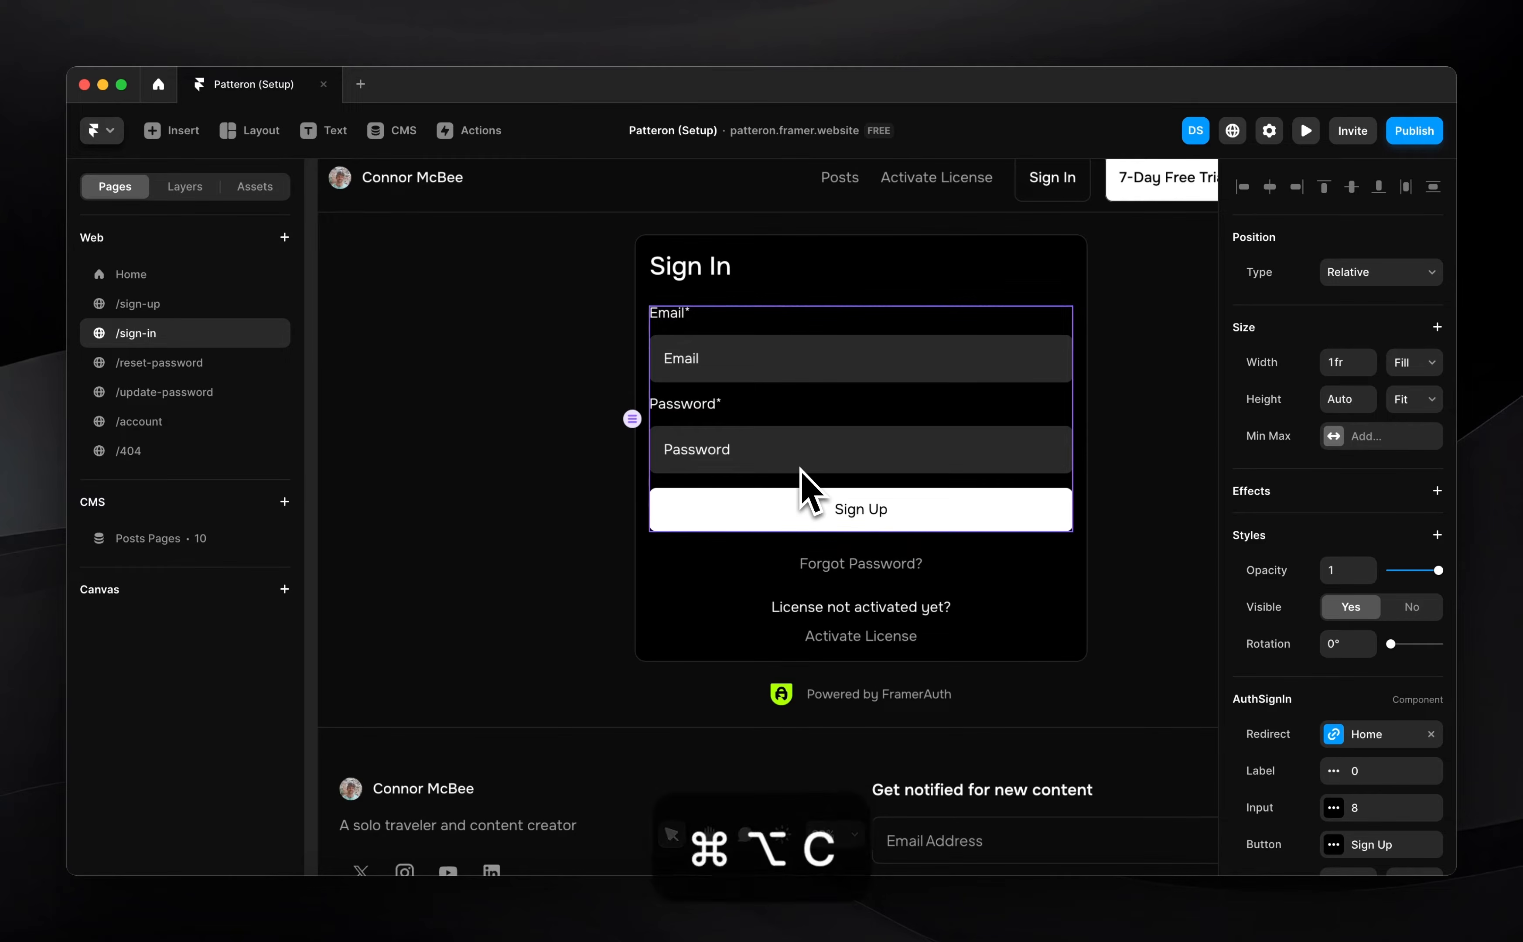
click(209, 369)
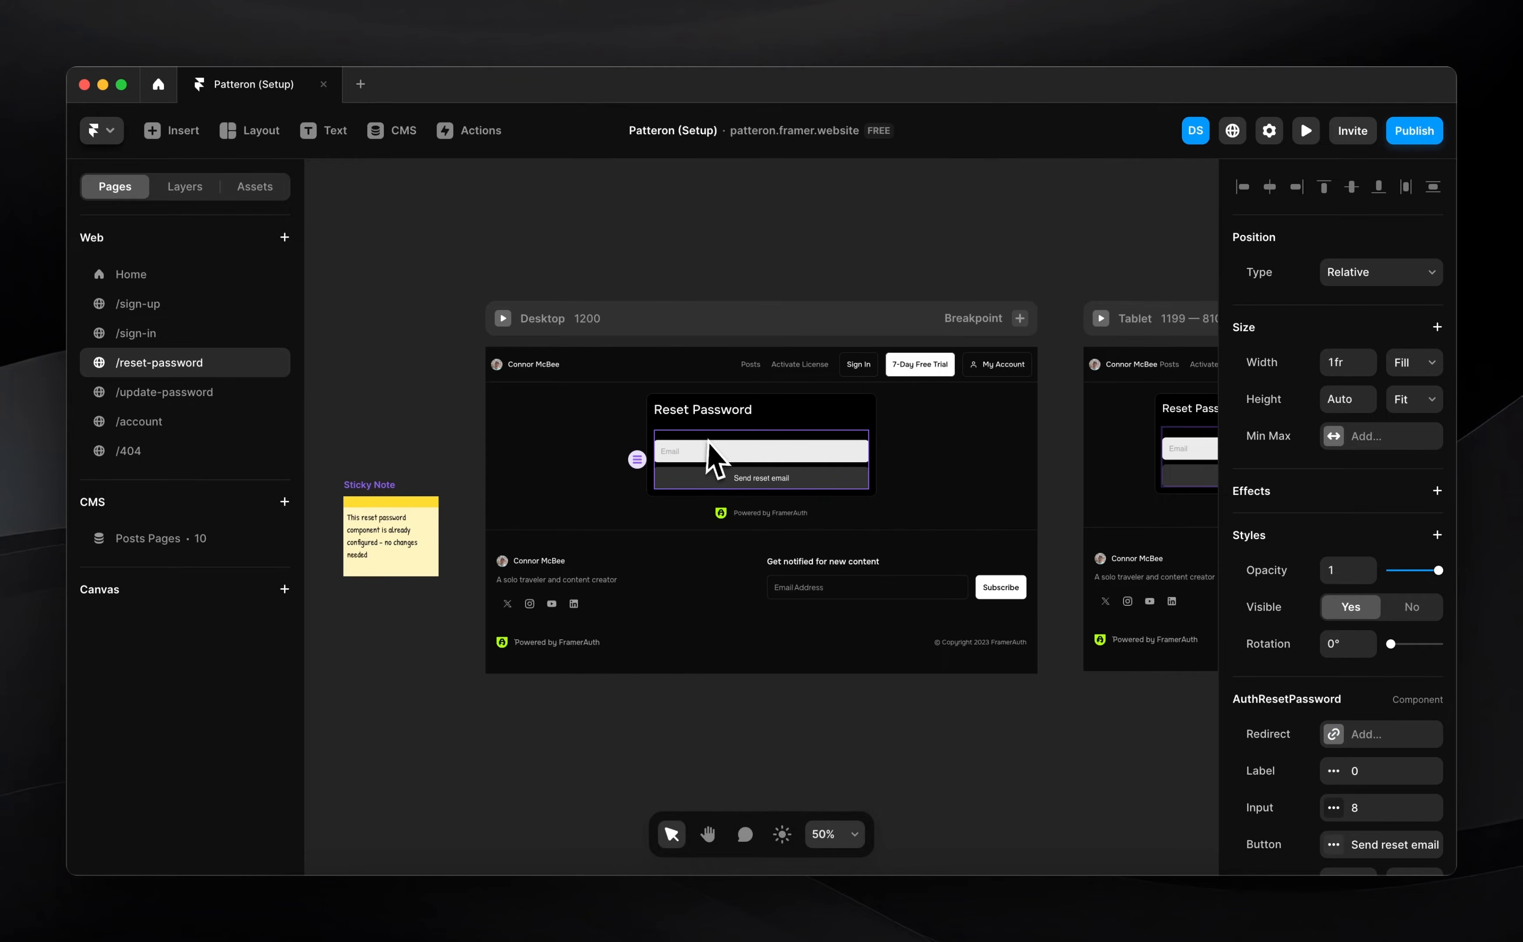
key(super+alt+v)
Confirm the reset form's Redirect shows Home and open its button settings
scroll(717, 466, up, 2)
scroll(712, 466, up, 2)
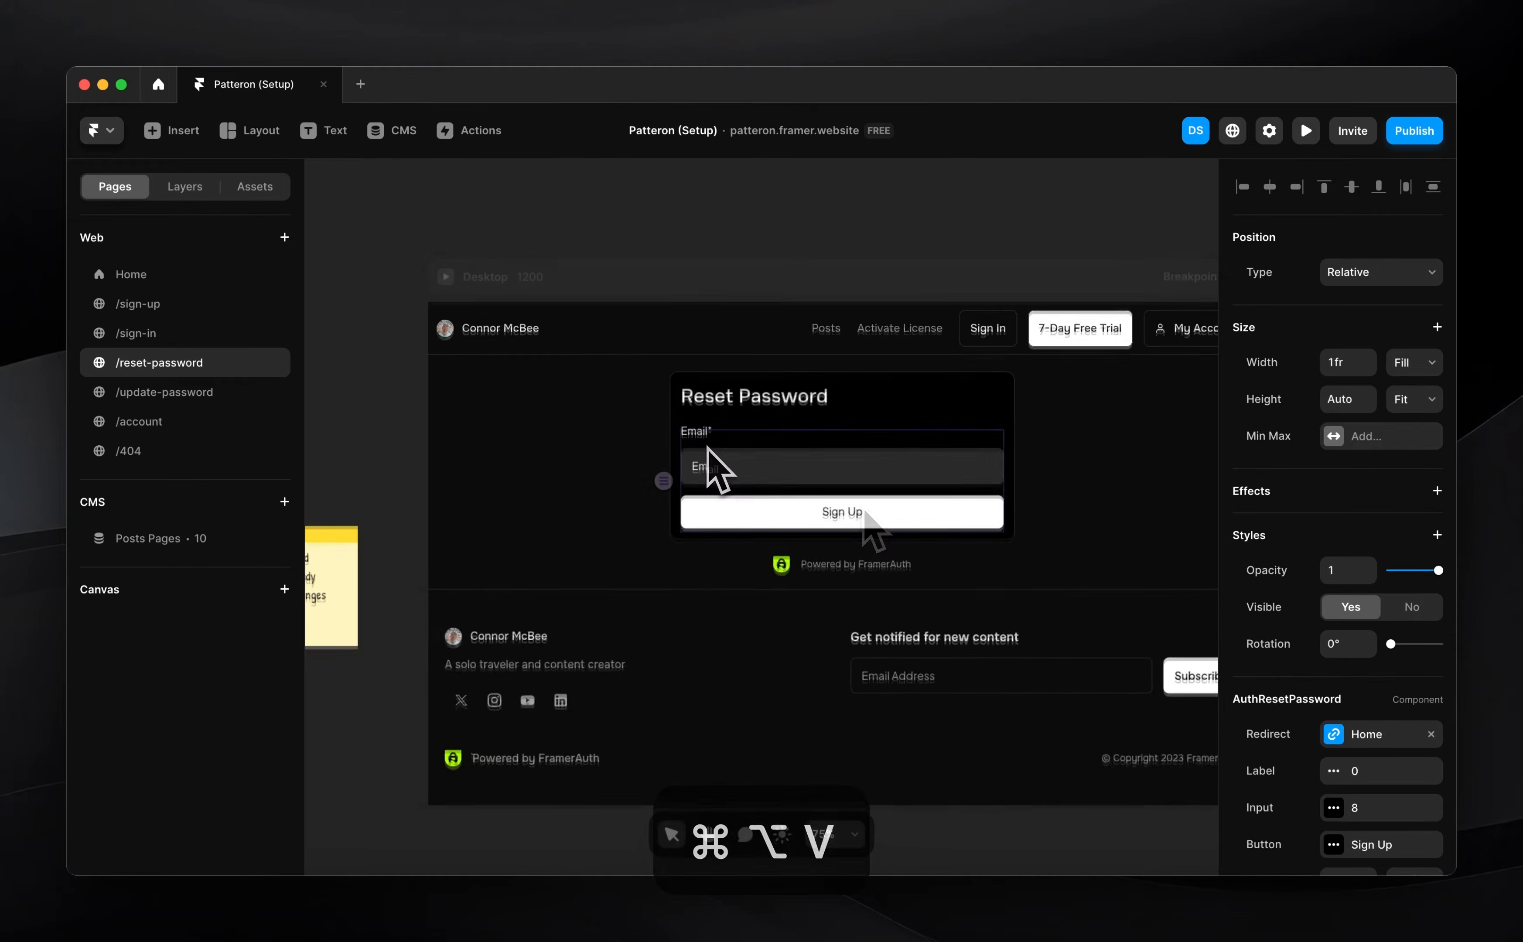
scroll(806, 512, up, 1)
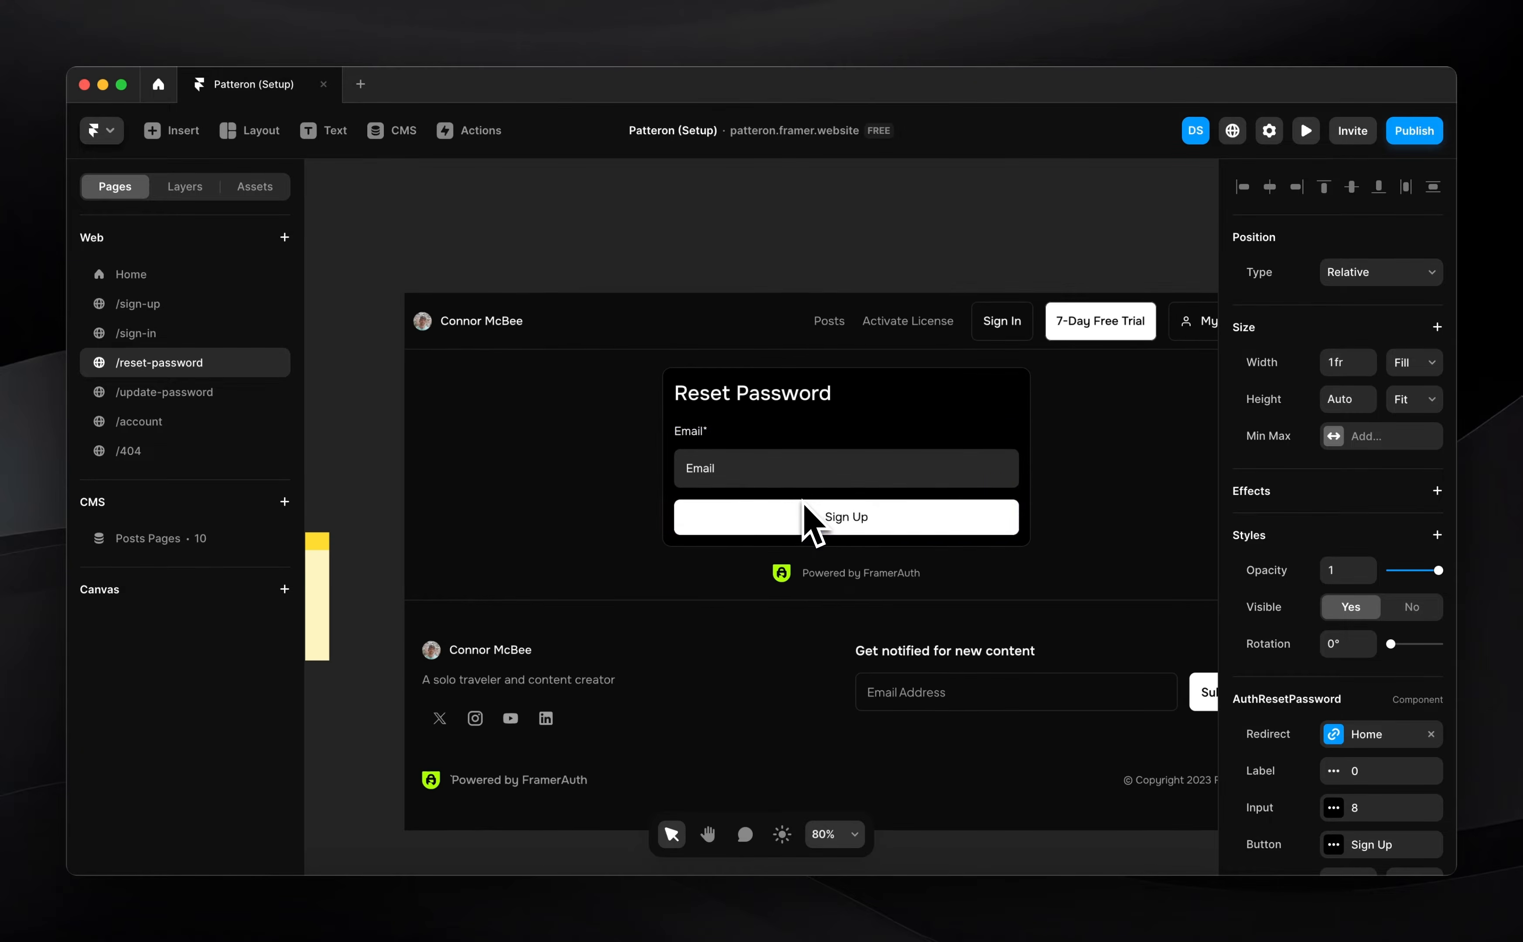
scroll(1328, 760, down, 3)
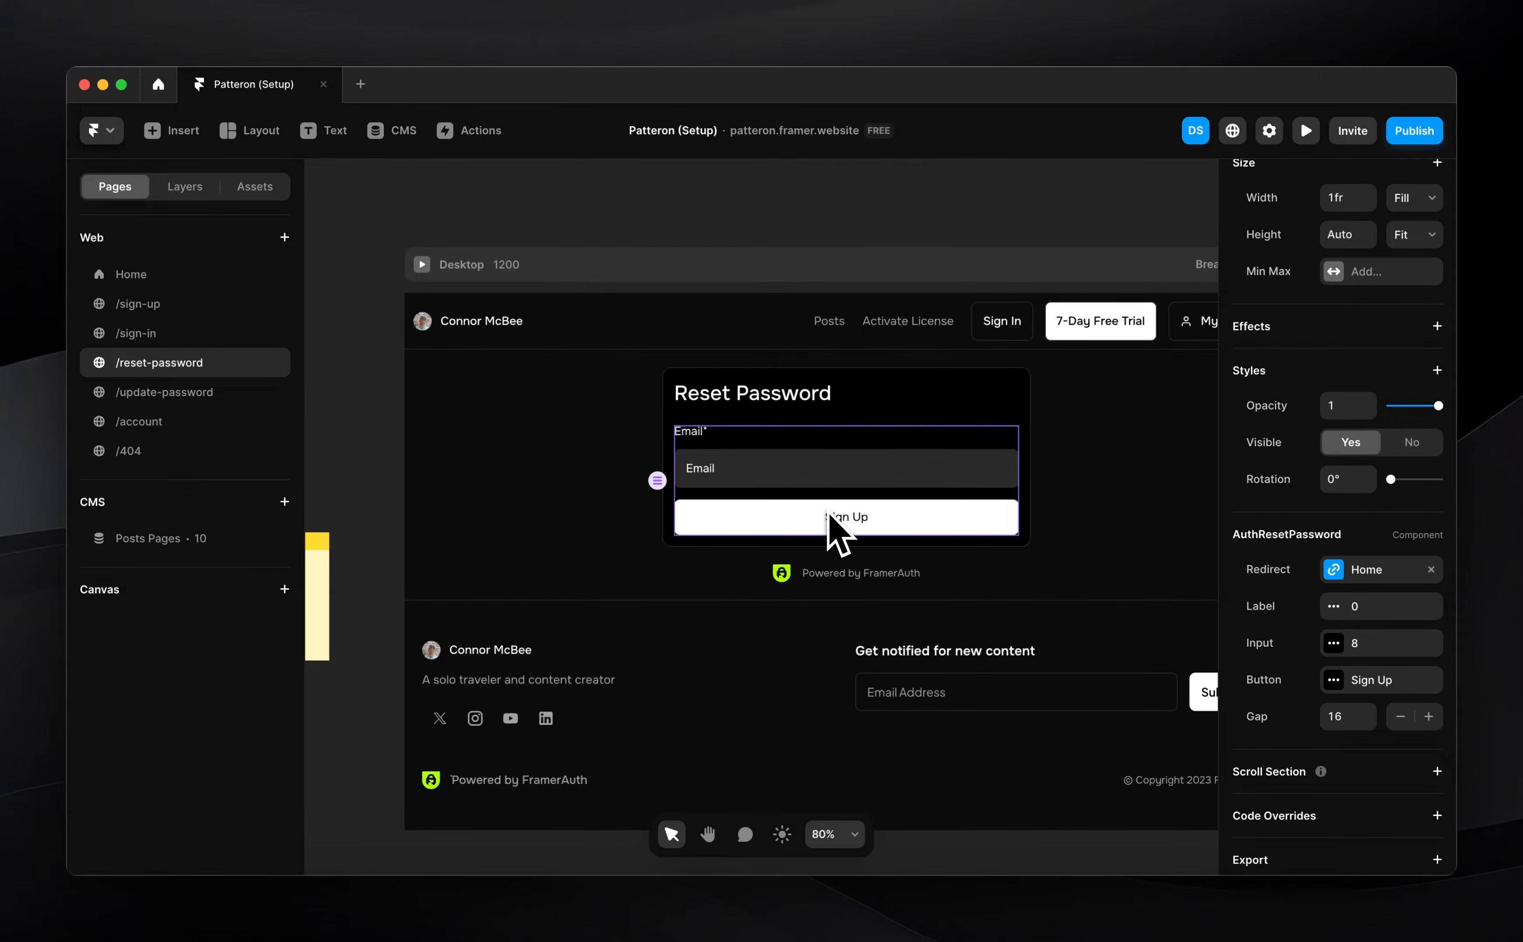
scroll(828, 513, up, 3)
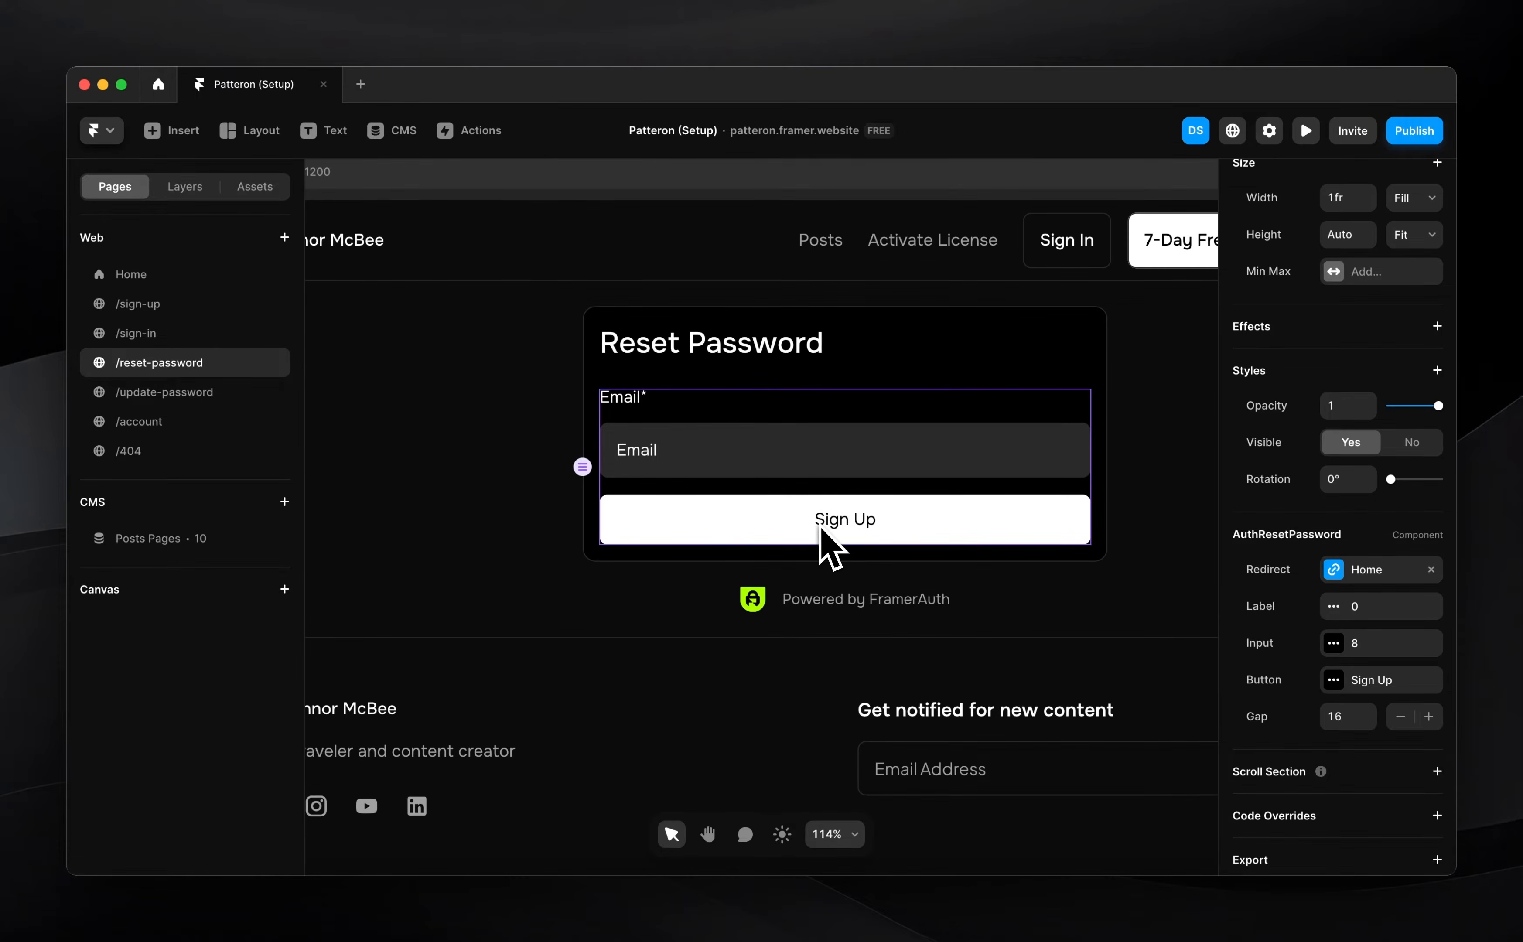
scroll(821, 528, down, 1)
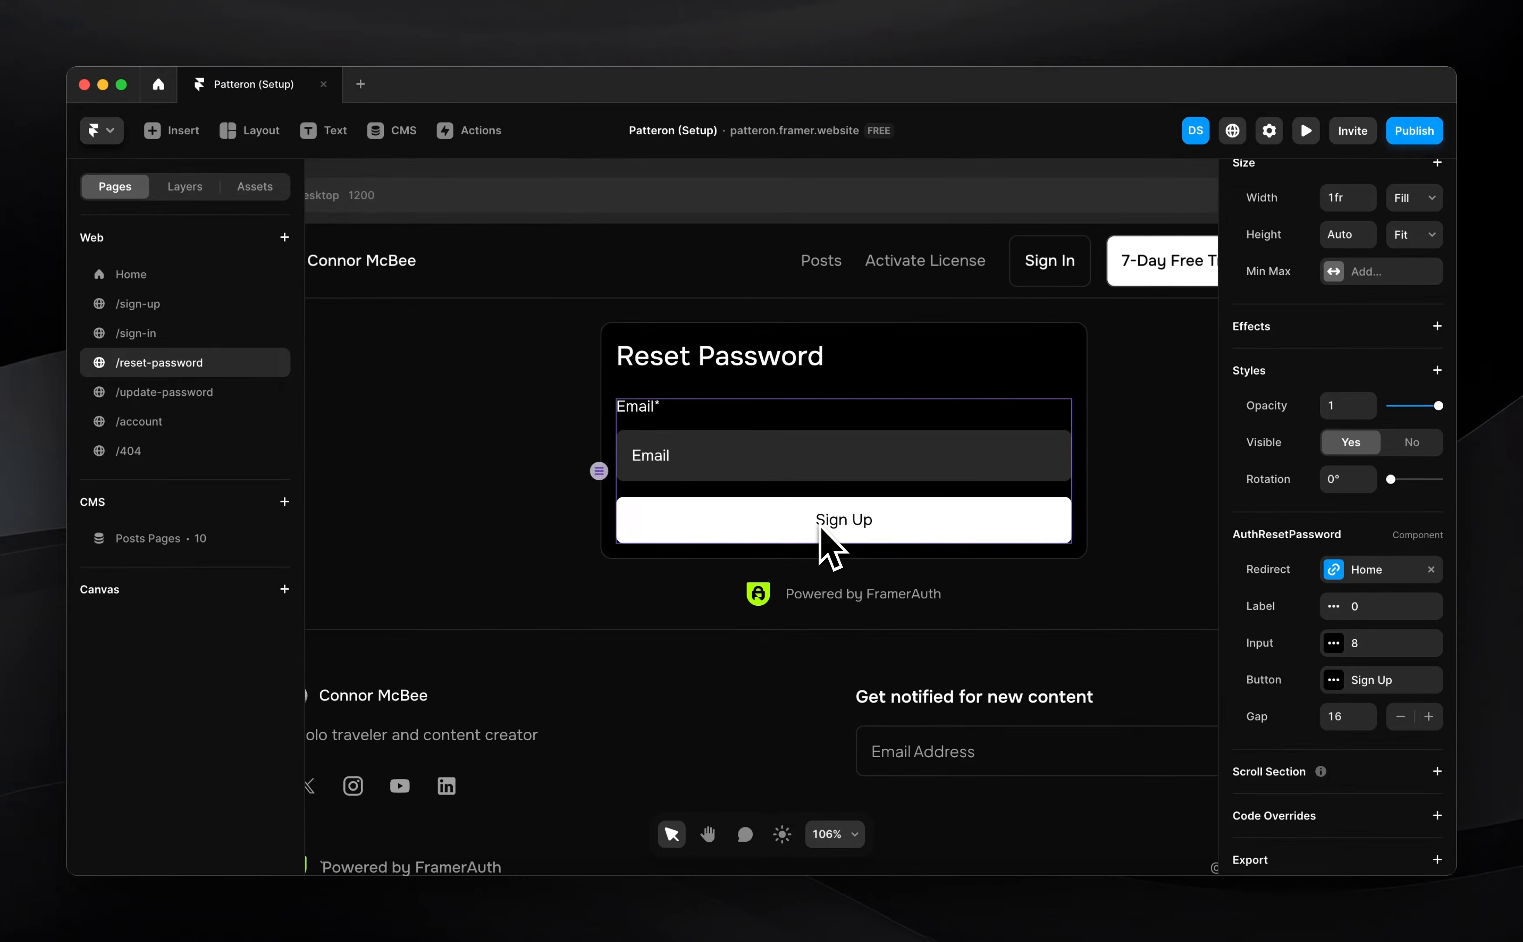
click(1363, 688)
Relabel the reset form's button as 'Send Reset Email'
click(1149, 652)
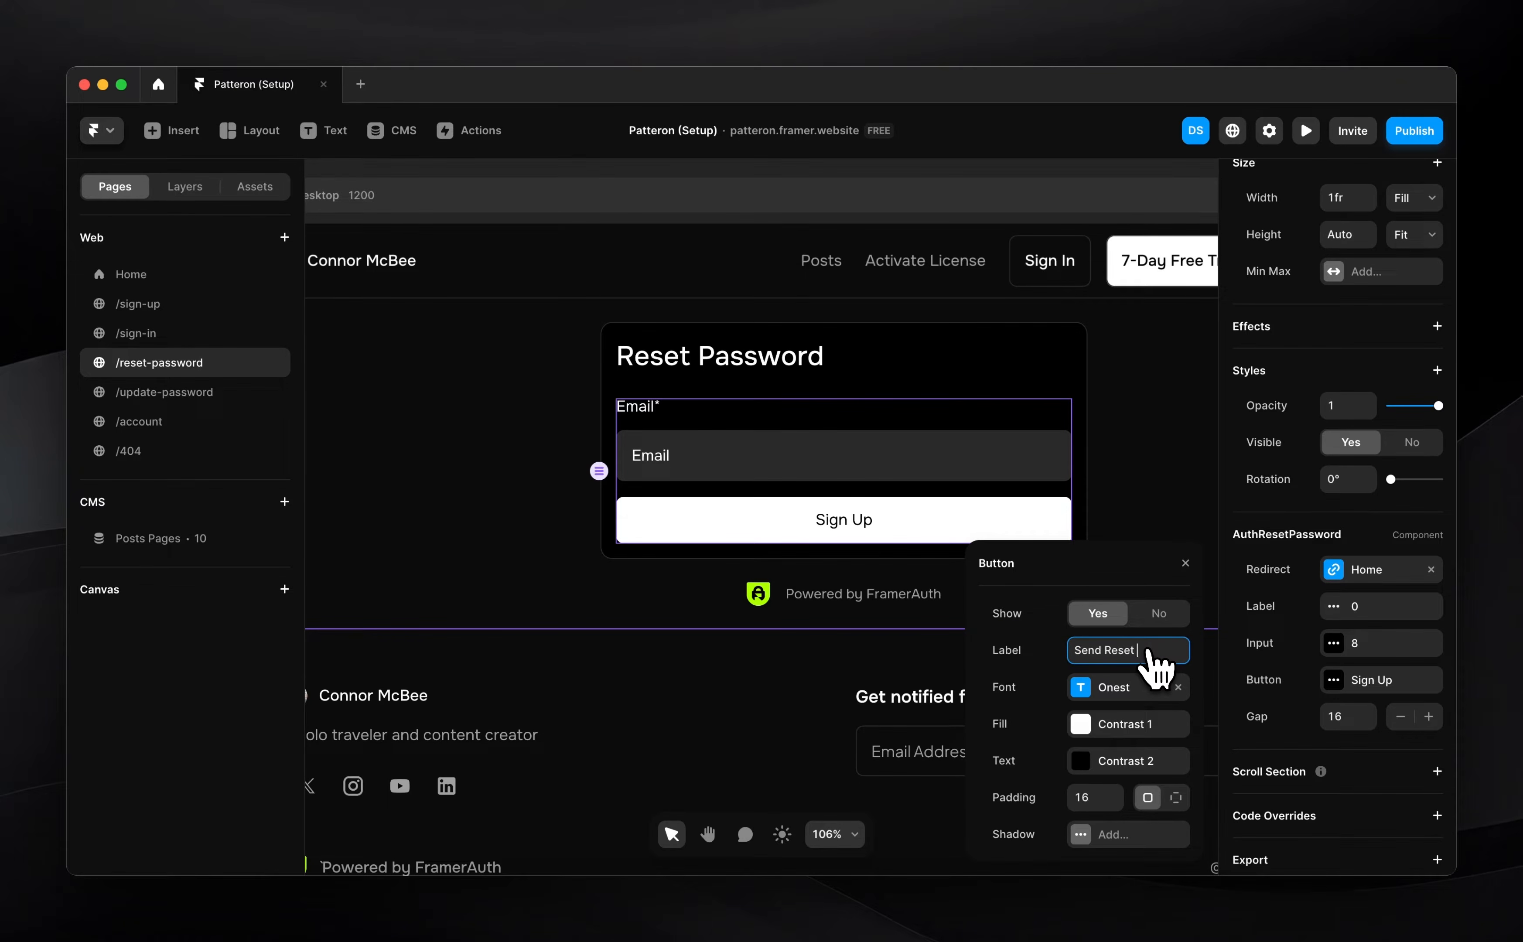
scroll(782, 520, down, 3)
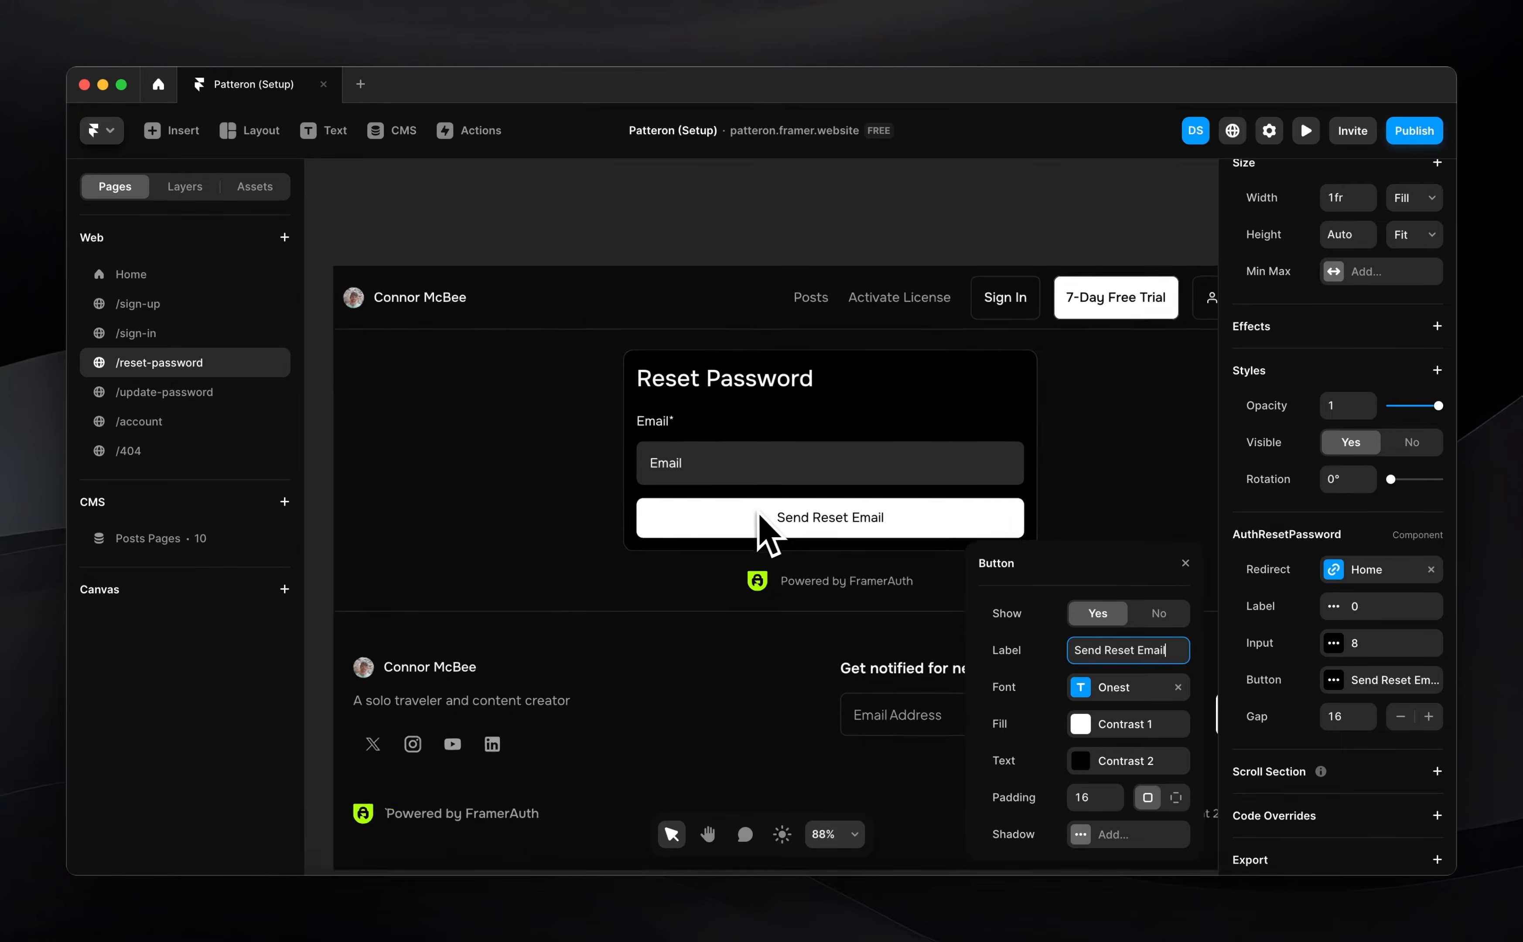
click(182, 335)
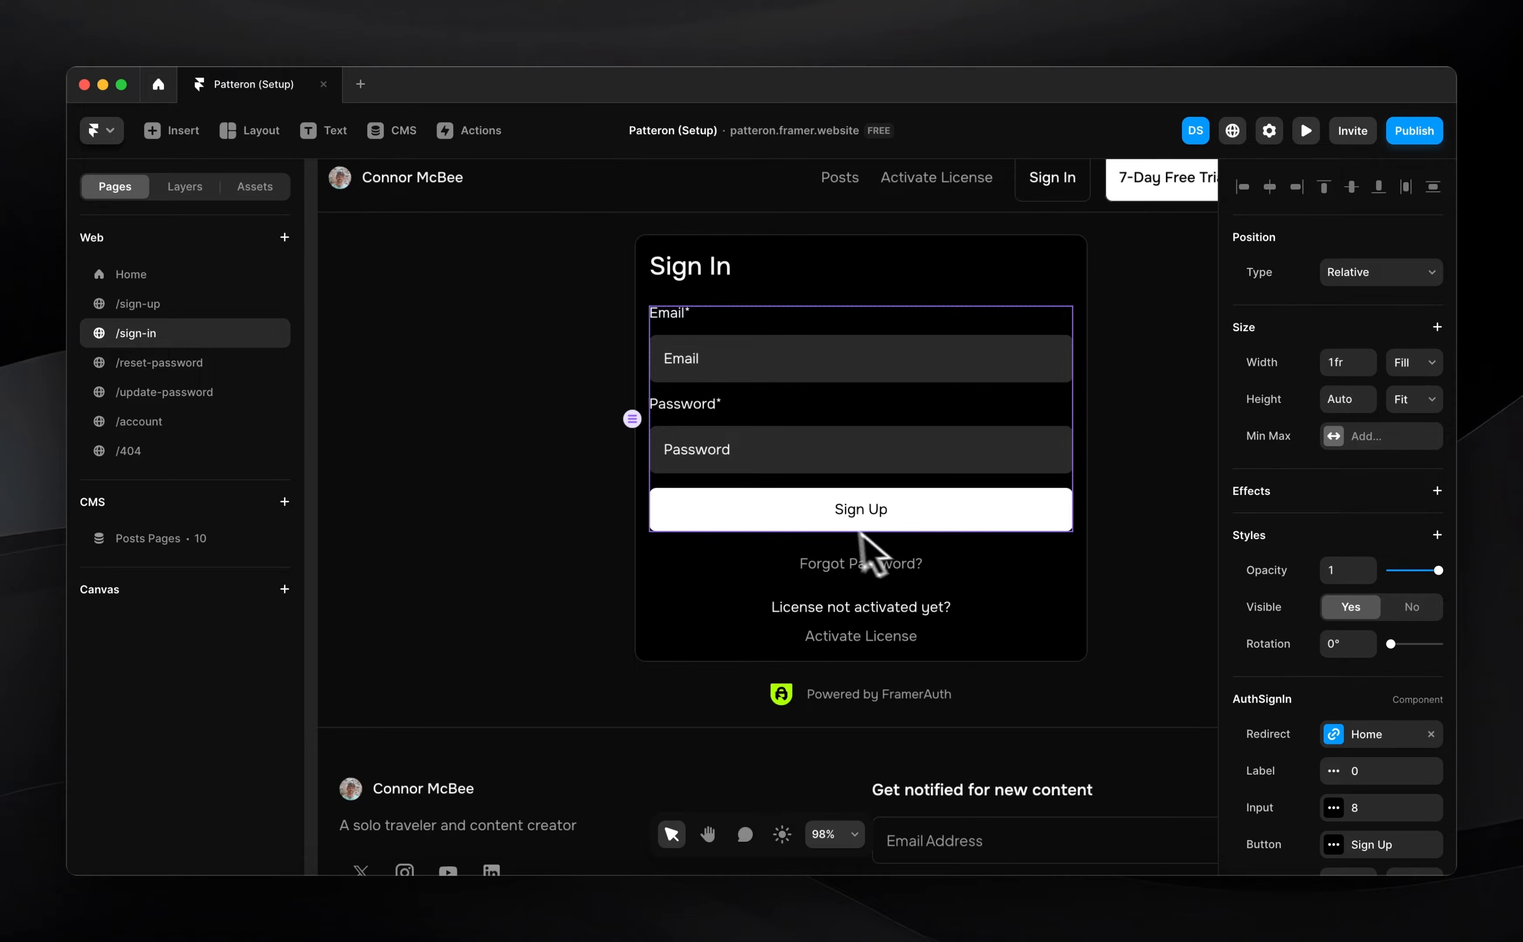
scroll(1454, 707, down, 3)
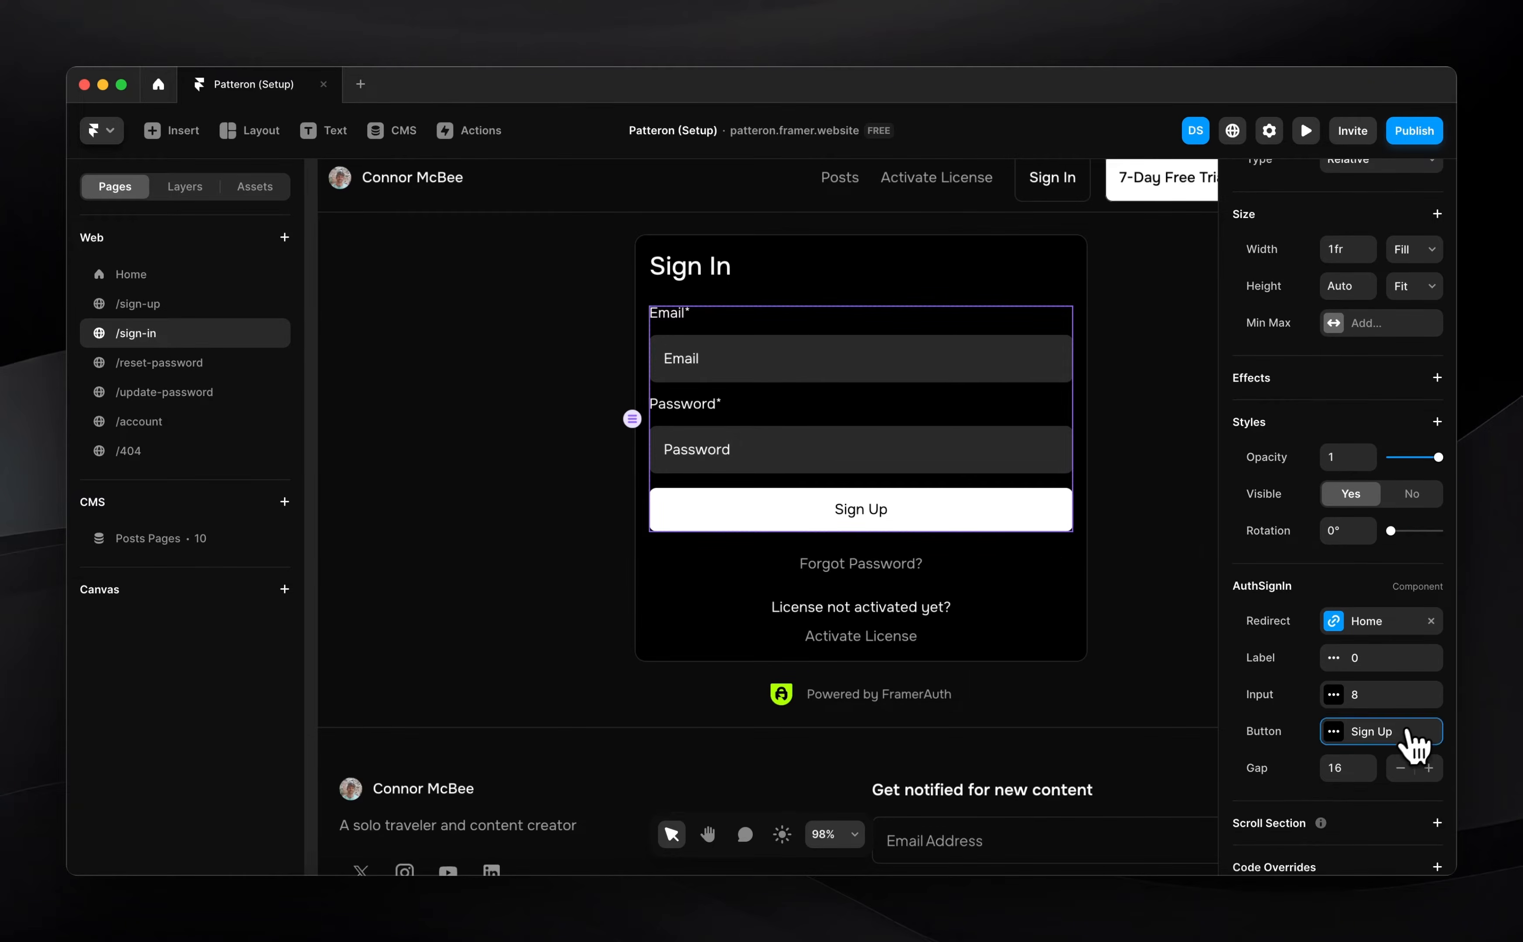
Set the sign-in form's button label to 'Sign In' and copy FramerAuth's Update Password component
click(1414, 732)
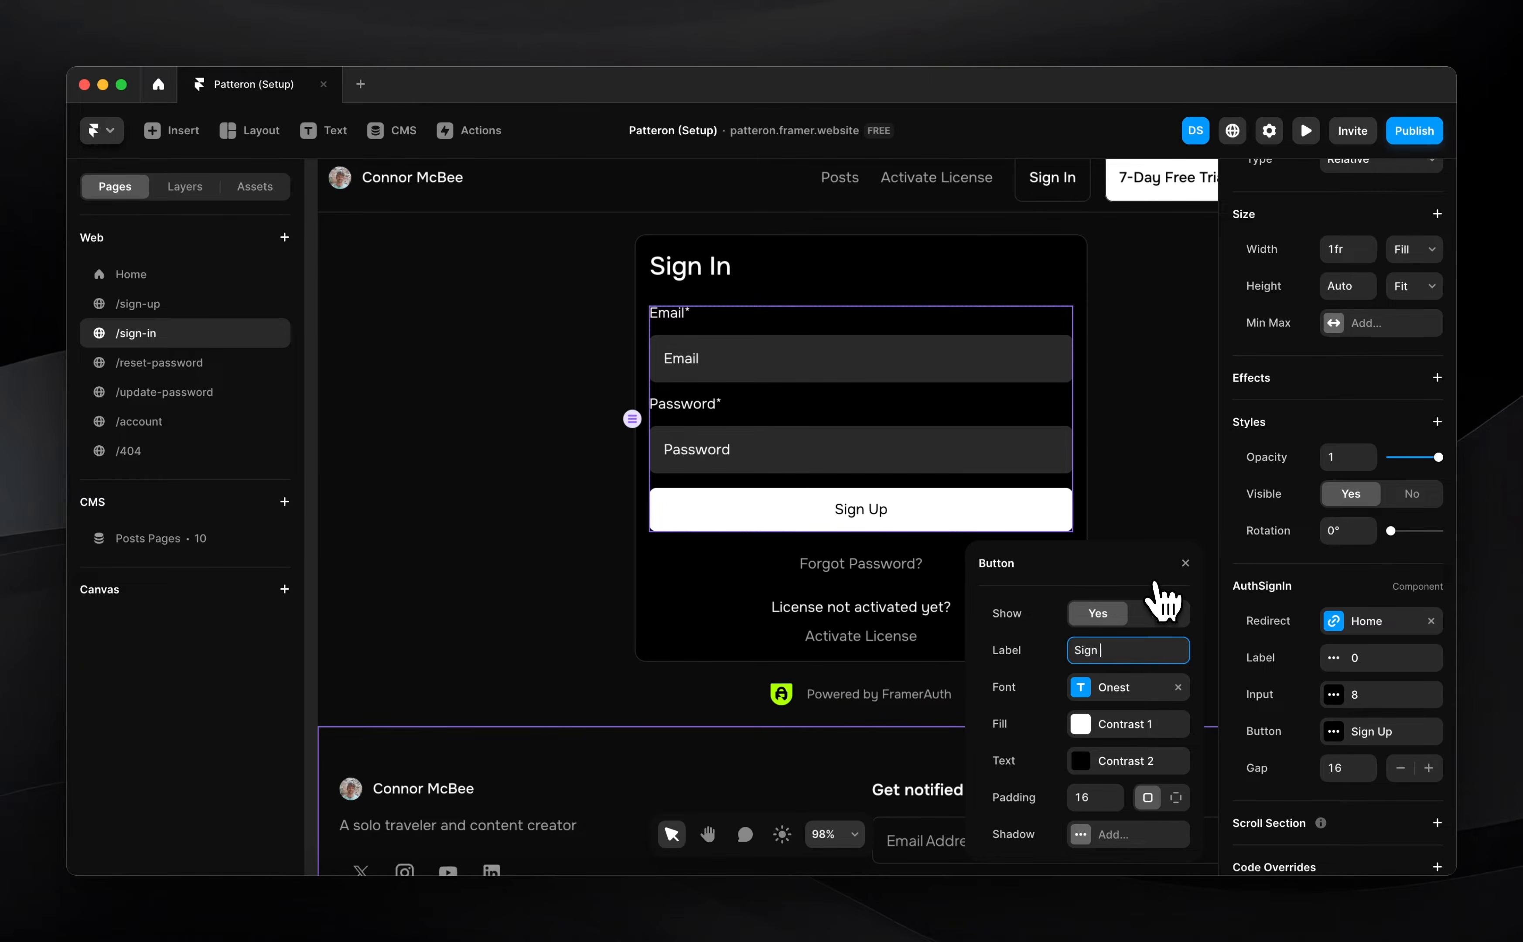
text(Sign In)
scroll(789, 510, down, 5)
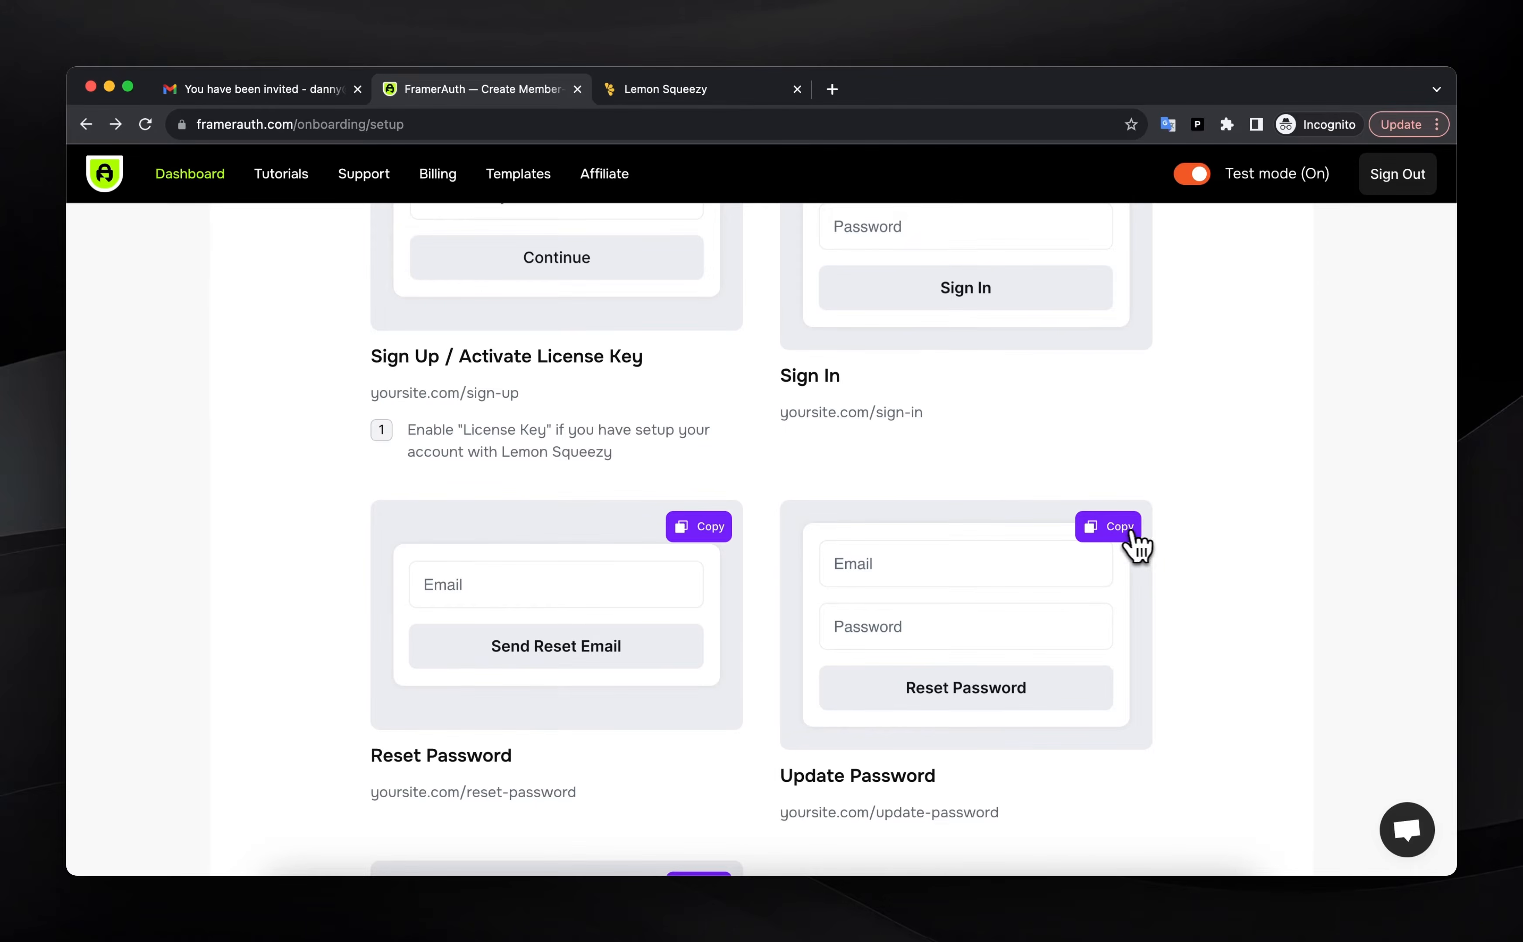
click(1123, 533)
click(1132, 922)
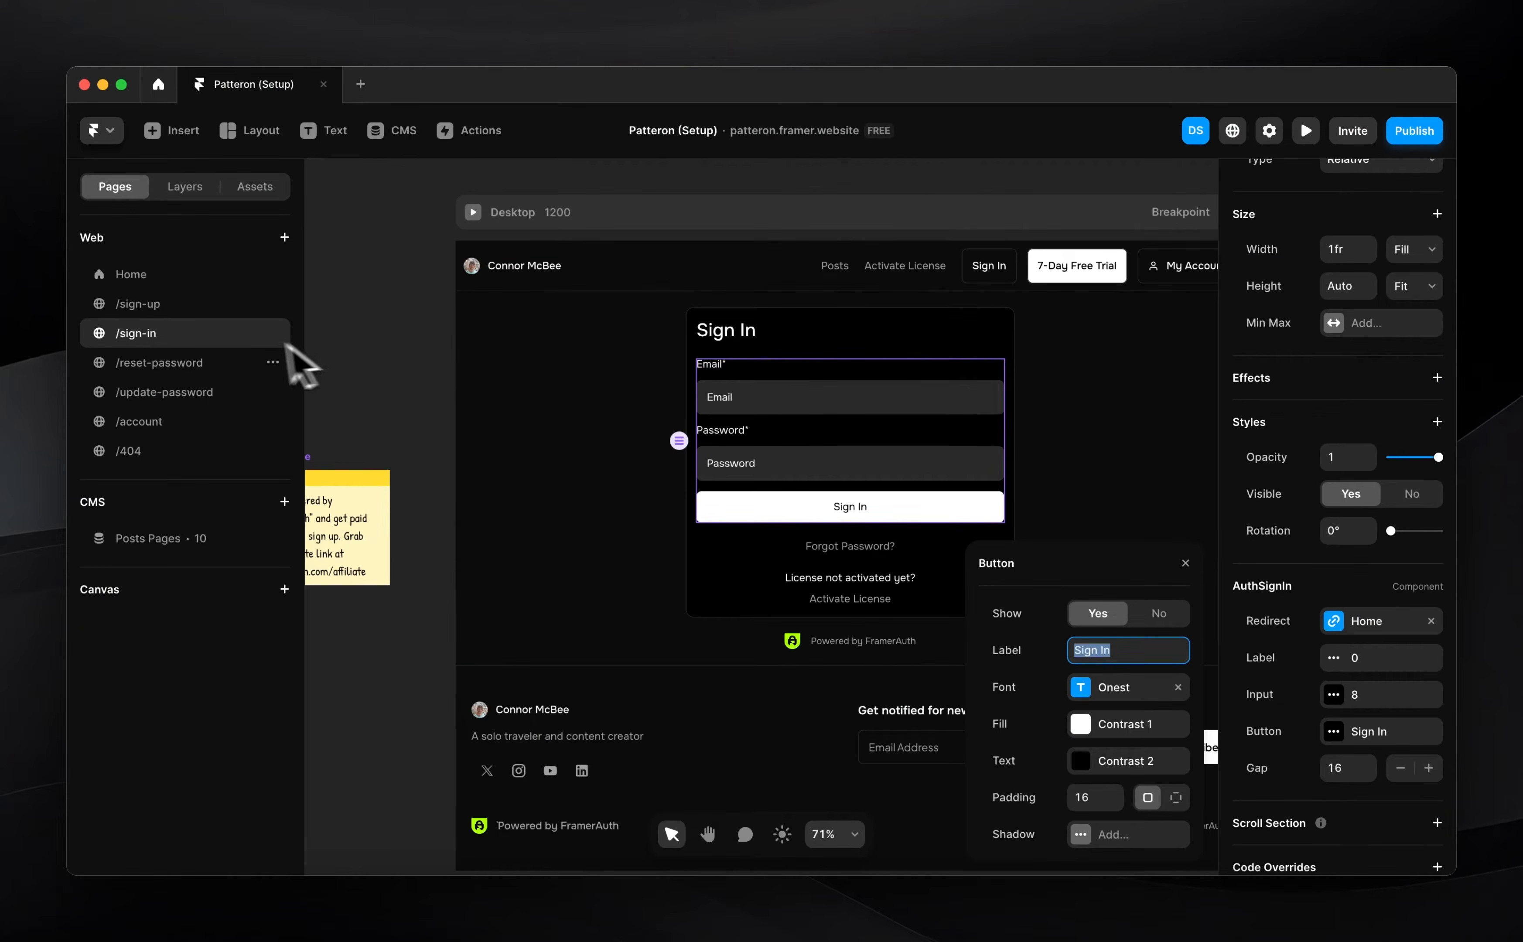
Paste the AuthUpdatePassword form into the /update-password container with Fill width
click(161, 393)
click(806, 527)
key(super+v)
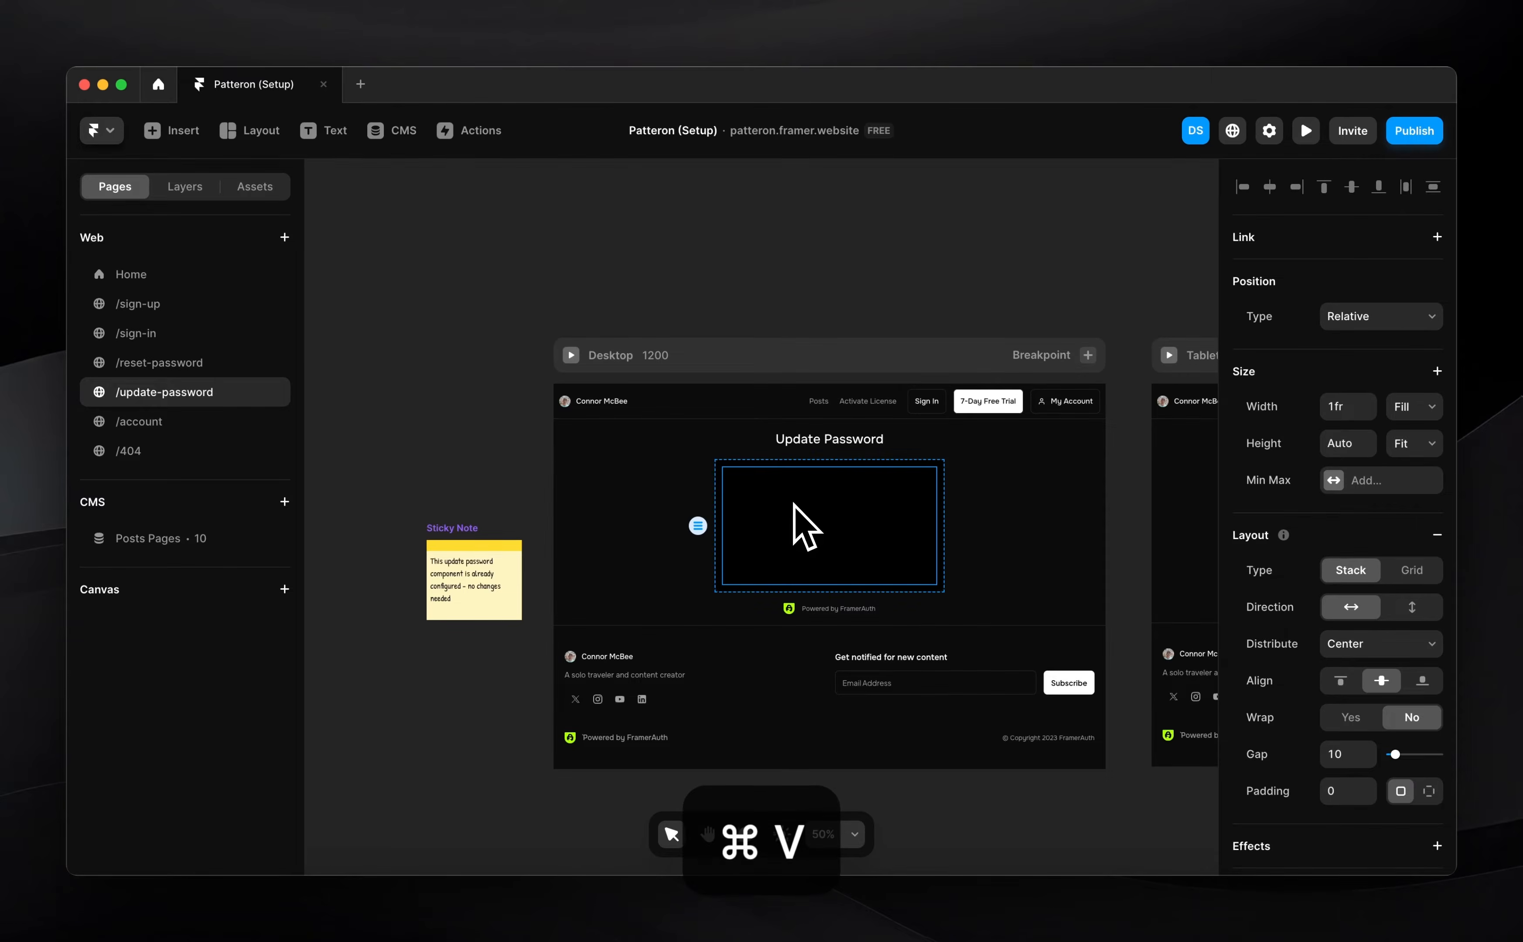
click(1414, 365)
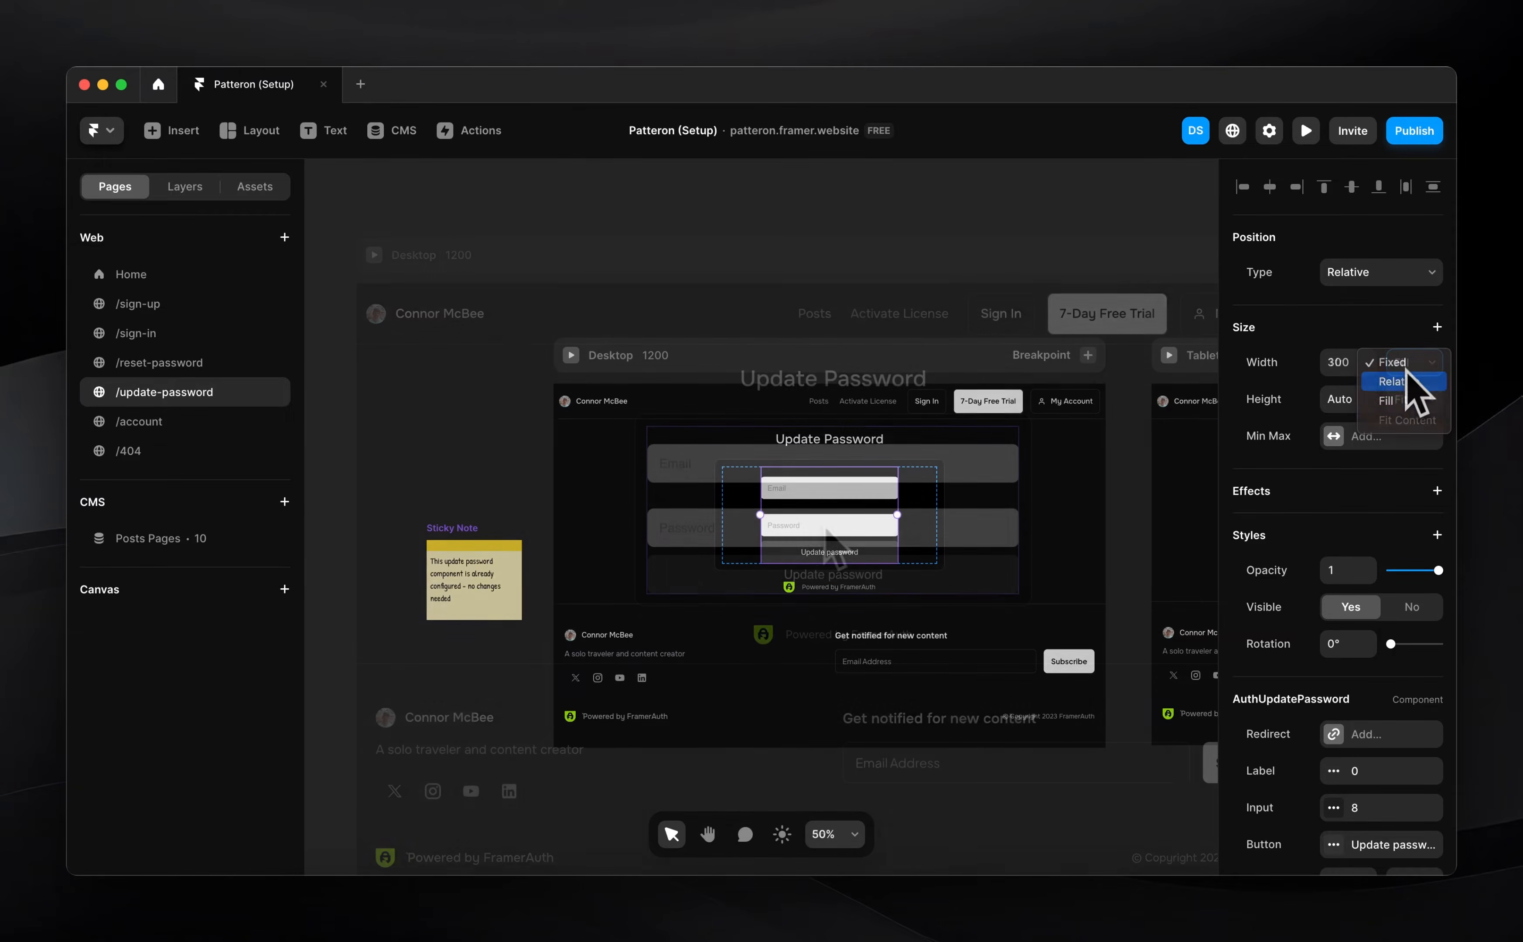
click(1410, 393)
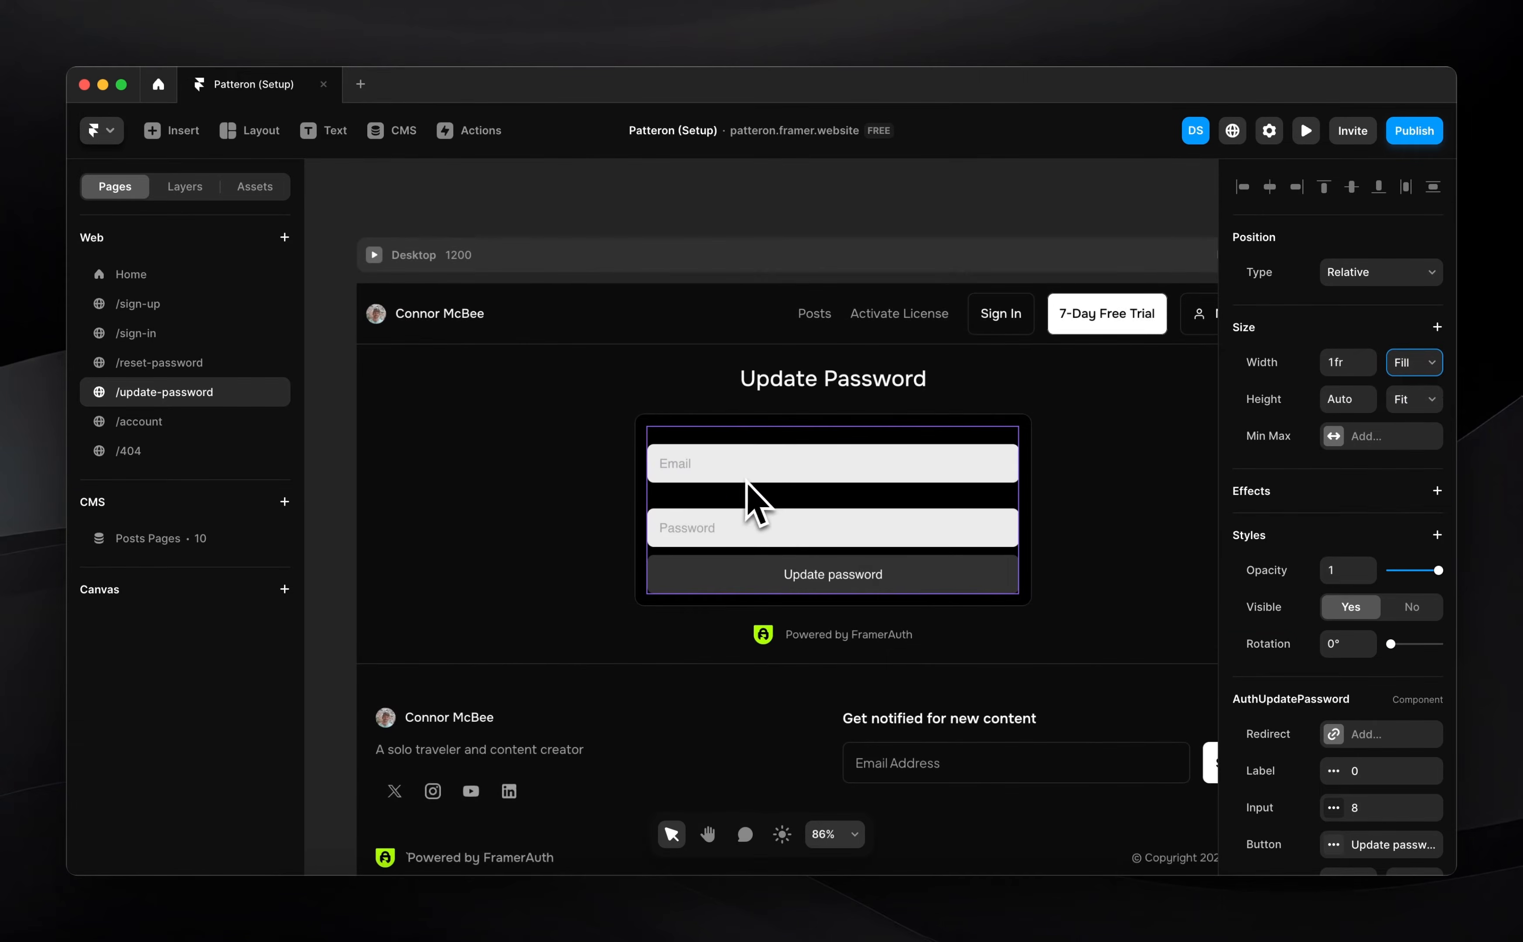
Copy the reset form's styling and apply it to the update-password form
click(187, 363)
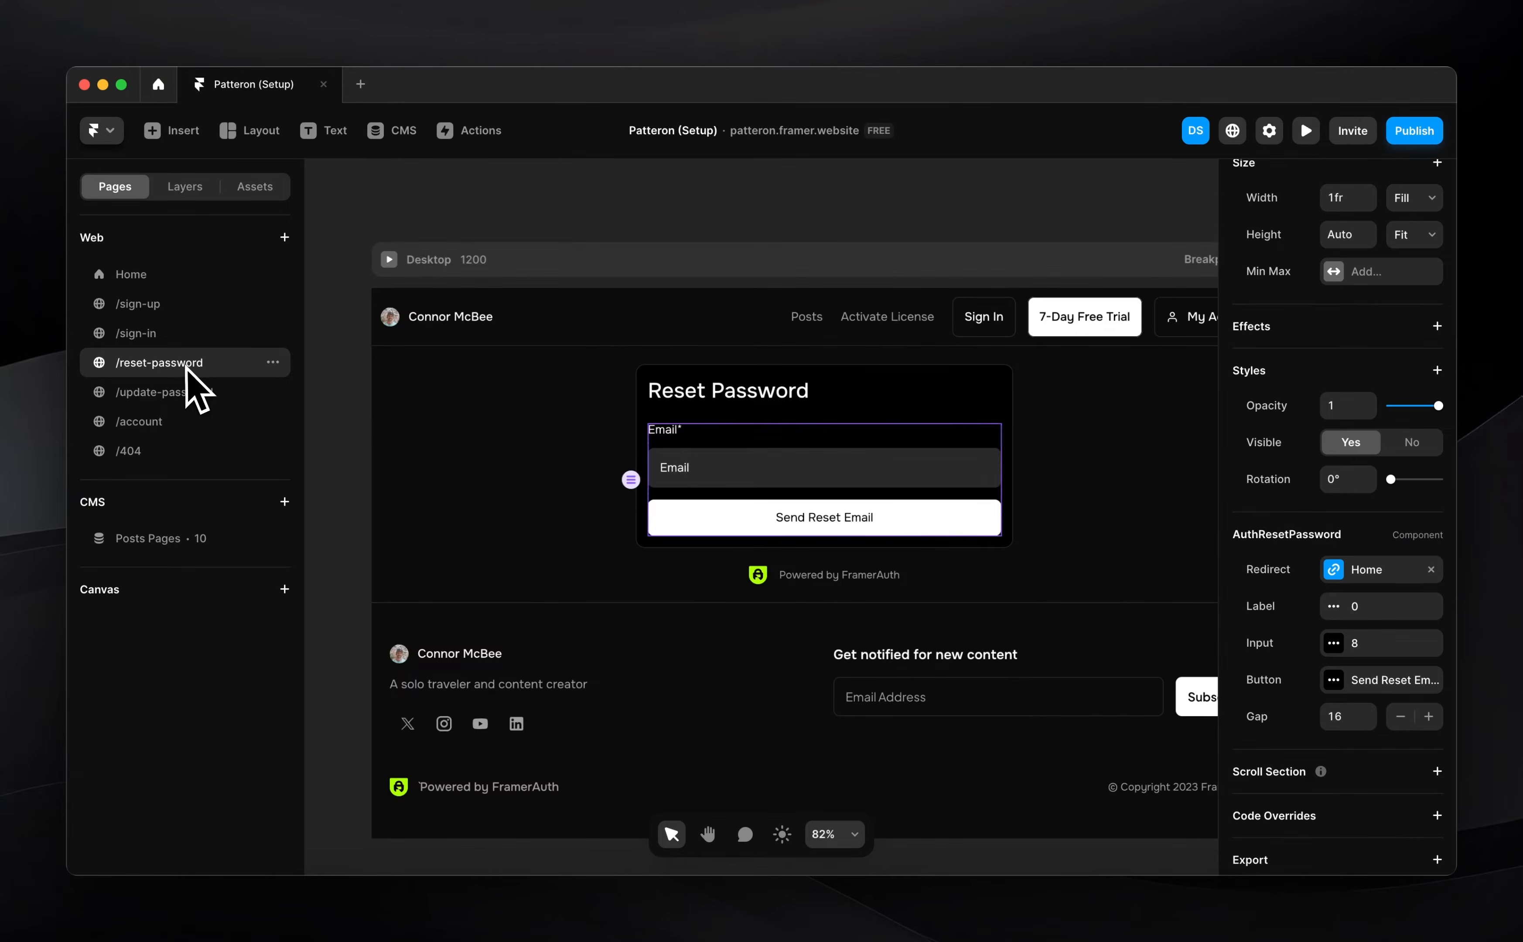
key(super+alt+c)
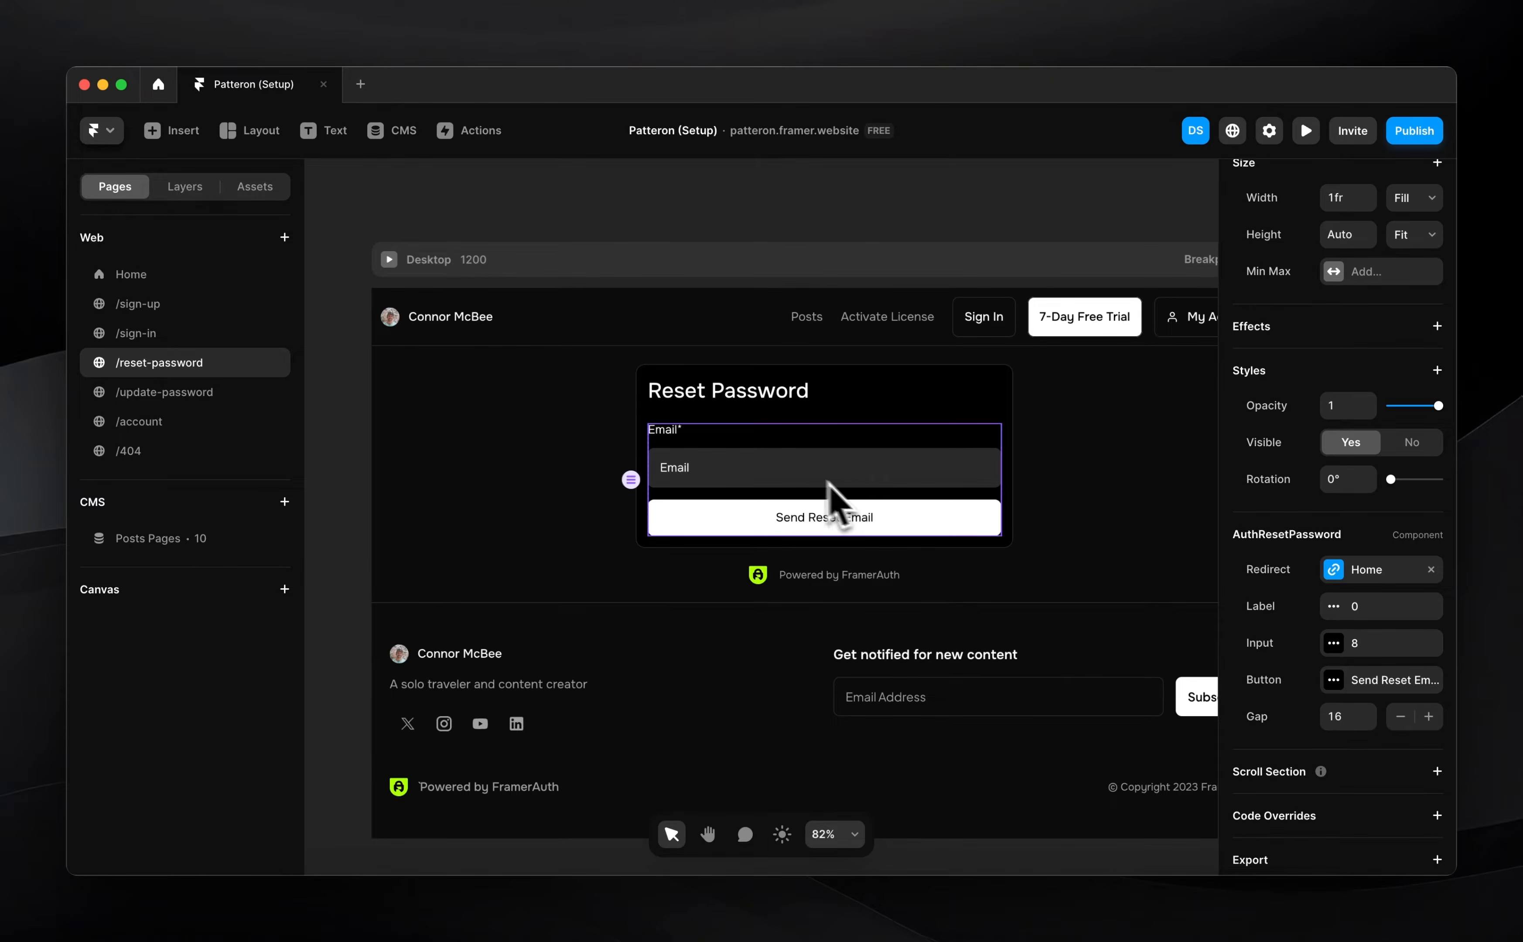
click(186, 392)
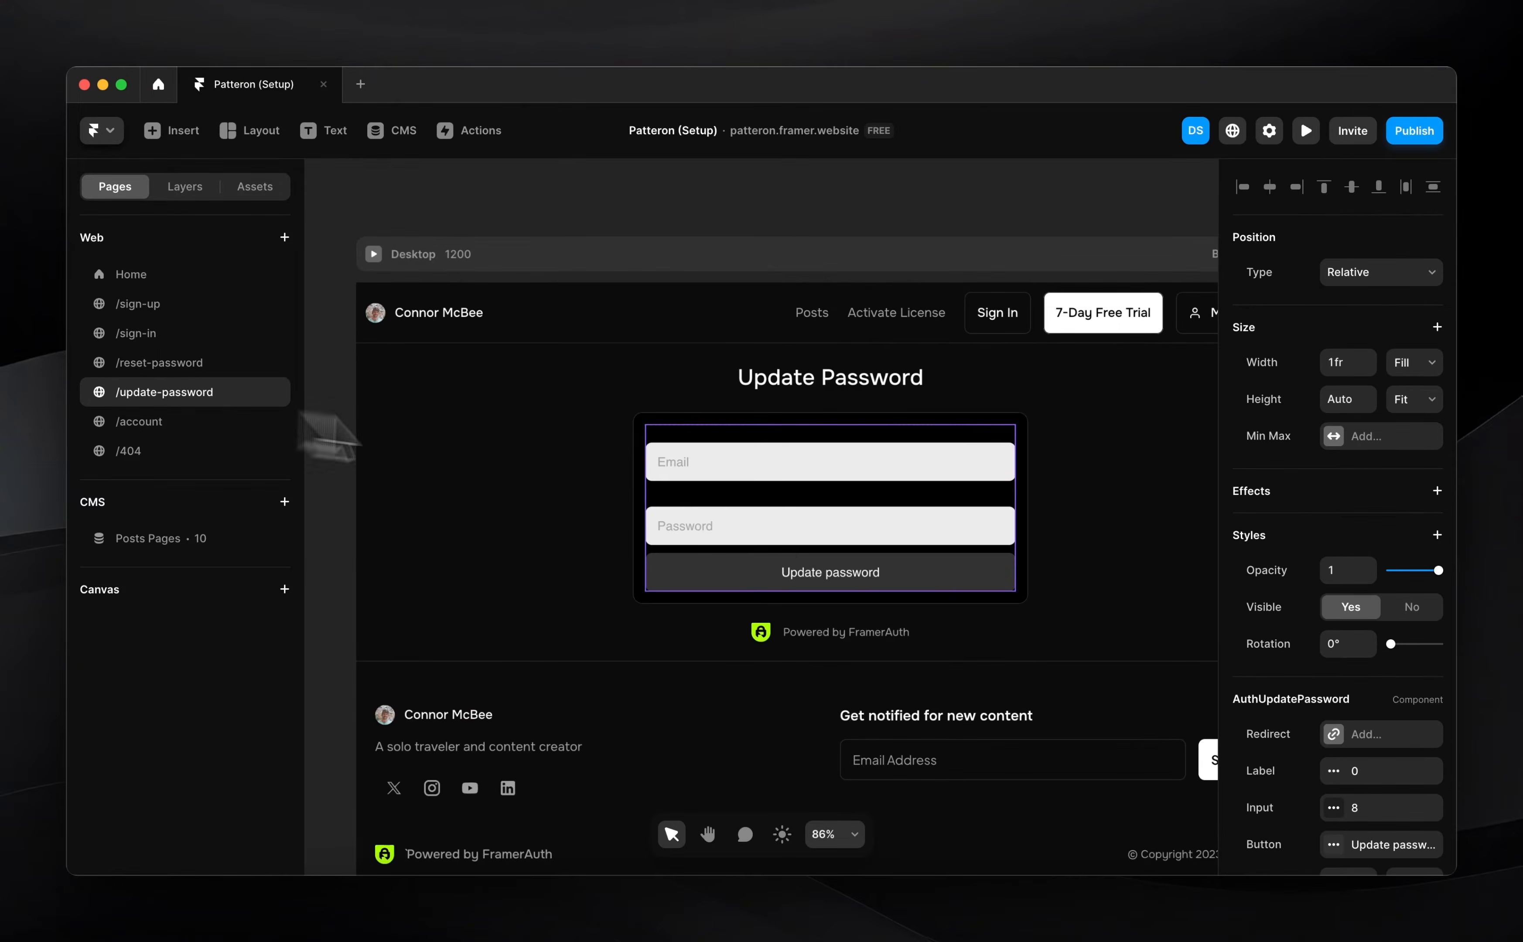
key(super+alt+v)
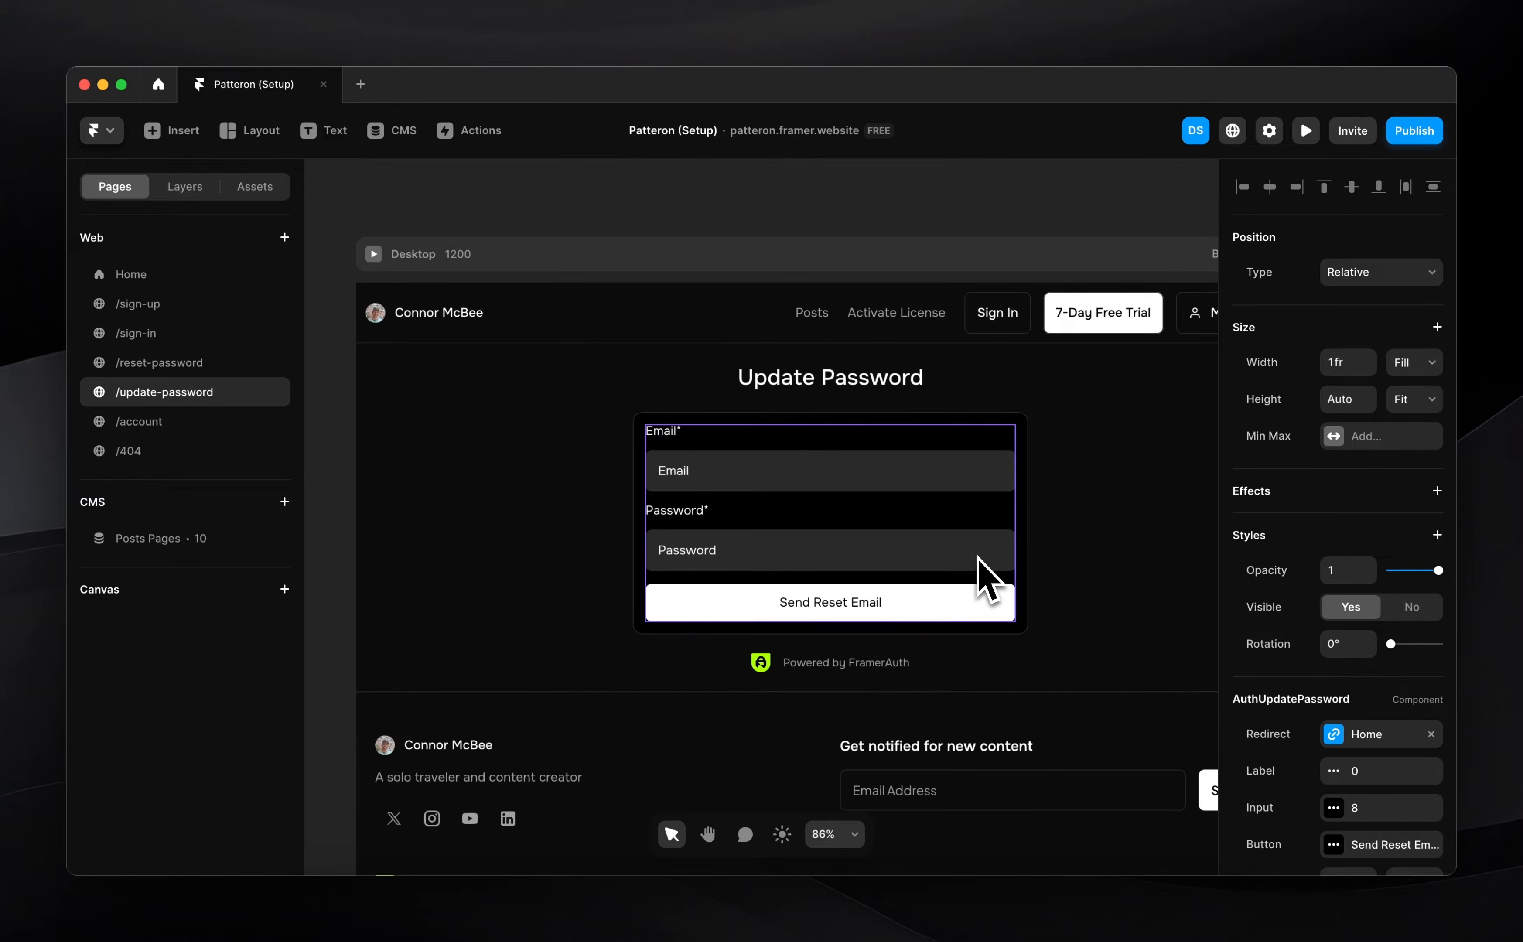
click(191, 362)
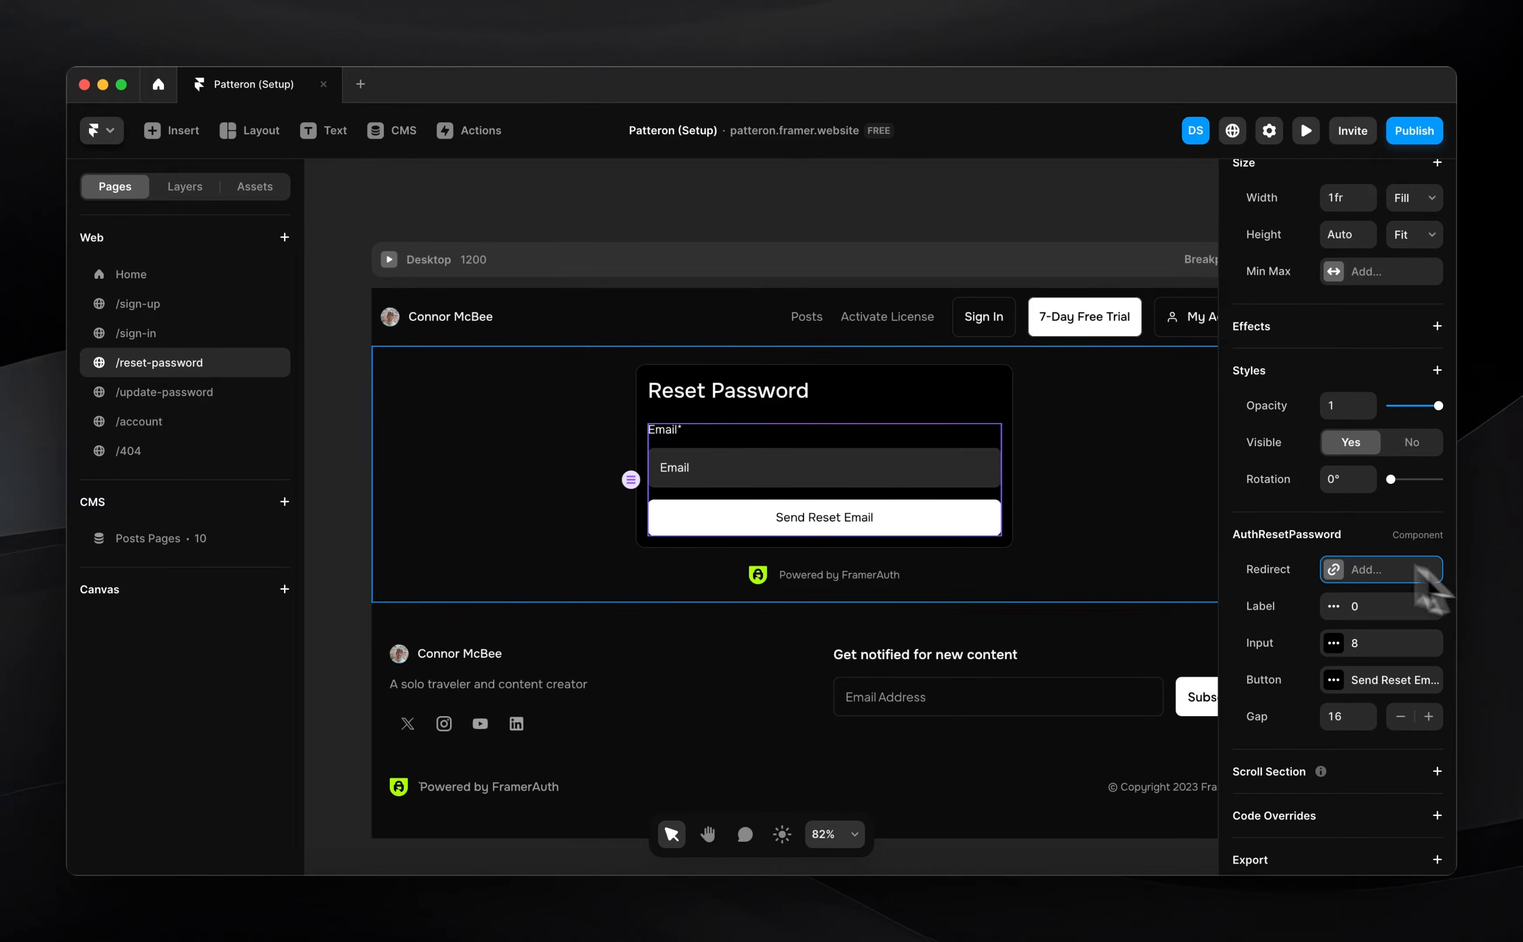
click(150, 391)
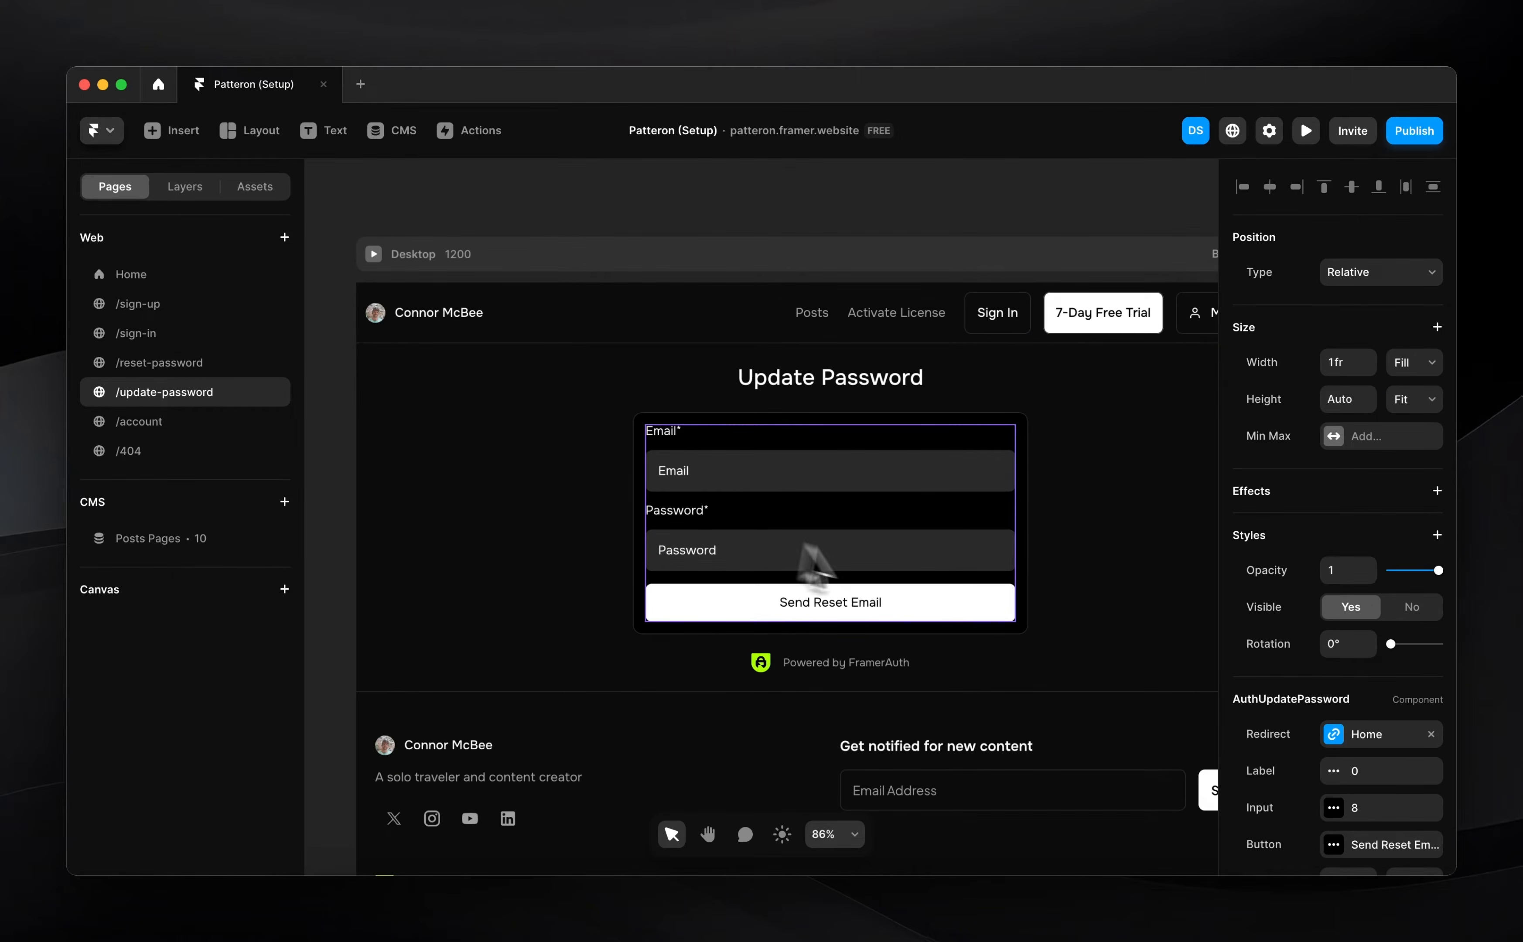
Clear the update form's Home redirect and label its button 'Update Password'
click(1430, 733)
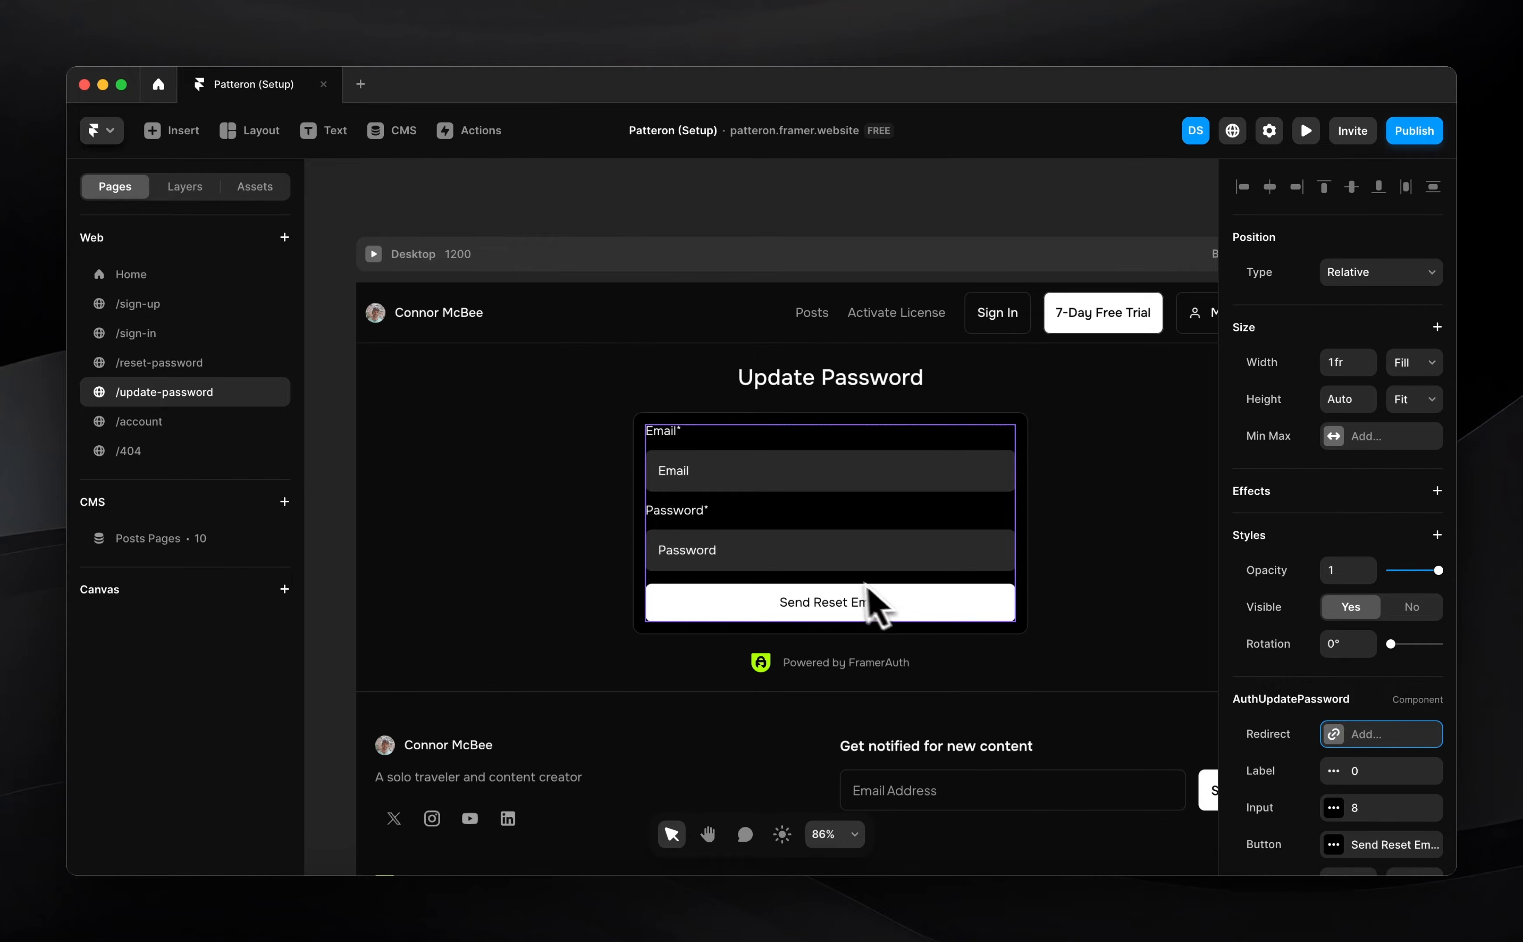
scroll(1414, 819, down, 3)
click(1380, 675)
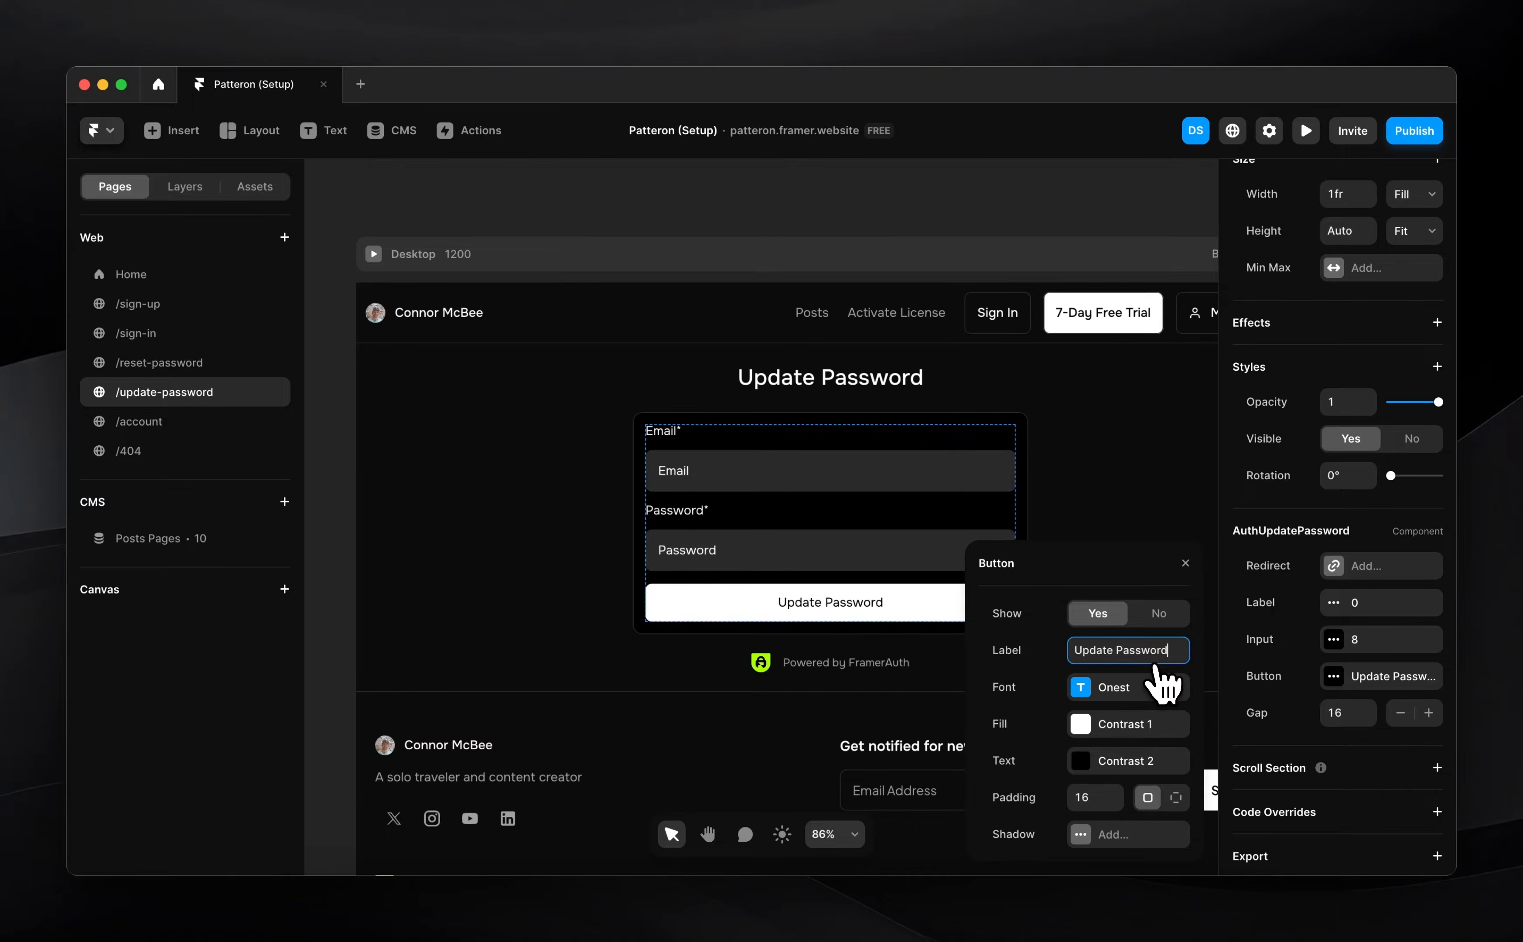
click(341, 489)
scroll(745, 580, left, 3)
scroll(746, 580, down, 2)
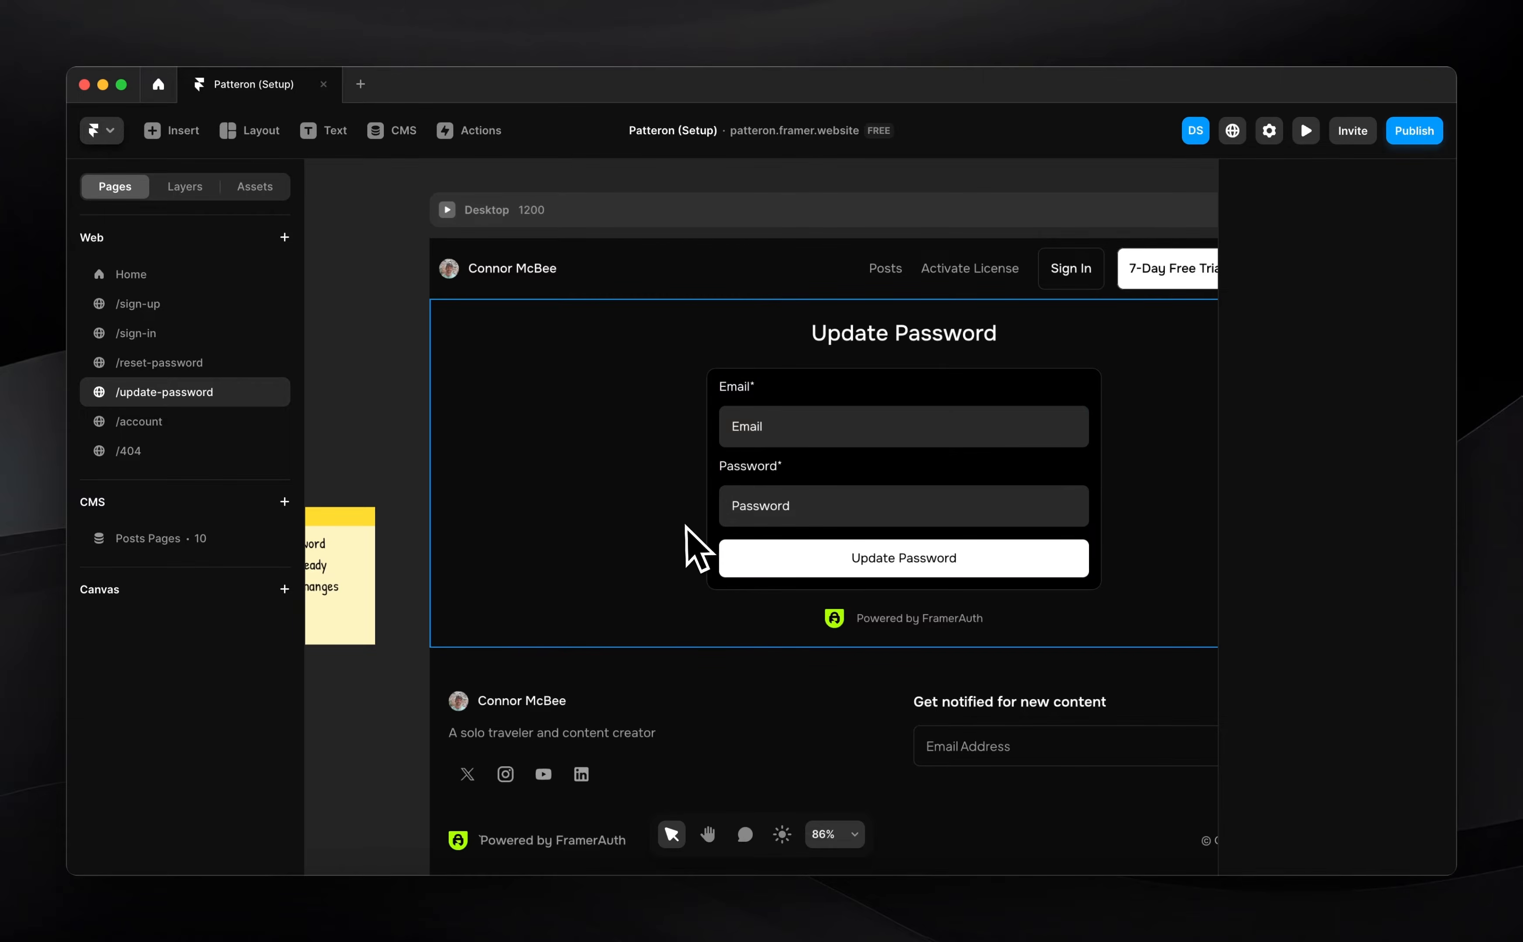
scroll(750, 506, right, 3)
scroll(750, 507, up, 2)
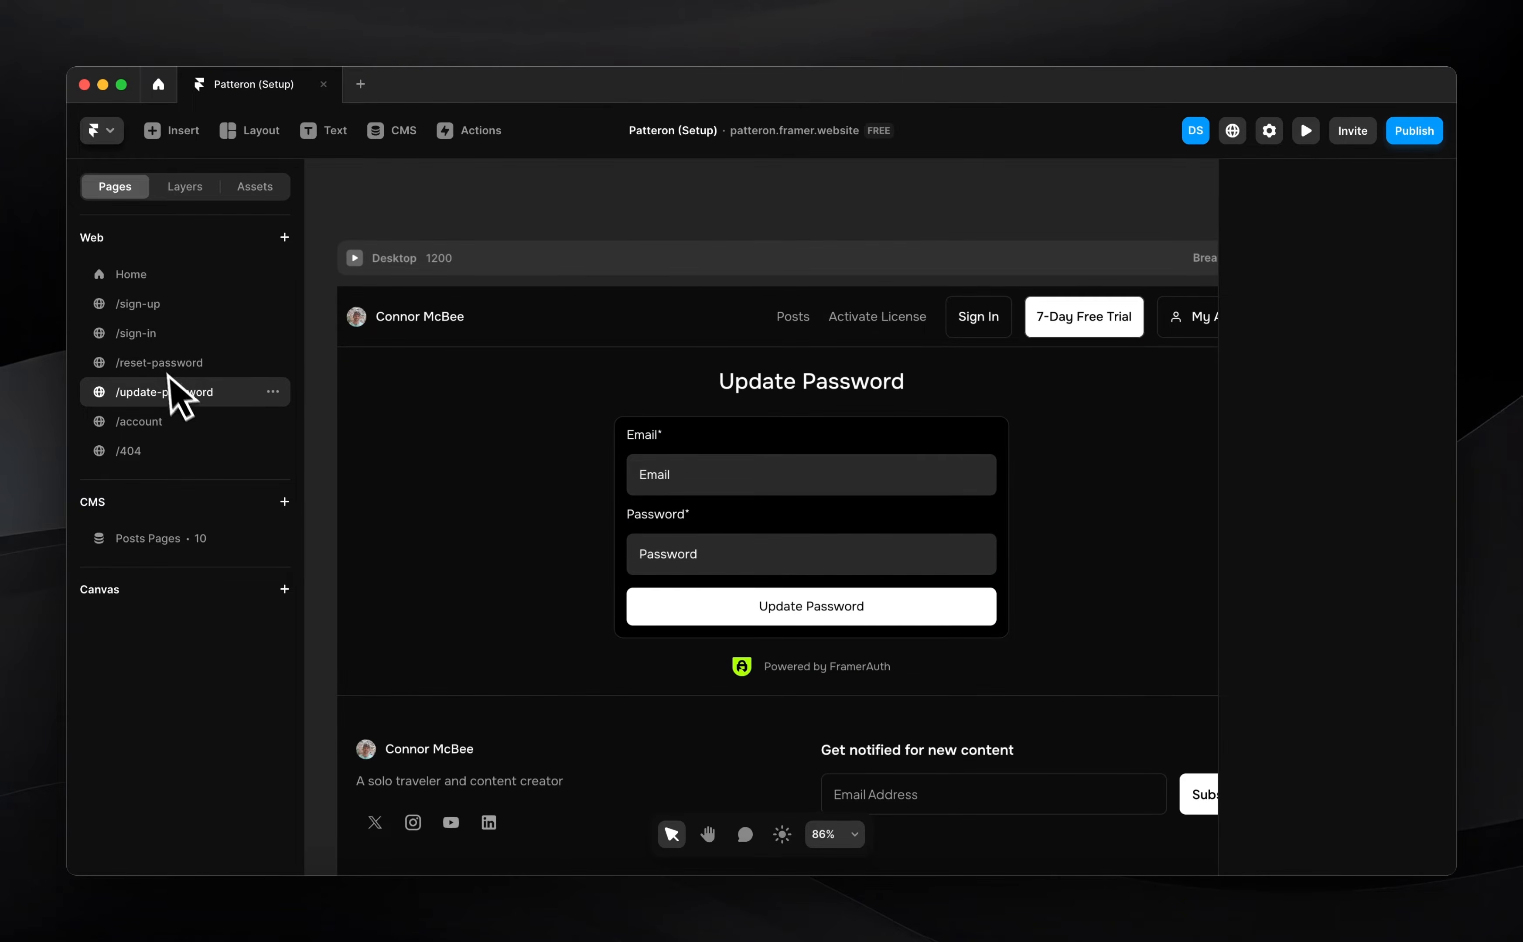
scroll(413, 582, left, 3)
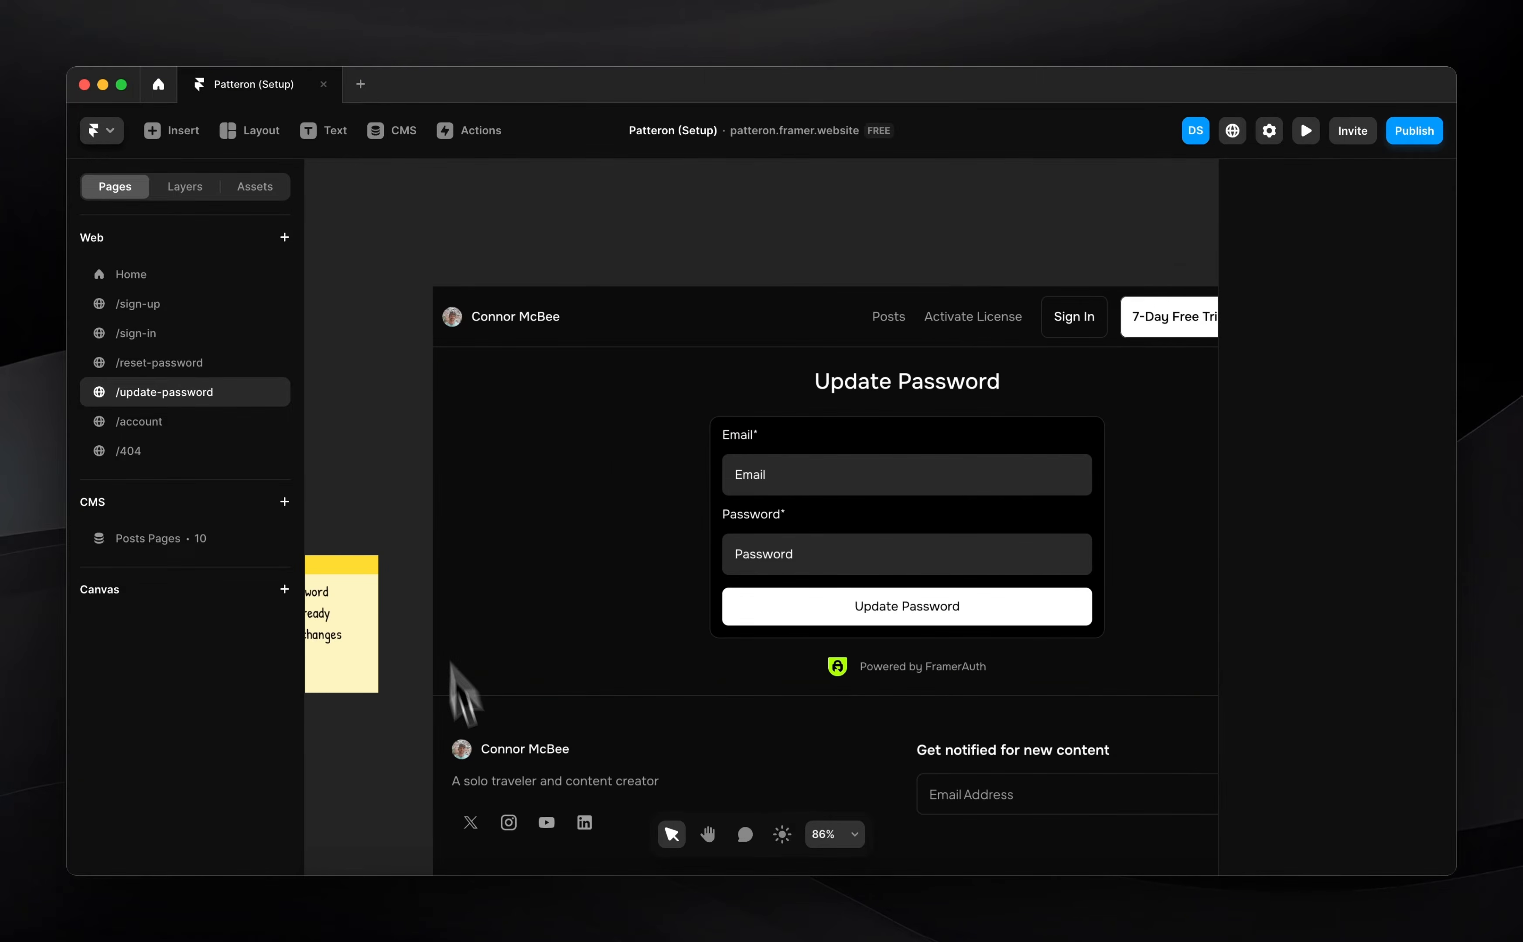
Copy the Navigation Widget component from the FramerAuth setup page
click(476, 904)
scroll(638, 688, down, 7)
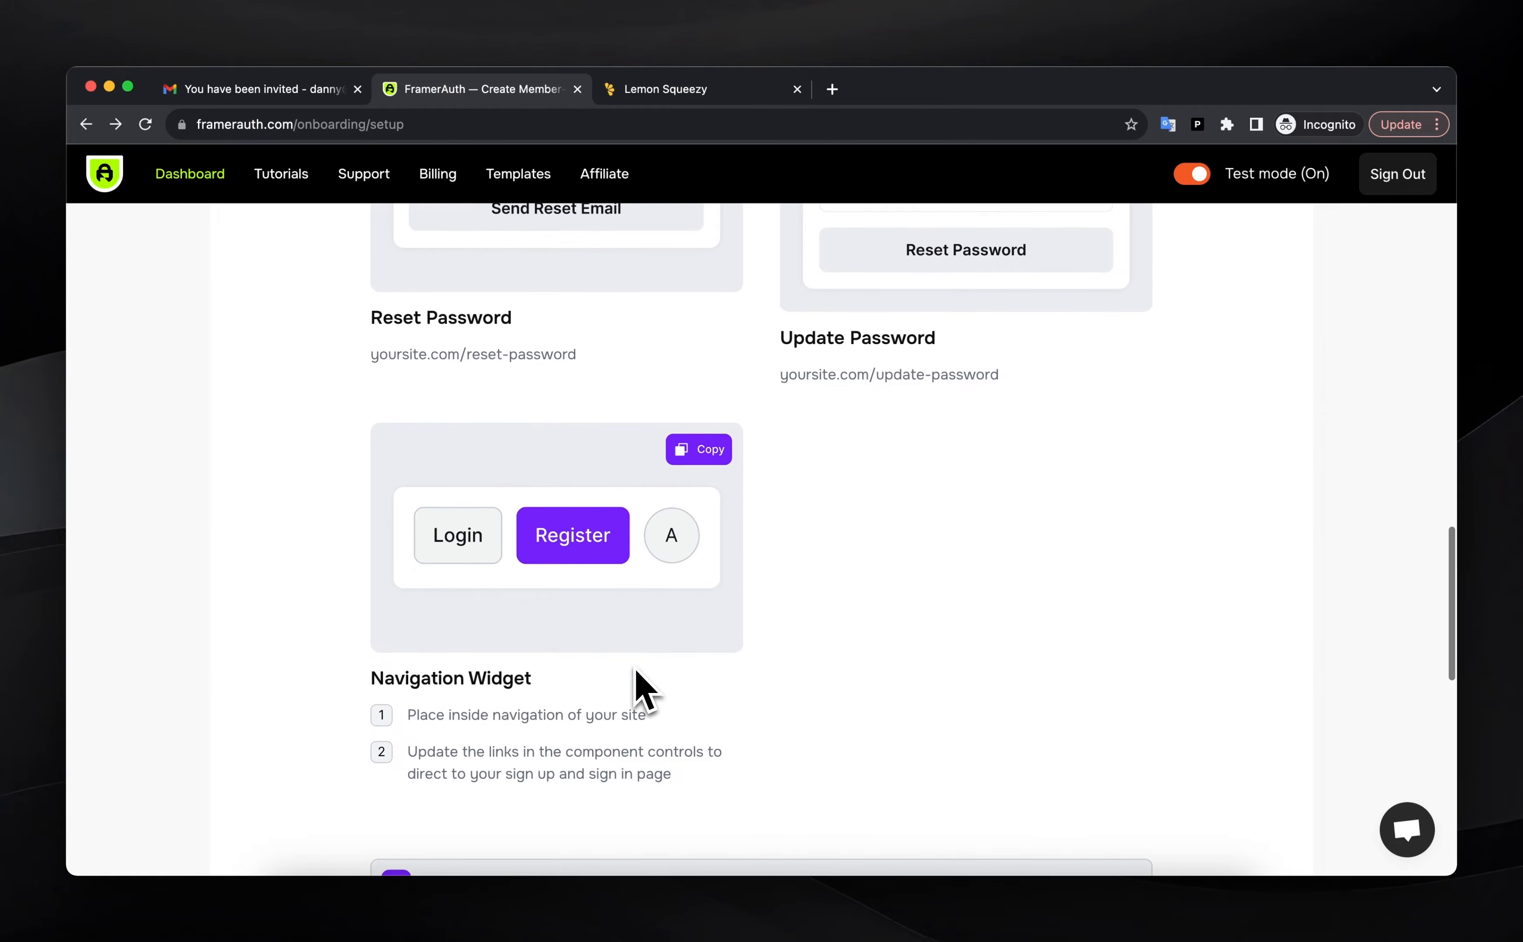
click(697, 456)
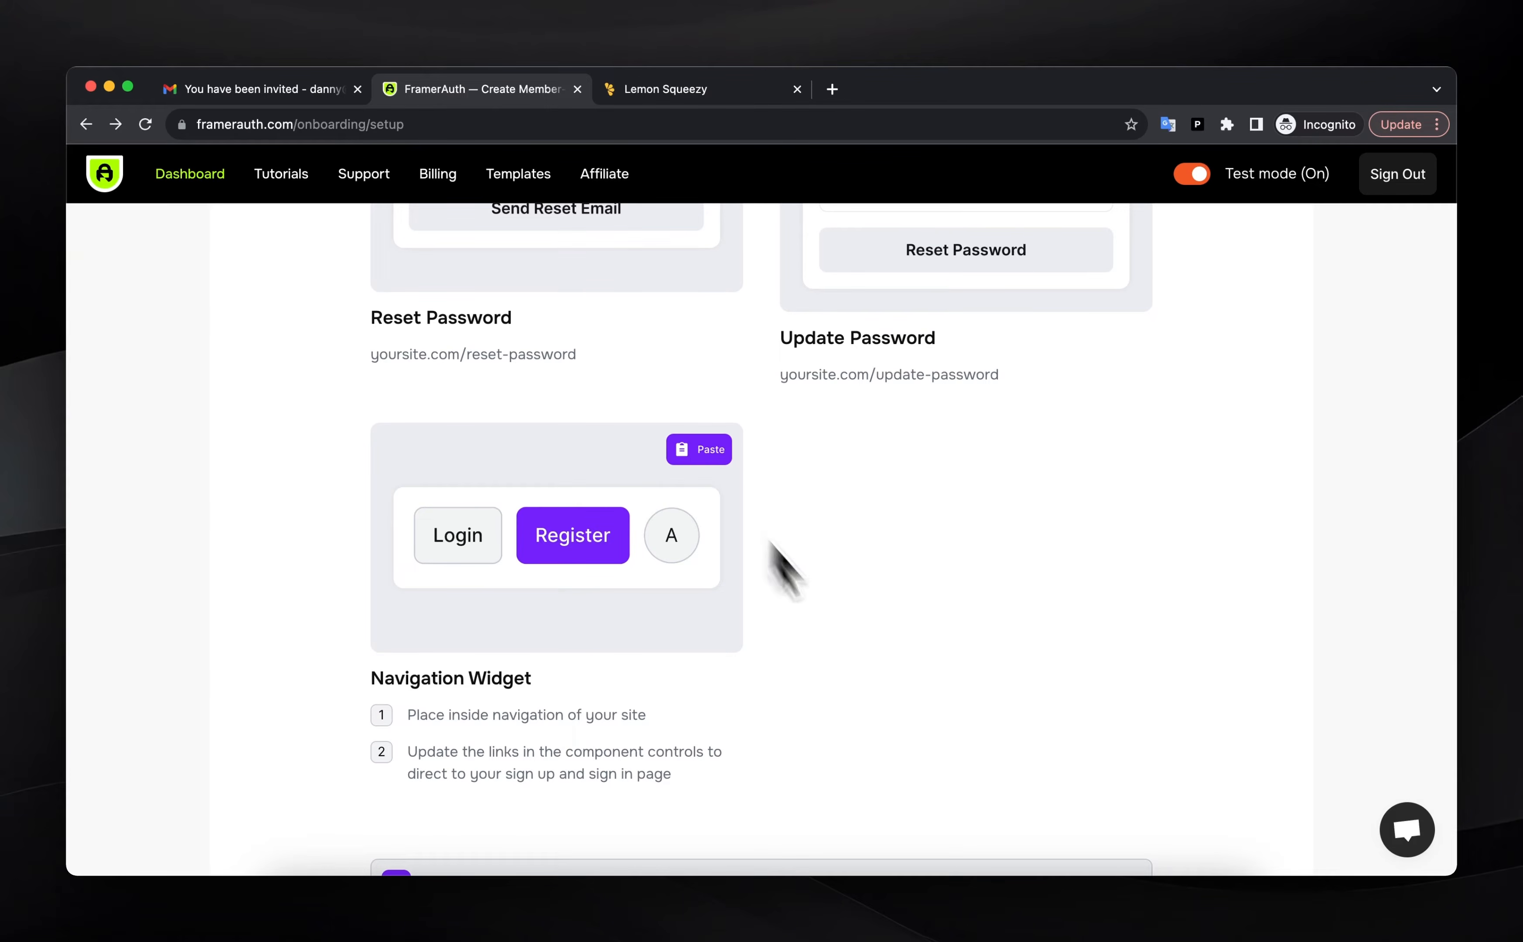
click(1131, 932)
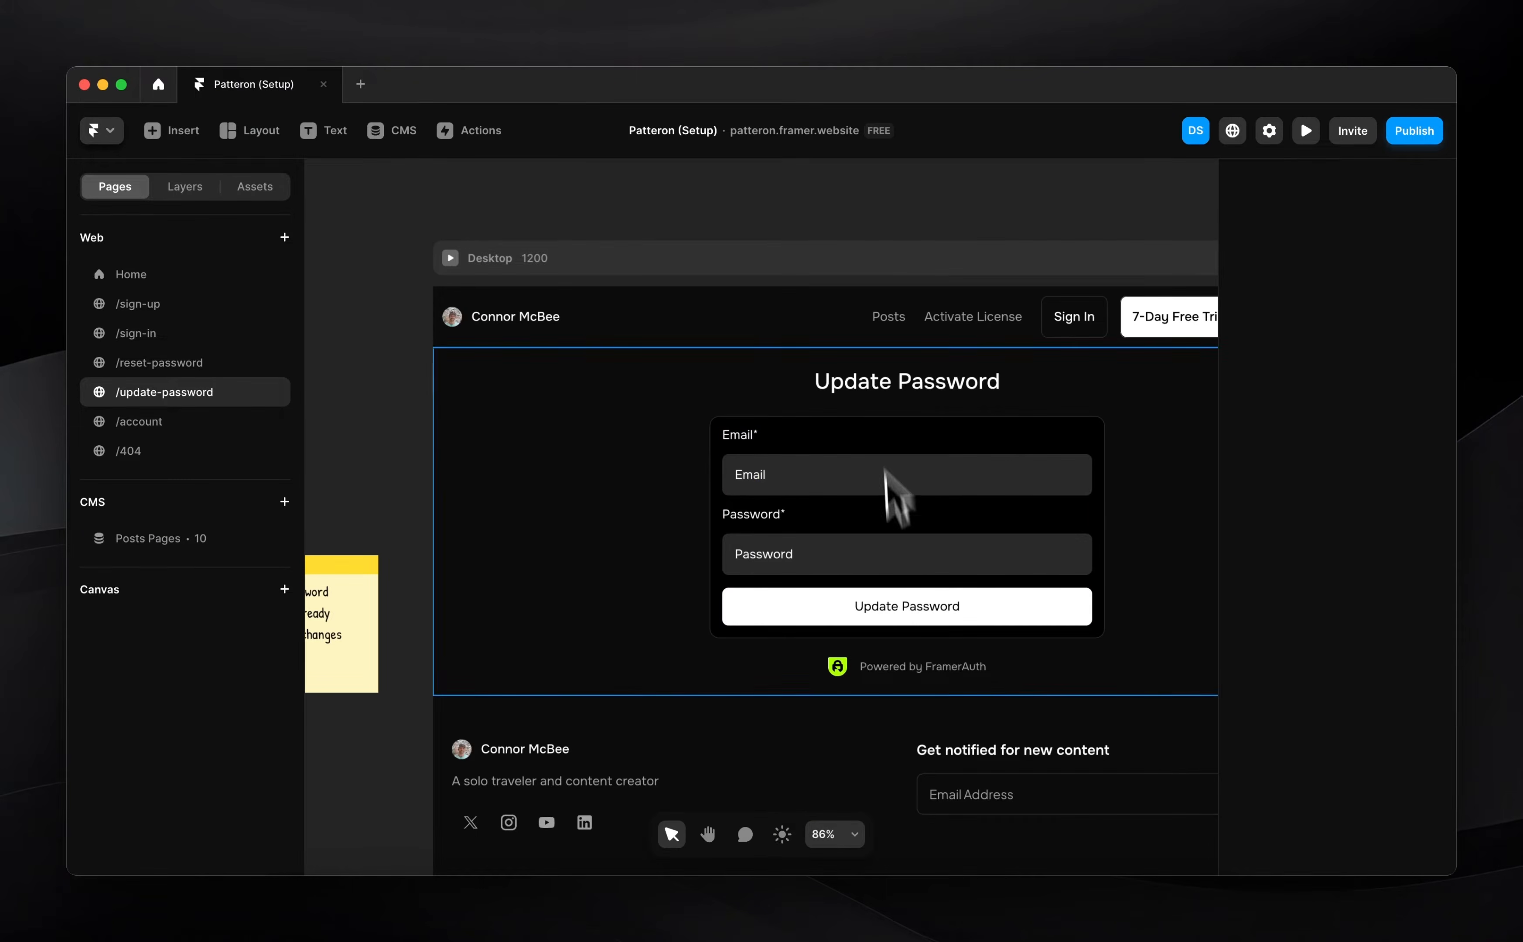
Paste the AuthWidget into the Dash Nav component, placed after My Account
click(871, 324)
double_click(871, 323)
scroll(976, 564, up, 5)
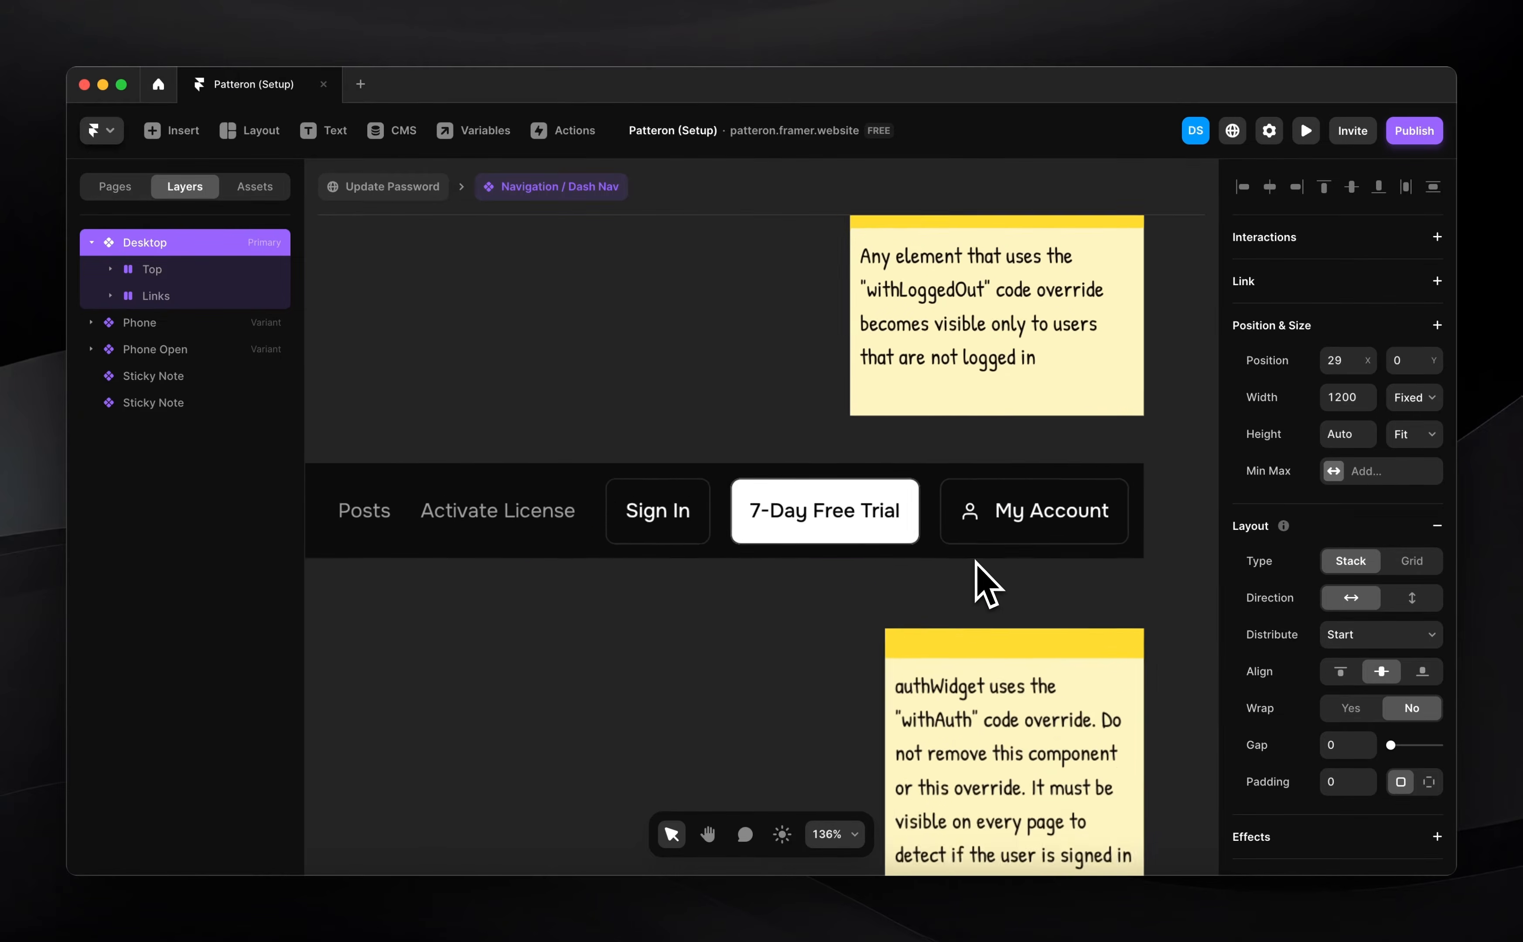
super+click(1002, 523)
key(super+v)
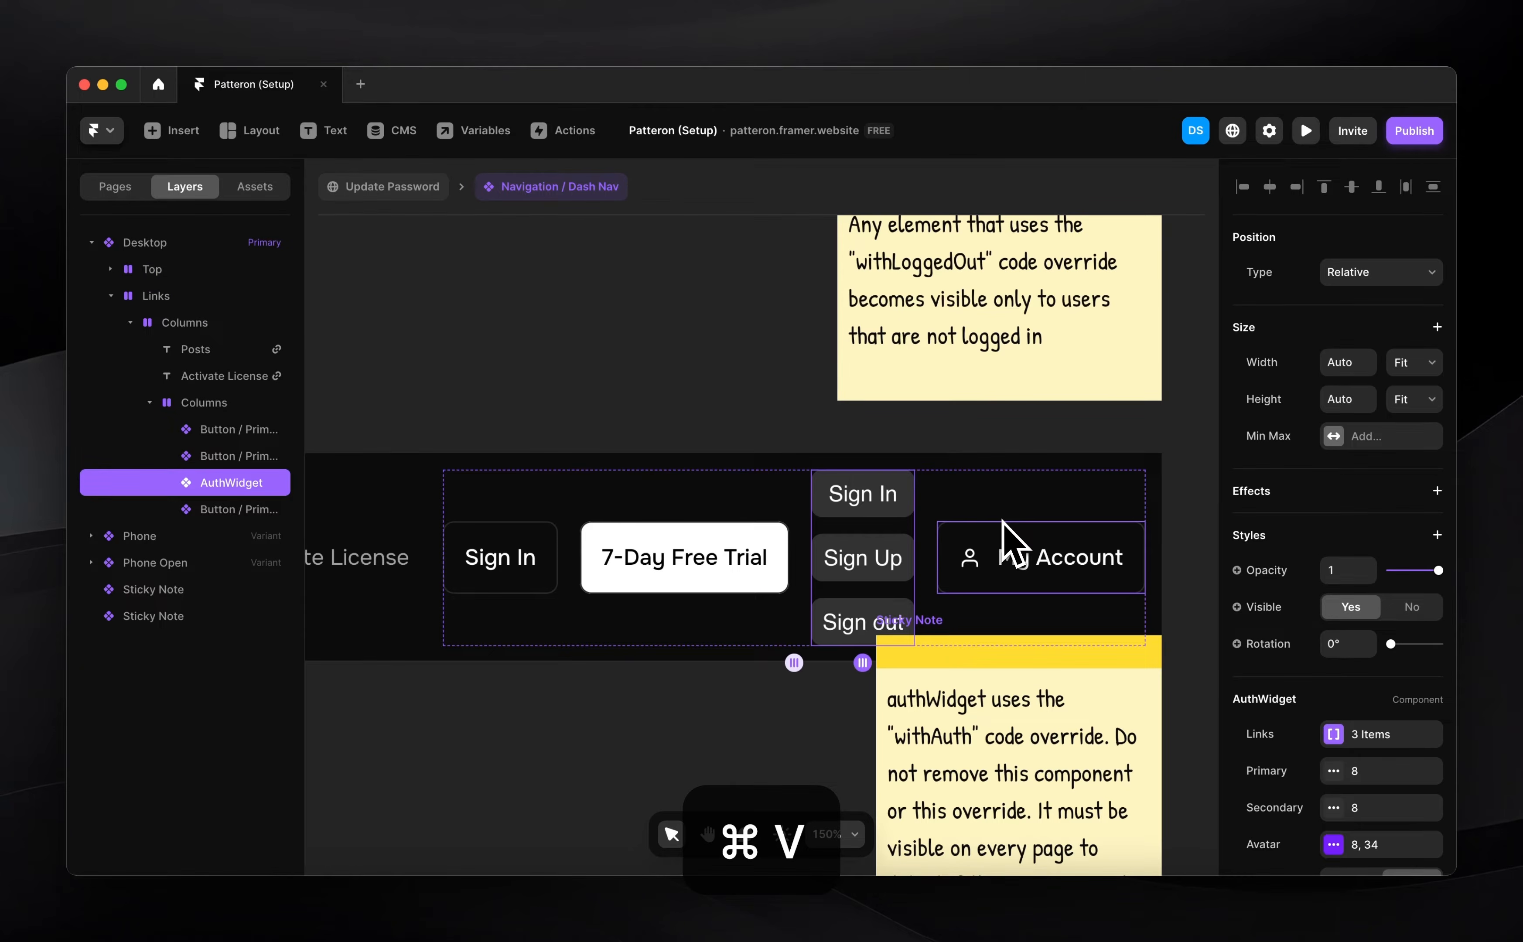
key(Right)
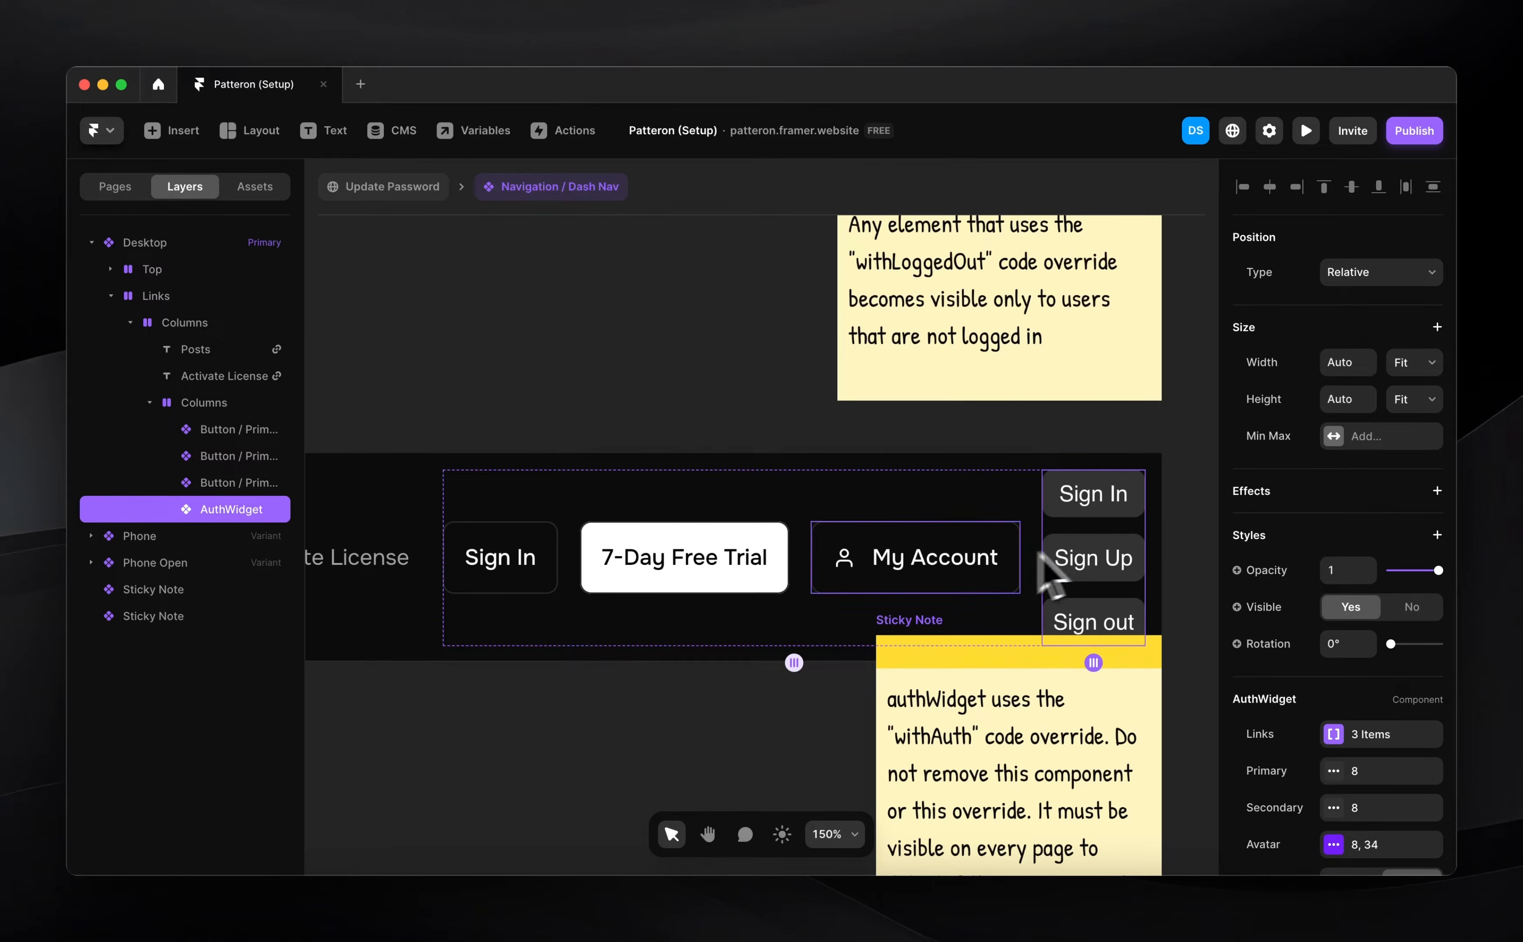
Set the auth widget's layout to horizontal
scroll(994, 576, down, 3)
scroll(1404, 769, down, 4)
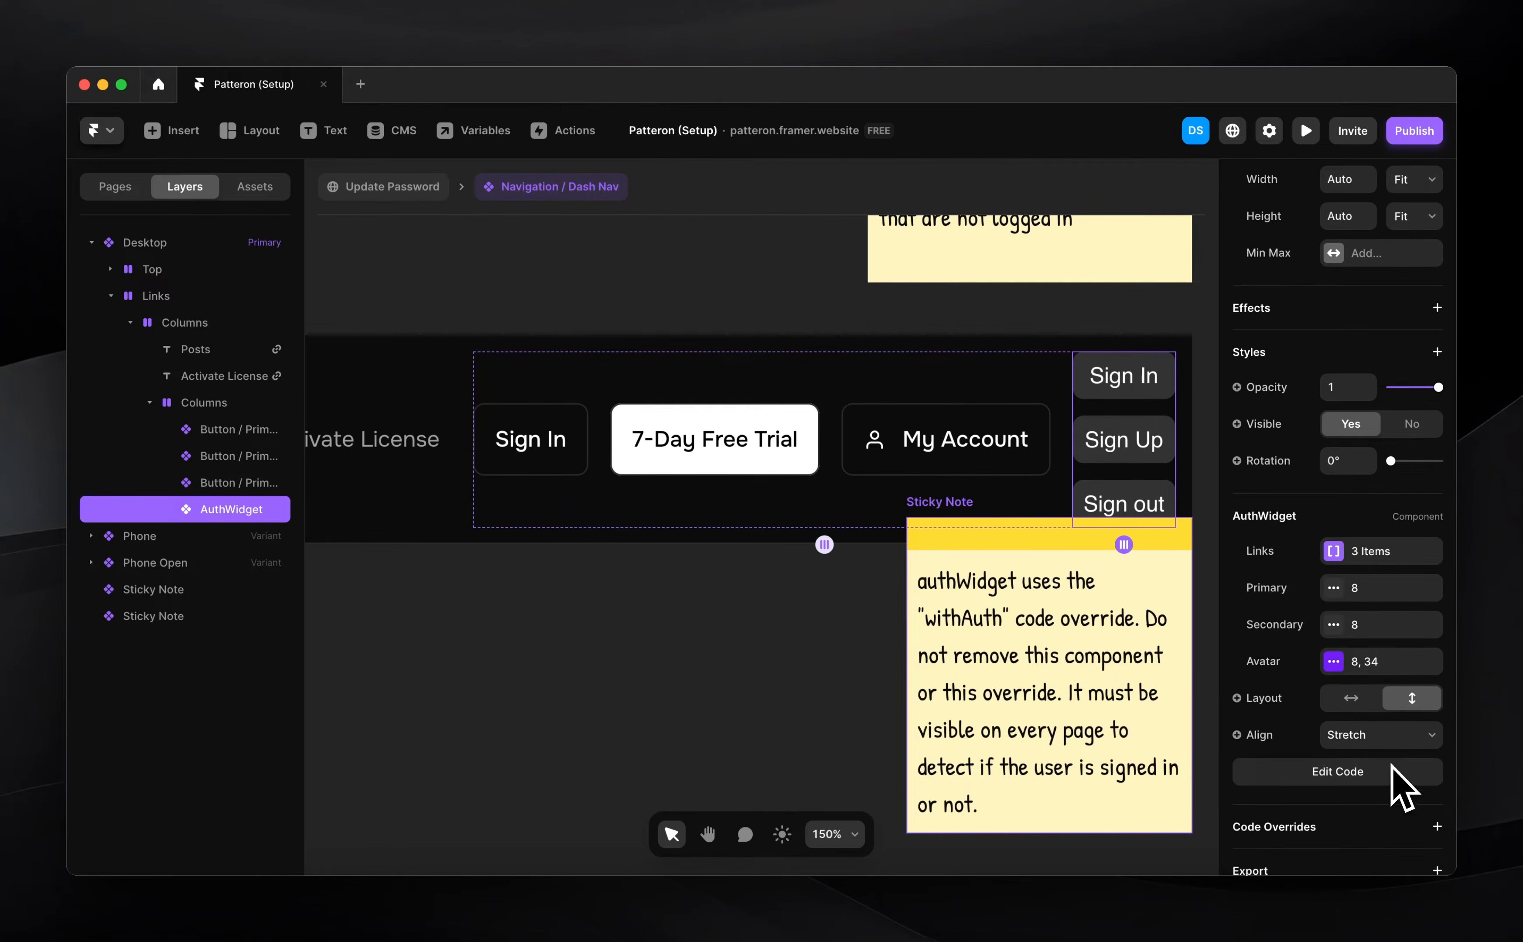
click(1351, 699)
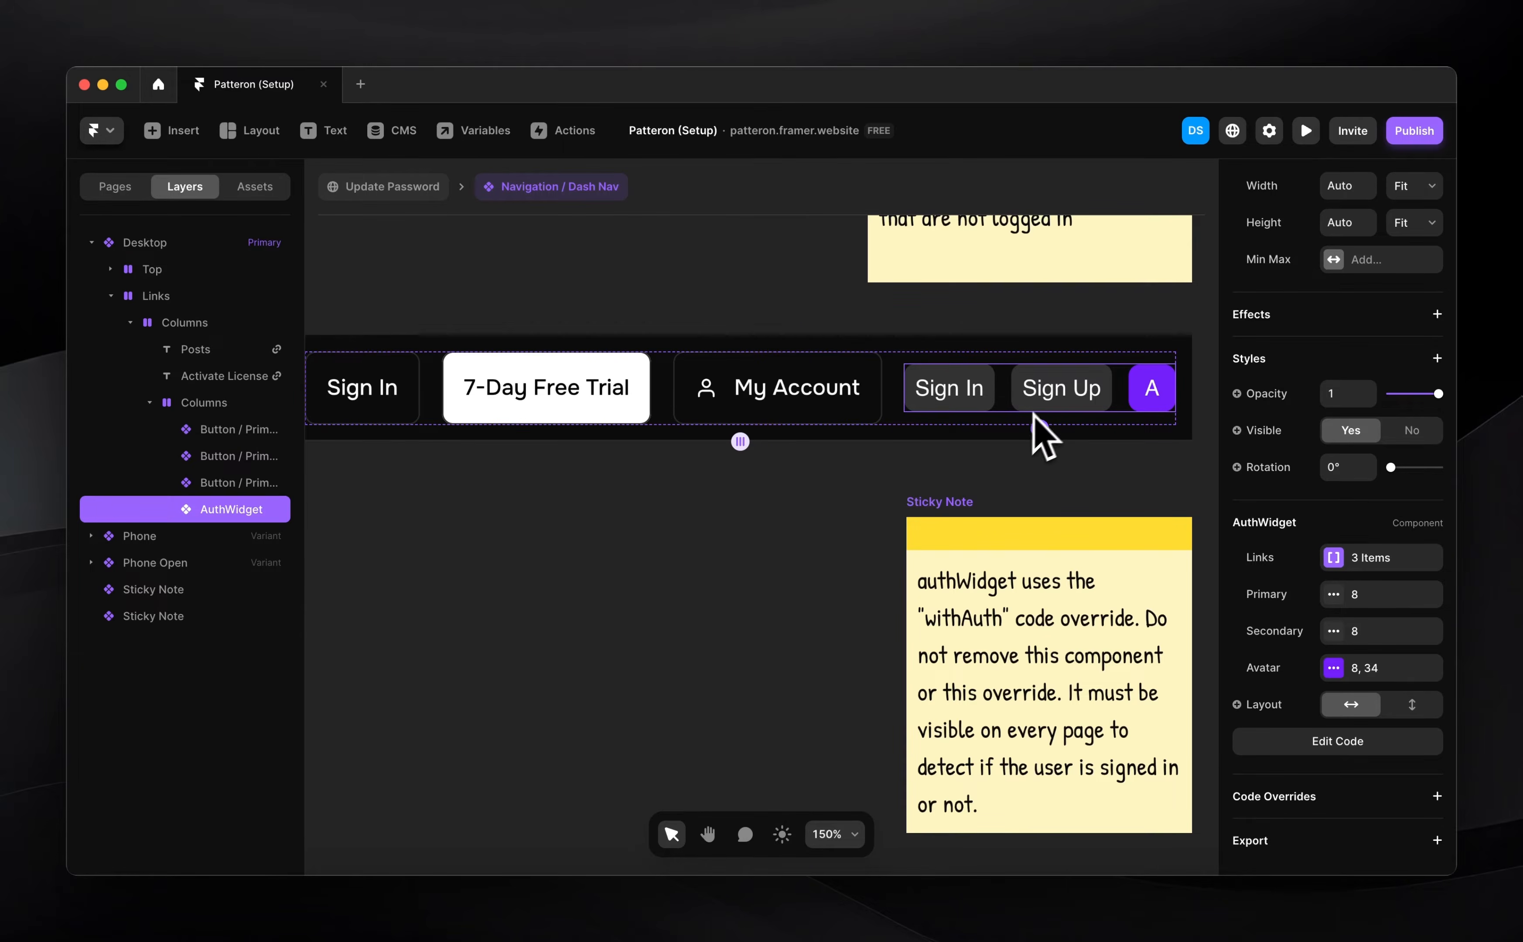
Remove the Sign Up and Sign In links from AuthWidget and set its layout to vertical
click(1378, 560)
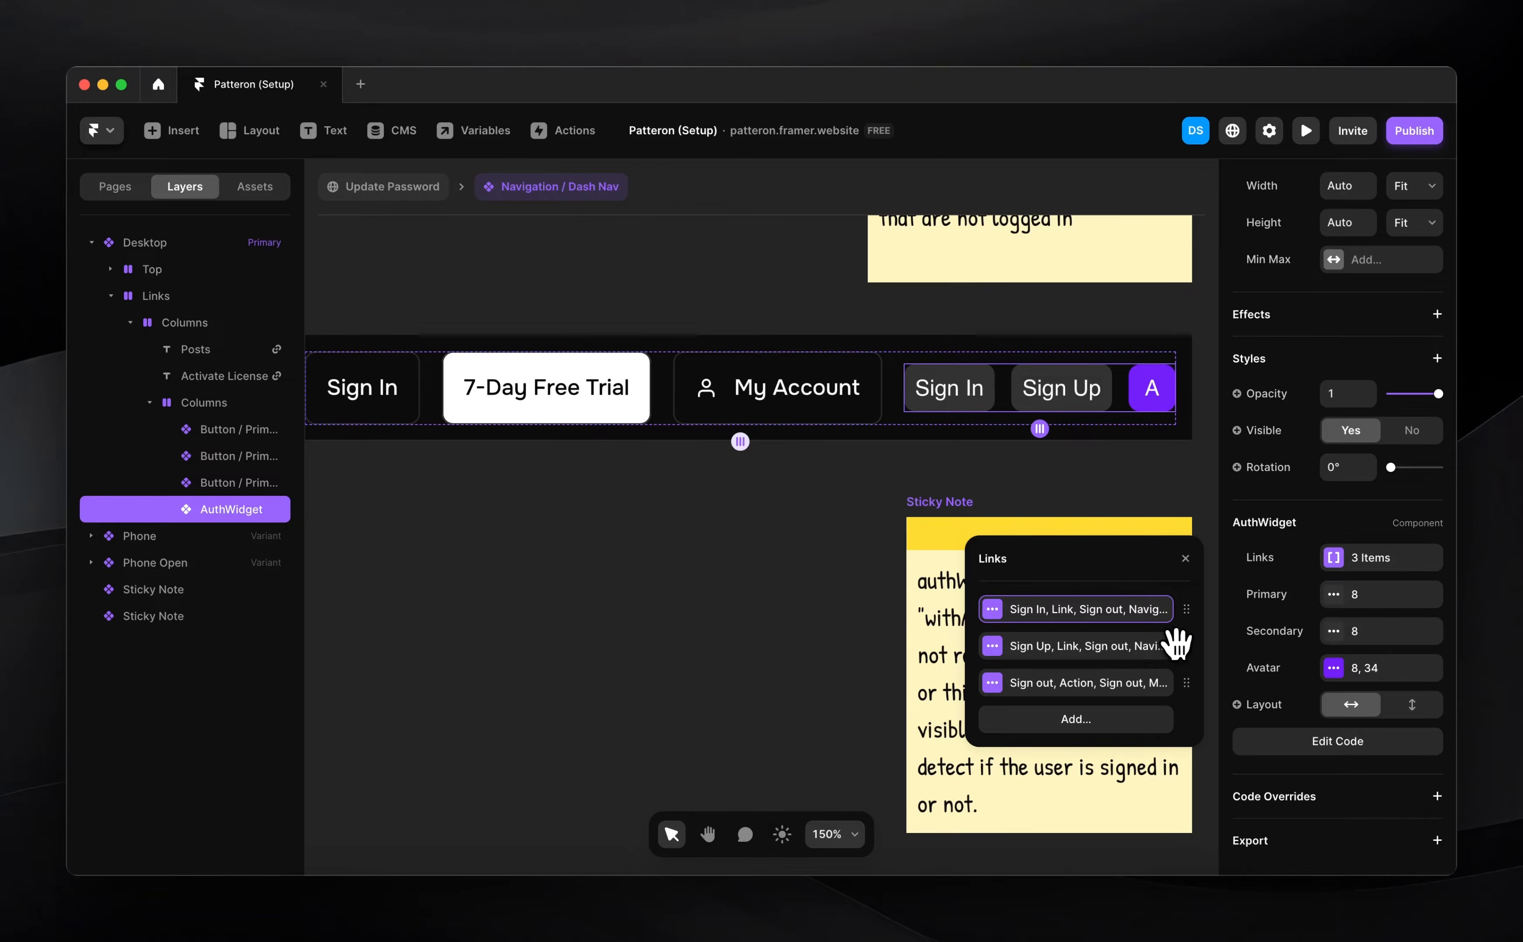
drag(1176, 644, 775, 639)
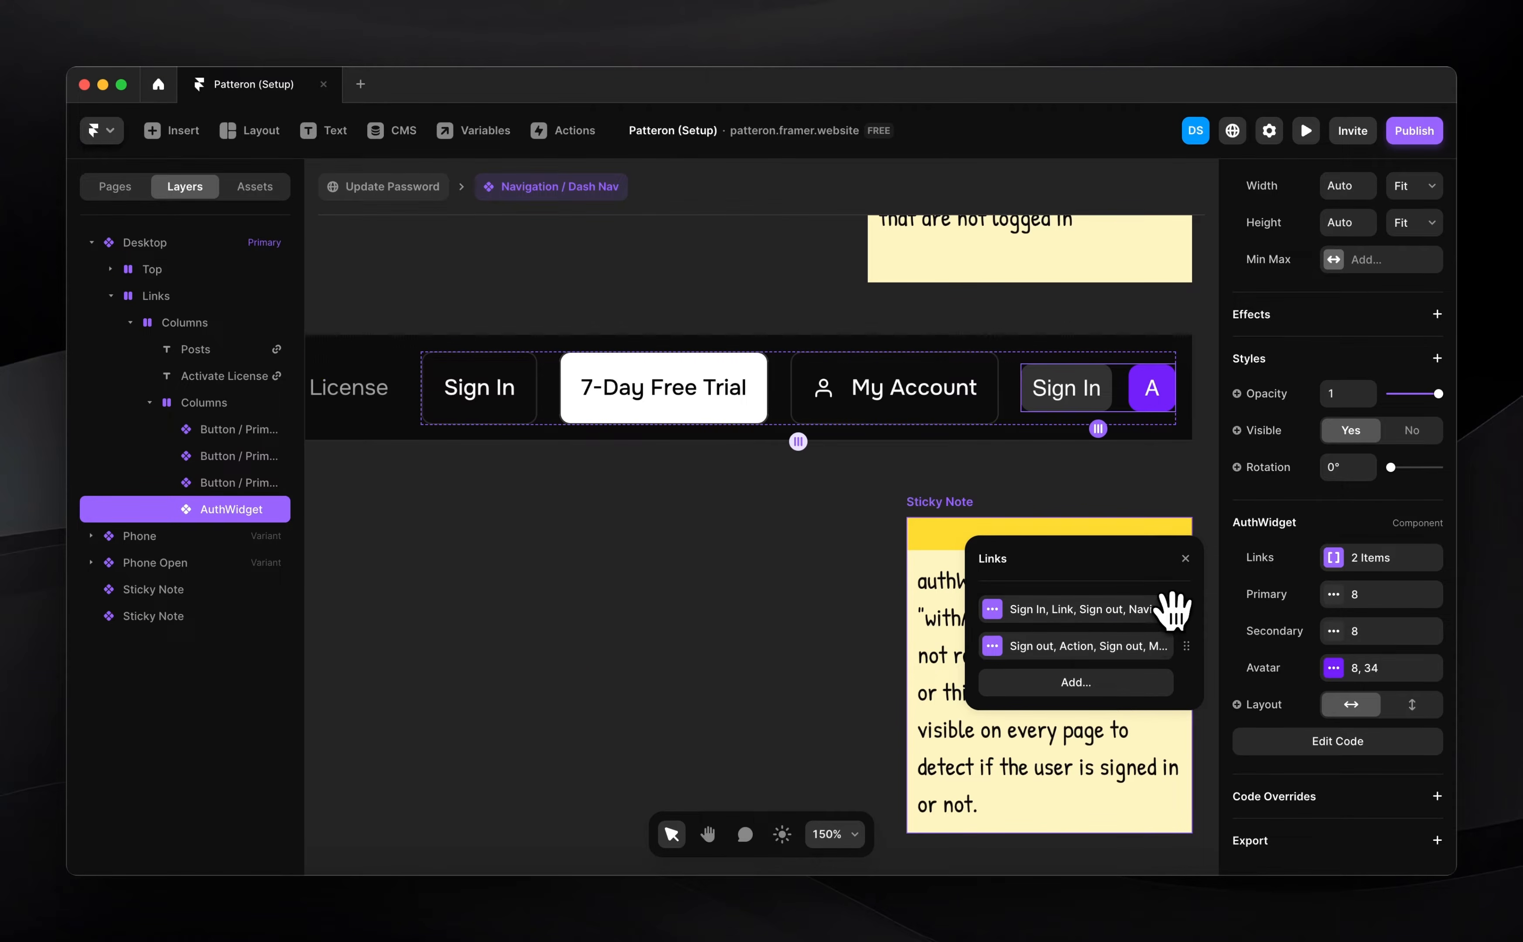
drag(1185, 604, 798, 605)
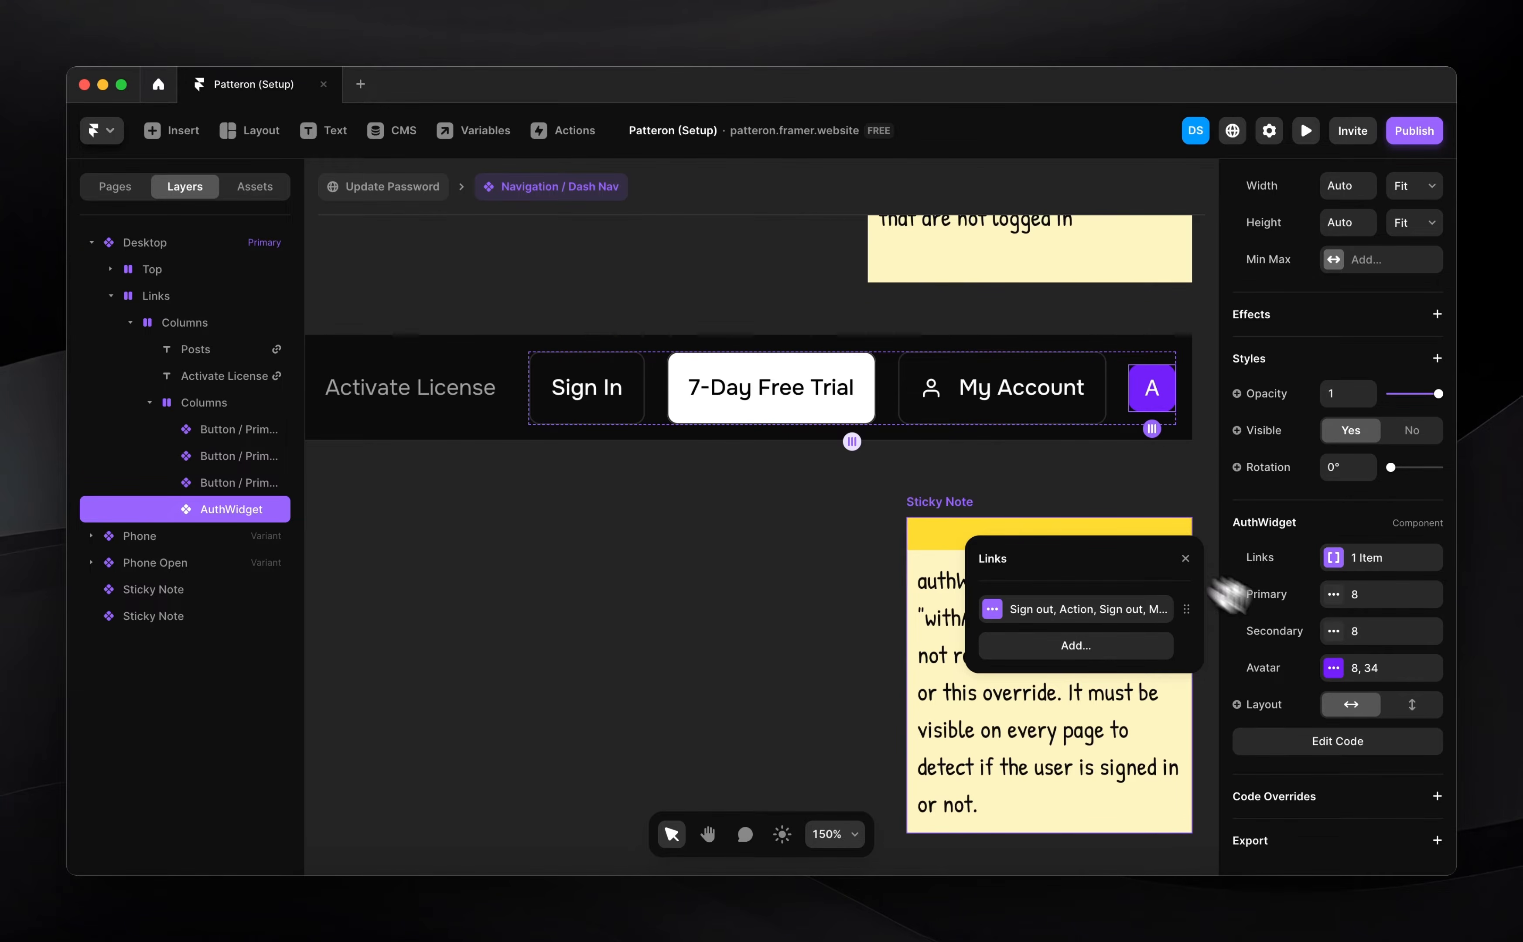
click(1406, 704)
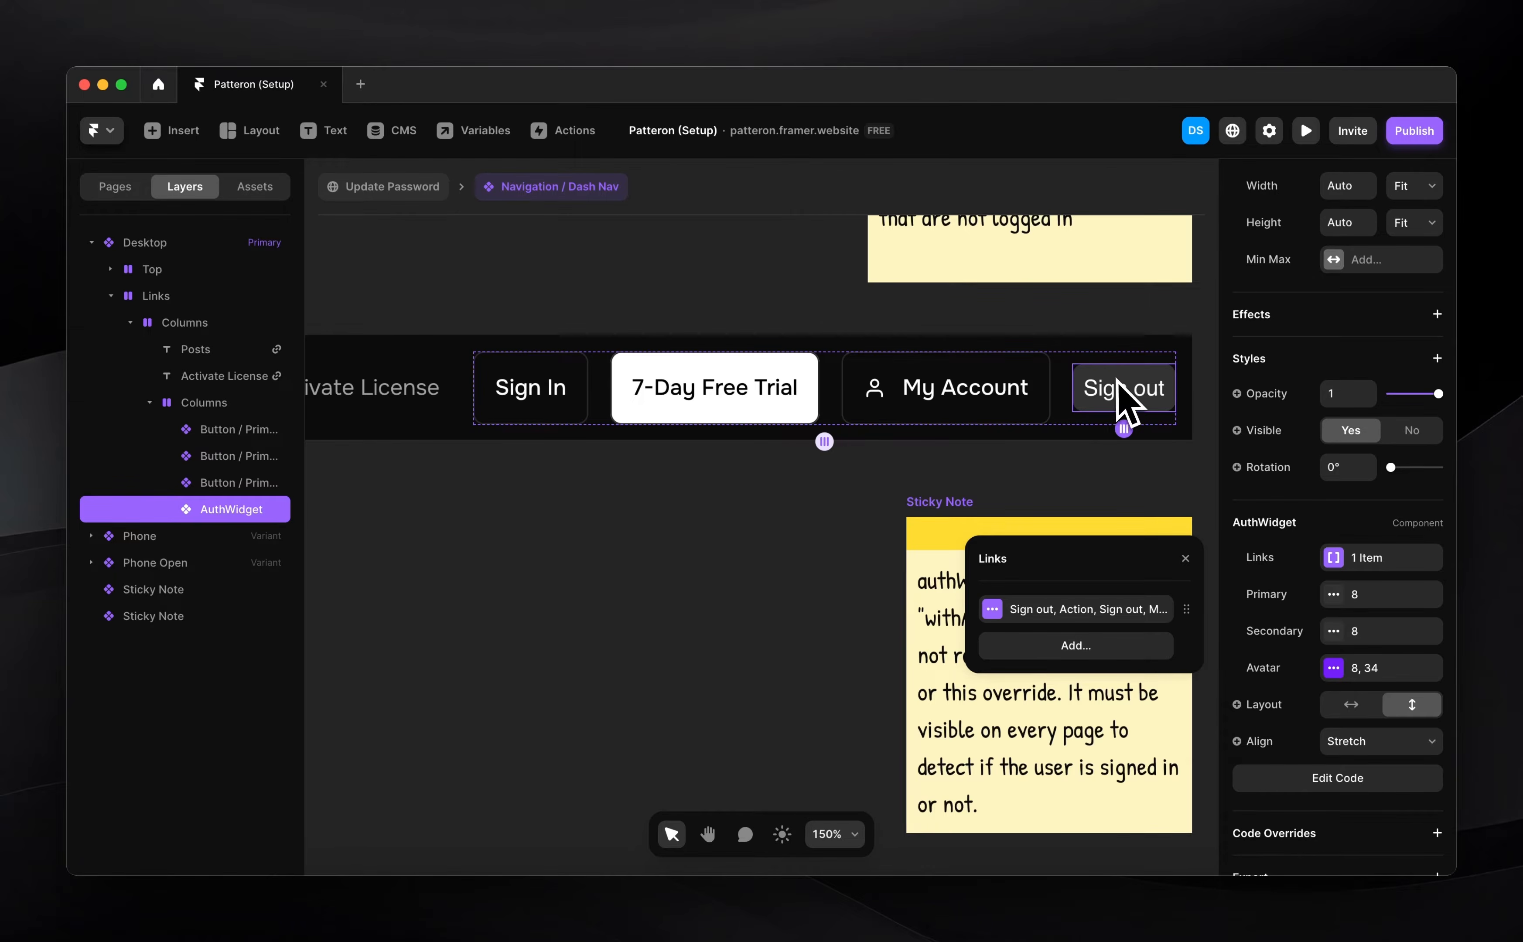
click(1063, 464)
Check which button style the remaining Sign out link uses
click(1094, 402)
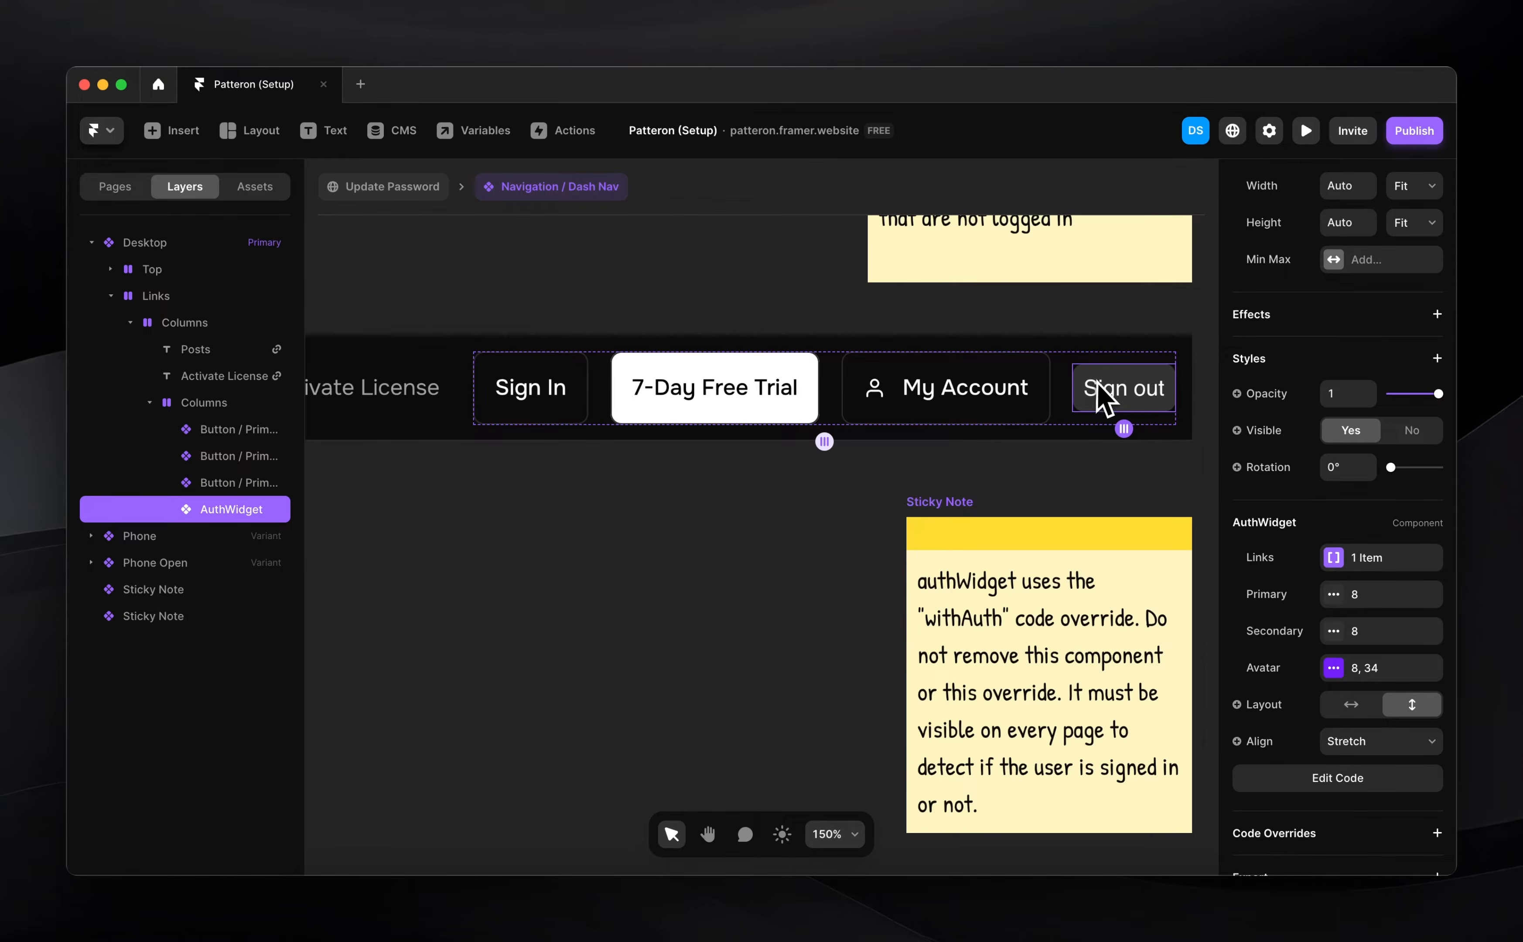
scroll(1369, 671, down, 1)
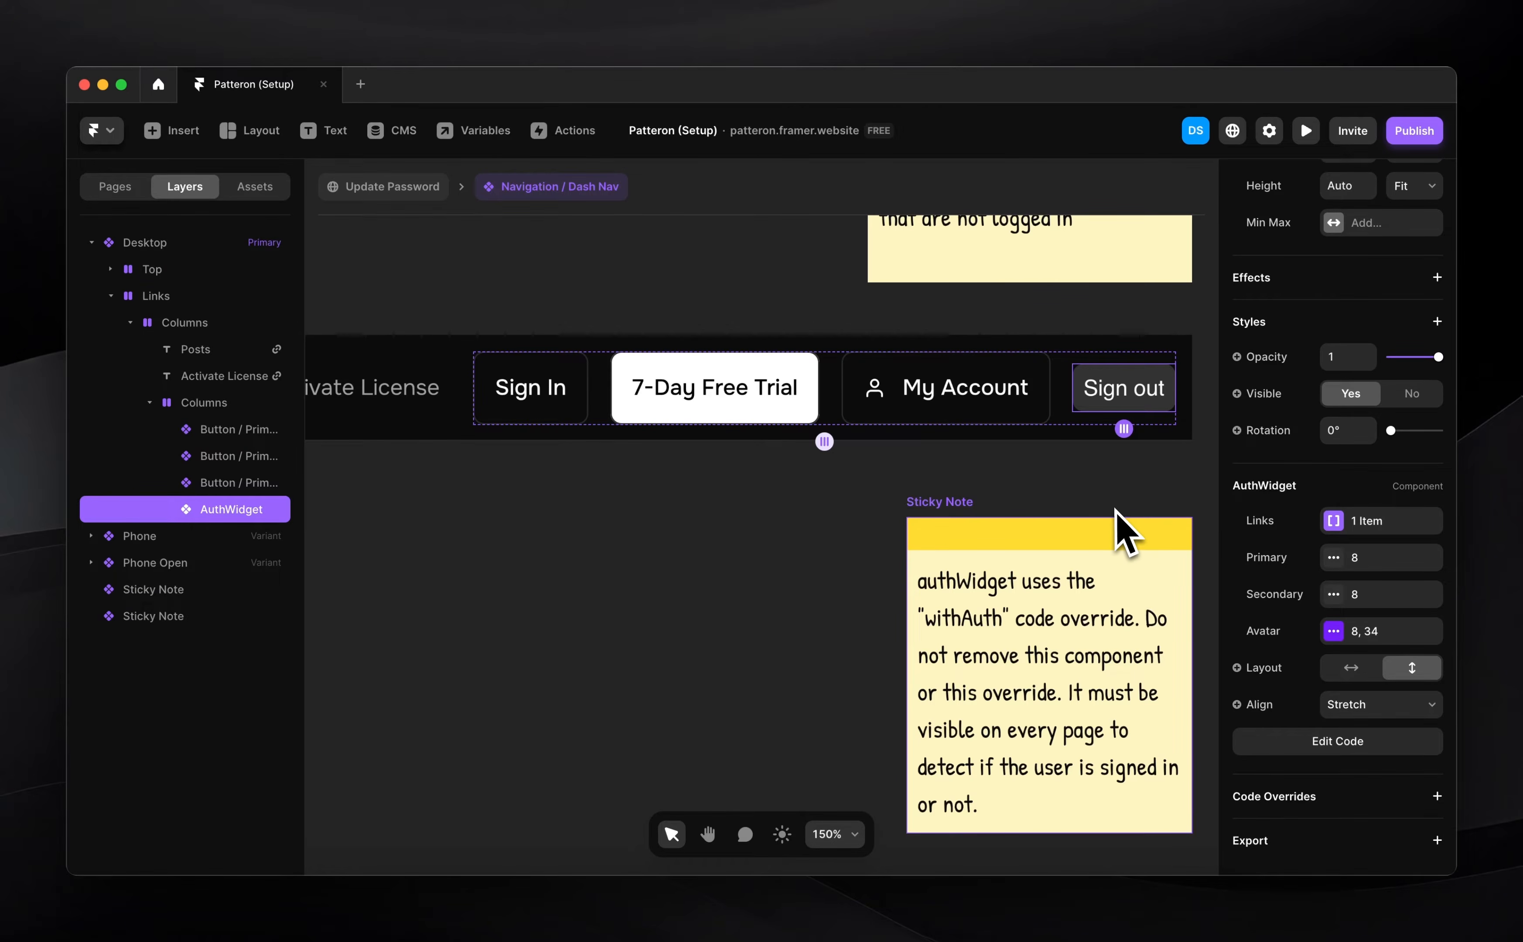
click(1104, 487)
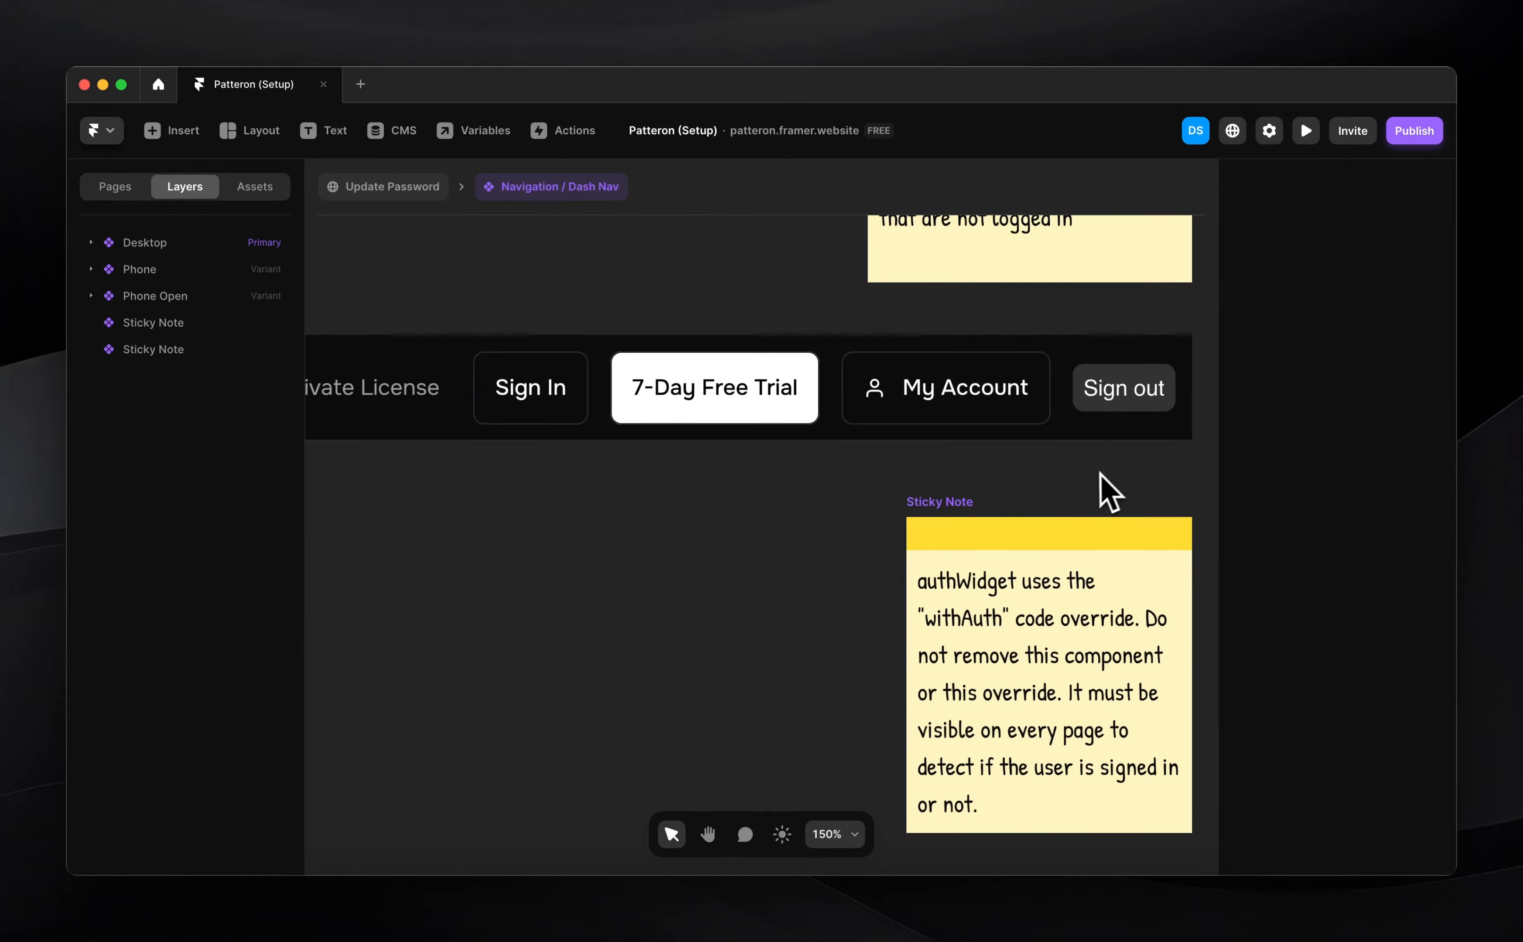
click(1123, 406)
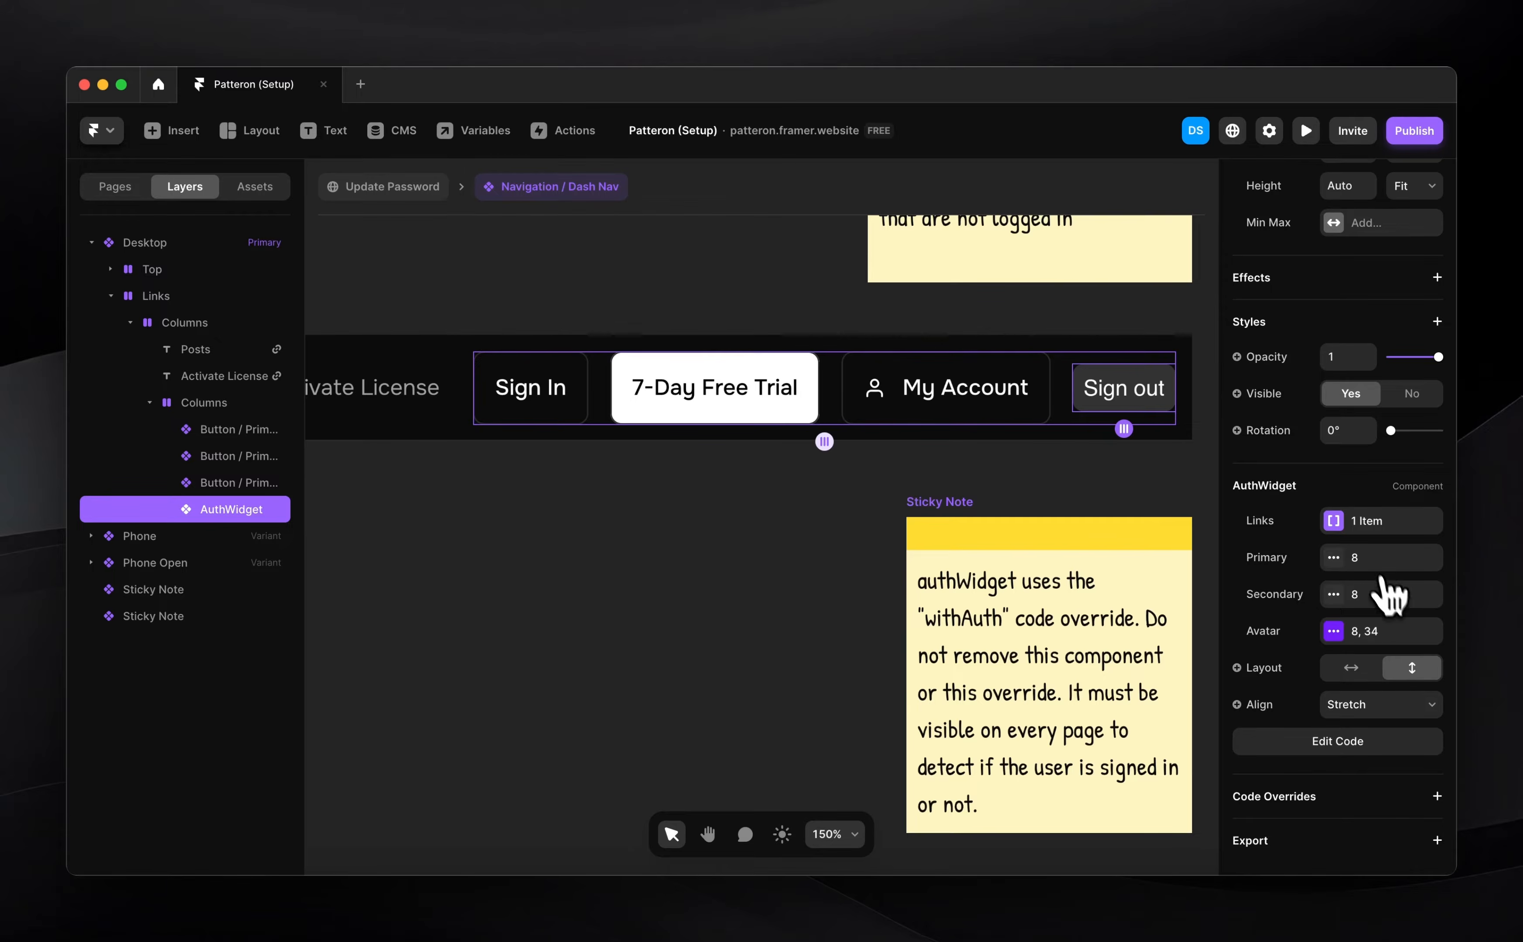
click(1362, 557)
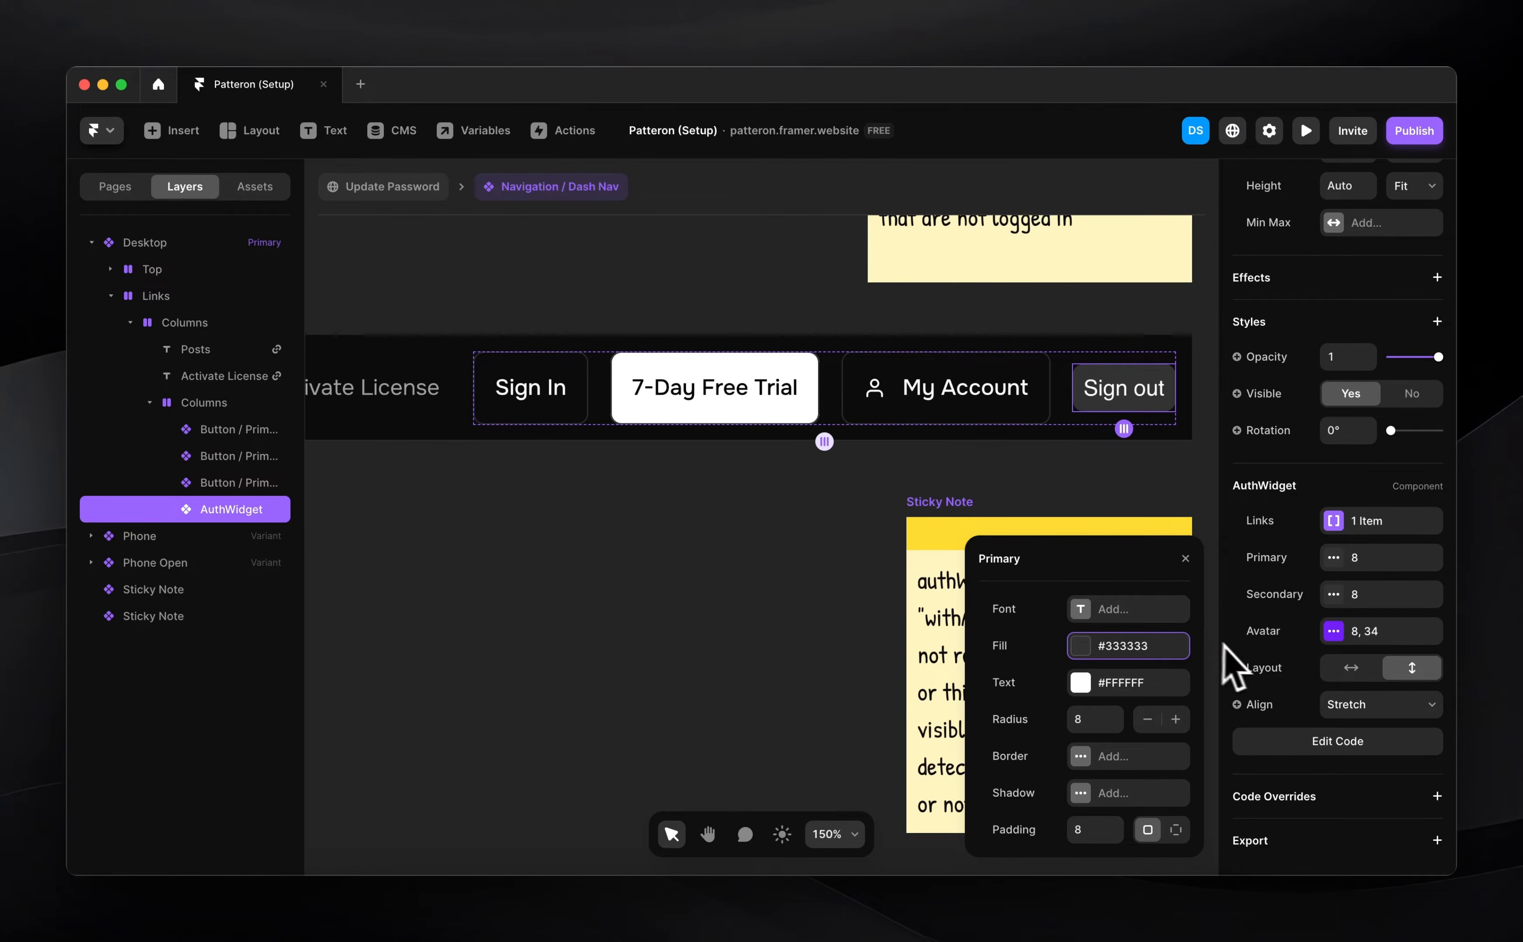
click(1352, 527)
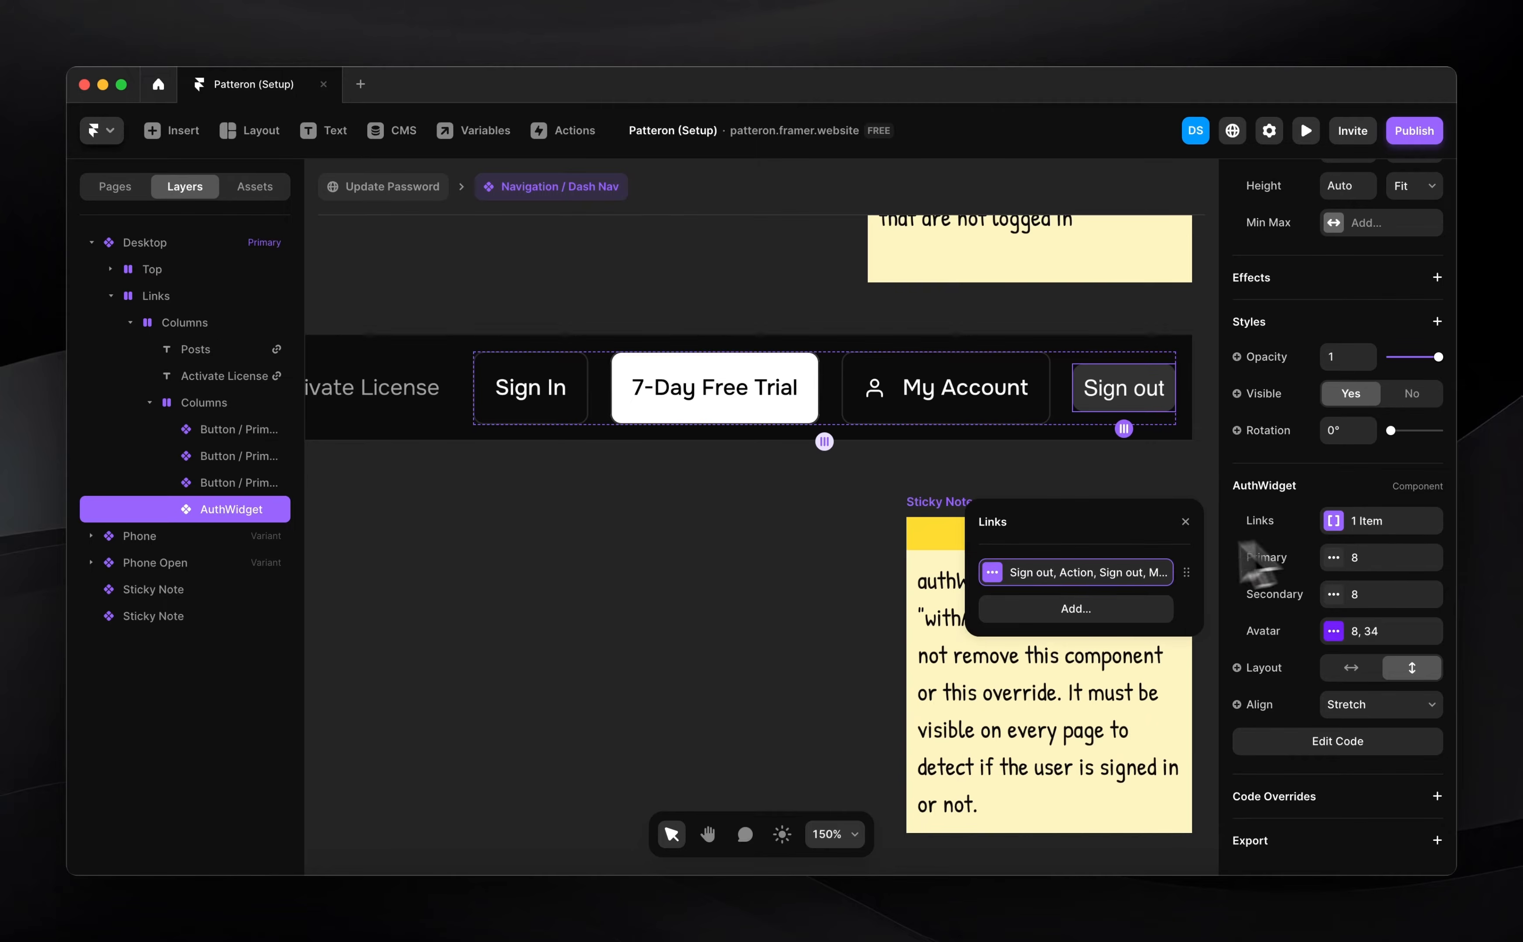
click(1104, 570)
click(1106, 719)
click(1108, 722)
Set the Secondary button style's font to Onest Medium
click(1354, 594)
click(1103, 614)
click(1094, 613)
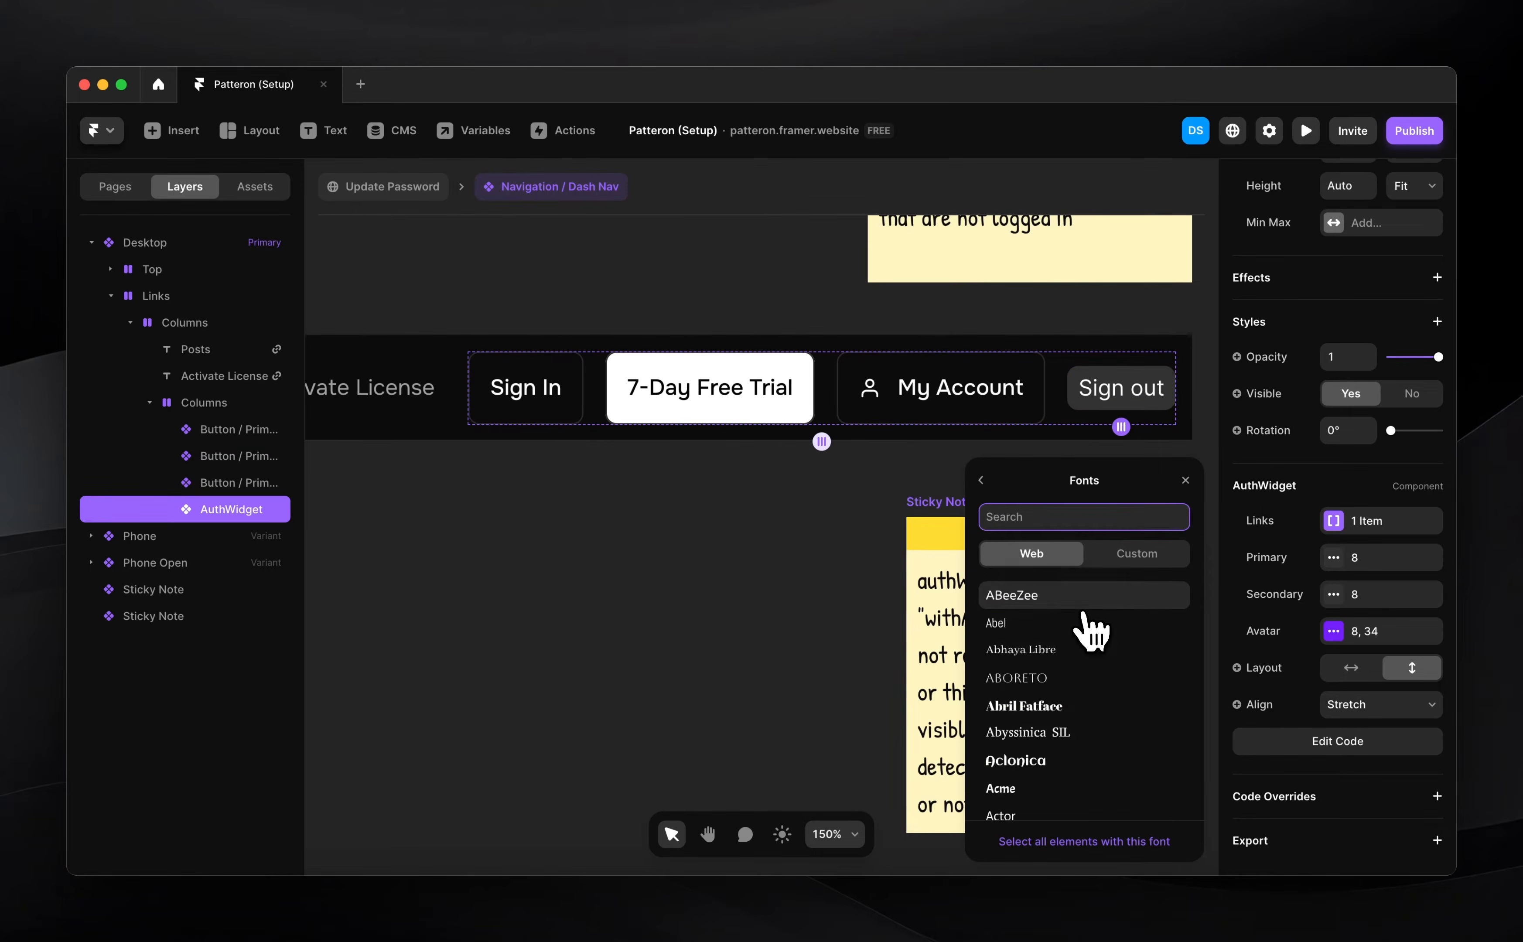
click(1088, 600)
click(1109, 568)
click(1104, 588)
Give the Secondary style 16 padding and a saved colour style as fill
click(983, 480)
click(1093, 750)
text(1216)
key(Return)
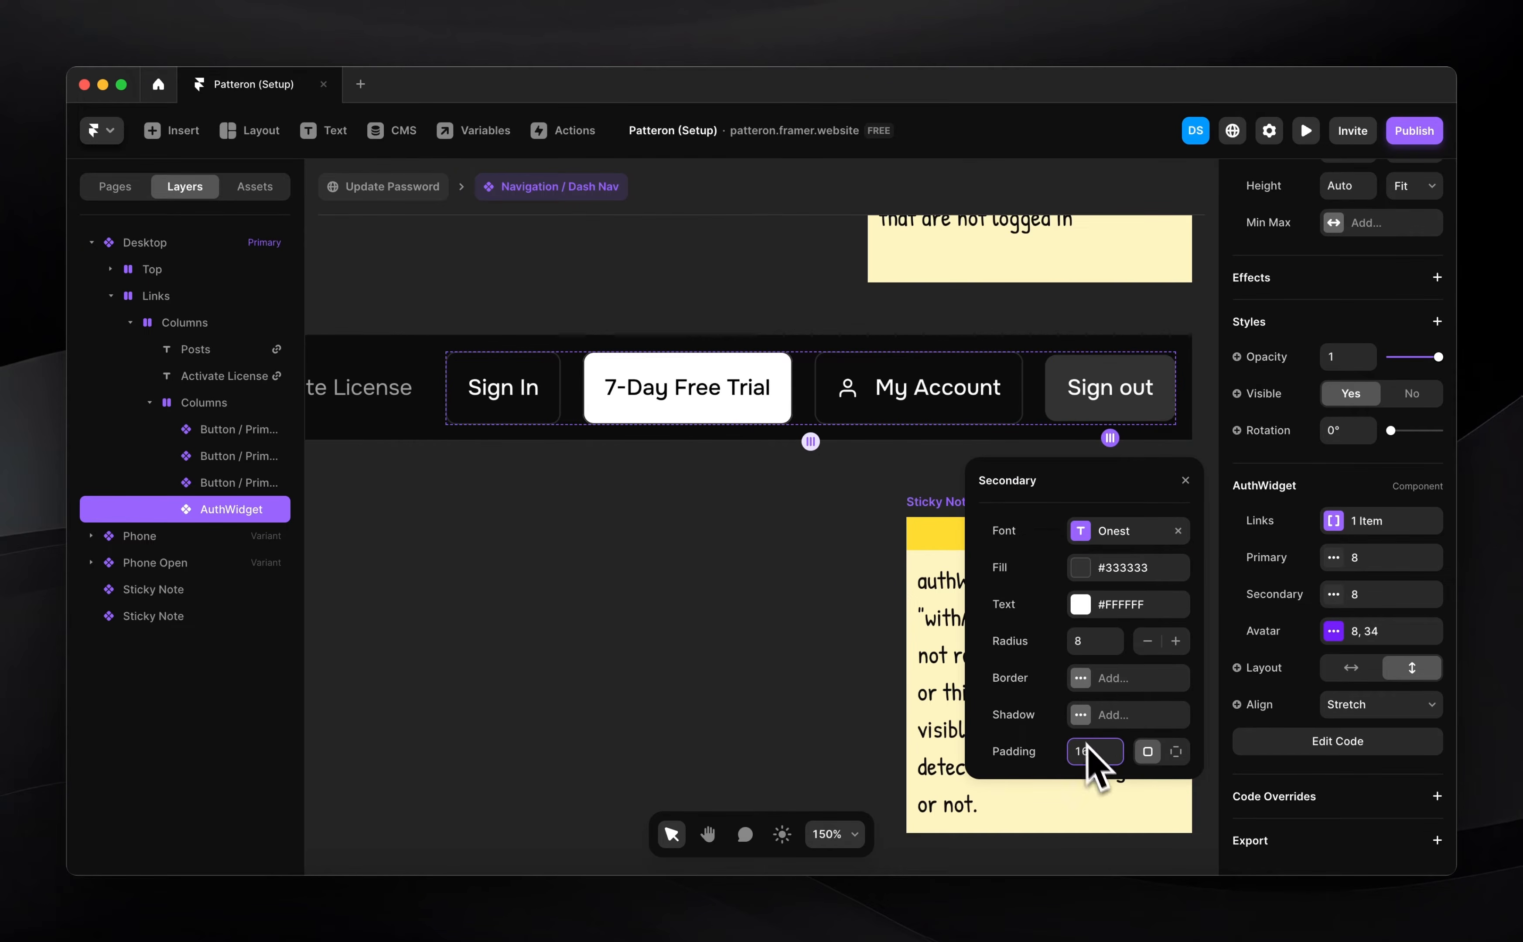
click(1109, 569)
click(1018, 814)
click(984, 324)
click(825, 488)
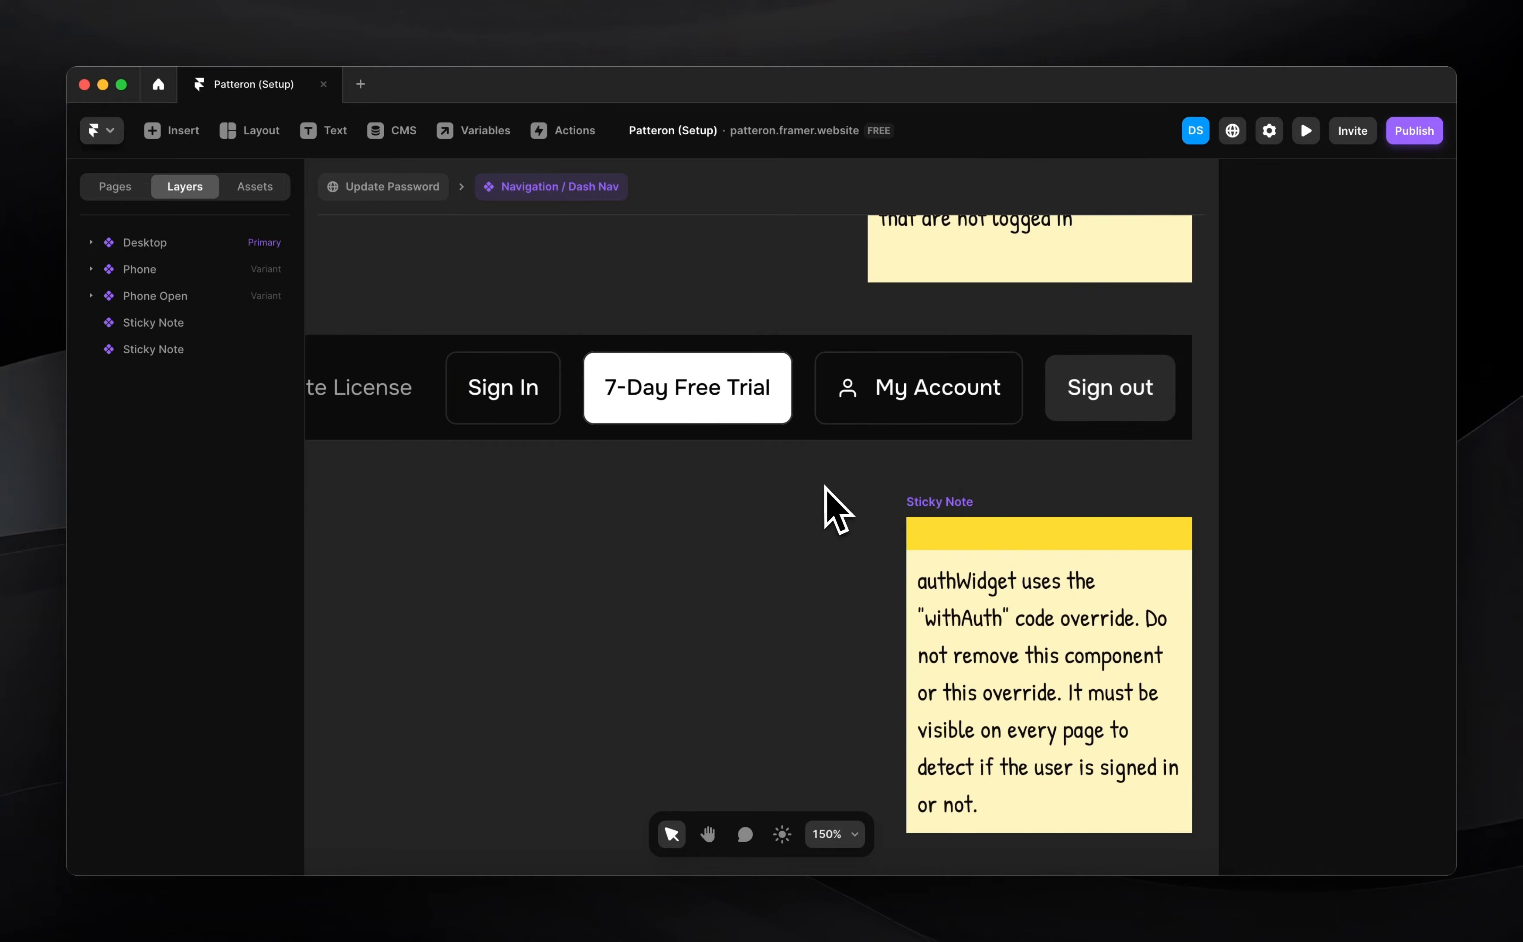
click(1116, 414)
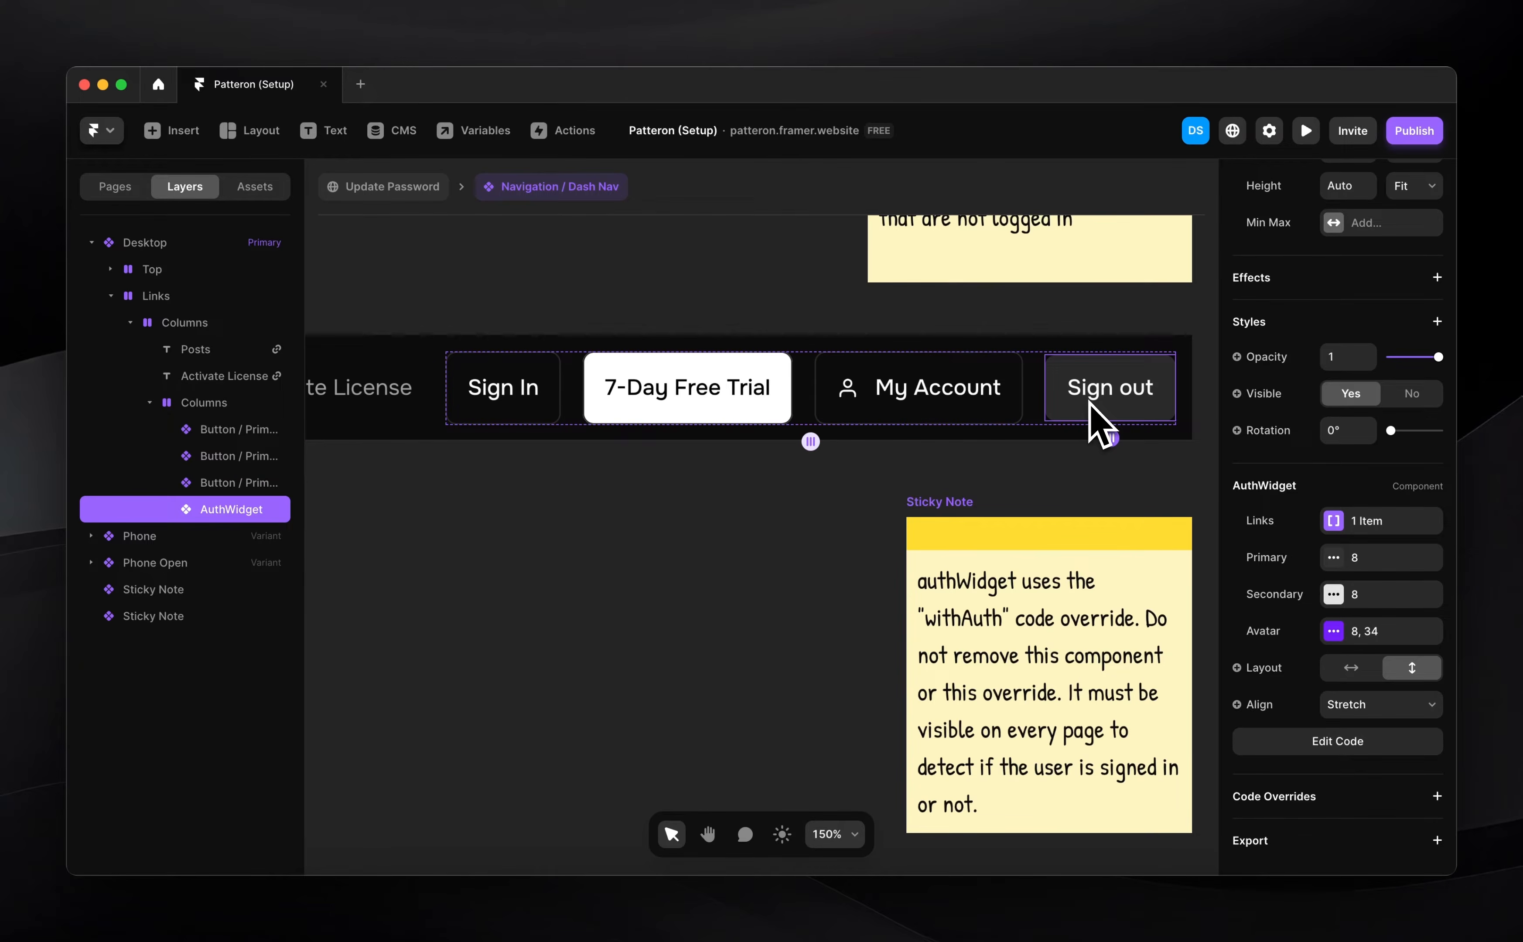
click(1037, 476)
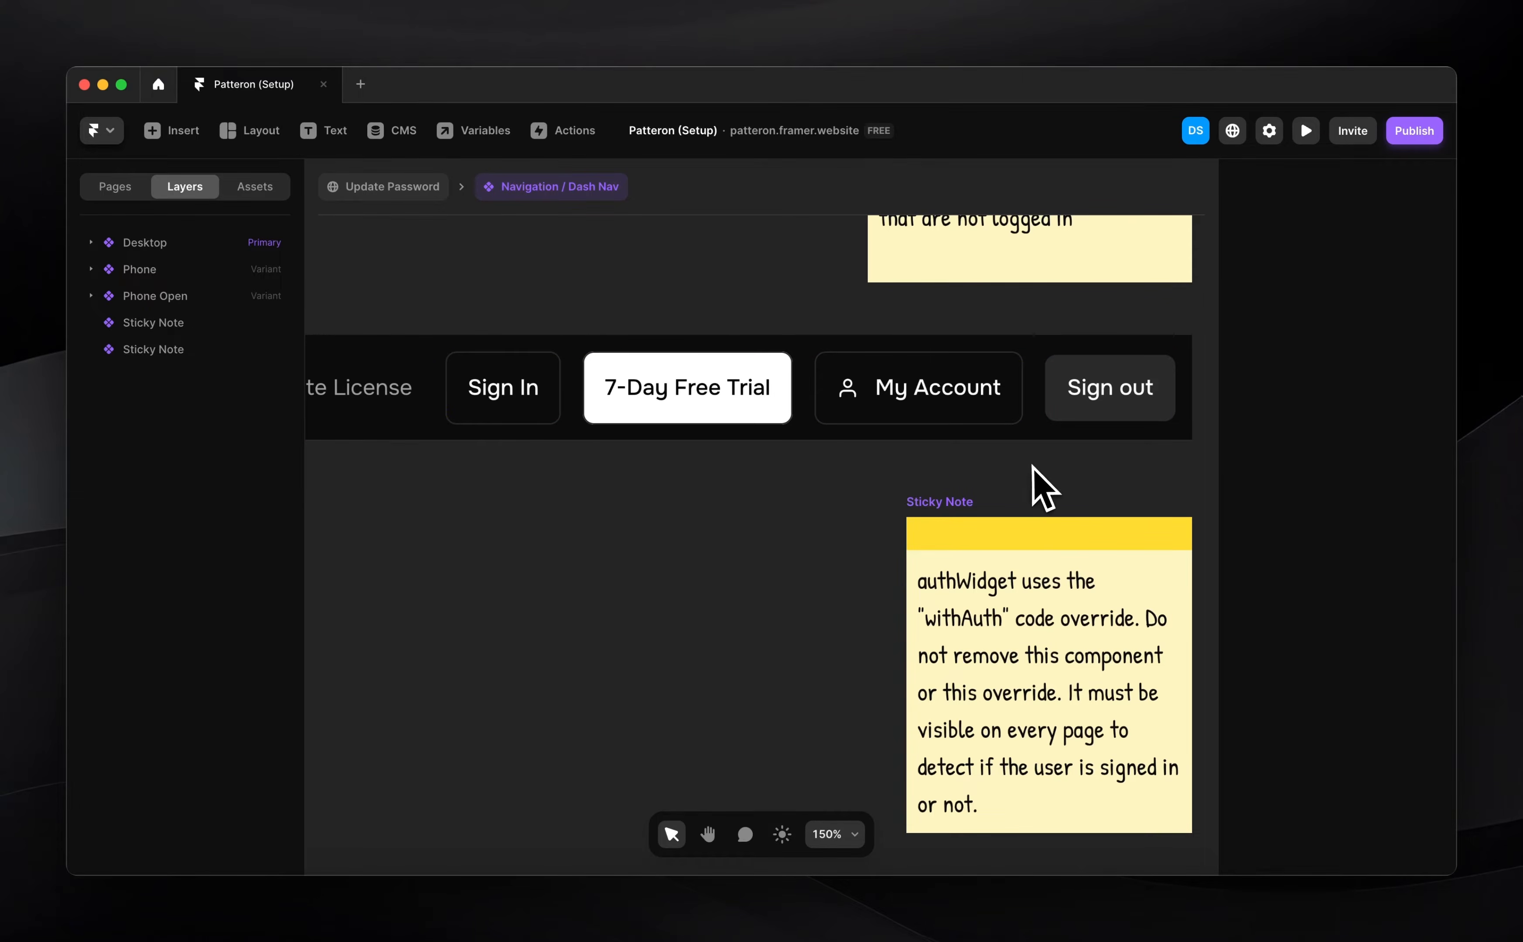
scroll(1034, 475, right, 3)
Open FramerAuth's 'Connect overrides with components' step for the override code, then return to Framer
click(1009, 438)
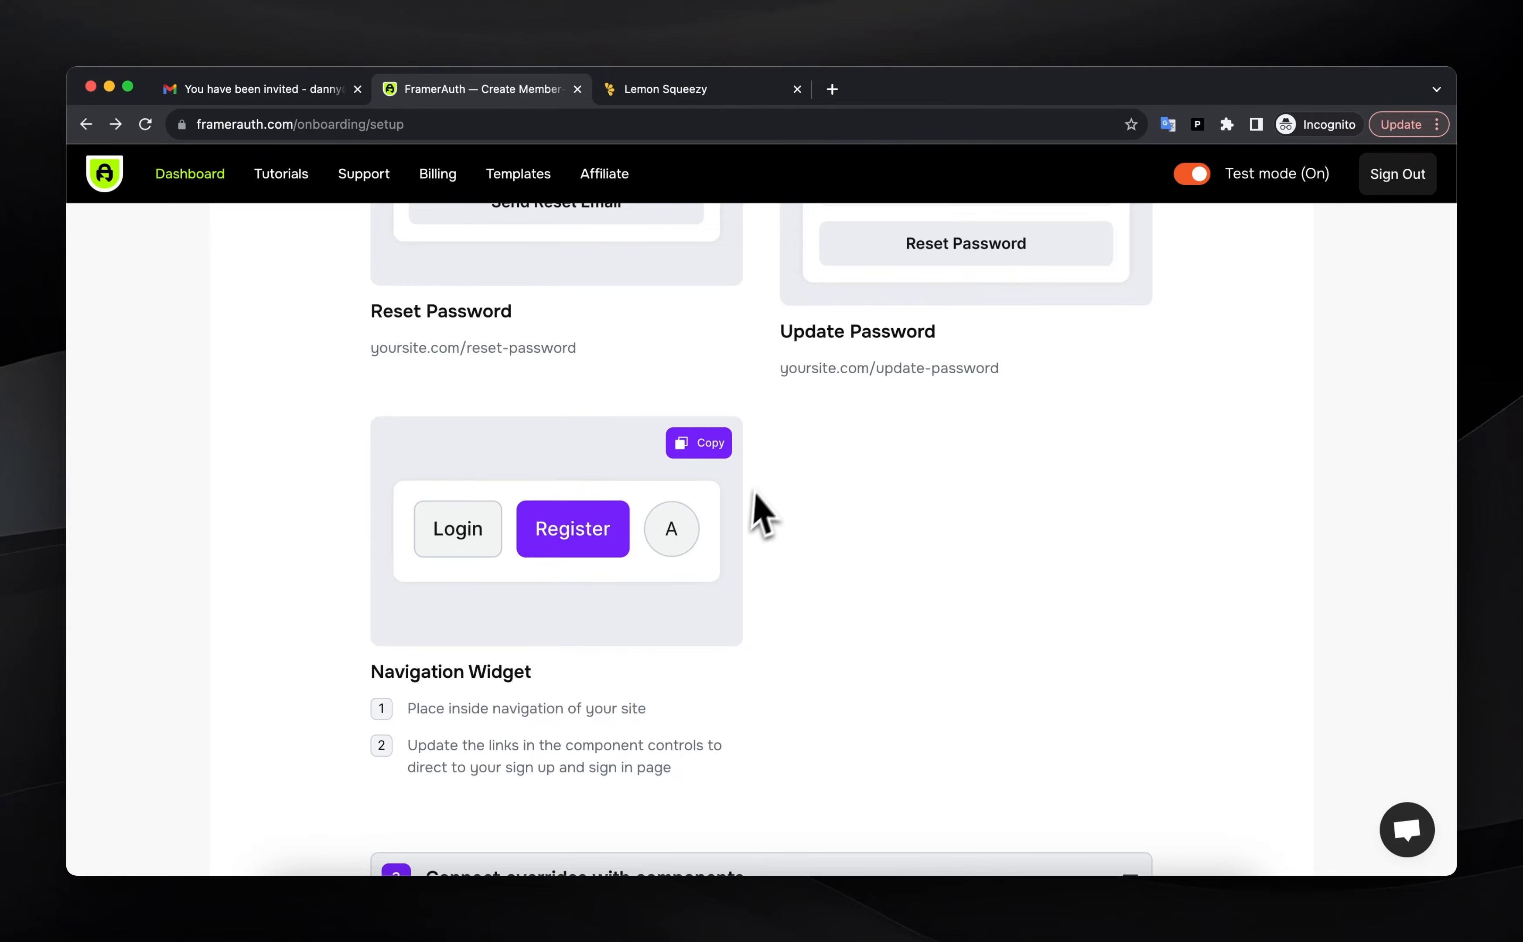
scroll(760, 511, down, 5)
click(719, 393)
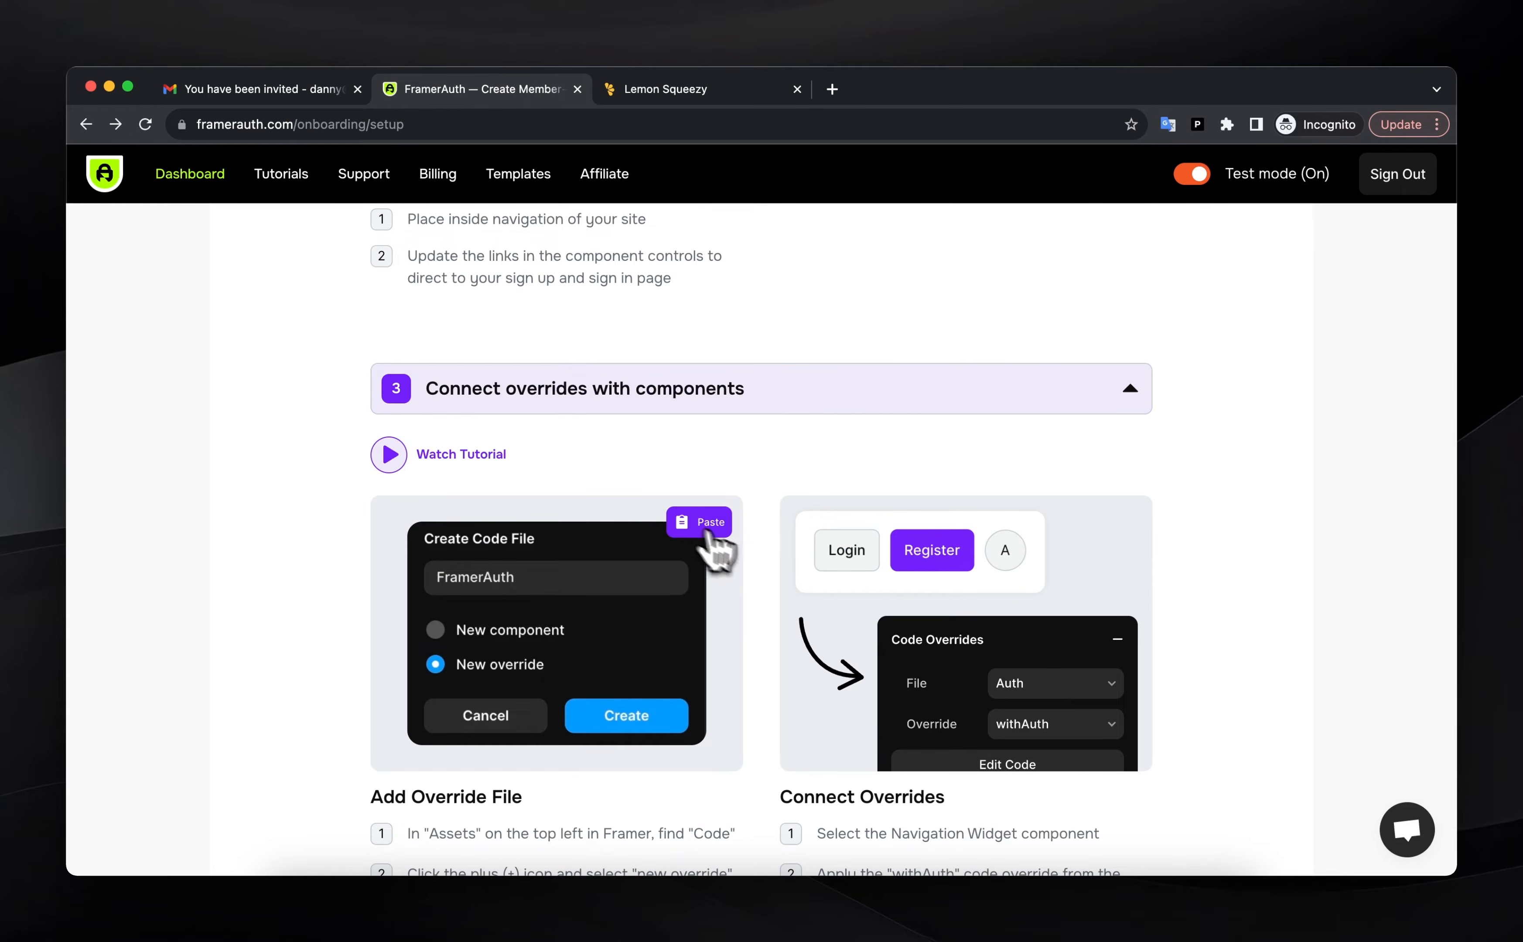
scroll(759, 538, down, 1)
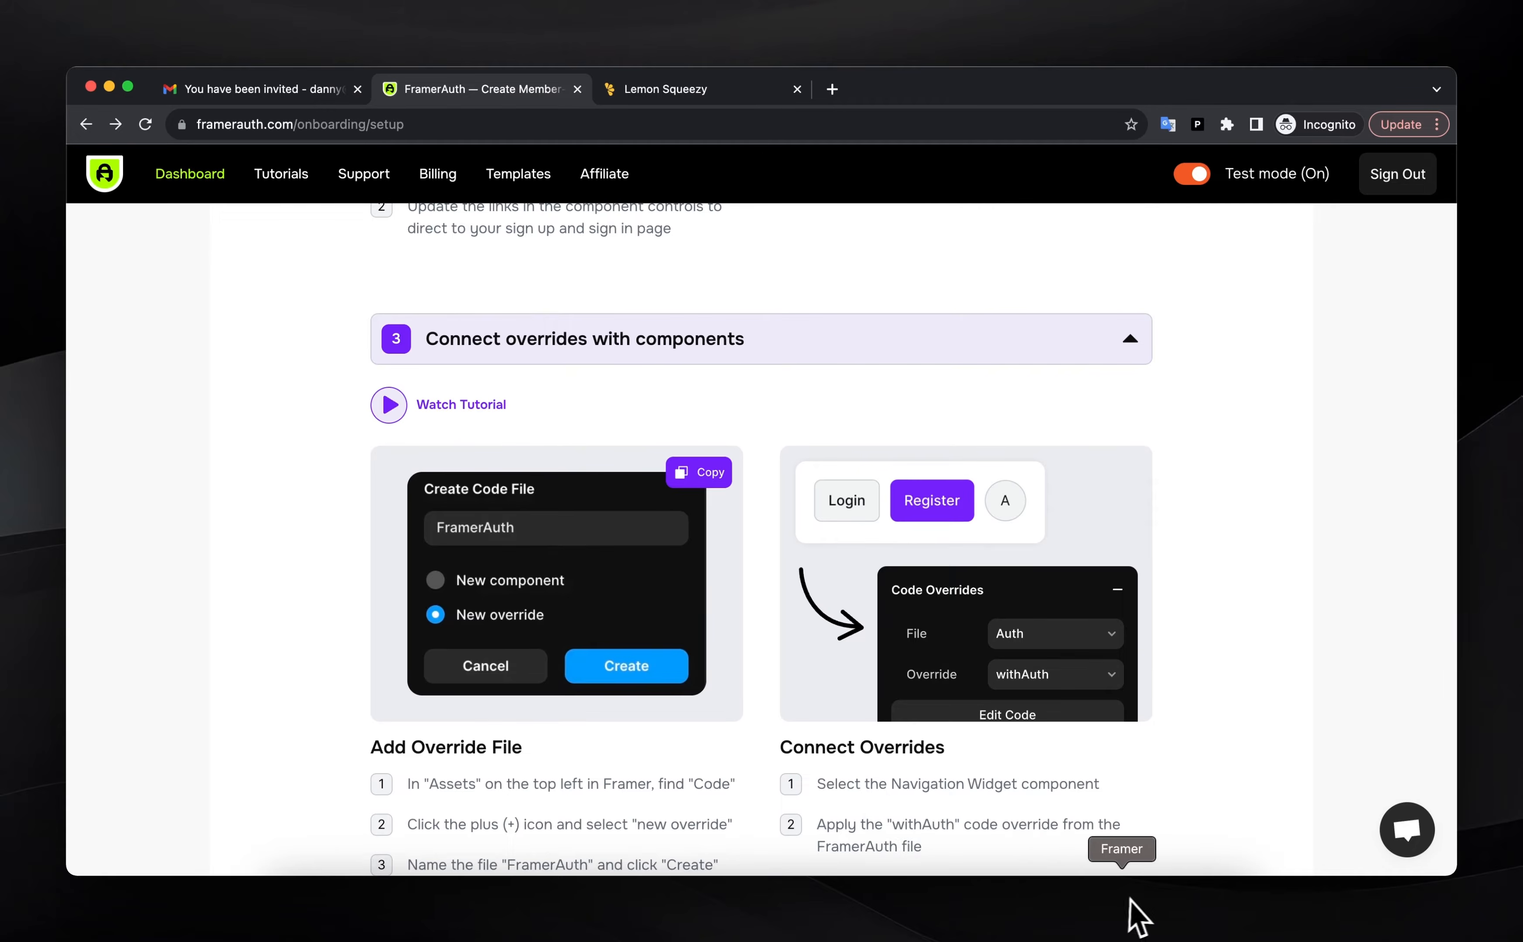
click(1132, 919)
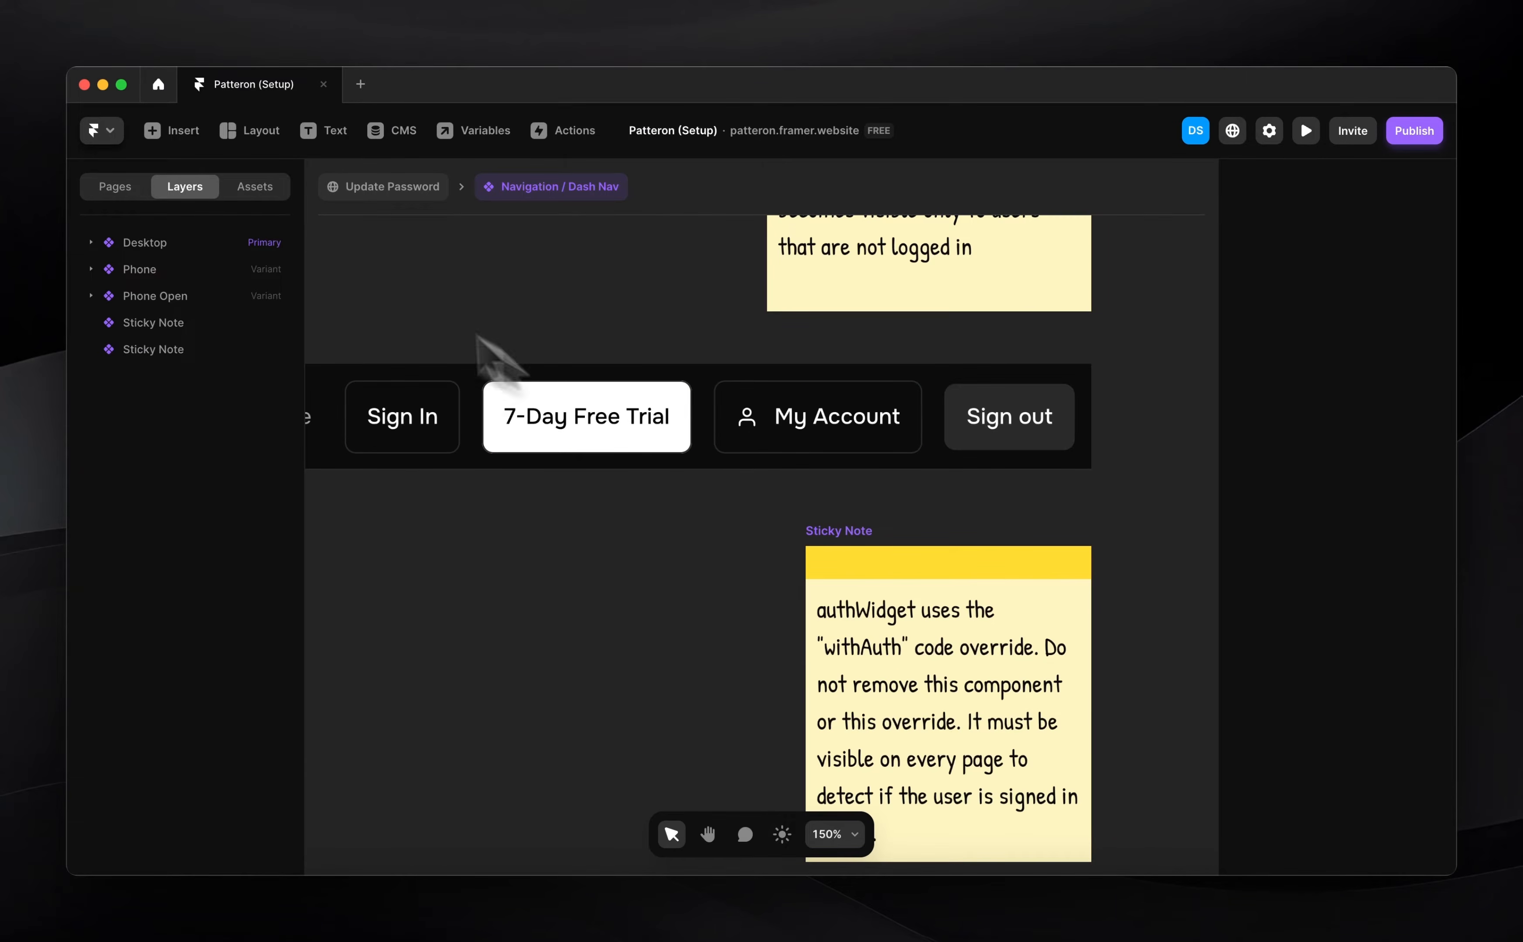
Create a new code file named FramerAuth2 in Assets > Code
click(256, 187)
scroll(216, 609, down, 5)
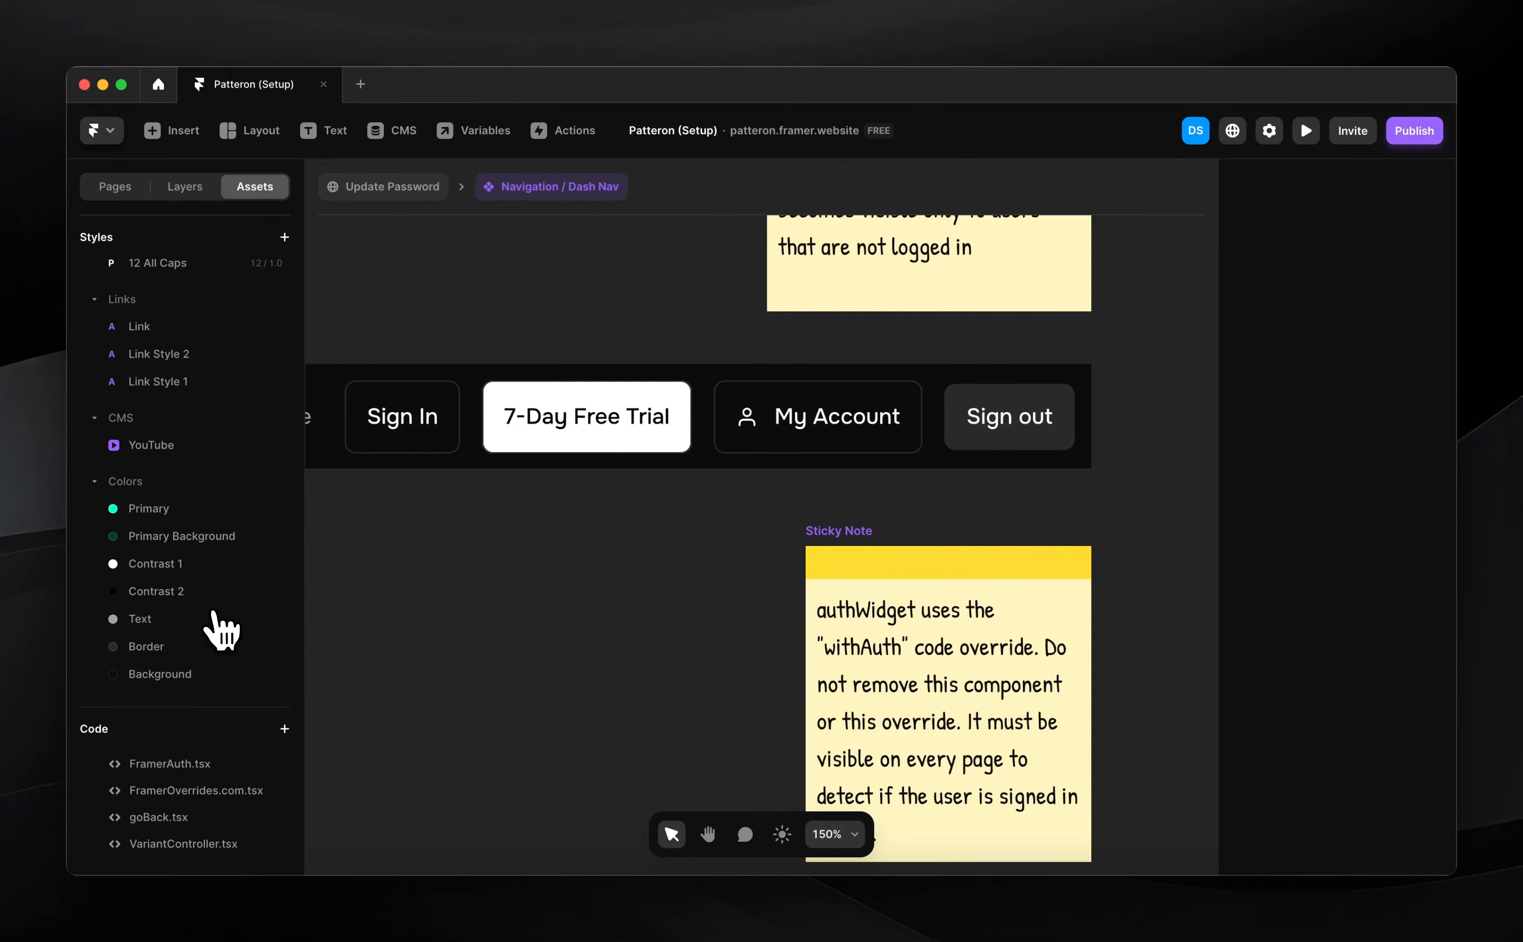
click(285, 729)
text(Frea)
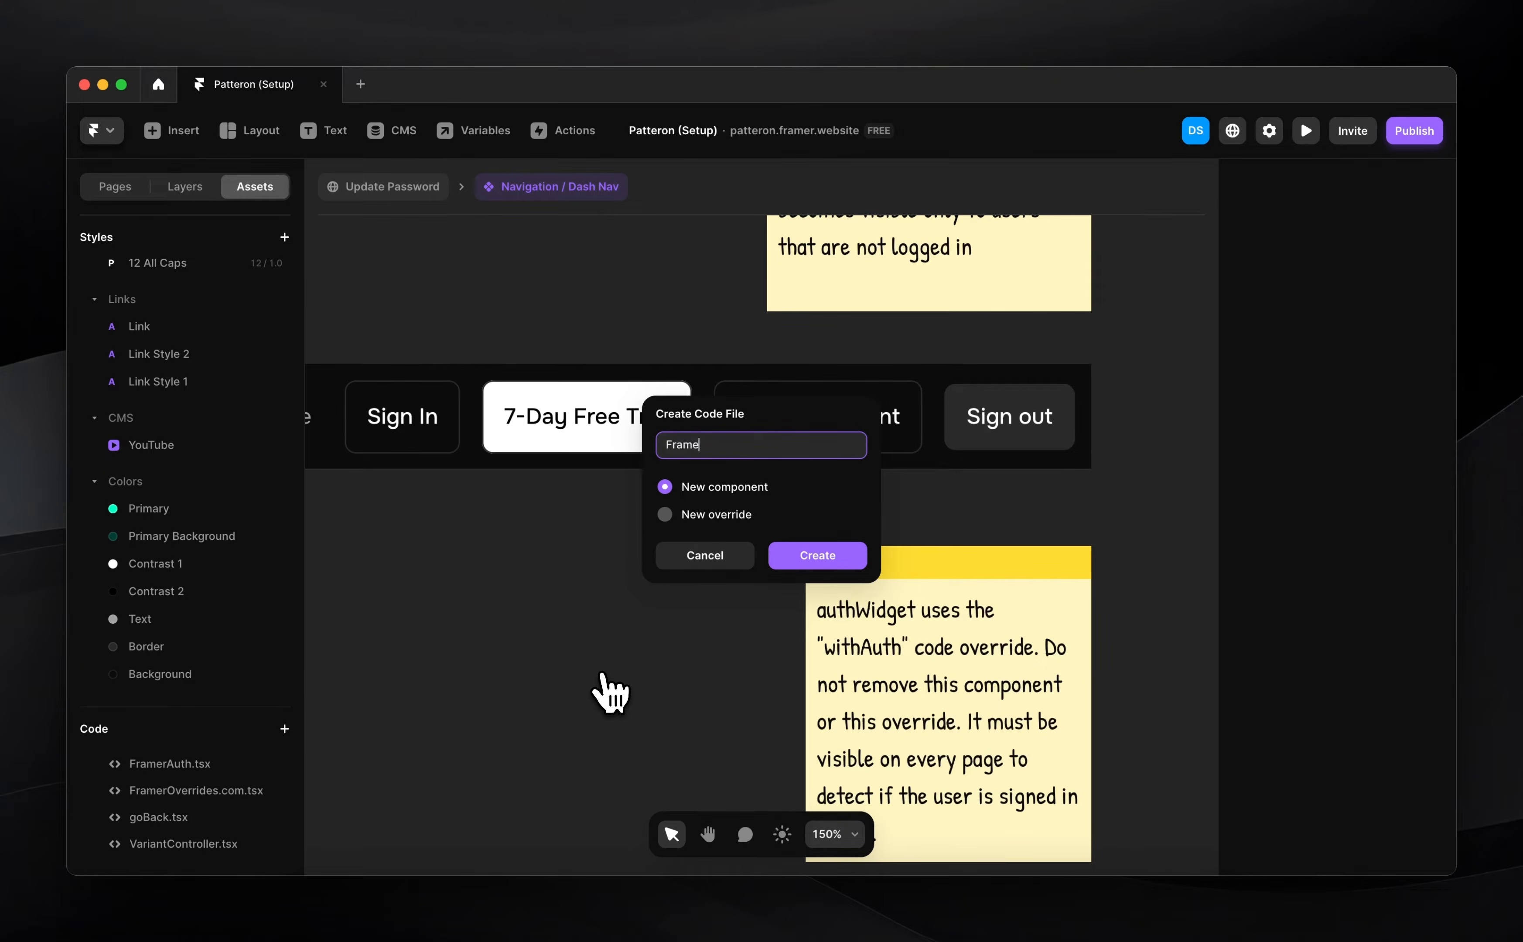
text(erAuth2)
key(Return)
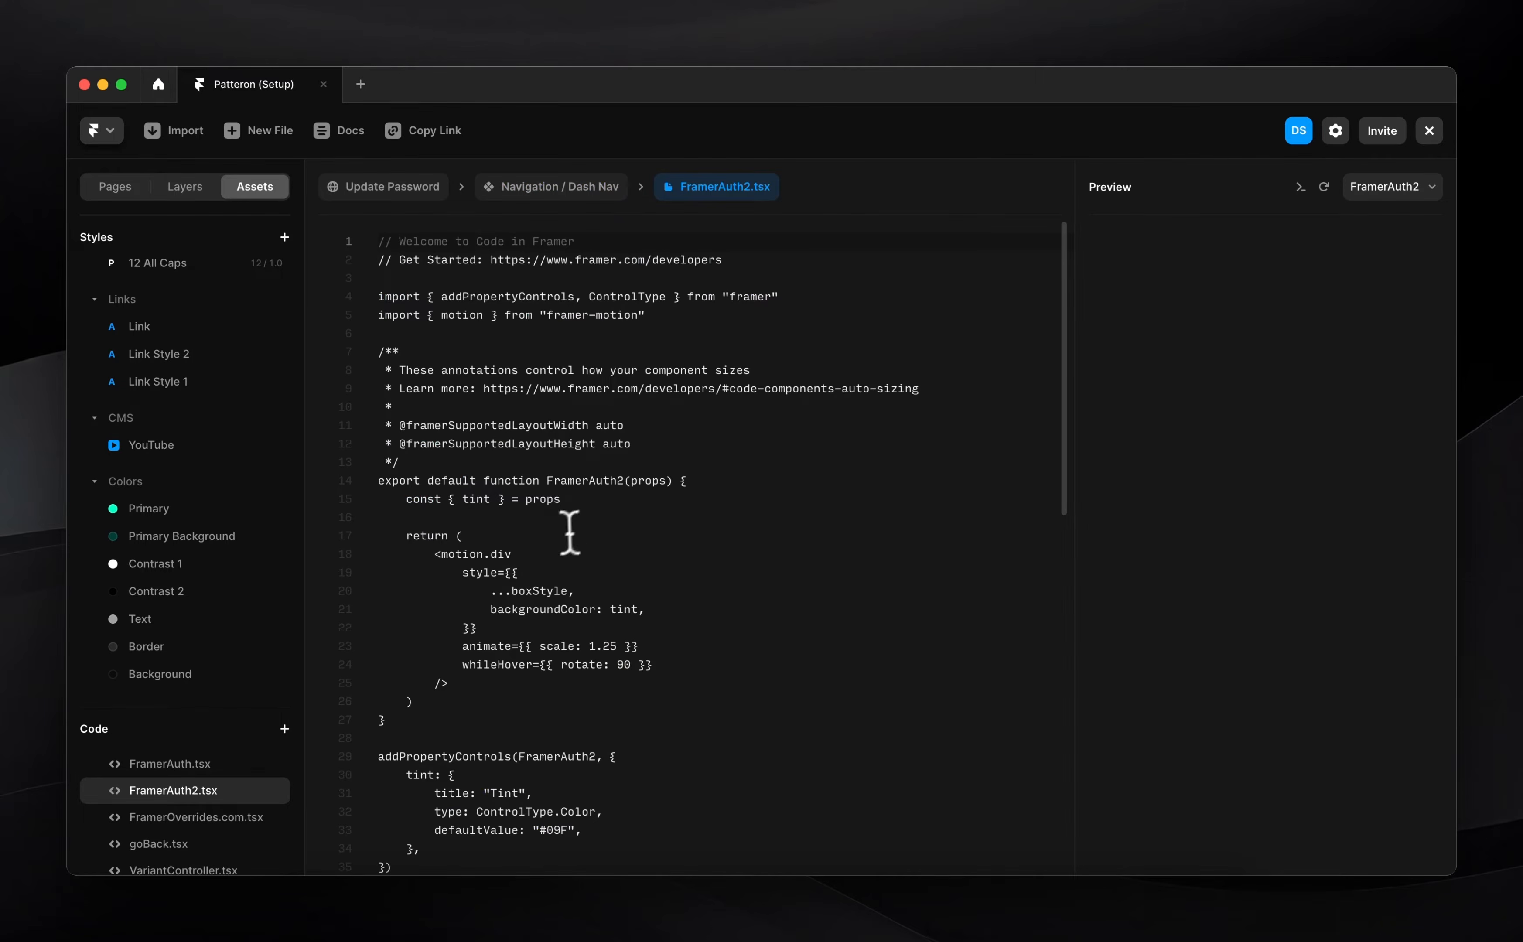
Replace the starter code with the pasted FramerAuth override code, save, and return to the canvas
key(super+a)
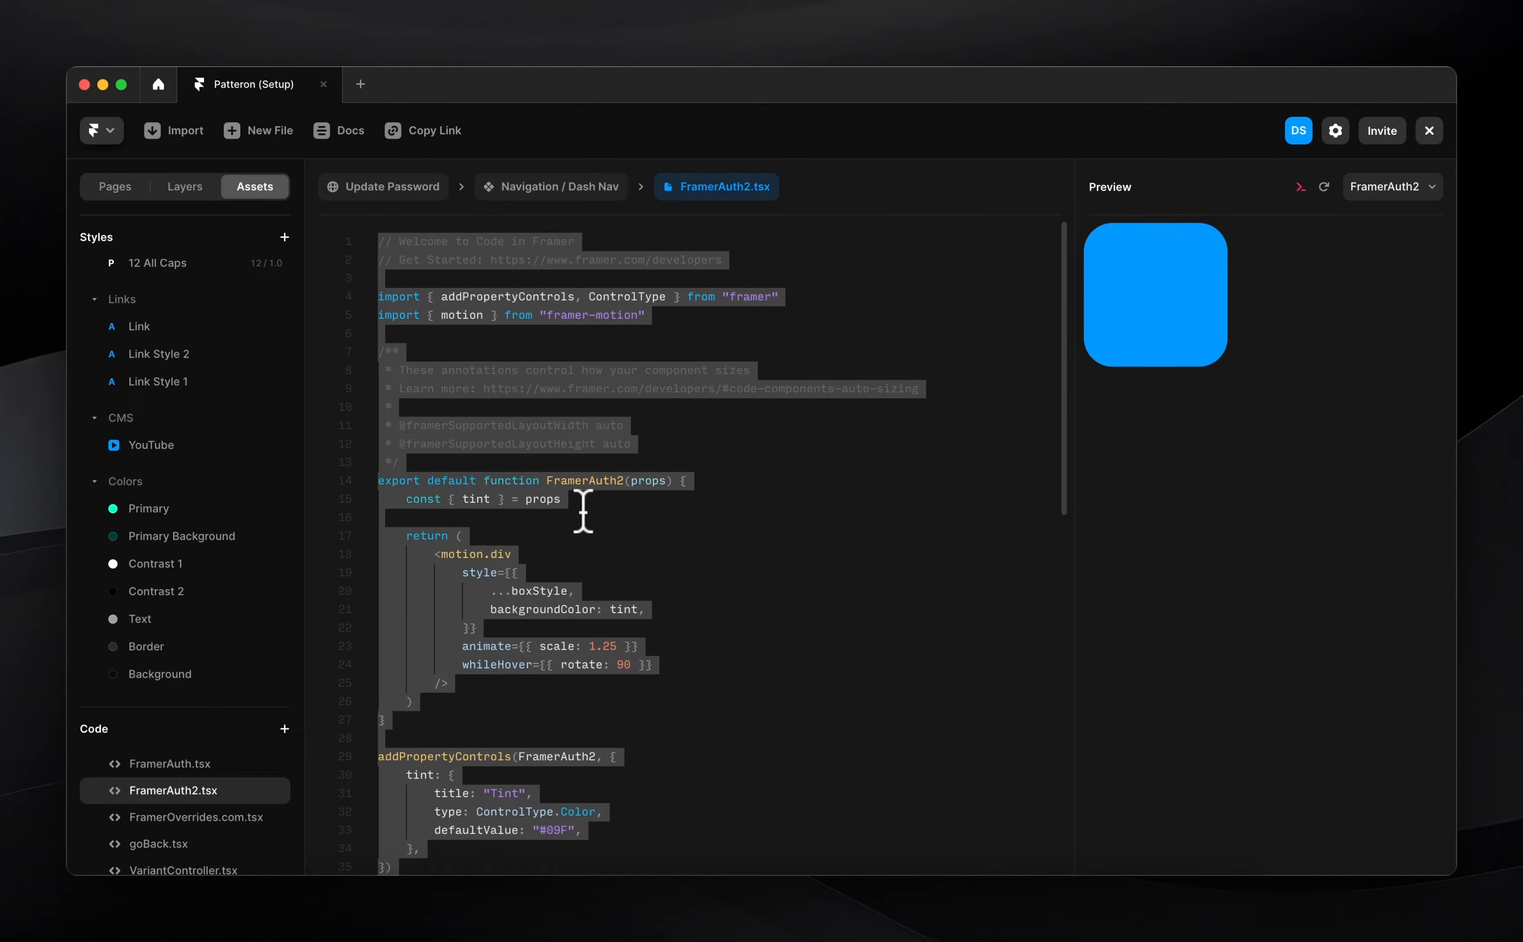
key(BackSpace)
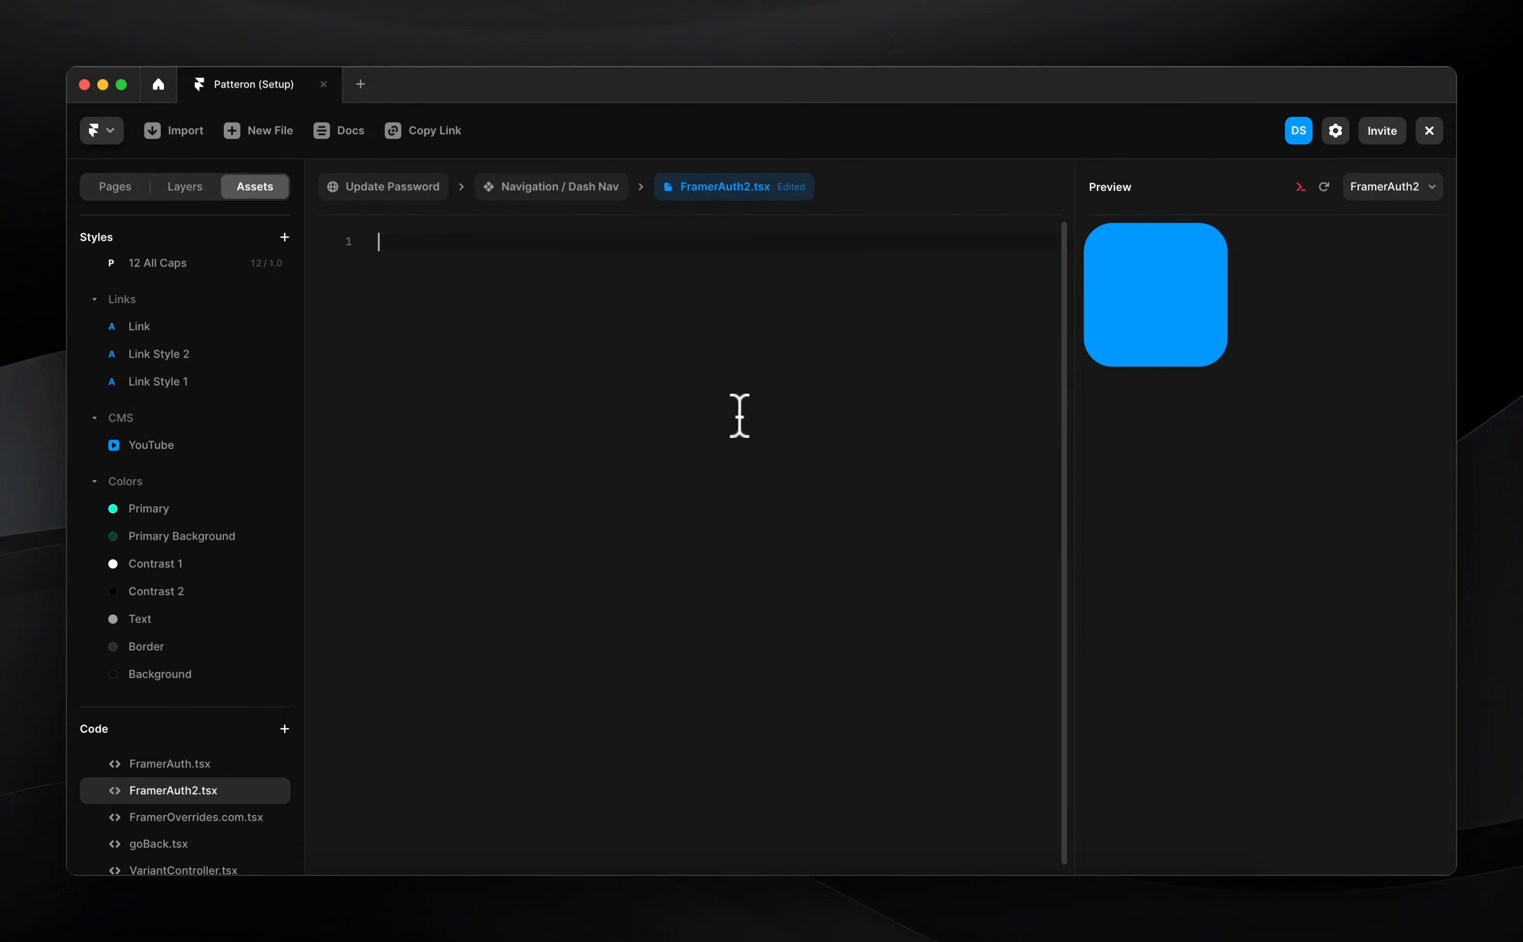
key(super+v)
scroll(657, 538, up, 20)
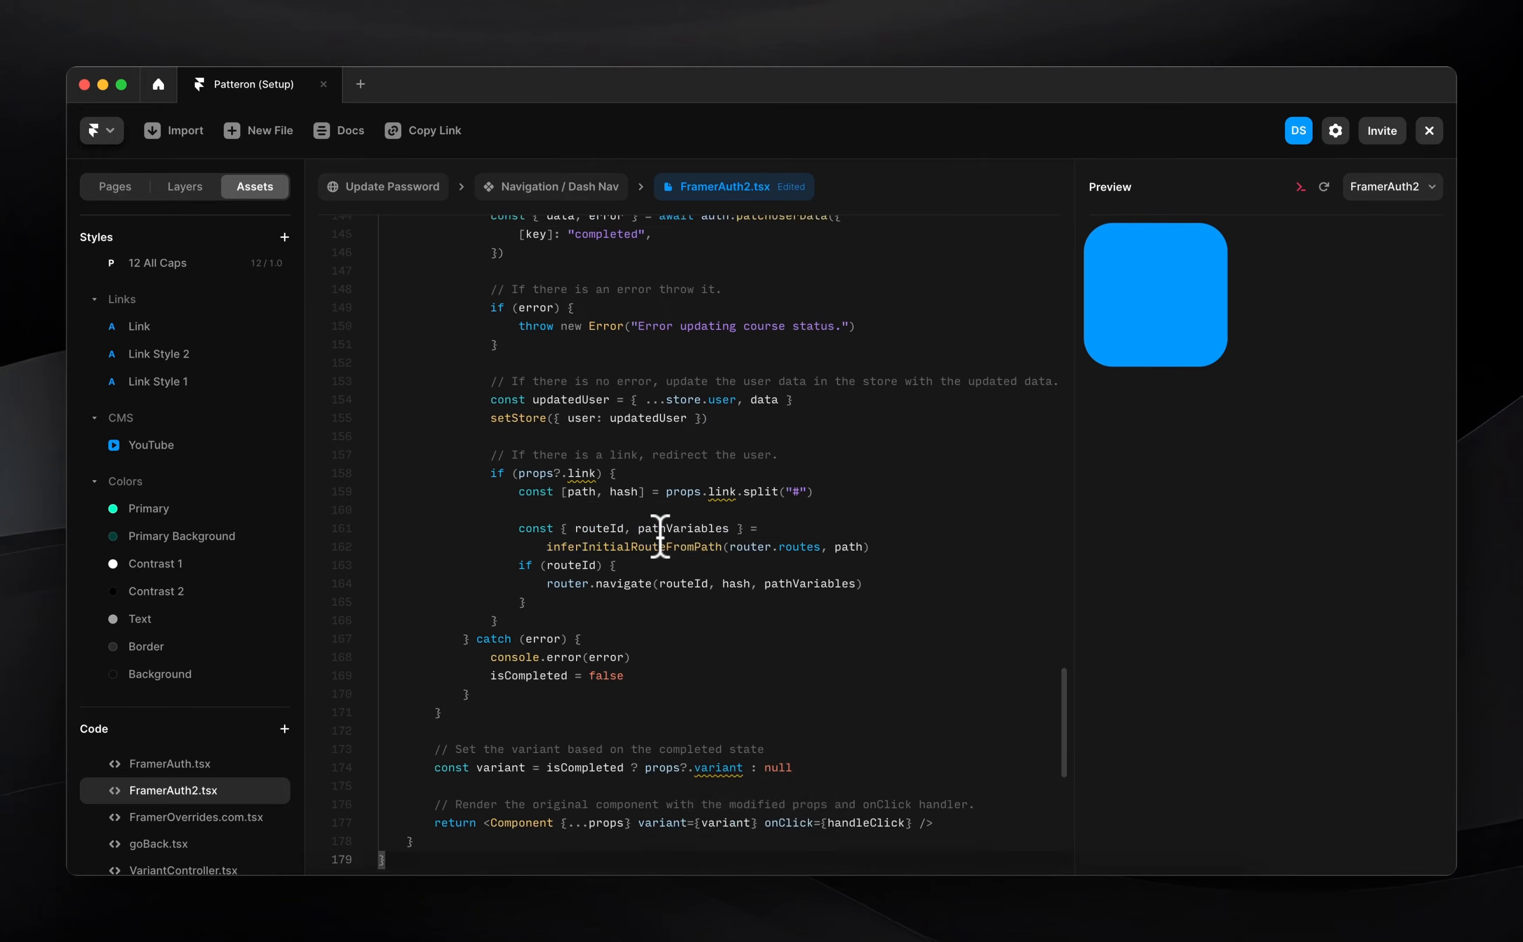
key(super+s)
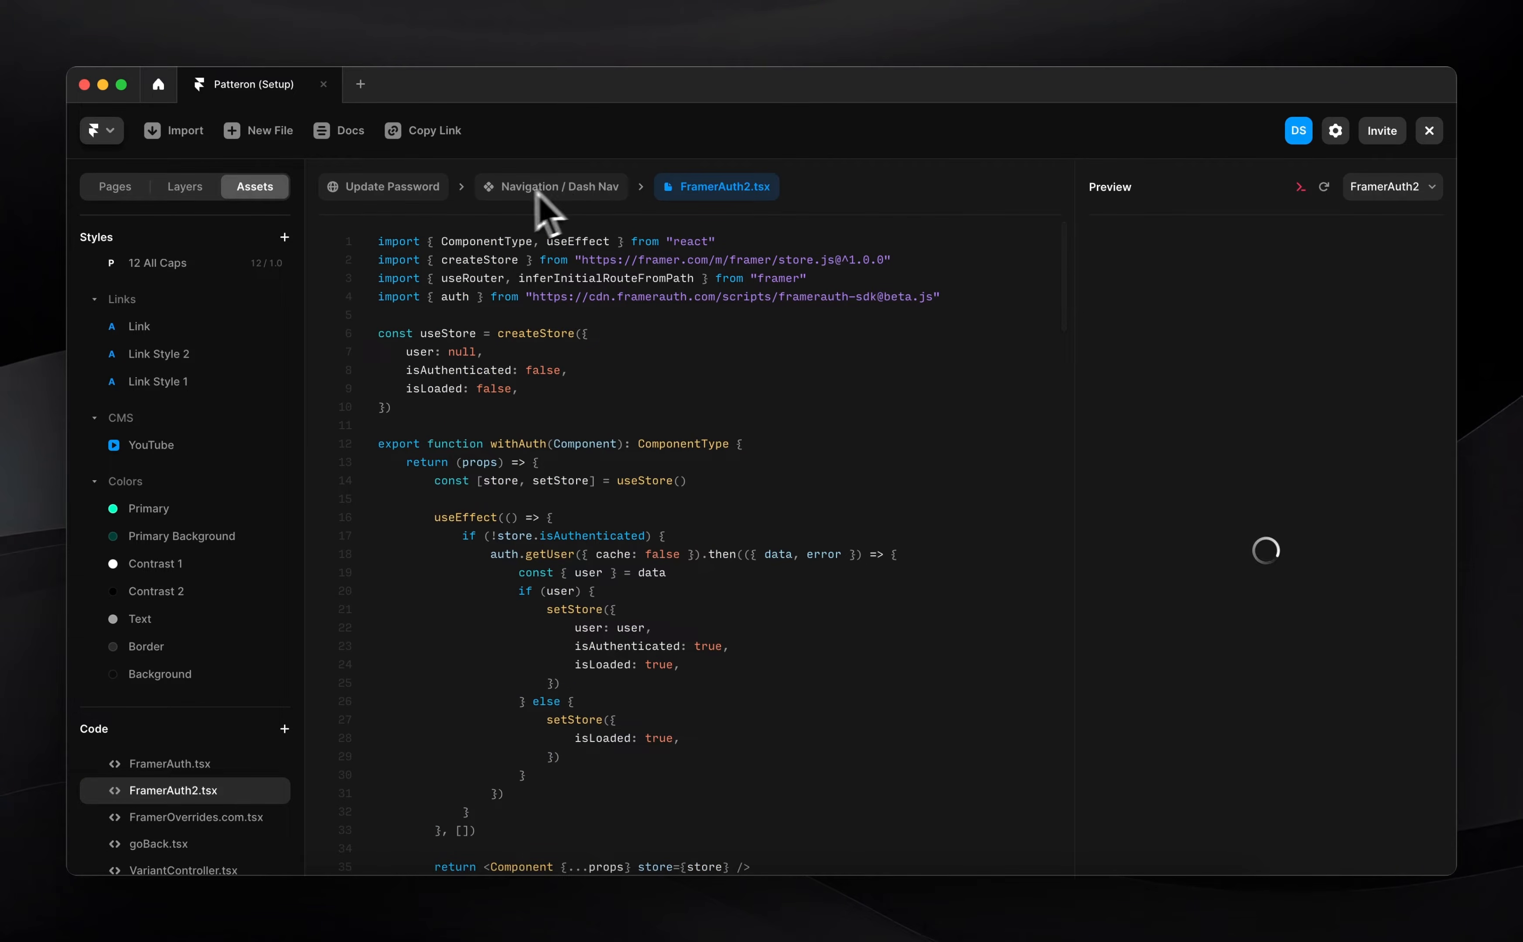
click(550, 187)
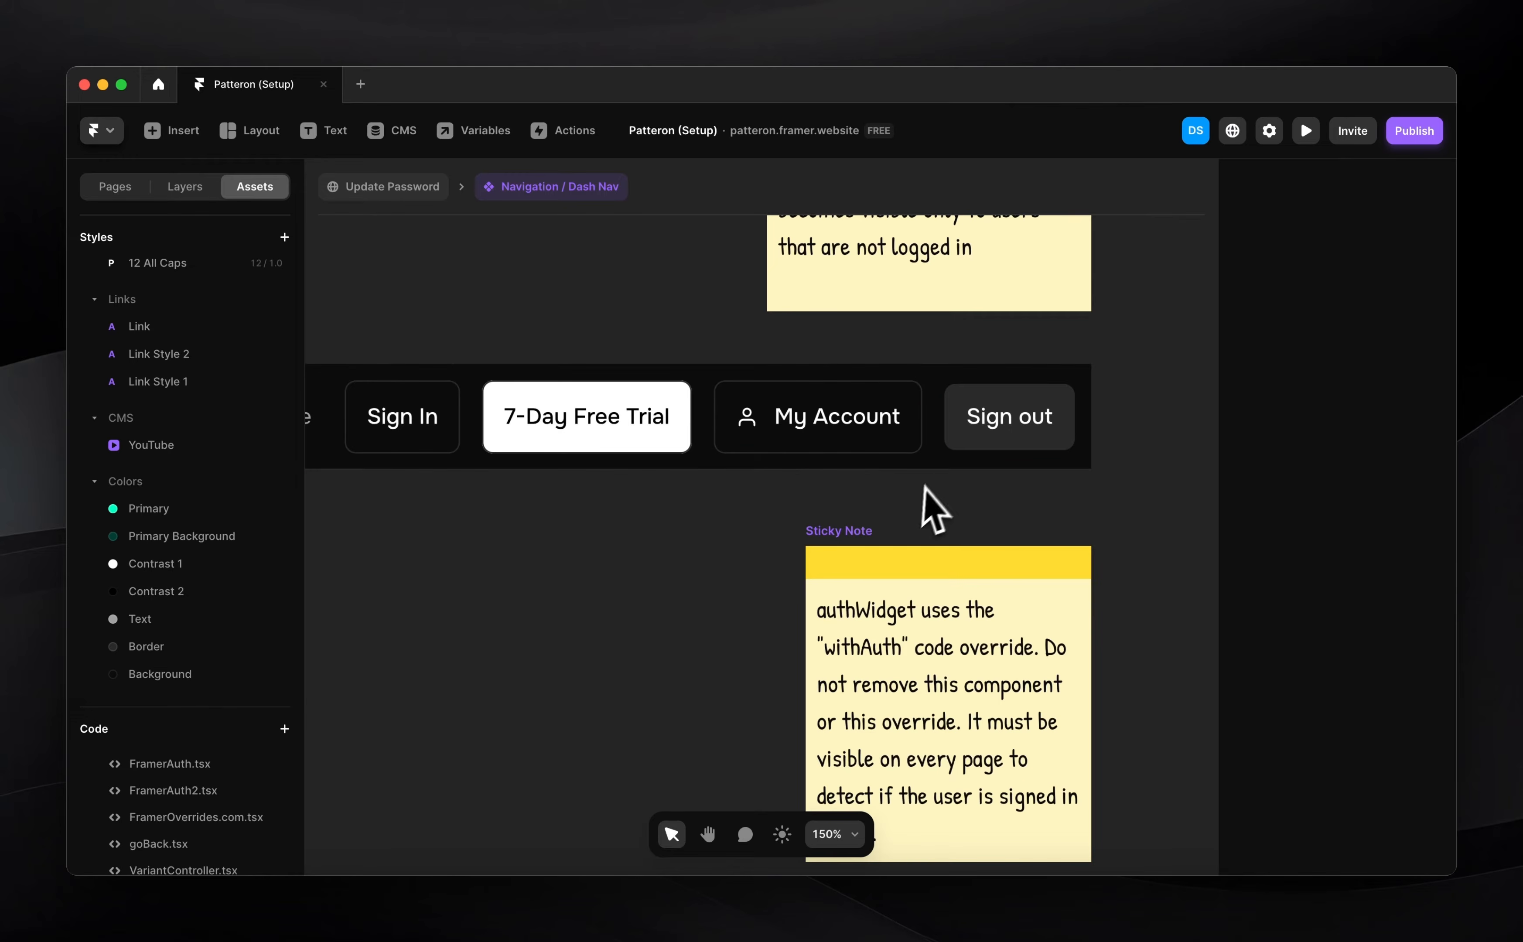
Apply the withAuth override from FramerAuth2 to the AuthWidget
click(994, 433)
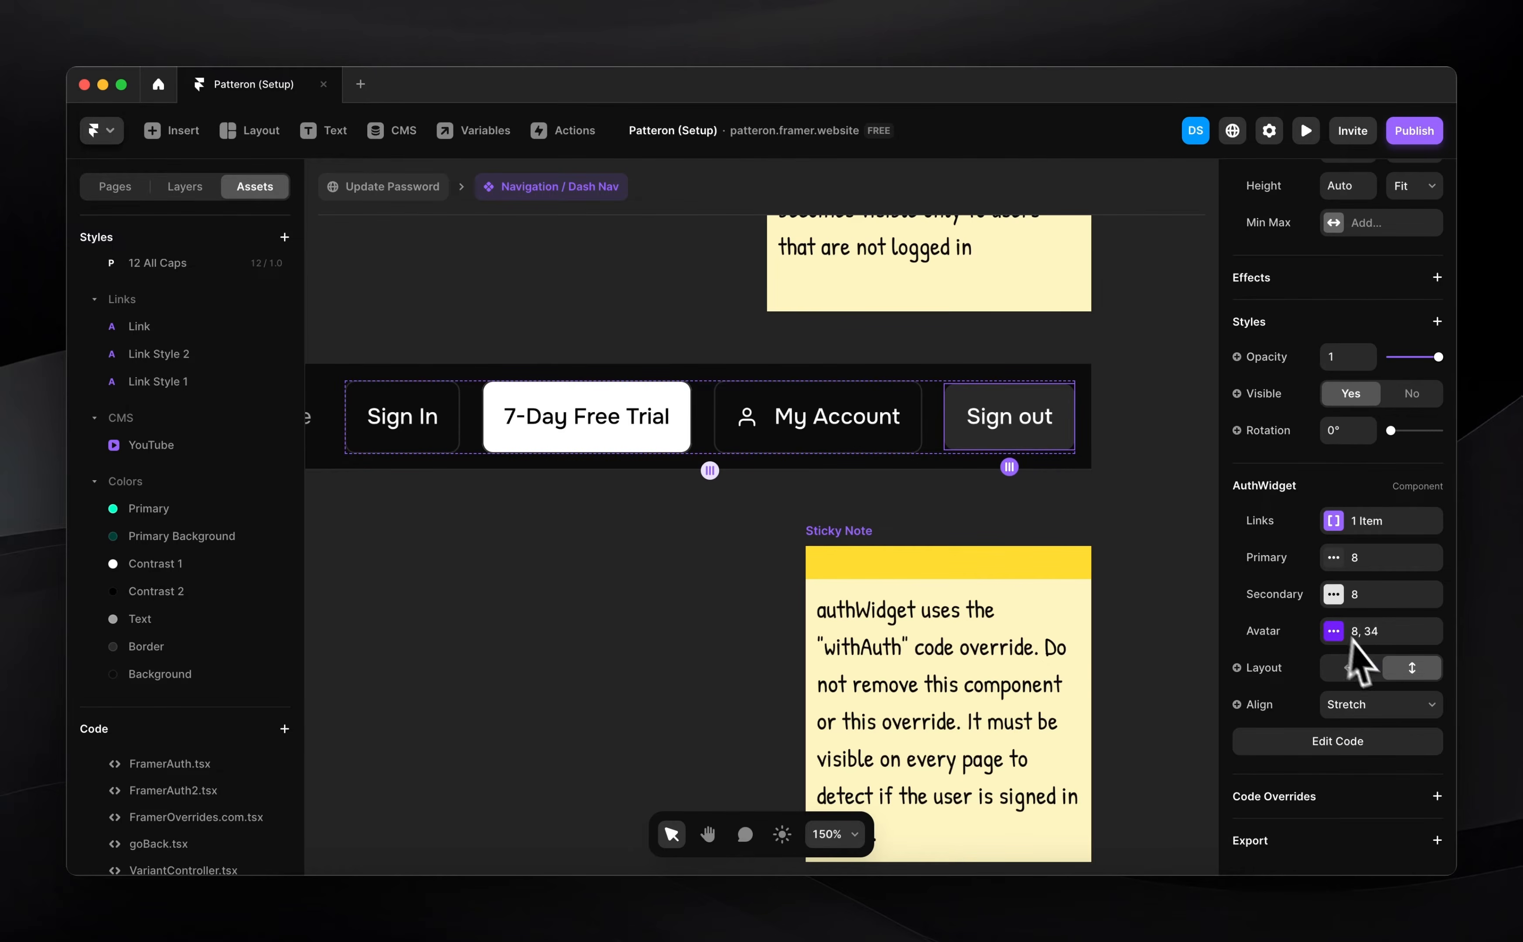
click(1436, 796)
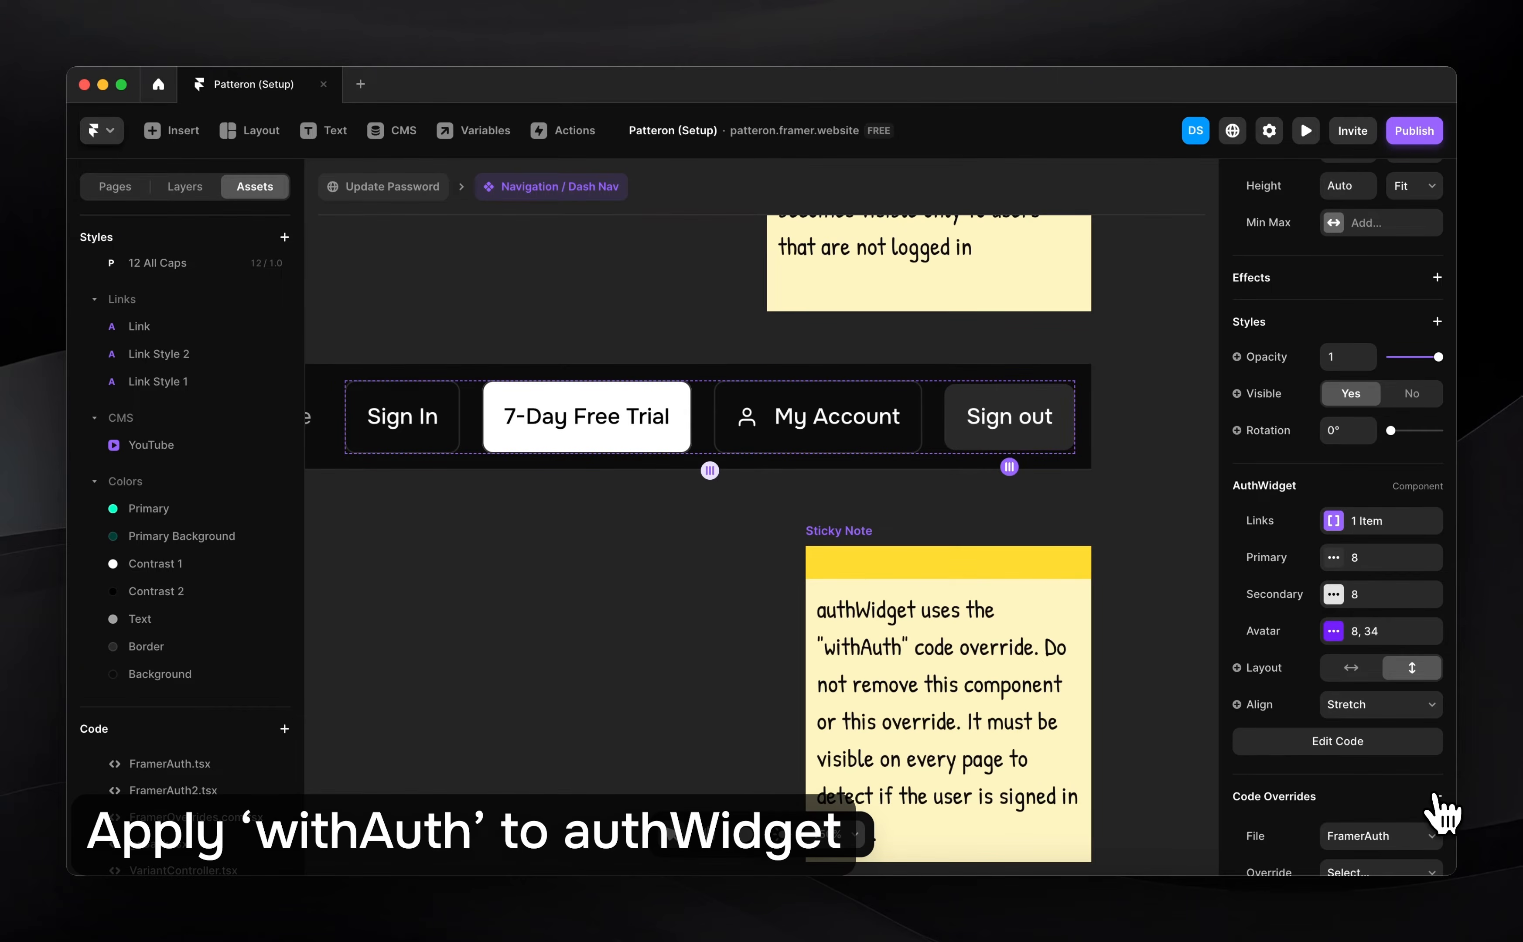
scroll(1382, 841, down, 3)
click(1374, 713)
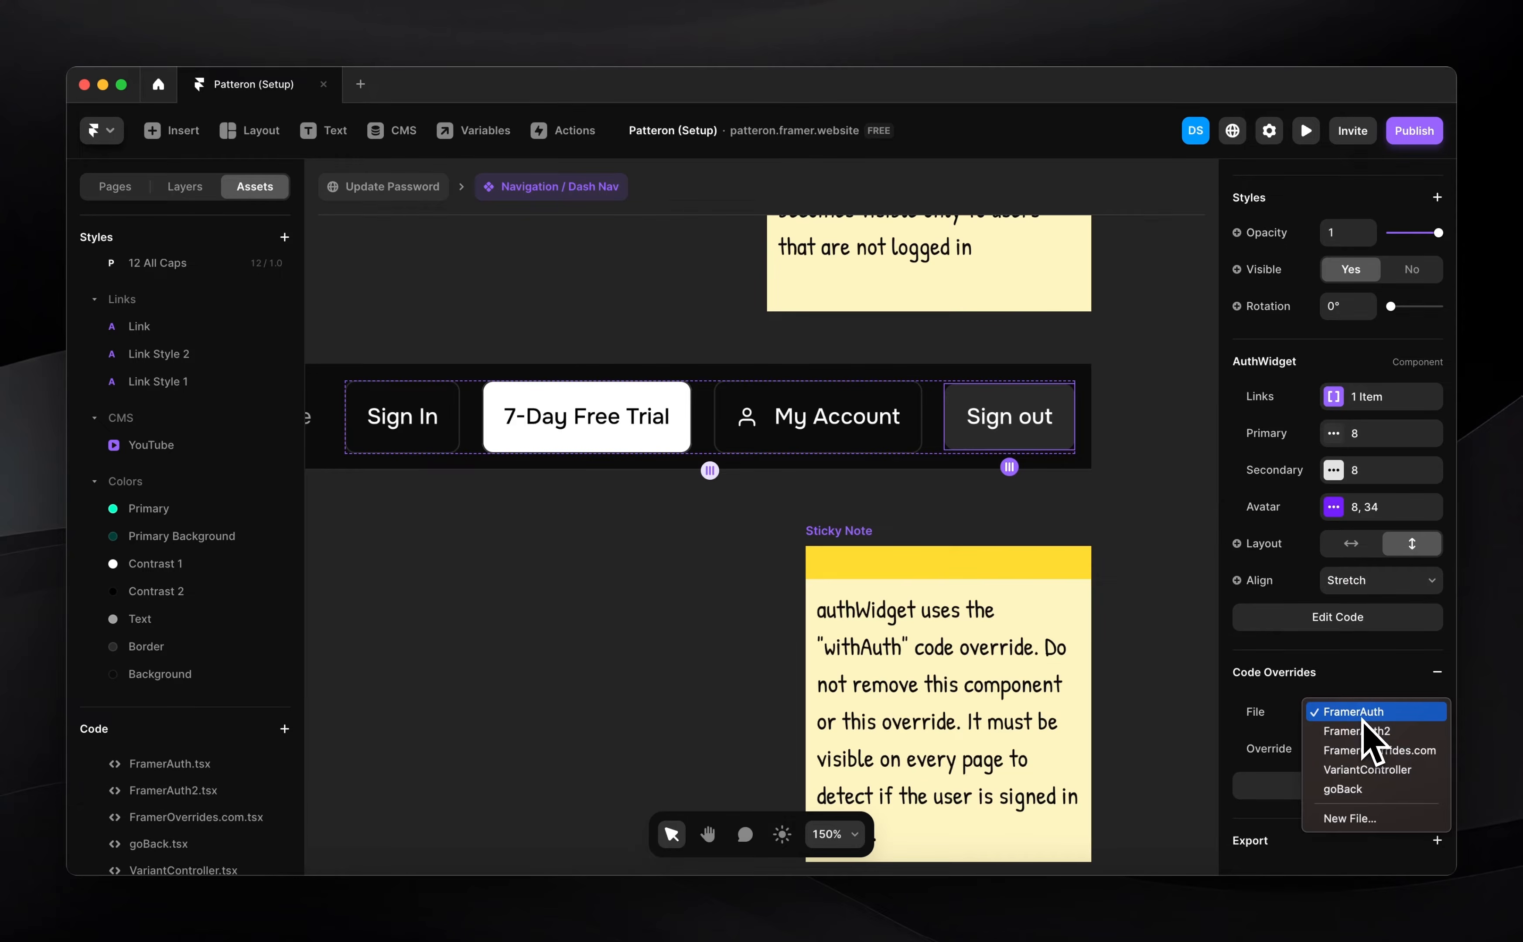
click(1362, 731)
click(1366, 749)
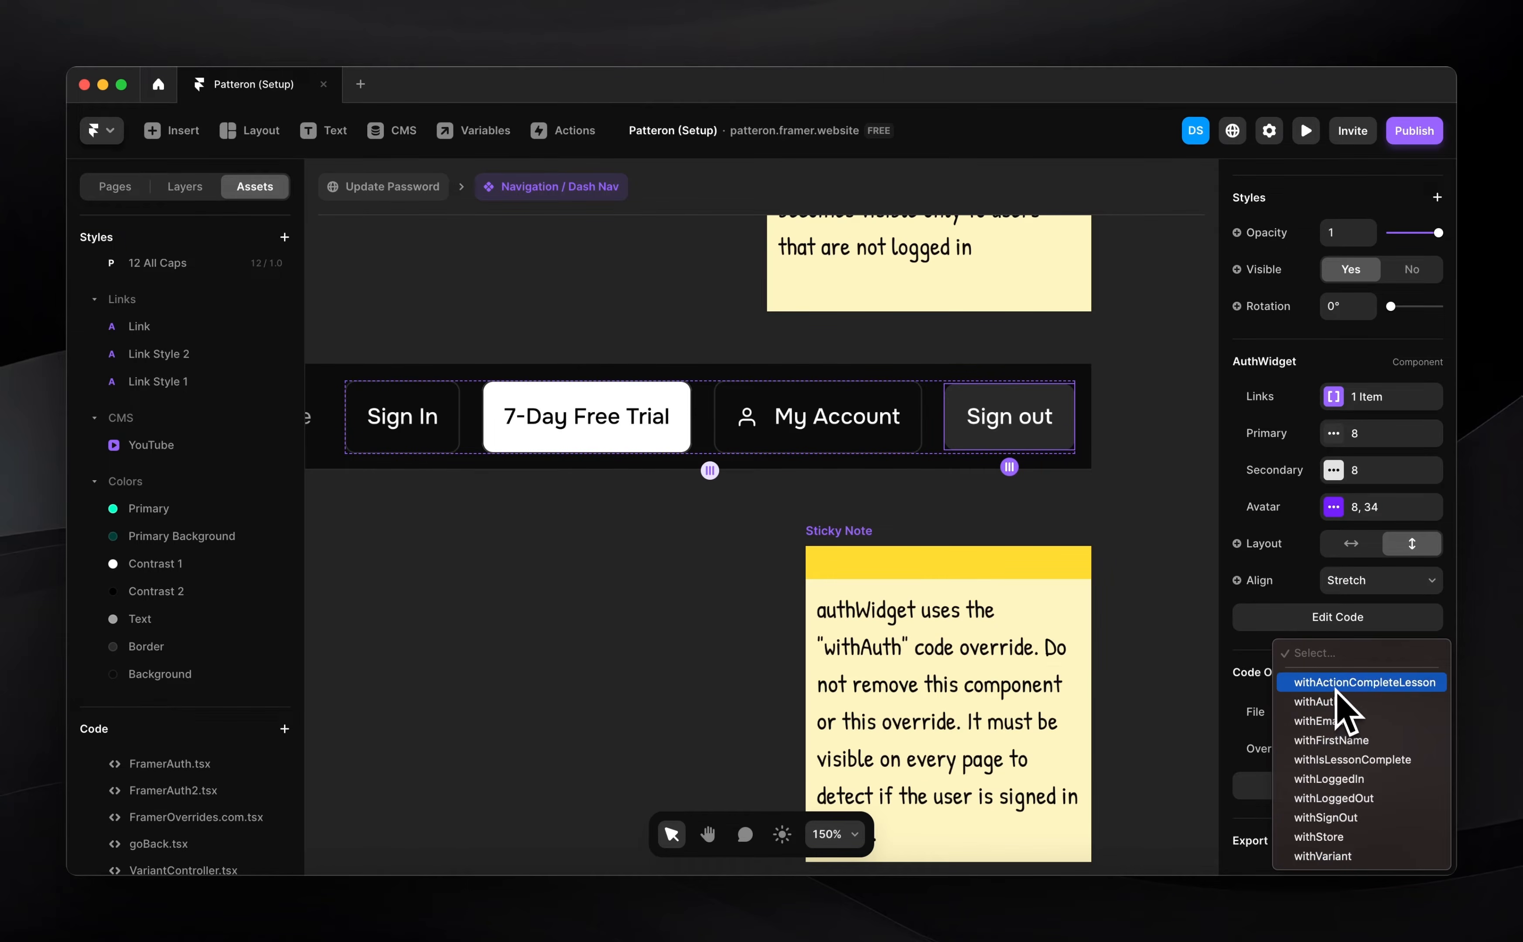
click(1335, 703)
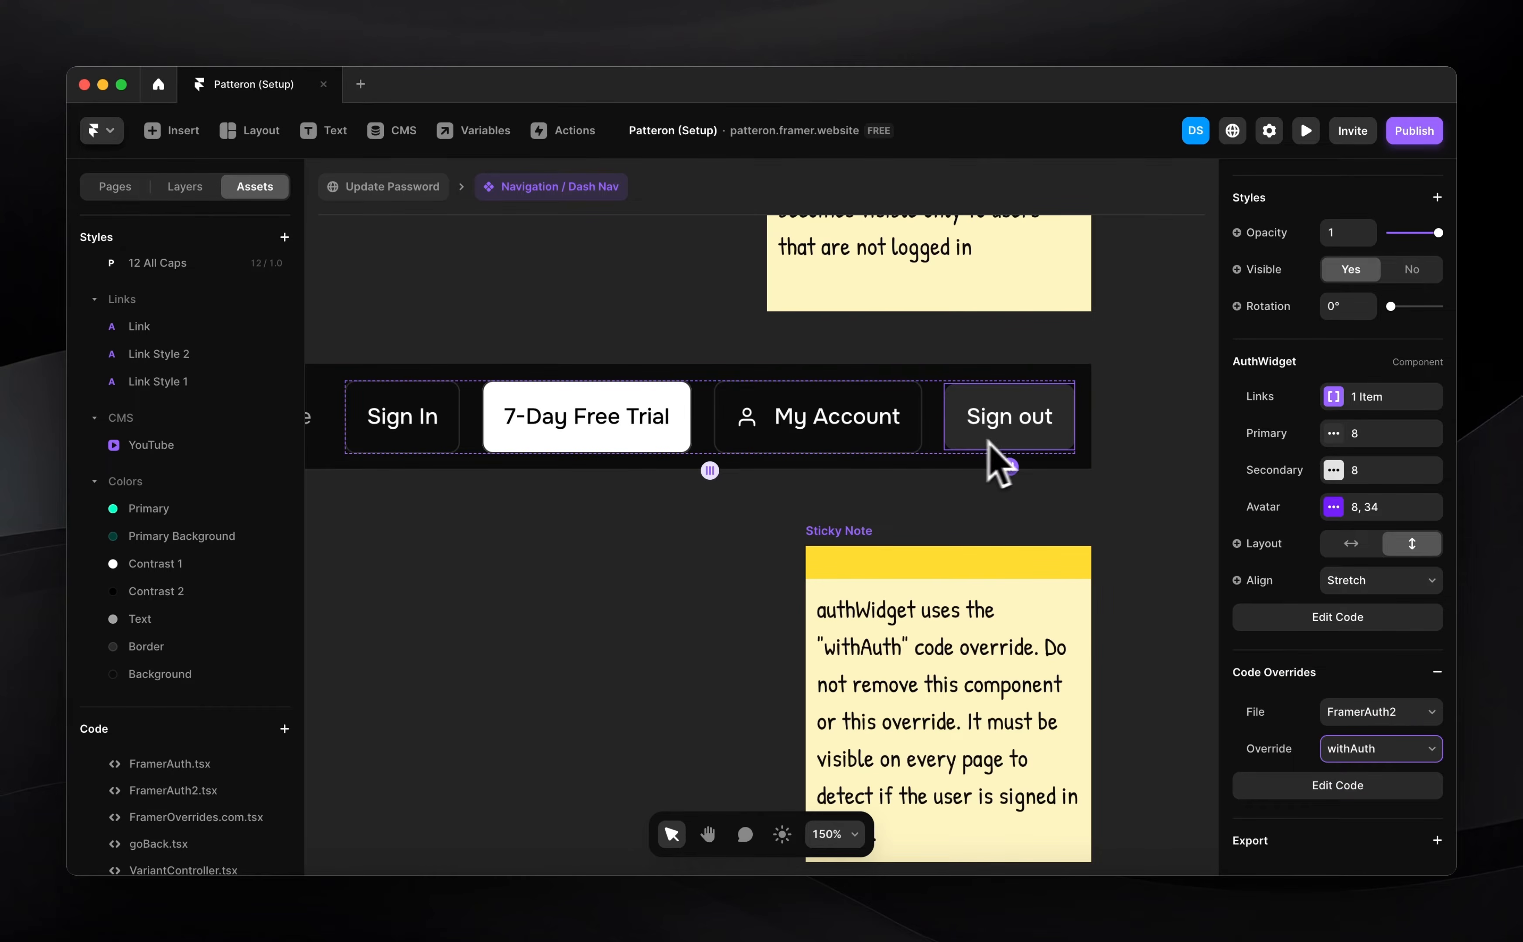
Go back to the Update Password page and clear the selection
click(1115, 464)
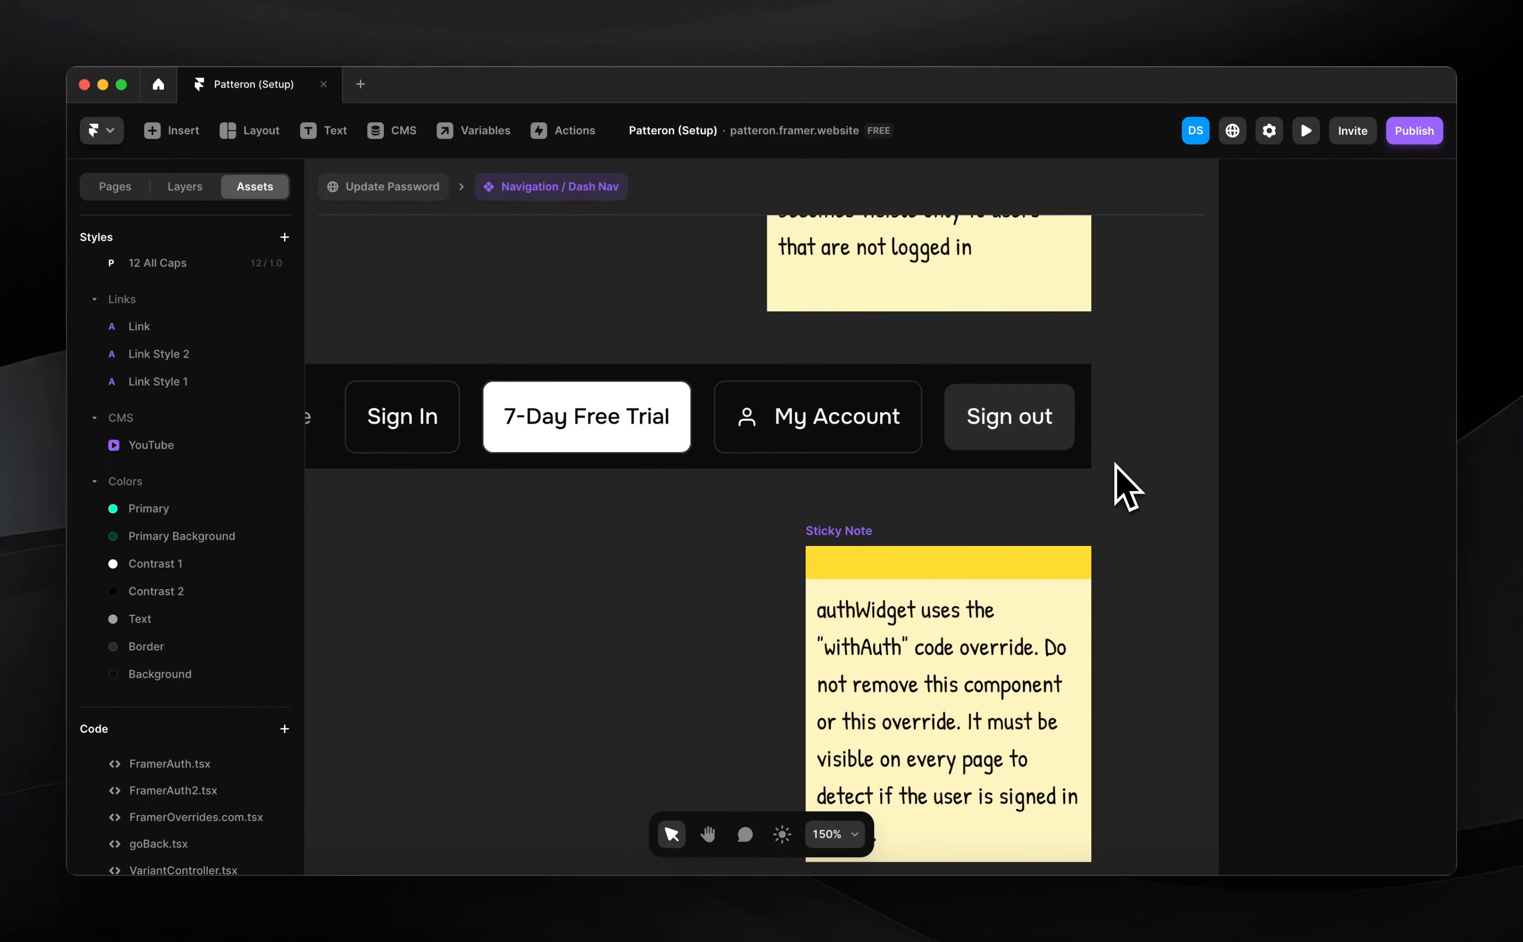
scroll(874, 402, down, 5)
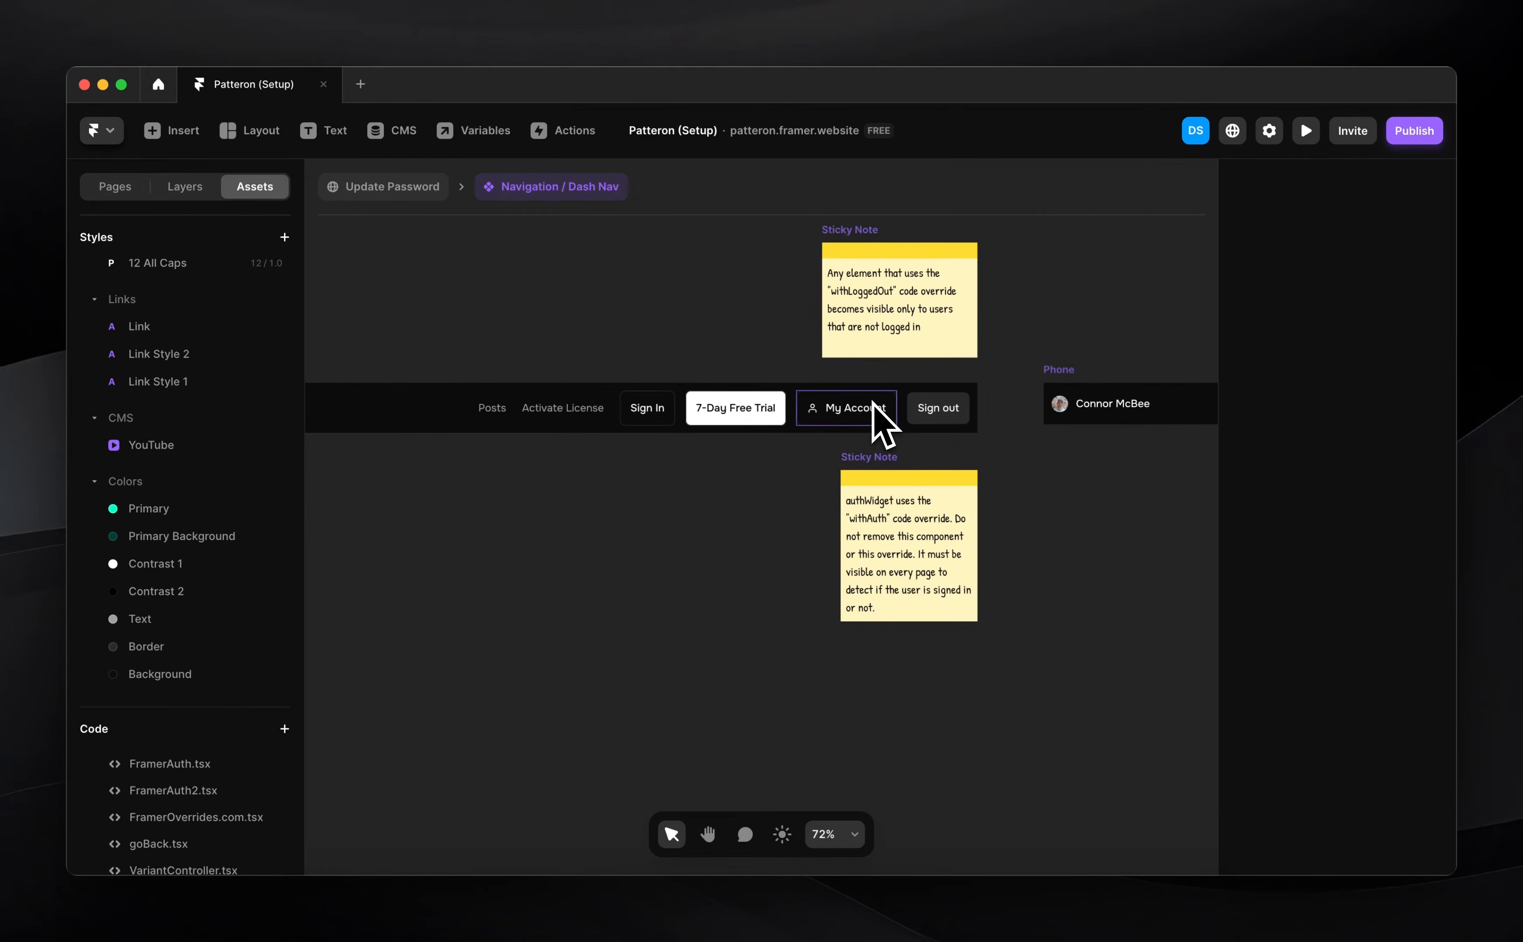
click(383, 188)
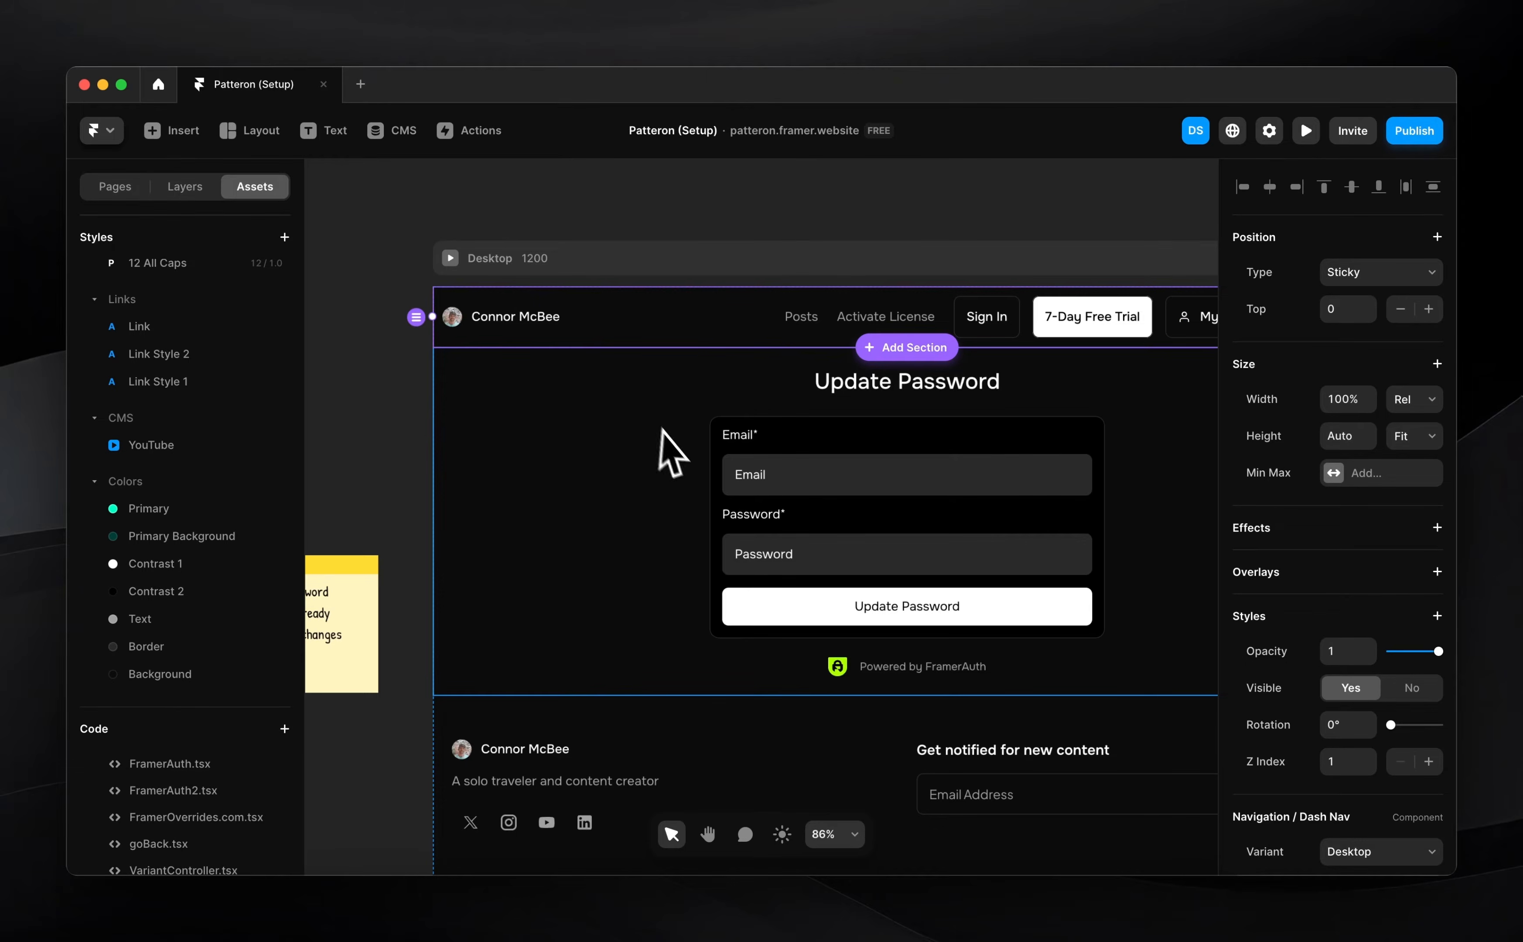
click(386, 419)
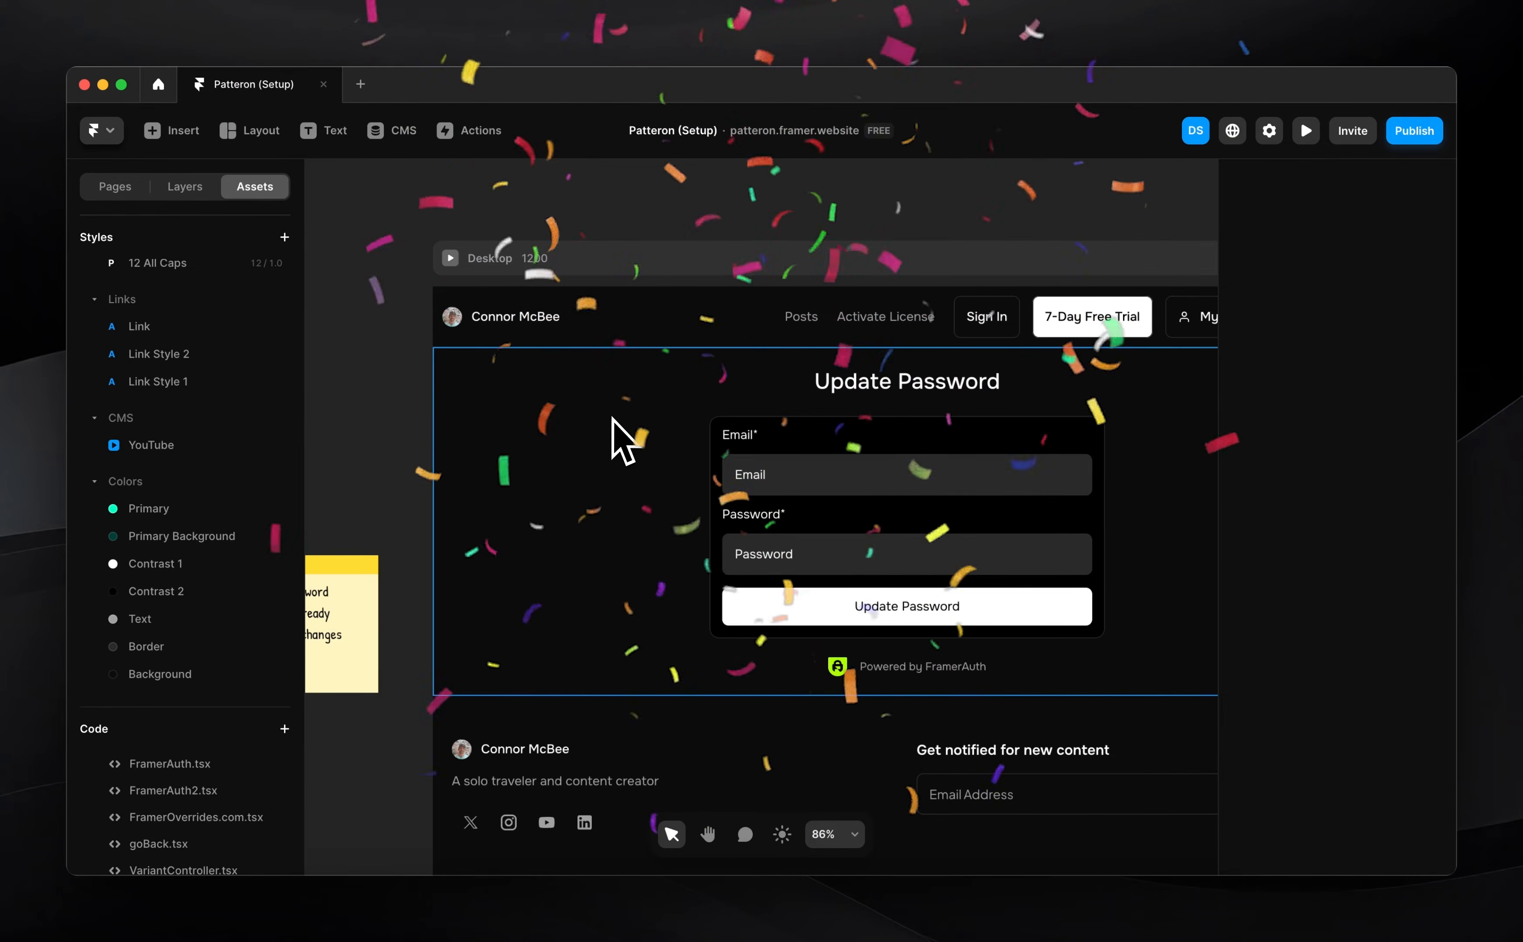
click(879, 414)
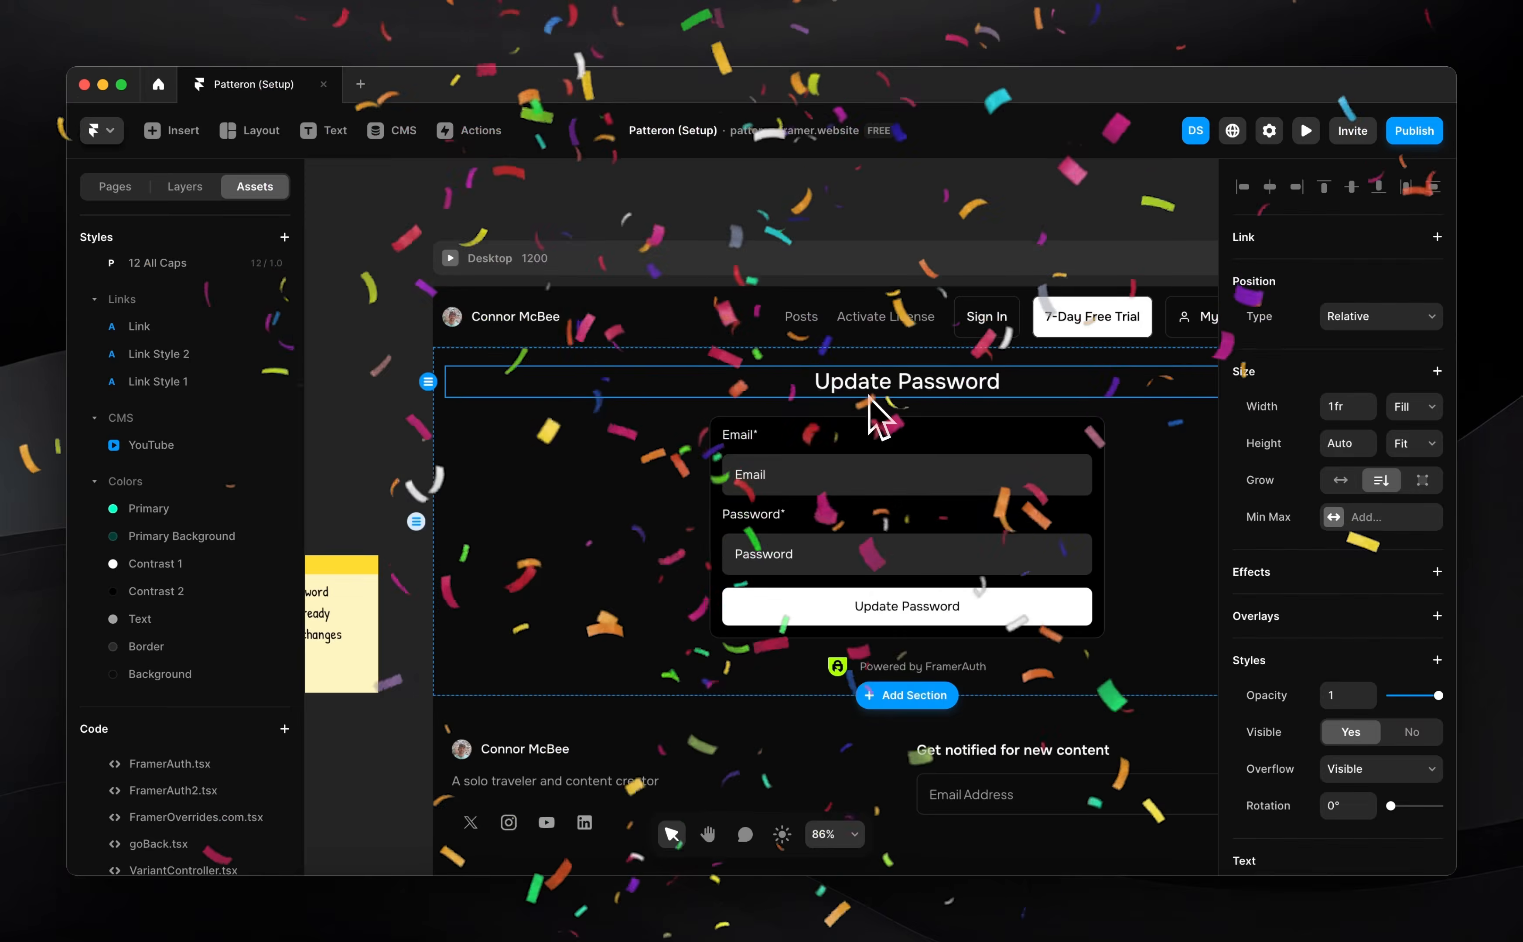
click(369, 400)
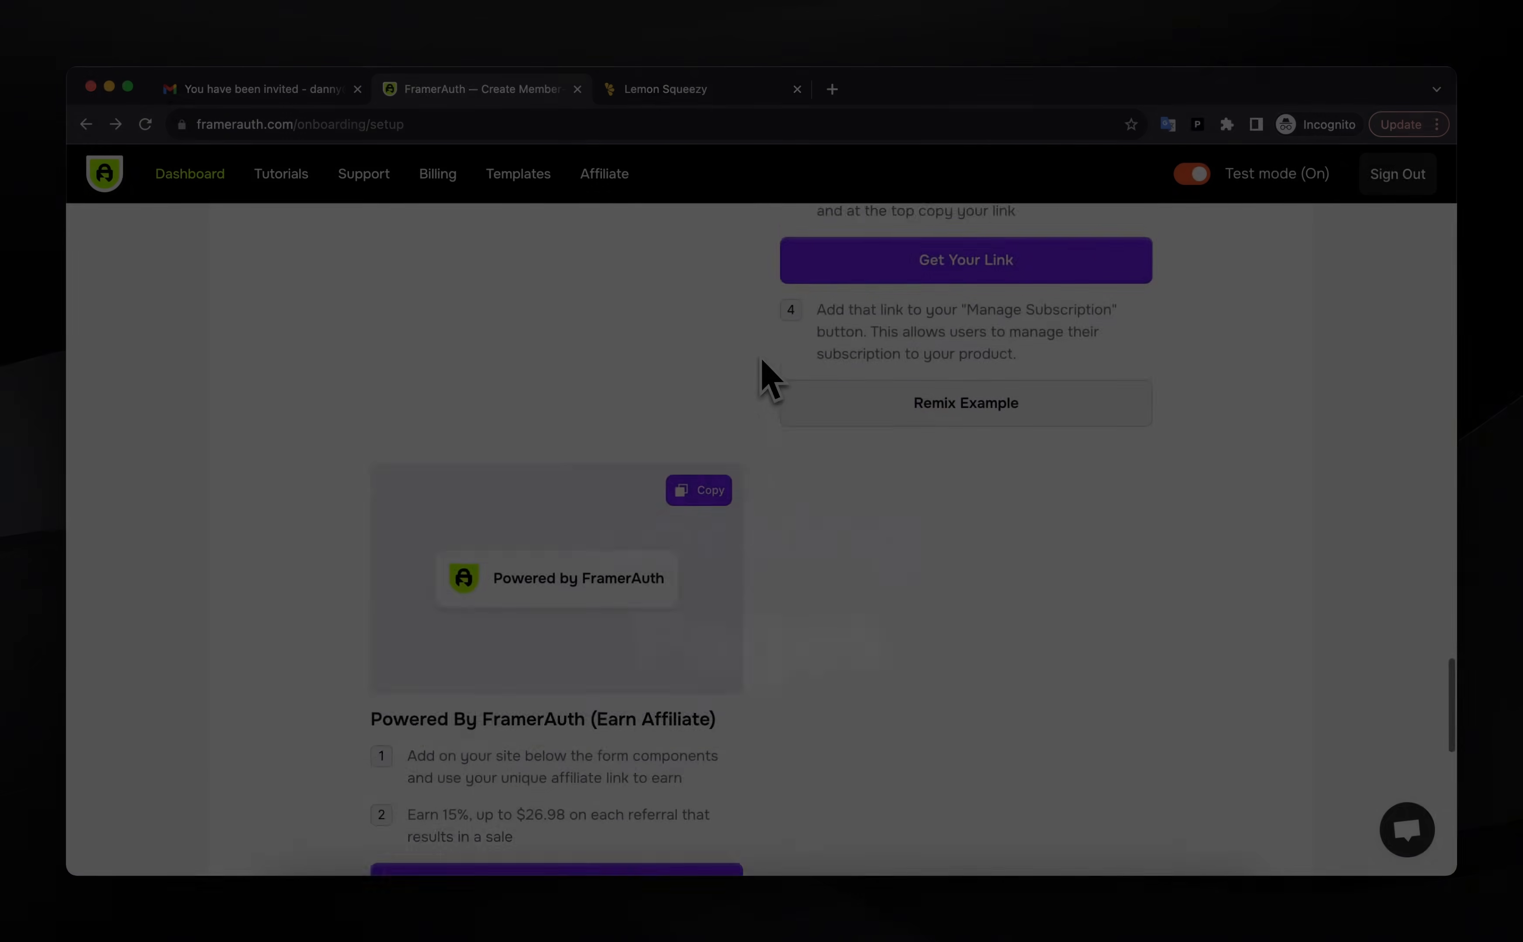
Continue to the Locking Pages step and sync the site's pages
scroll(762, 374, down, 5)
scroll(694, 542, down, 1)
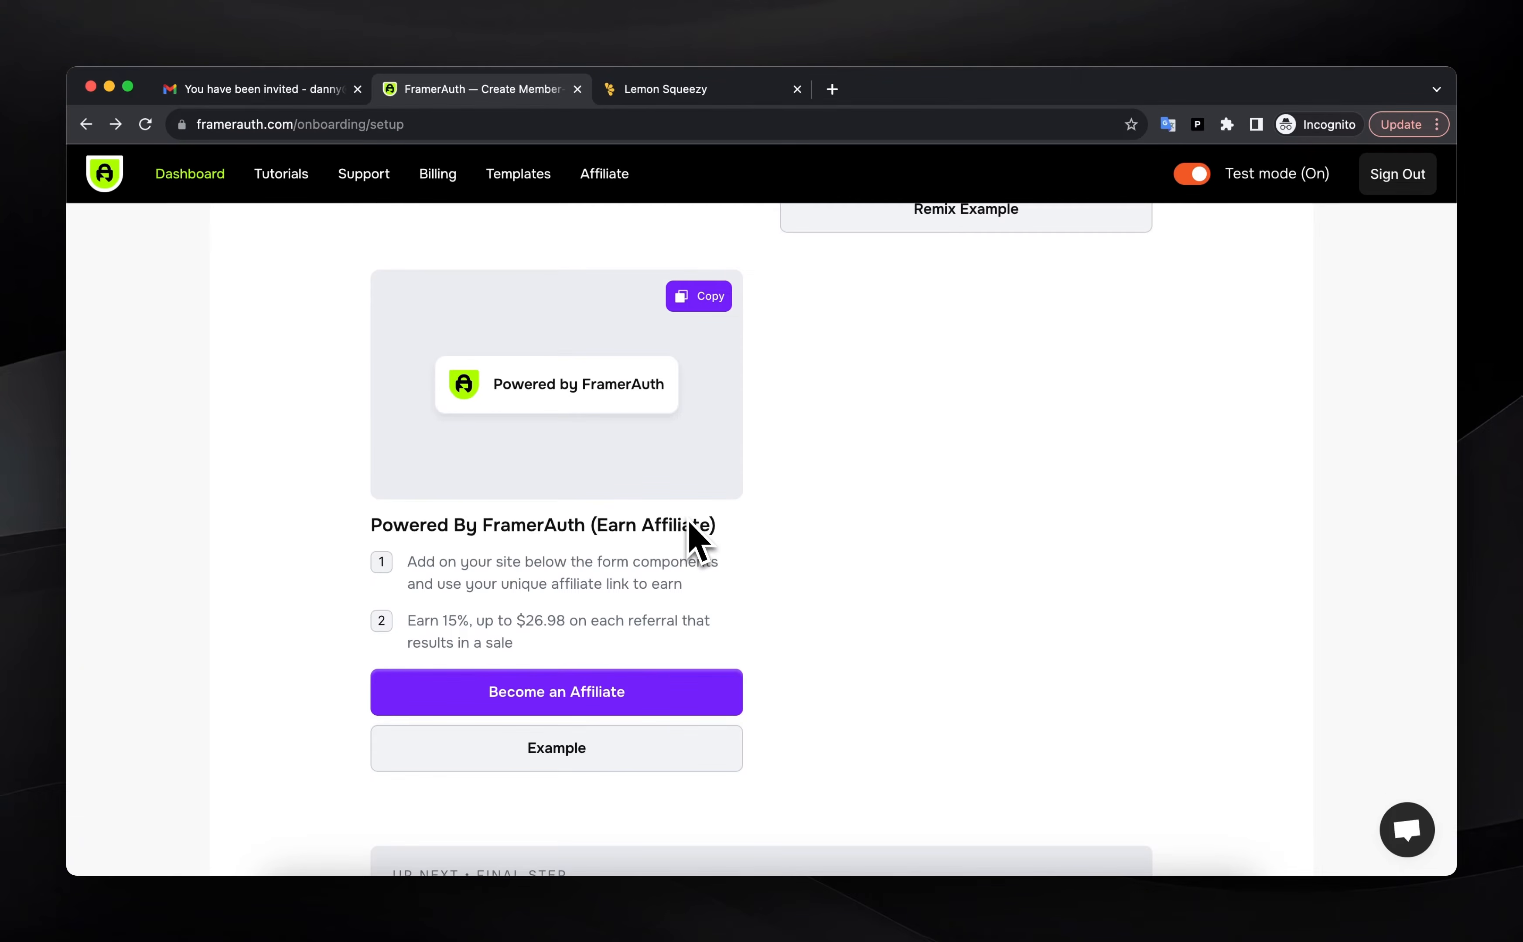
scroll(690, 532, down, 6)
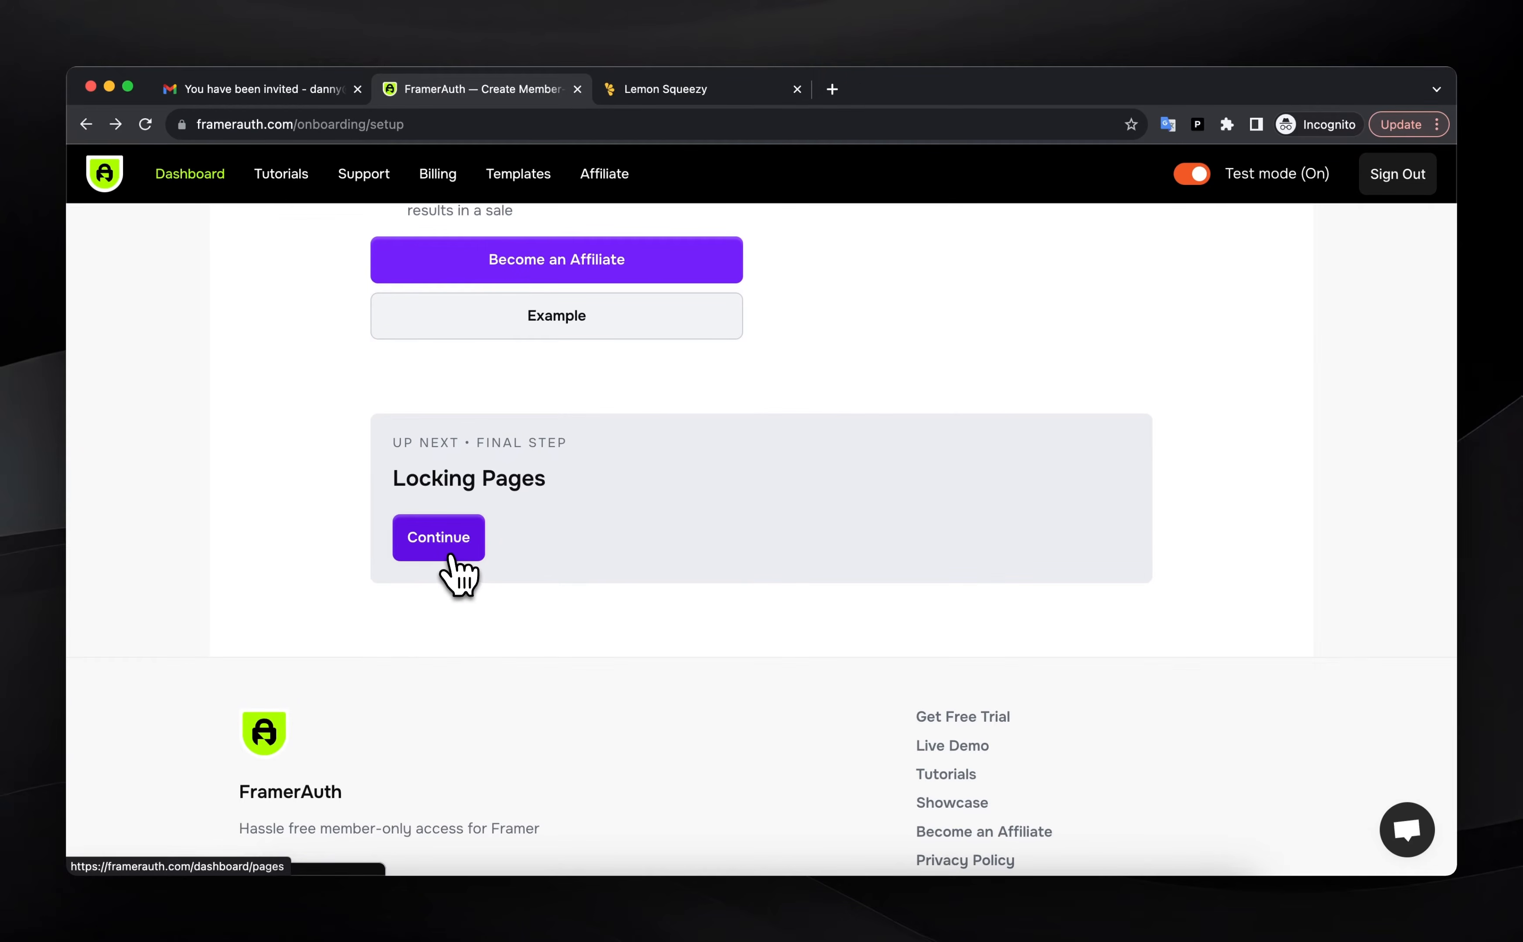
click(460, 575)
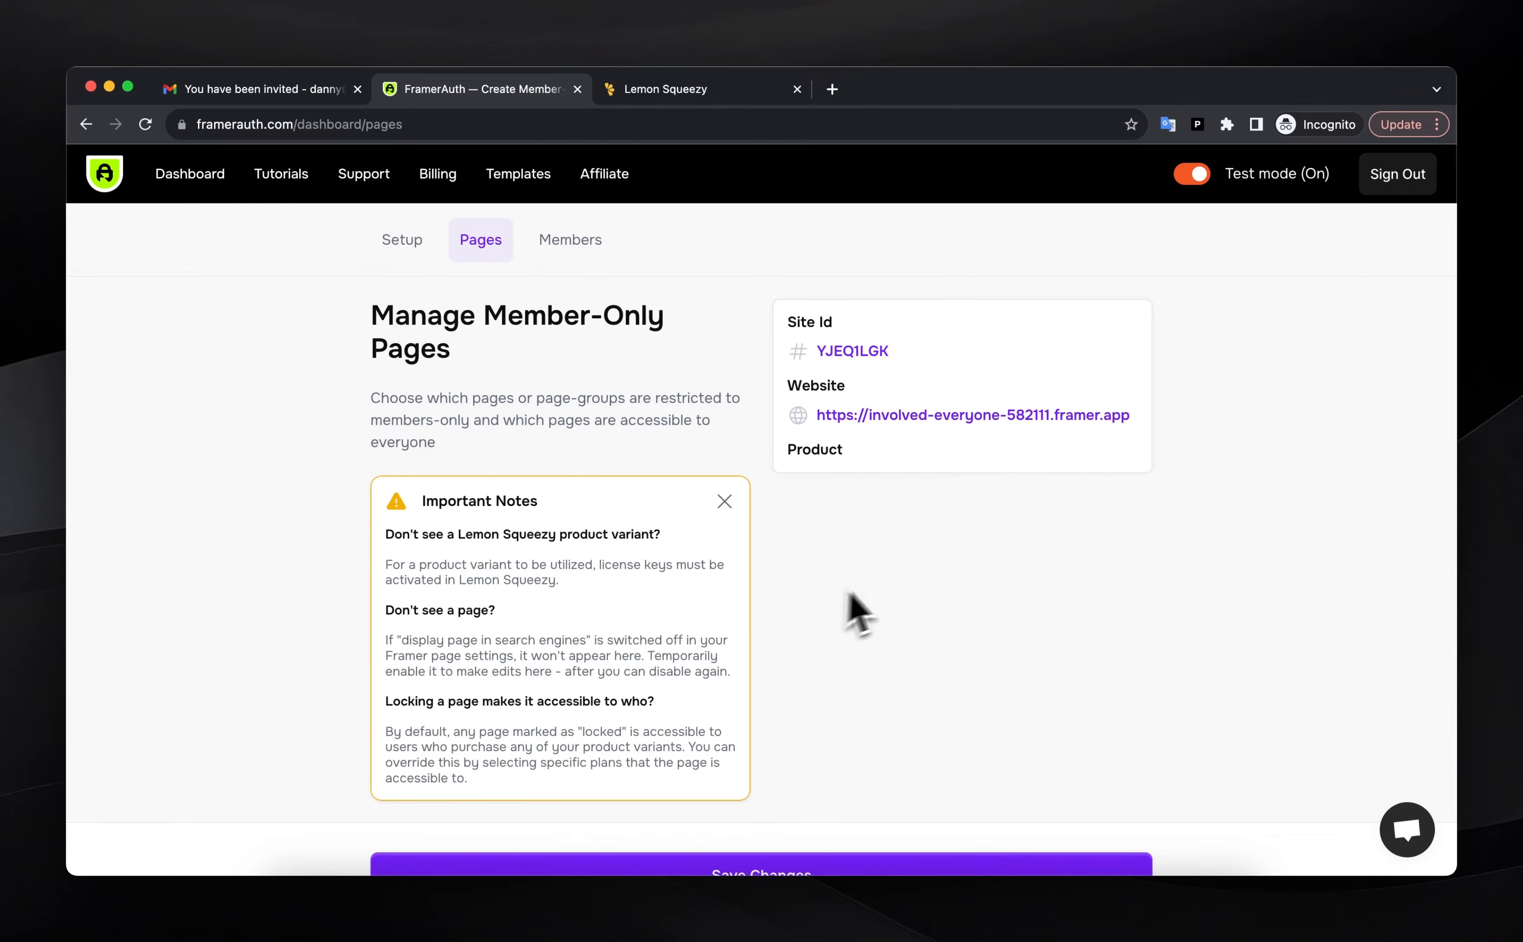
scroll(850, 597, down, 8)
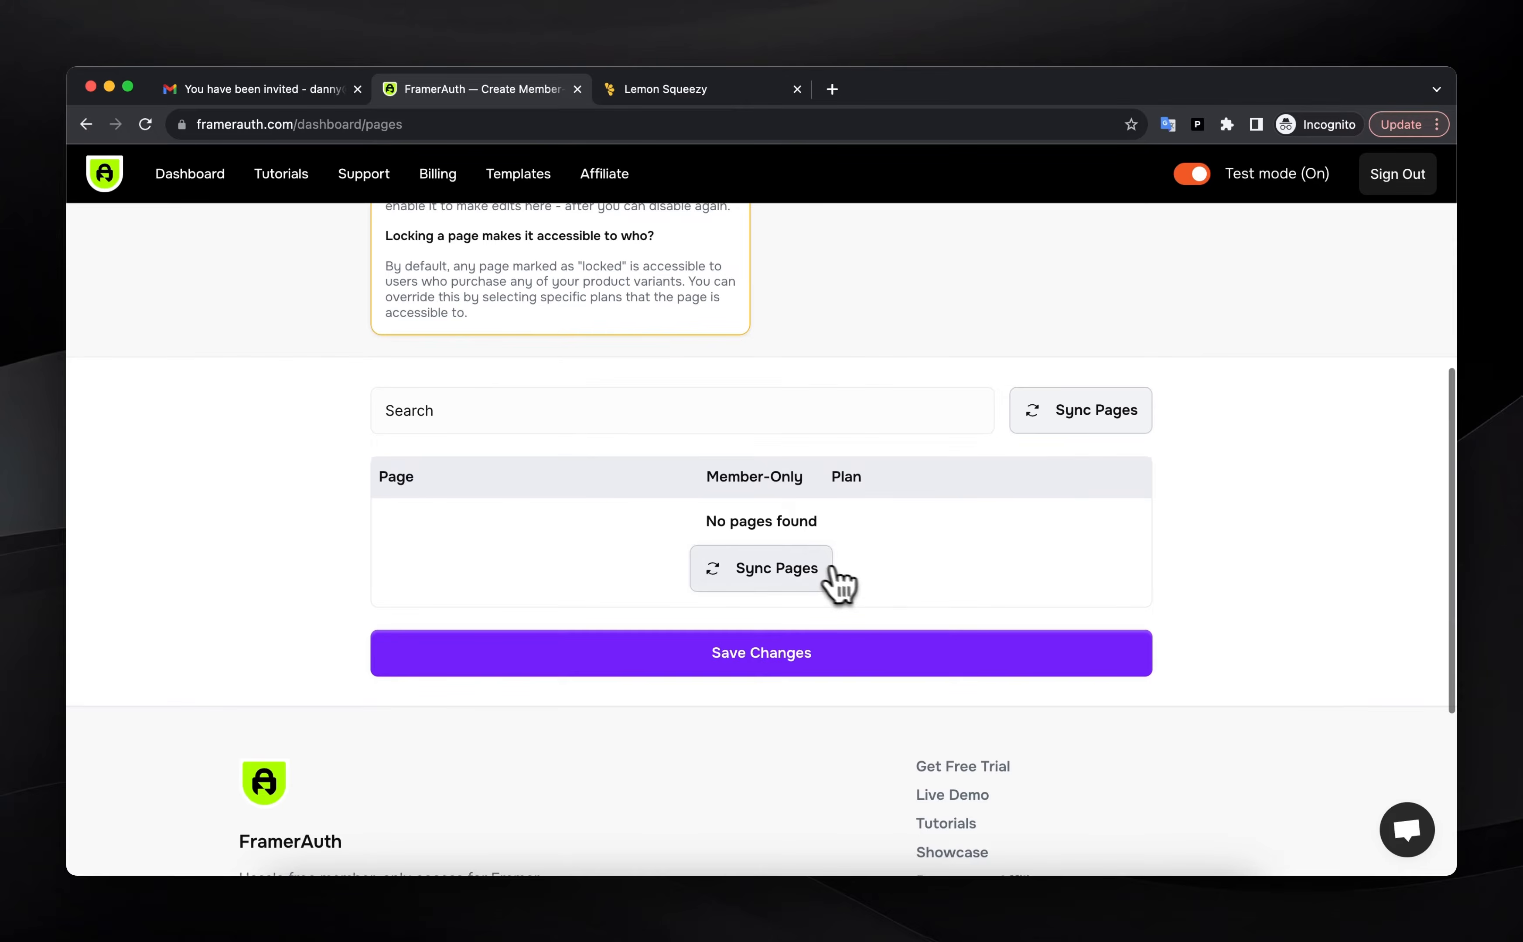
click(824, 568)
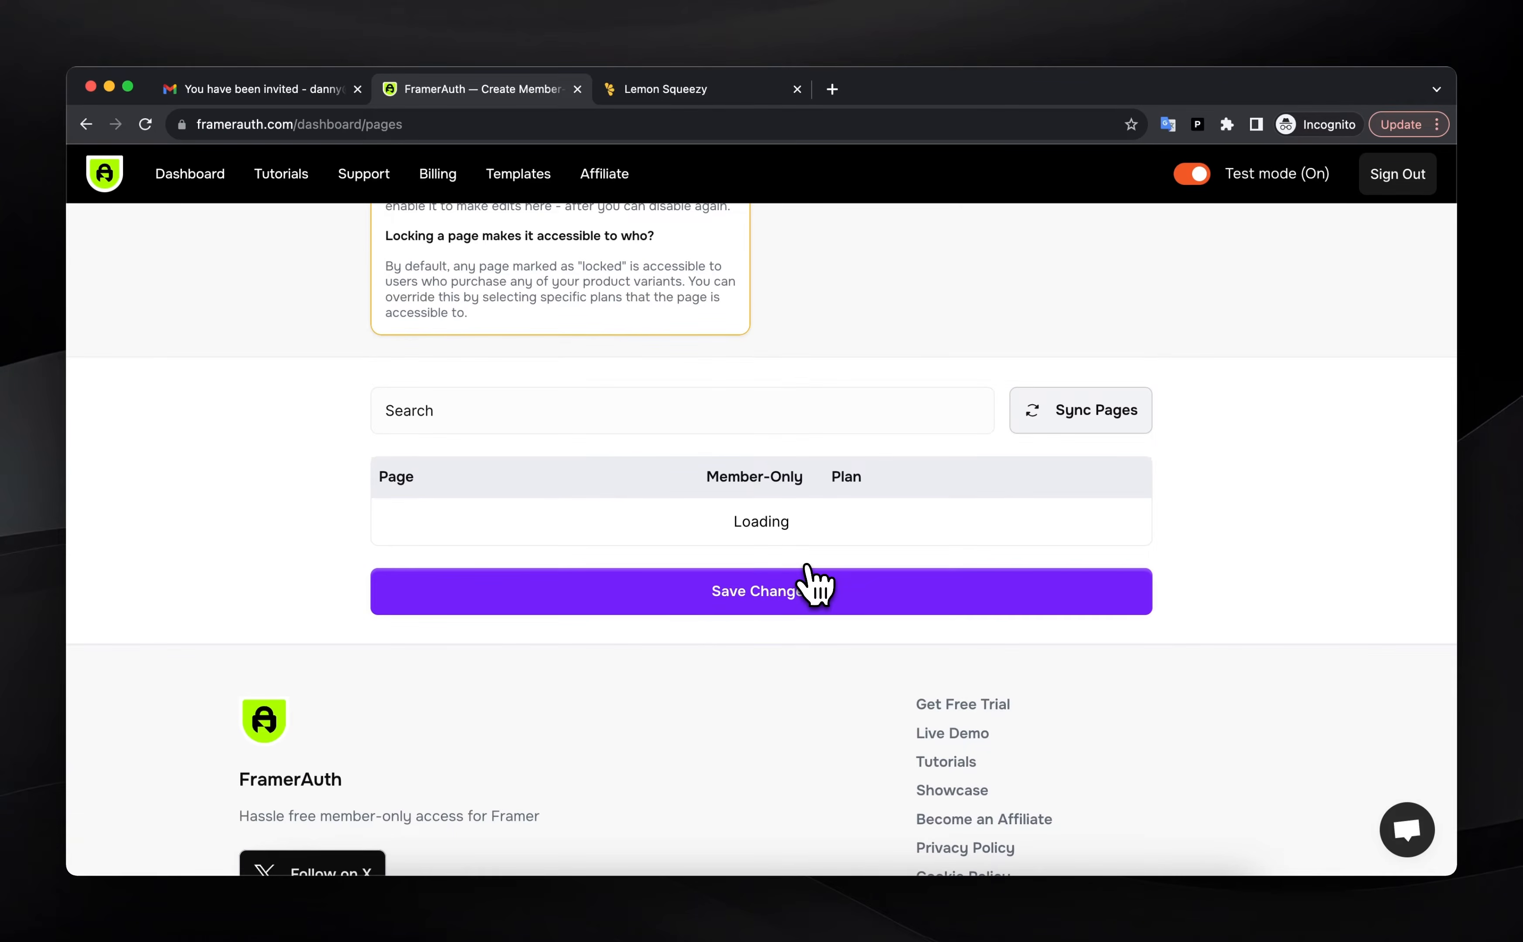
Toggle Member-Only on every /posts page, leaving /, /404 and /account open
scroll(813, 584, down, 15)
scroll(812, 584, up, 8)
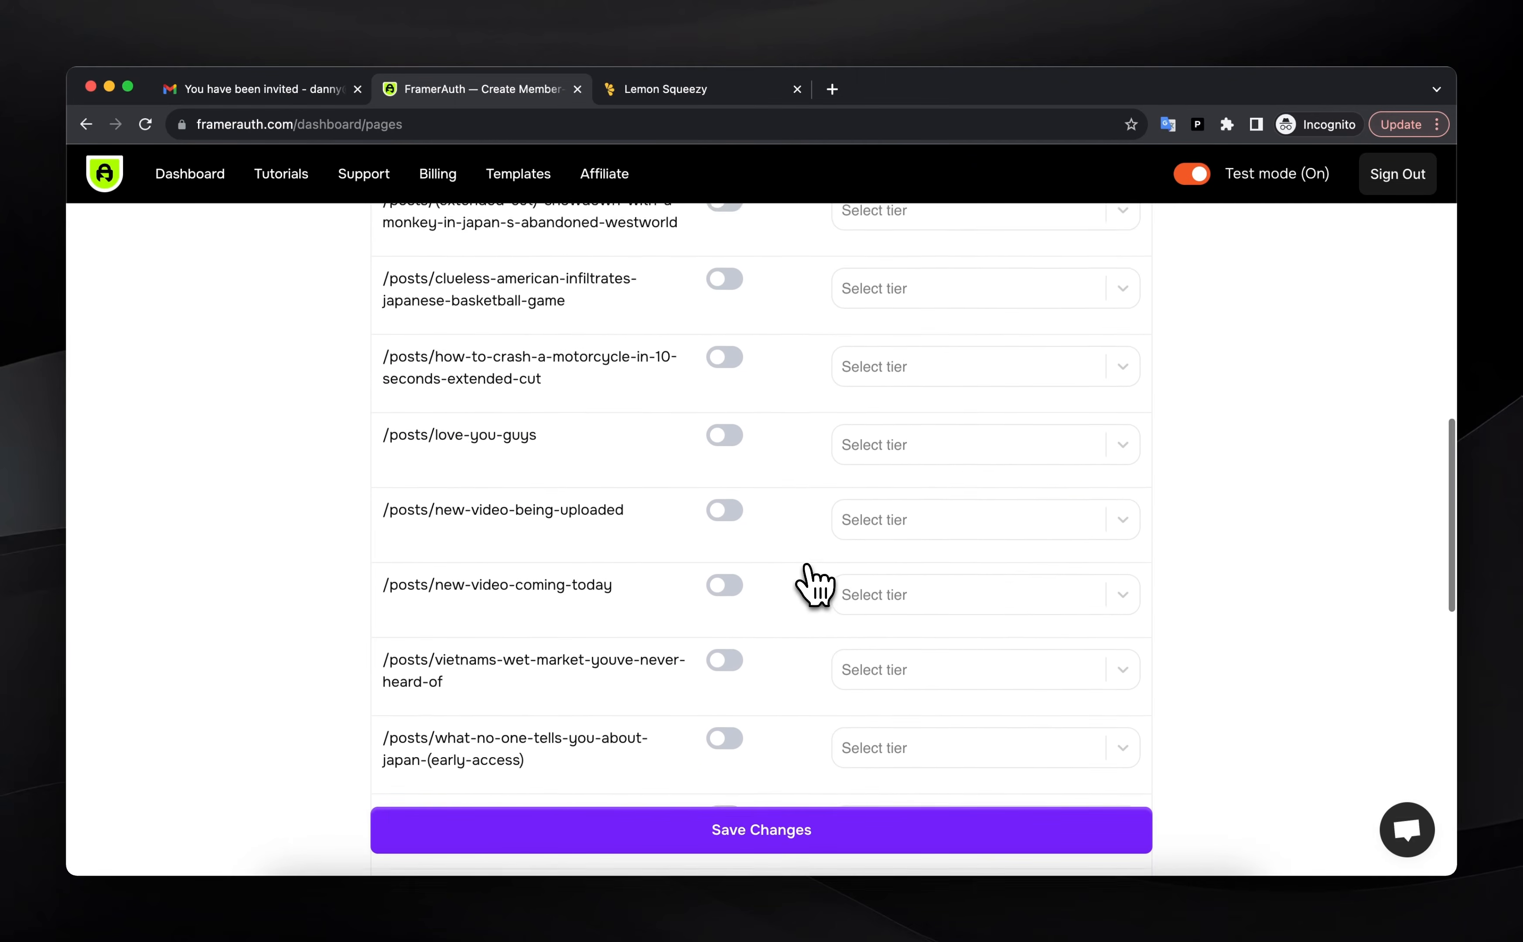
scroll(812, 585, up, 4)
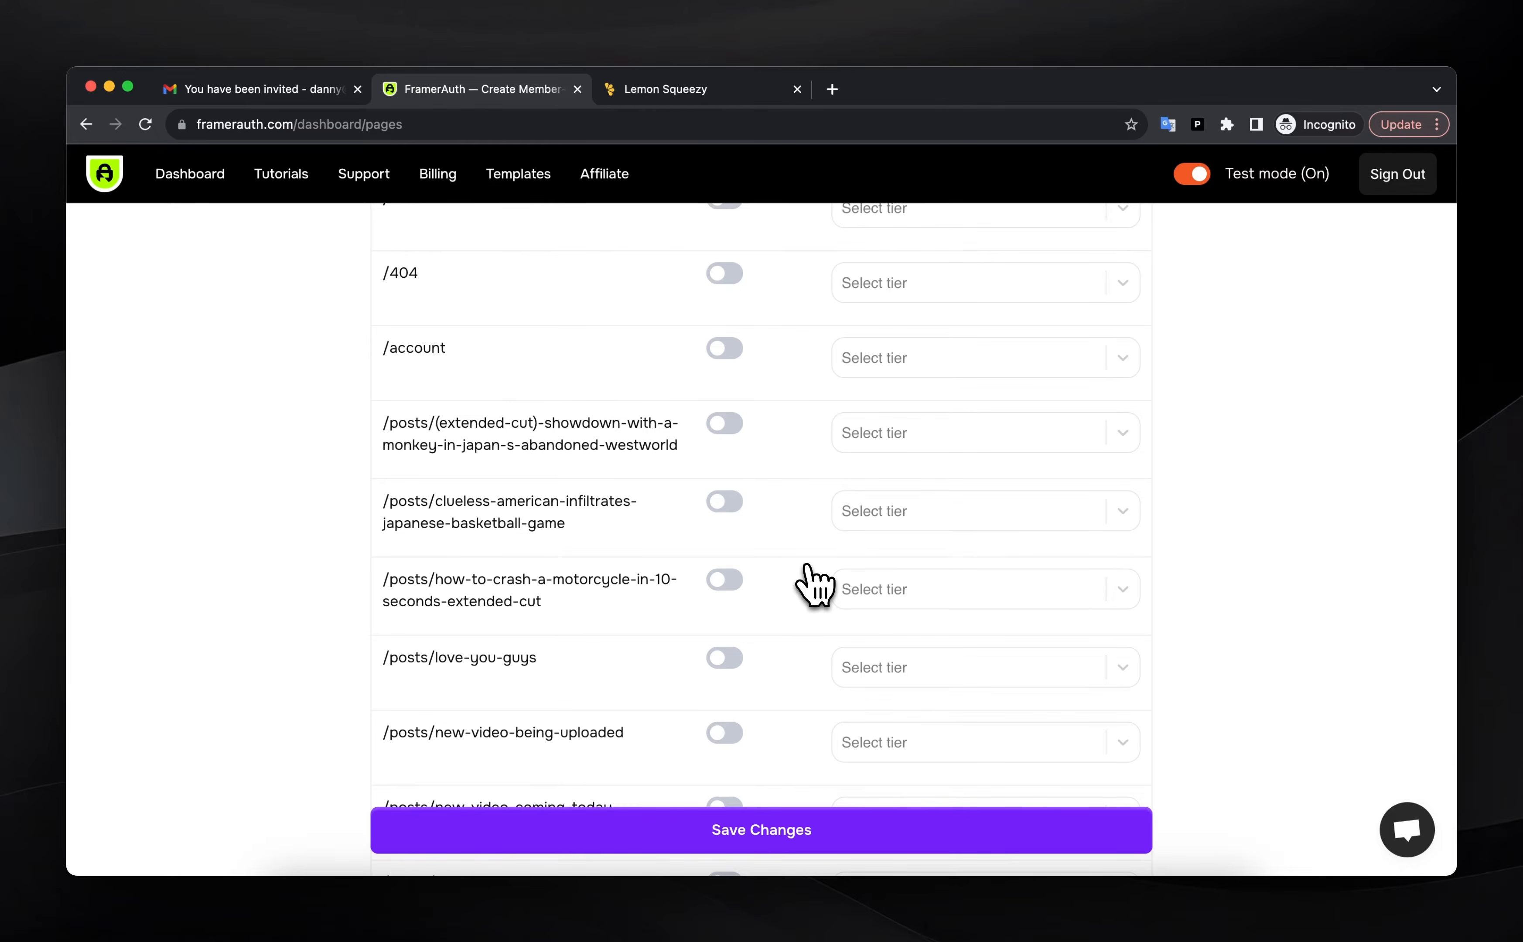
scroll(812, 585, up, 2)
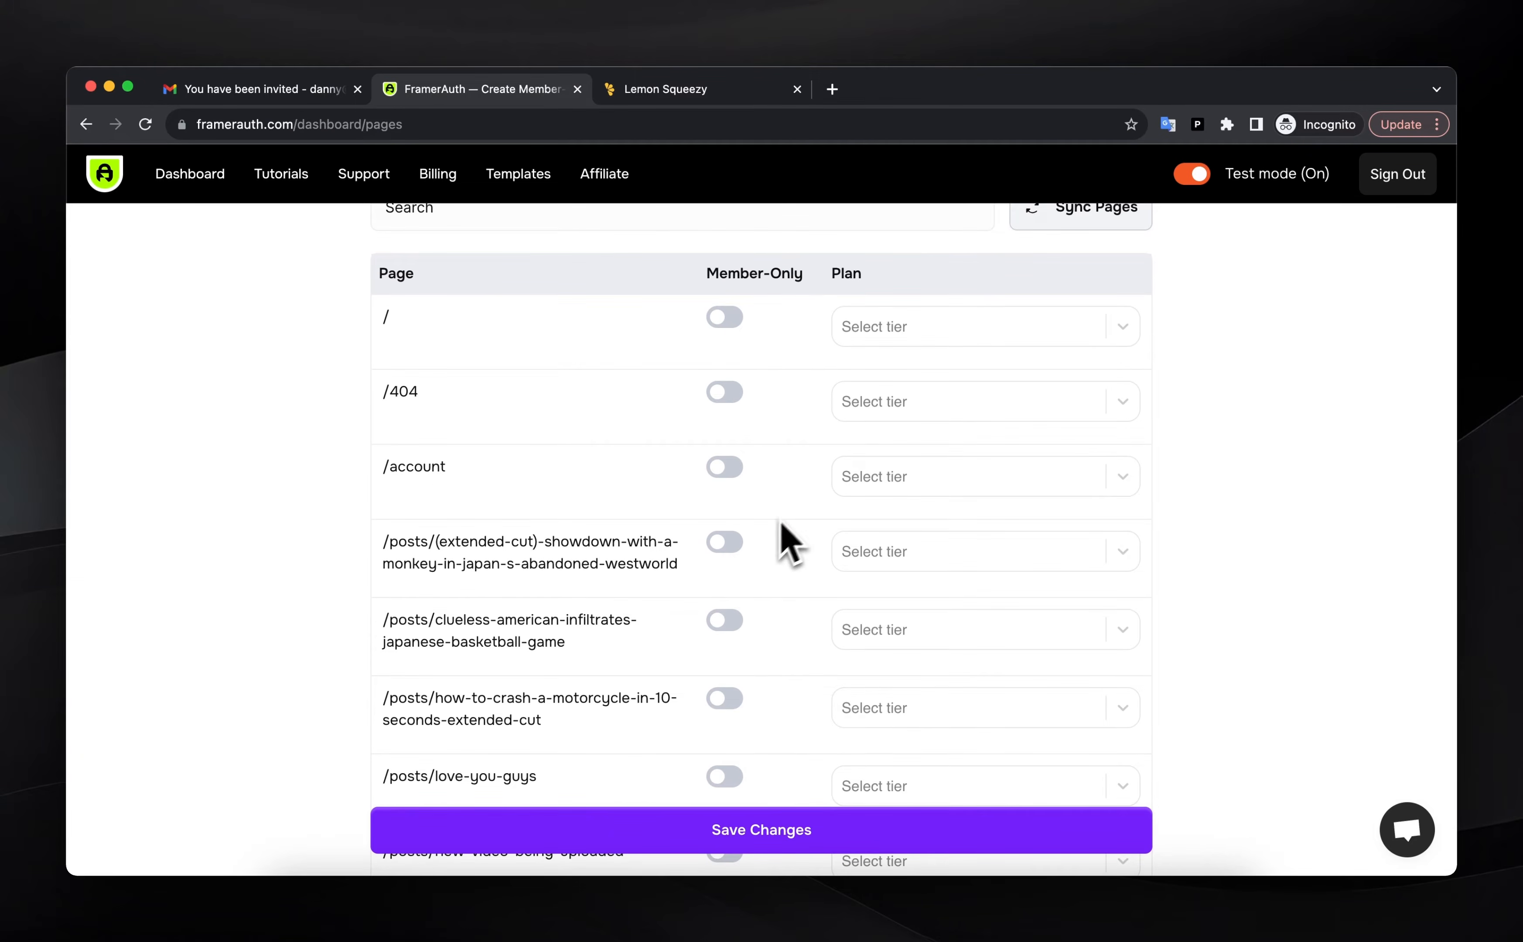
click(723, 543)
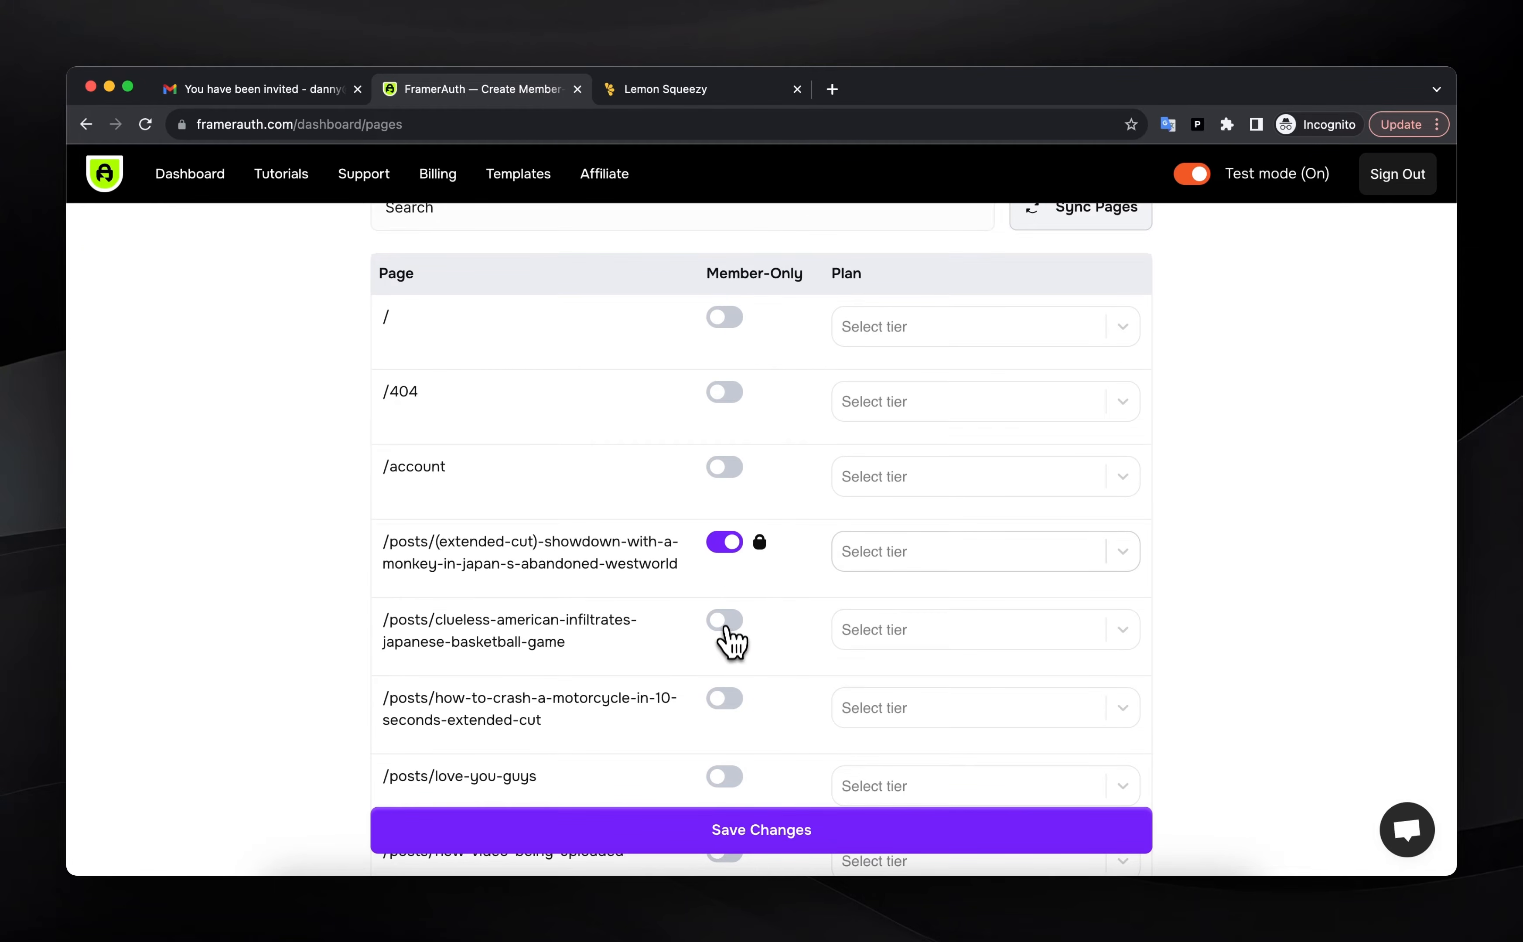
click(724, 621)
scroll(719, 702, down, 3)
click(722, 624)
click(722, 695)
click(721, 696)
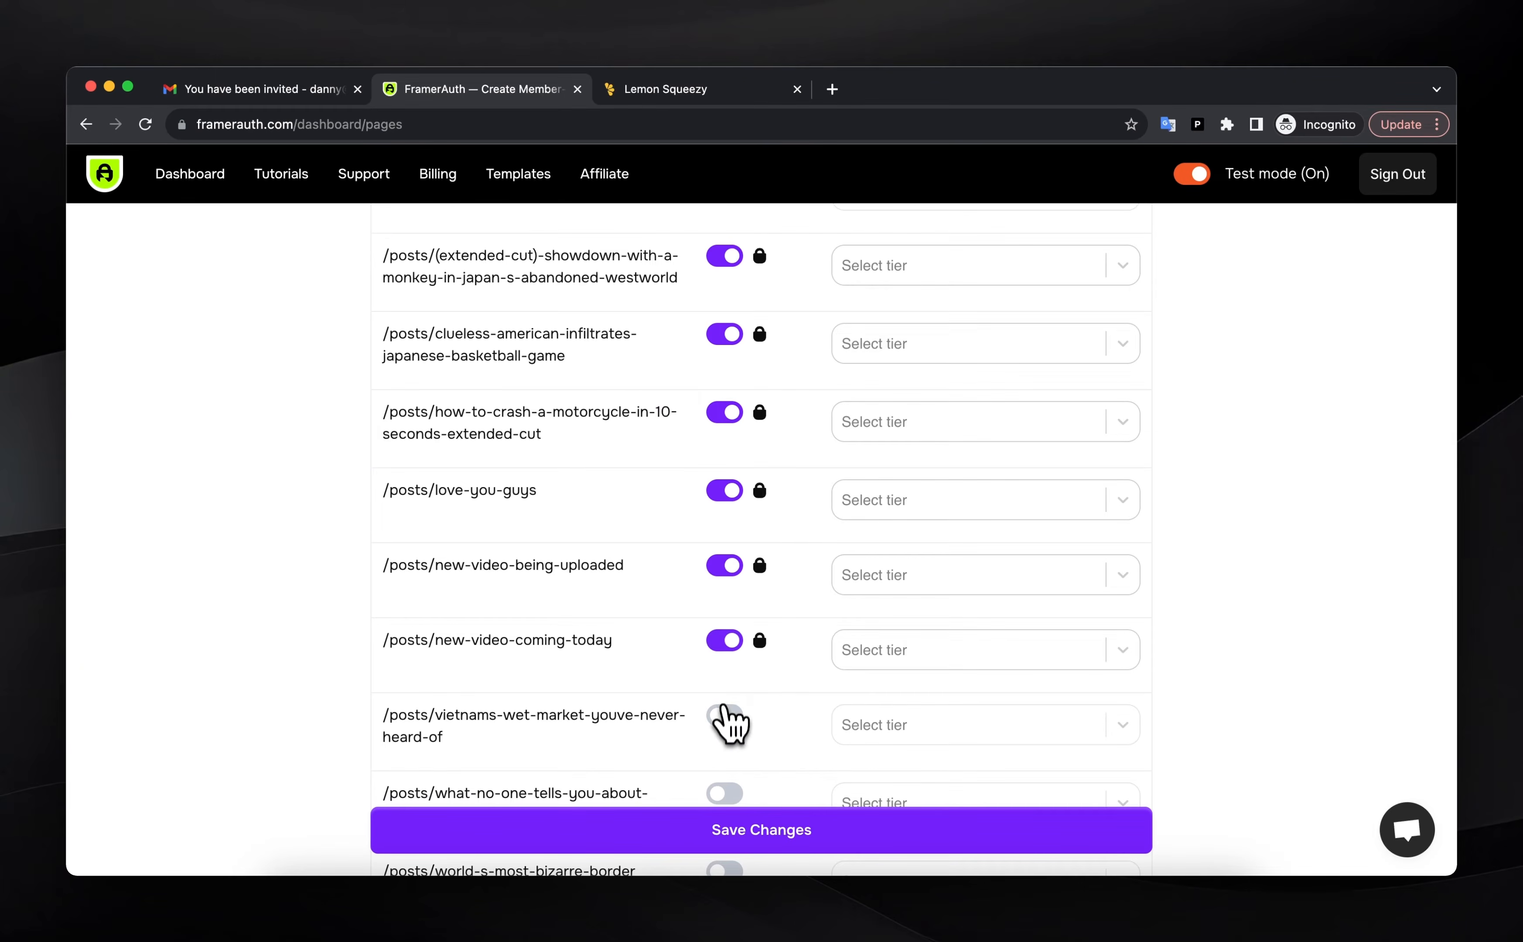
click(723, 714)
click(720, 699)
click(725, 724)
scroll(728, 719, down, 2)
scroll(781, 657, up, 2)
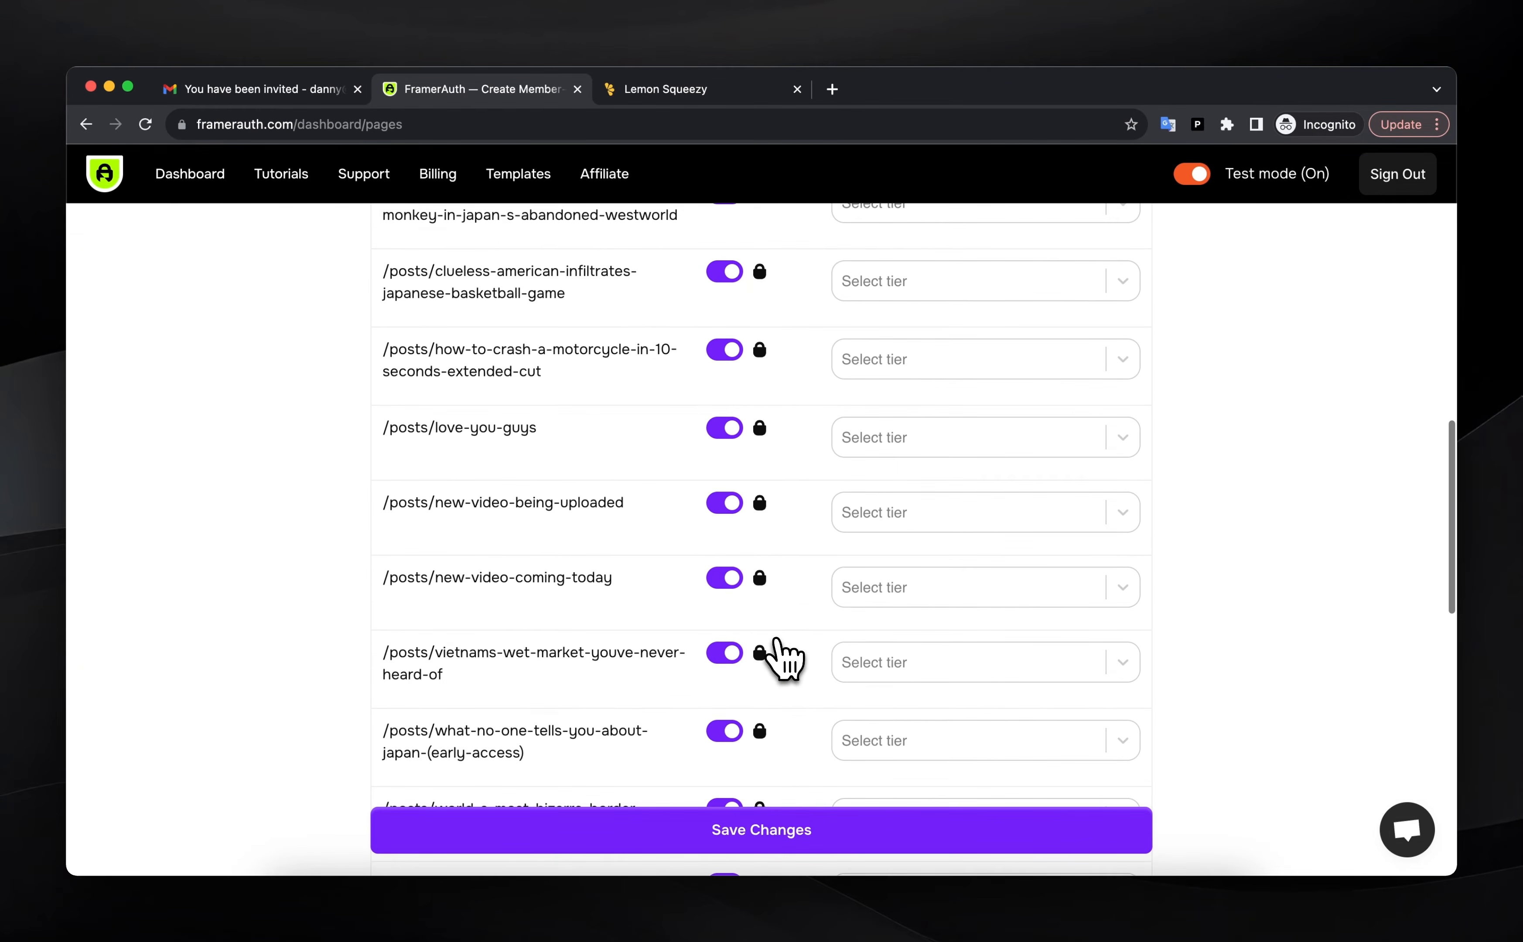
scroll(765, 384, up, 1)
scroll(784, 432, up, 1)
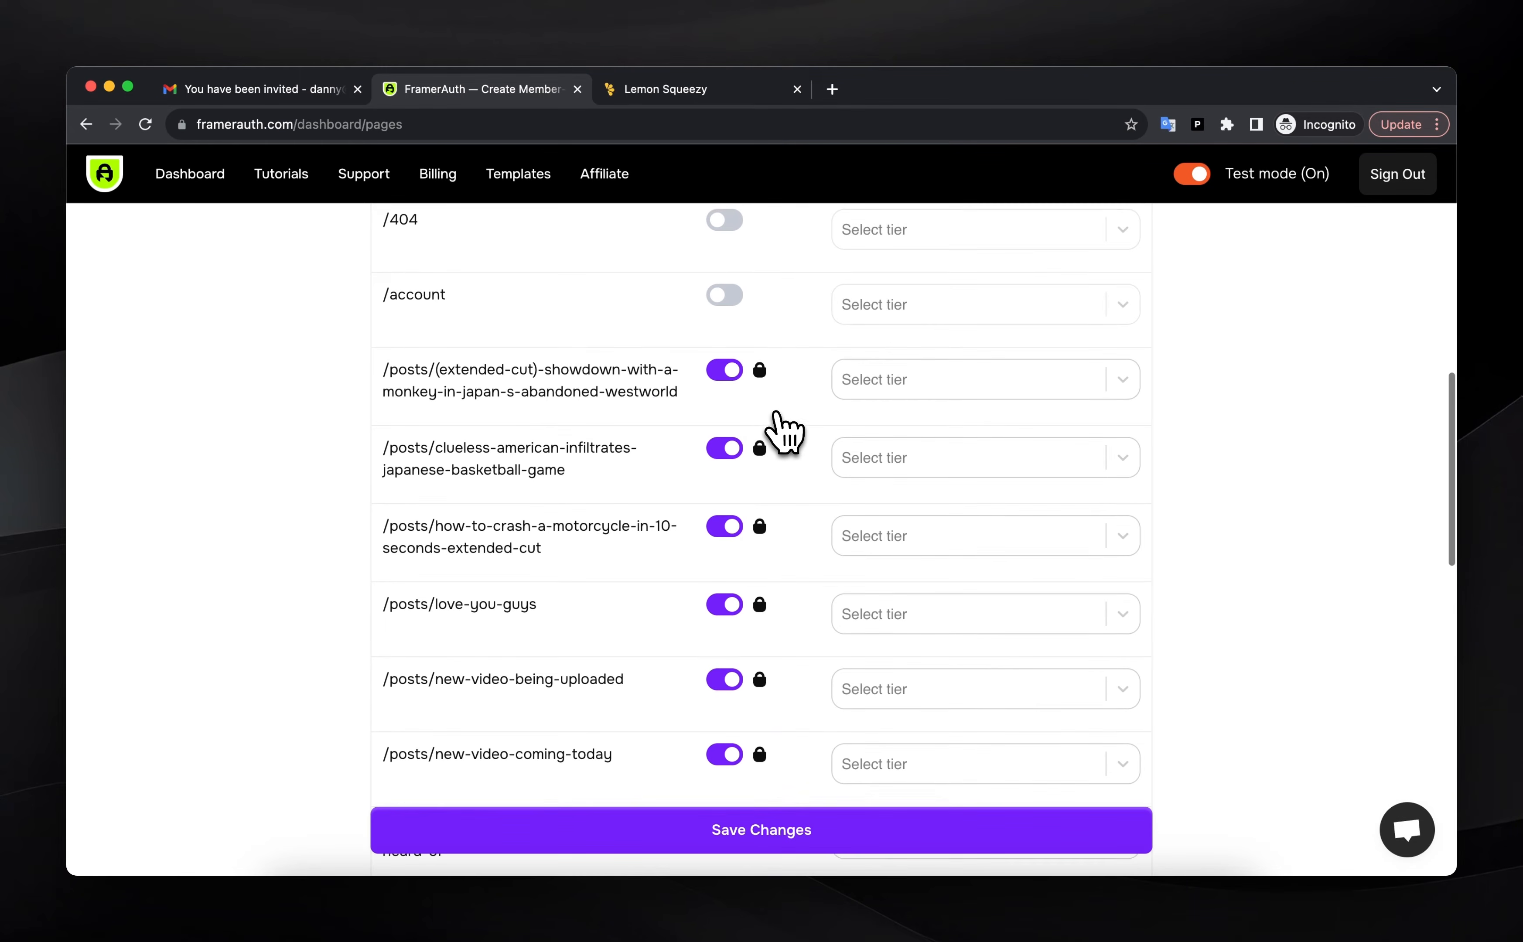
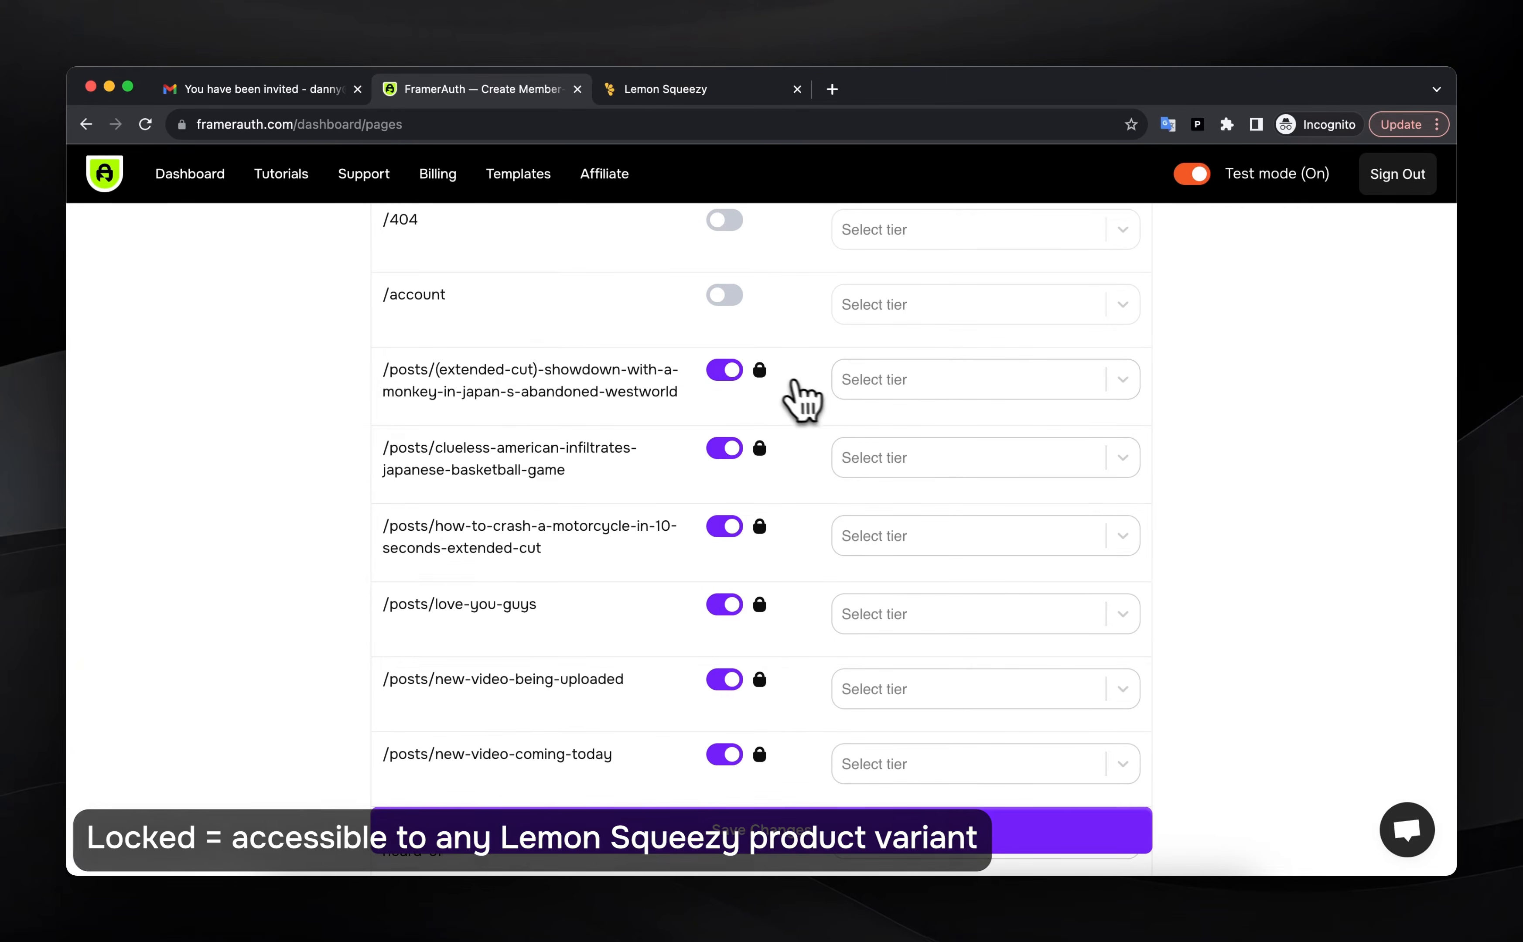
Try restricting the showdown post to the Monthly tier, then remove that tier again
click(893, 383)
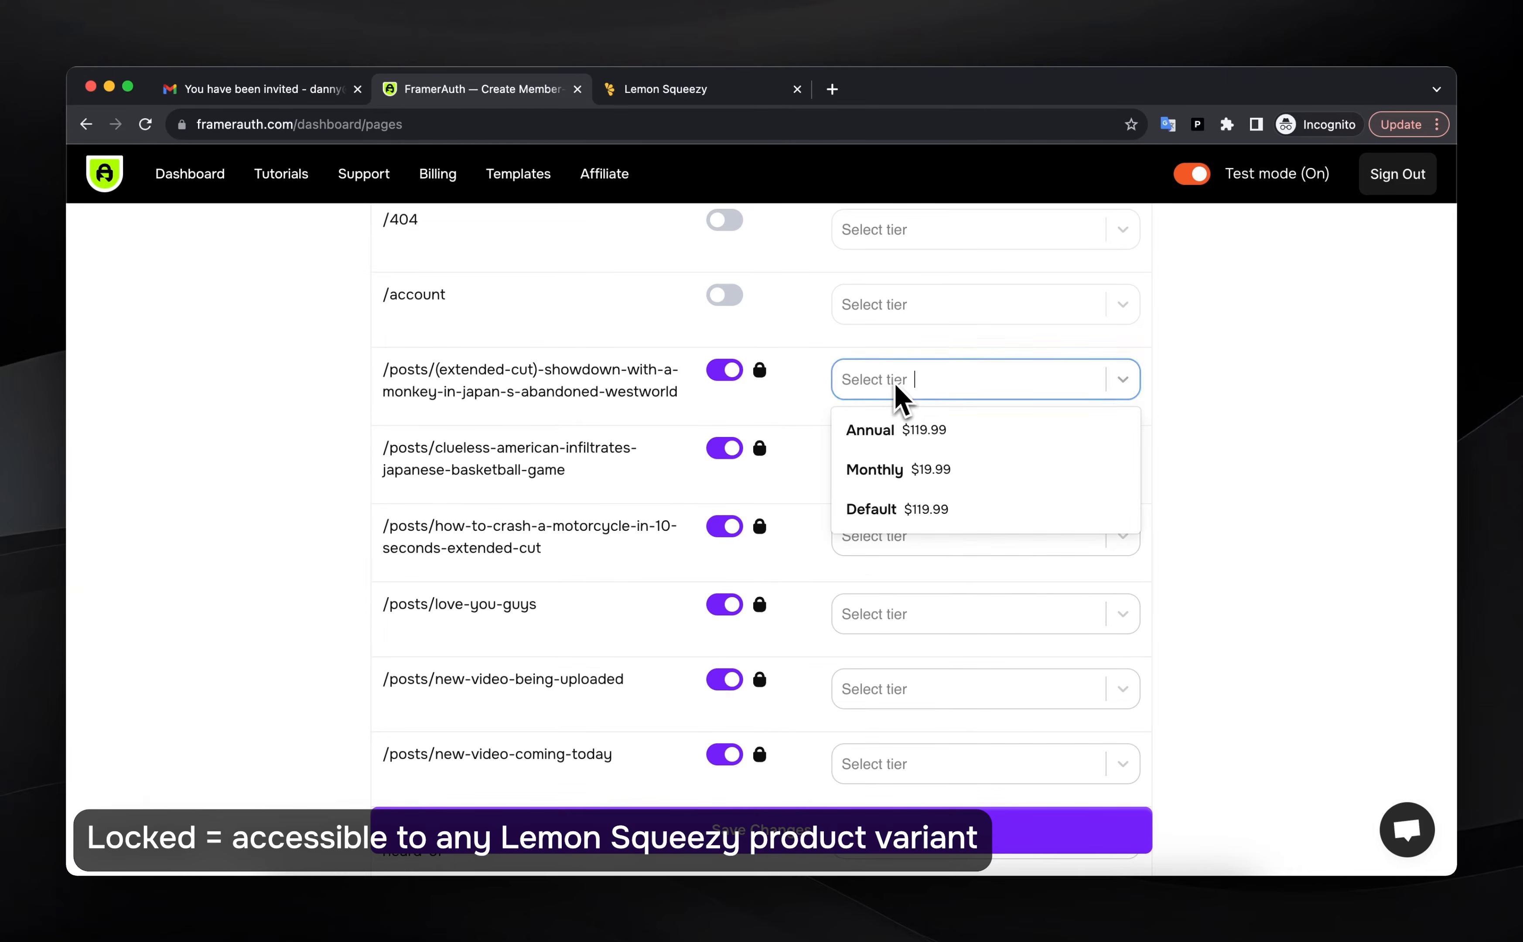
click(924, 470)
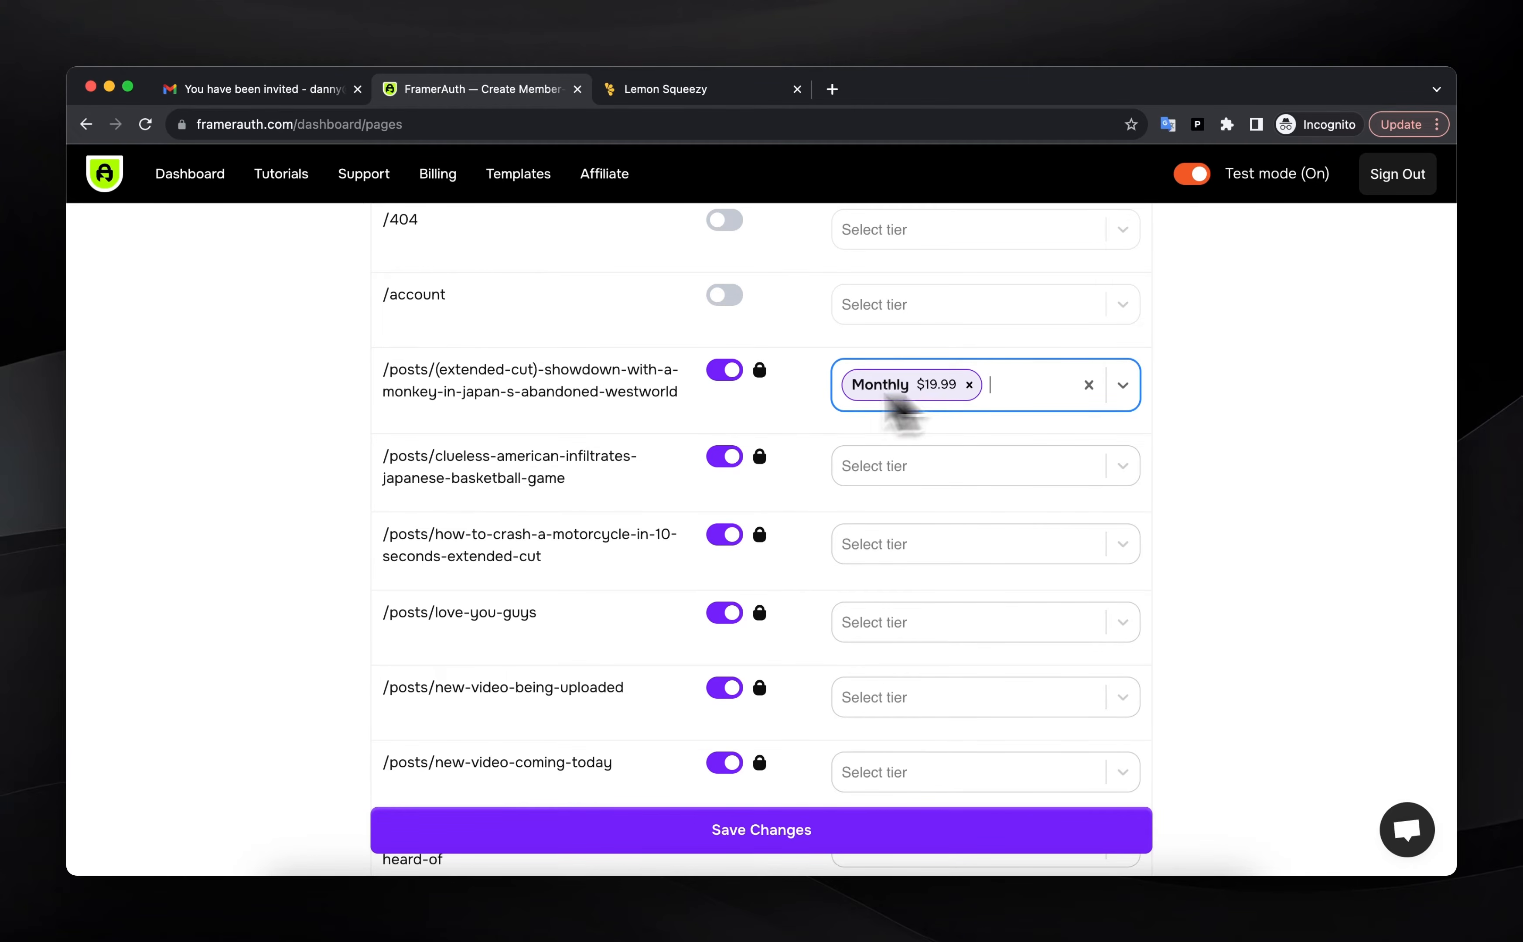
click(969, 385)
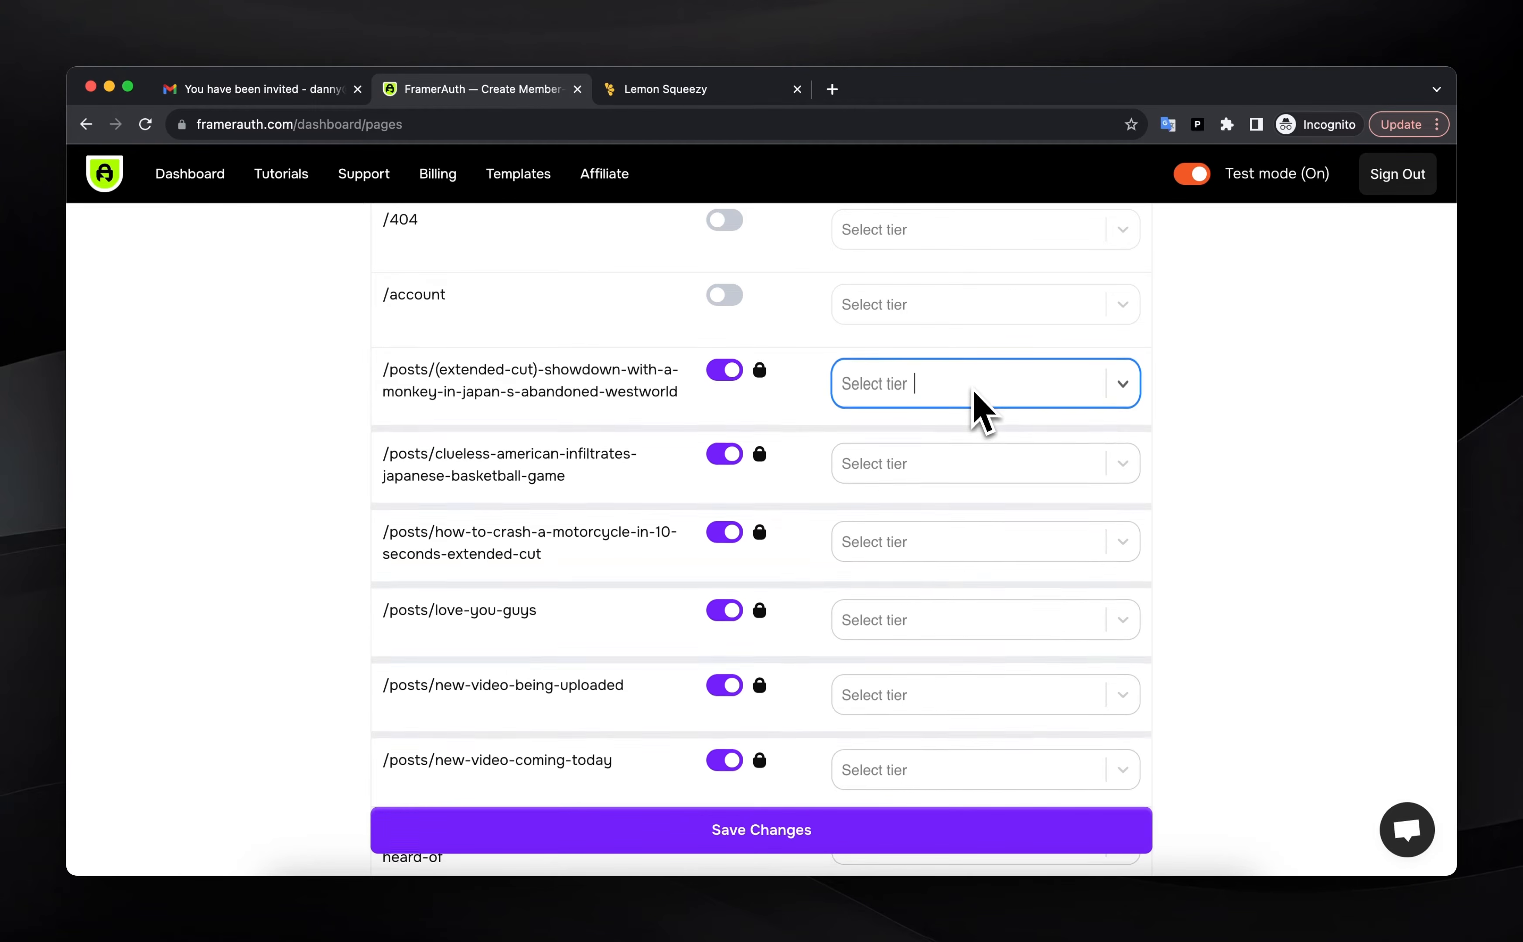
Save the member-only page settings and dismiss the Pages updated confirmation
scroll(782, 531, down, 10)
scroll(806, 625, down, 1)
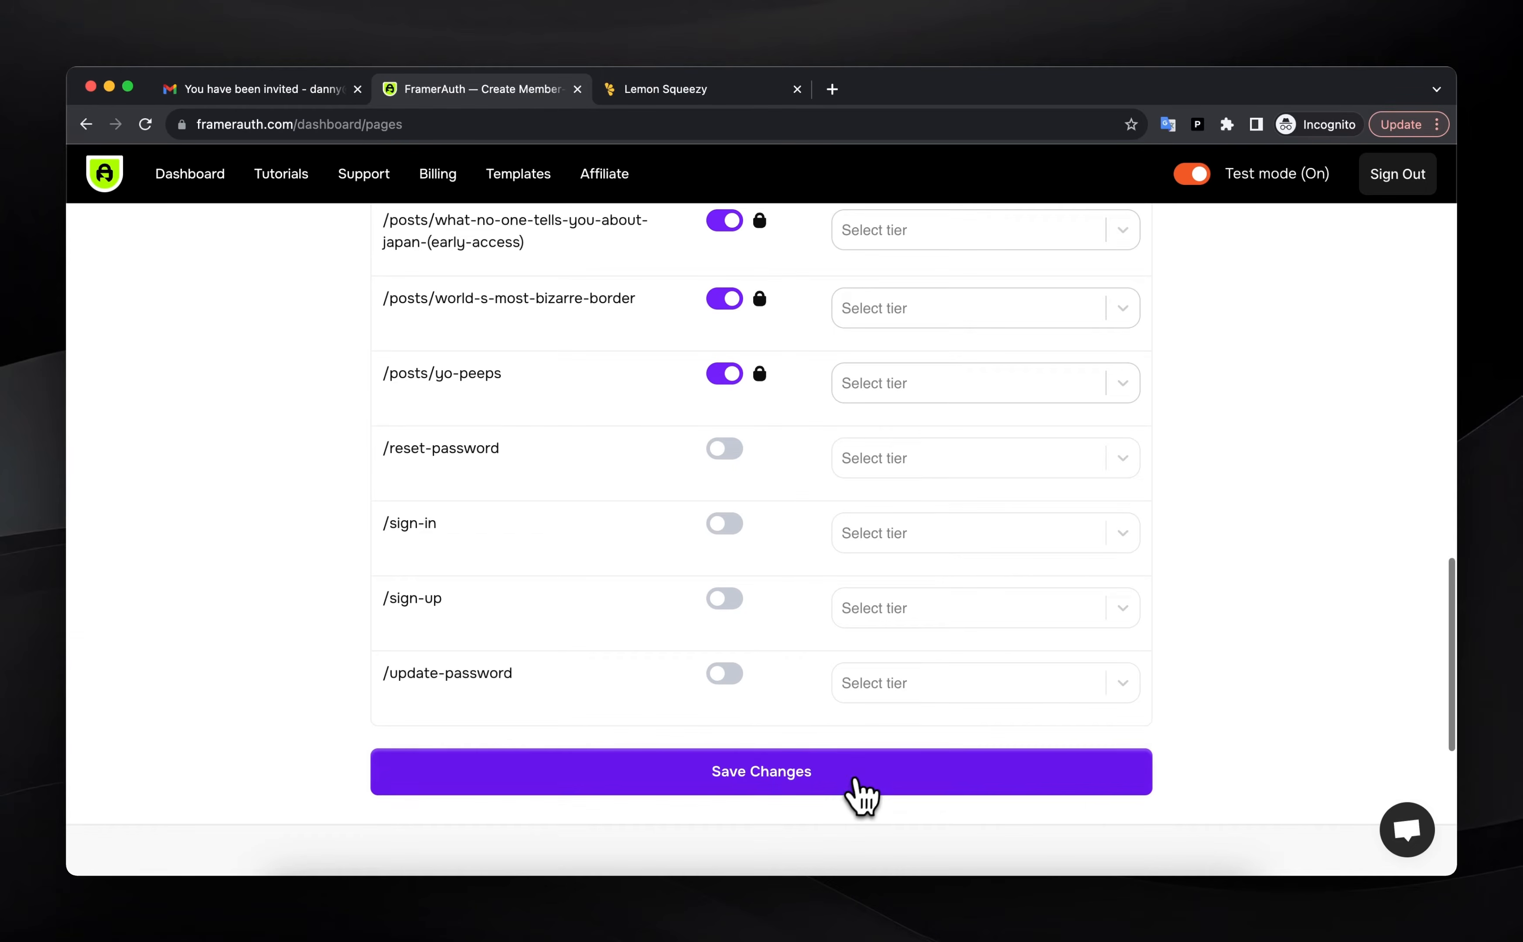
click(840, 775)
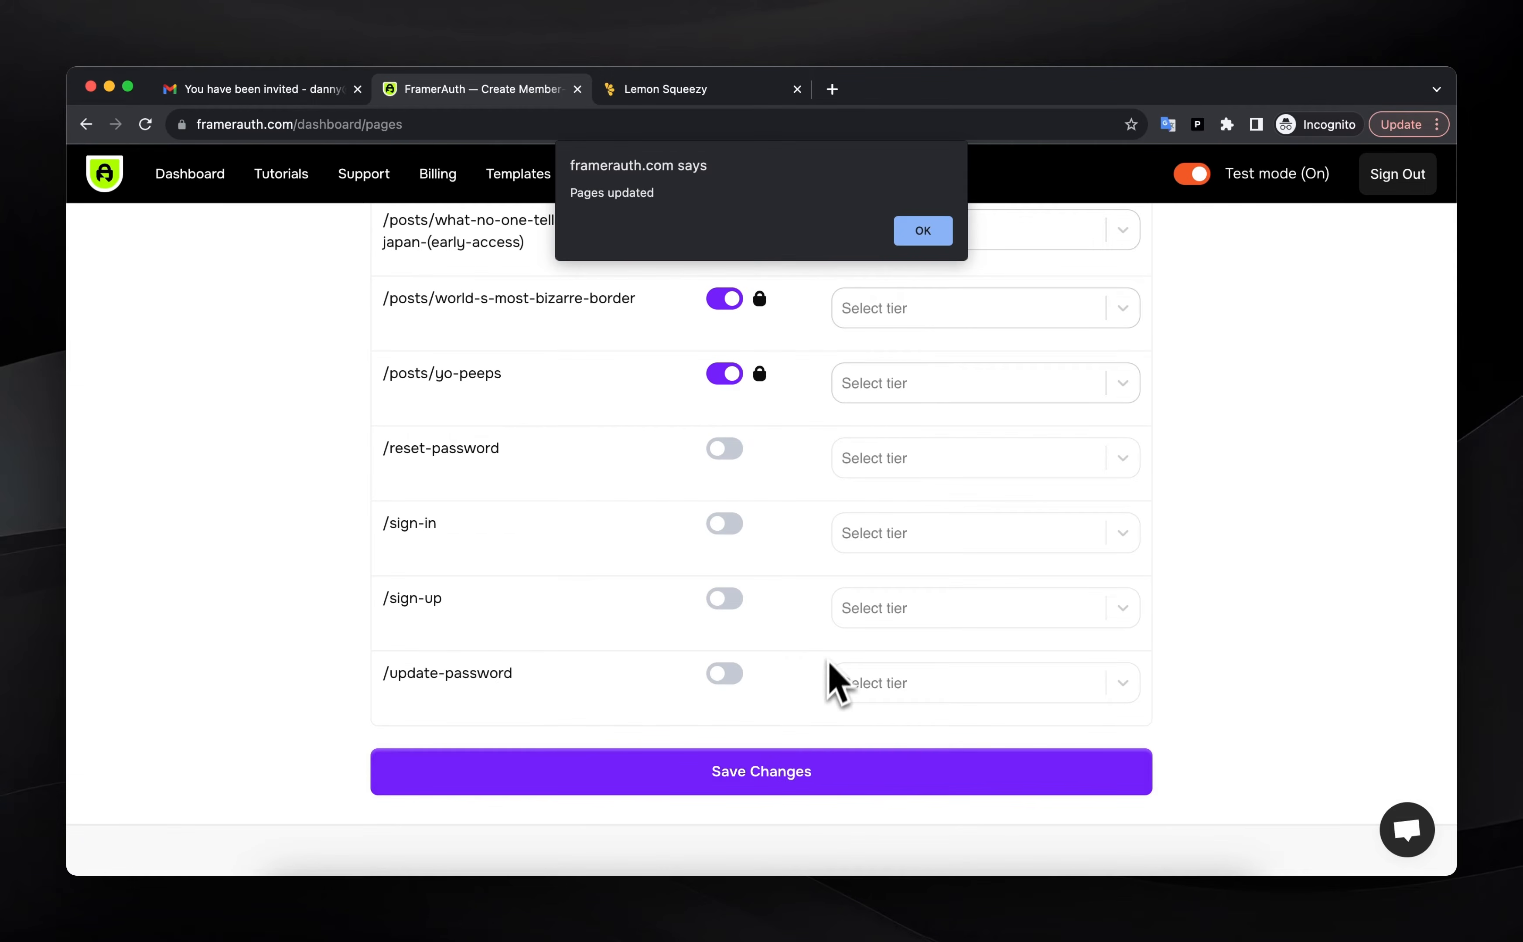
click(924, 233)
scroll(888, 625, up, 15)
scroll(872, 613, down, 3)
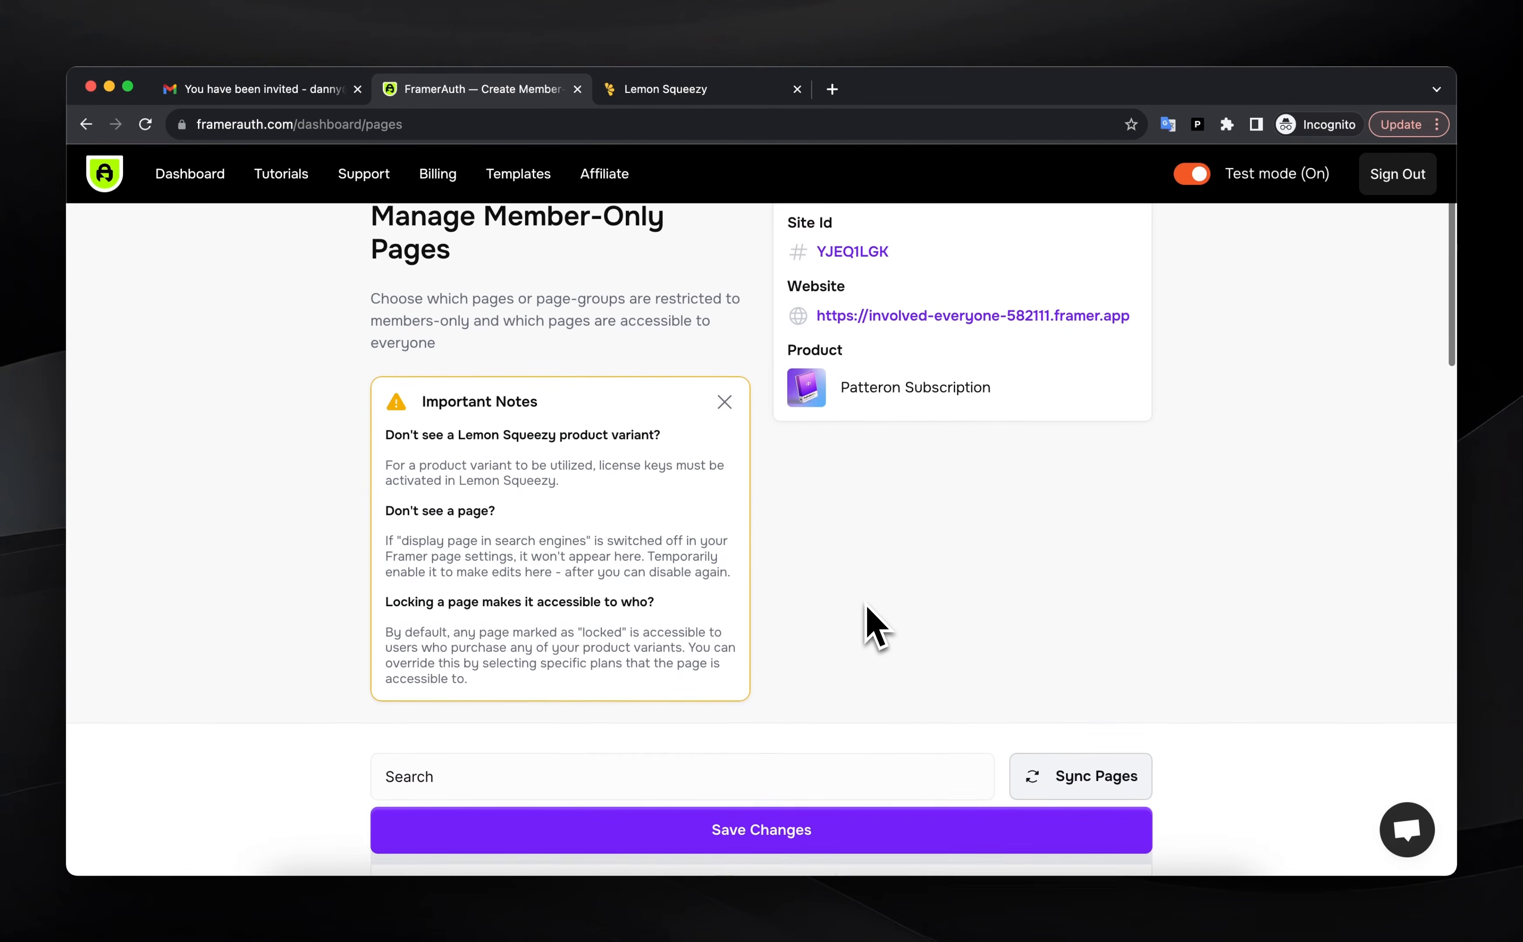
scroll(869, 613, up, 3)
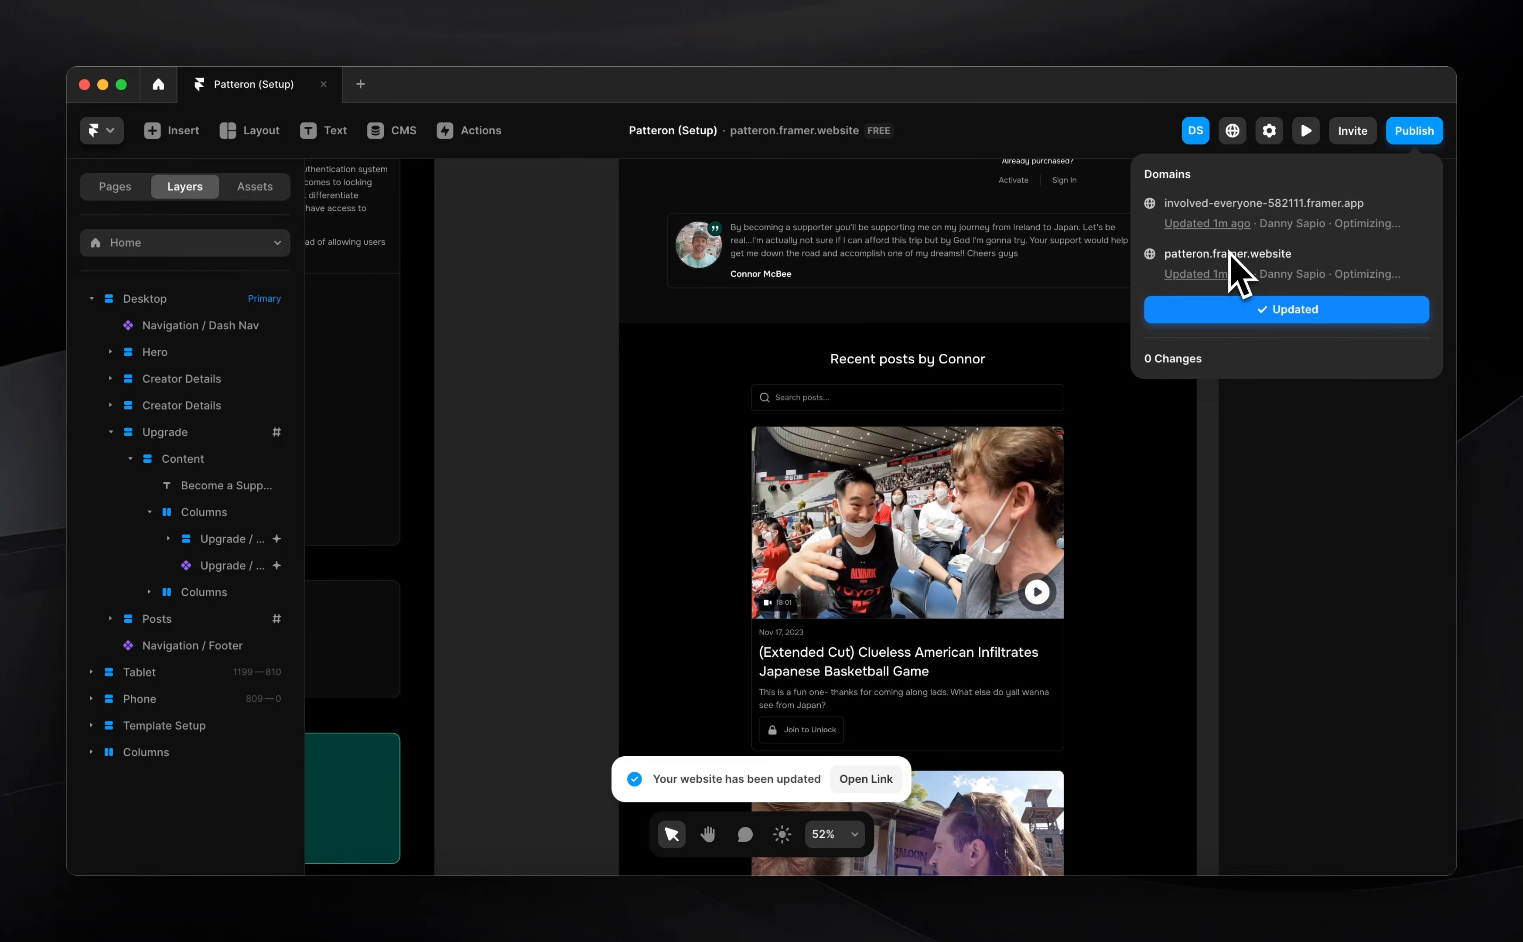
click(1226, 202)
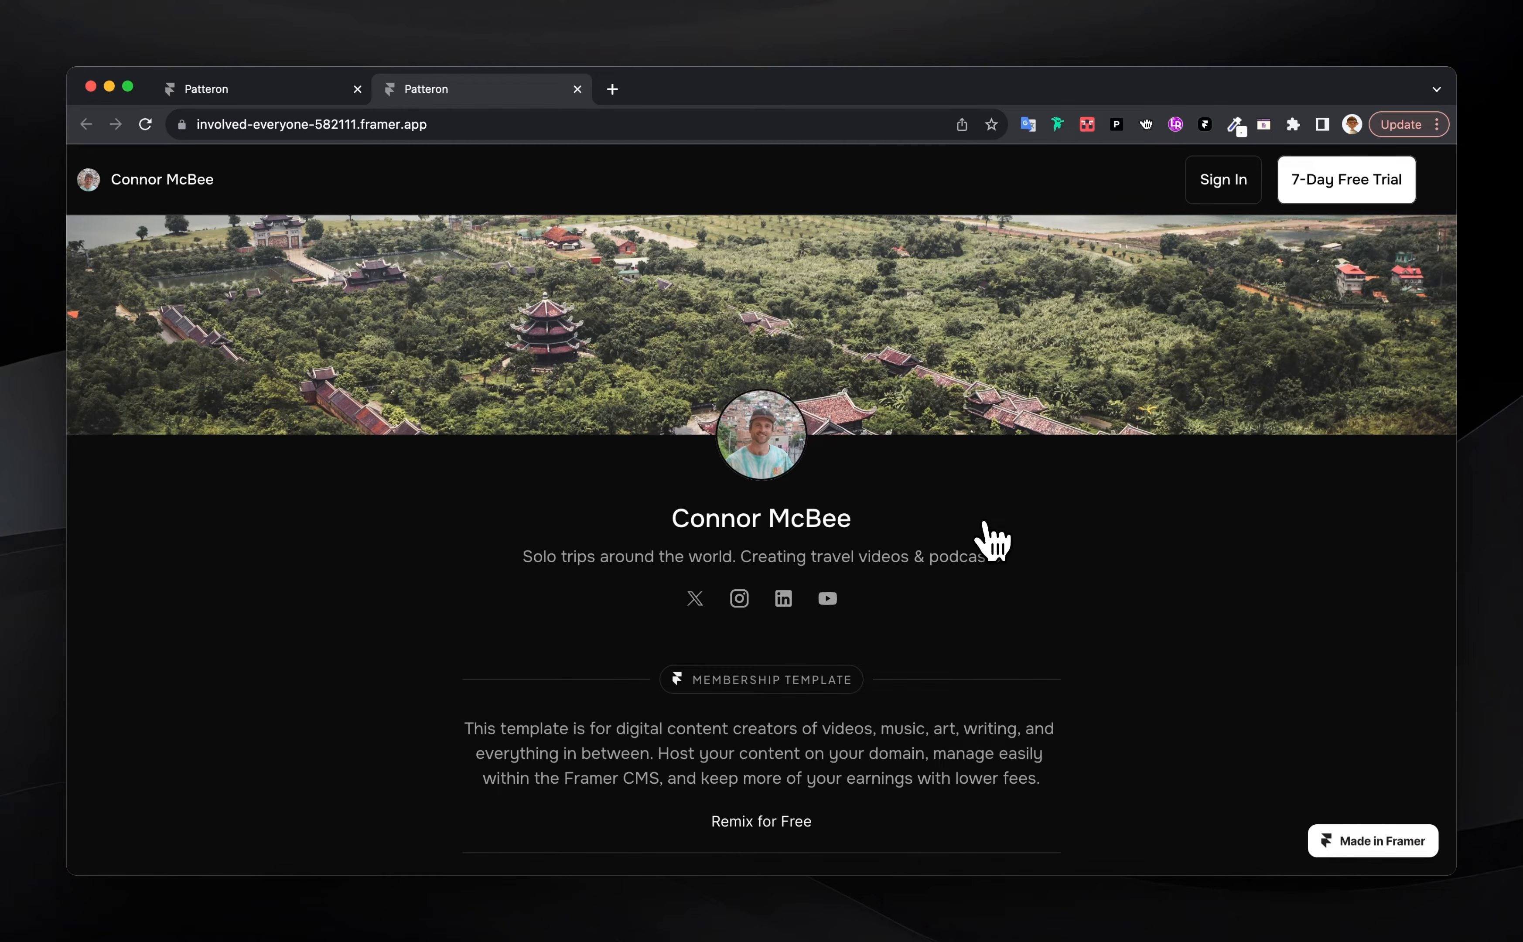
scroll(911, 449, down, 10)
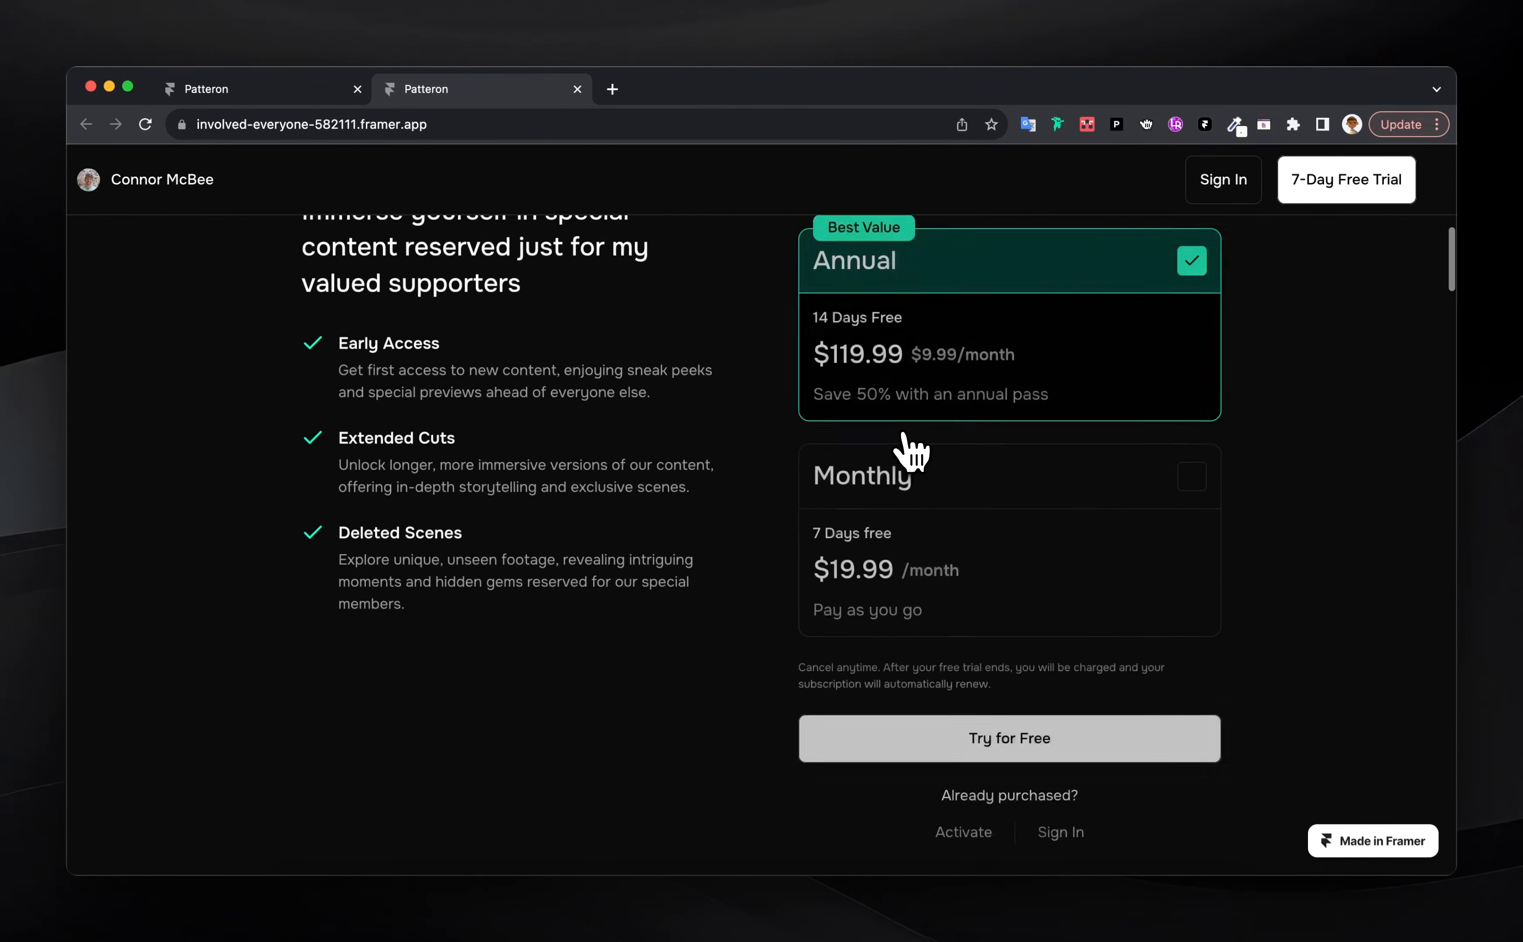
scroll(911, 449, down, 15)
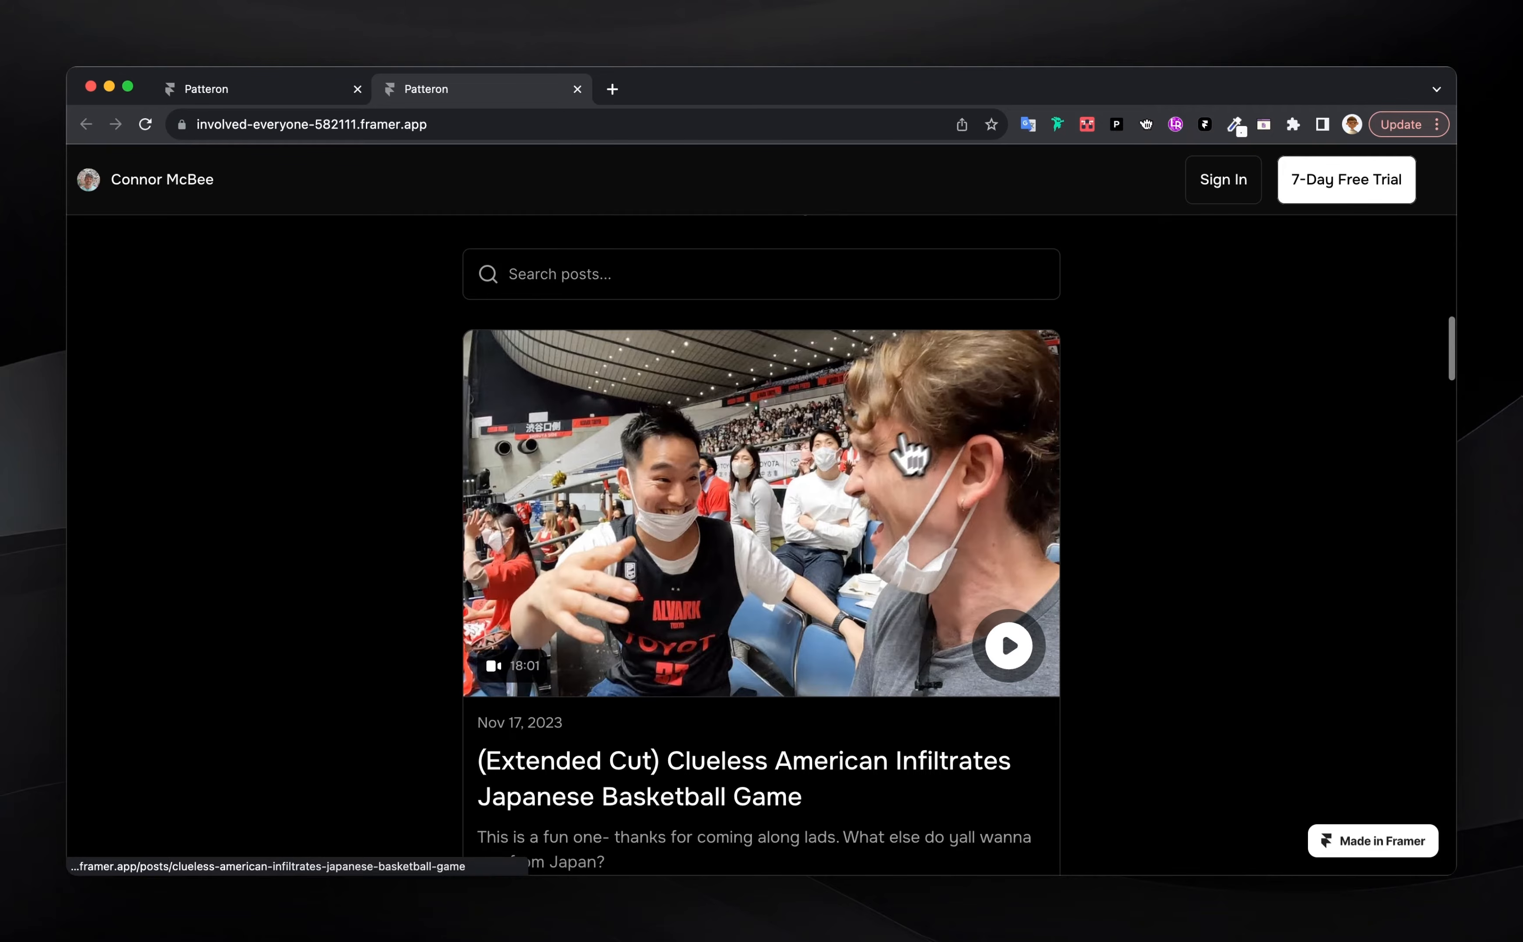
scroll(737, 619, down, 2)
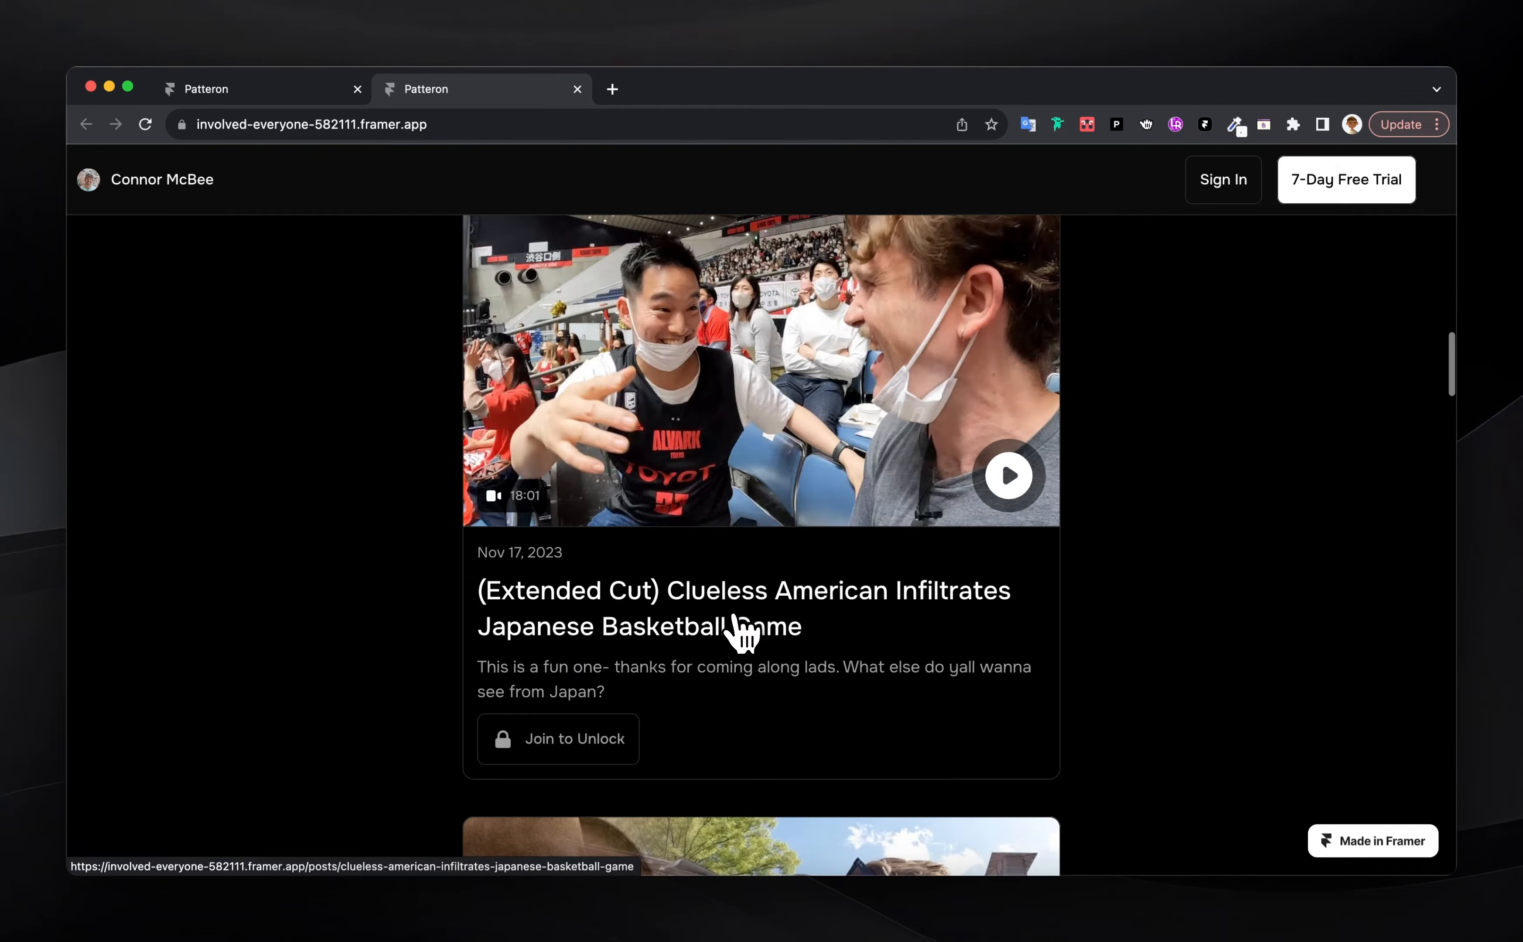
click(725, 406)
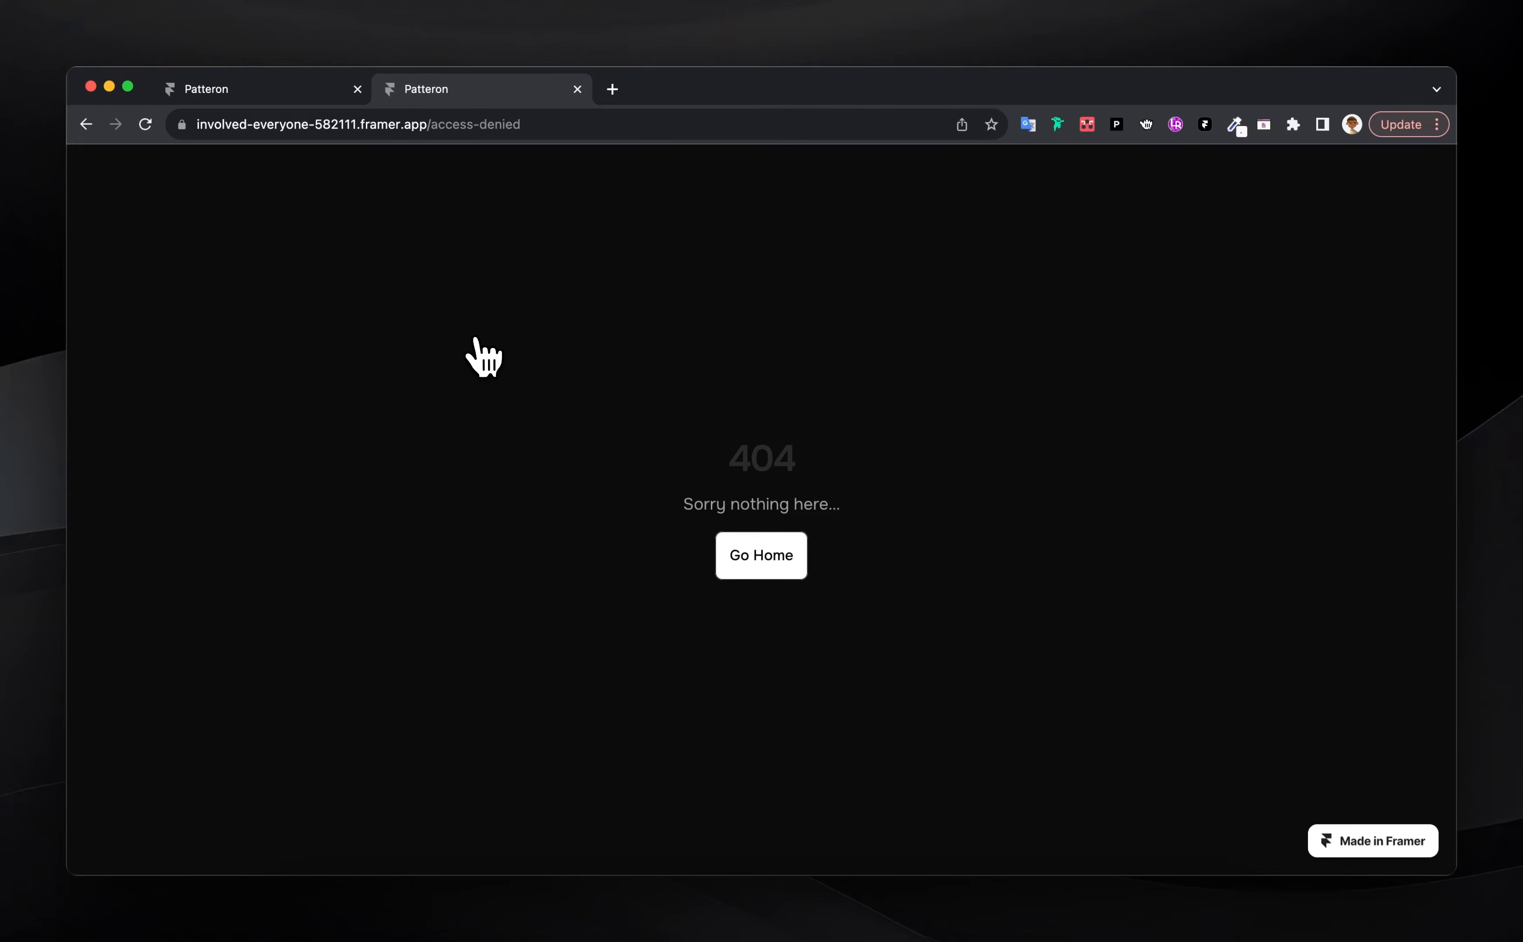
drag(528, 123, 447, 123)
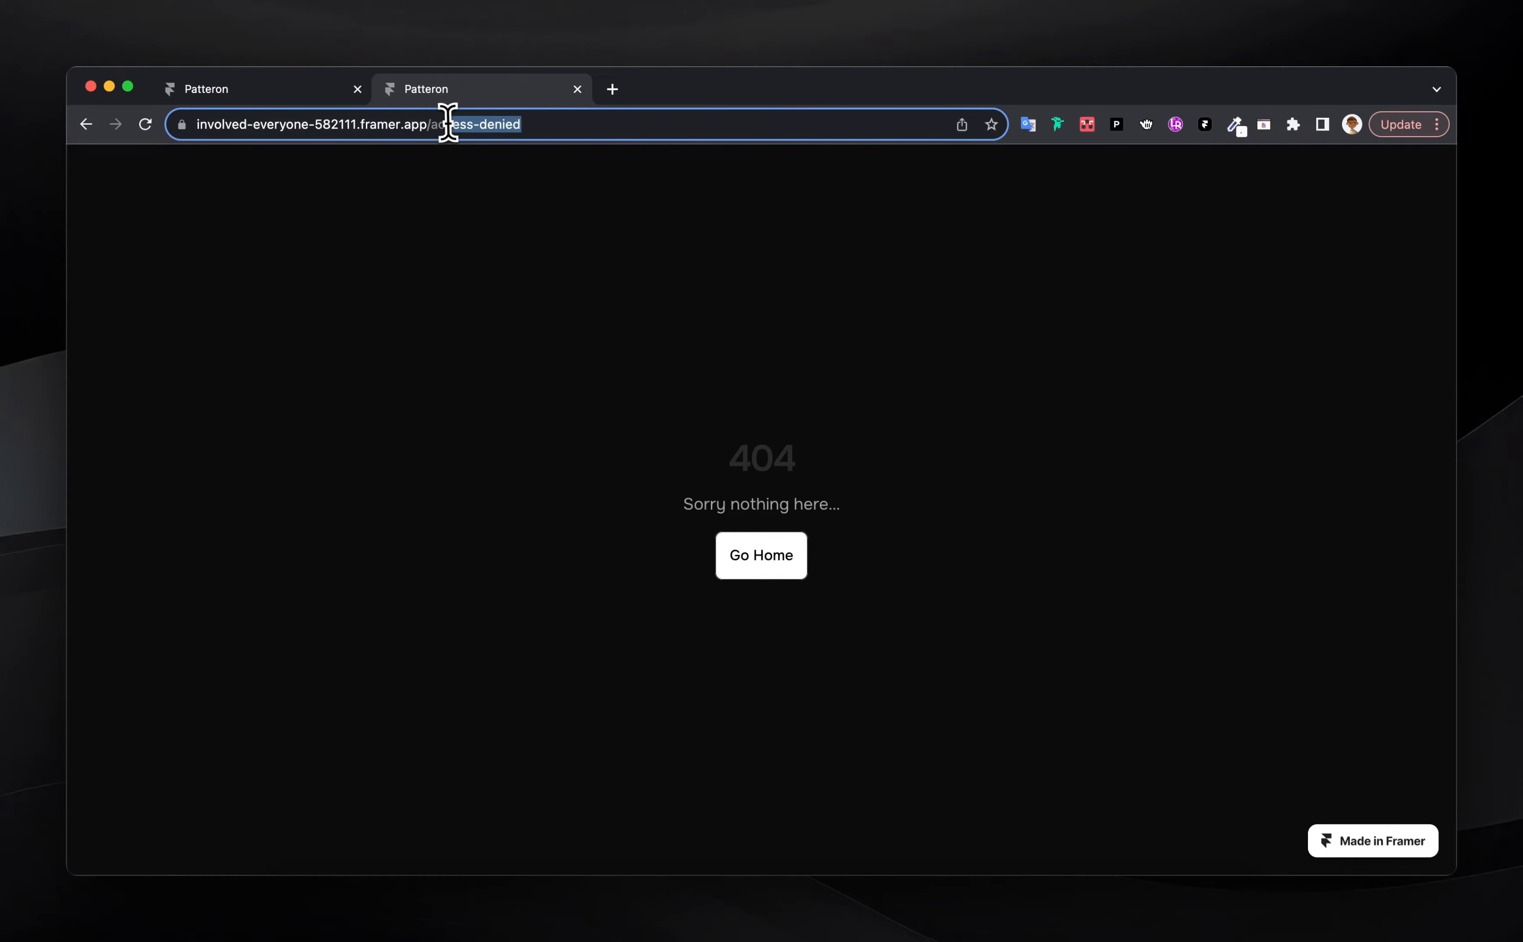
click(459, 241)
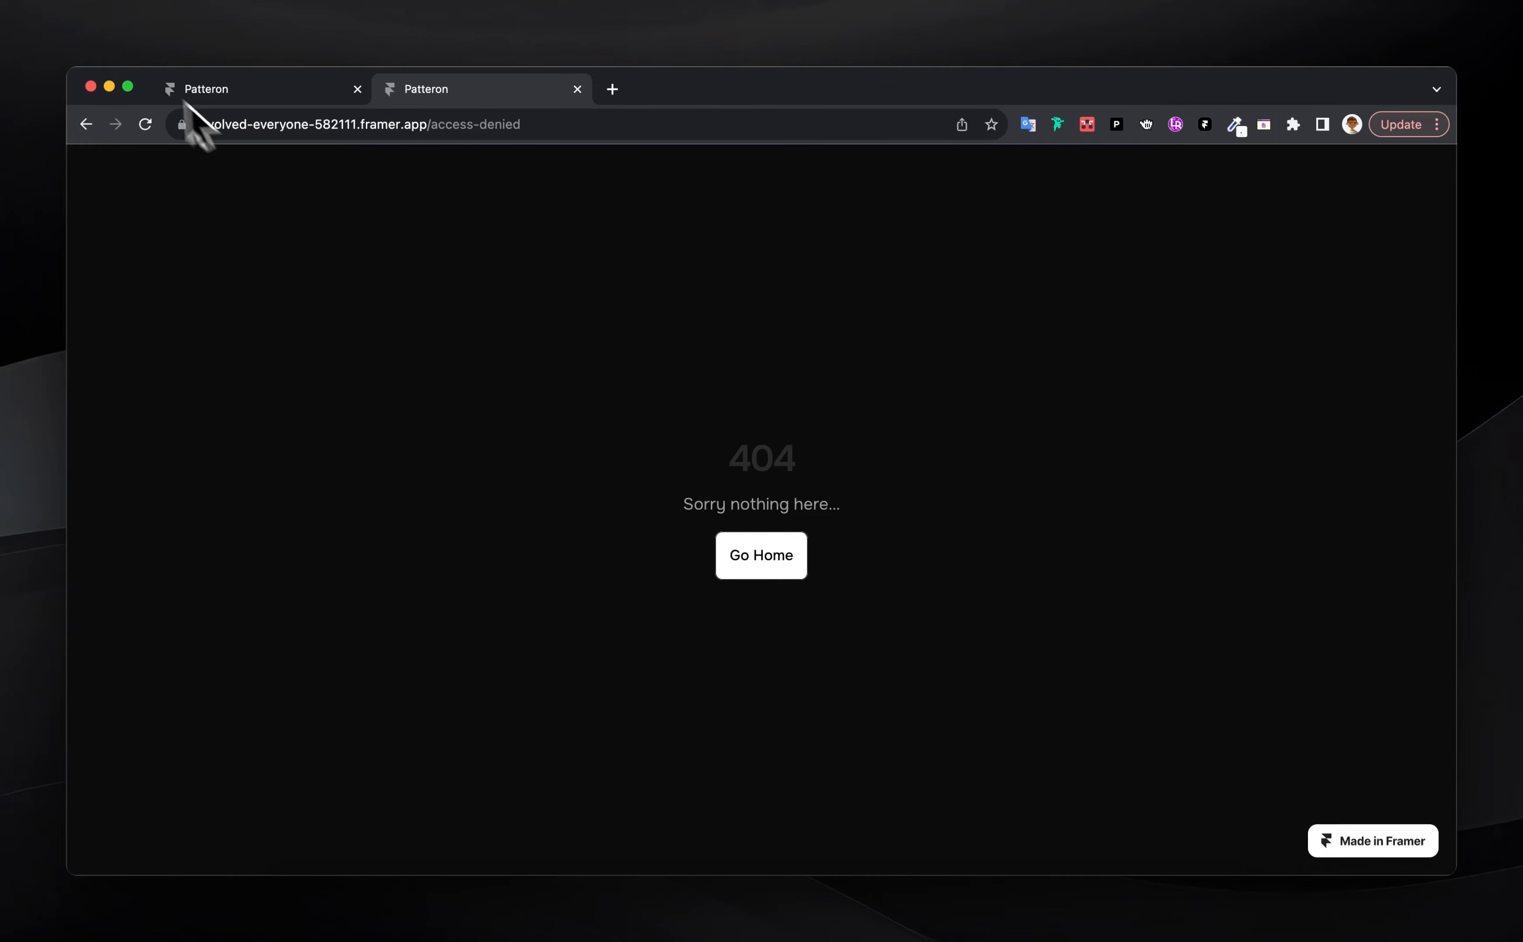
click(88, 124)
scroll(706, 475, down, 10)
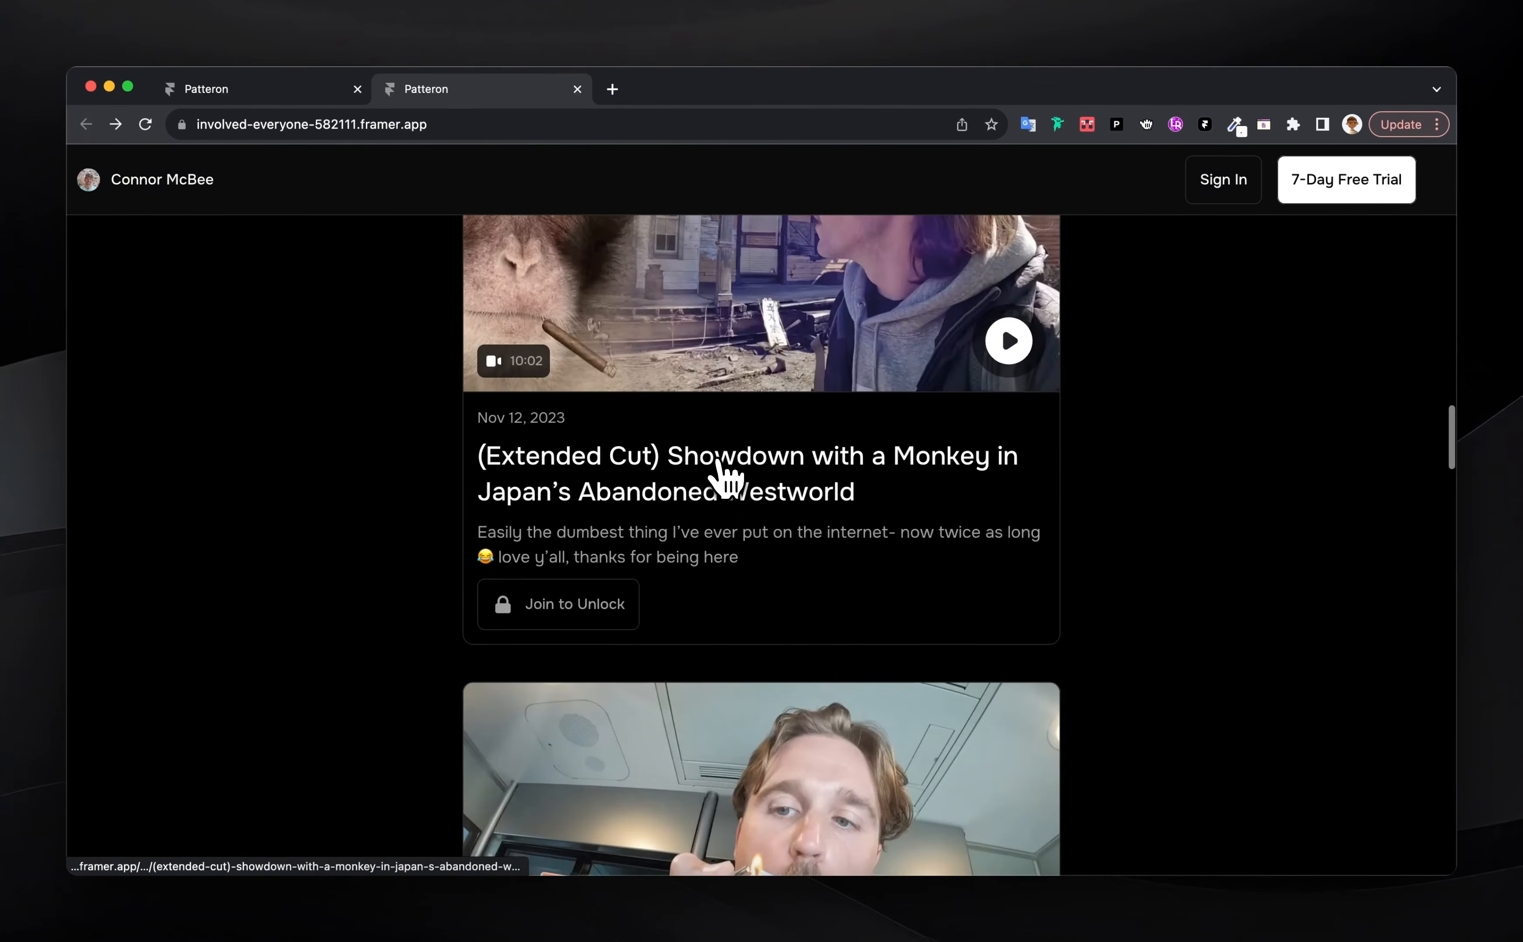
click(713, 500)
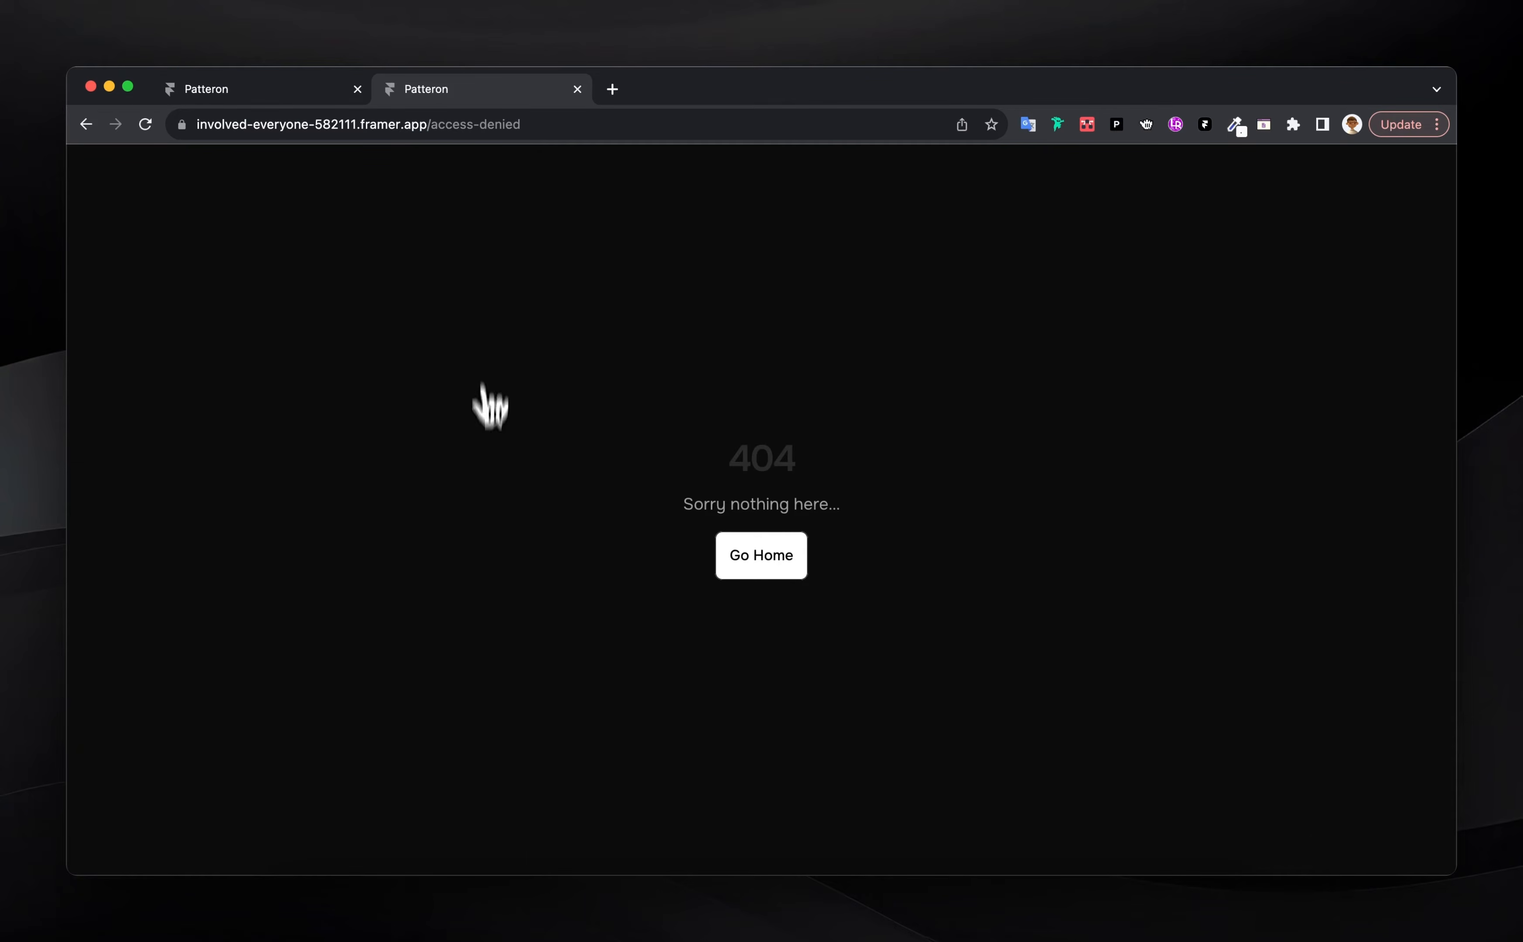
click(81, 122)
scroll(728, 494, down, 3)
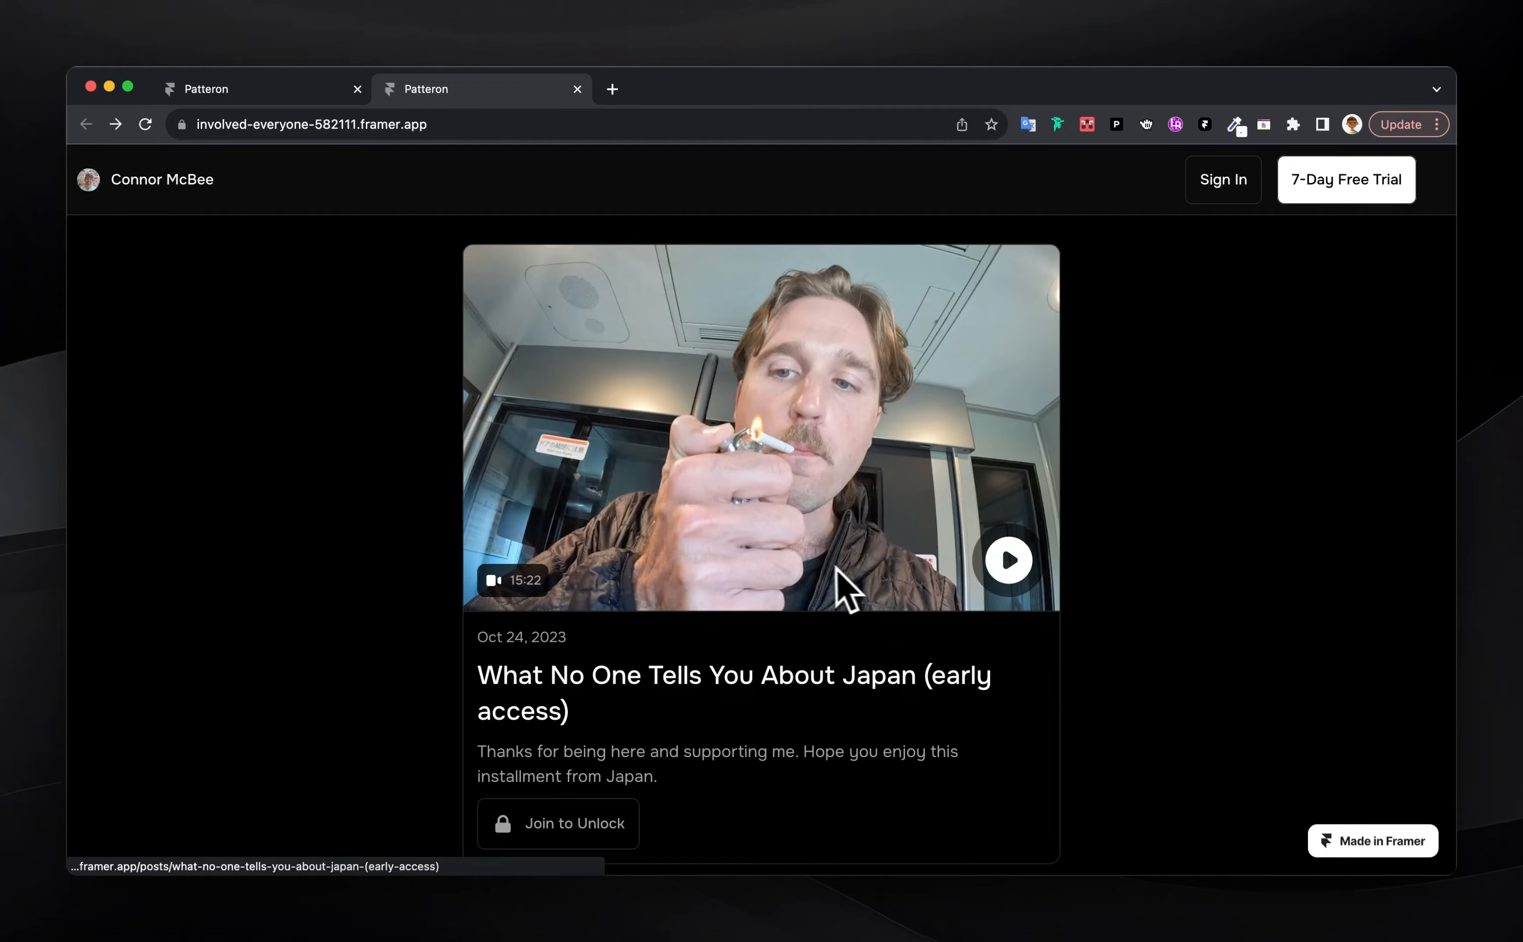
click(1110, 914)
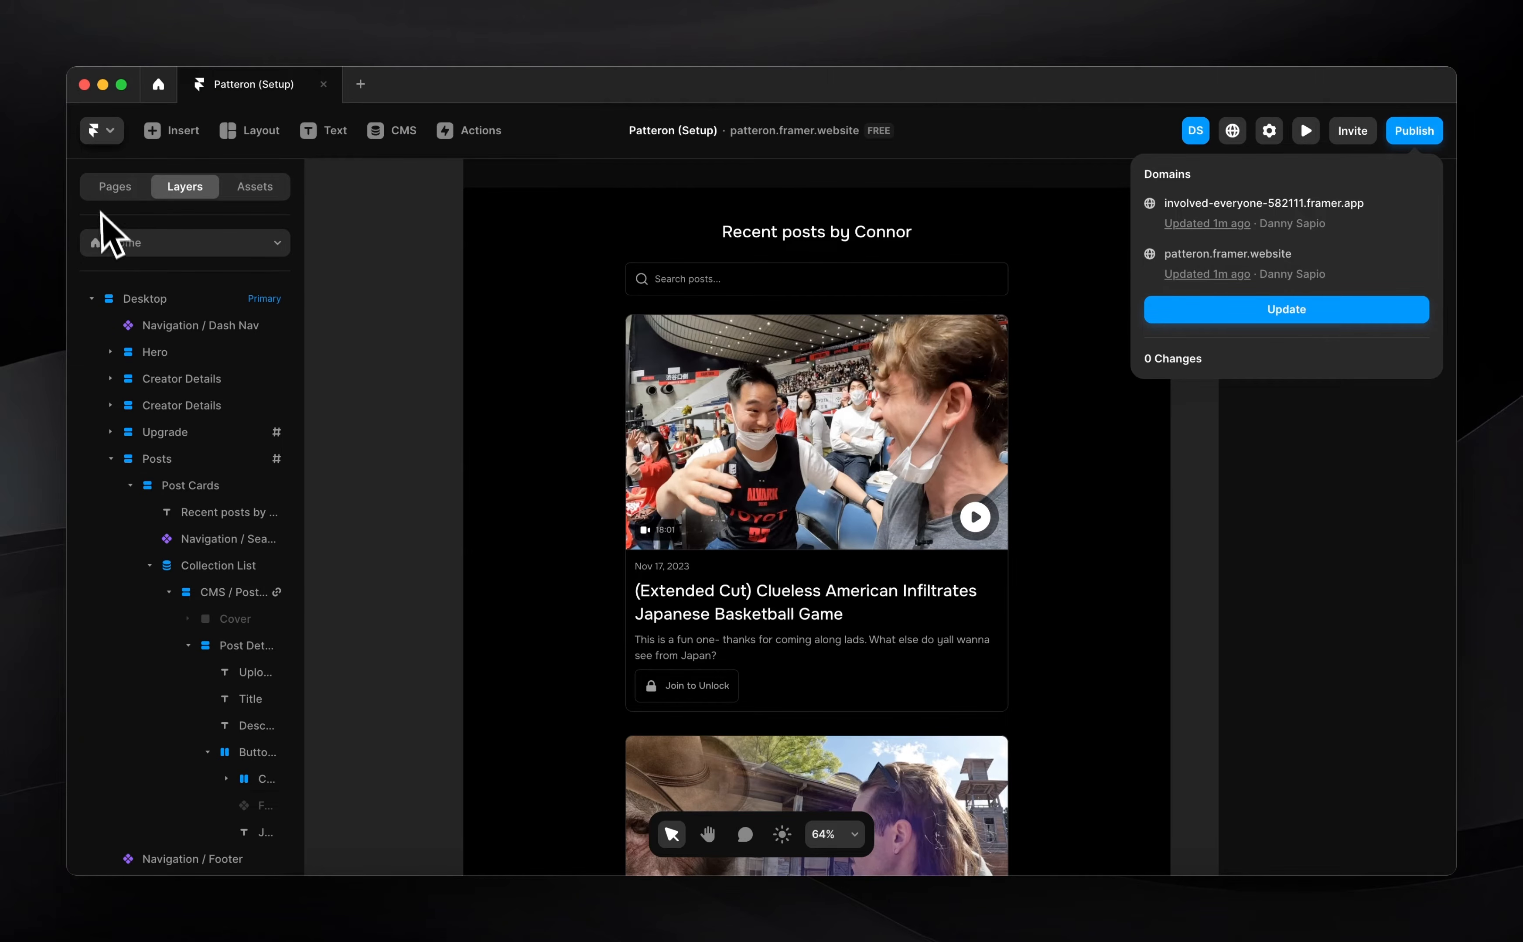
Show the site pages list and scroll the Home canvas to the Recent posts section
click(110, 187)
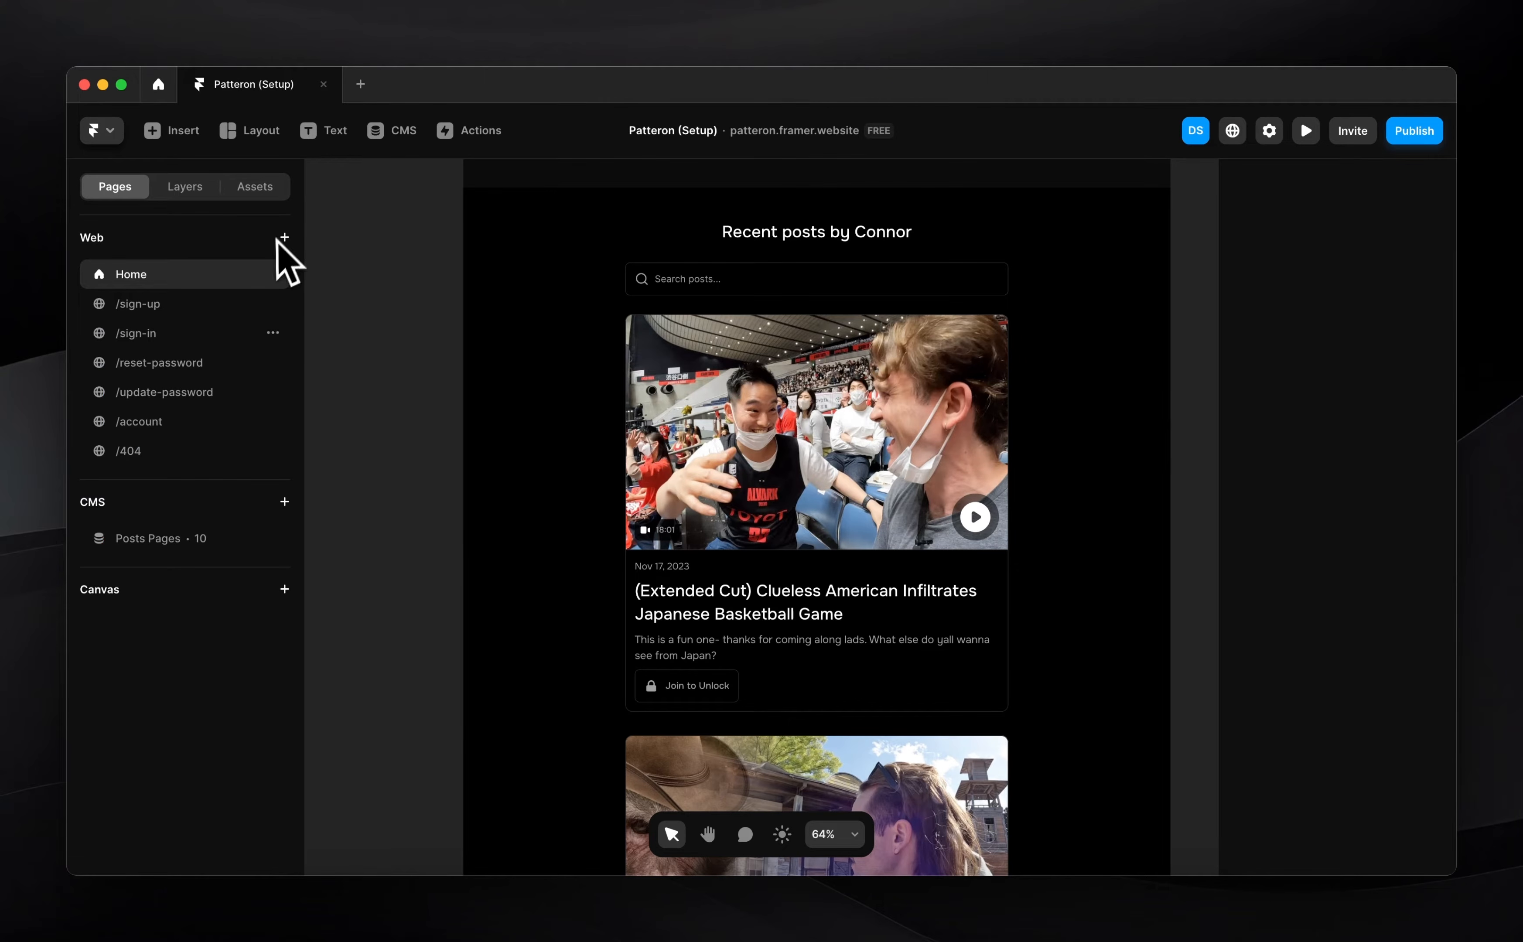
scroll(499, 476, up, 5)
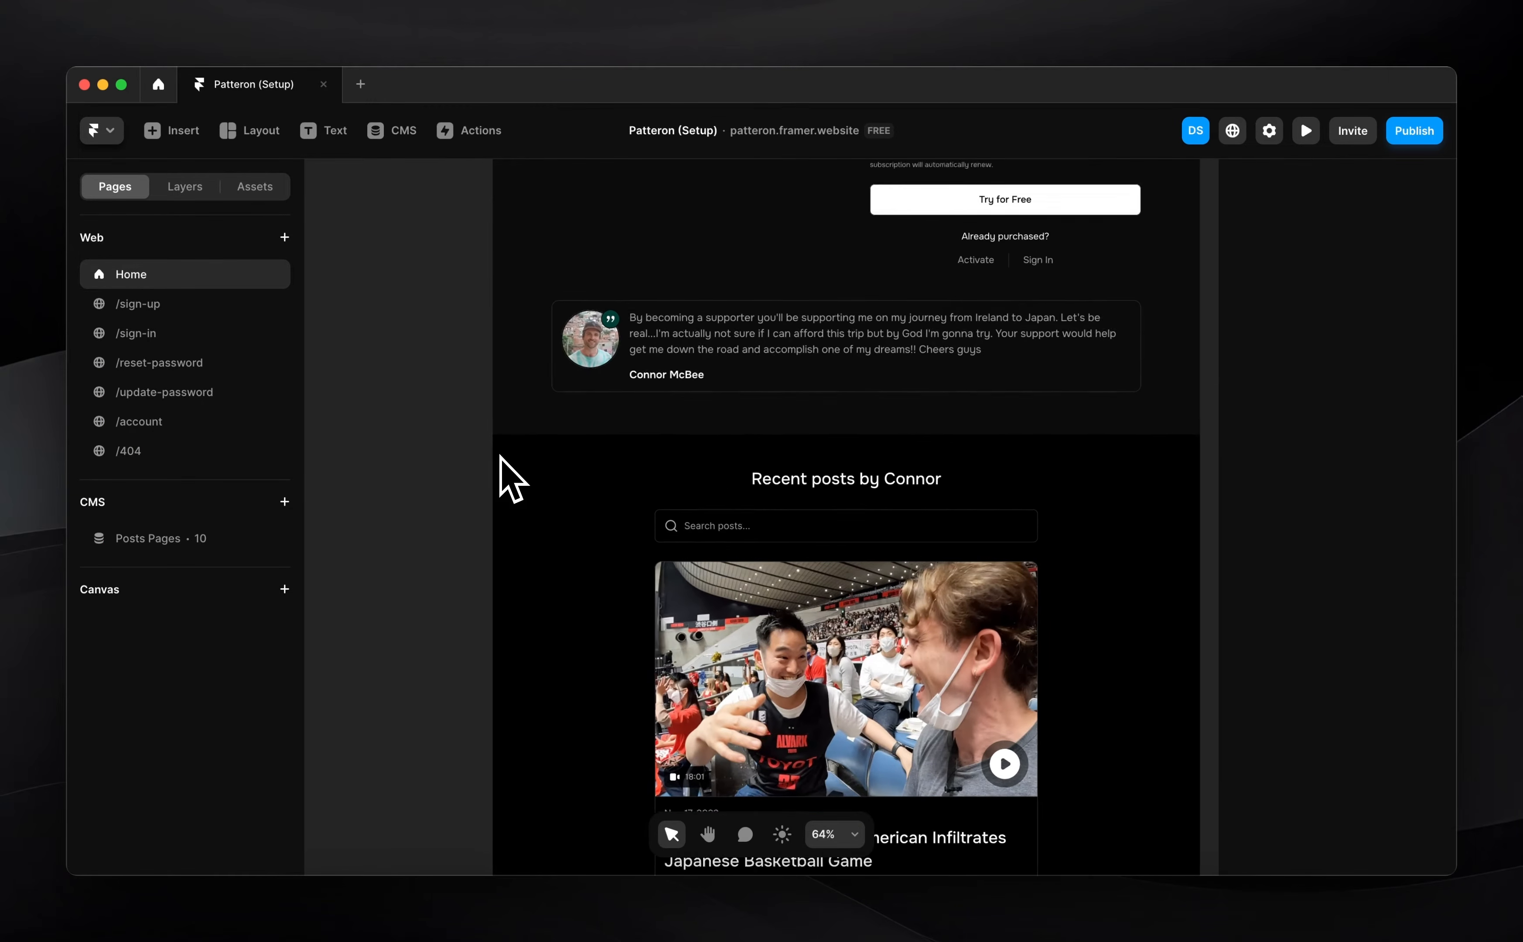
scroll(511, 478, up, 2)
scroll(499, 475, up, 2)
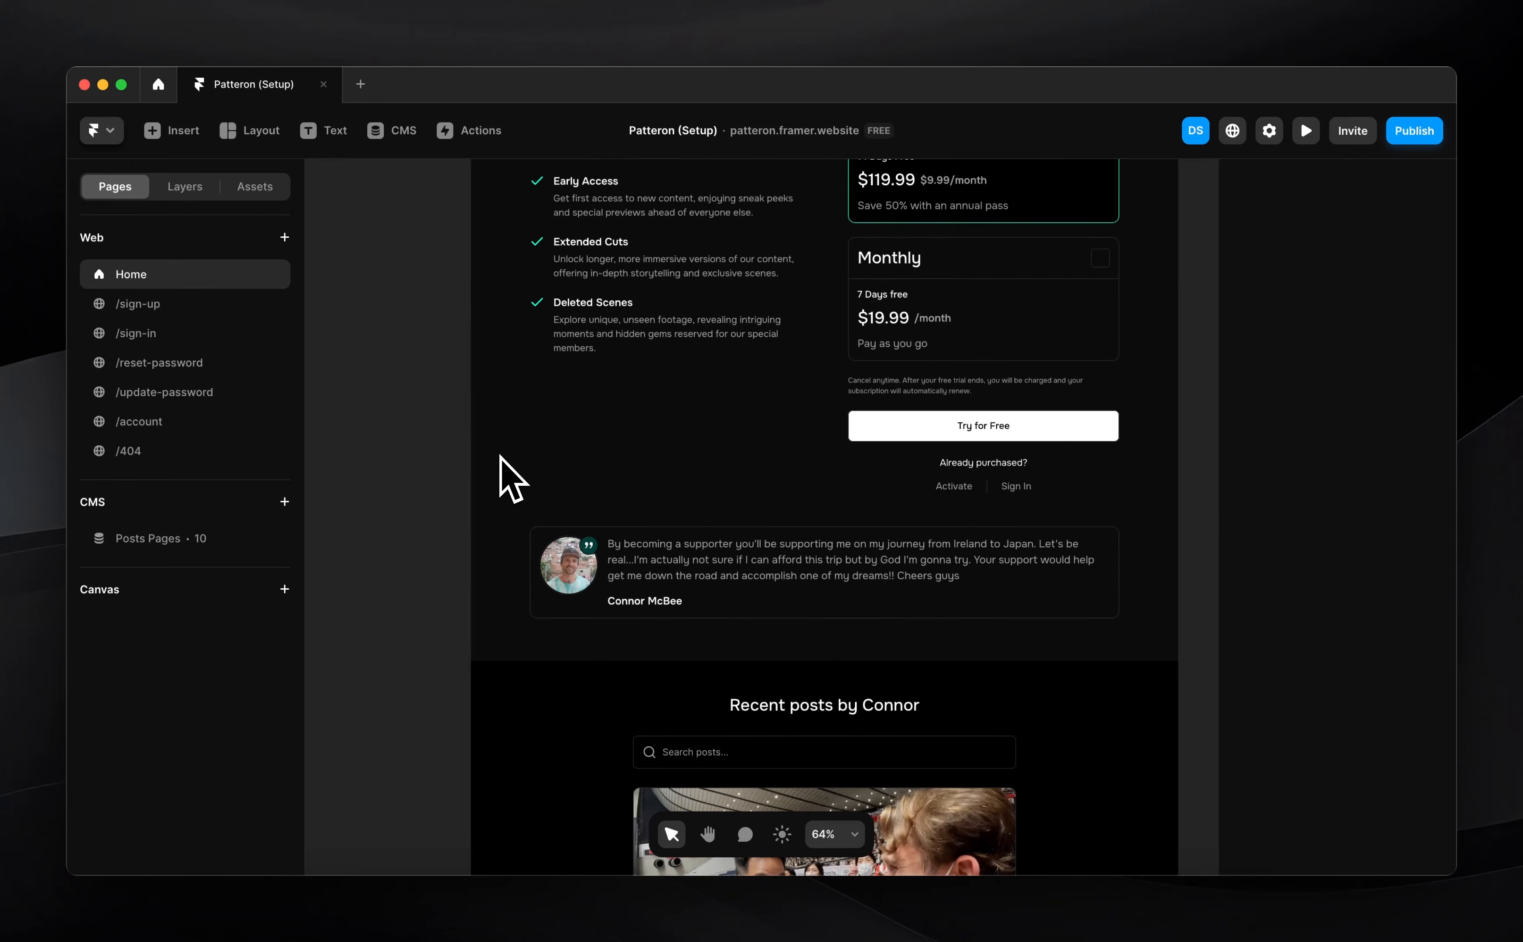
scroll(658, 433, up, 4)
scroll(700, 406, up, 1)
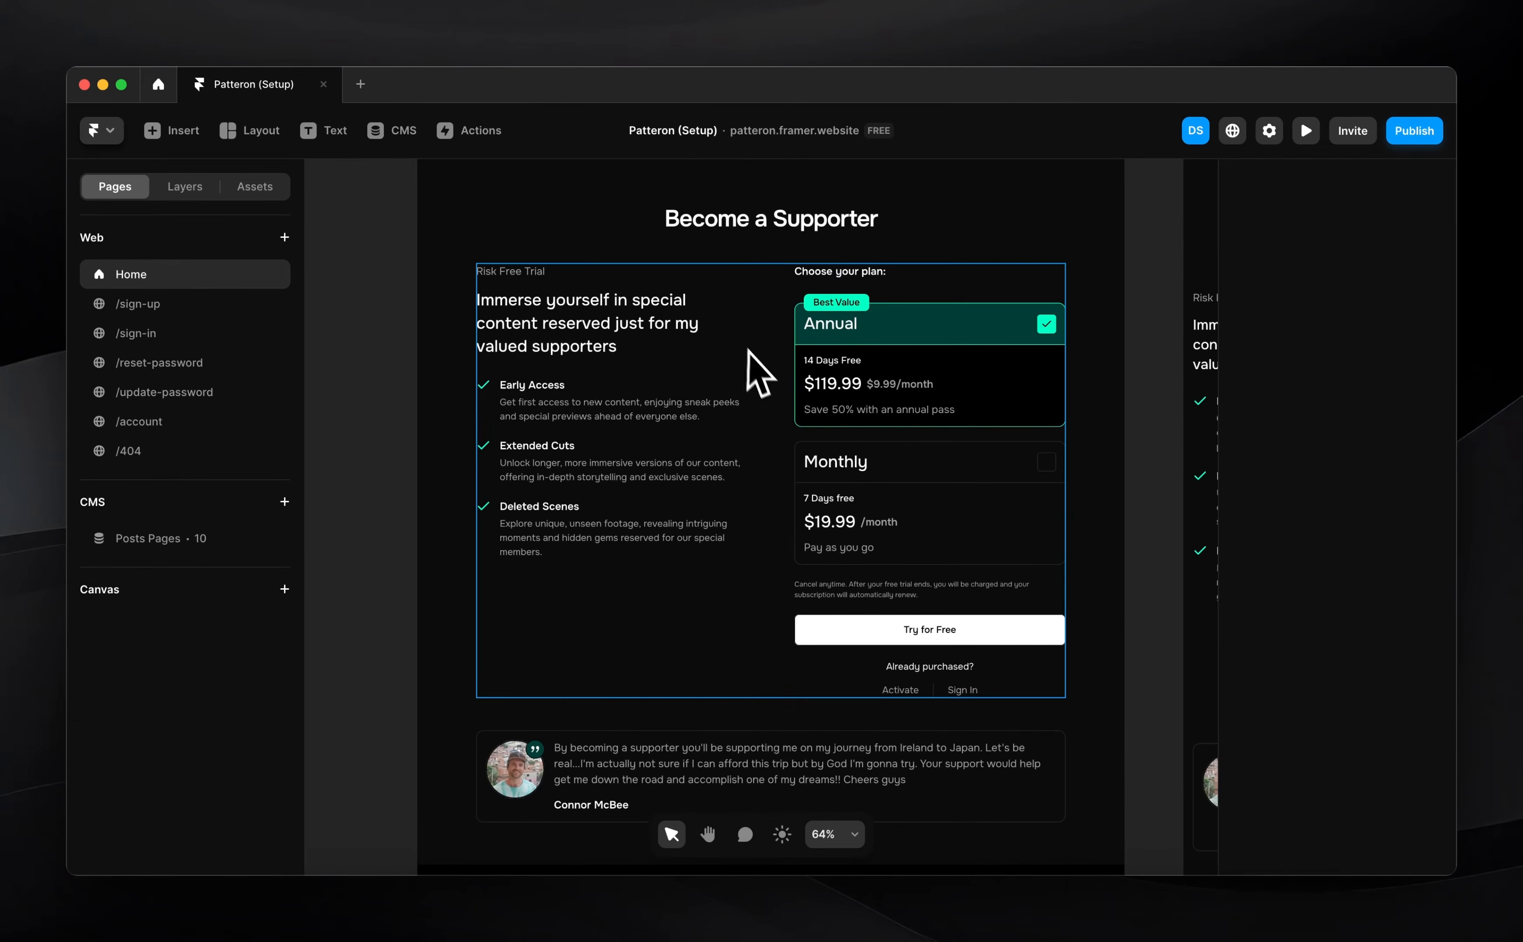
scroll(775, 357, up, 3)
scroll(779, 369, down, 8)
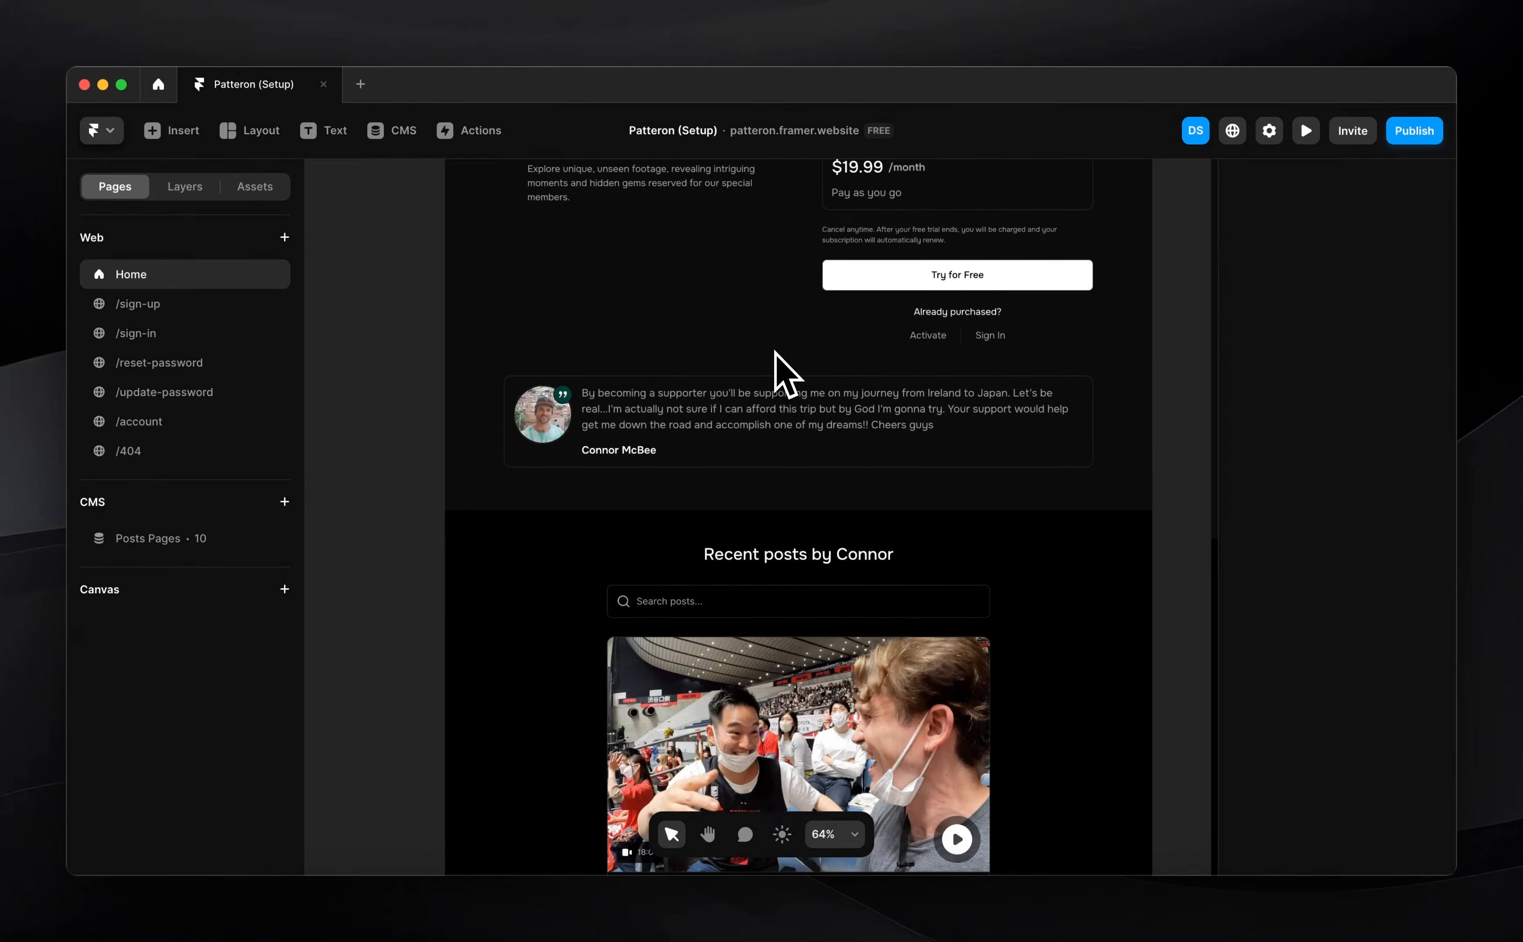
scroll(678, 541, down, 5)
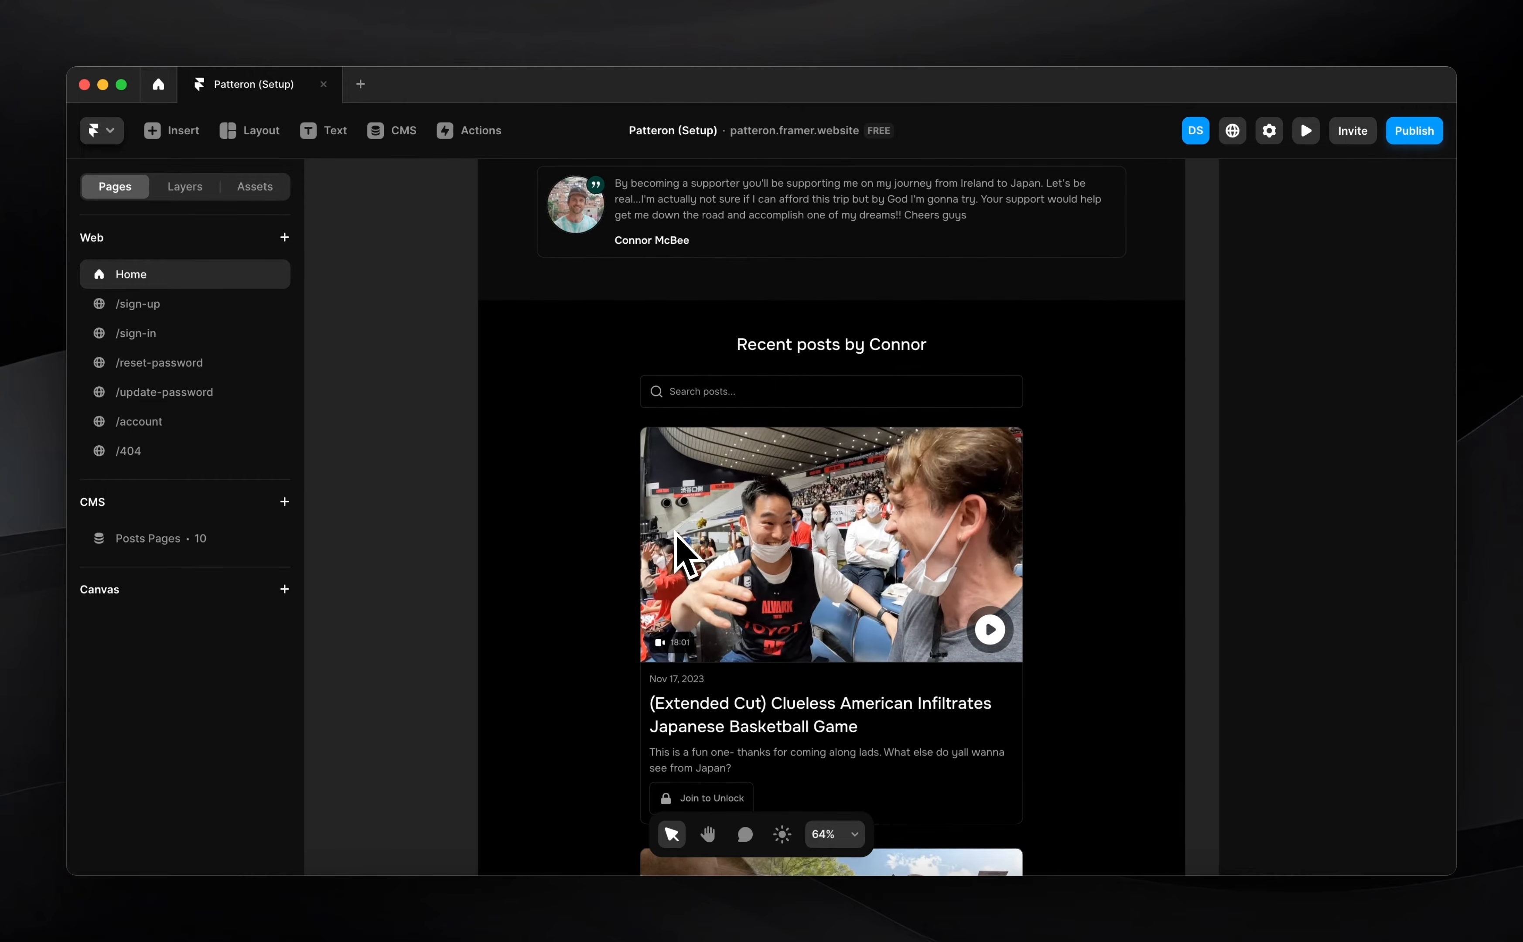
Select the Recent posts card to inspect its link, size and layout, then show the layer tree
click(649, 672)
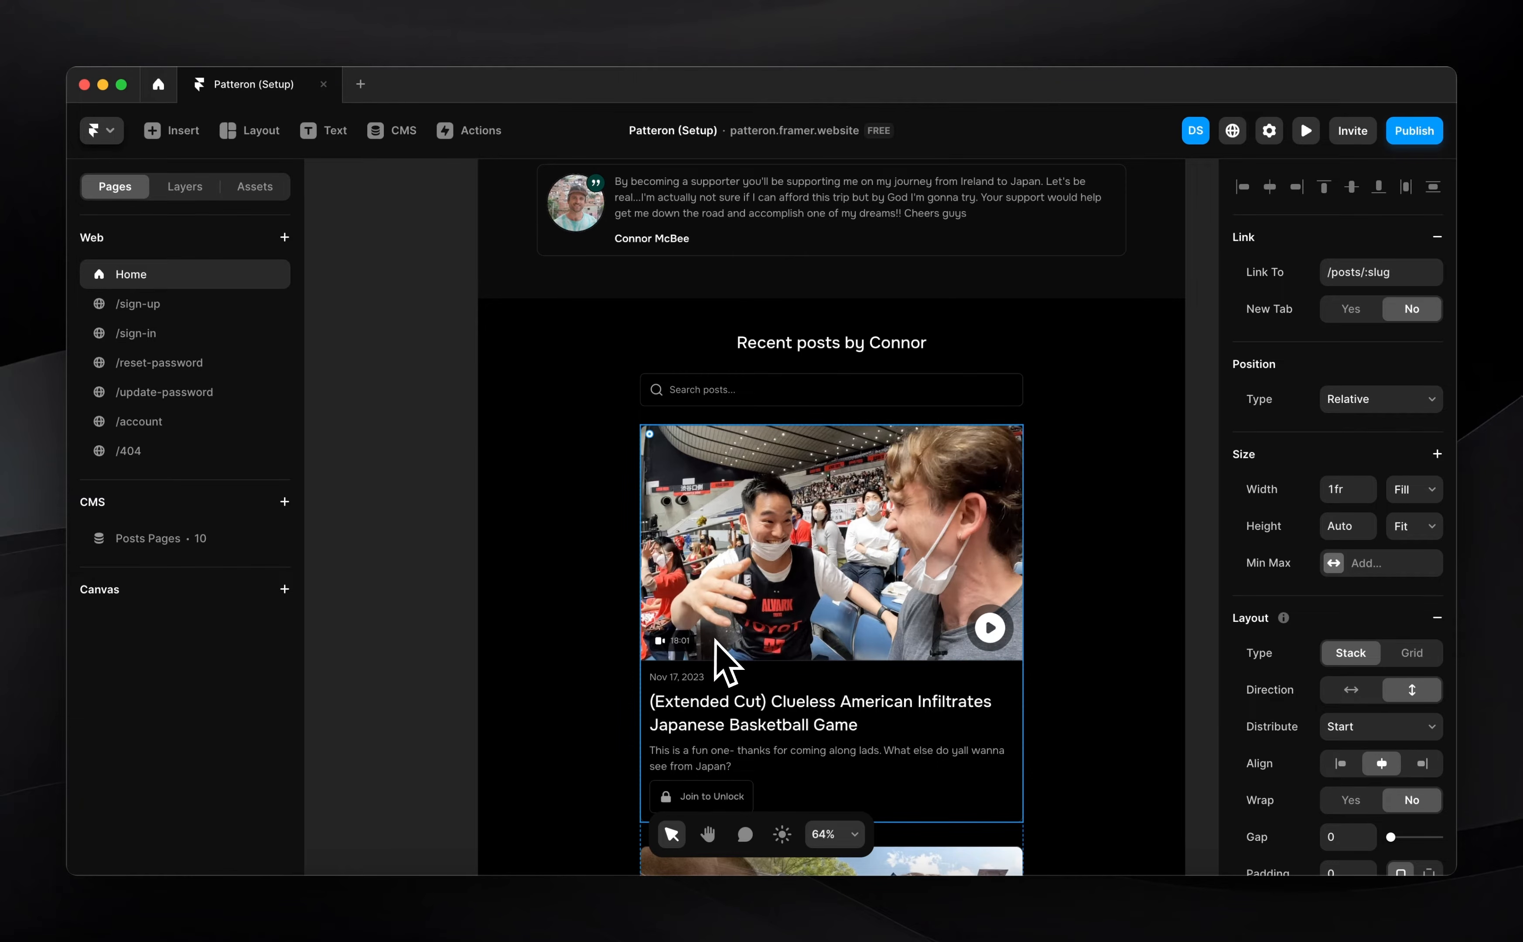
scroll(1014, 586, down, 2)
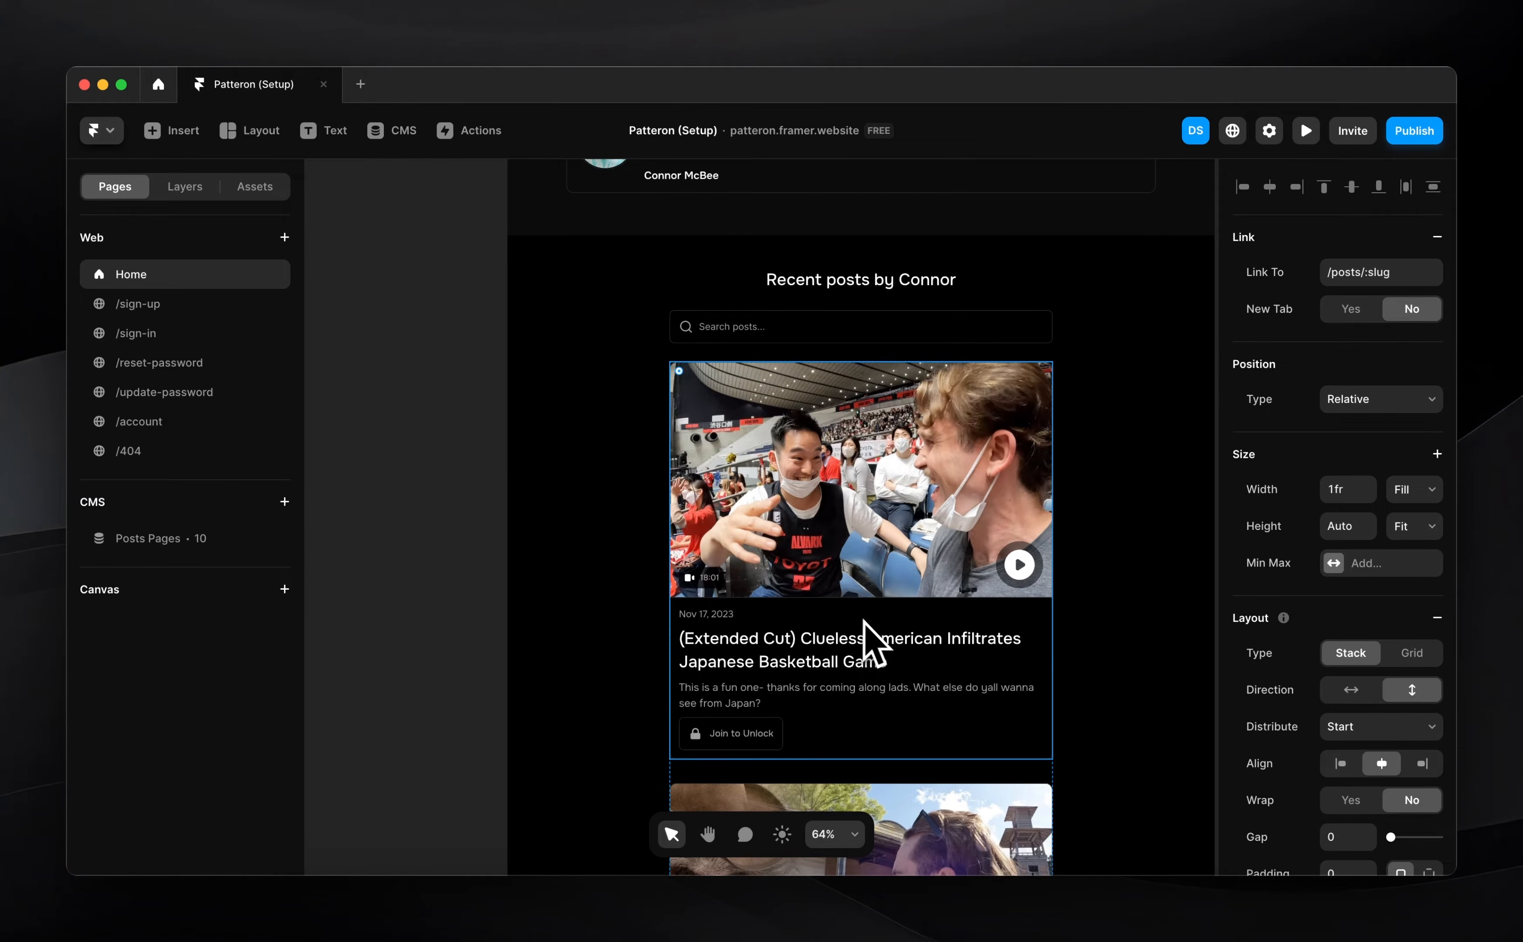
scroll(818, 642, up, 10)
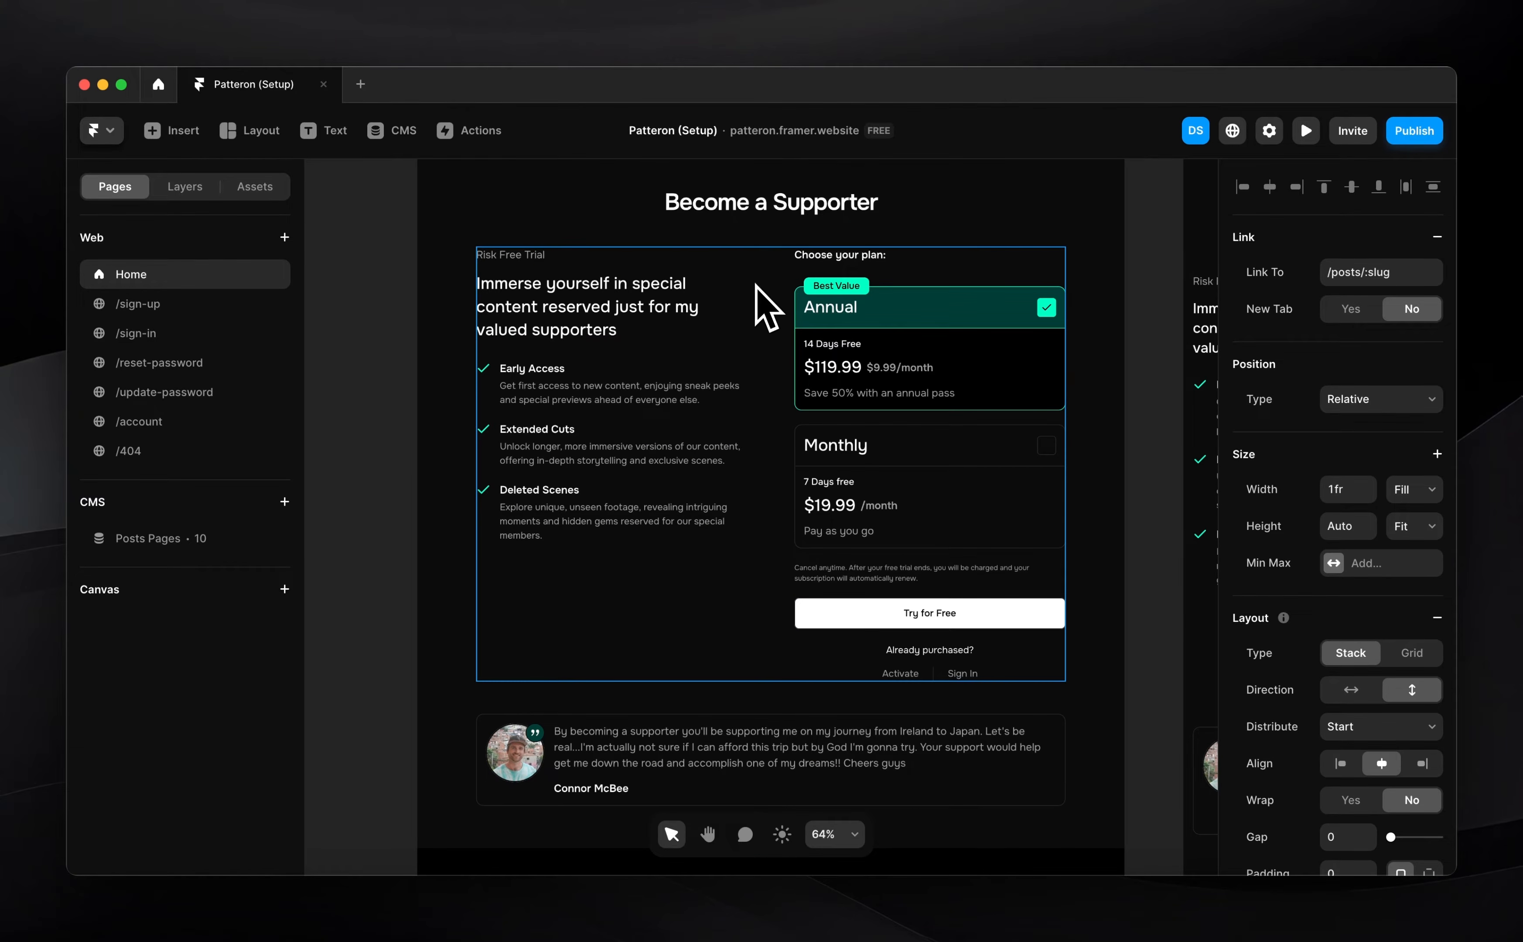
scroll(761, 345, down, 10)
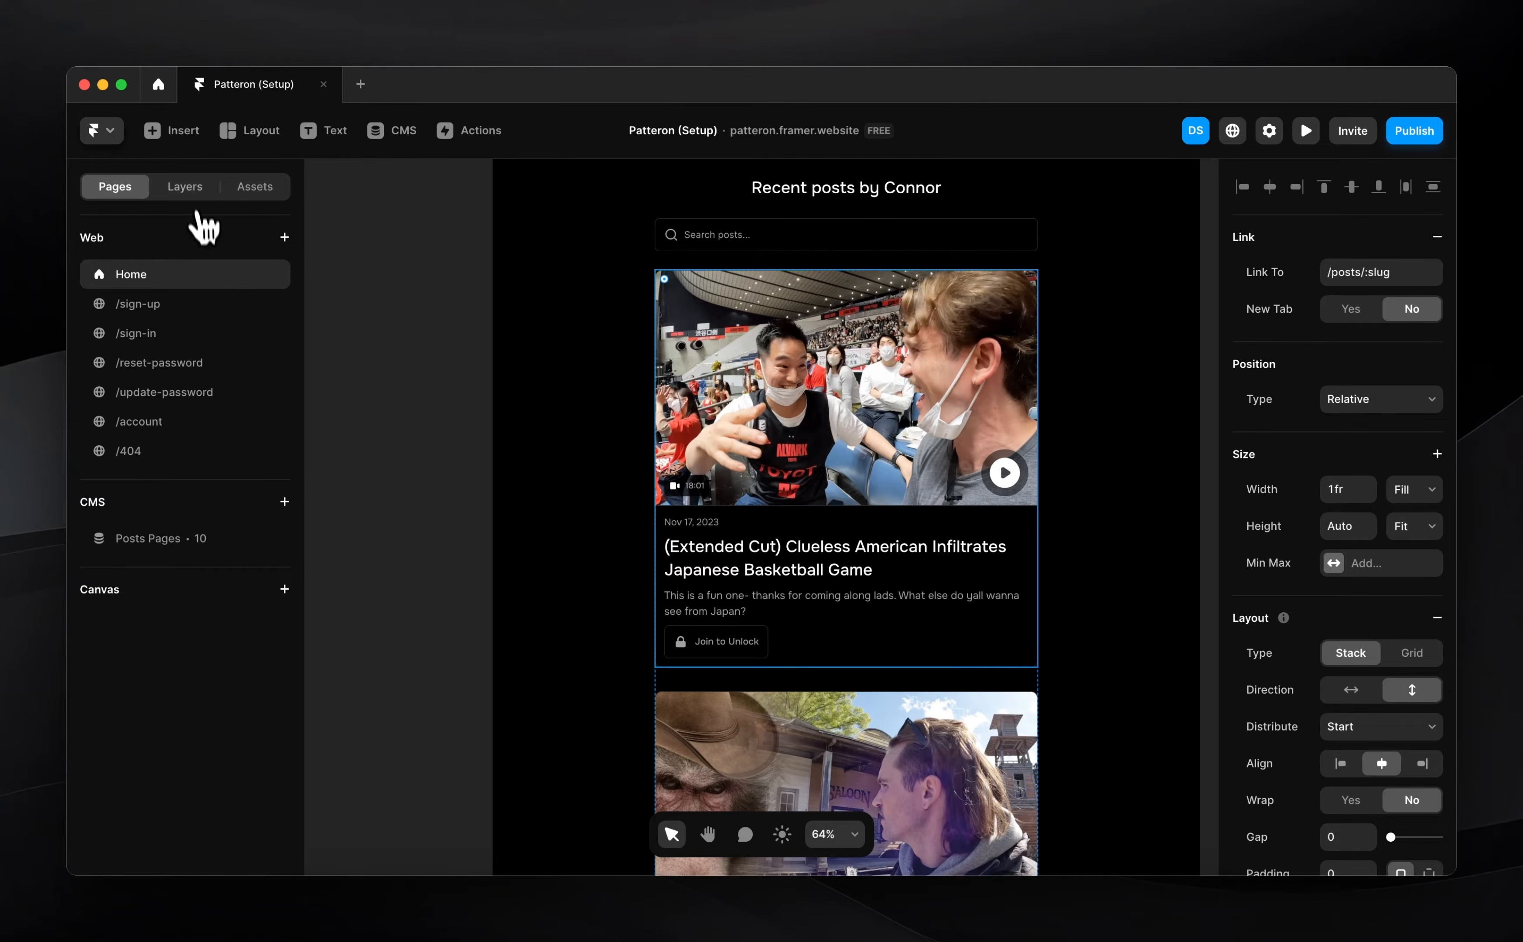
click(185, 186)
Turn the post card into the CMS / Post Card component and add a variant named Locked
key(super+alt+k)
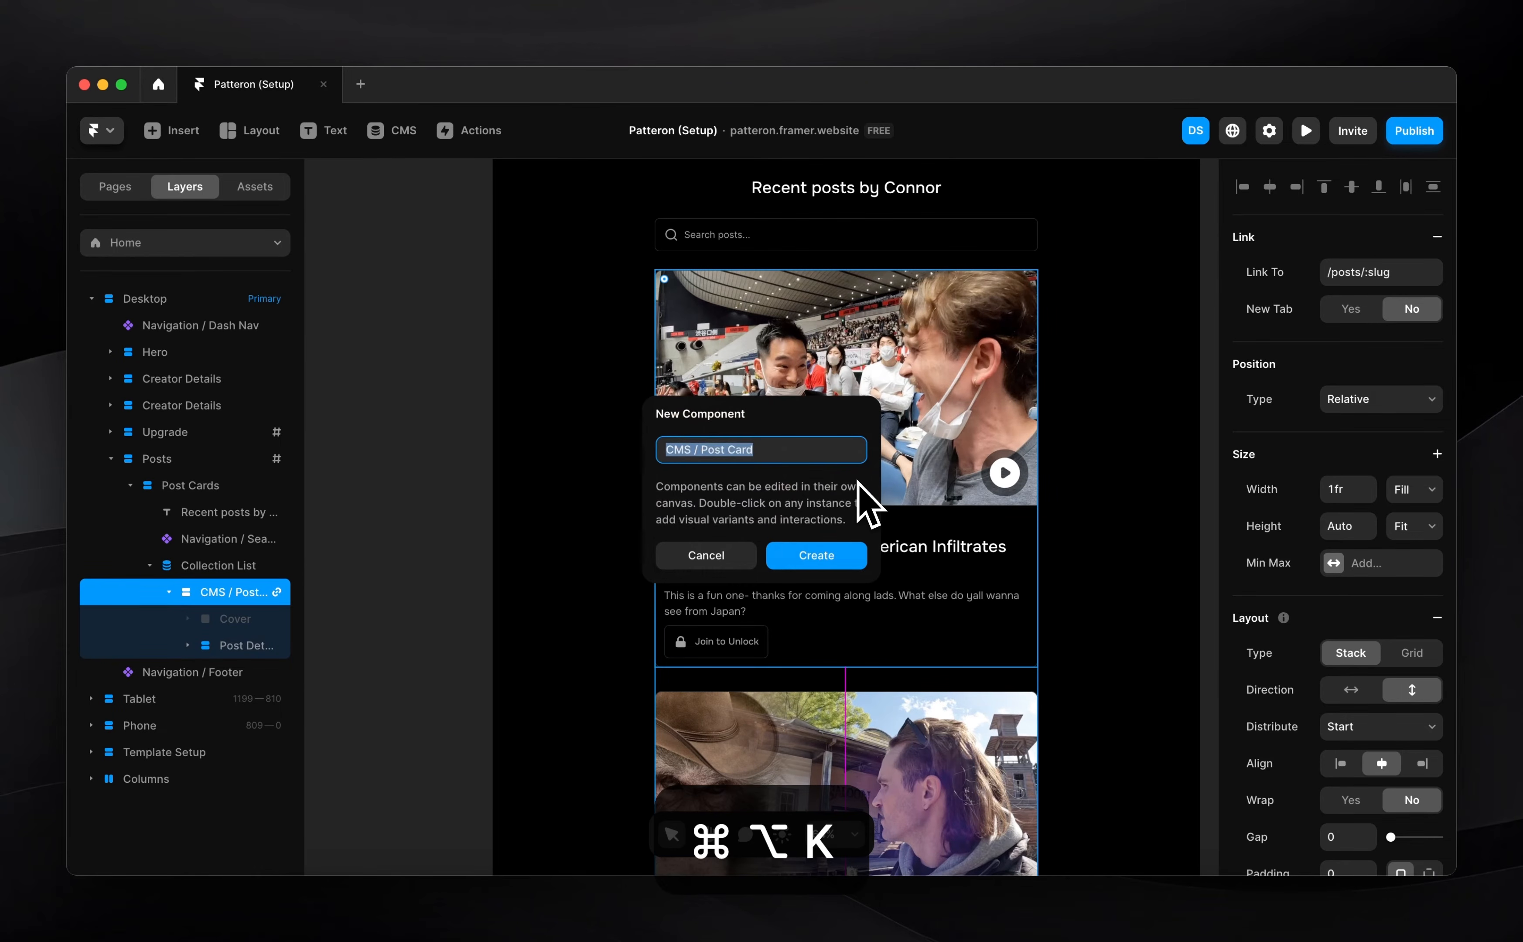
key(Return)
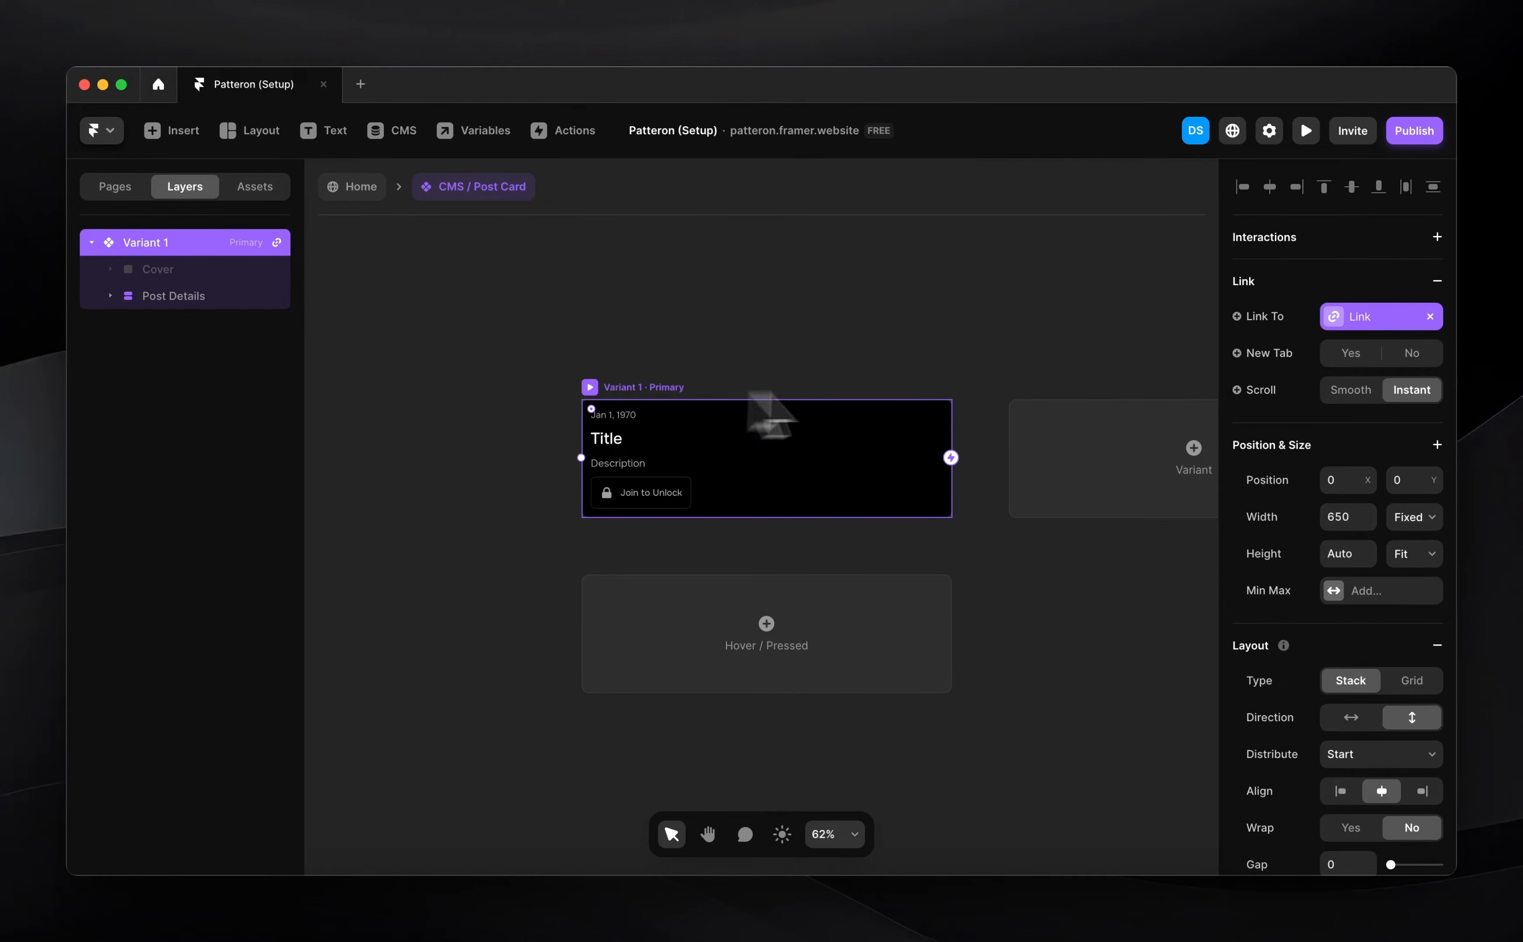
click(1088, 445)
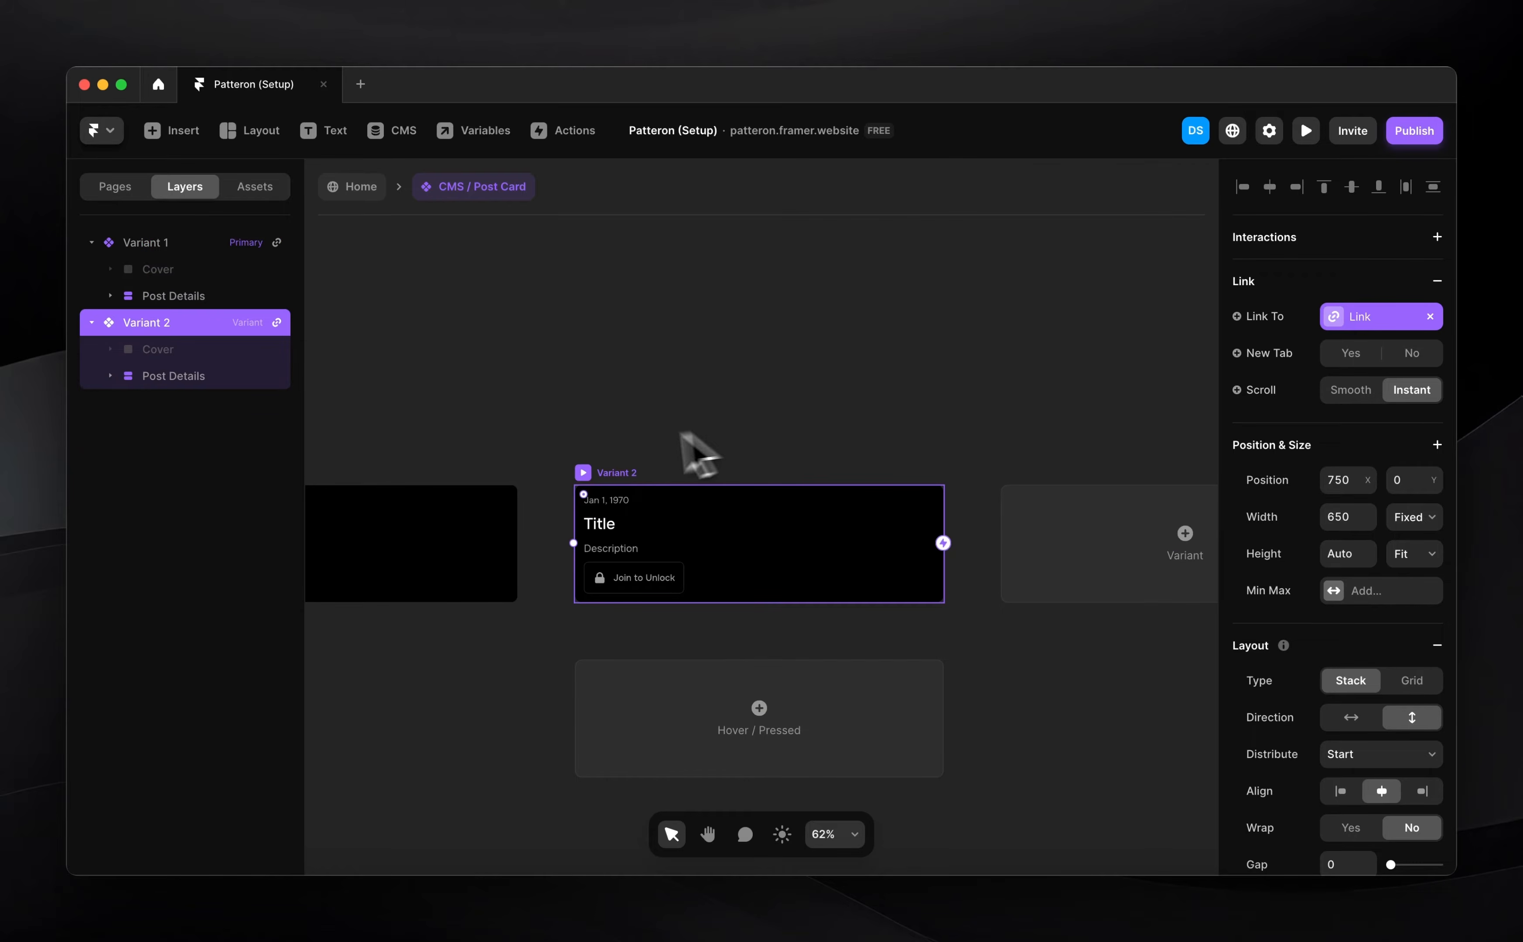
key(super+r)
text(Locked)
key(Return)
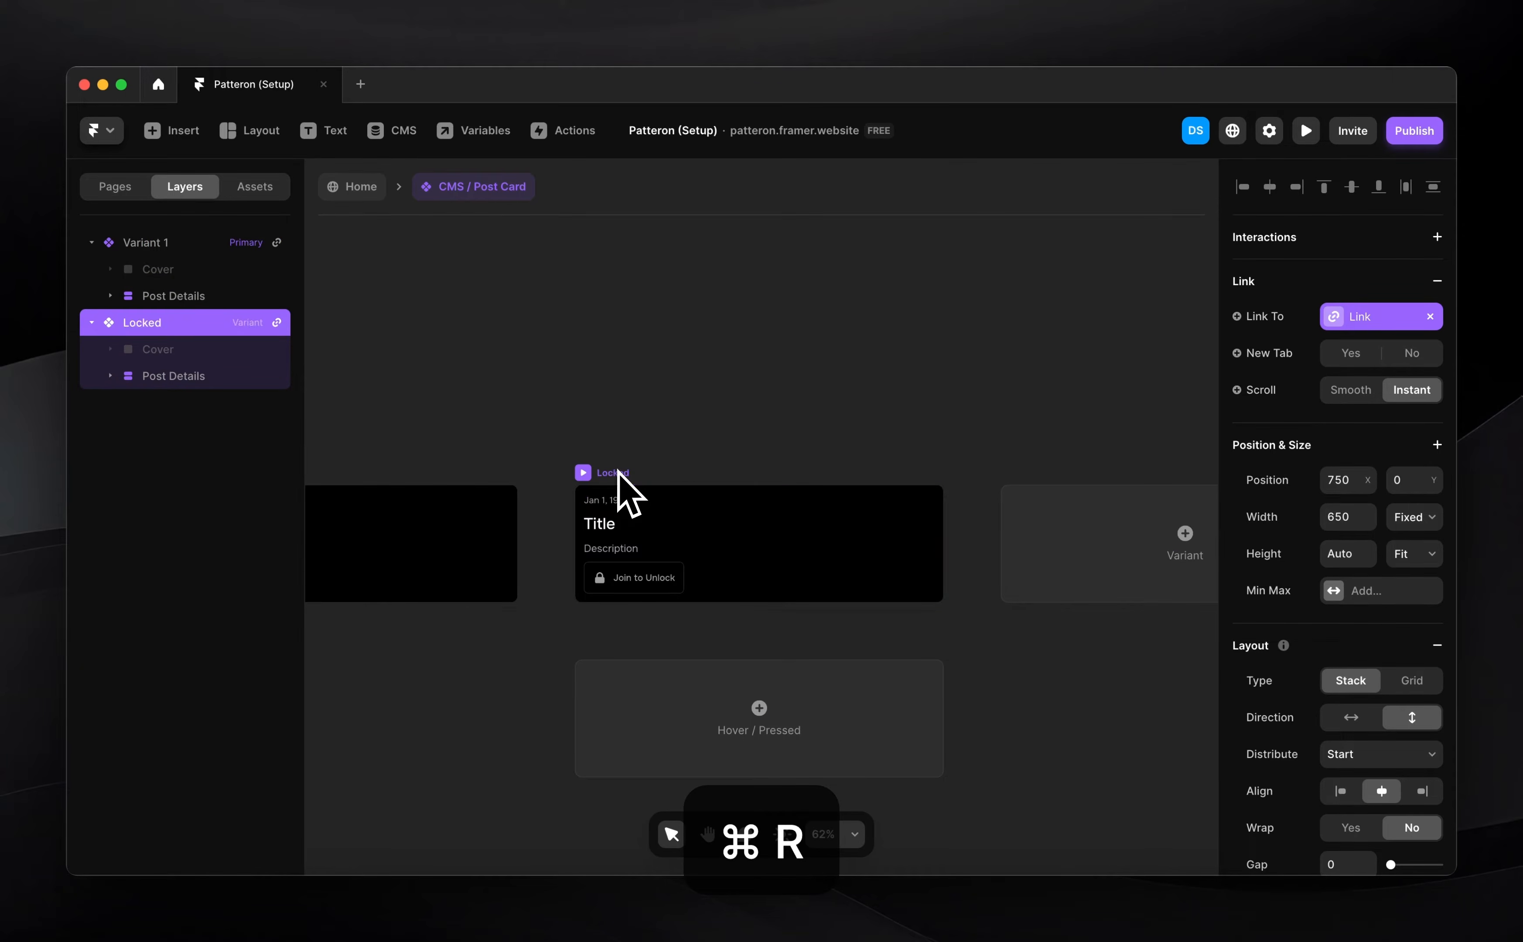
scroll(650, 575, left, 5)
Hide the Join to Unlock button (Visible: No) on Variant 1
click(456, 583)
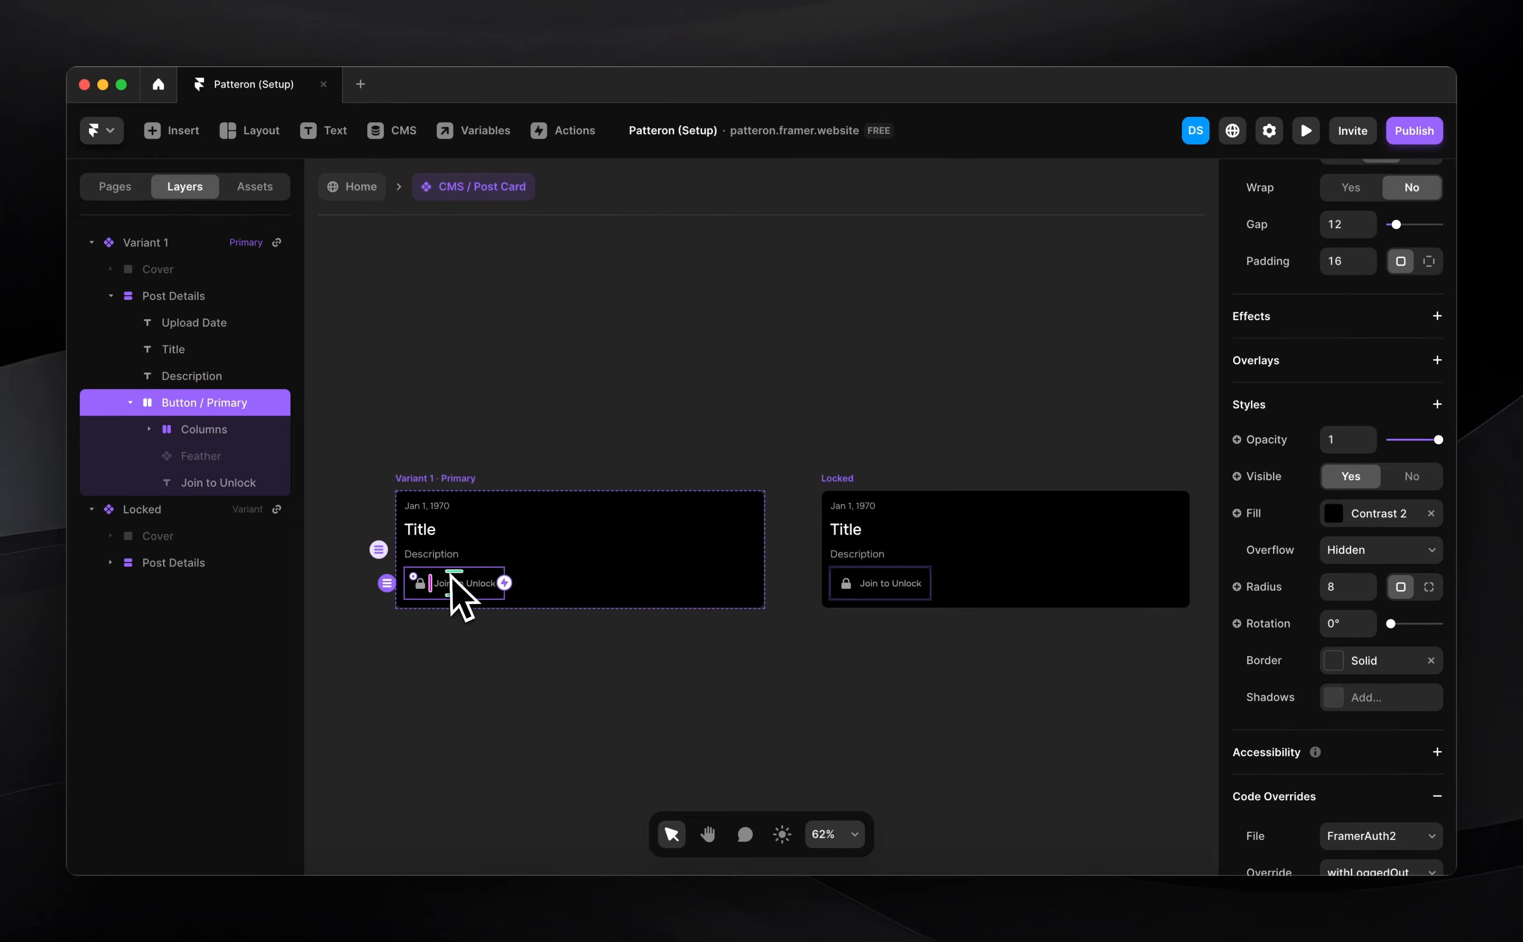
scroll(1313, 675, down, 2)
scroll(1375, 626, up, 2)
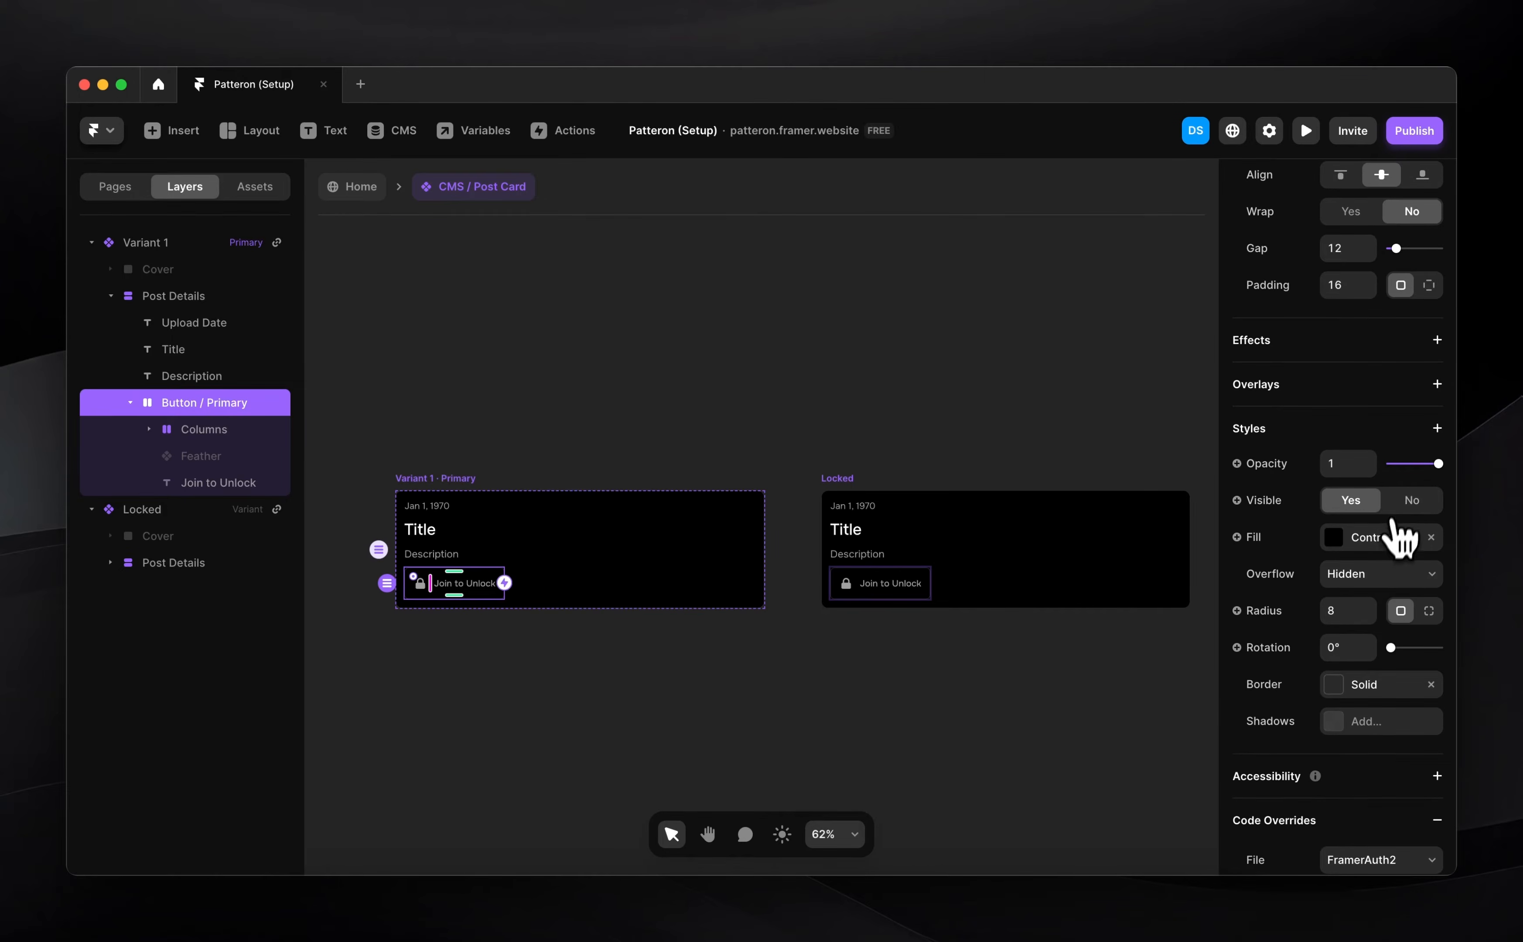
click(1411, 490)
Show the Join to Unlock button (Visible: Yes) on the Locked variant
click(914, 563)
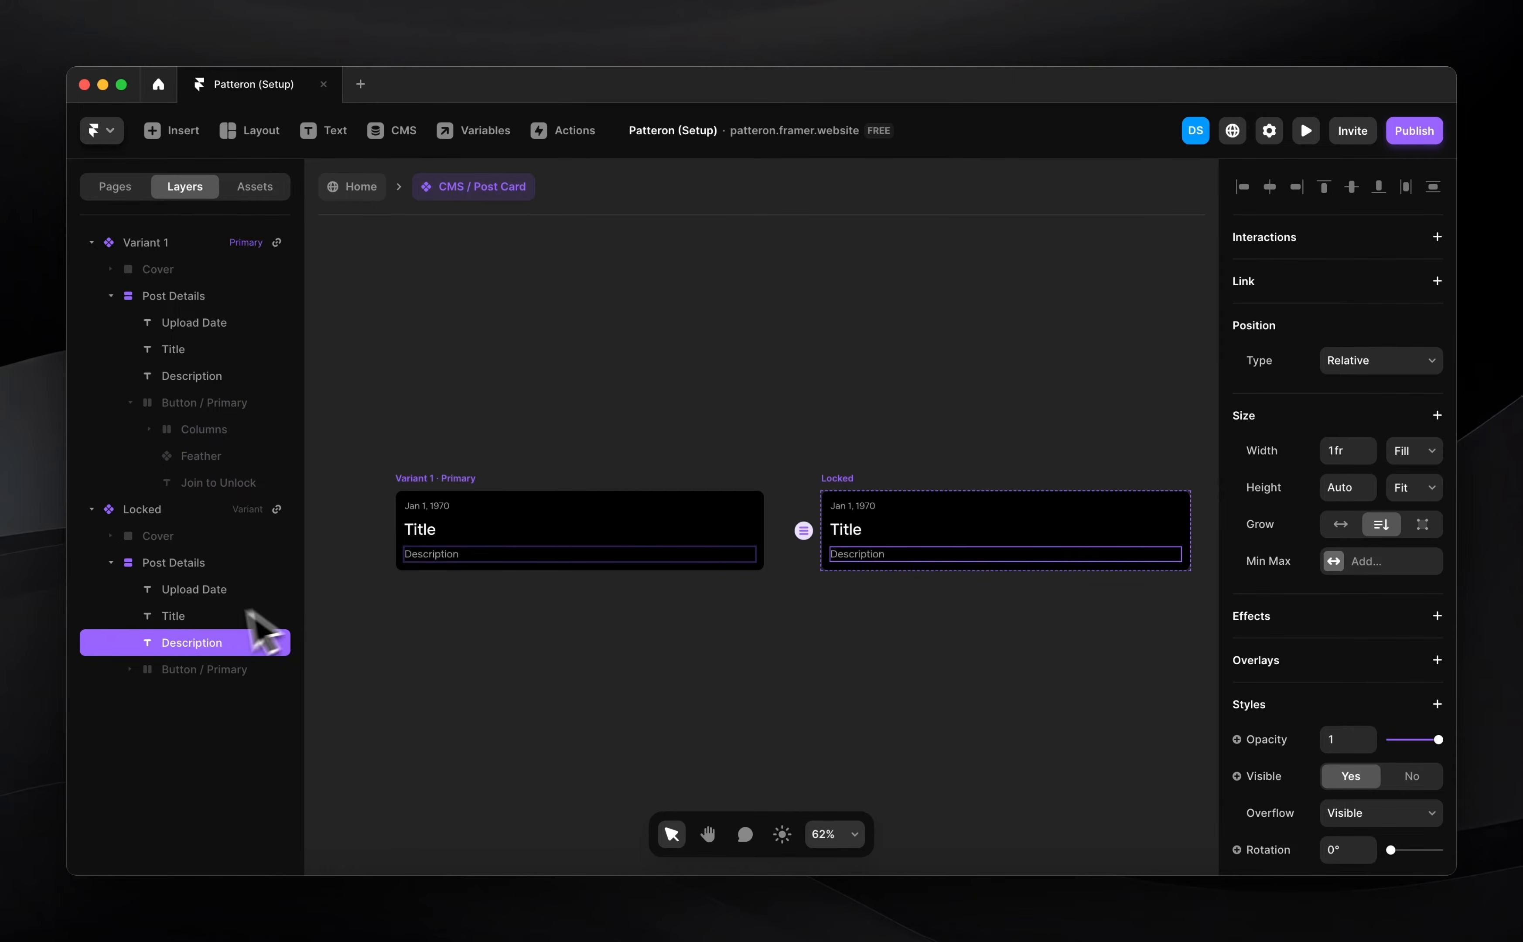
click(193, 669)
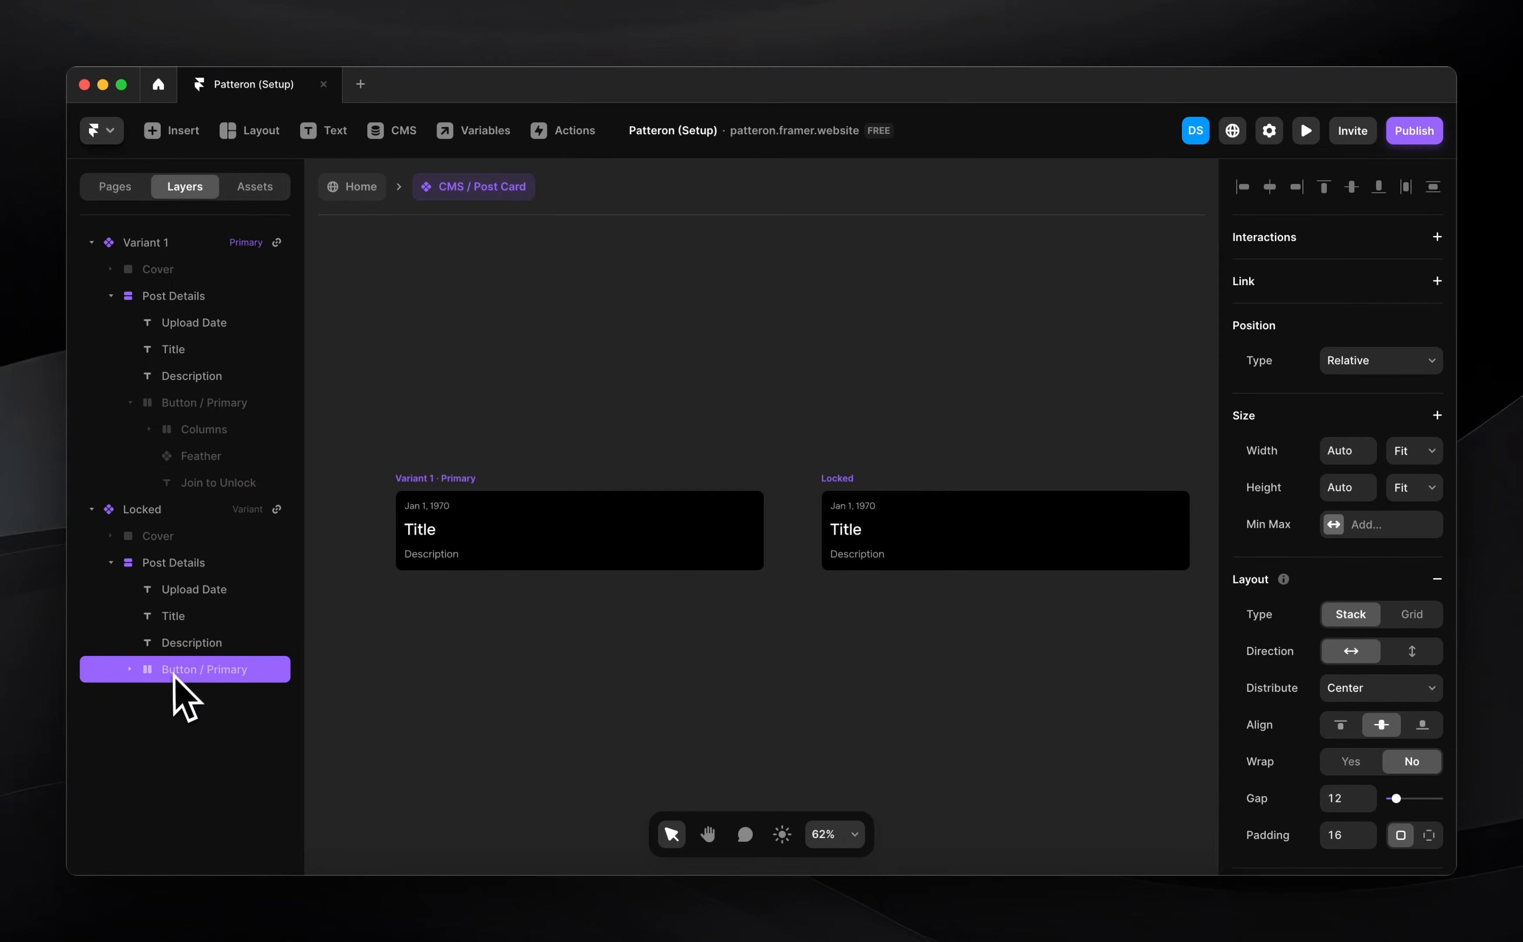
scroll(1369, 732, down, 5)
click(1350, 755)
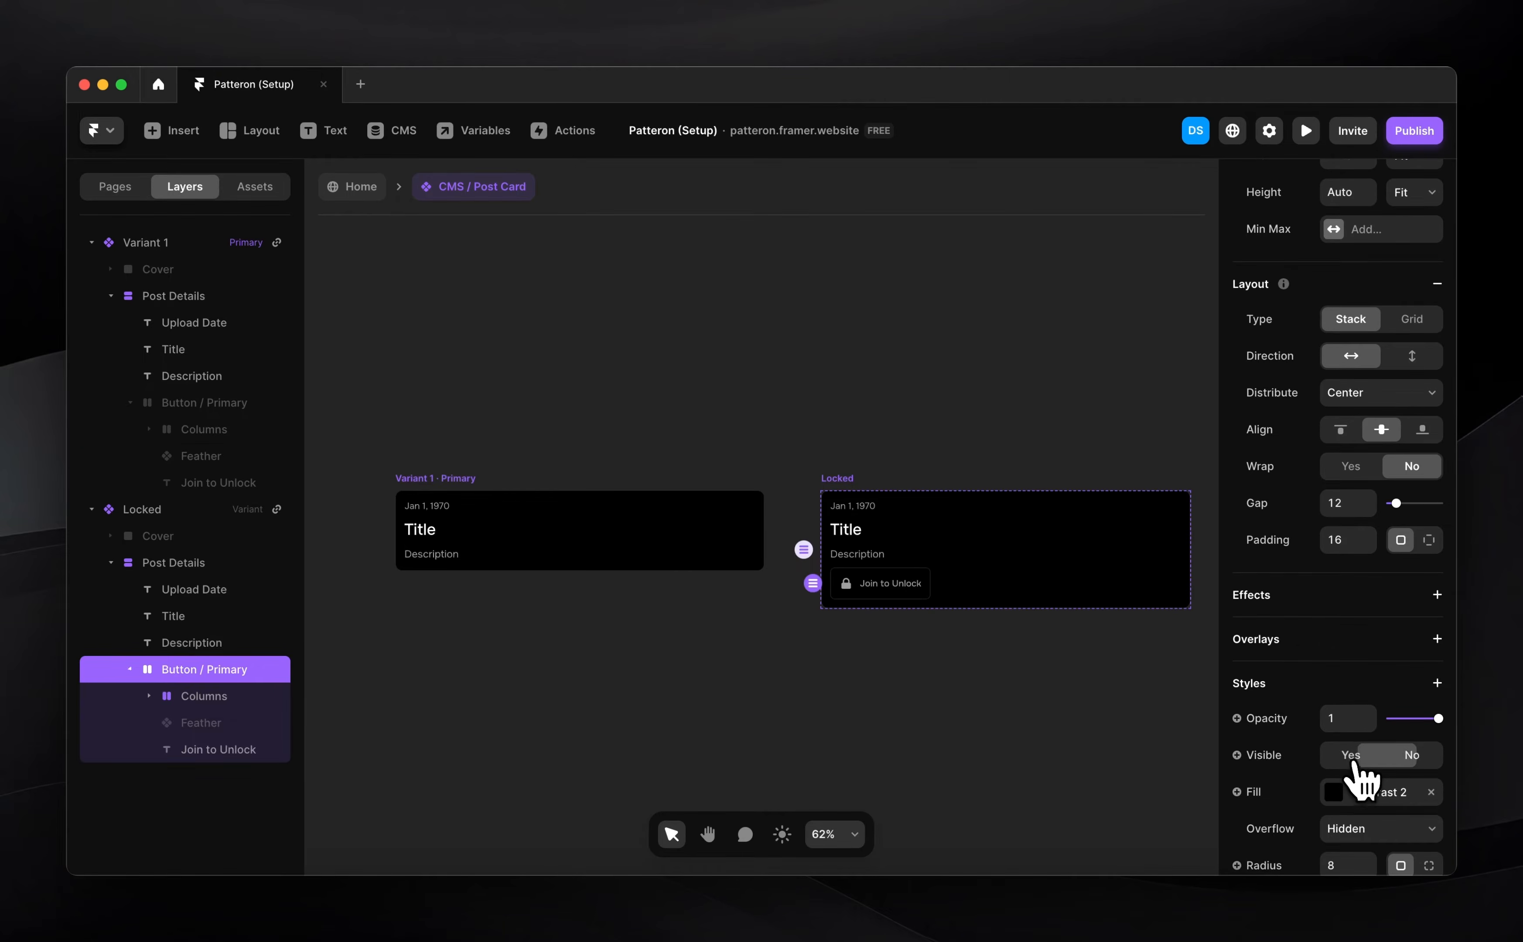
click(878, 623)
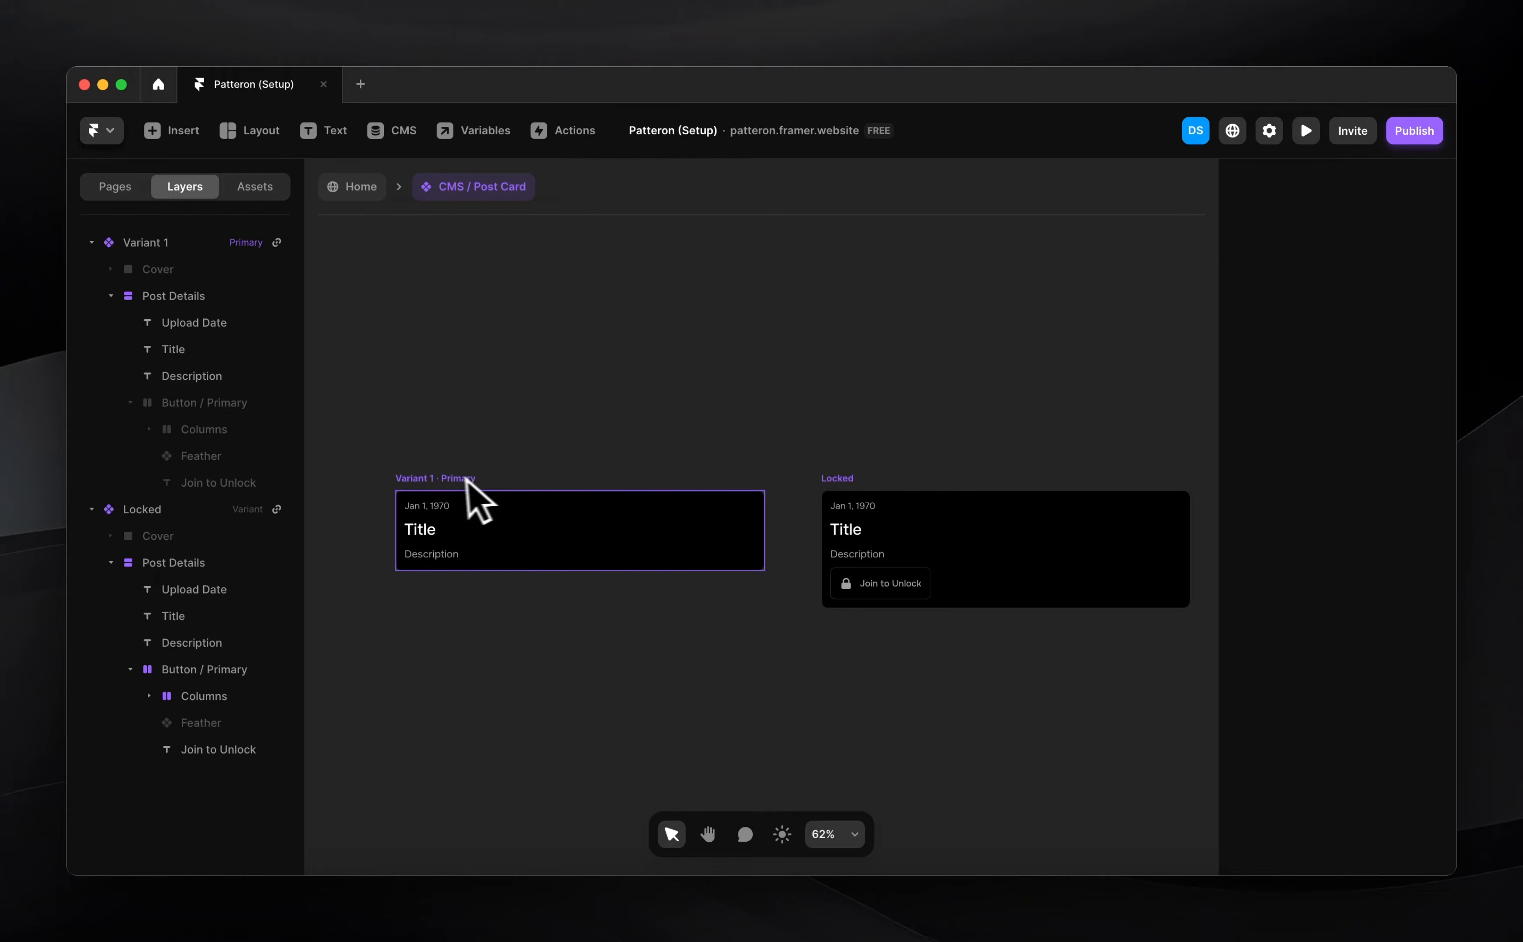
Rename the post card's Link variable to Default
click(451, 477)
scroll(1014, 452, left, 5)
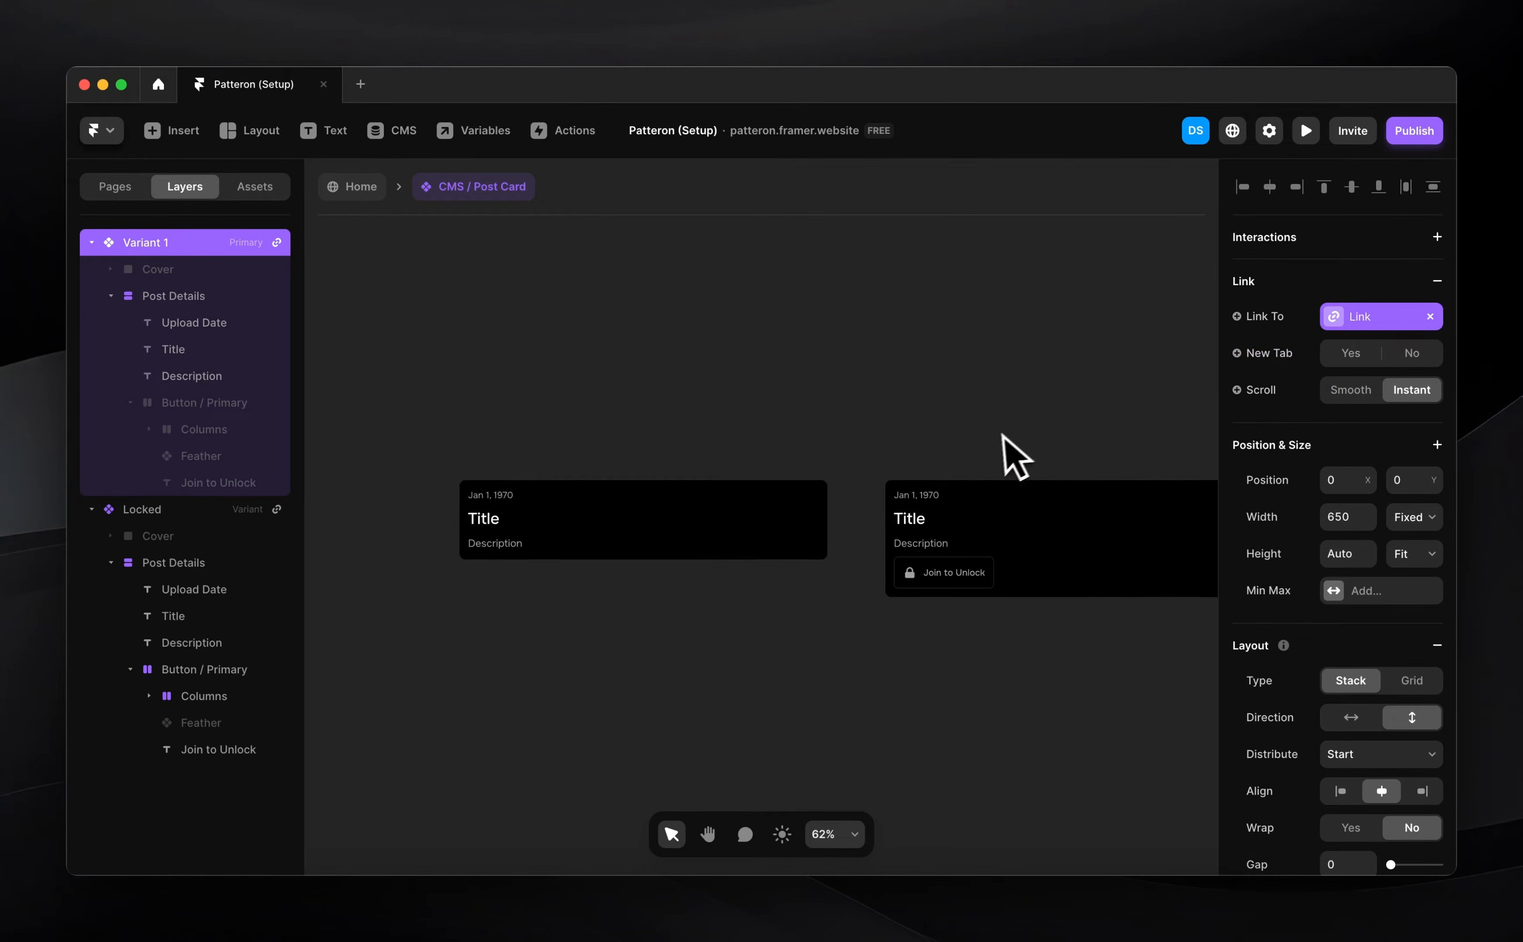
scroll(819, 493, up, 3)
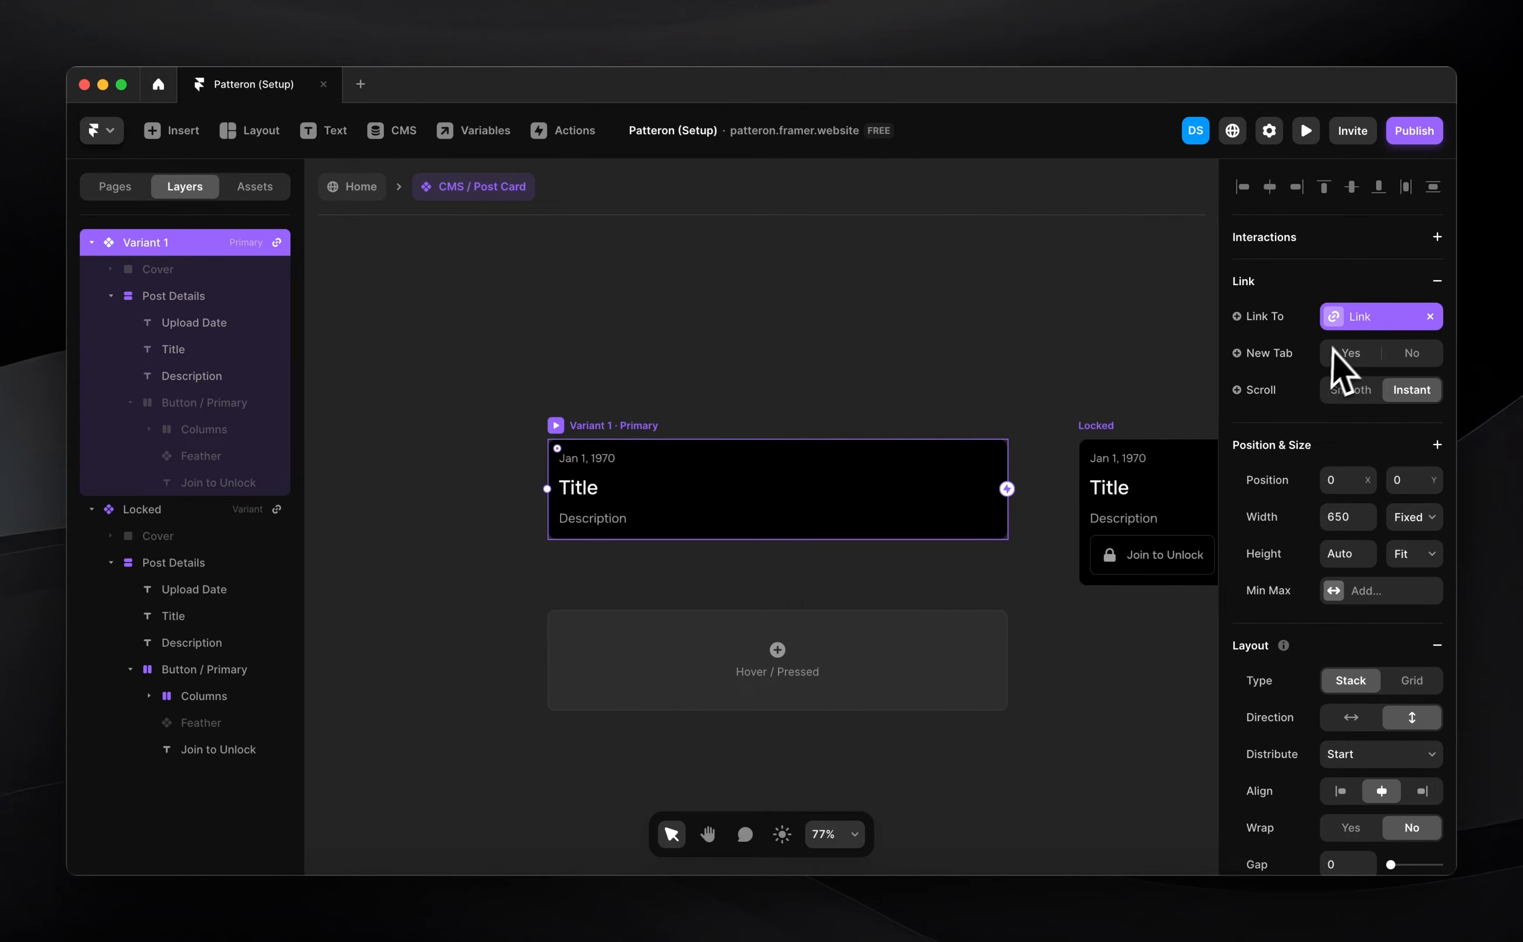
click(1359, 320)
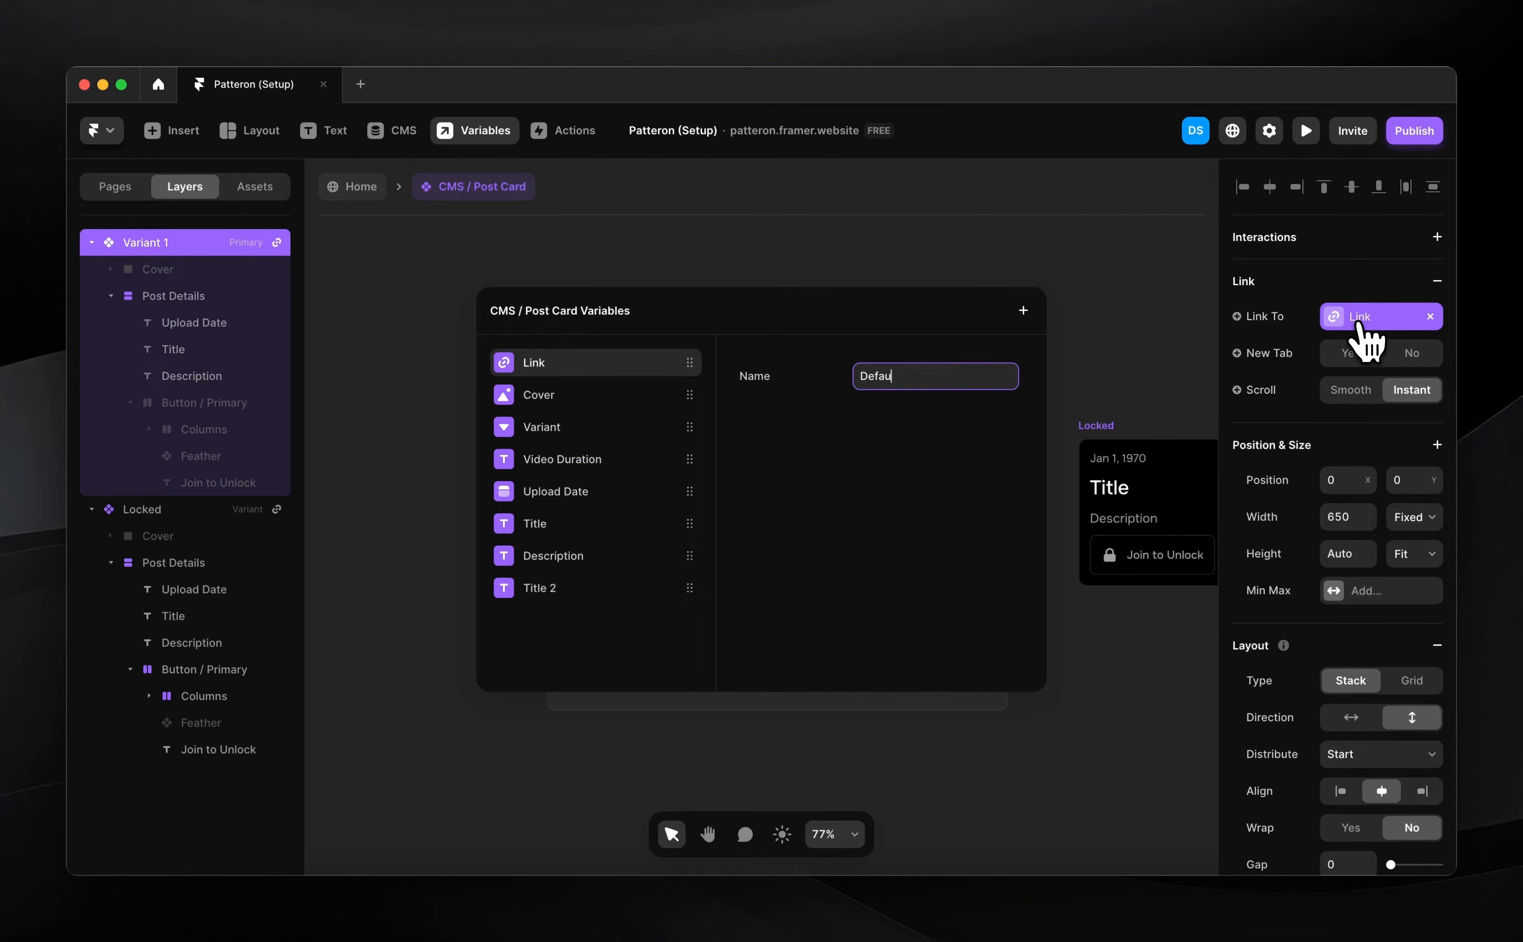
Create a new link variable named Locked for the Locked variant, ordered below Default
click(1089, 383)
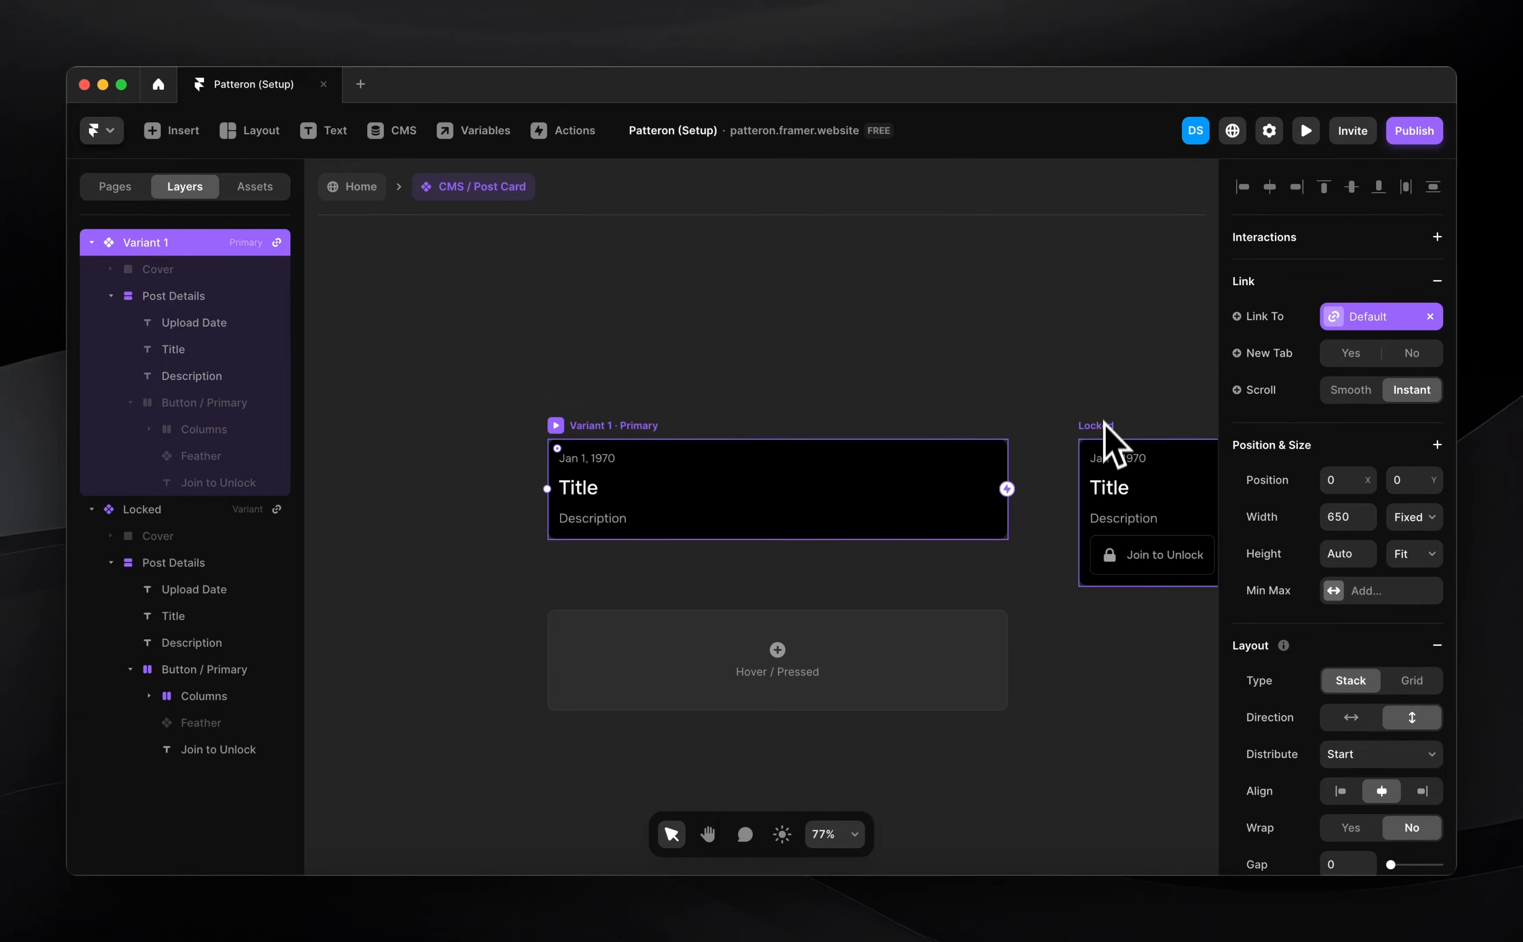
click(1109, 437)
click(1266, 318)
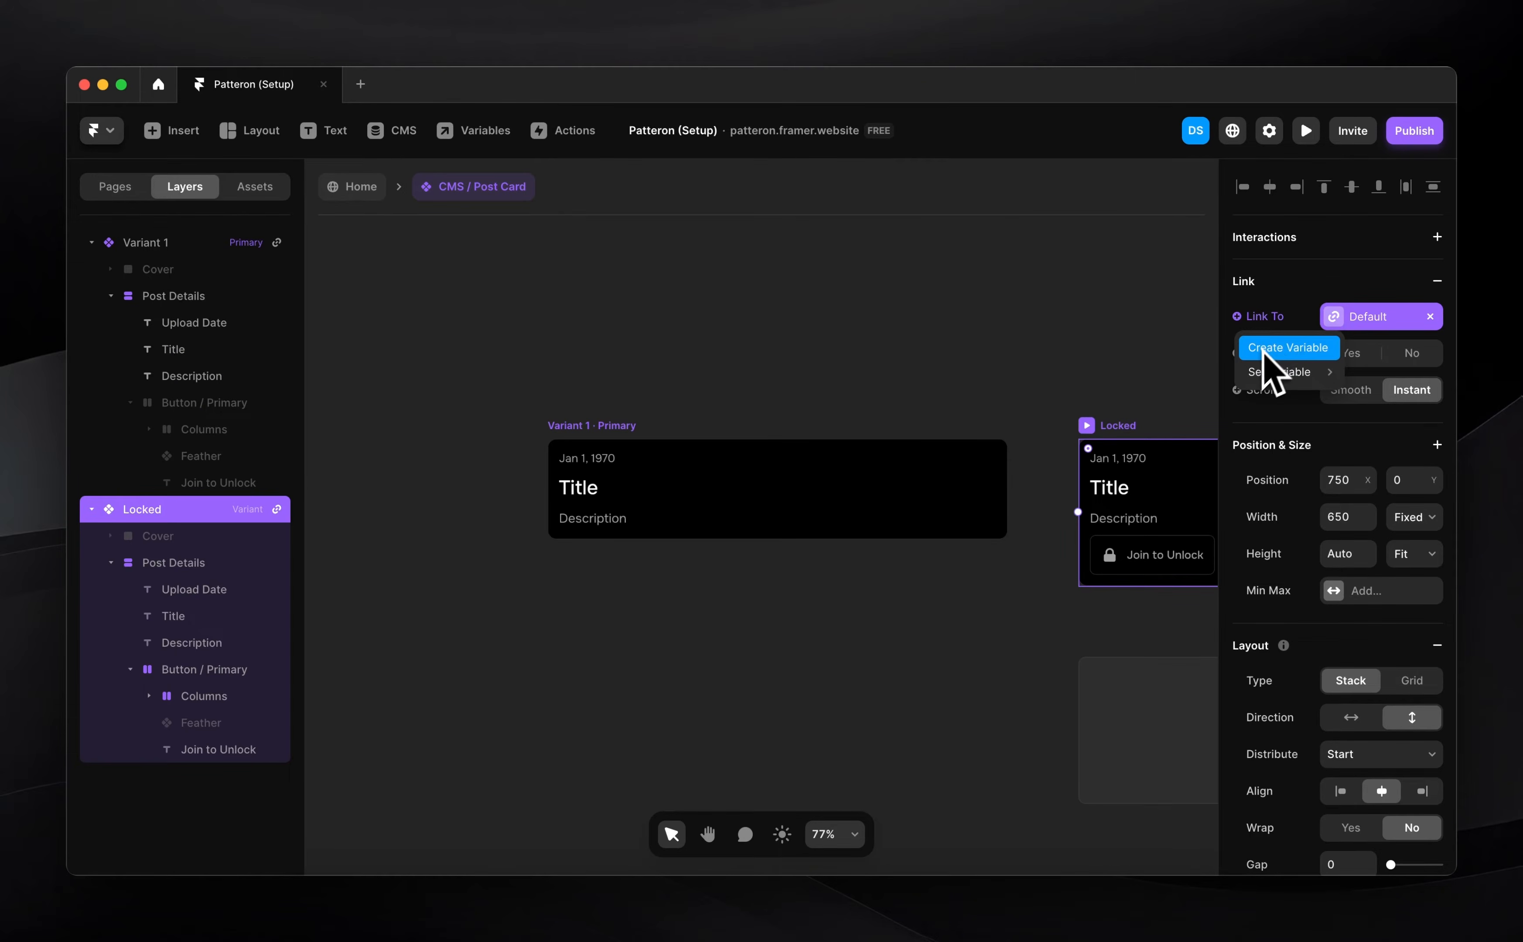
click(1254, 349)
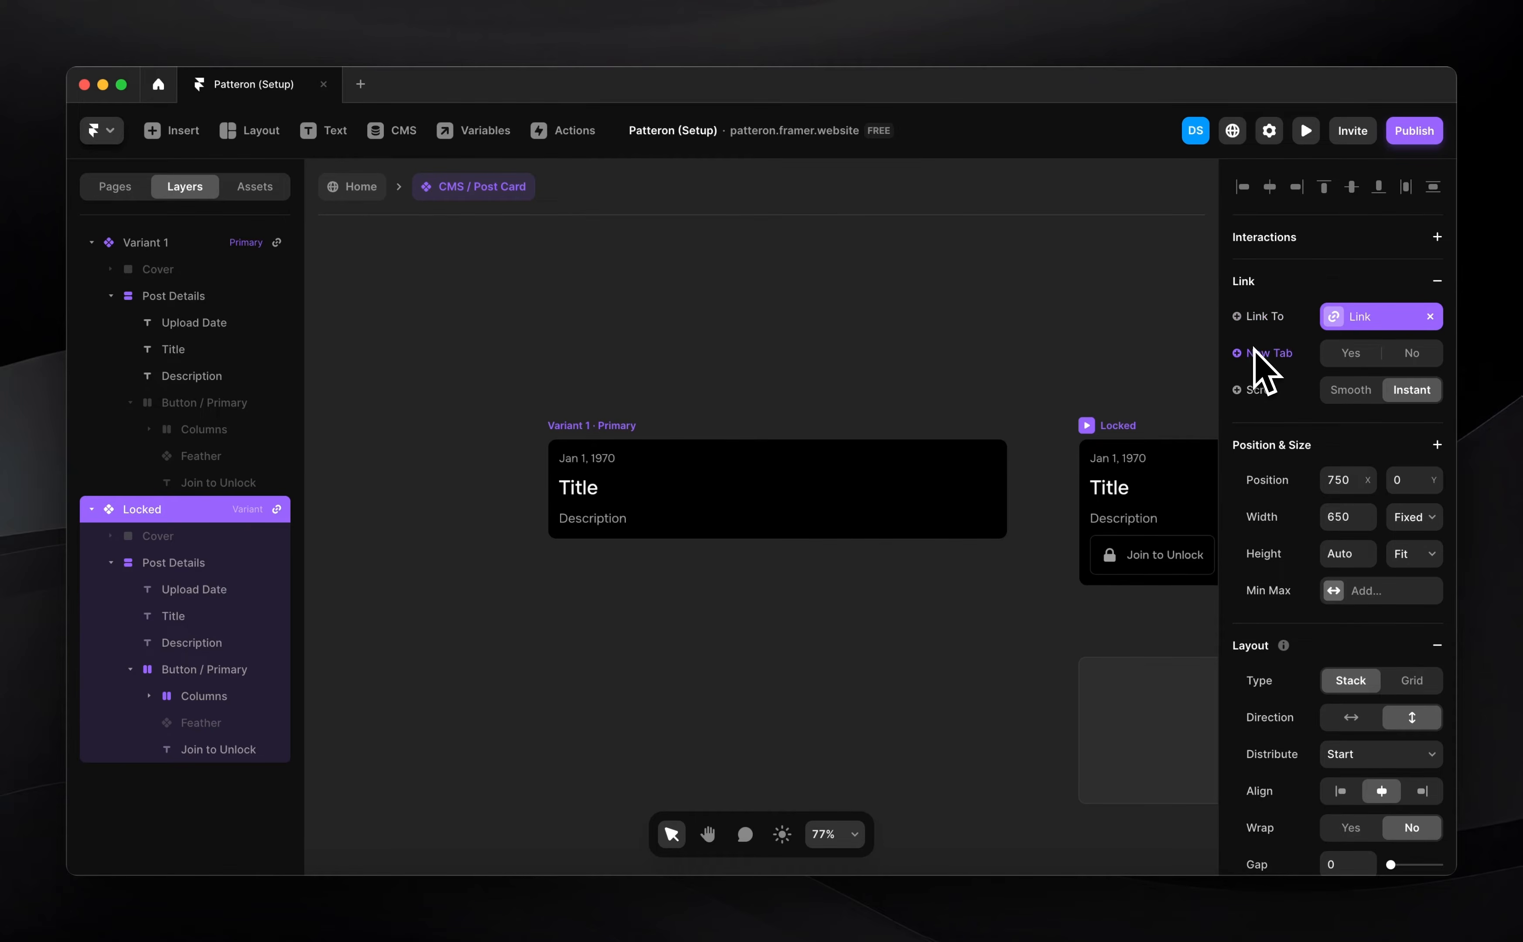
click(1406, 319)
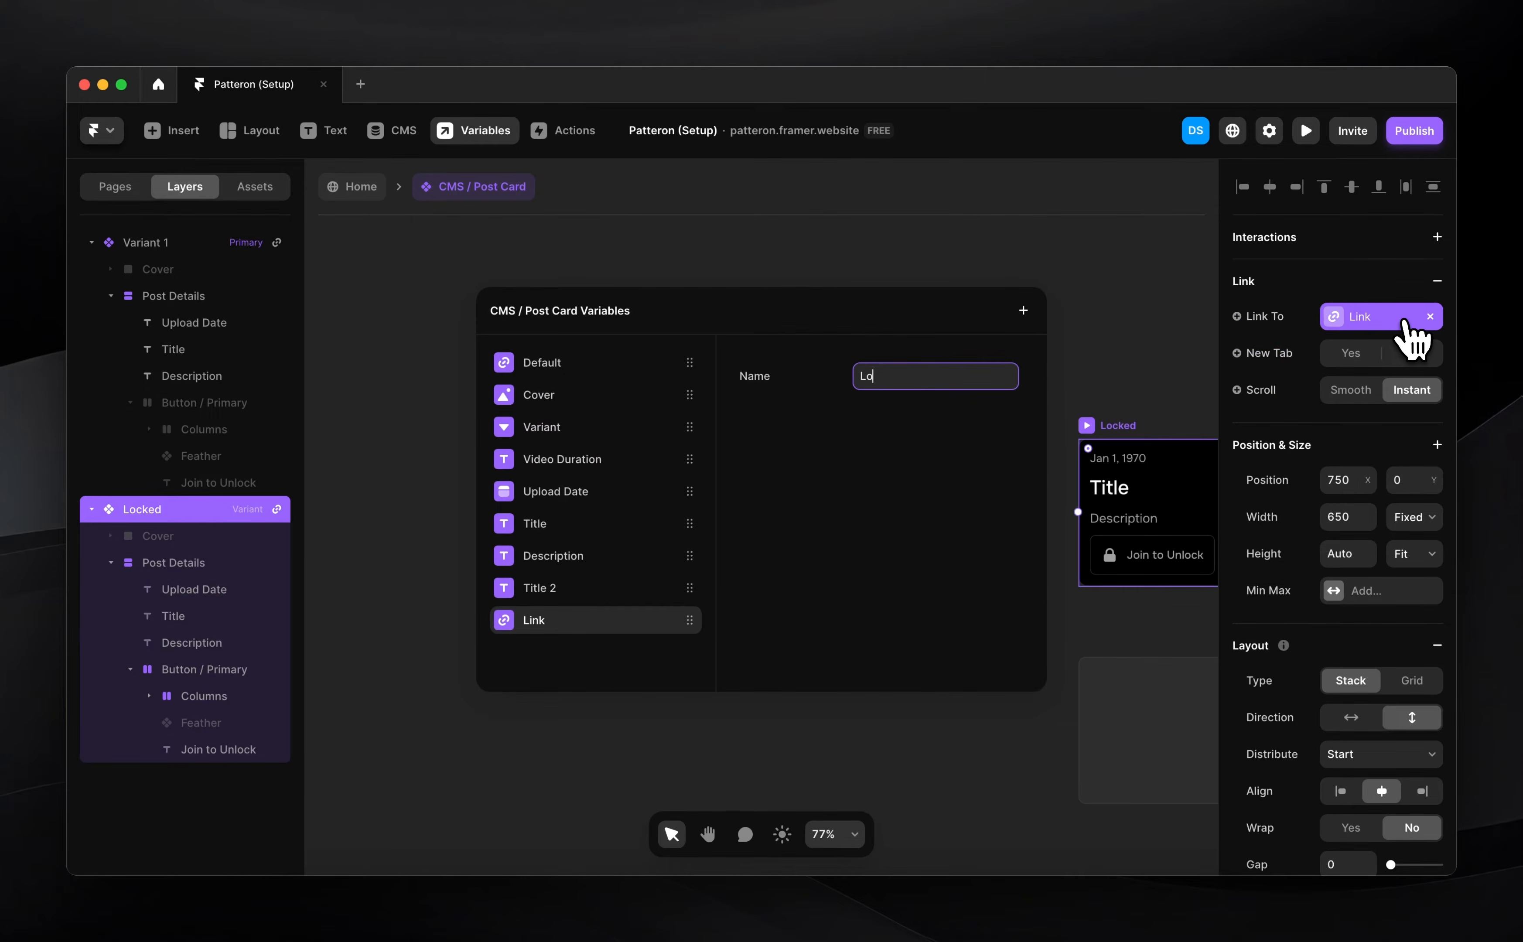
drag(576, 621, 551, 374)
click(455, 416)
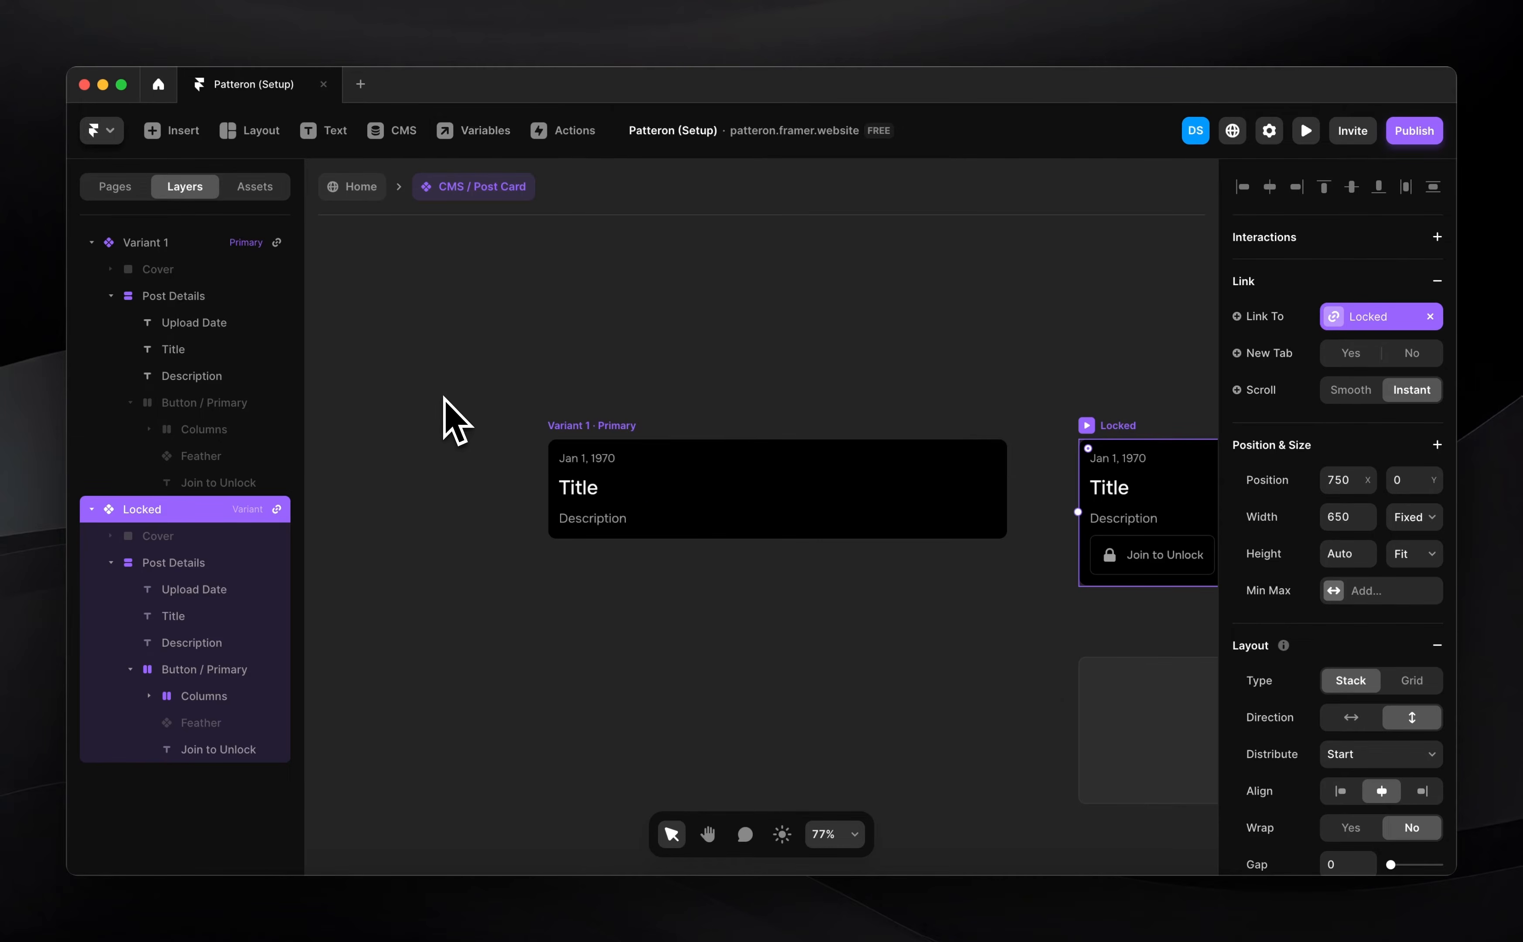
Review the Variant 1 and Locked cards' link settings, then go back to the Home page
click(609, 441)
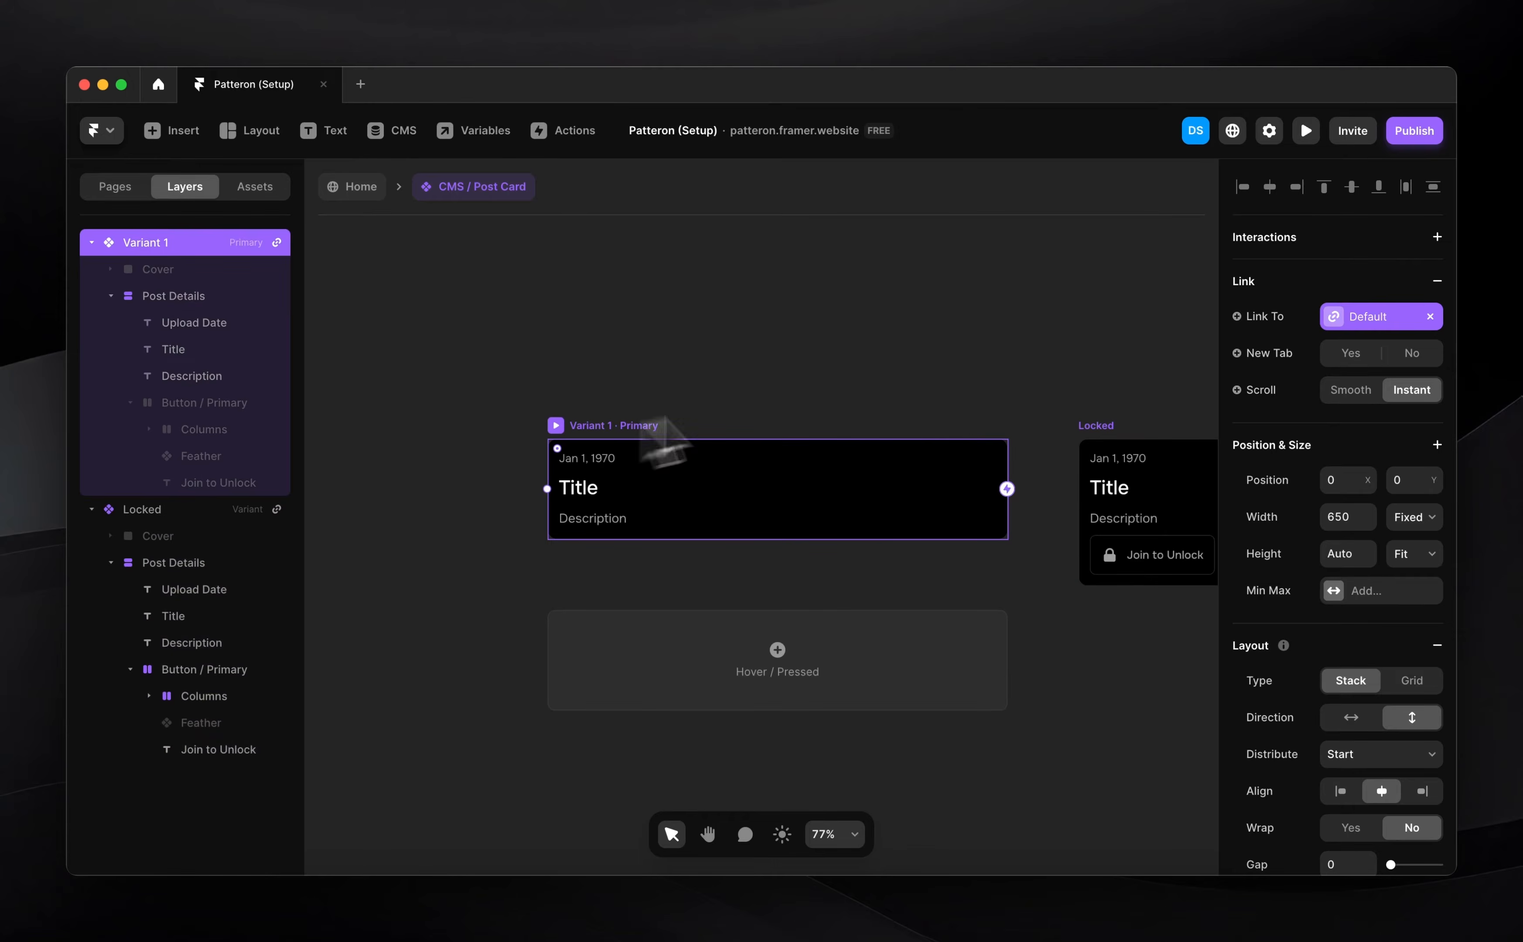
click(1097, 425)
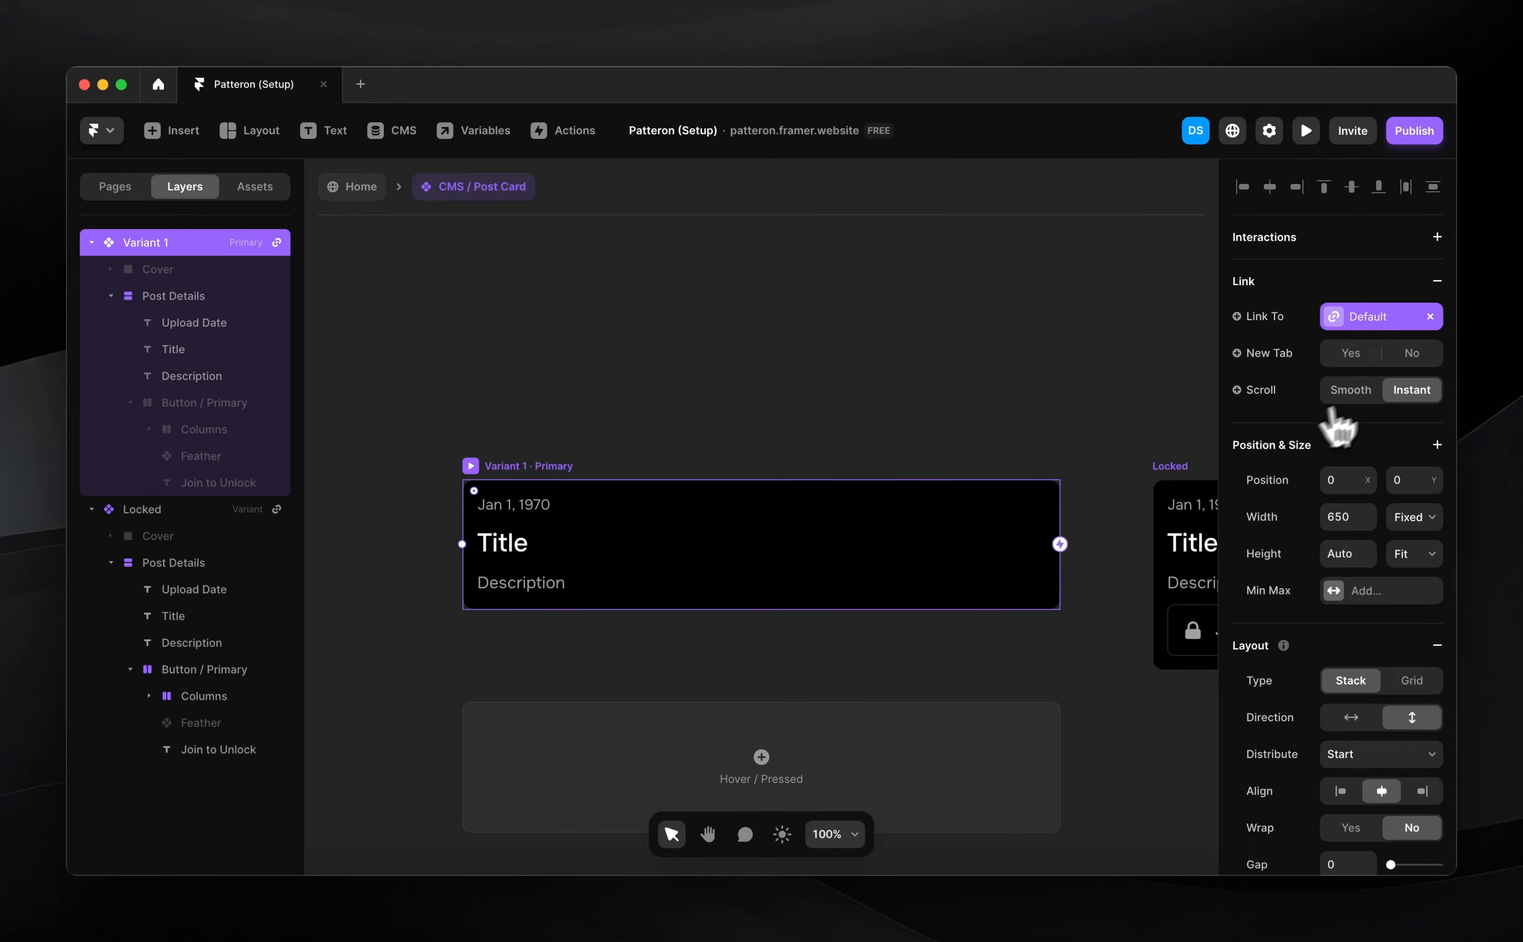
click(1356, 390)
click(1176, 466)
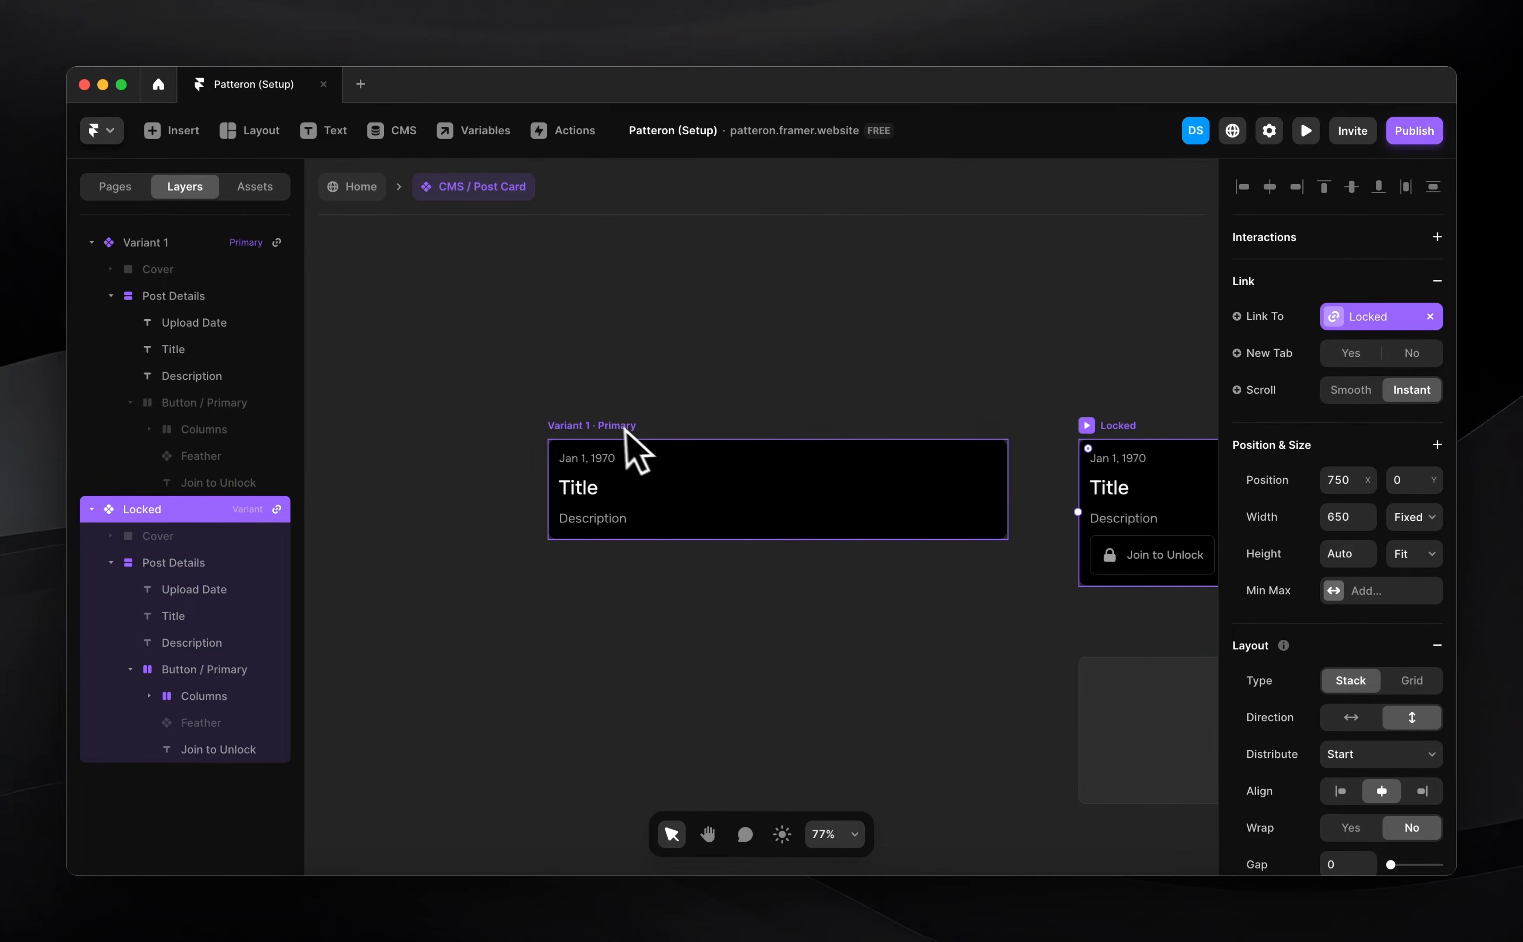
click(617, 426)
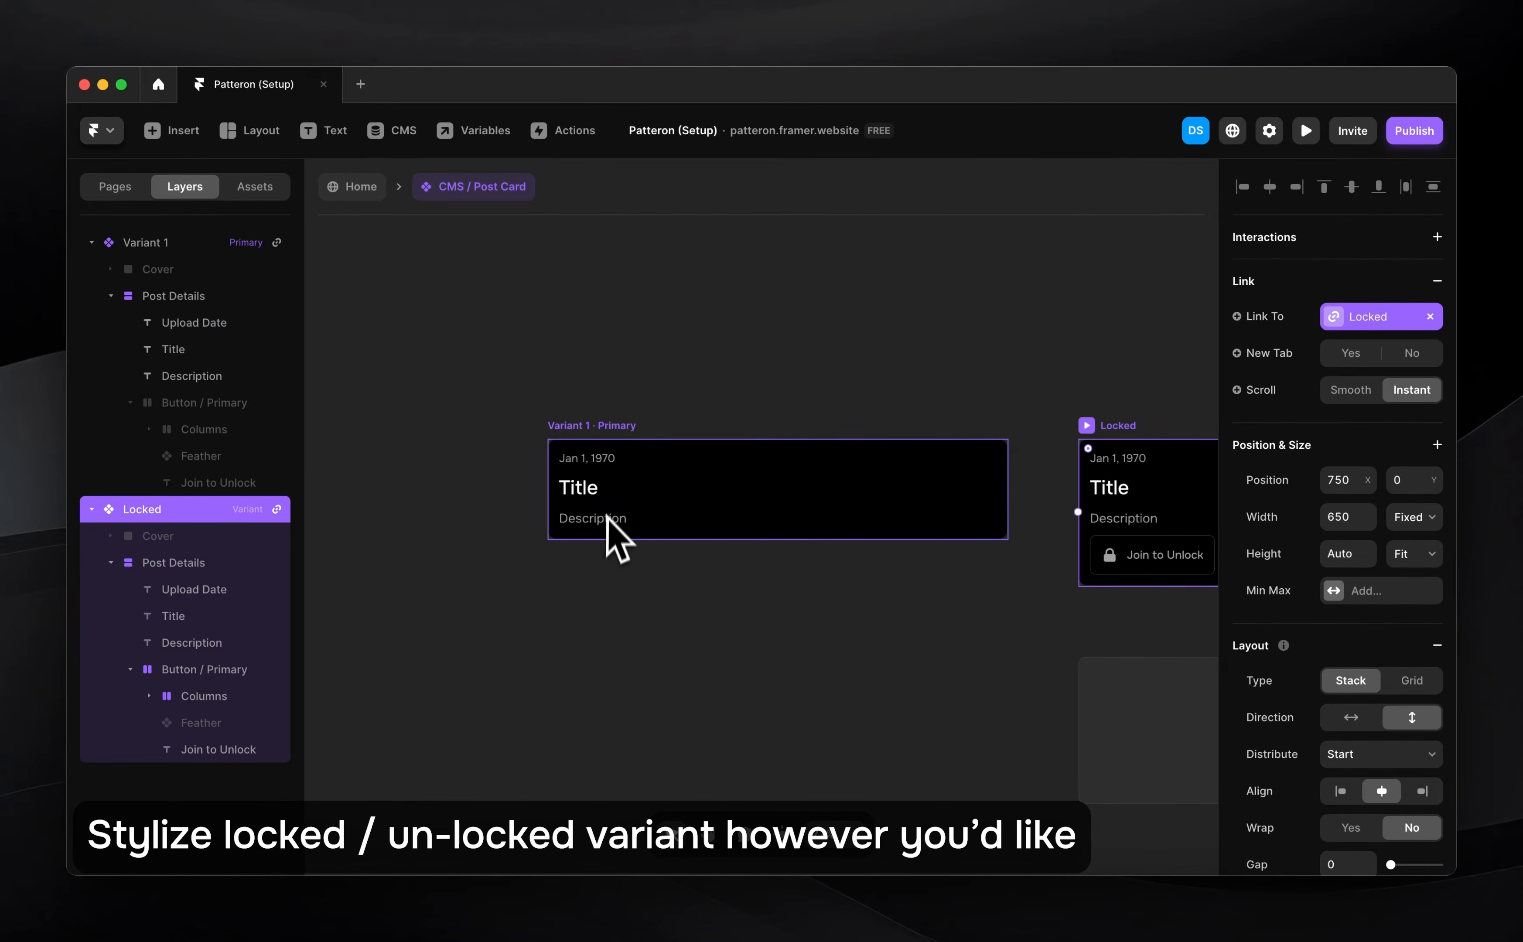
scroll(740, 537, right, 5)
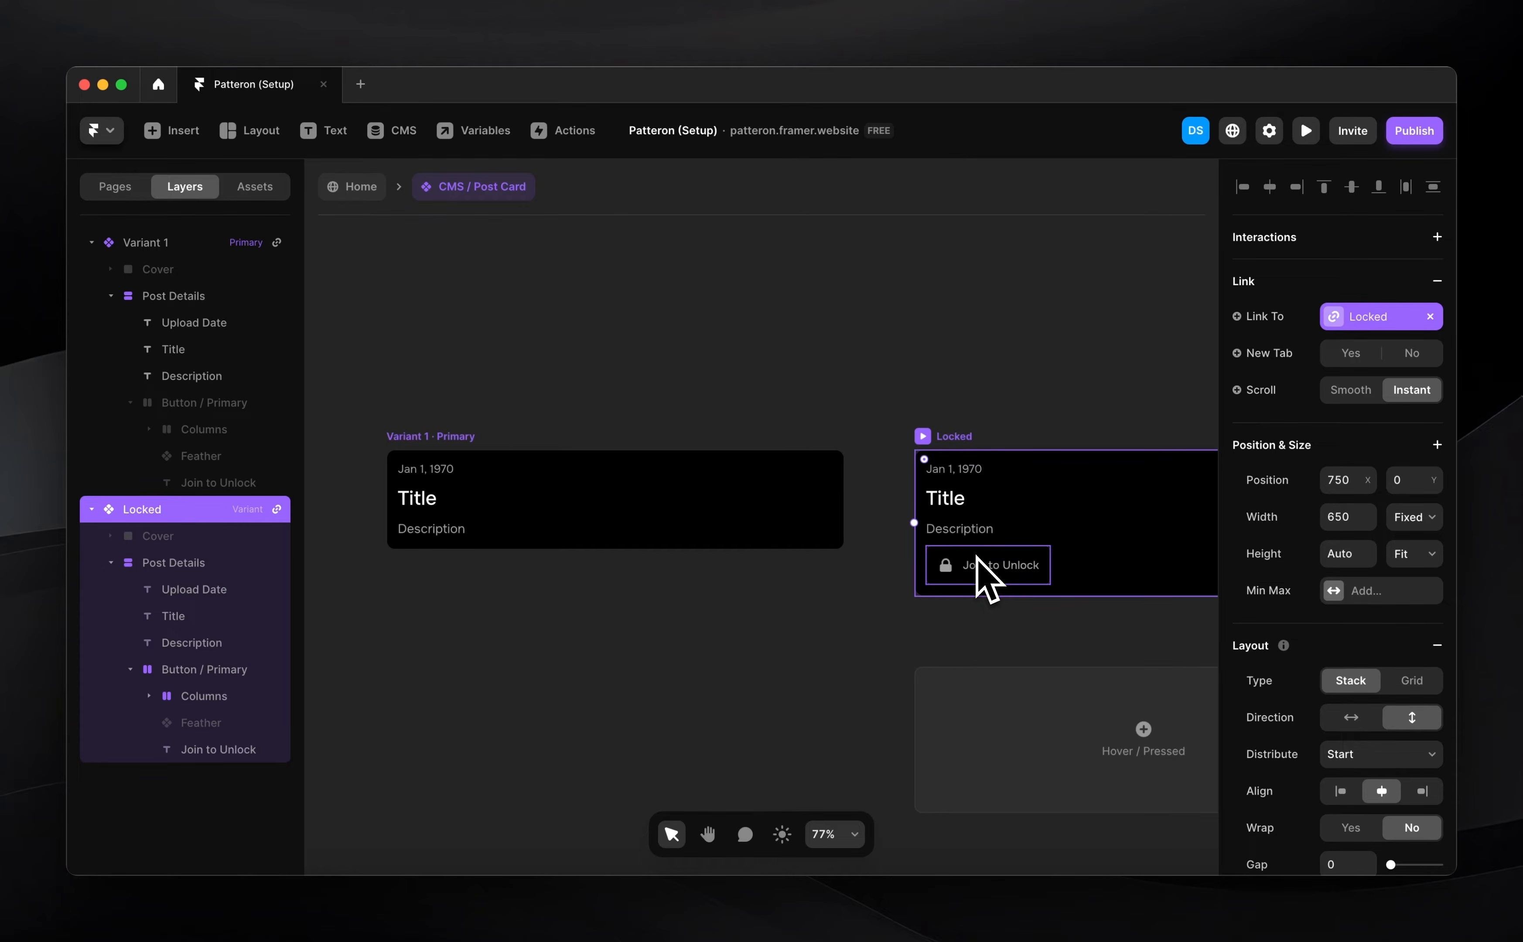
click(341, 187)
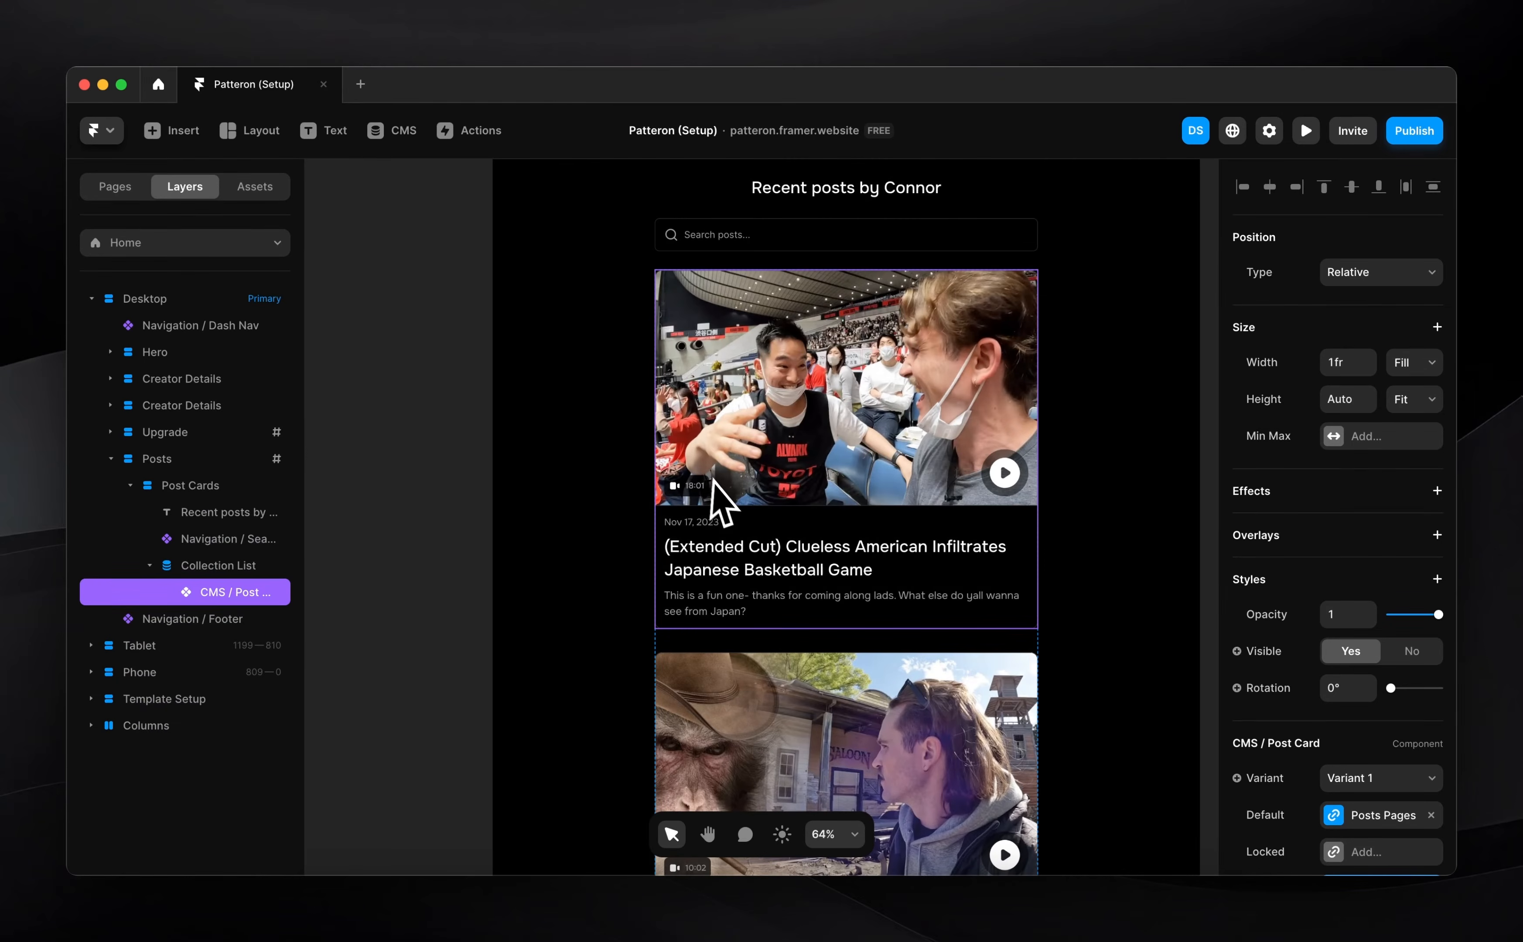
Point the card's Locked link to Home's #upgrade section, keeping Default on Posts Pages
scroll(1265, 578, down, 4)
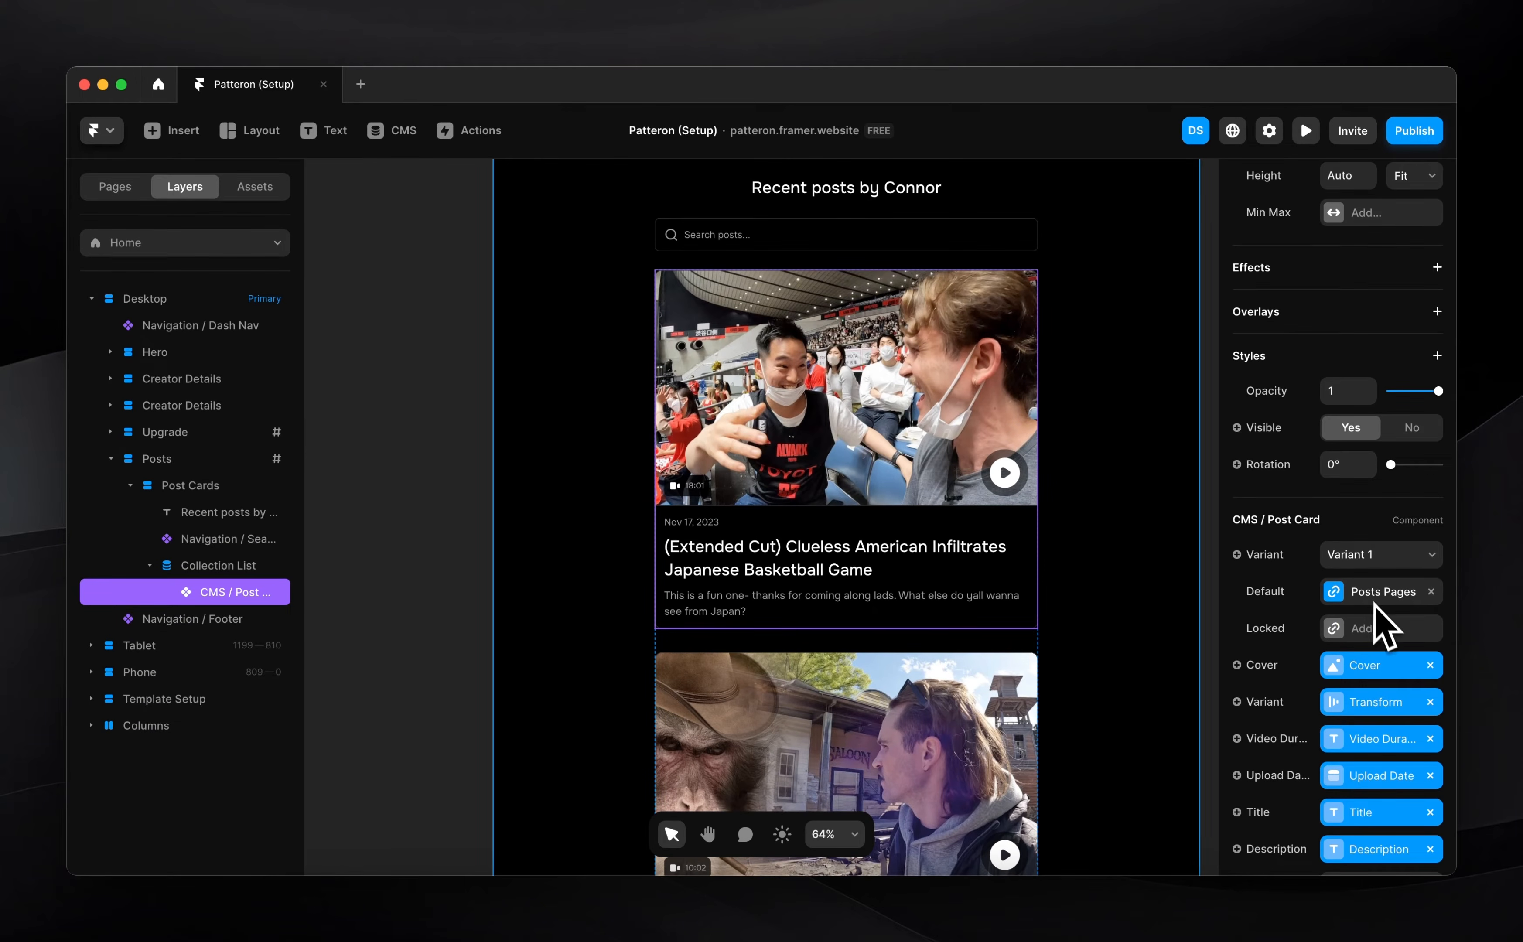
click(1391, 599)
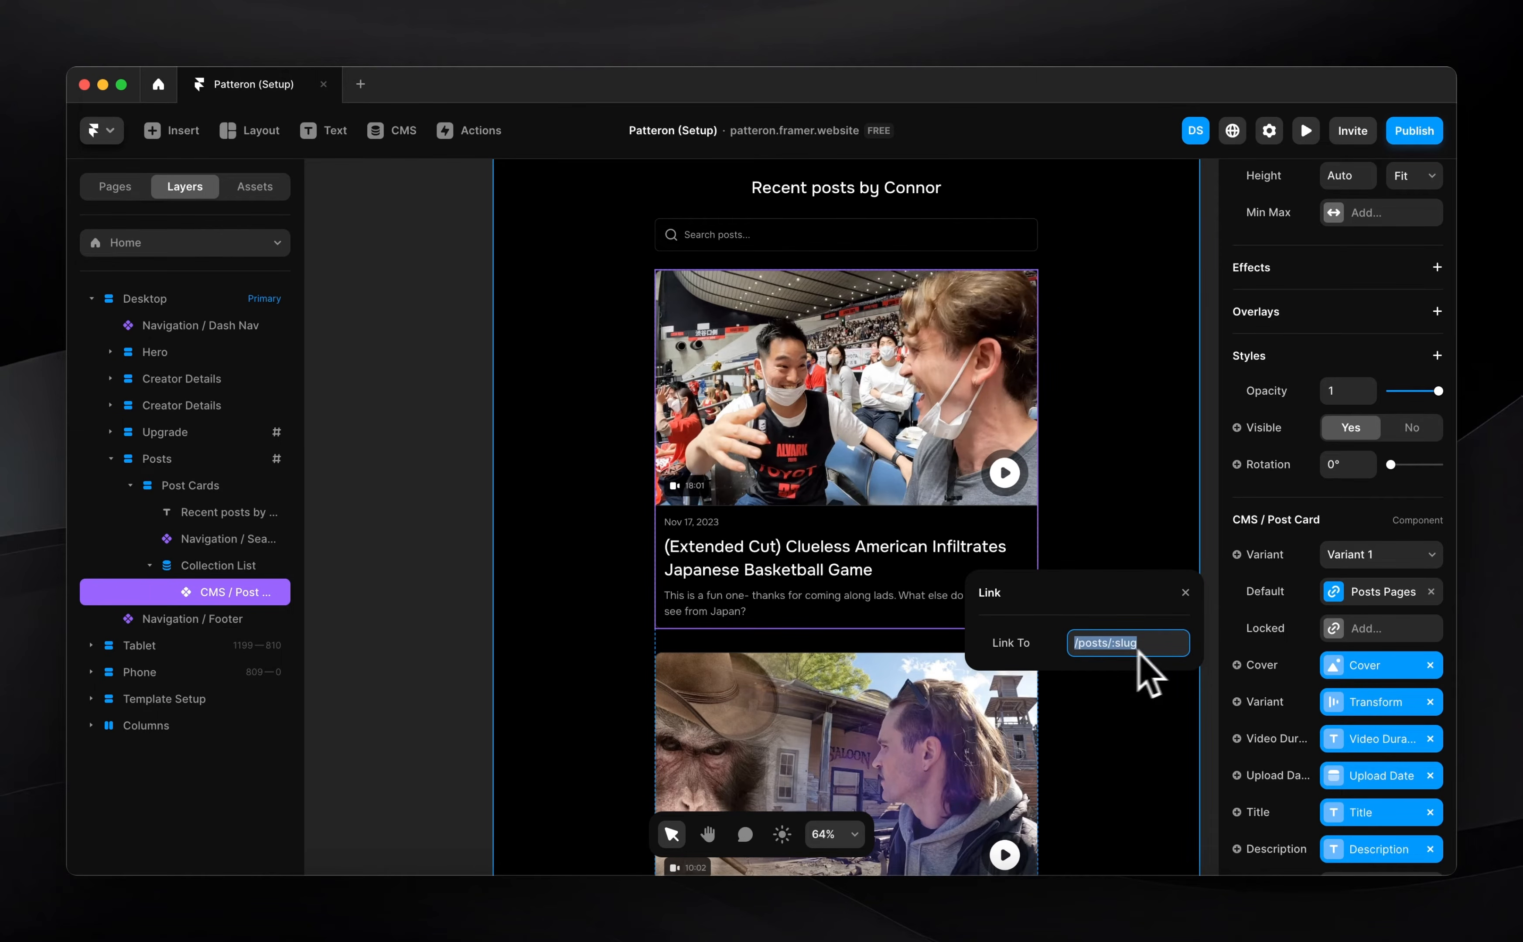
click(1384, 631)
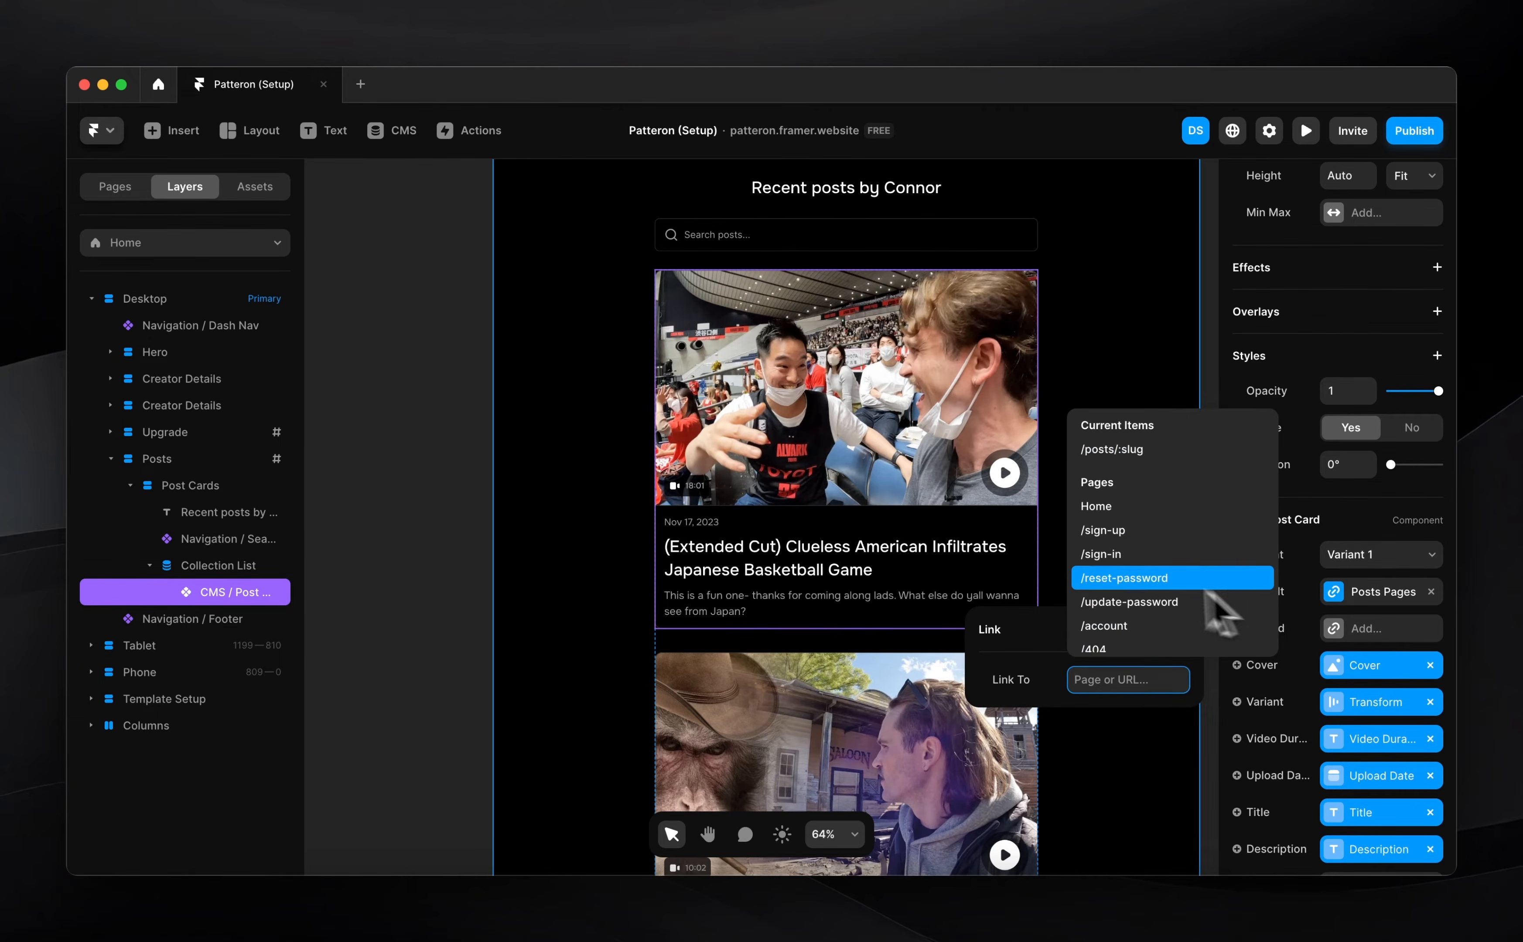
click(1118, 518)
click(1103, 716)
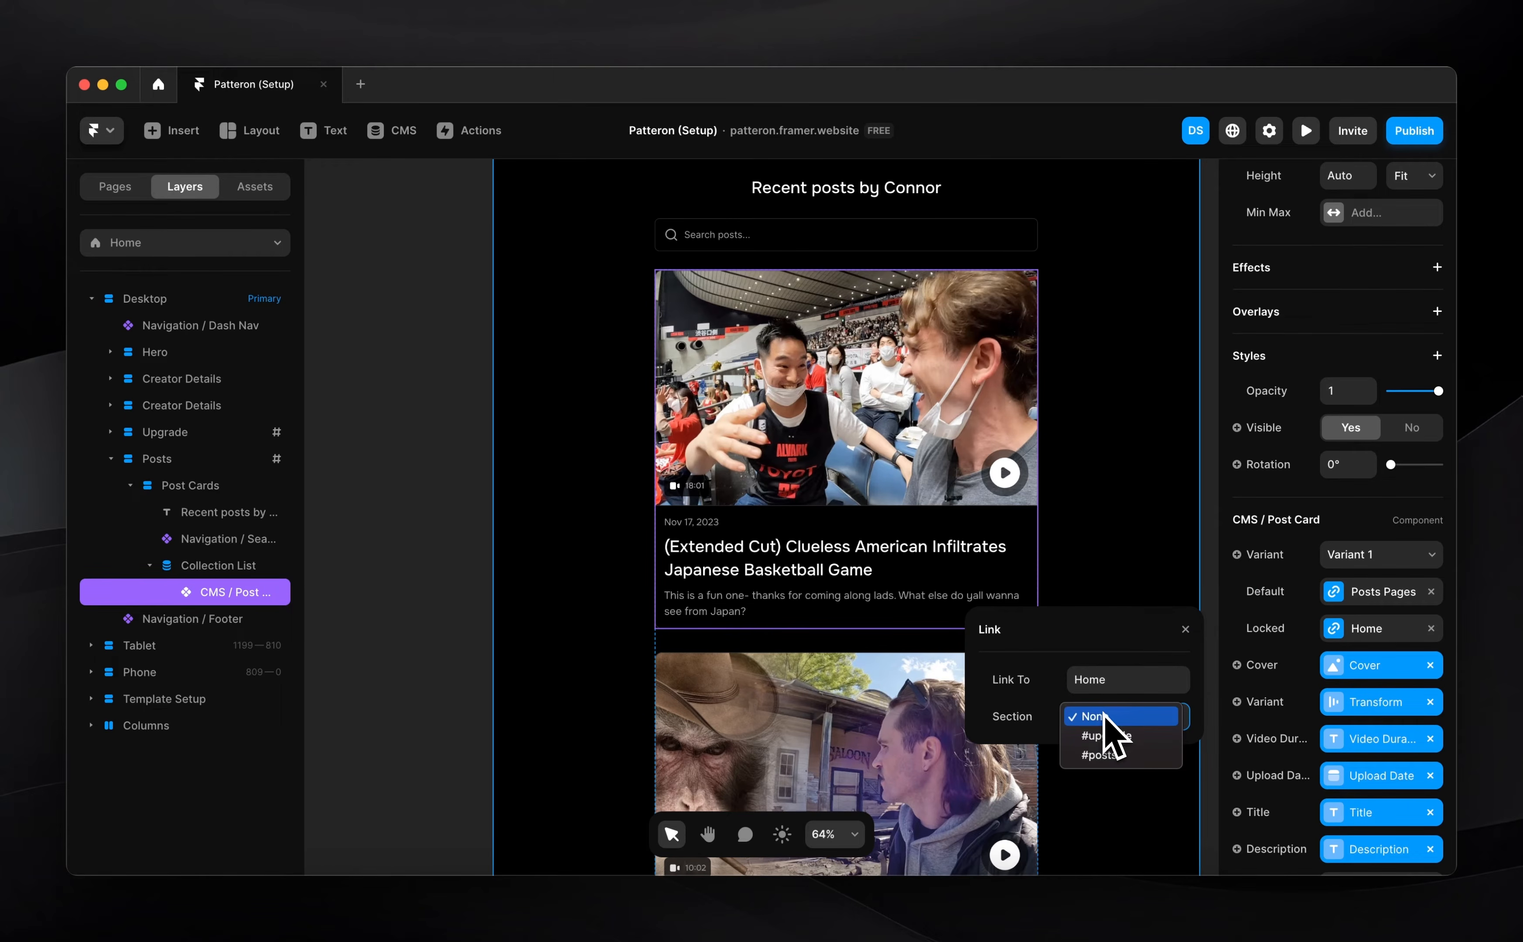
click(1099, 738)
scroll(889, 526, up, 2)
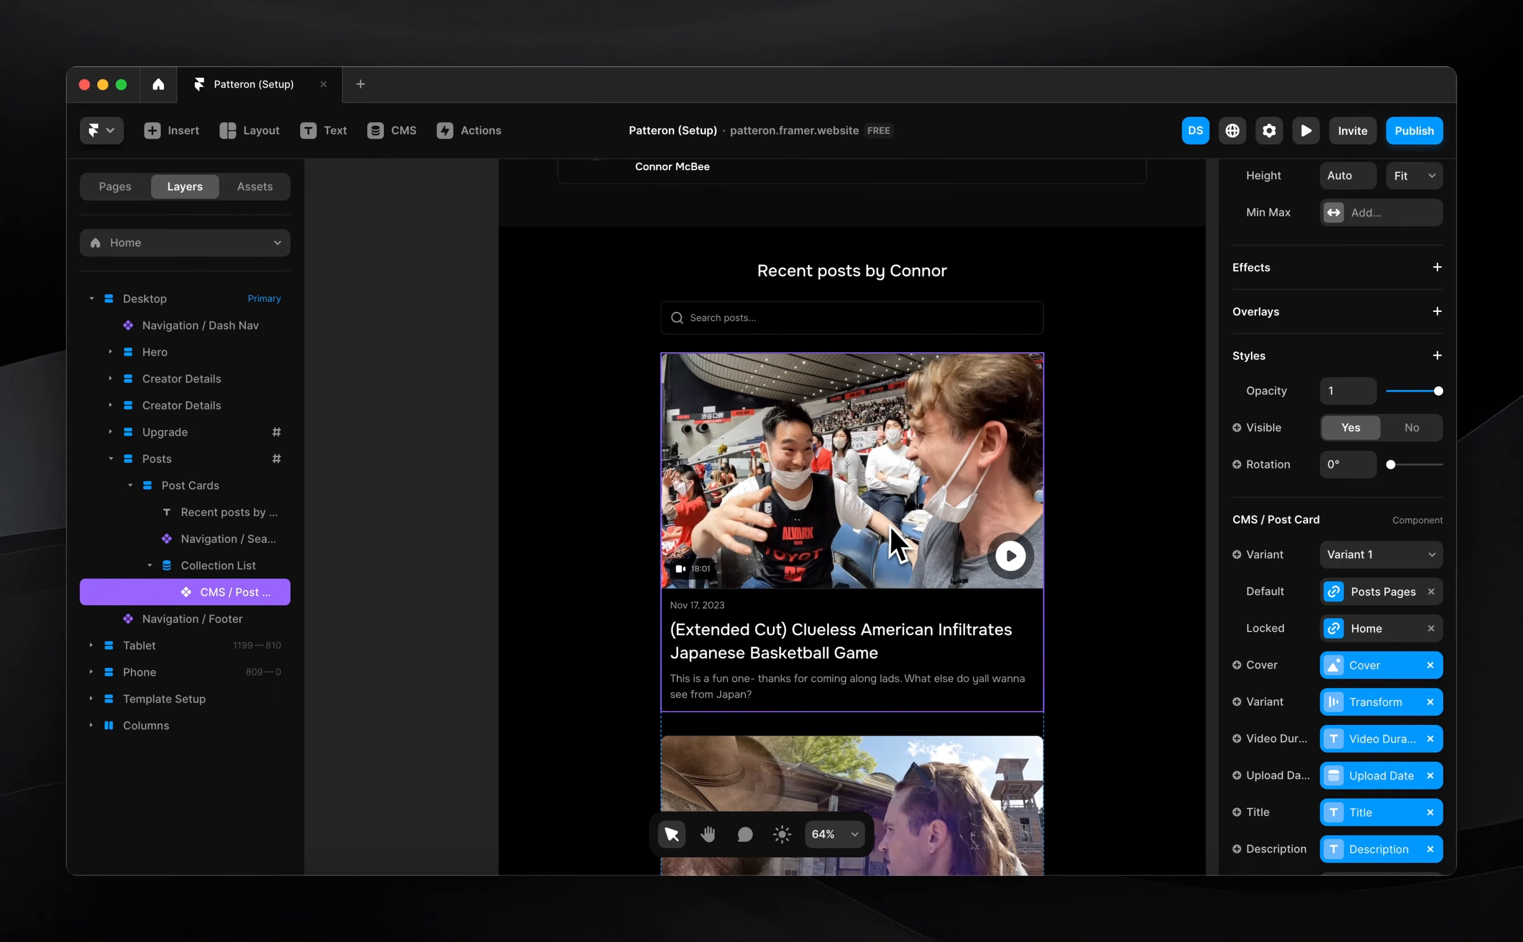
click(1379, 556)
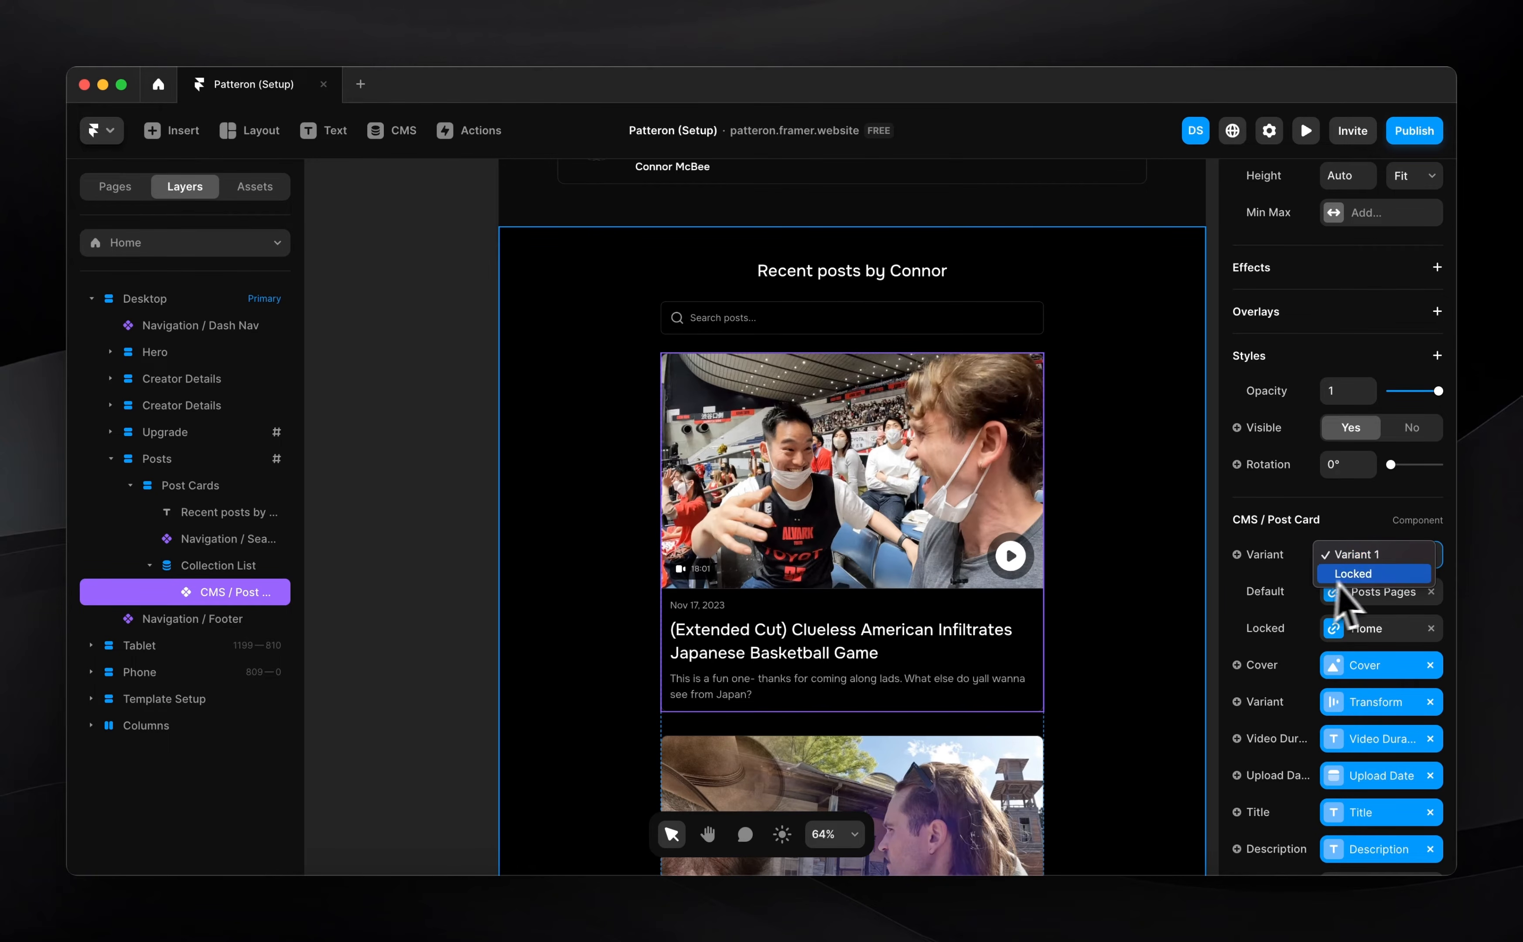
Set the post card to Locked and attach the FramerAuth2 withVariant code override
click(1366, 575)
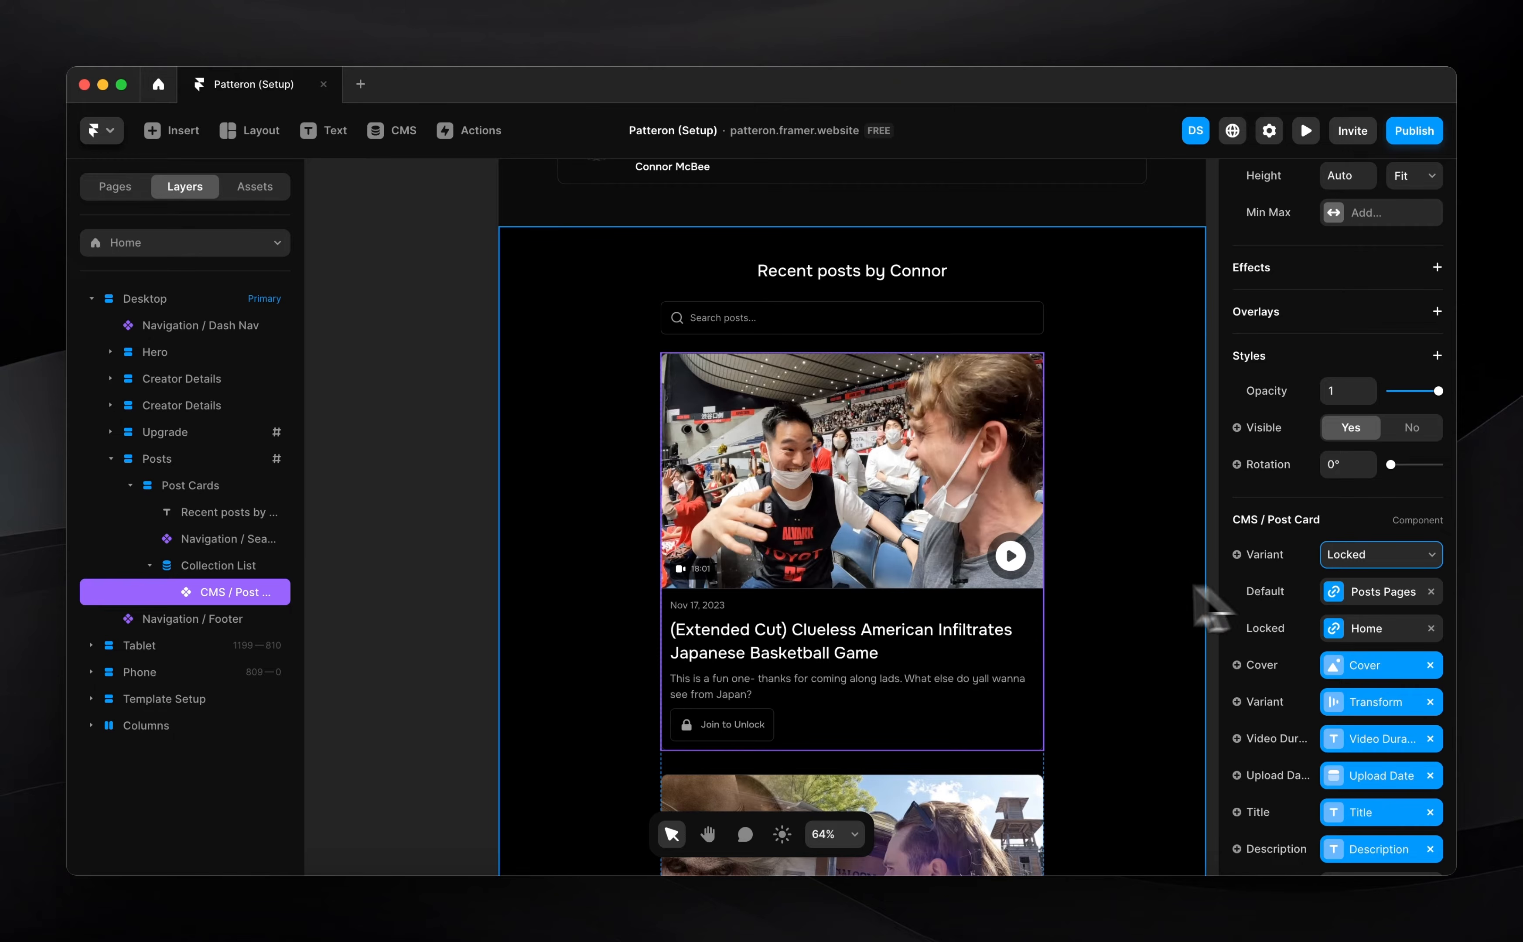
scroll(1379, 682, down, 4)
click(1435, 795)
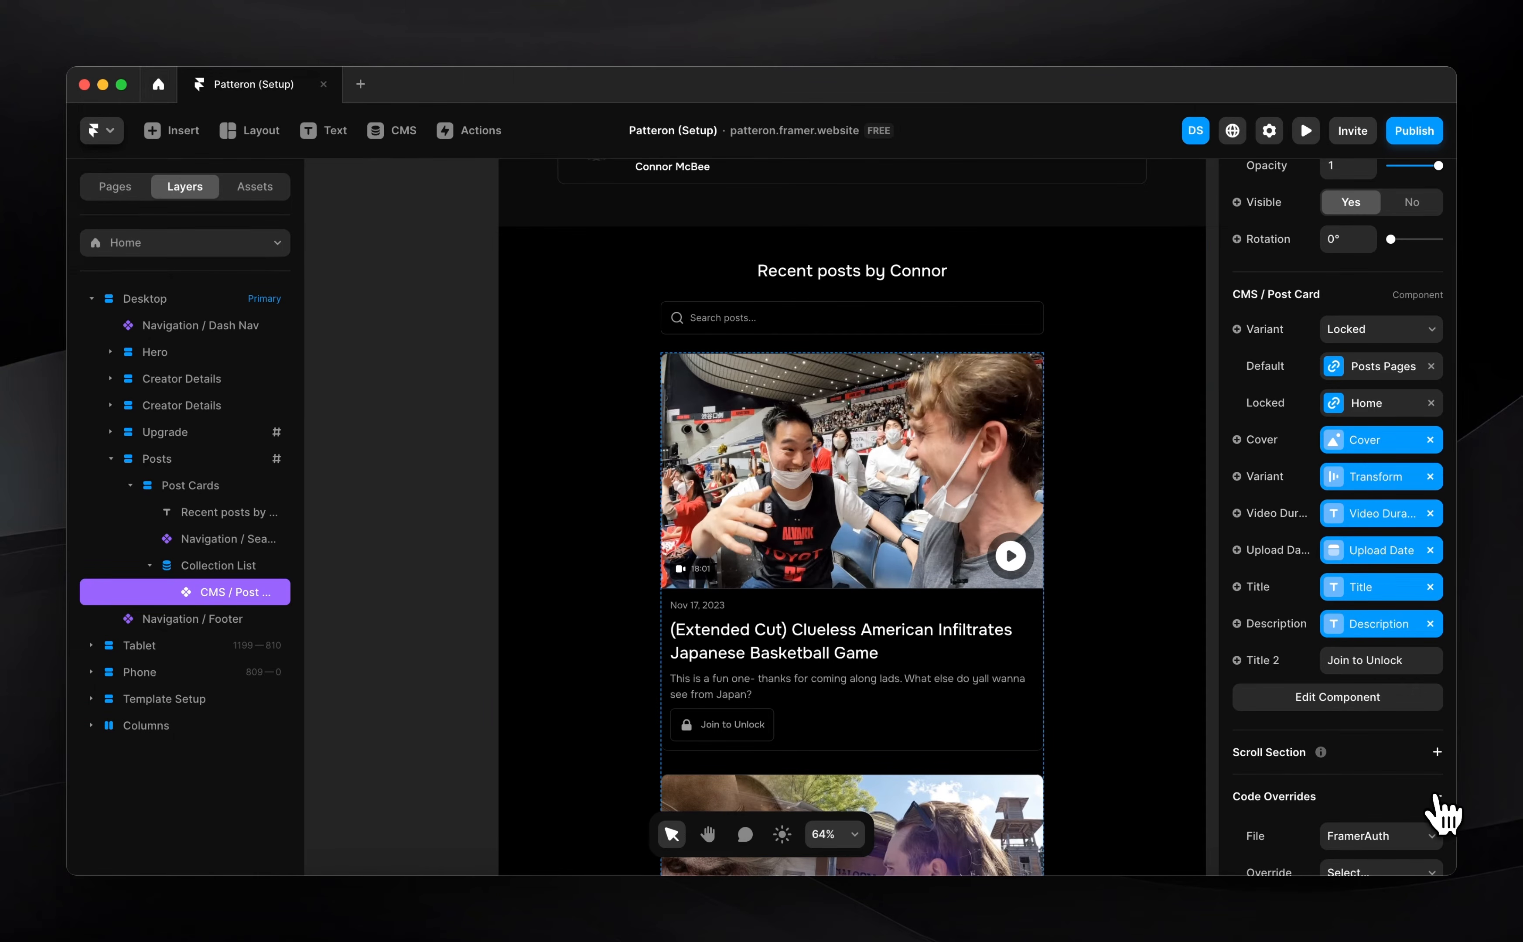
scroll(1381, 851, down, 1)
click(1373, 779)
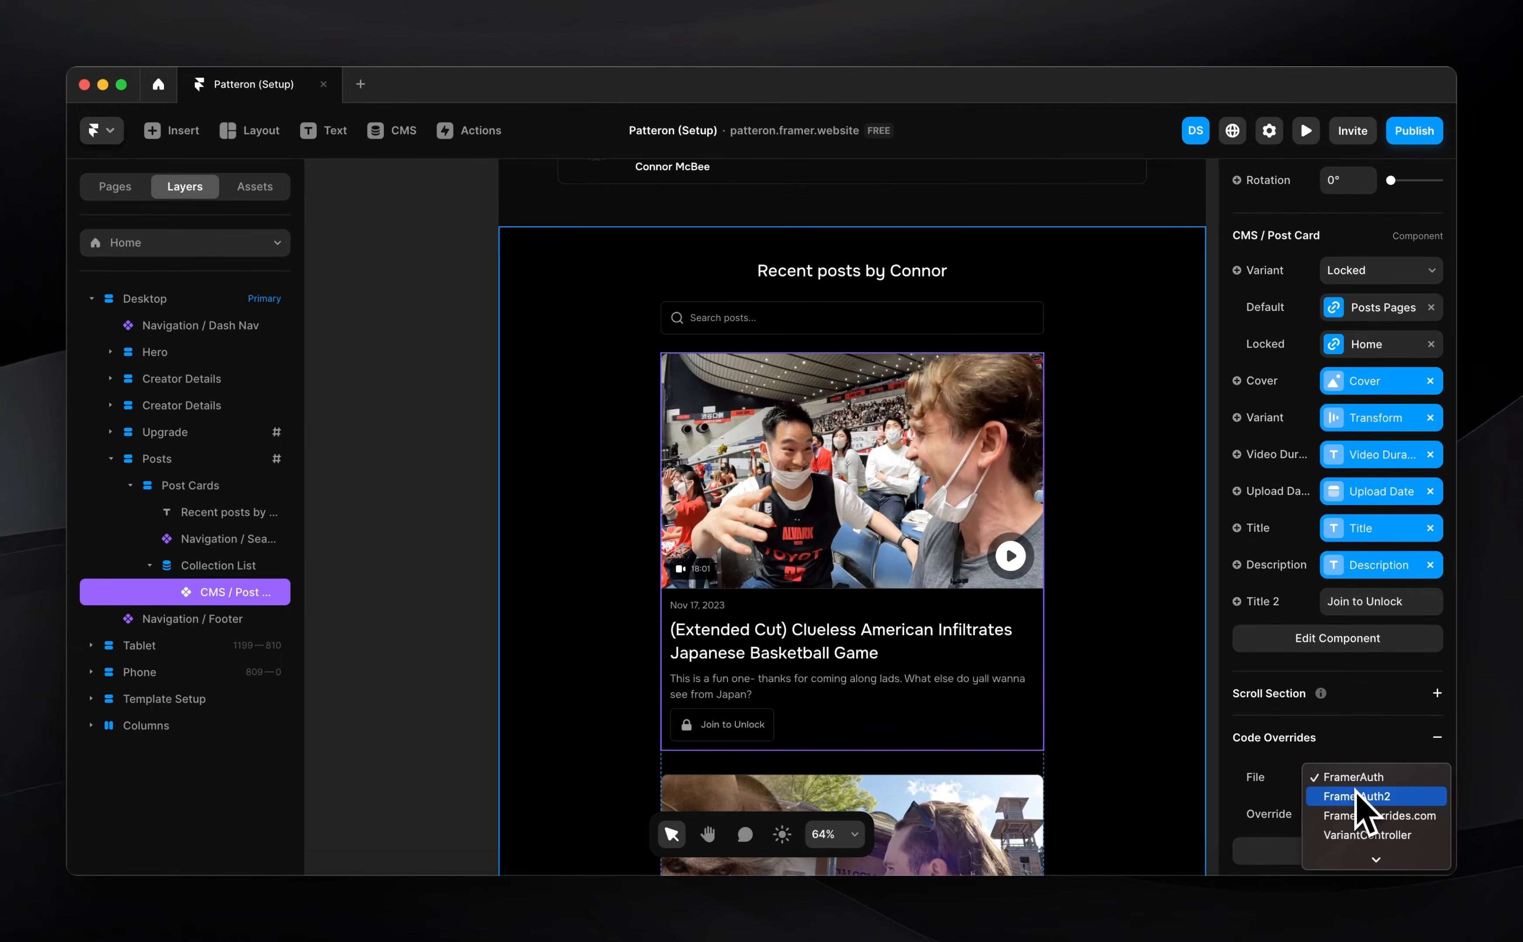
click(1353, 797)
click(1352, 813)
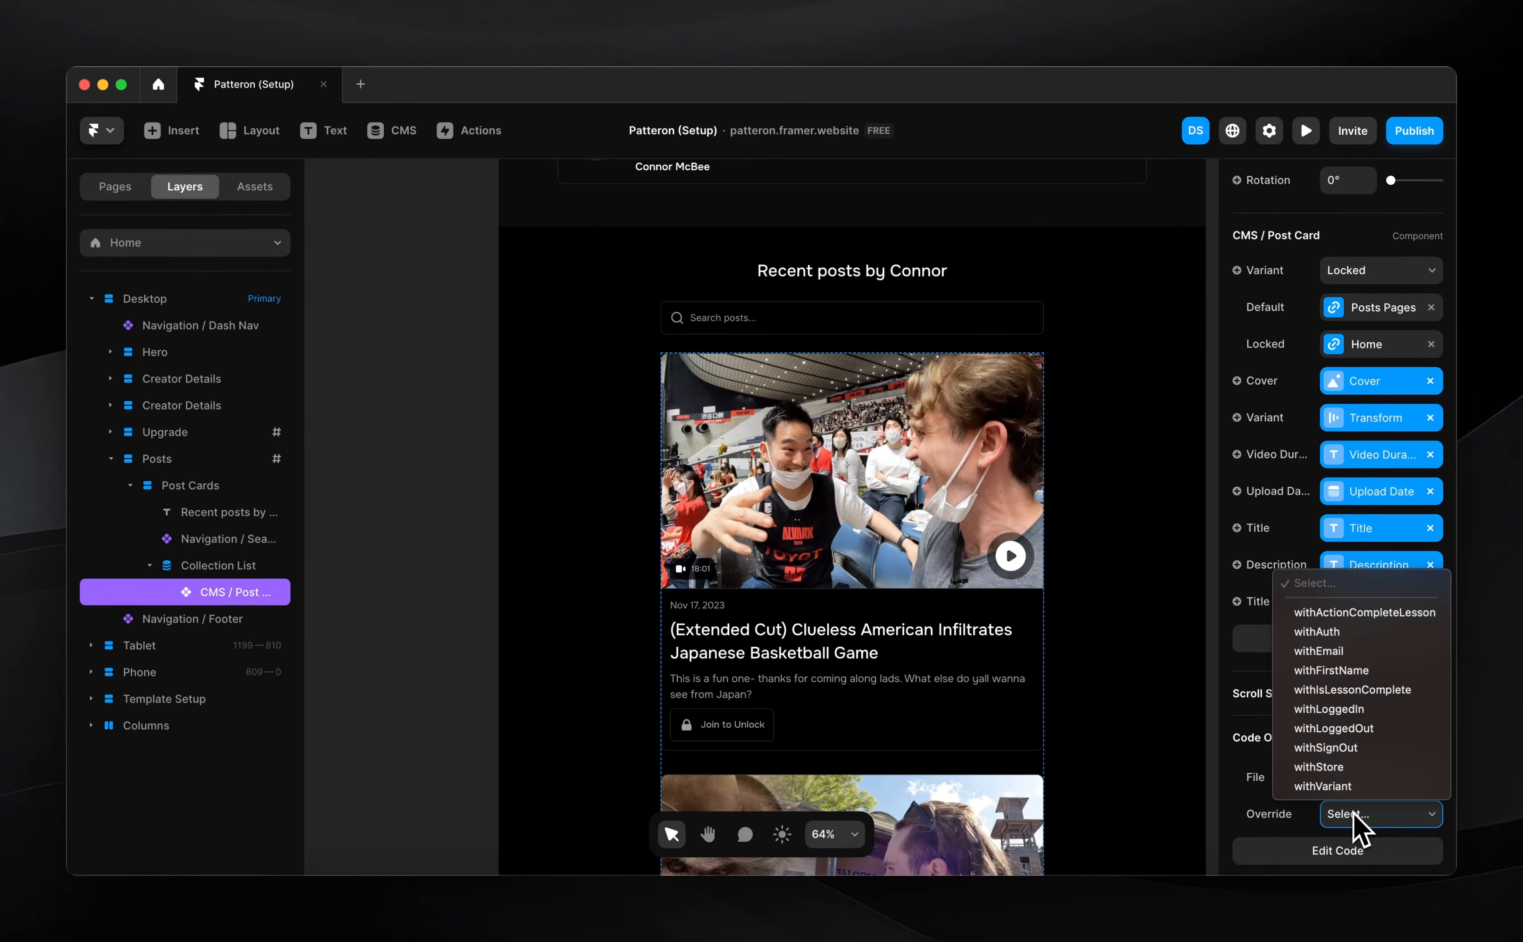
click(1323, 787)
Keep the card's variant on Locked and open CMS / Post Card for editing
click(440, 650)
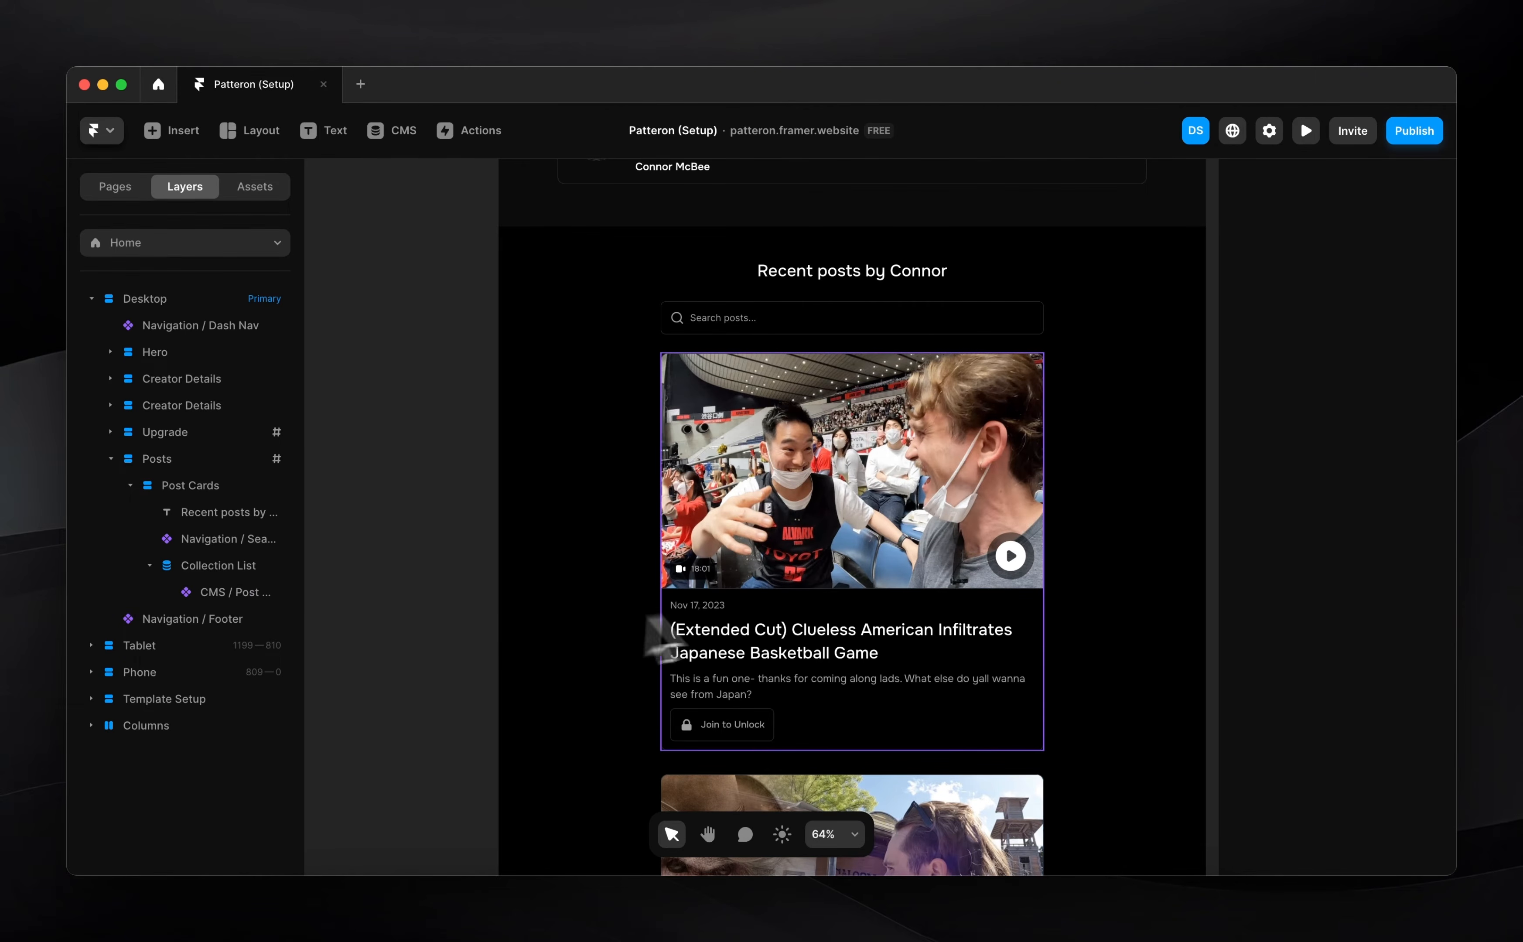
click(775, 626)
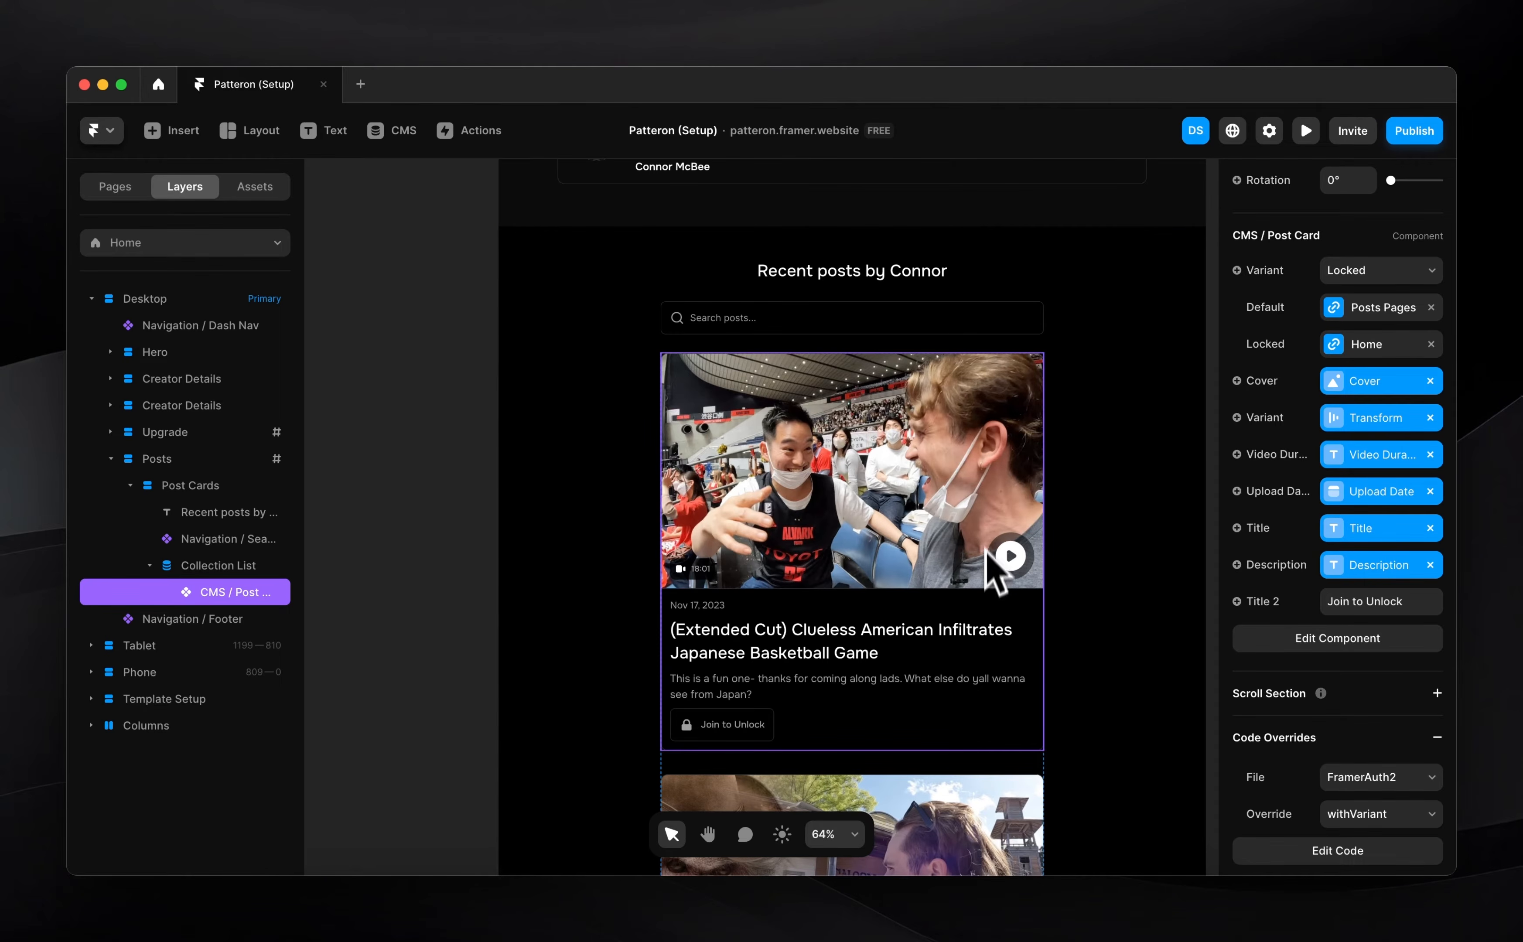
click(1383, 271)
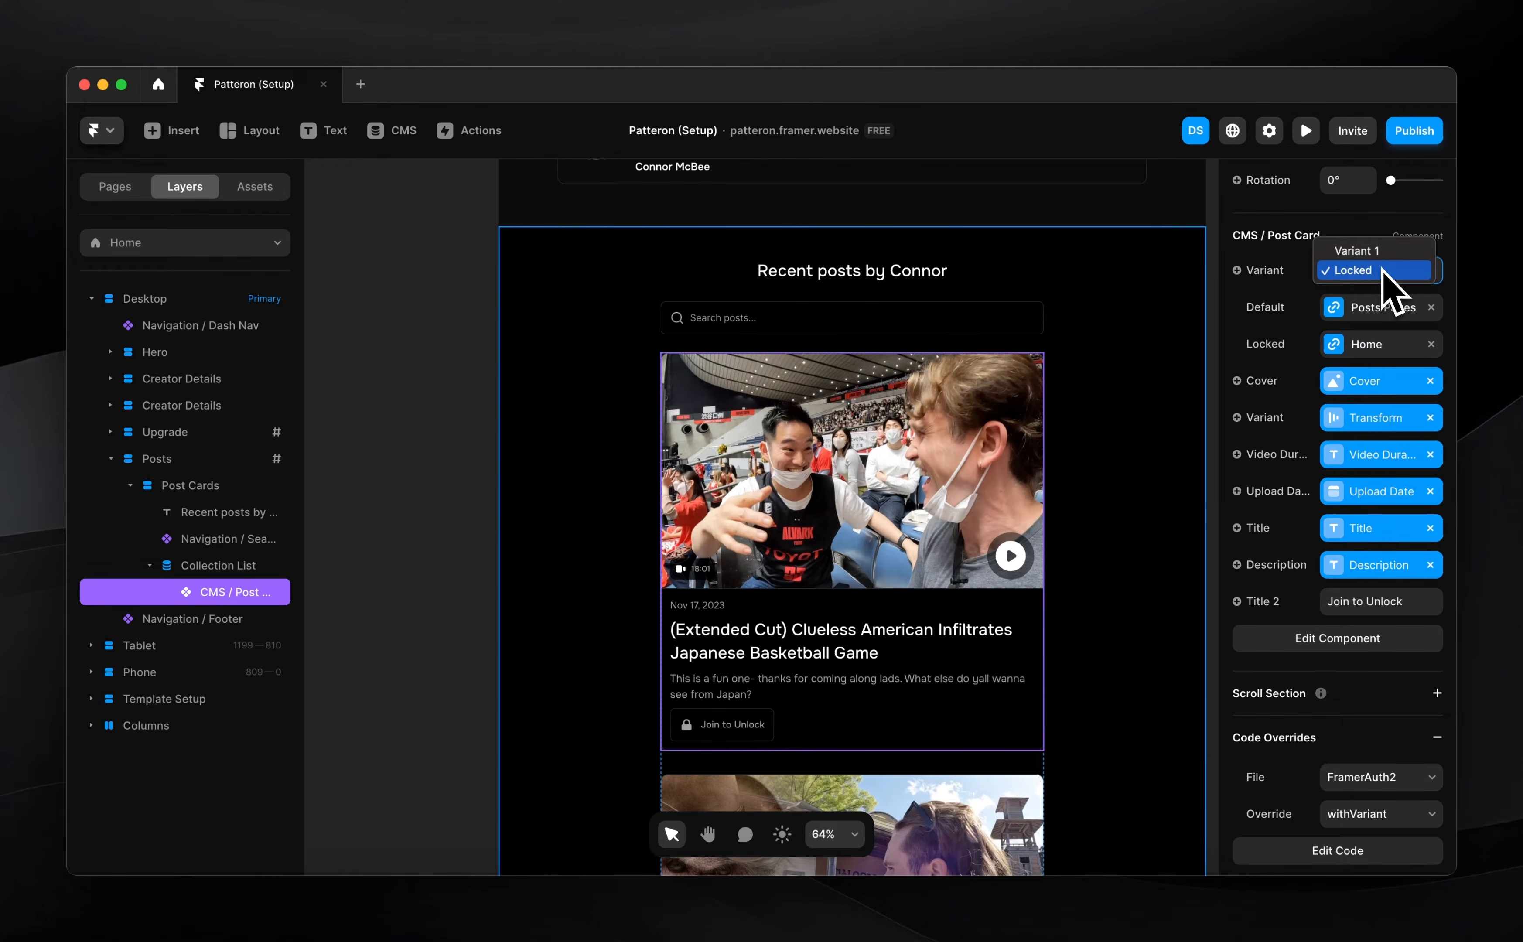
click(926, 569)
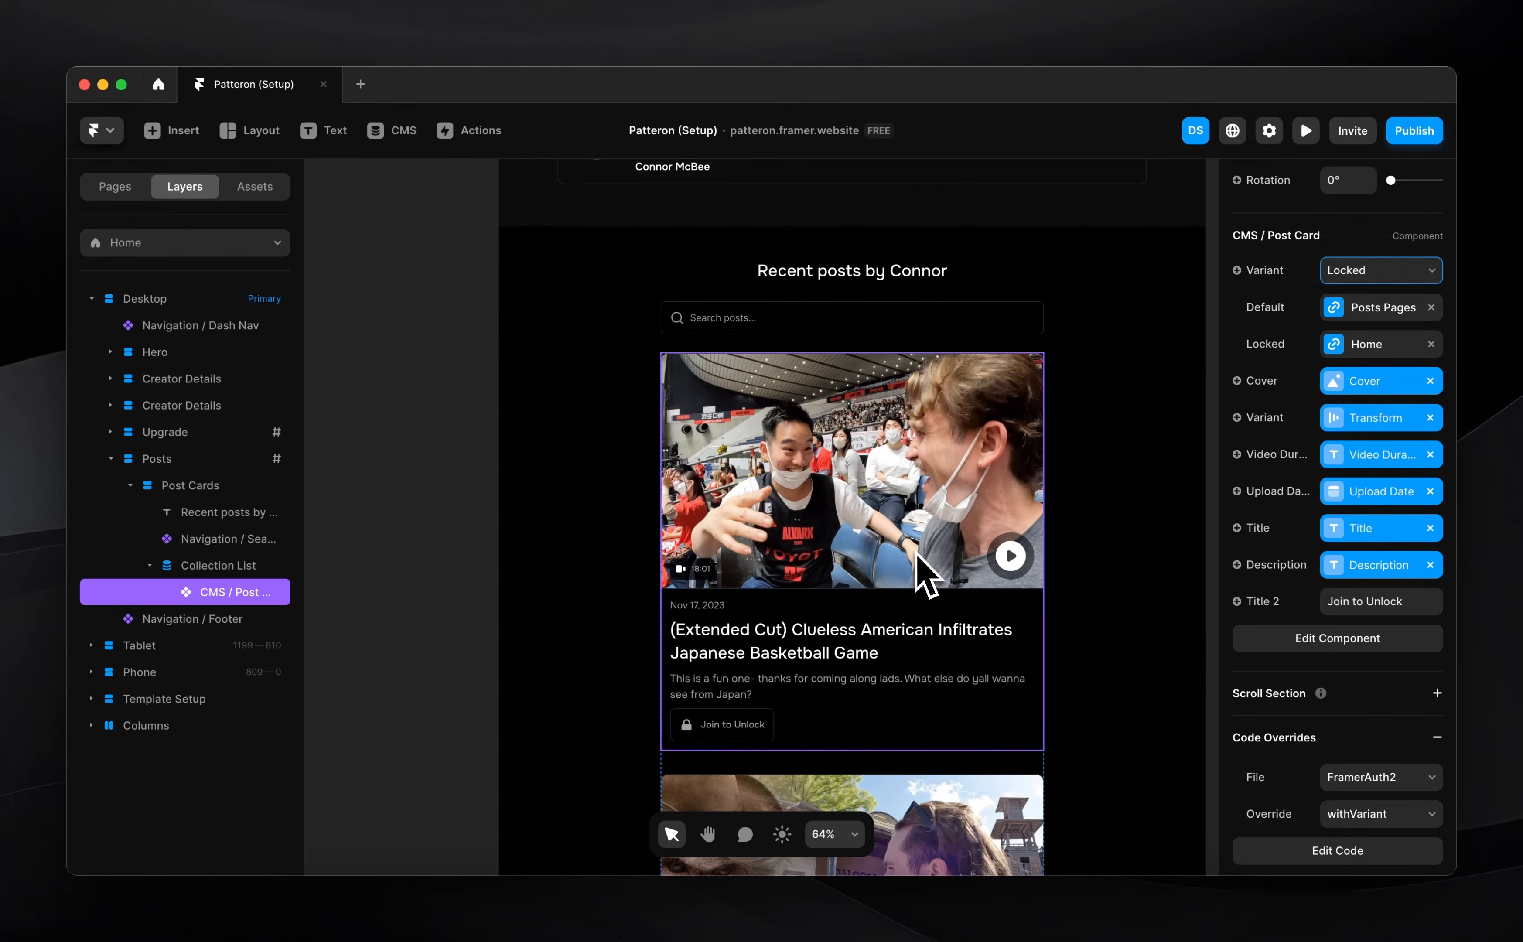
double_click(905, 548)
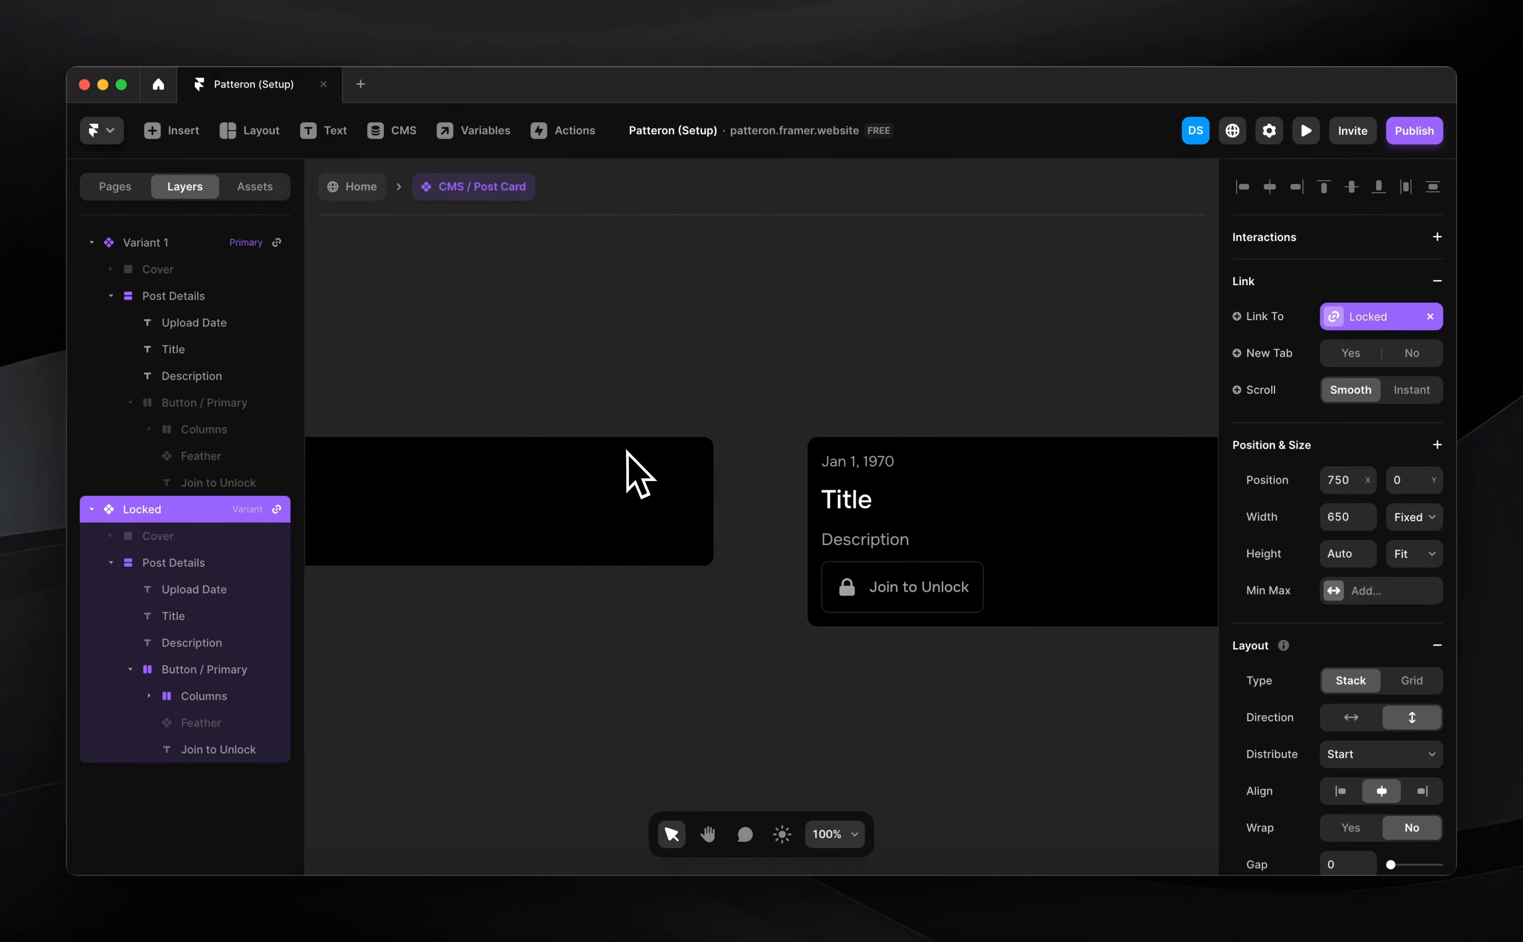
Rename the post card's Variant 1 to Default
click(485, 475)
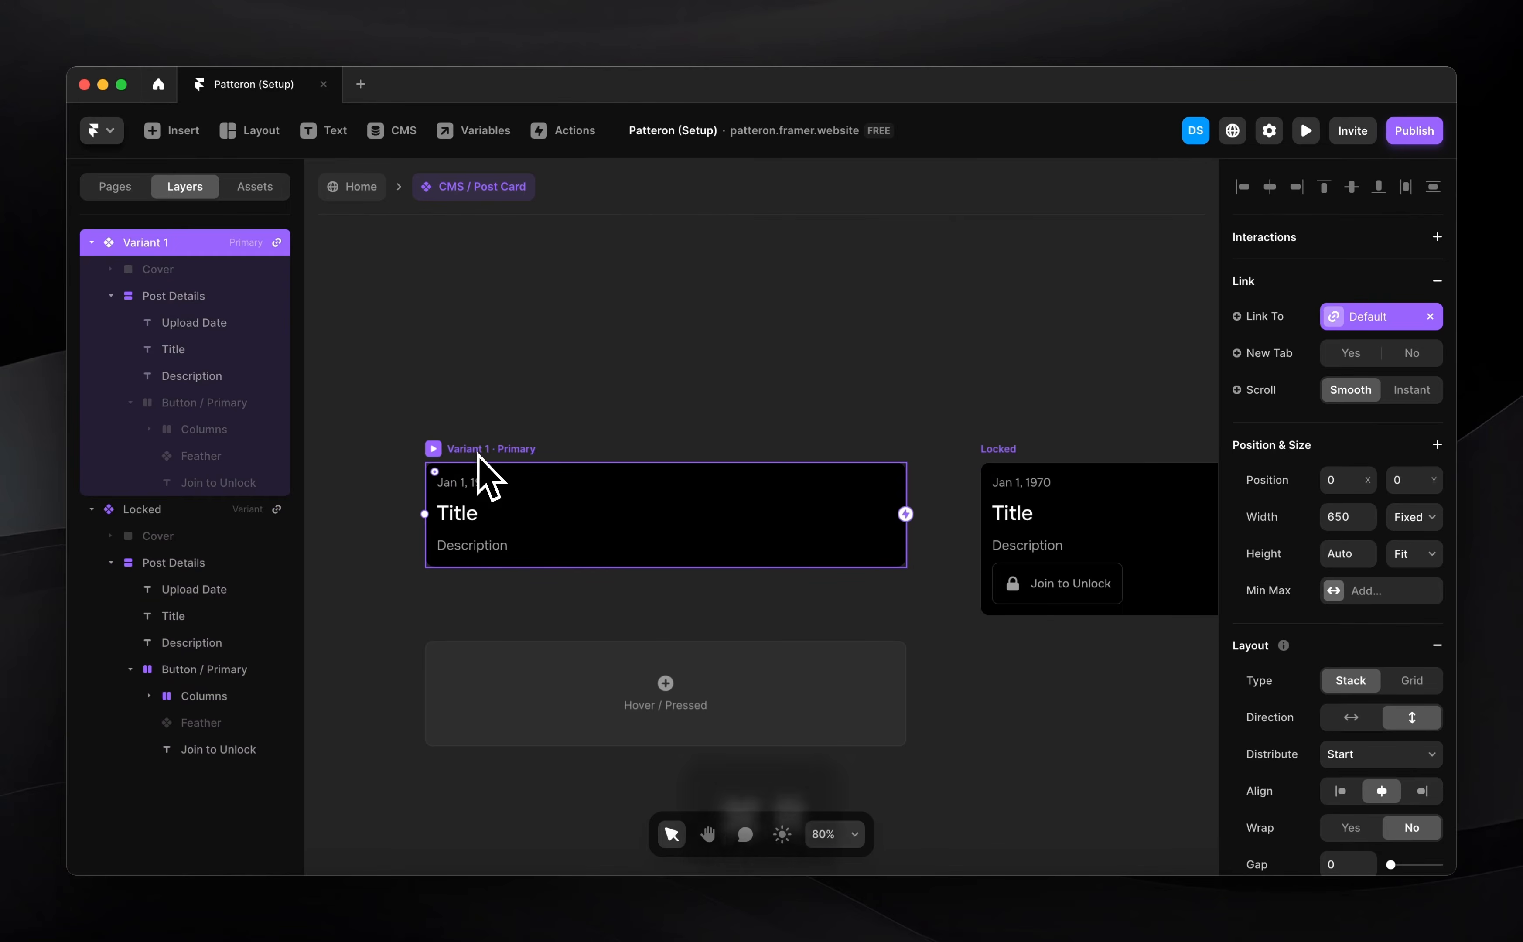
key(super+r)
text(Default)
key(Return)
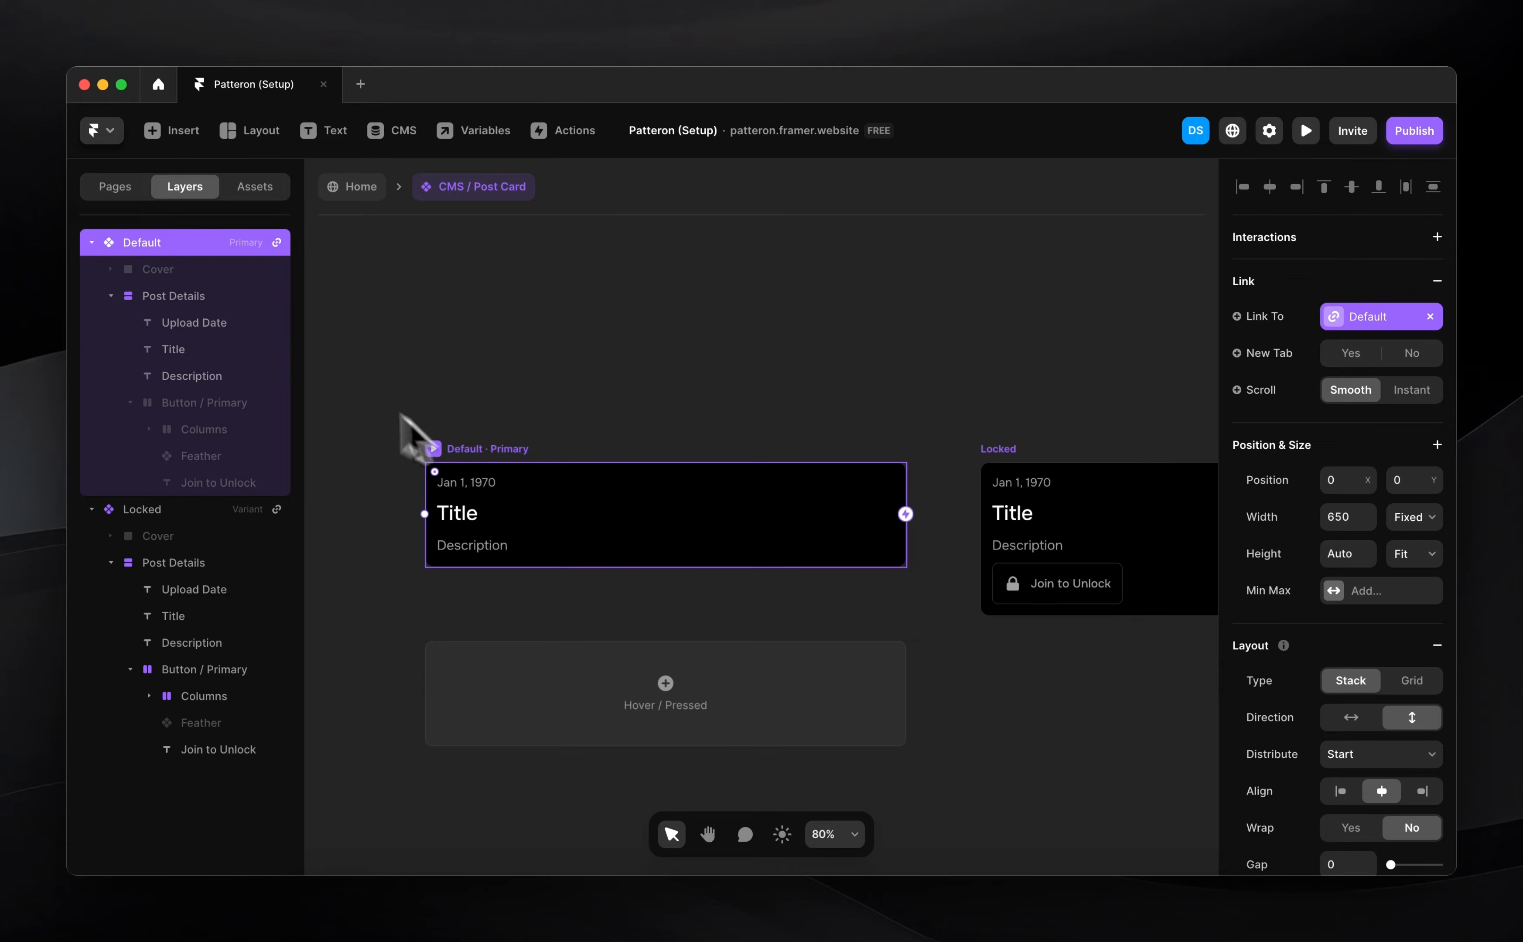
Return to the Home page and confirm the card's Variant is still Locked
click(352, 186)
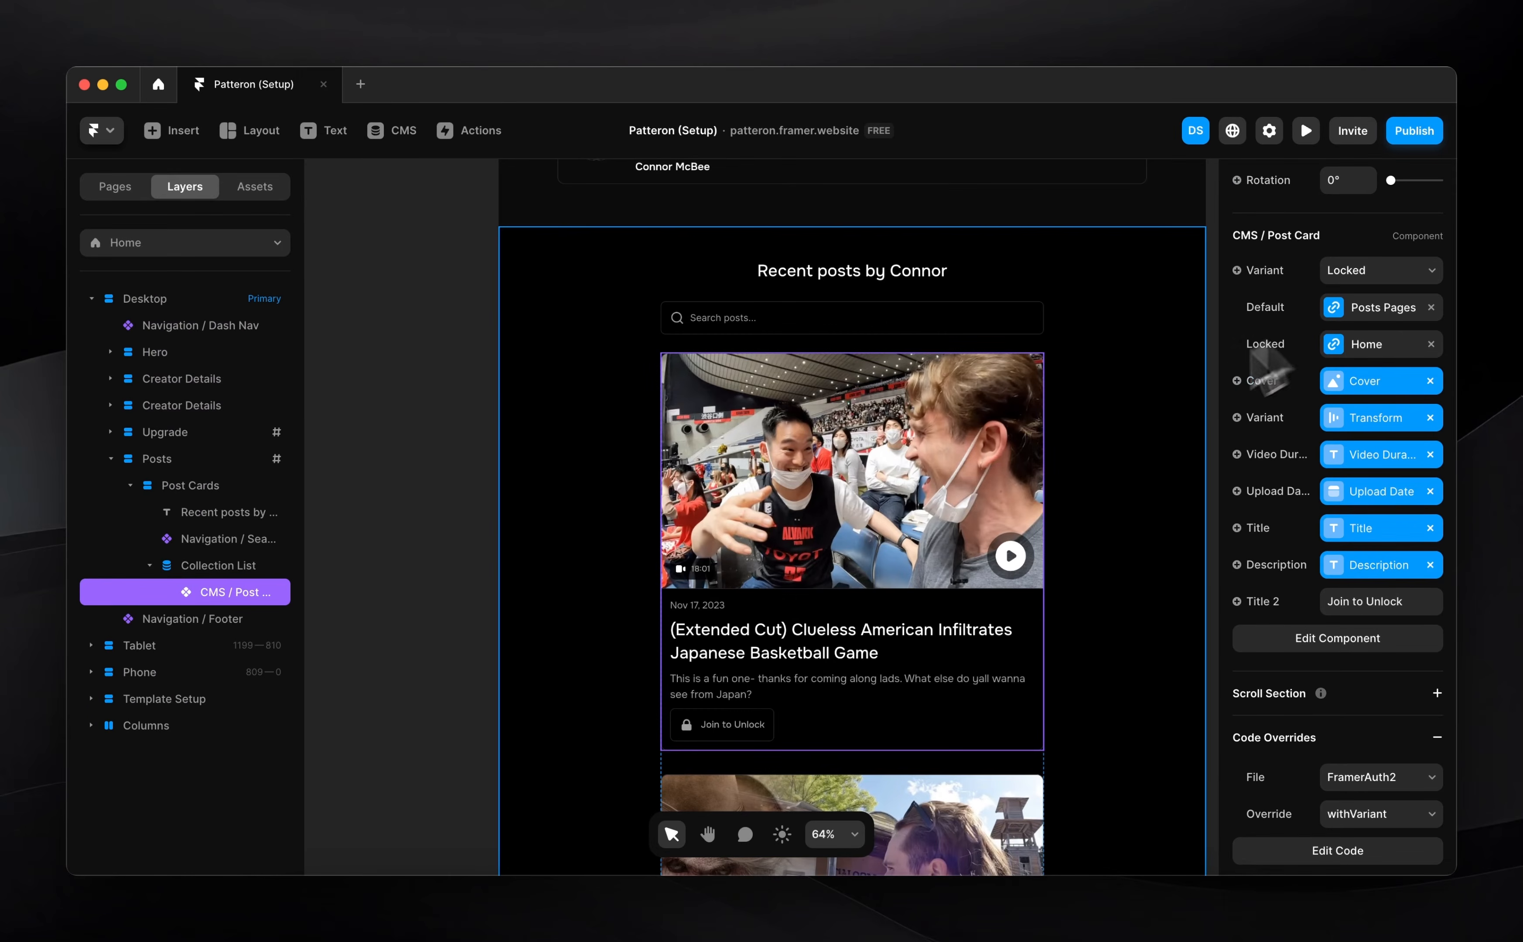
click(1375, 270)
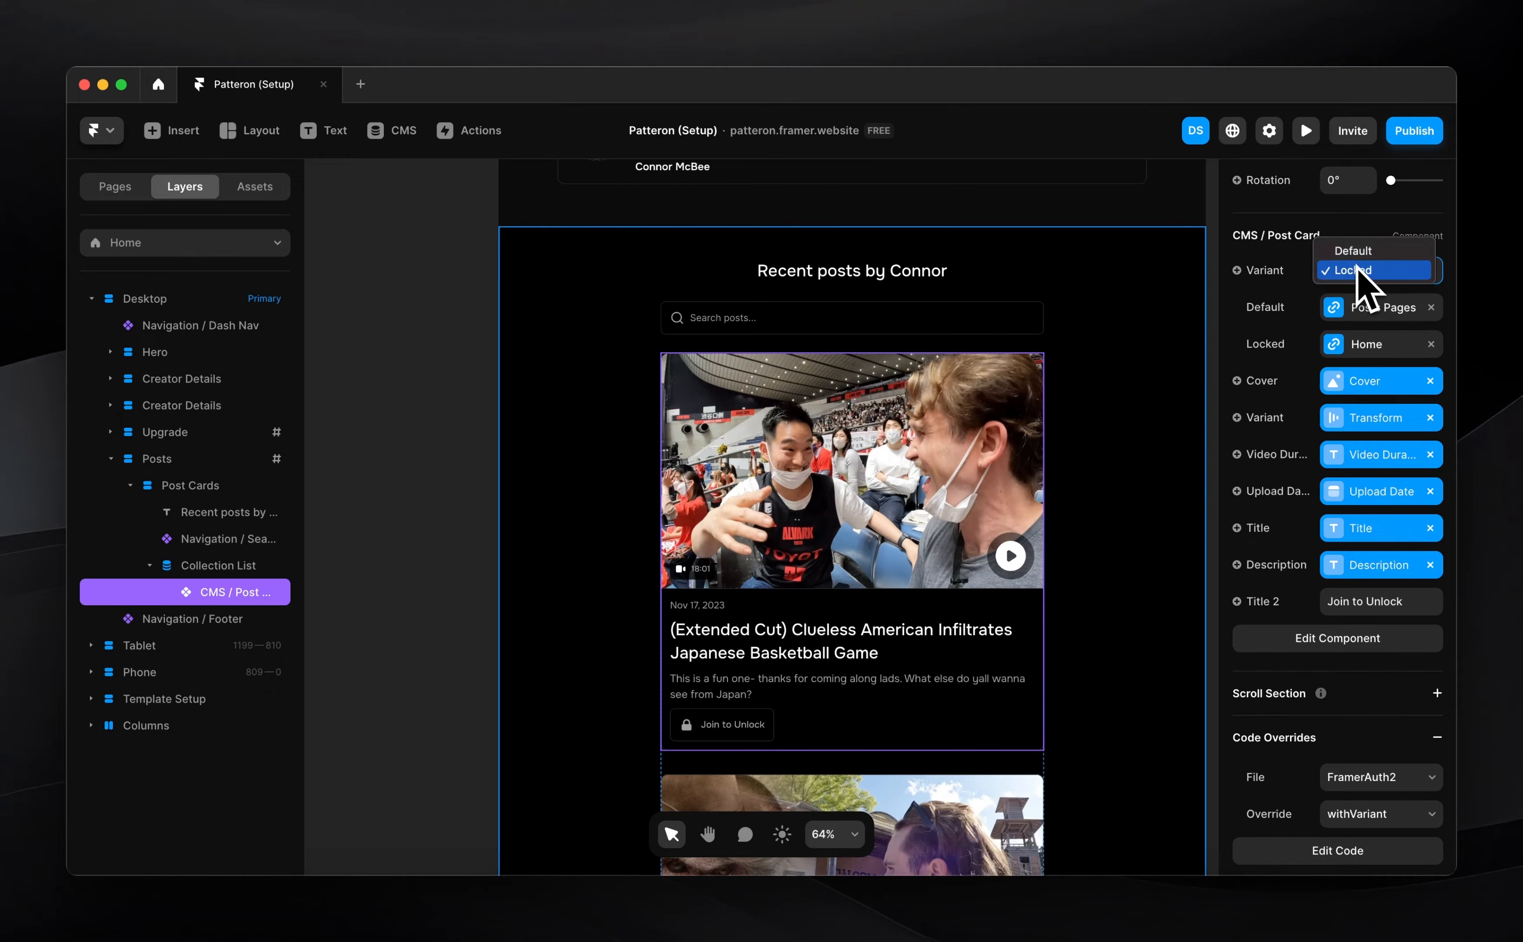
click(1329, 257)
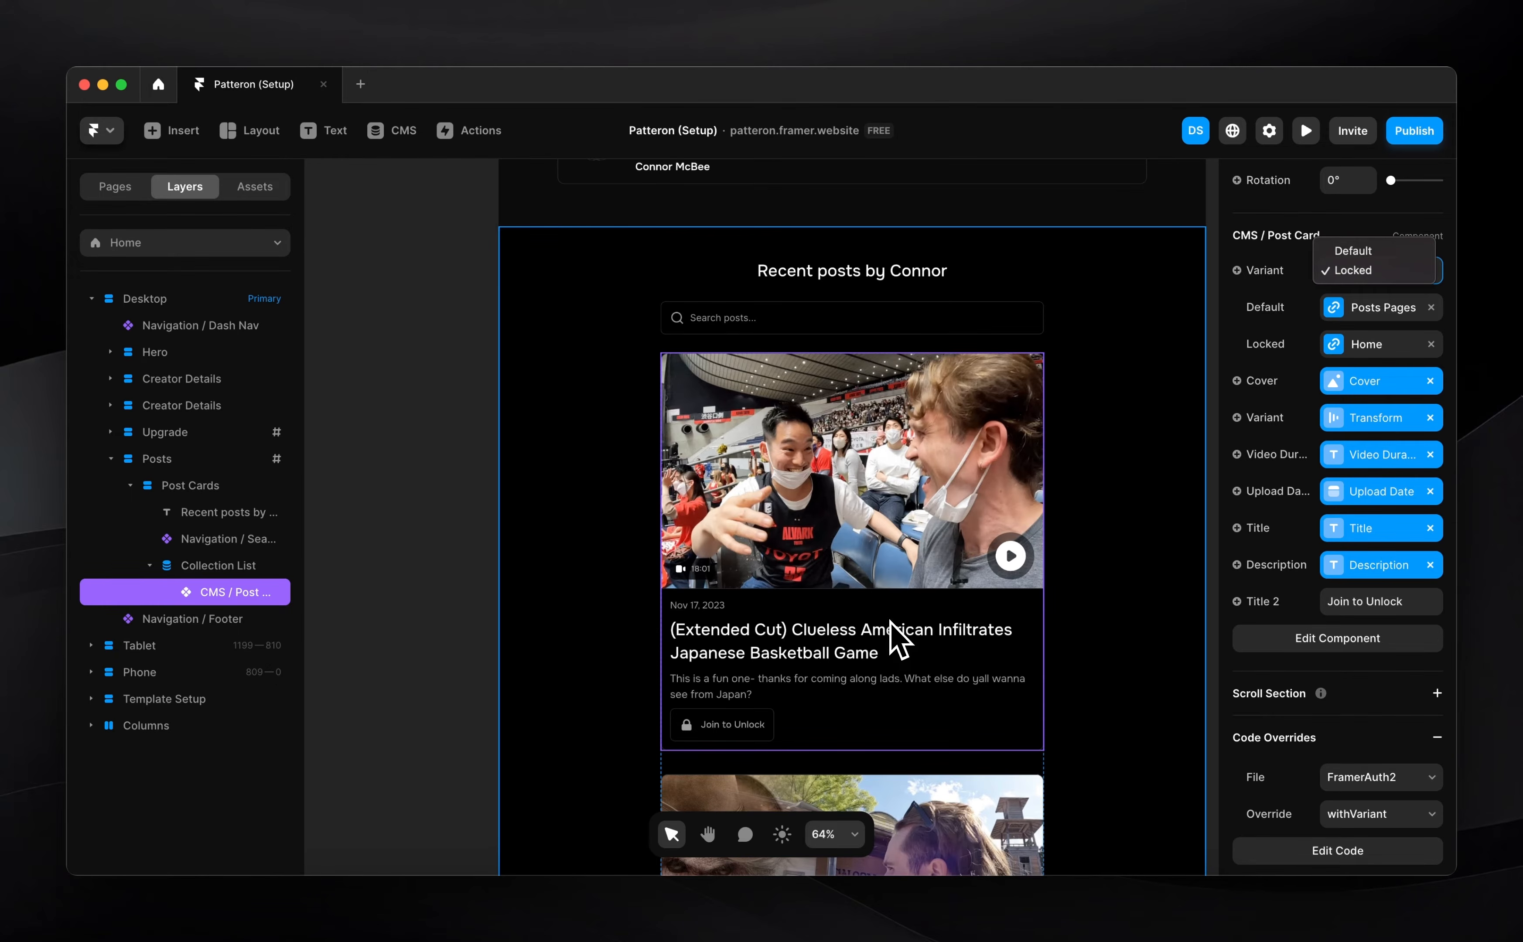
click(422, 553)
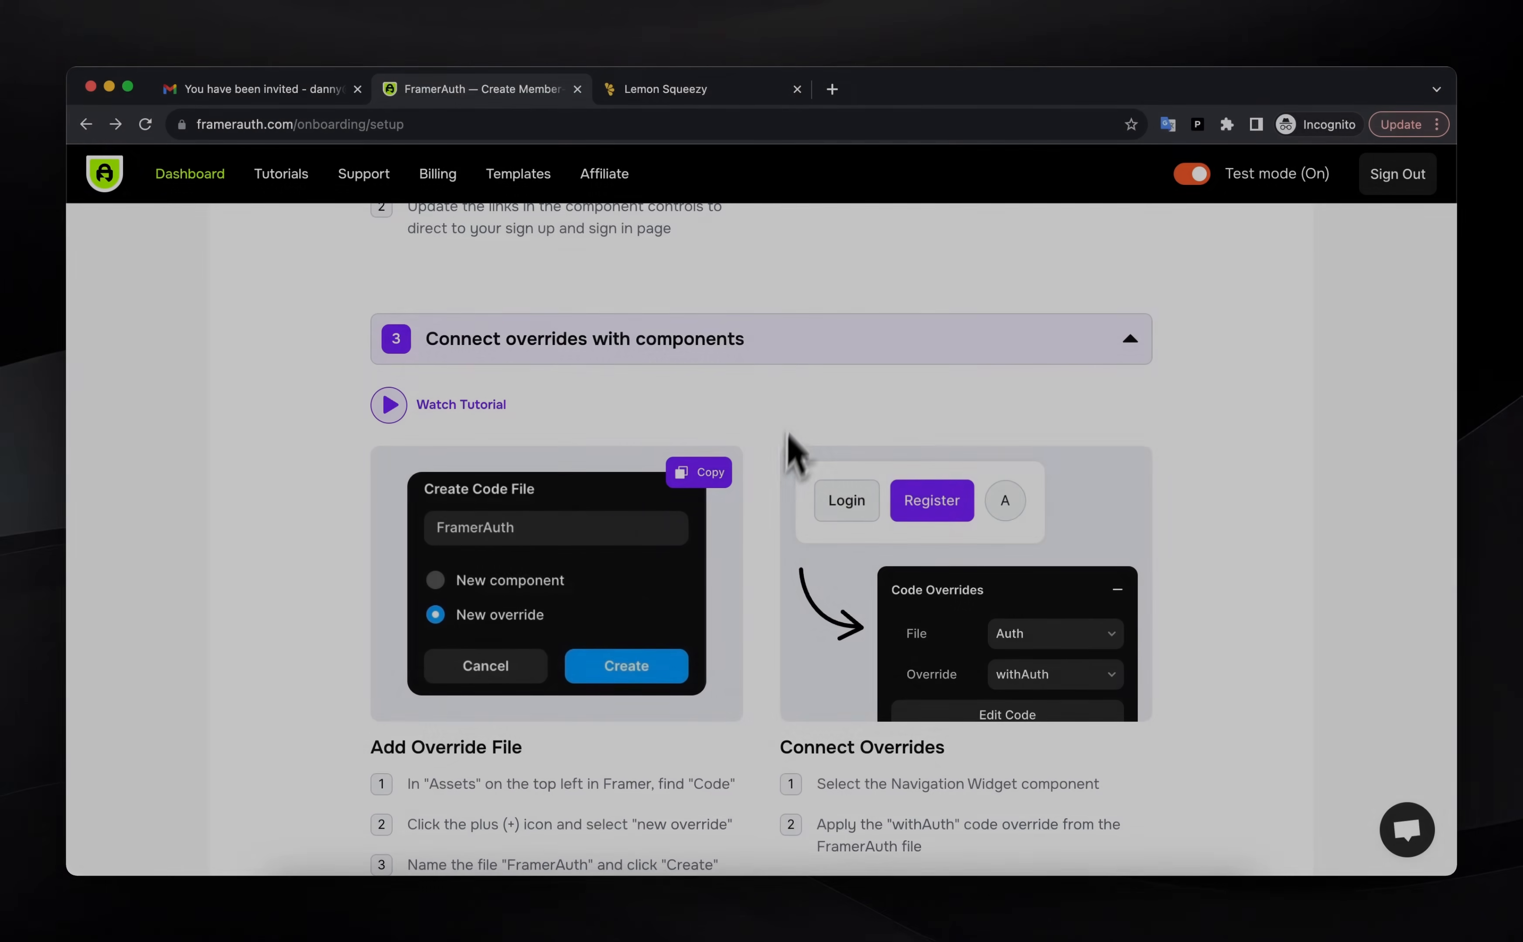
Collapse the Connect overrides step and expand Additional options to read the Show/Hide Frames and 'Locked' Variant guides
click(805, 347)
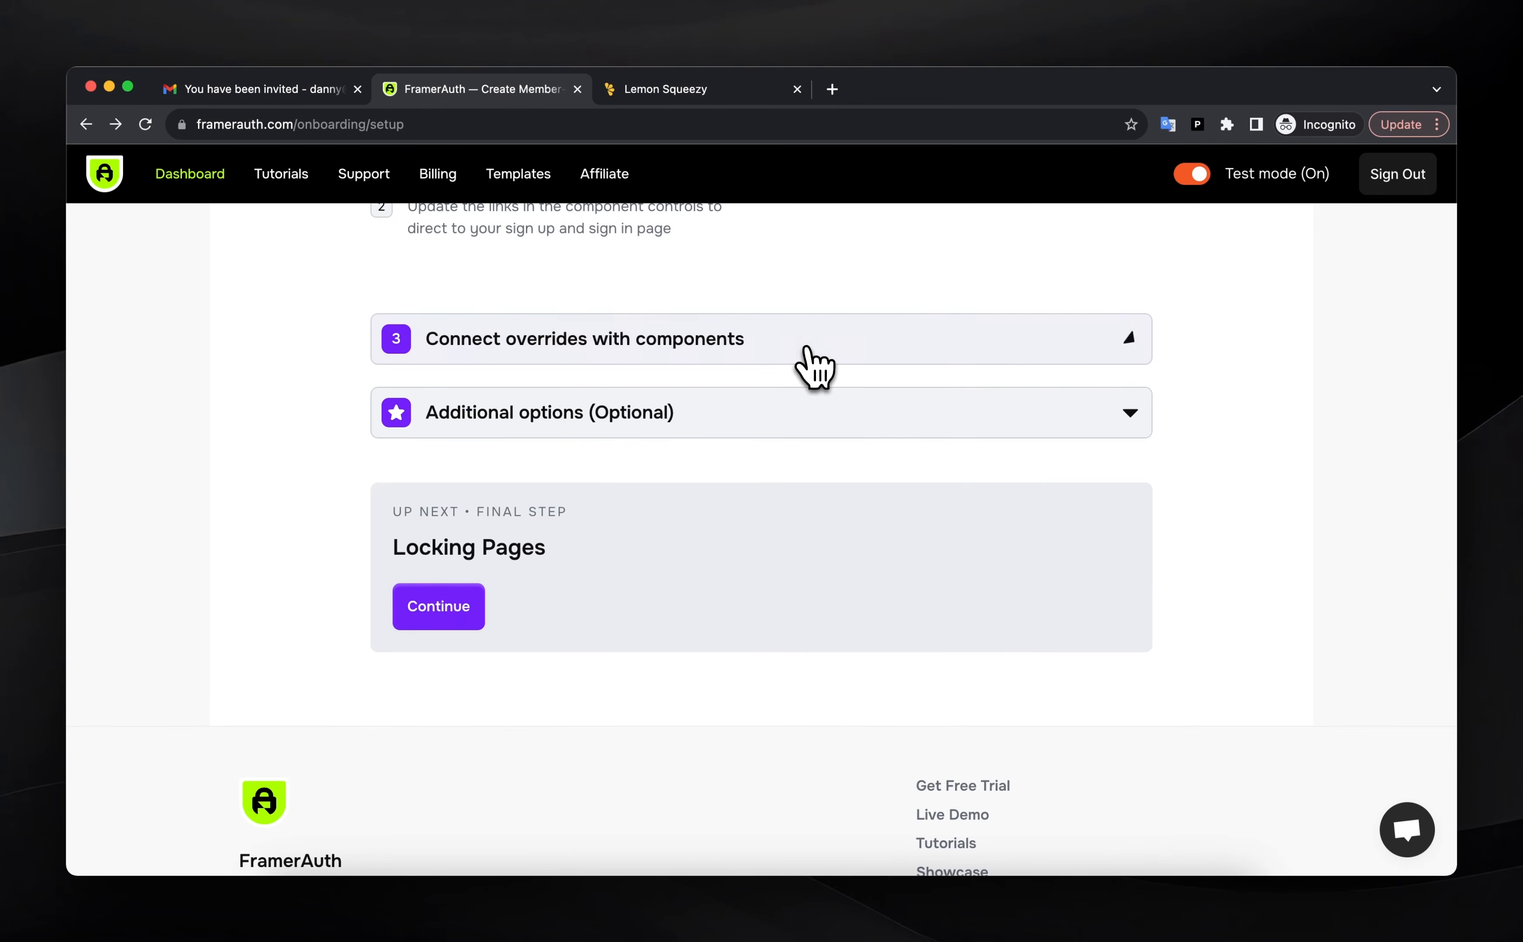
click(783, 418)
scroll(753, 542, down, 3)
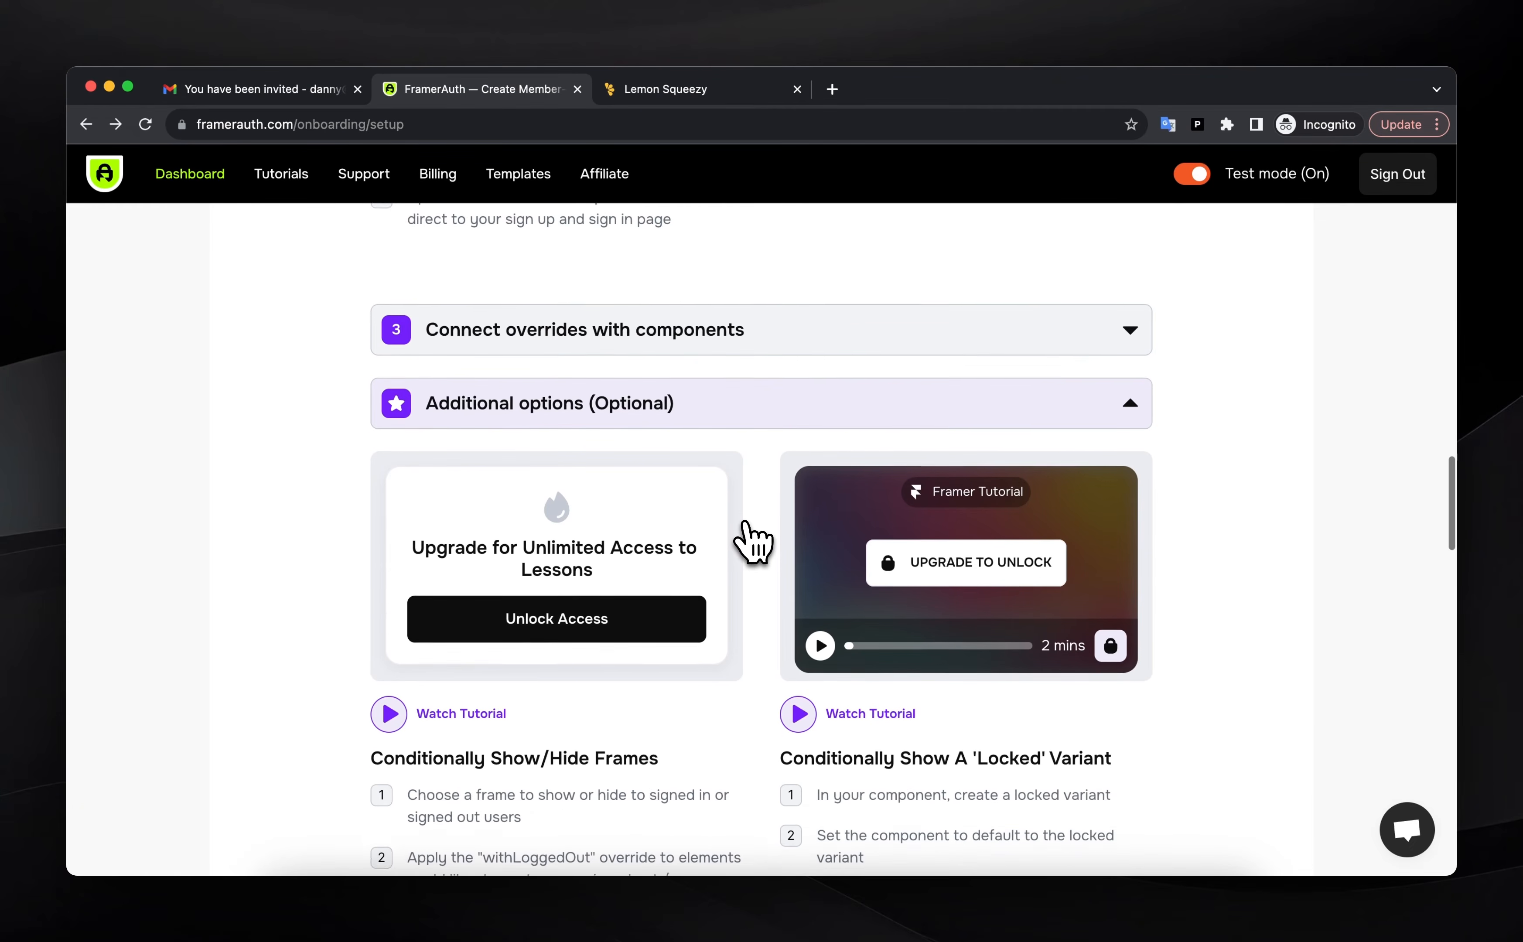
scroll(753, 541, down, 3)
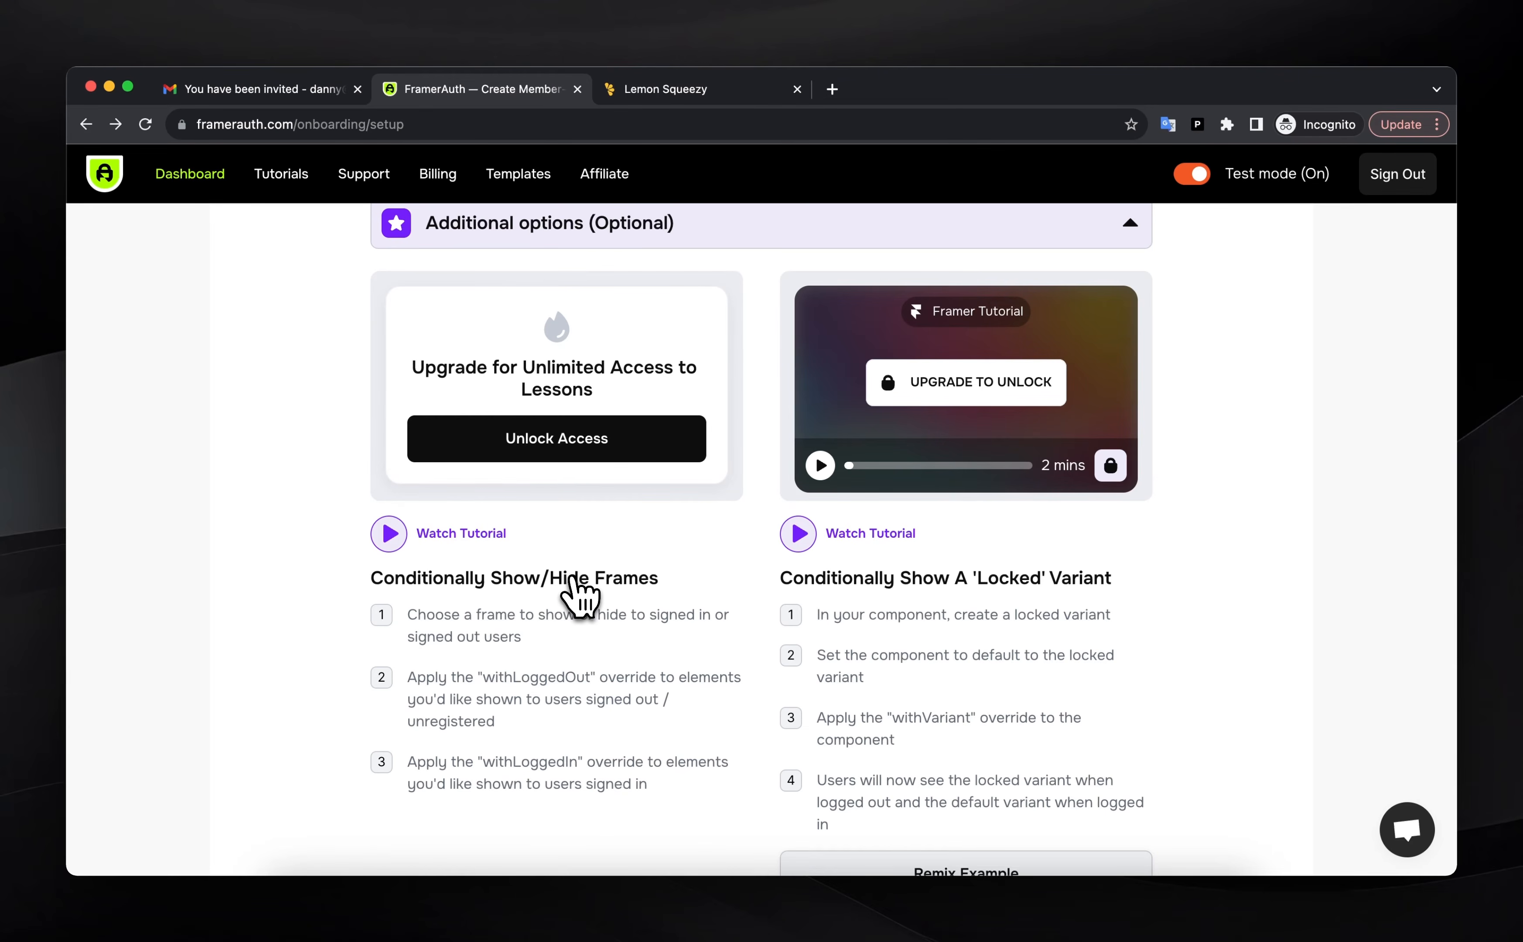
Return to Framer and scroll to the Become a Supporter section
click(1124, 929)
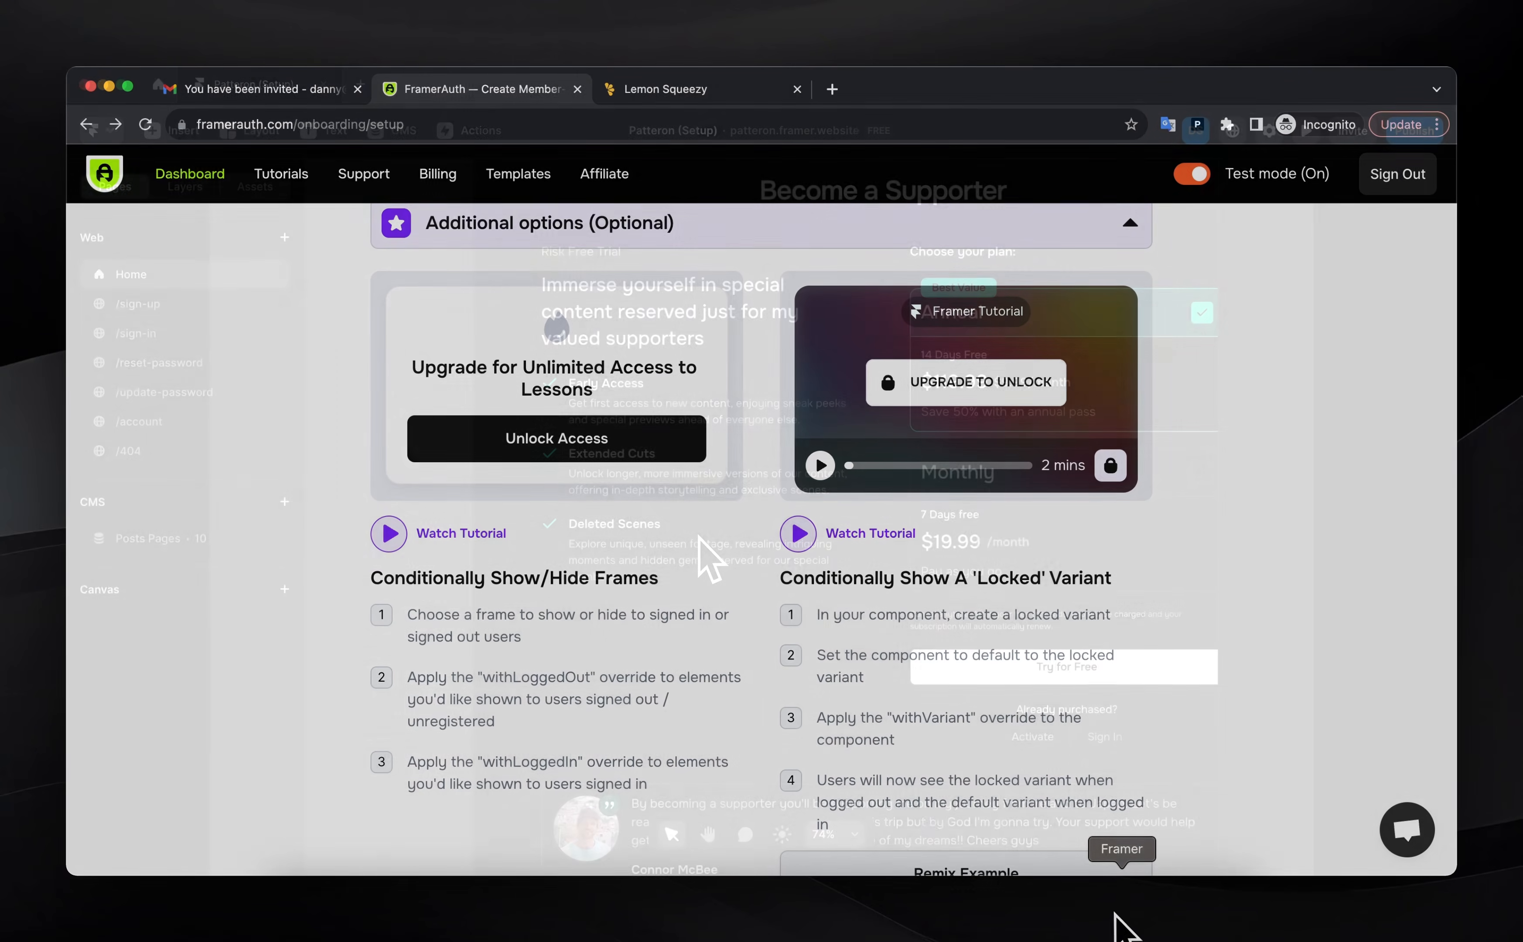
scroll(687, 526, up, 3)
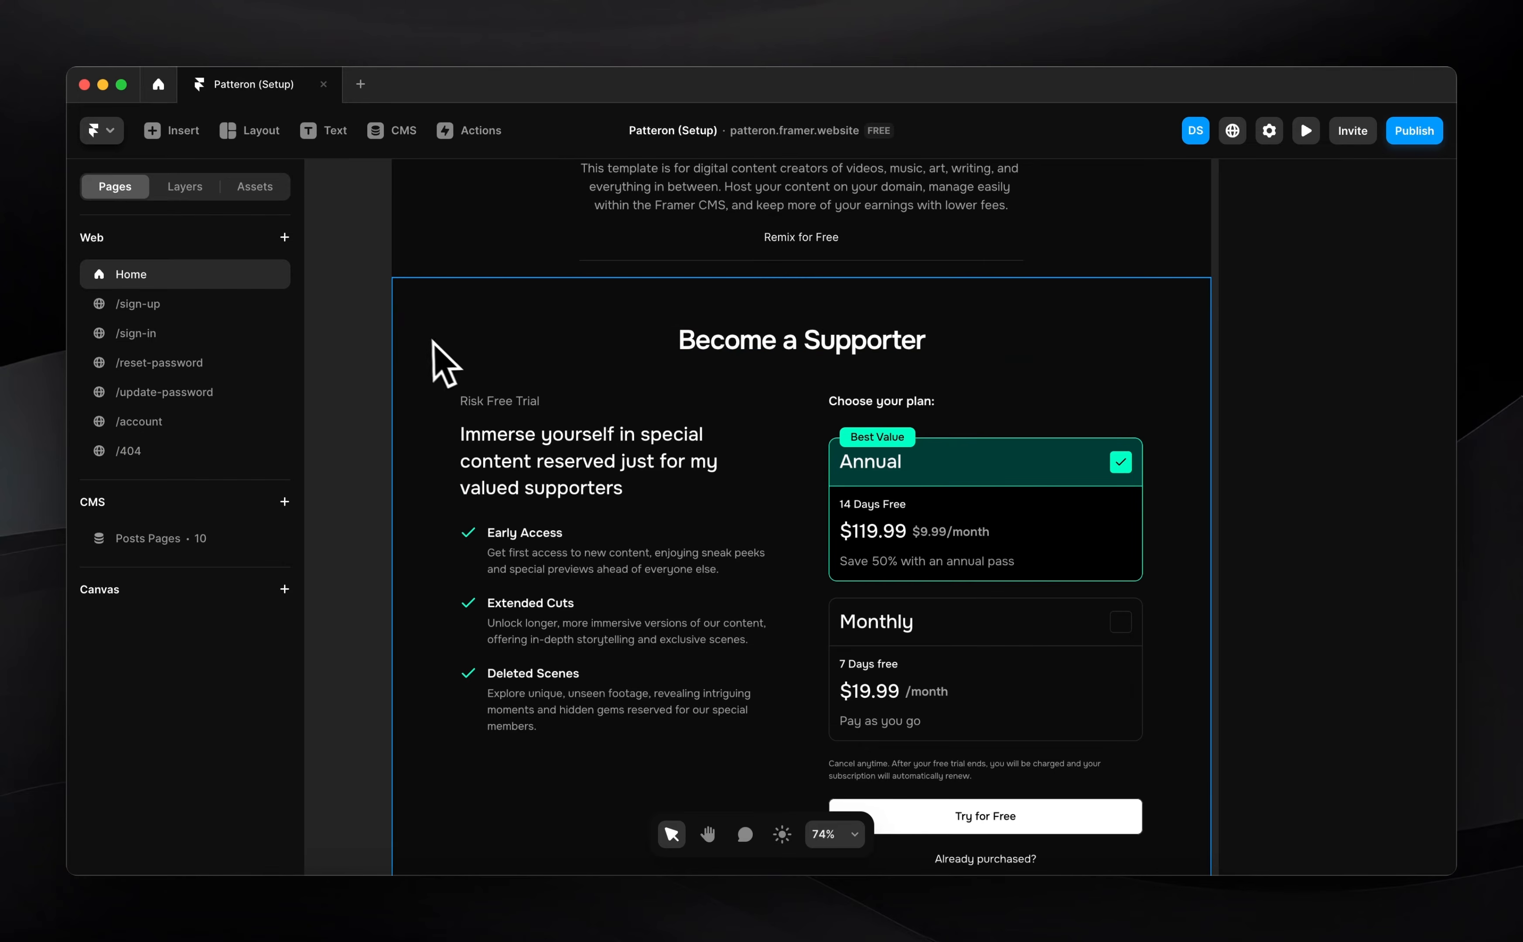
scroll(432, 362, down, 5)
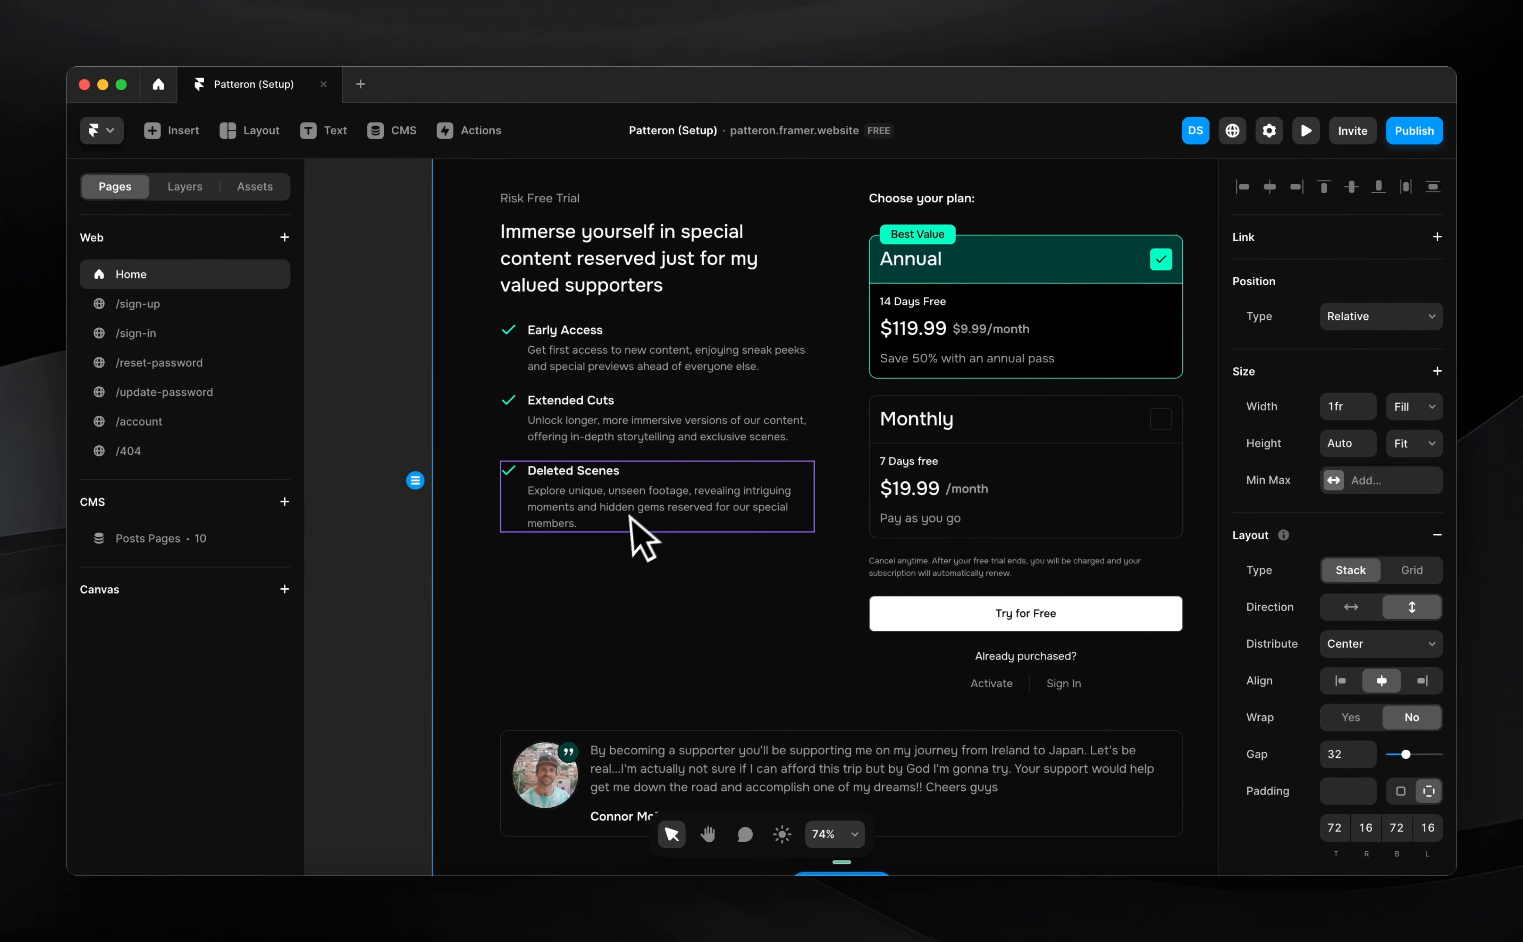
scroll(754, 594, up, 6)
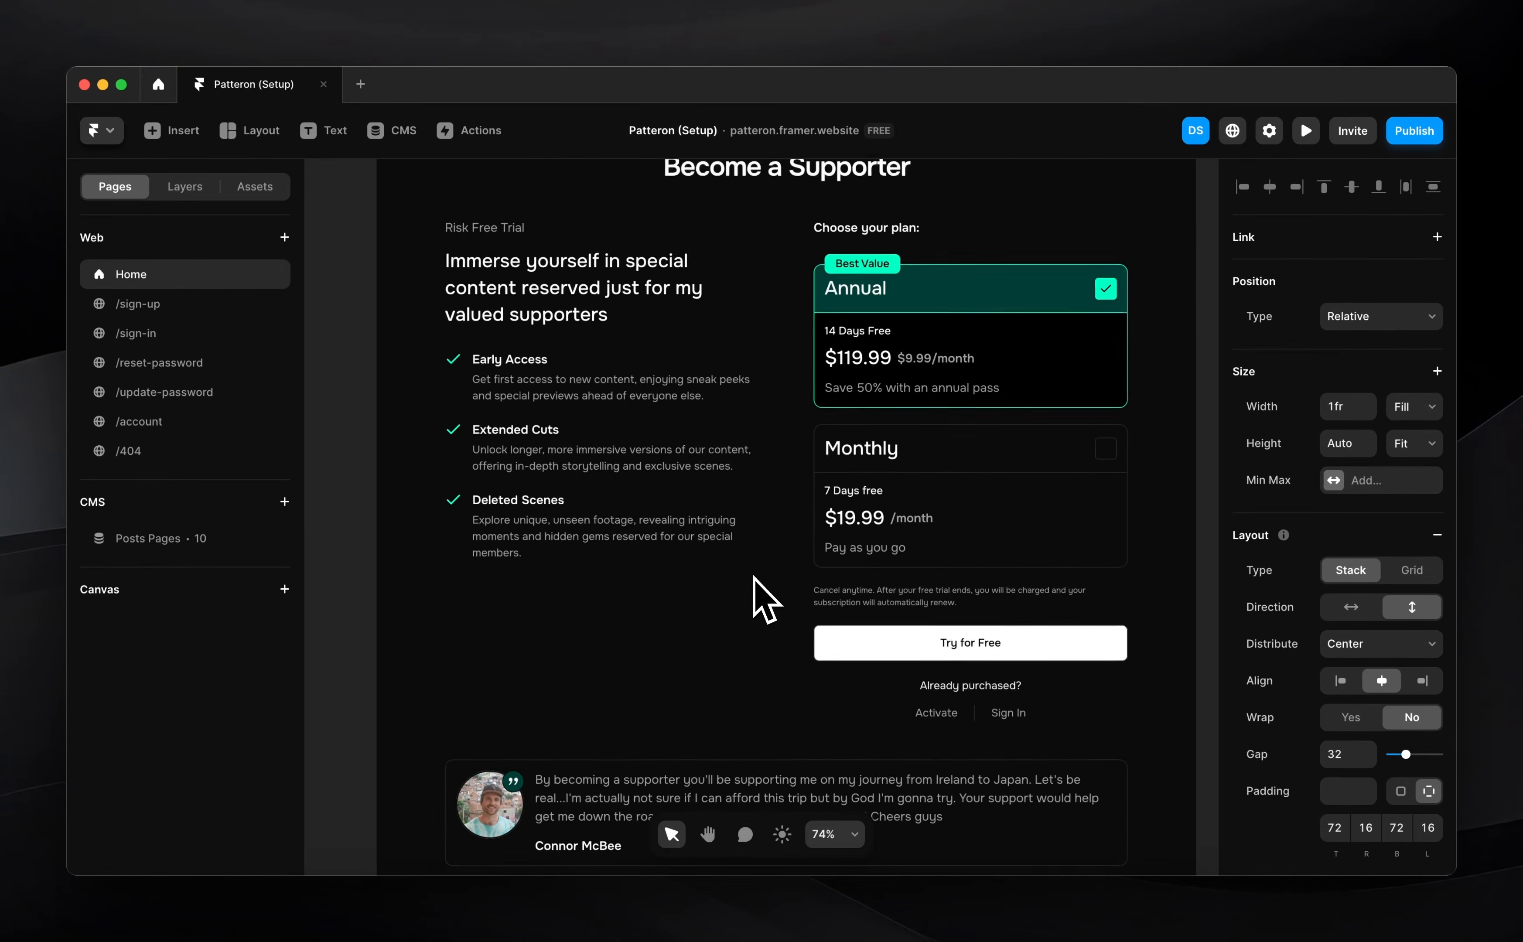
scroll(754, 594, down, 1)
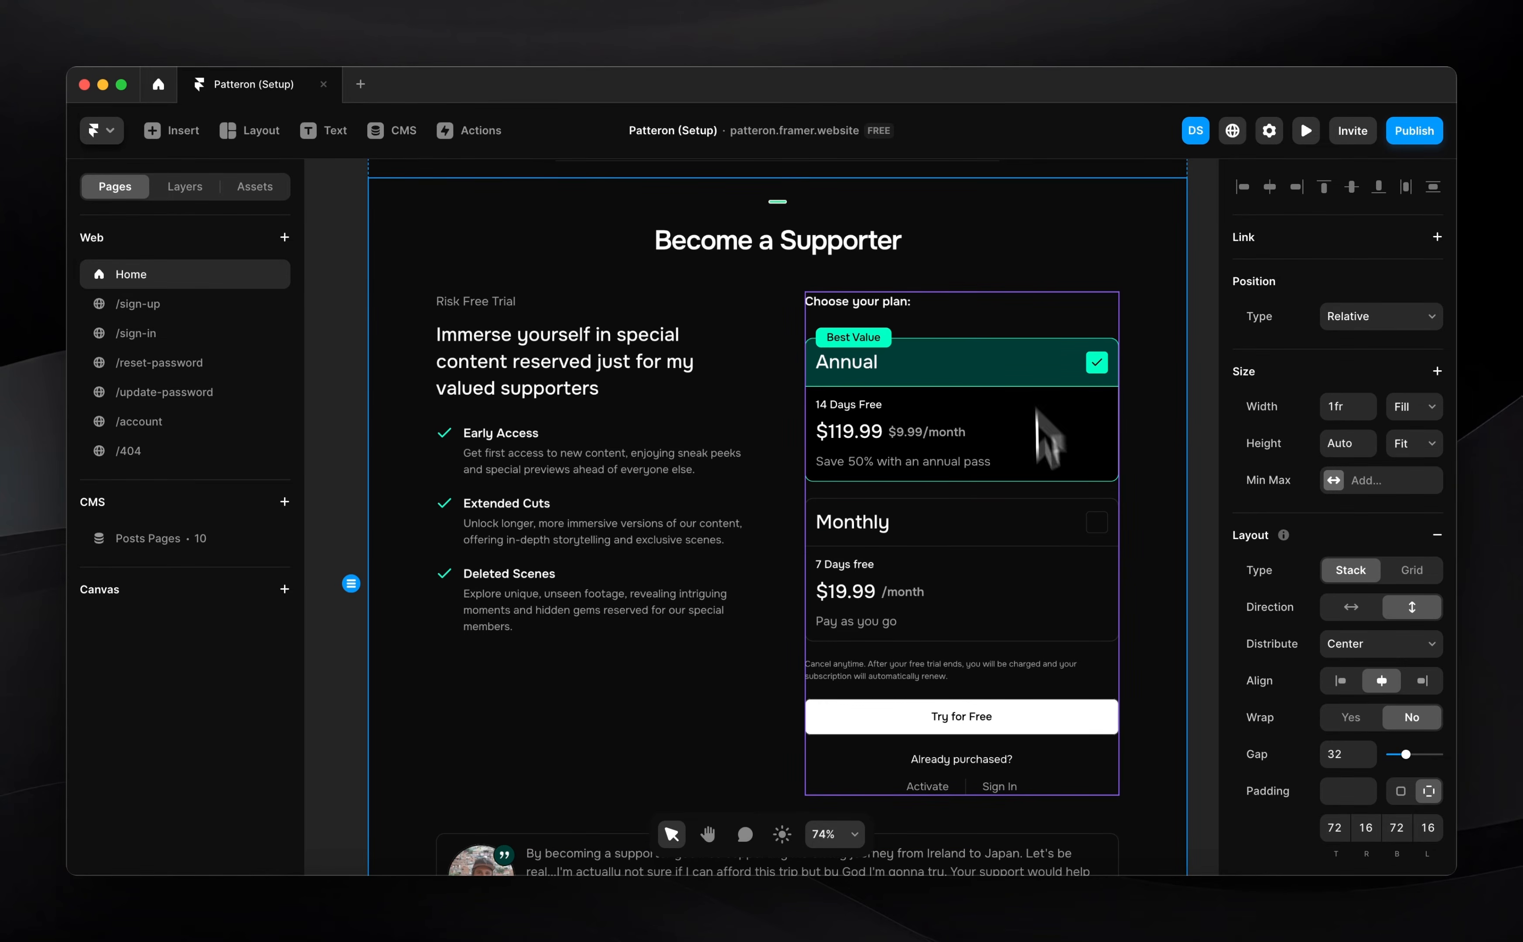
scroll(1400, 647, down, 6)
scroll(1400, 647, down, 3)
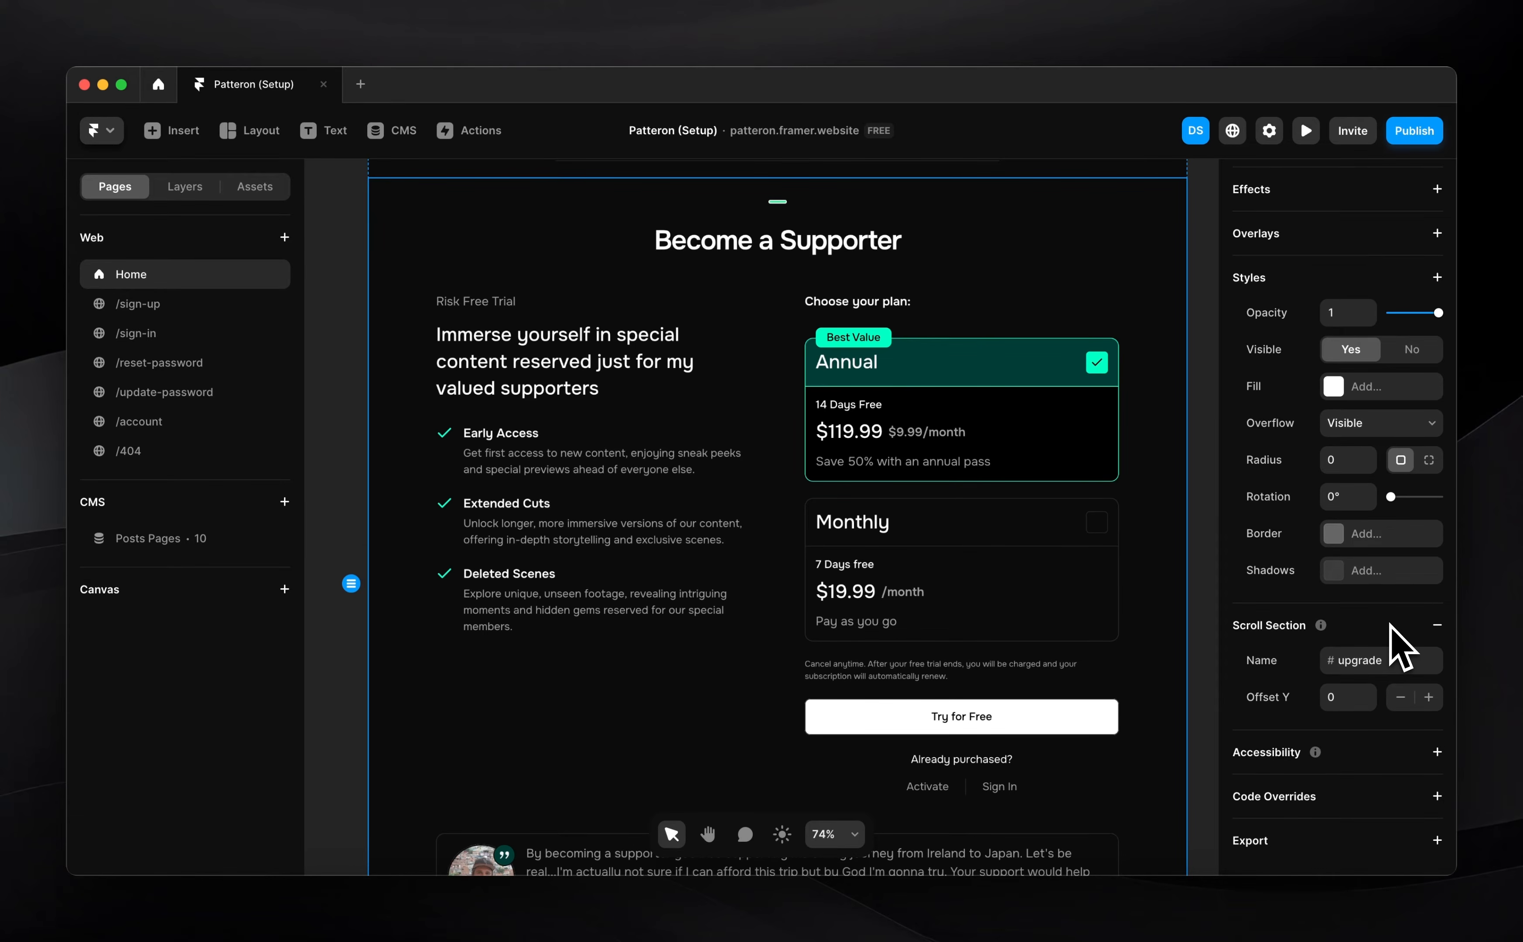
Give the Become a Supporter section the FramerAuth2 withLoggedOut code override
click(1437, 796)
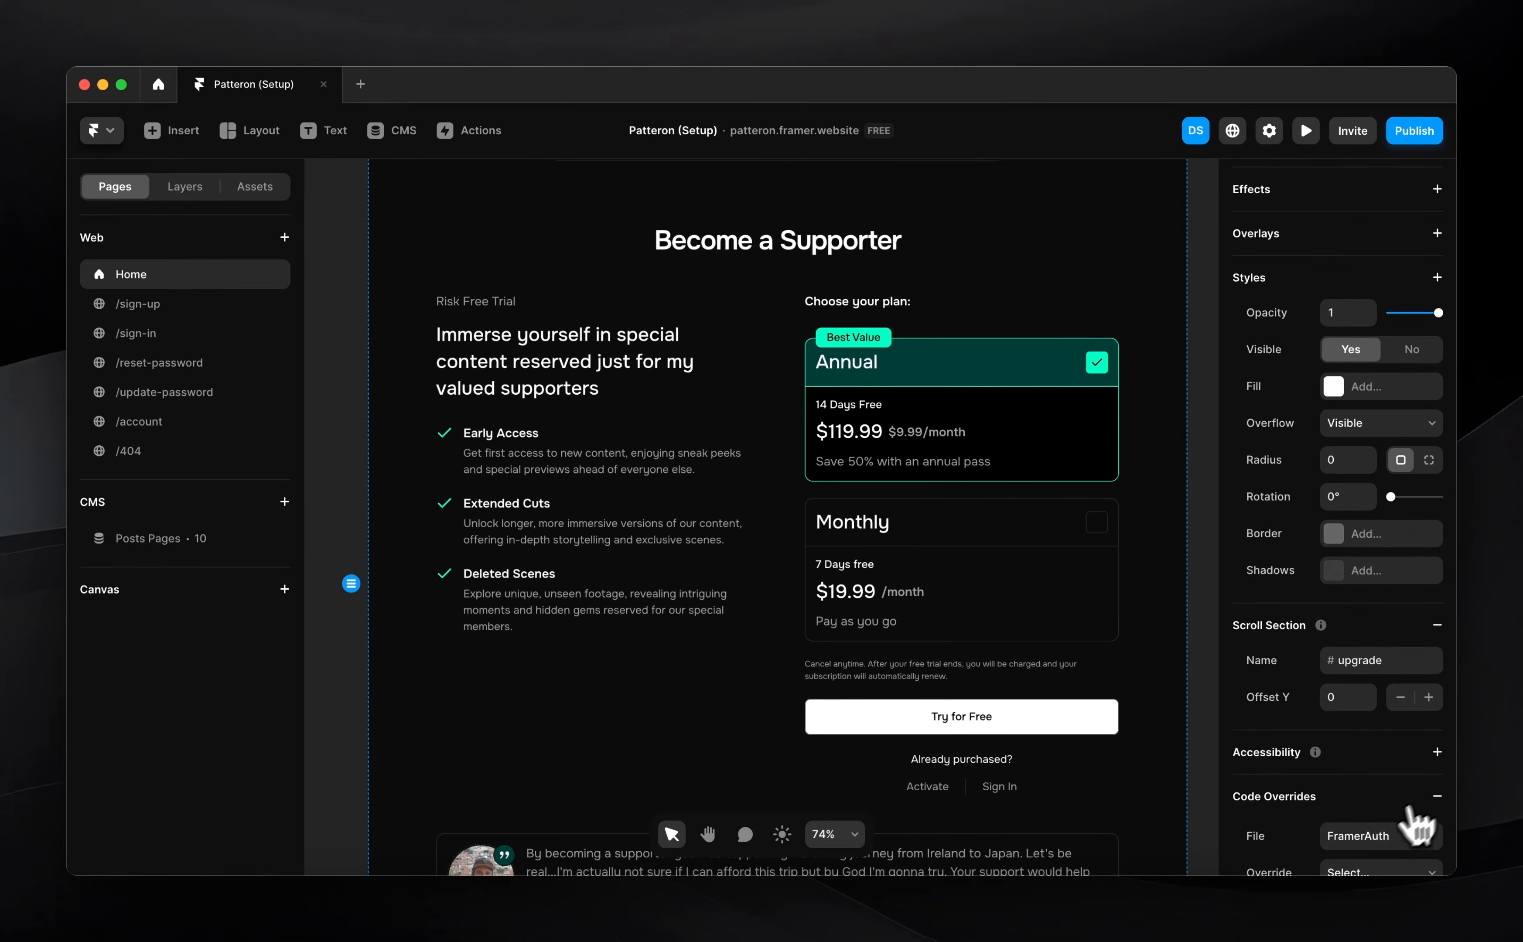
click(1372, 836)
click(1356, 725)
scroll(1404, 867, down, 2)
click(1362, 778)
scroll(1353, 813, down, 3)
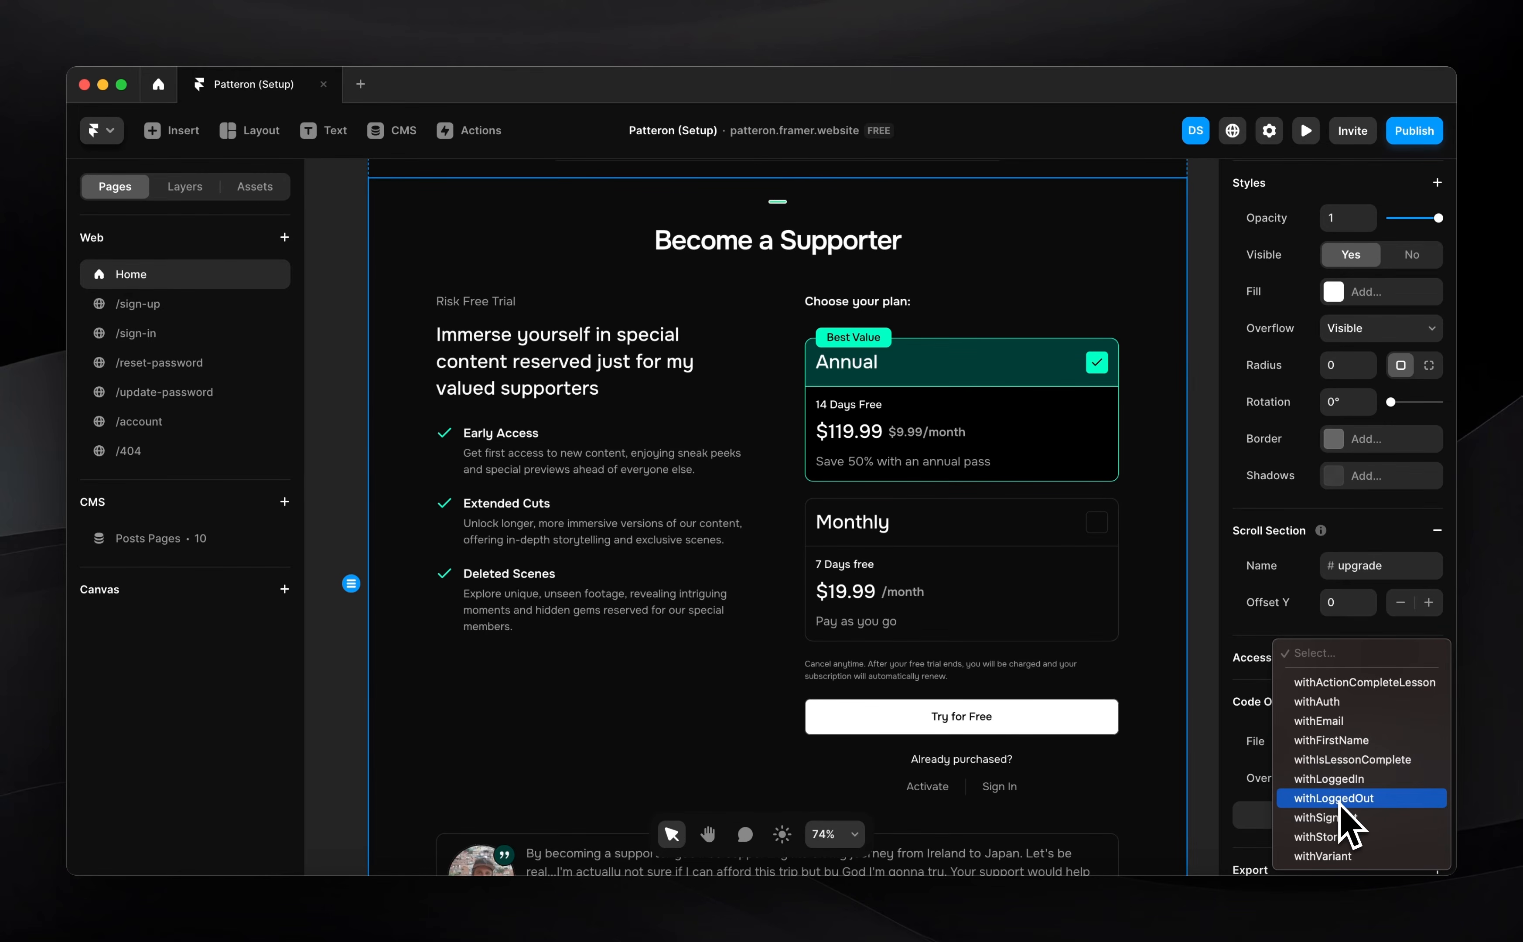
click(1338, 800)
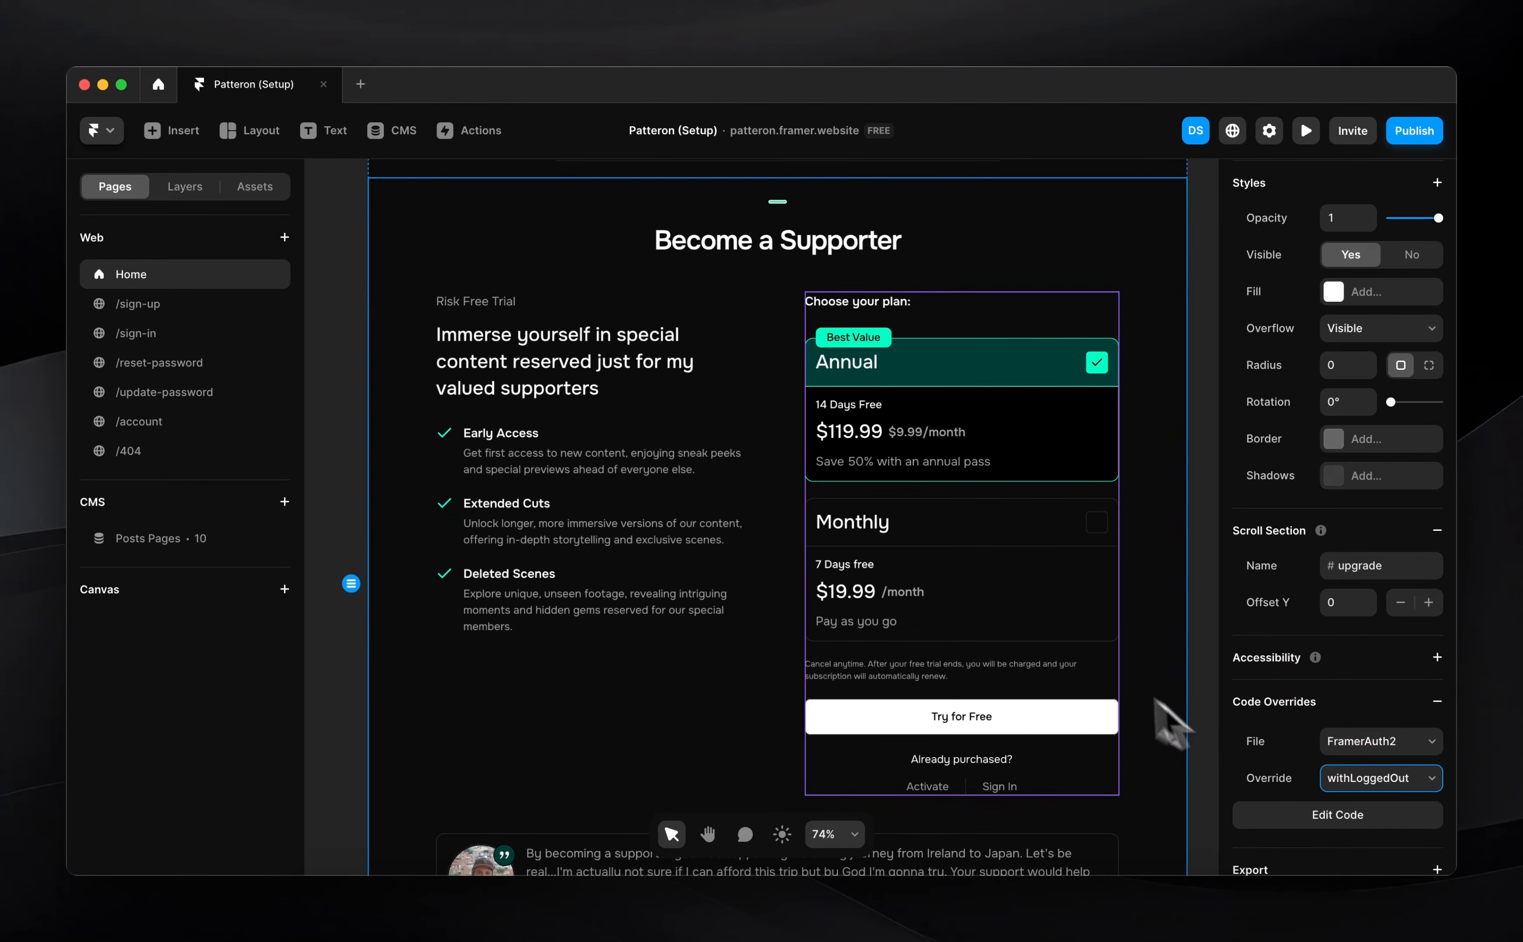
scroll(681, 431, up, 1)
click(347, 370)
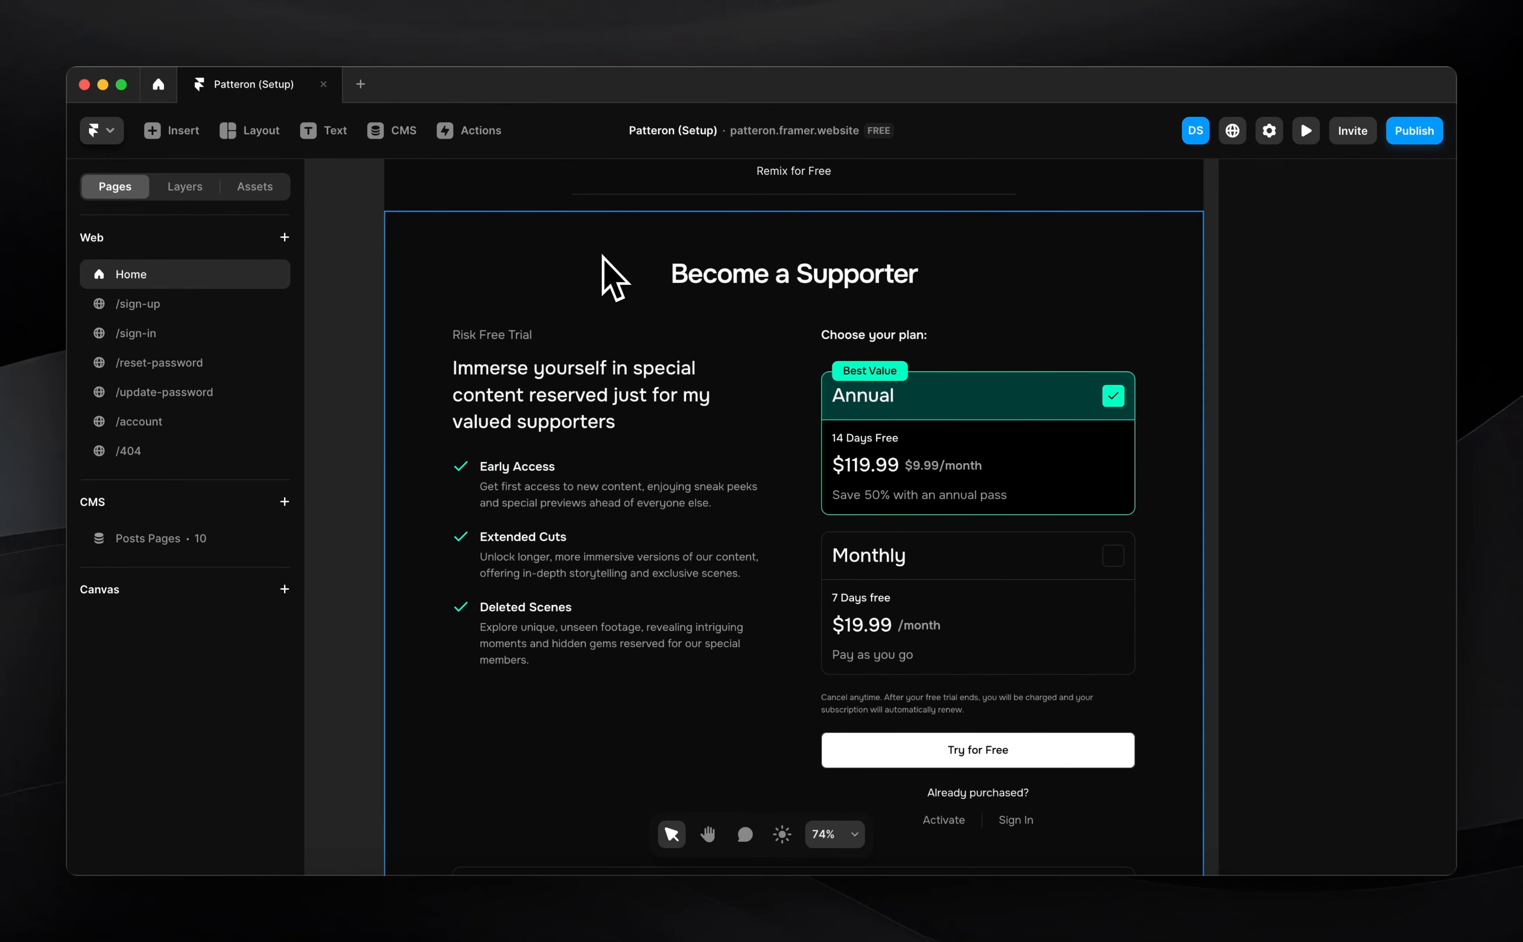
click(607, 270)
scroll(812, 476, down, 5)
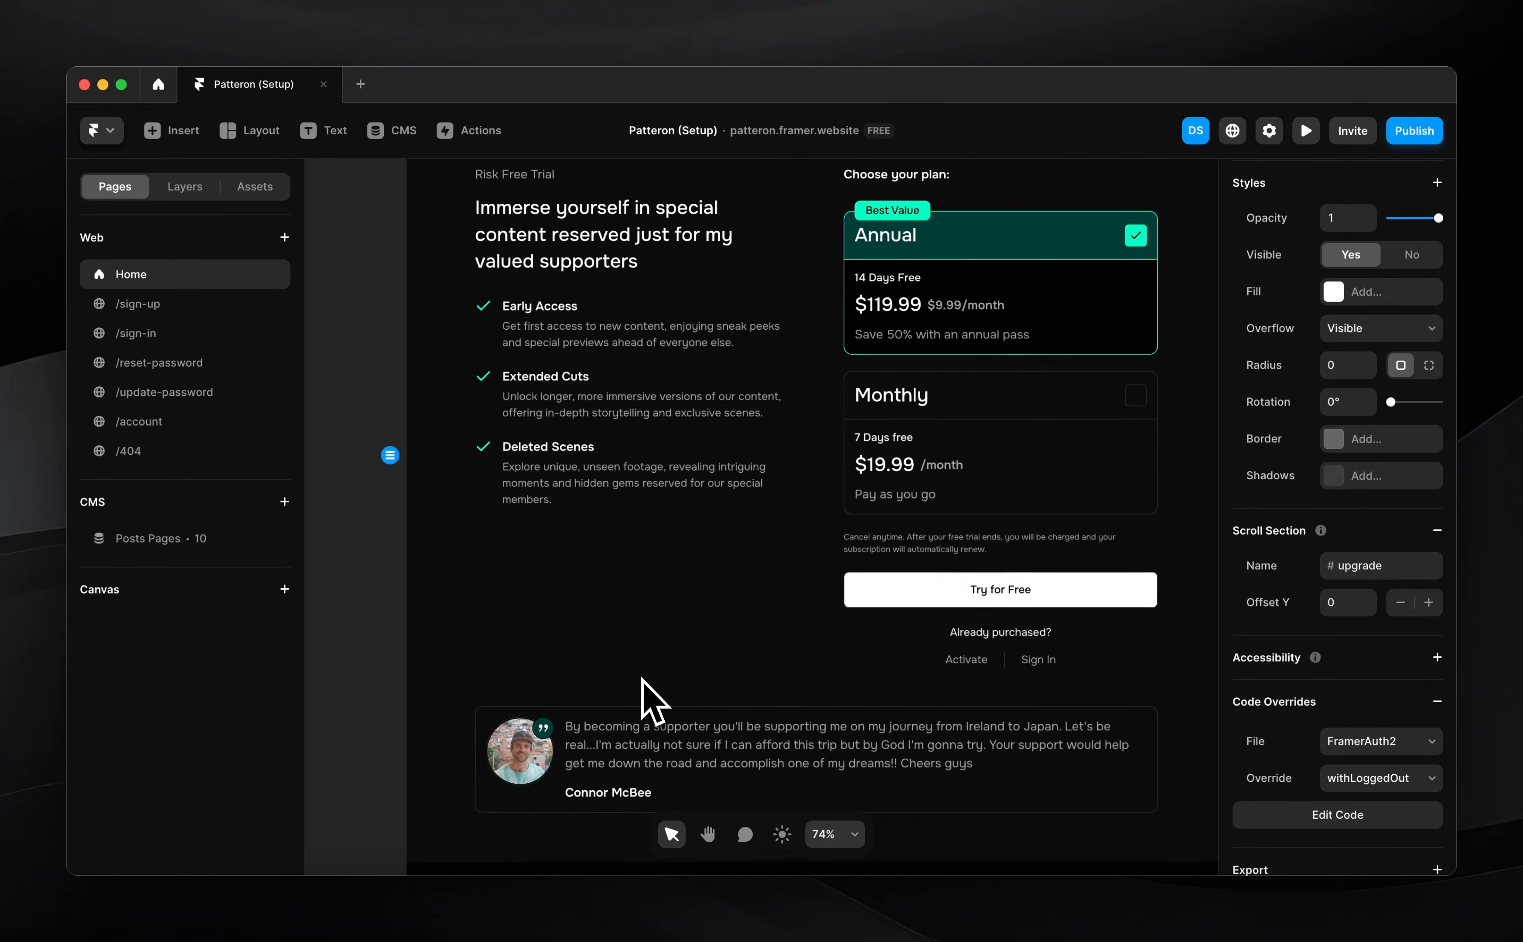
scroll(641, 678, up, 2)
scroll(641, 677, down, 1)
scroll(647, 697, down, 12)
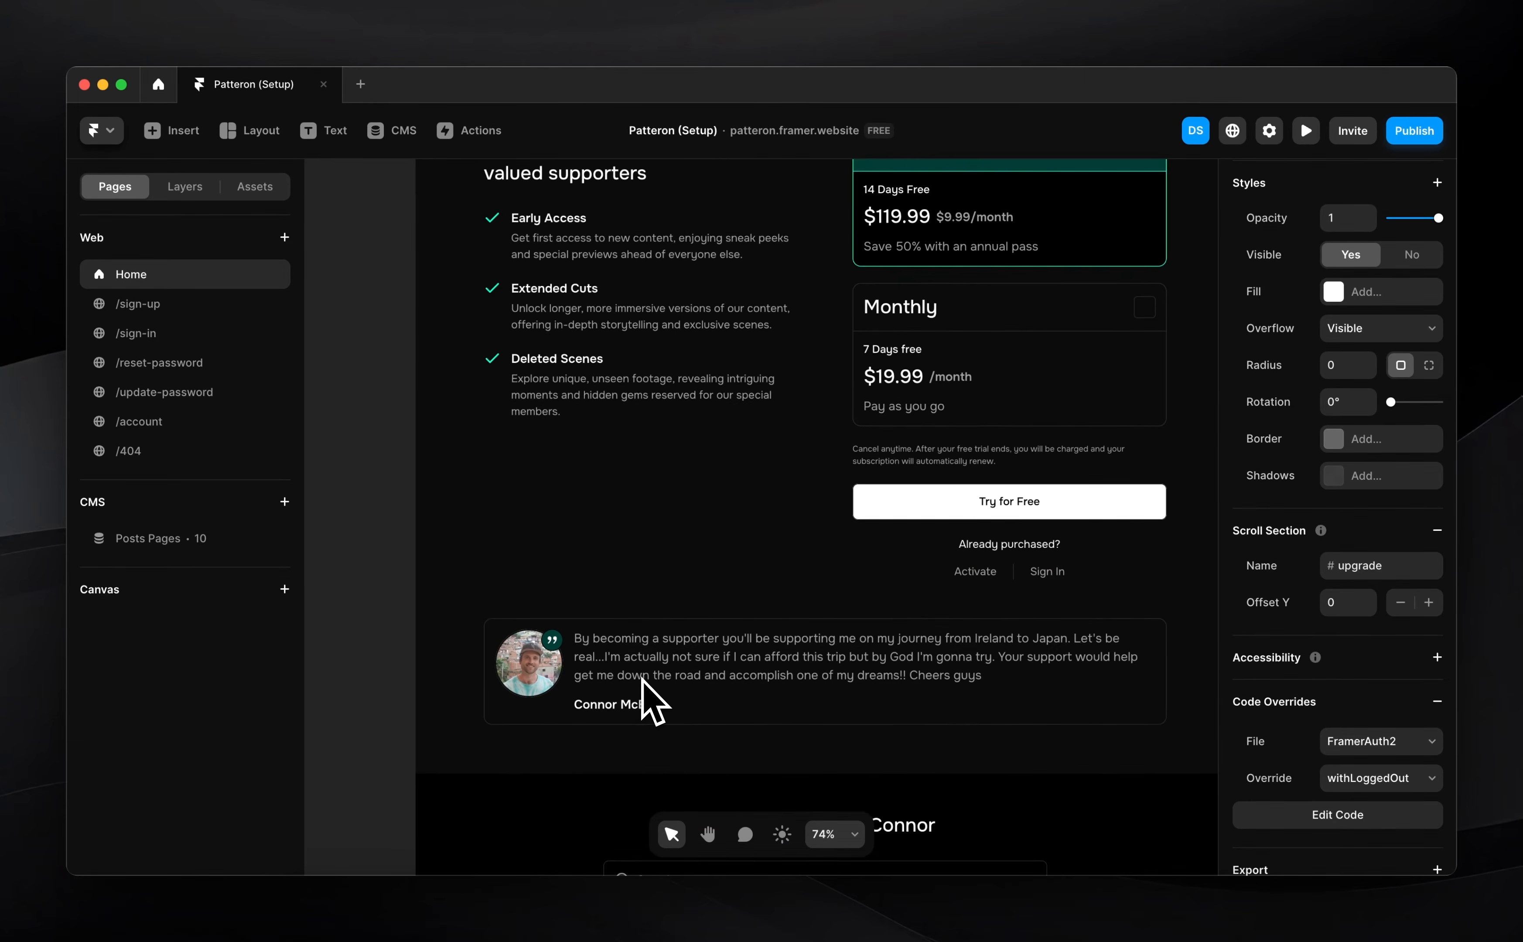
click(647, 704)
click(421, 744)
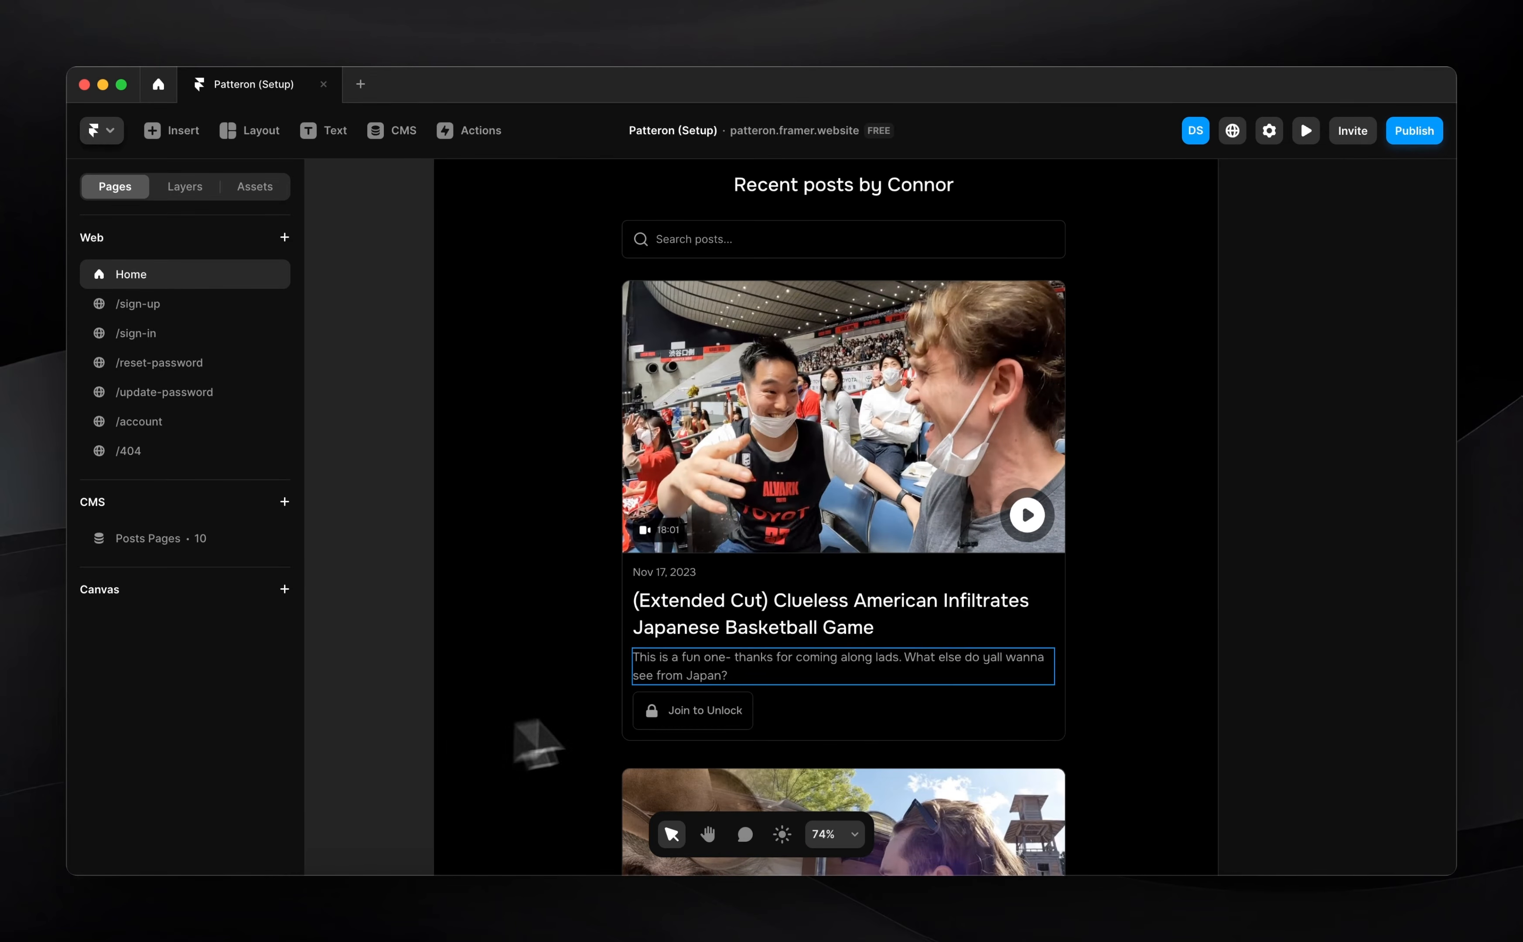
scroll(768, 707, up, 5)
scroll(768, 710, up, 2)
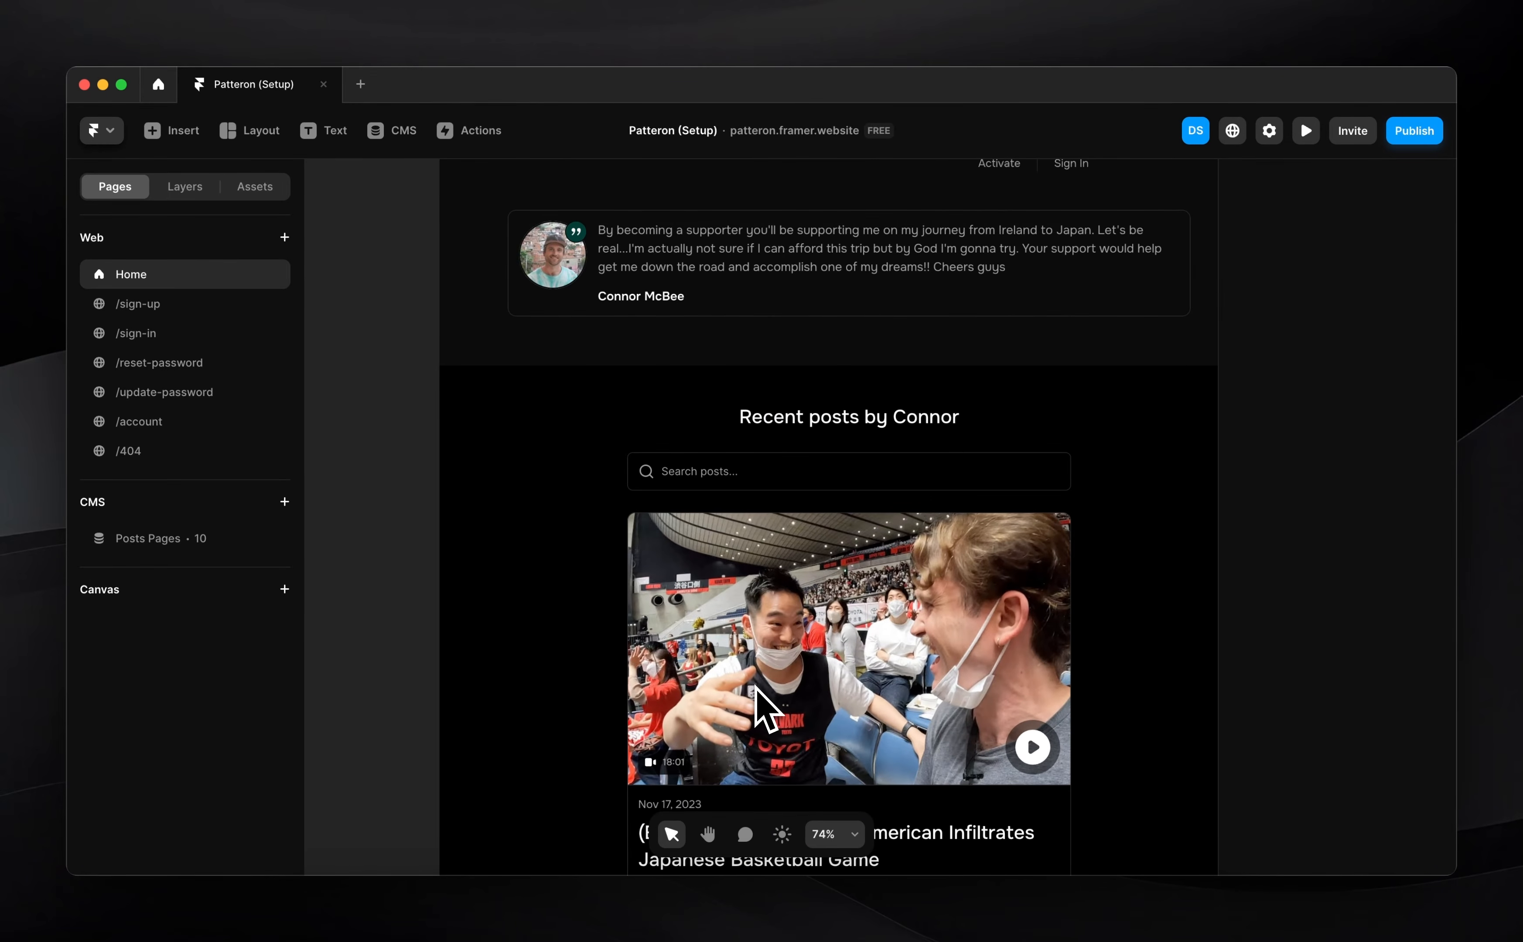
scroll(756, 688, up, 20)
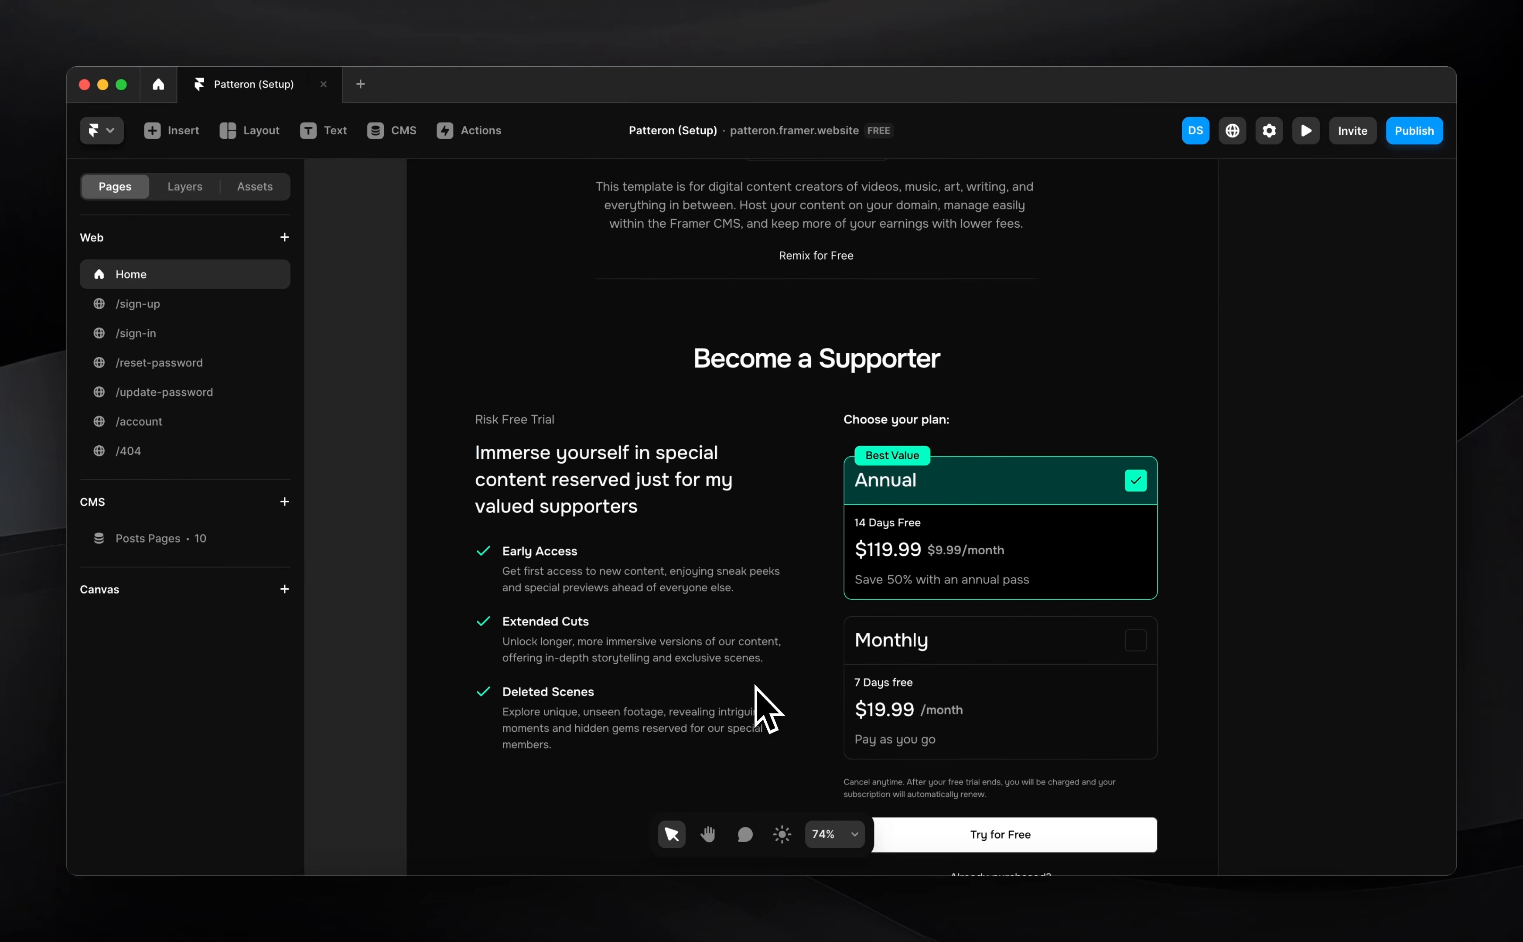
scroll(697, 486, up, 5)
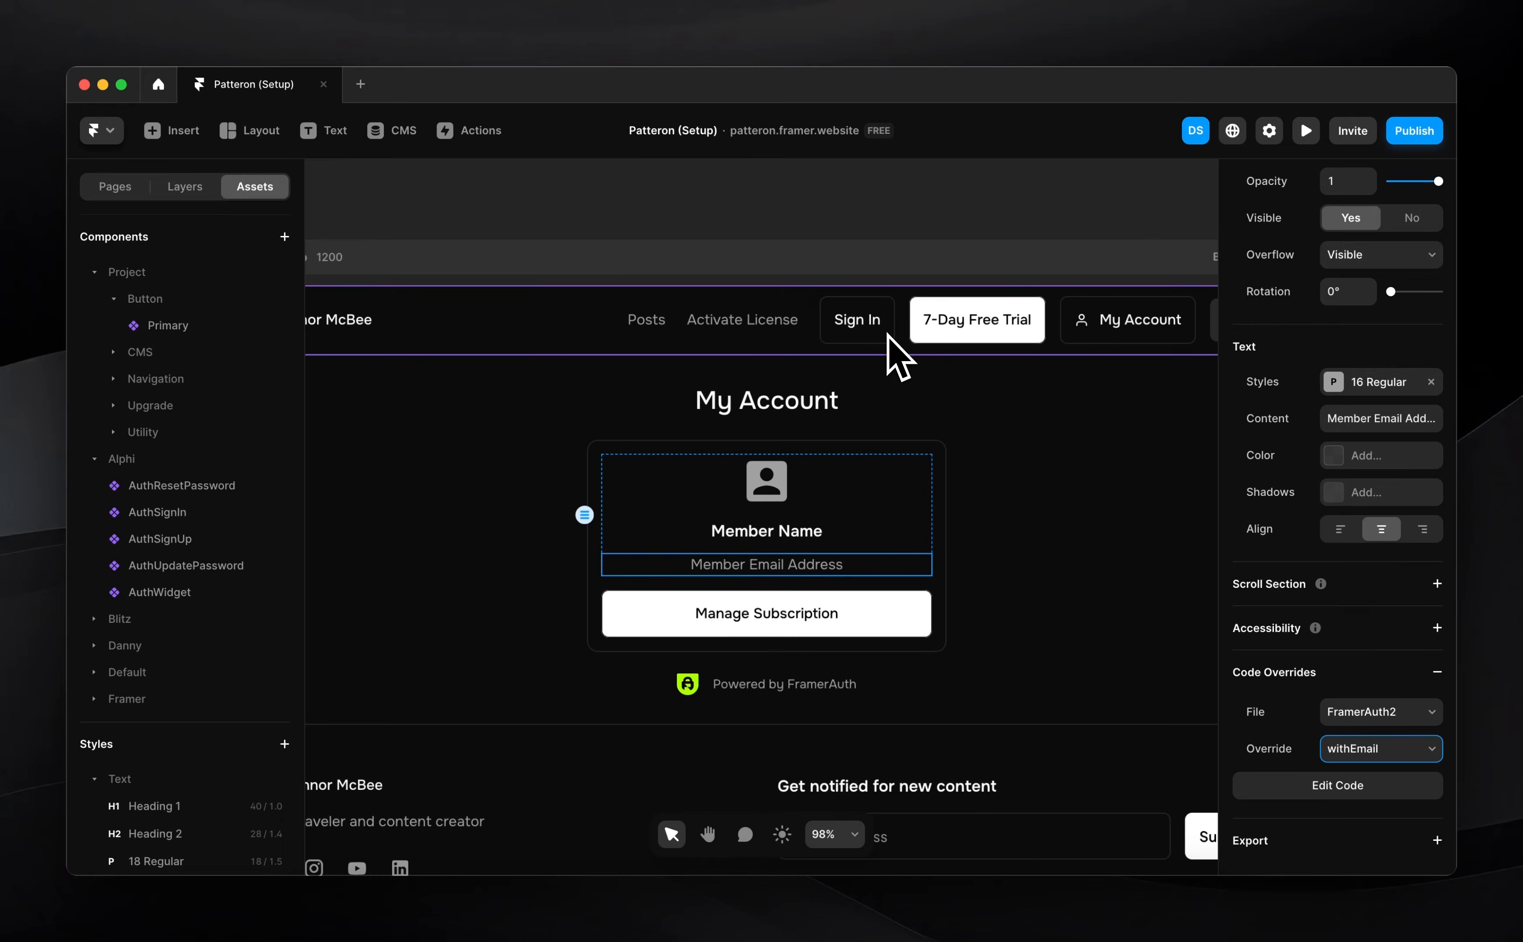
Open the account page's Navigation / Dash Nav component for editing
click(888, 334)
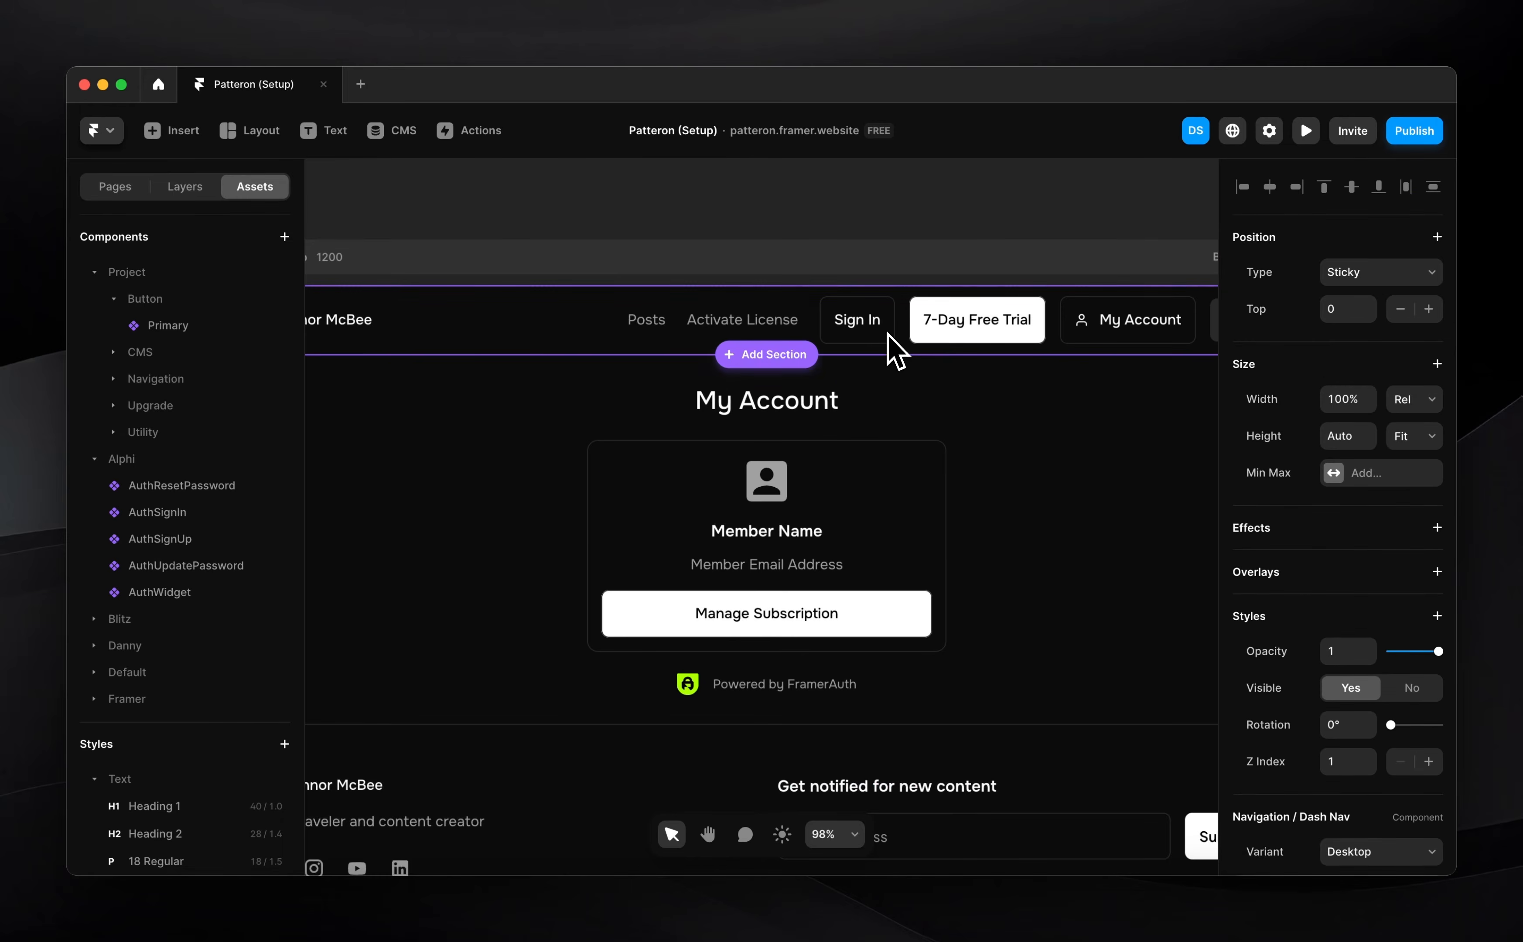
double_click(888, 334)
scroll(898, 563, up, 5)
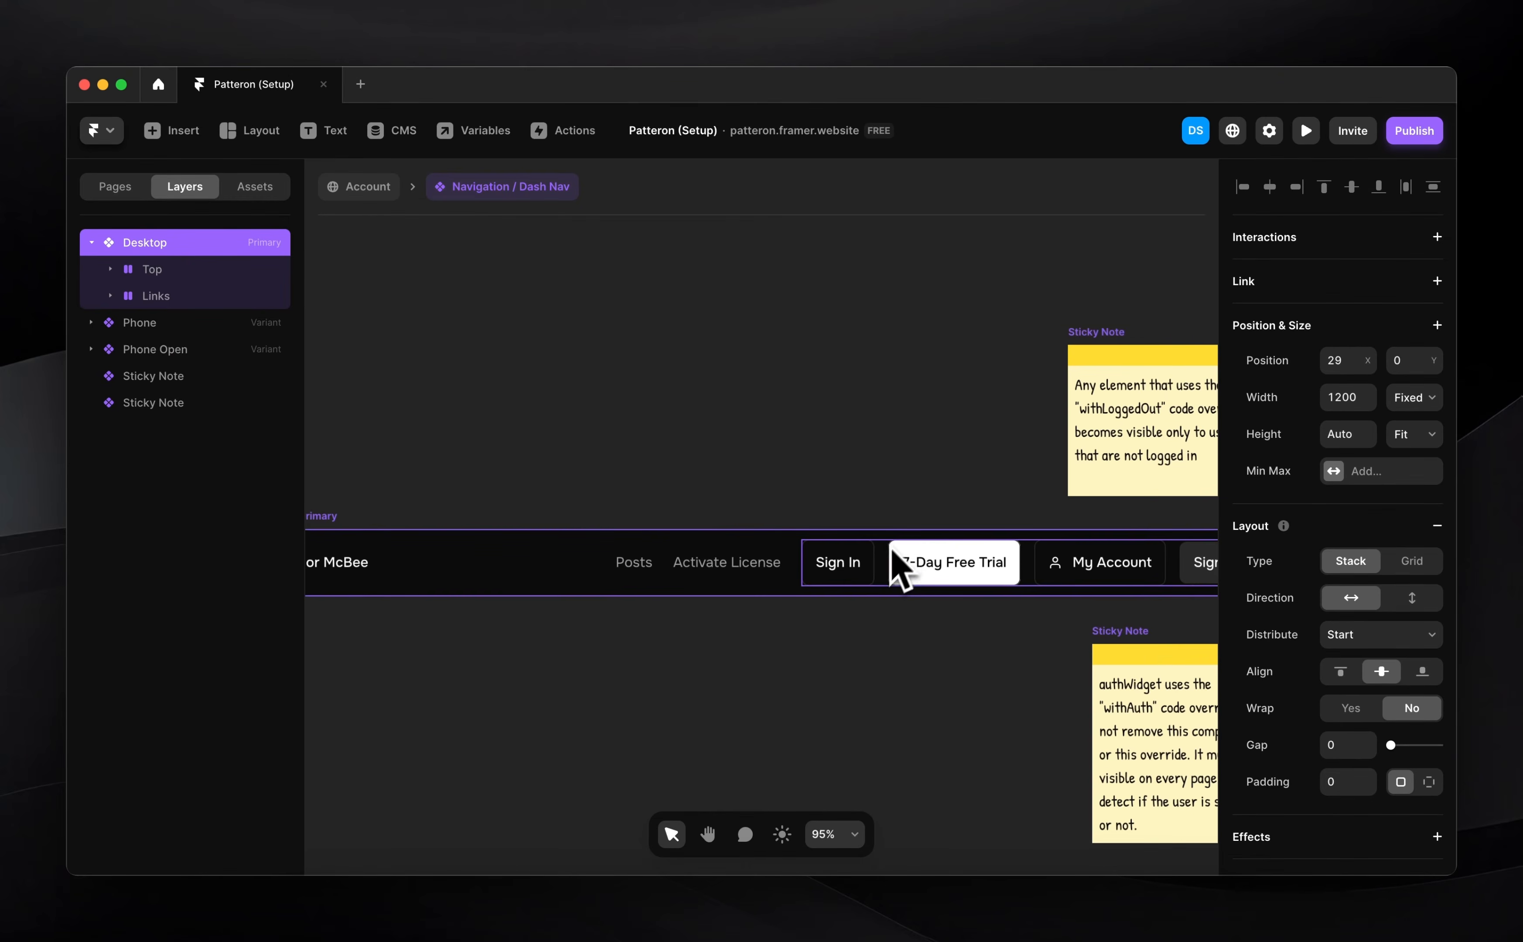
scroll(867, 579, up, 4)
Give the Sign In button the FramerAuth2 withLoggedOut override
click(834, 578)
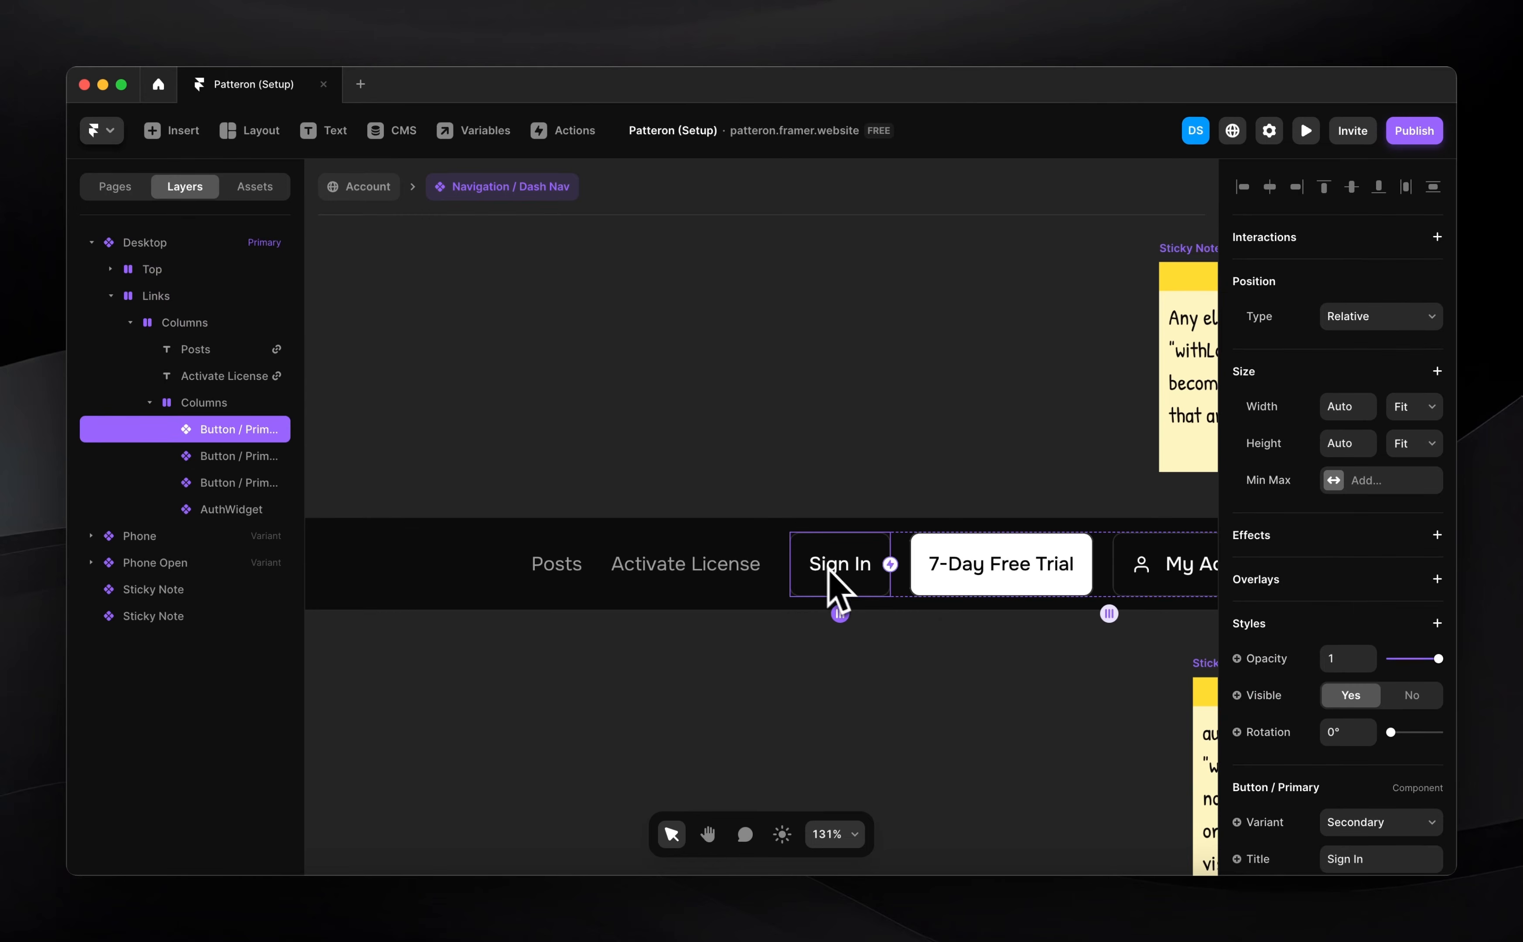
scroll(1375, 644, down, 5)
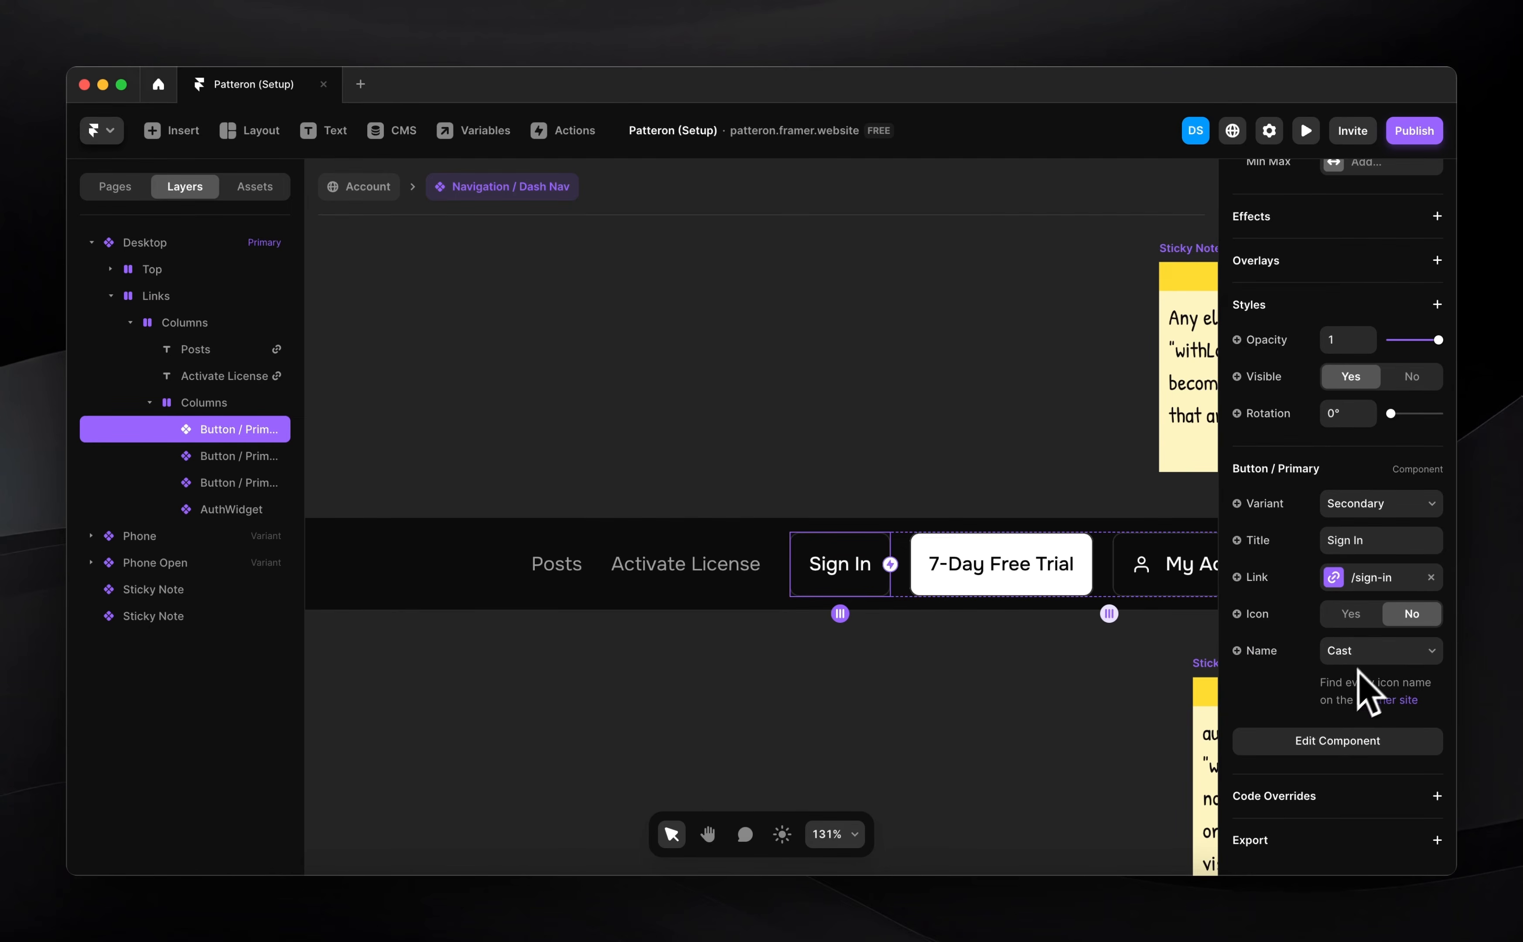
click(1436, 795)
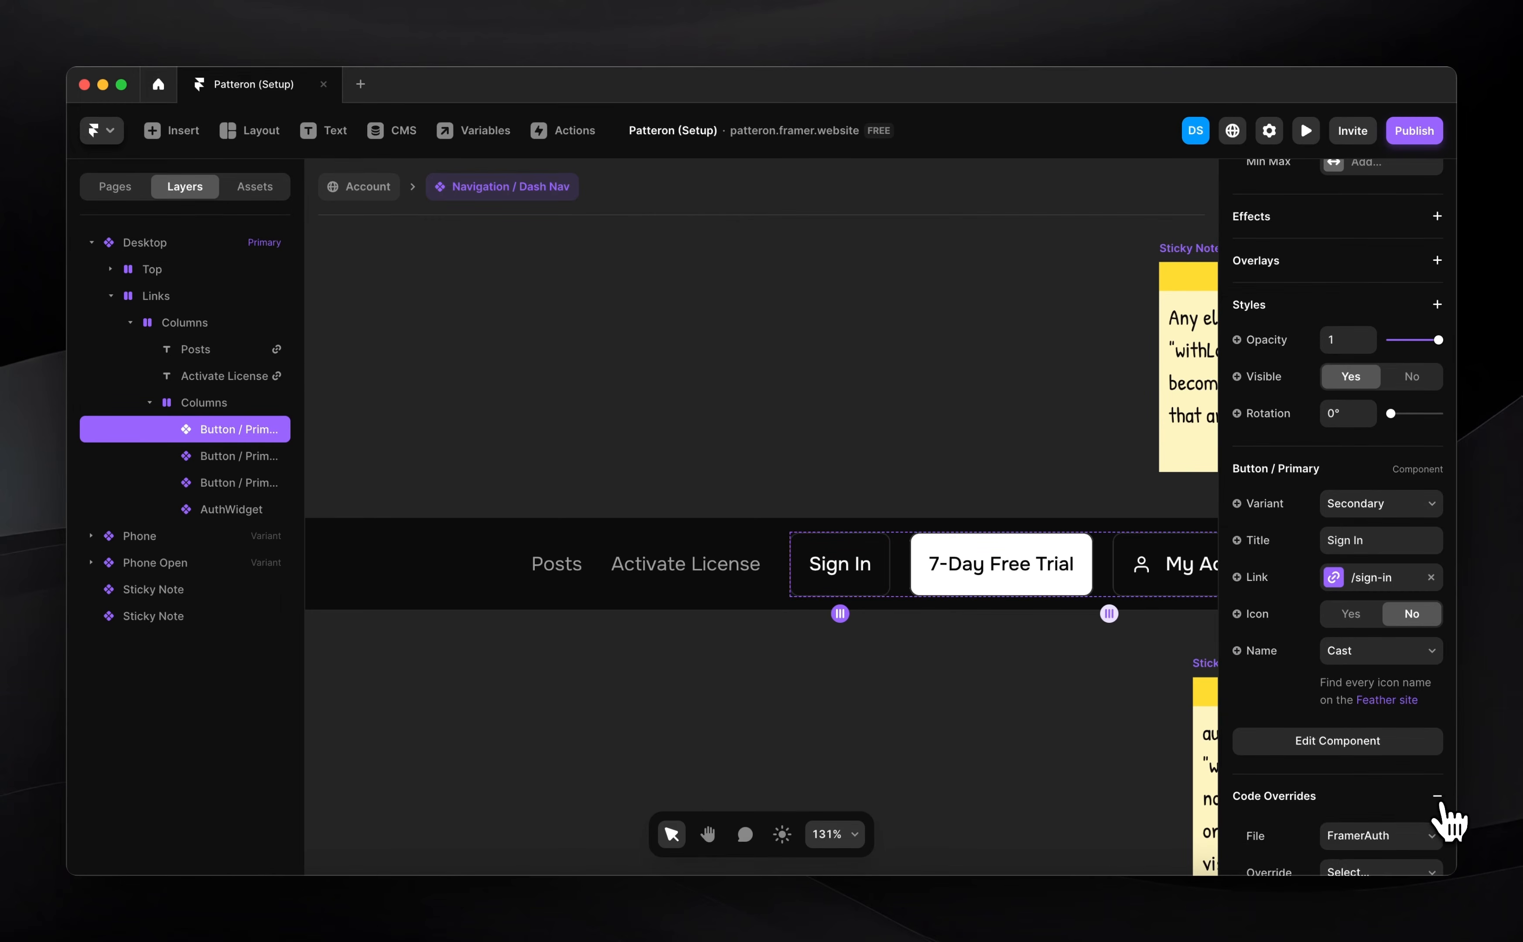
click(1366, 837)
click(1363, 721)
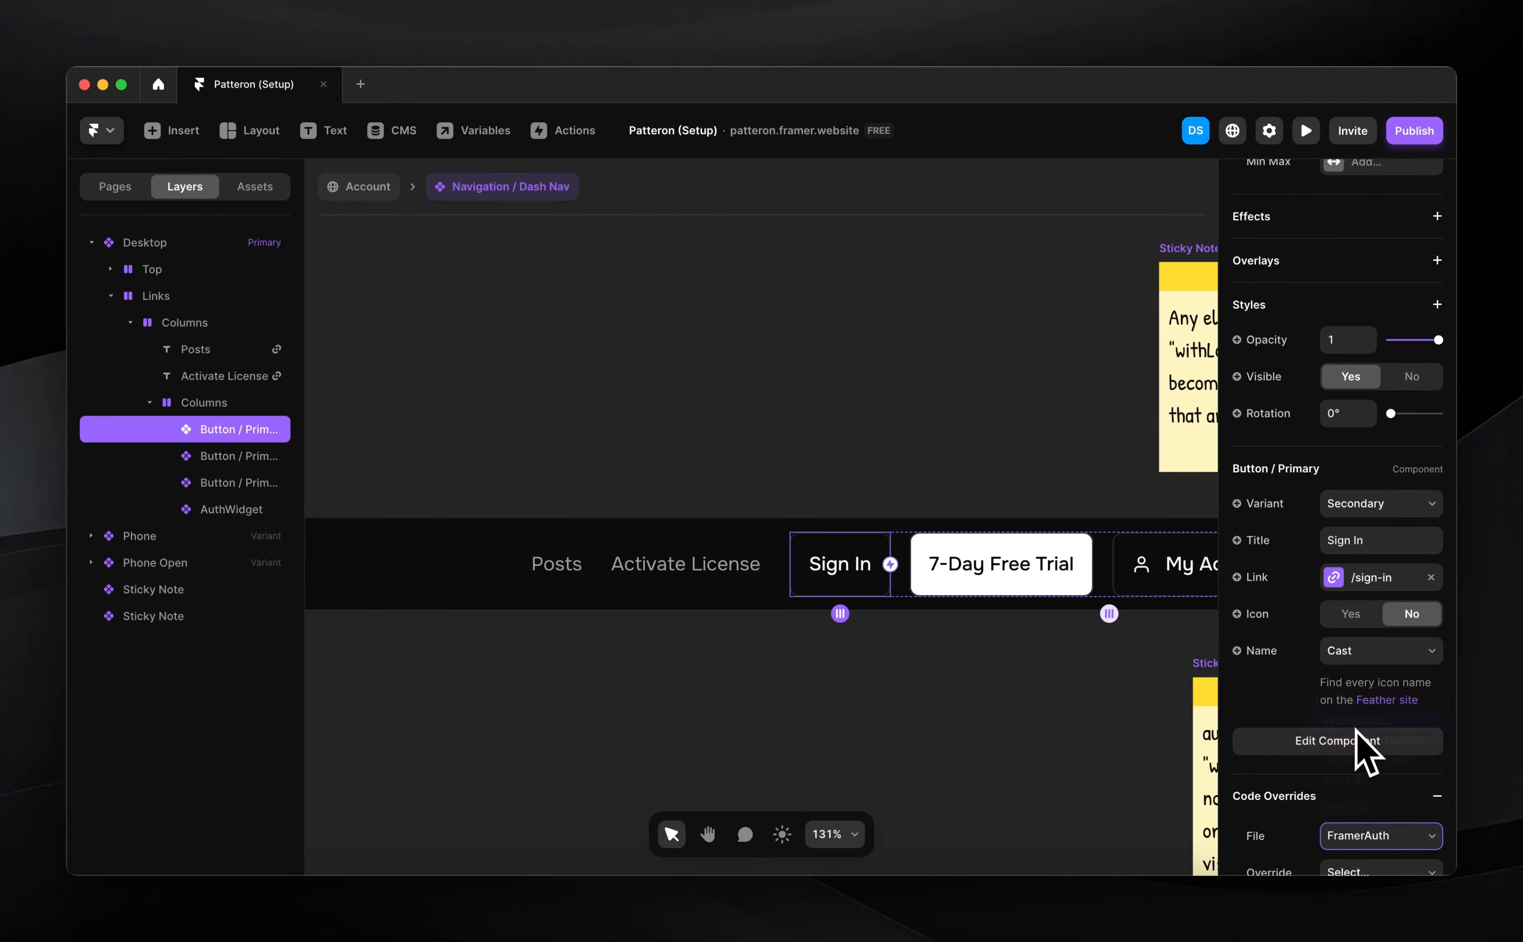
scroll(1376, 775, down, 3)
click(1385, 800)
scroll(1382, 806, down, 3)
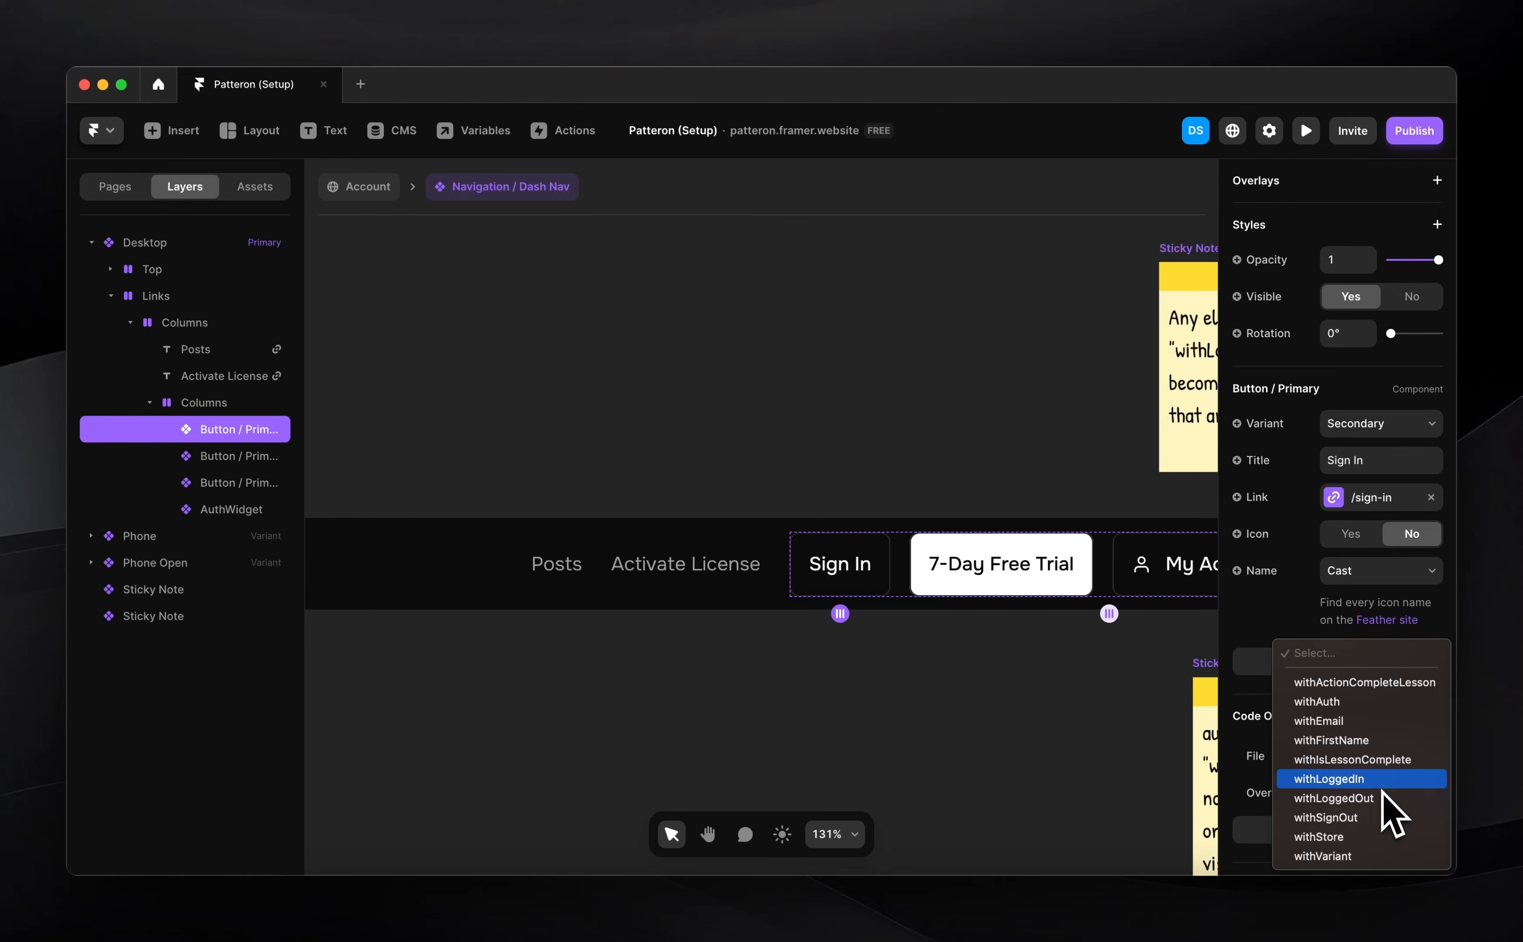
click(1367, 799)
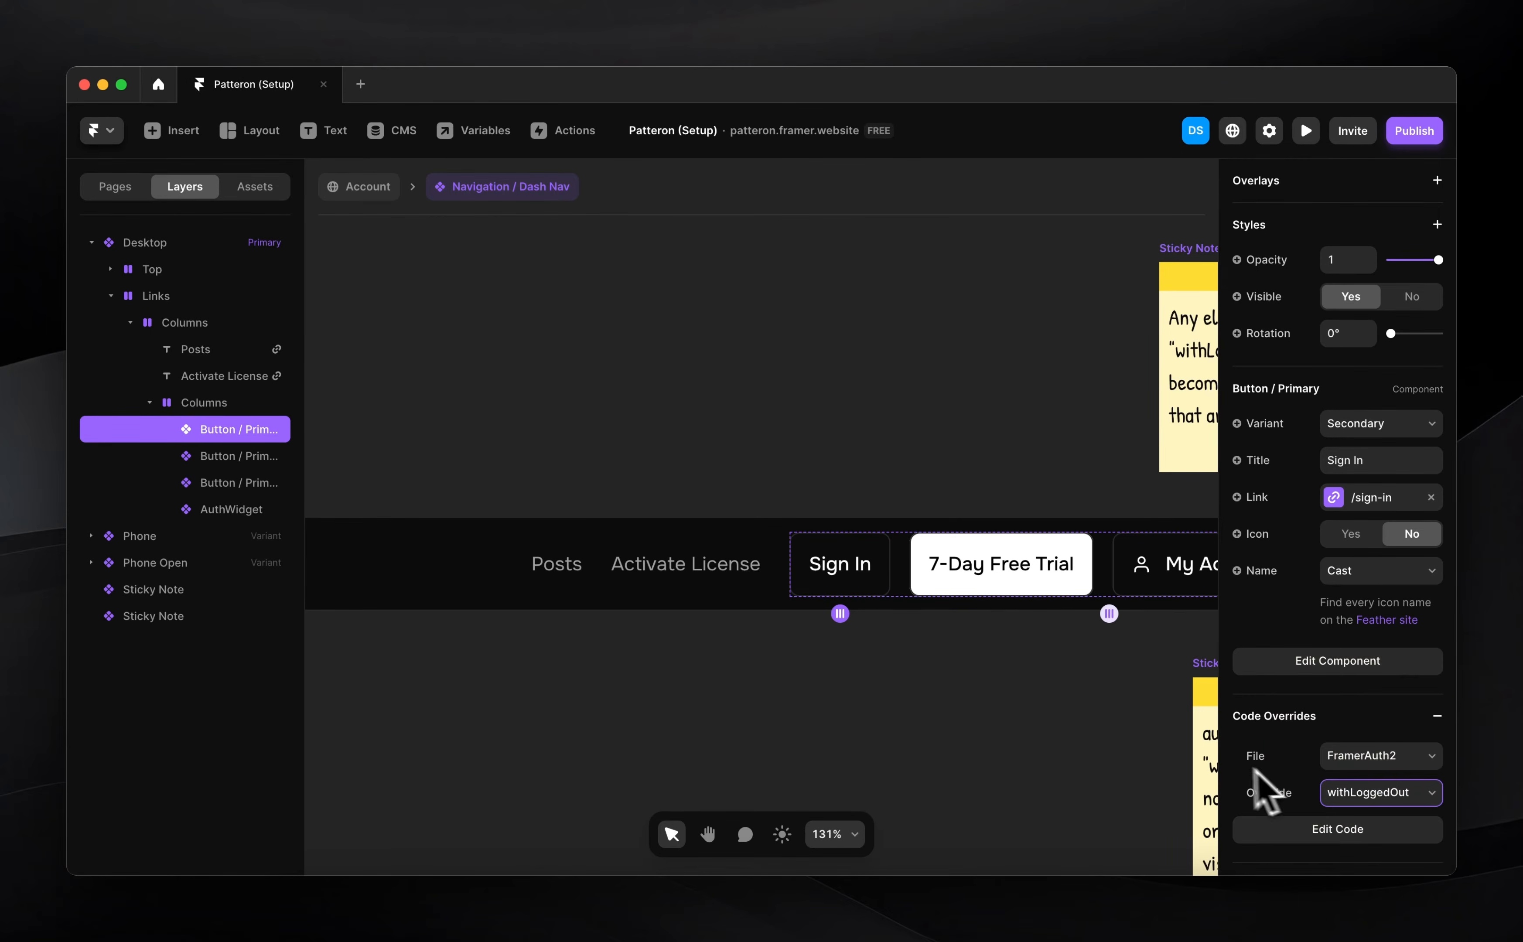
Give the 7-Day Free Trial button the FramerAuth2 withLoggedOut override
click(983, 579)
scroll(1375, 681, down, 5)
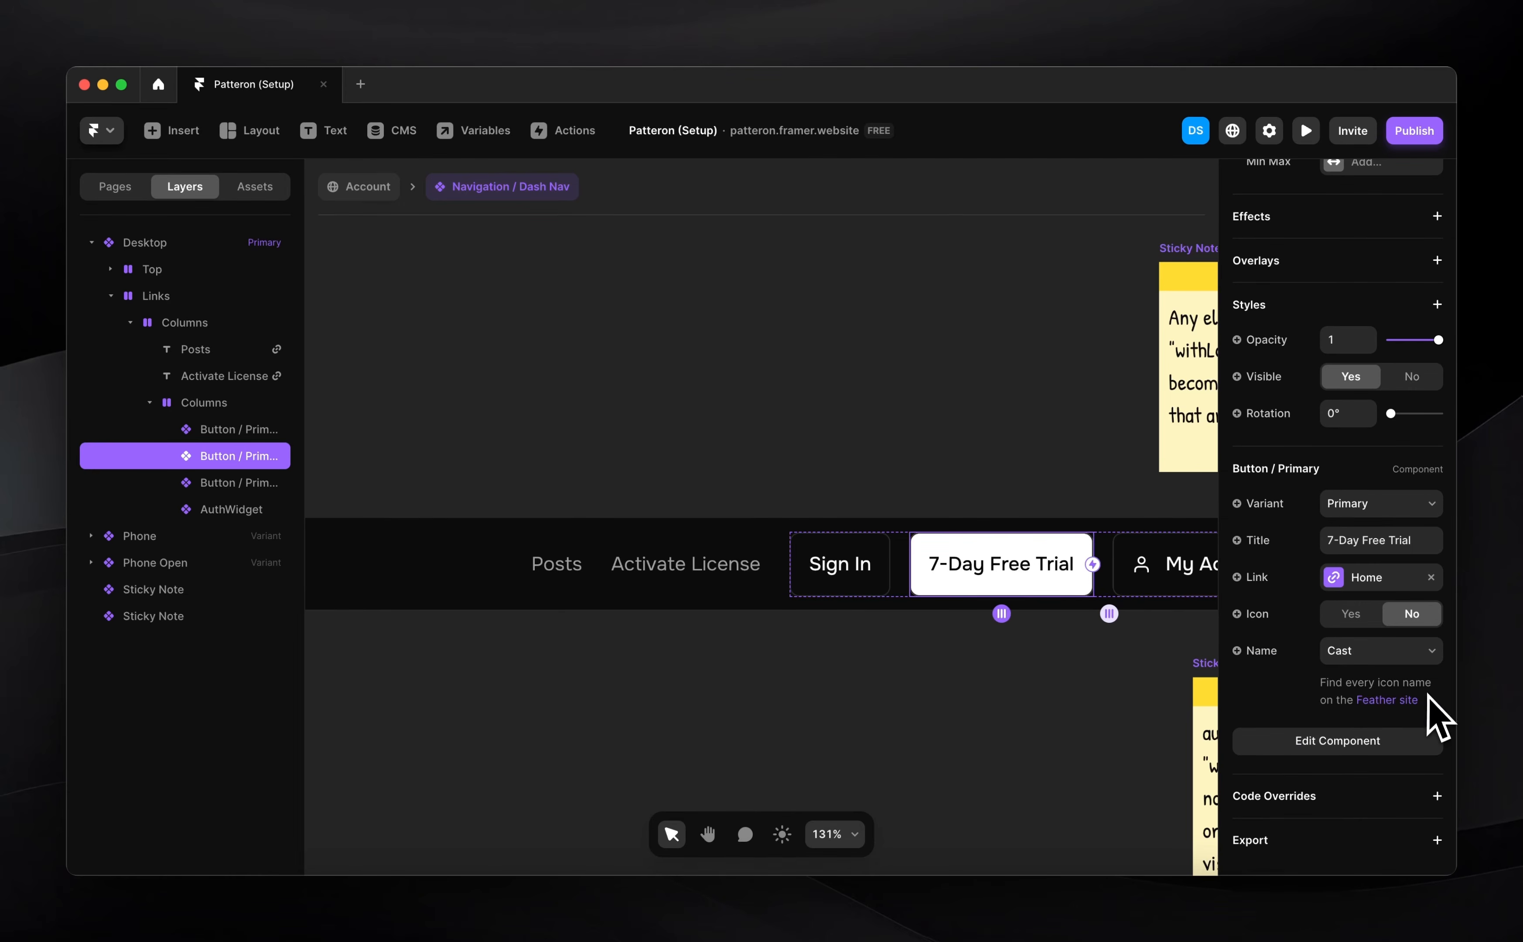
click(1436, 796)
click(1380, 834)
click(1355, 722)
scroll(1380, 820, down, 2)
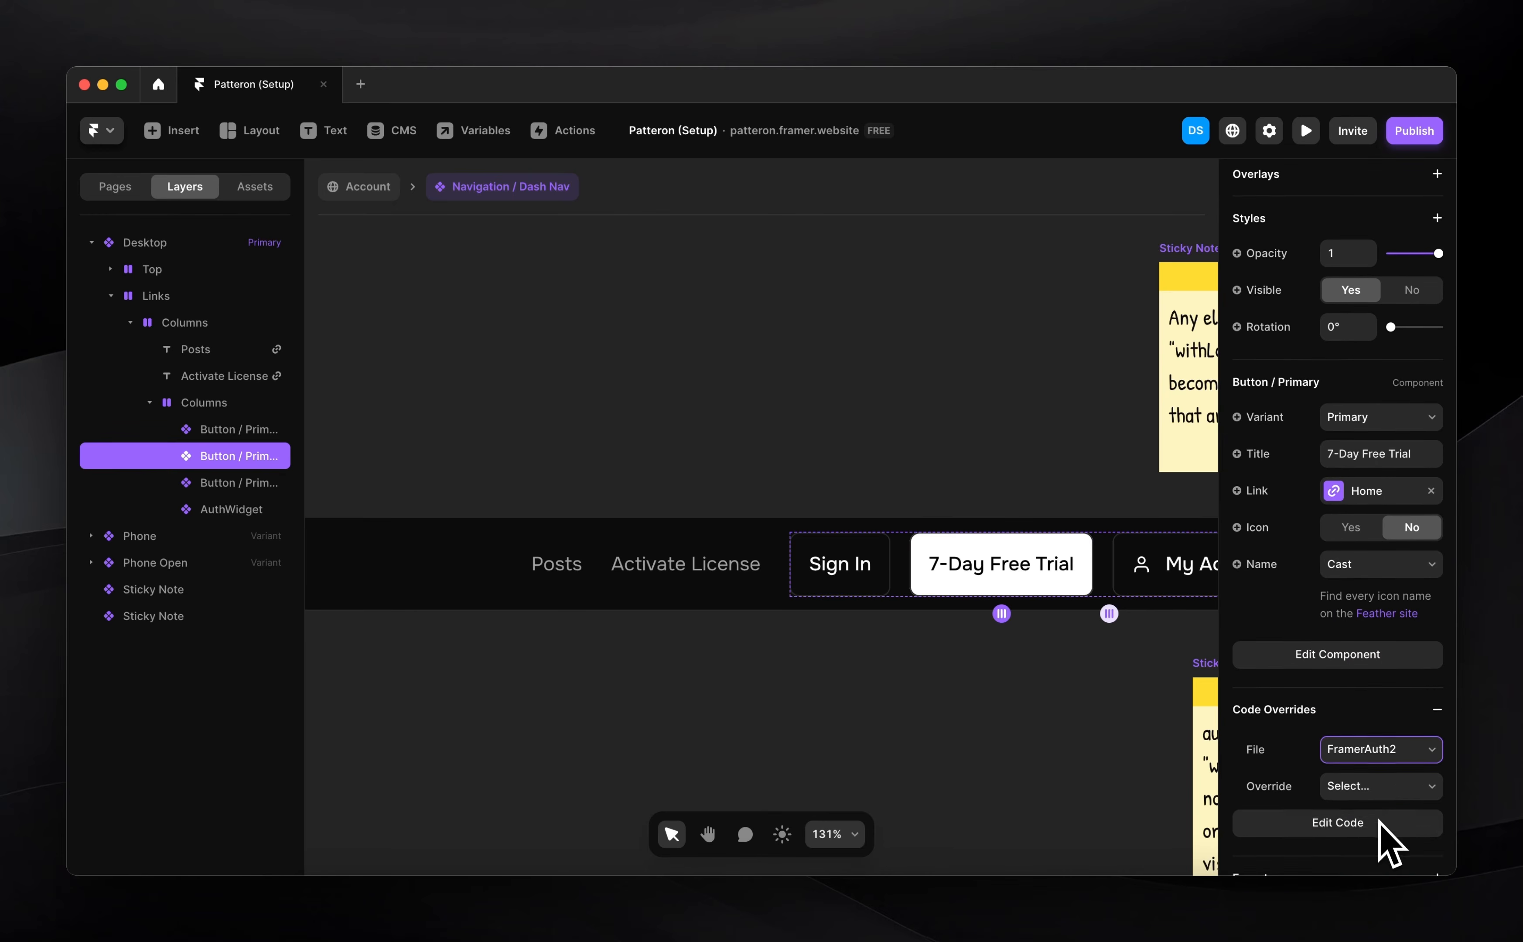
click(1364, 784)
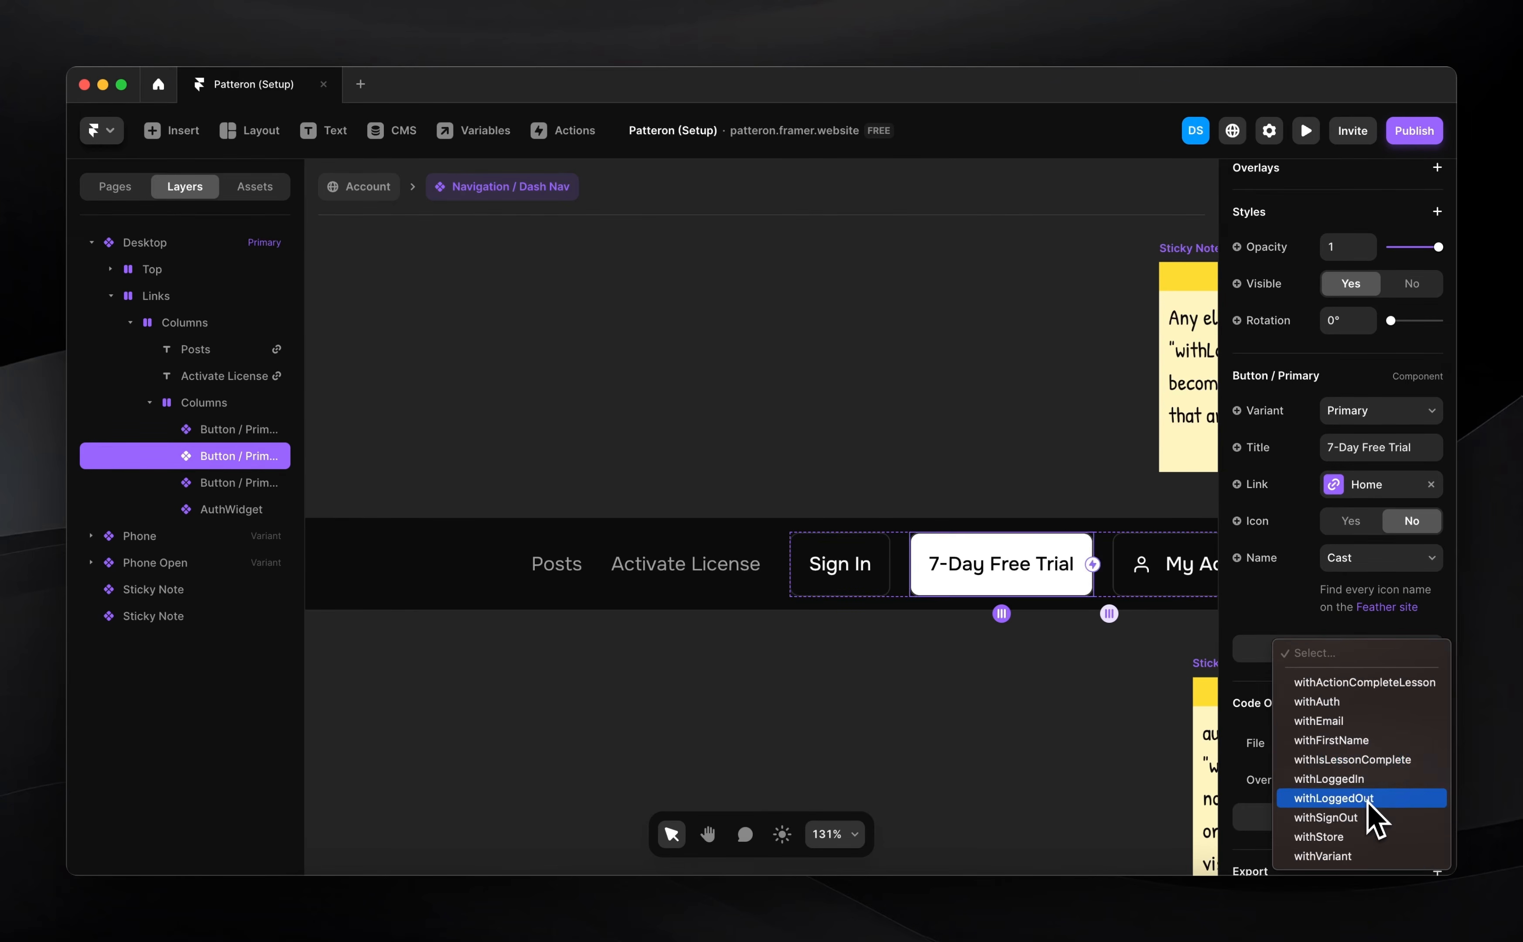
click(1370, 800)
Give the My Account button the FramerAuth2 withLoggedIn override
click(1157, 573)
scroll(1407, 719, down, 5)
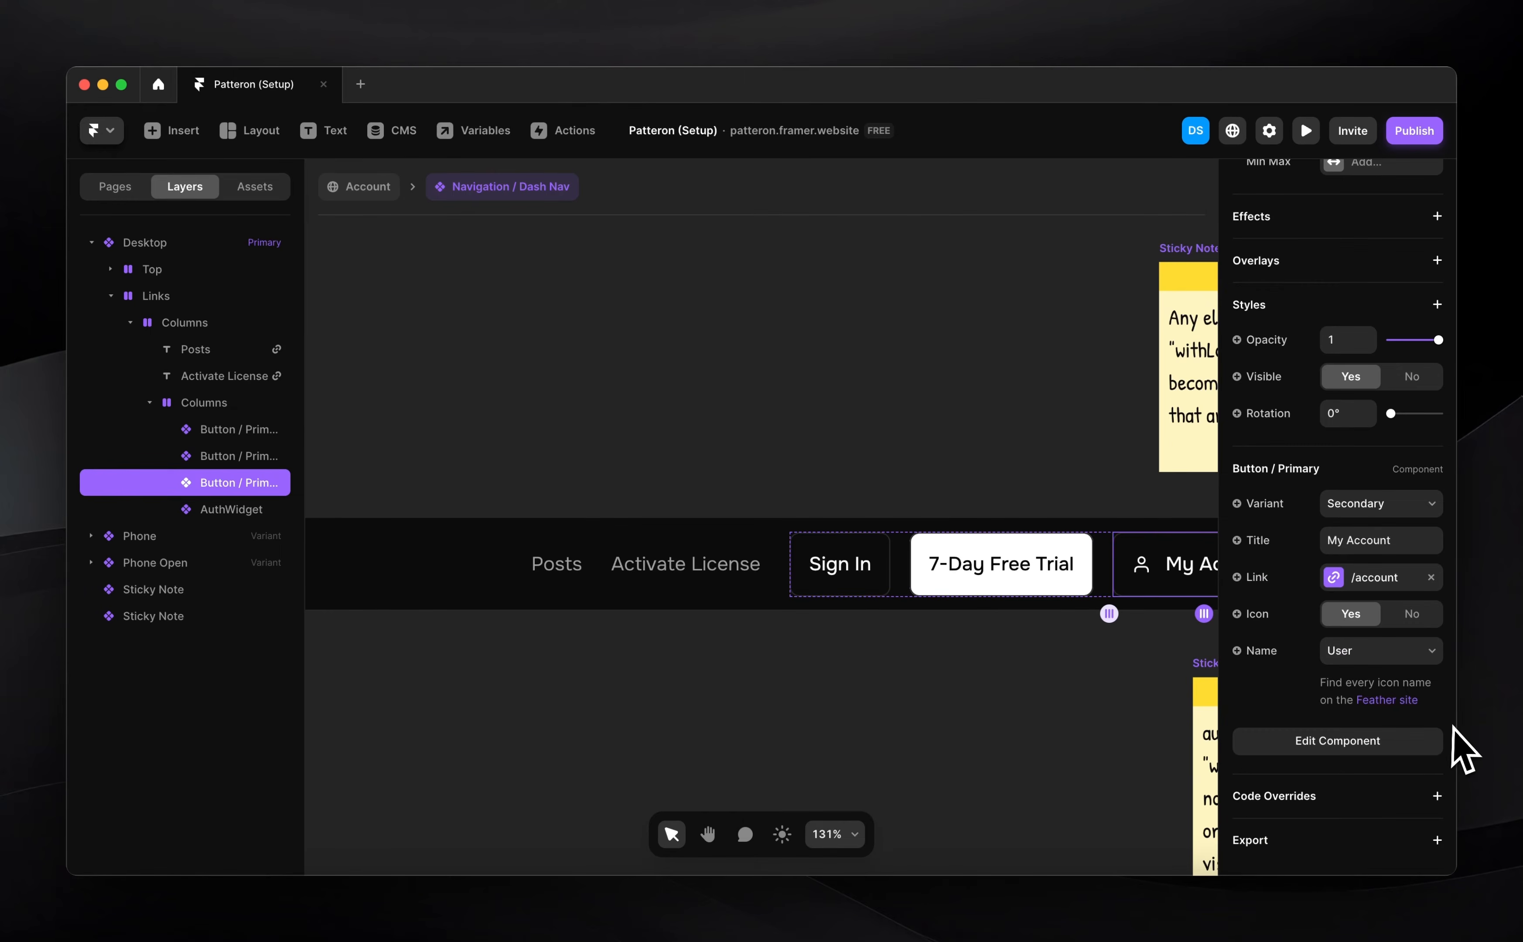
scroll(1026, 685, right, 5)
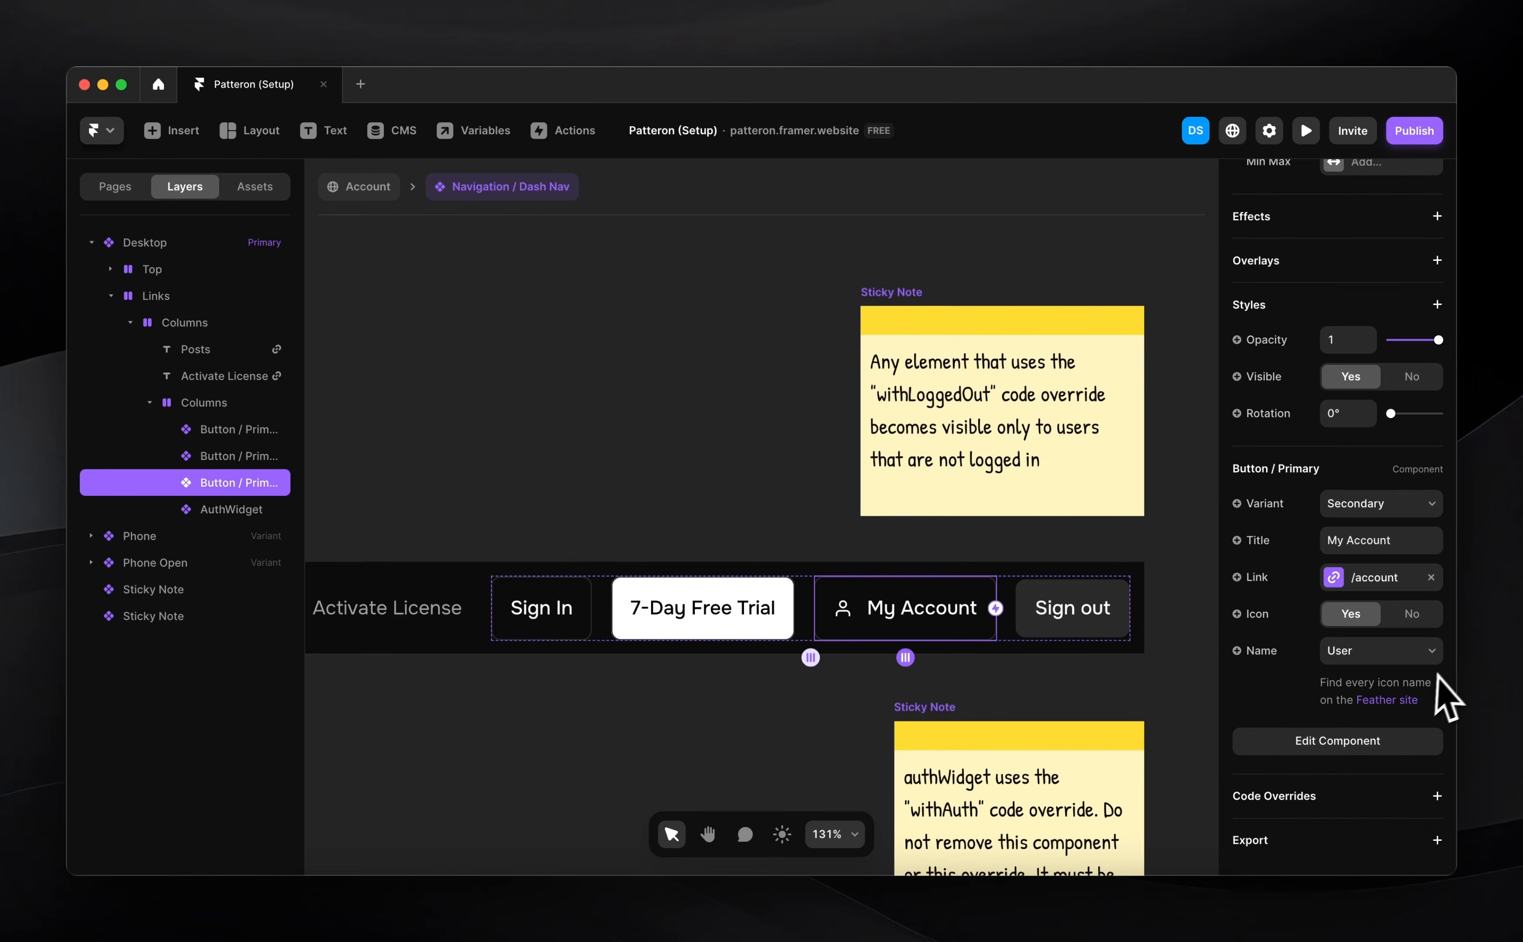
click(1437, 797)
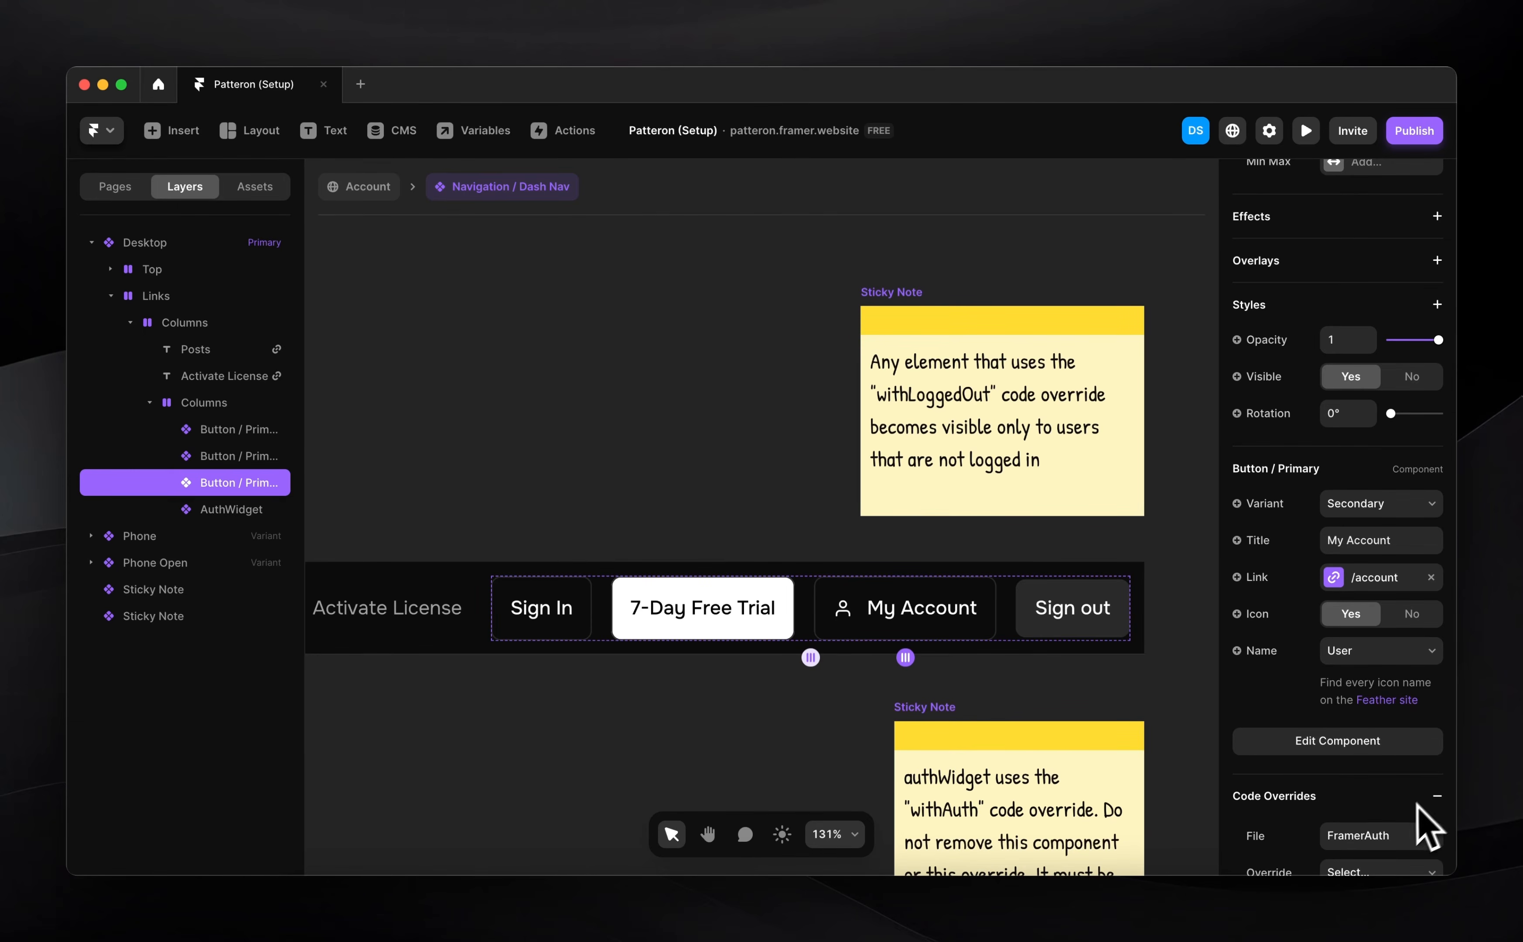
scroll(1400, 814, down, 2)
click(1362, 759)
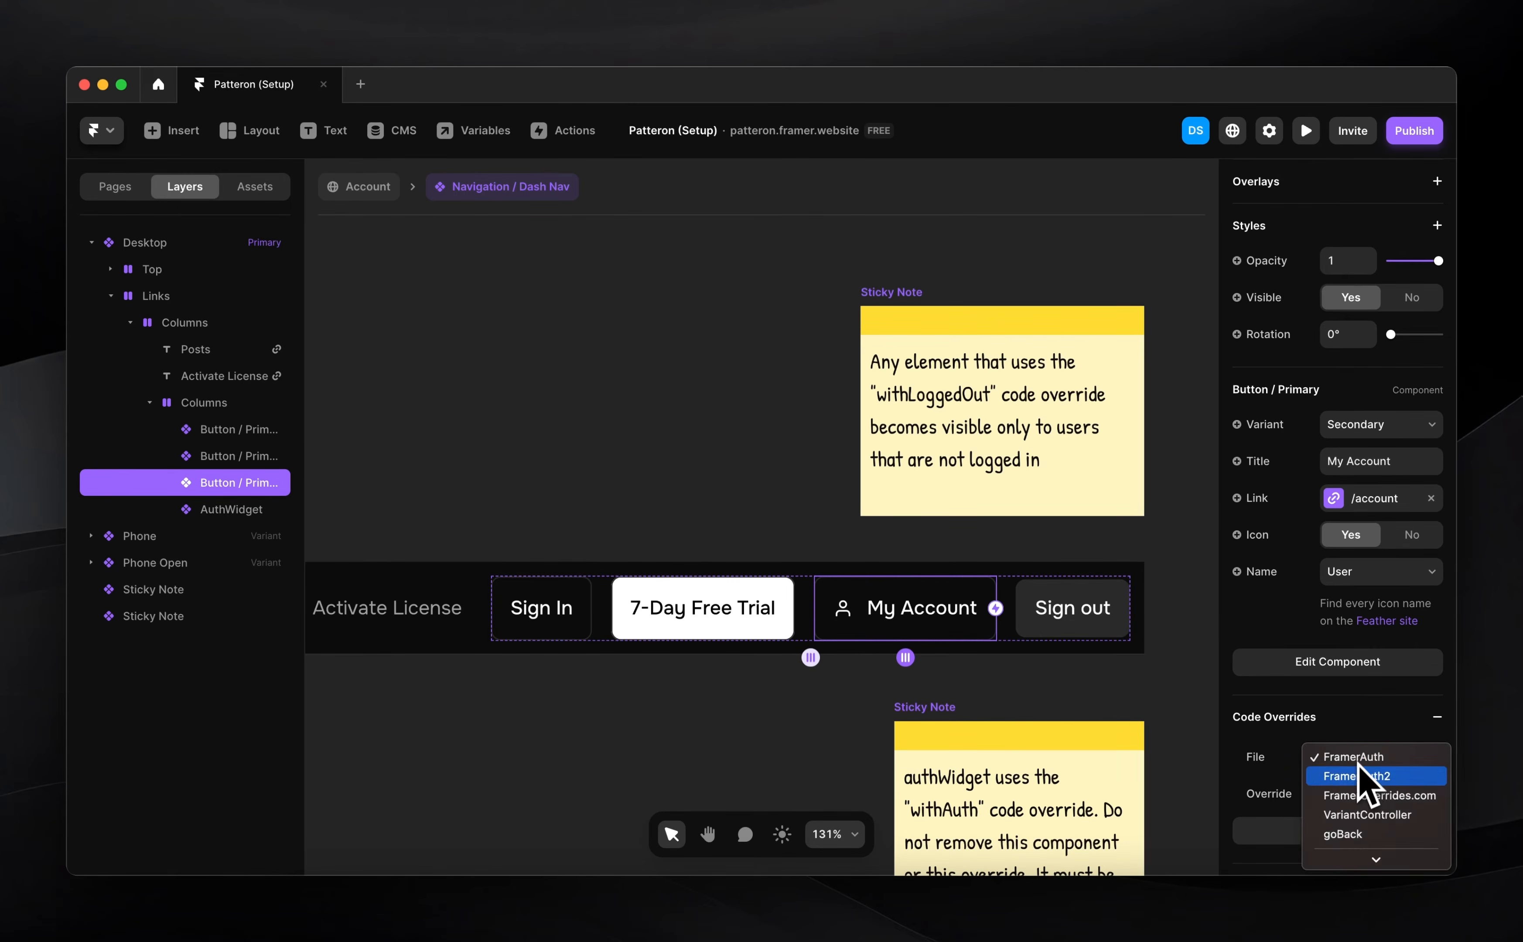
click(1353, 778)
click(1356, 793)
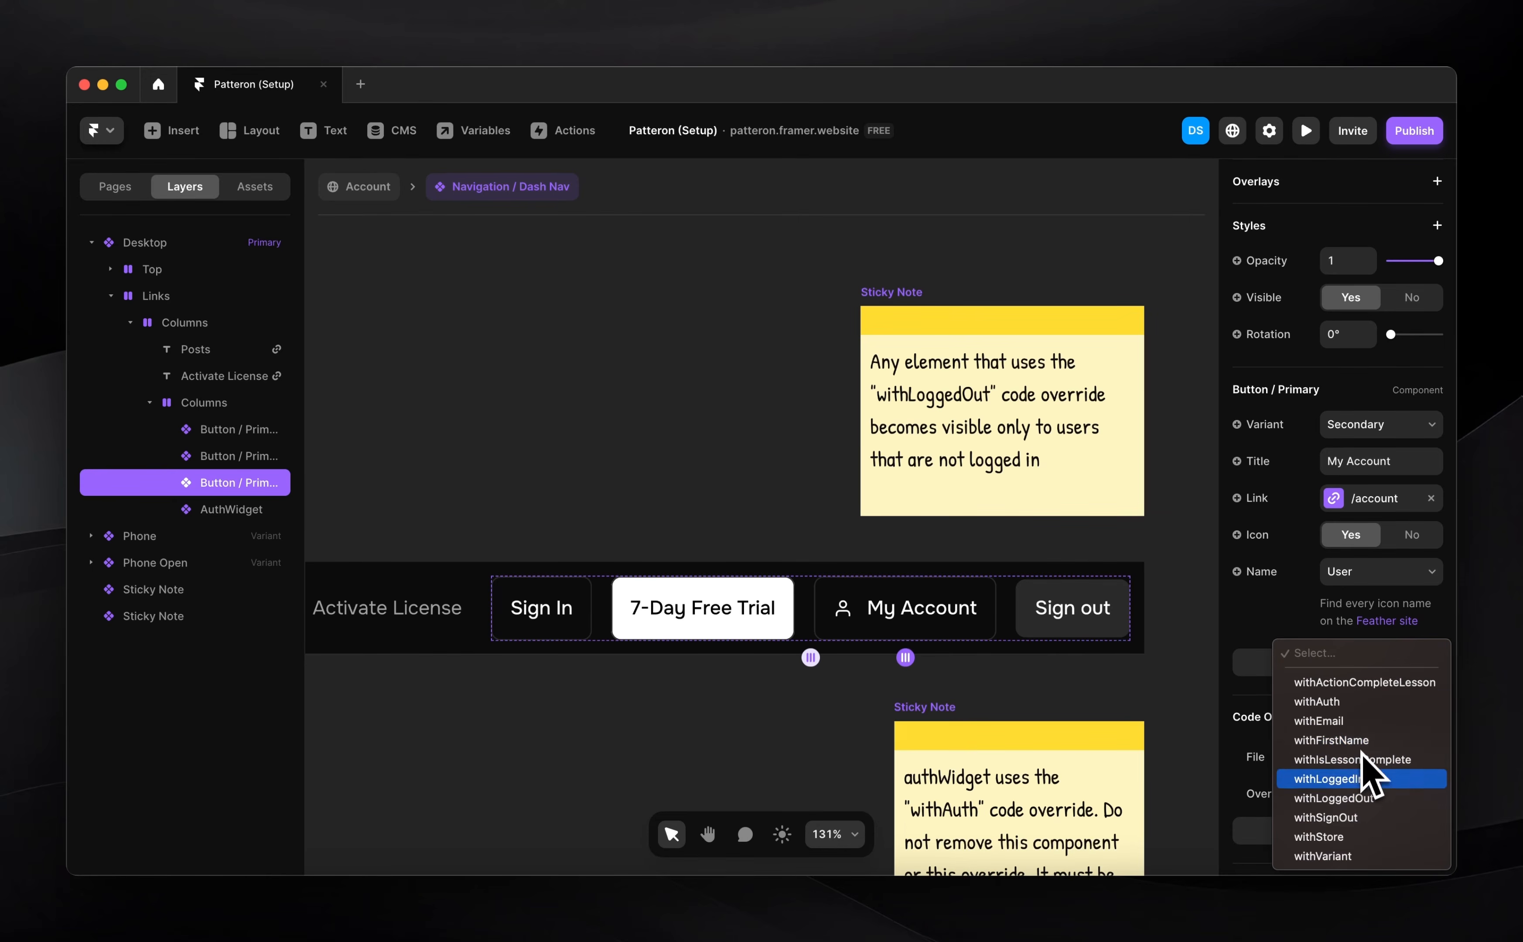
click(1359, 782)
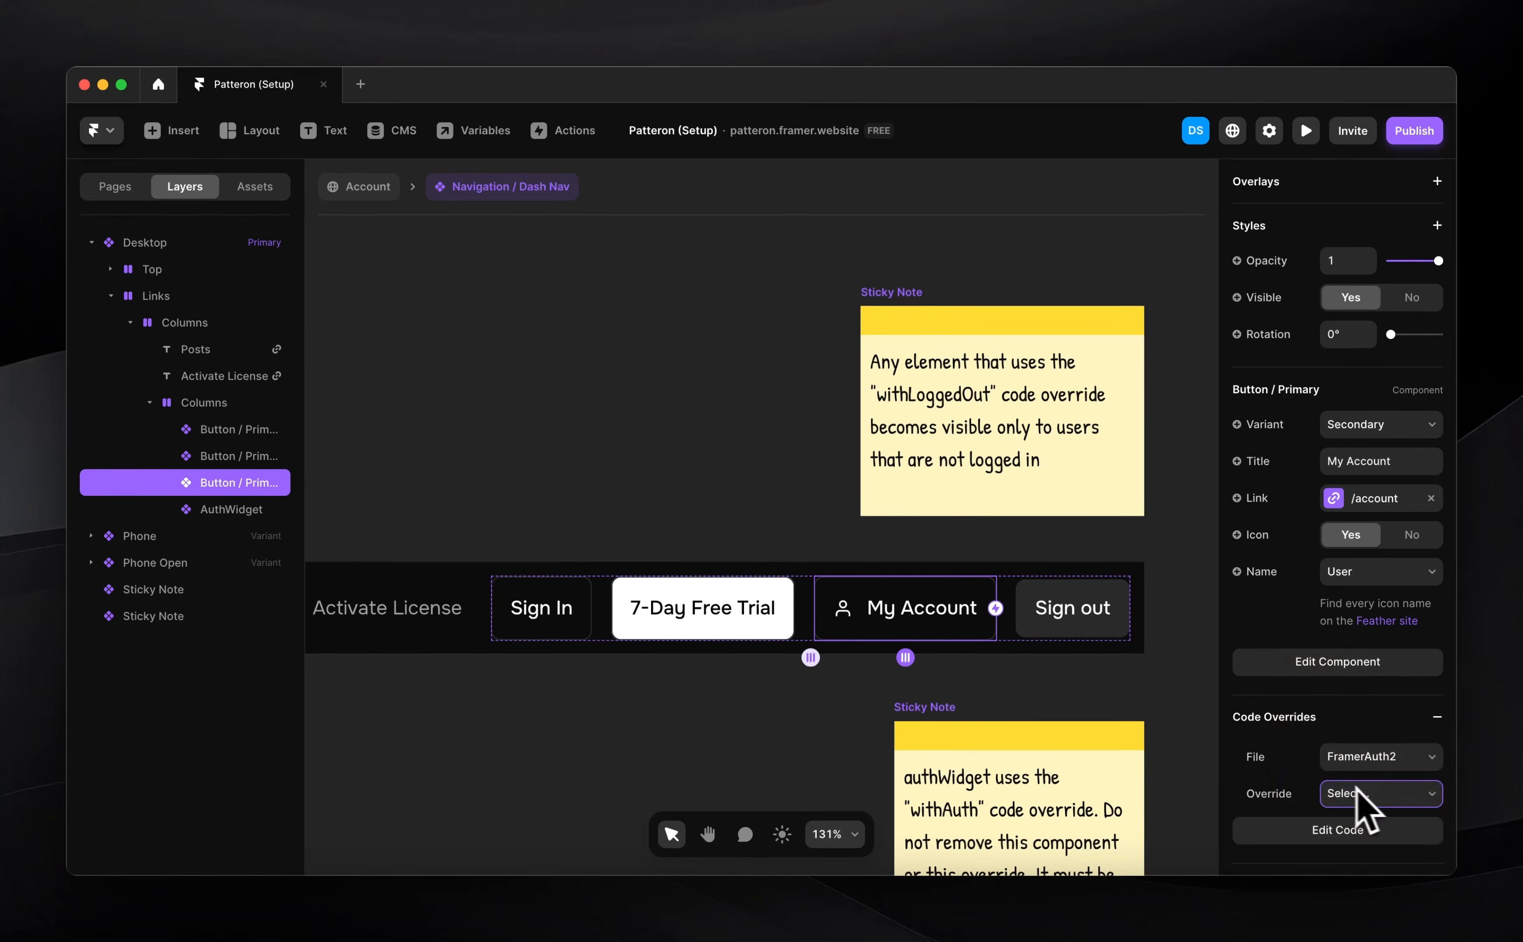
click(797, 694)
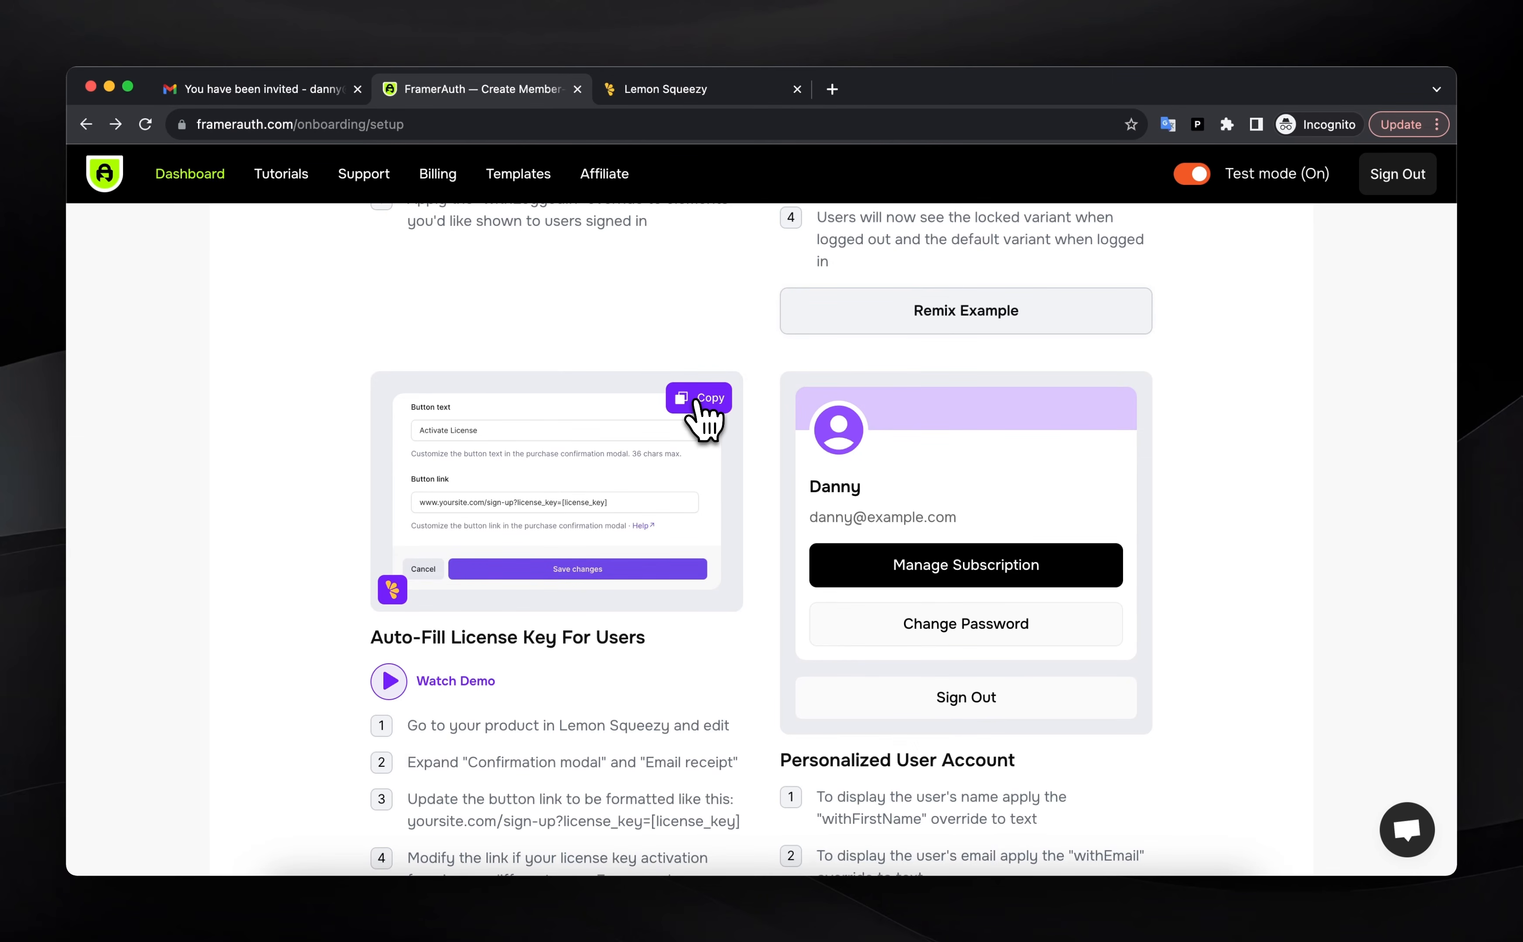
Switch to the Lemon Squeezy tab showing the Patteron Subscription product editor
click(678, 91)
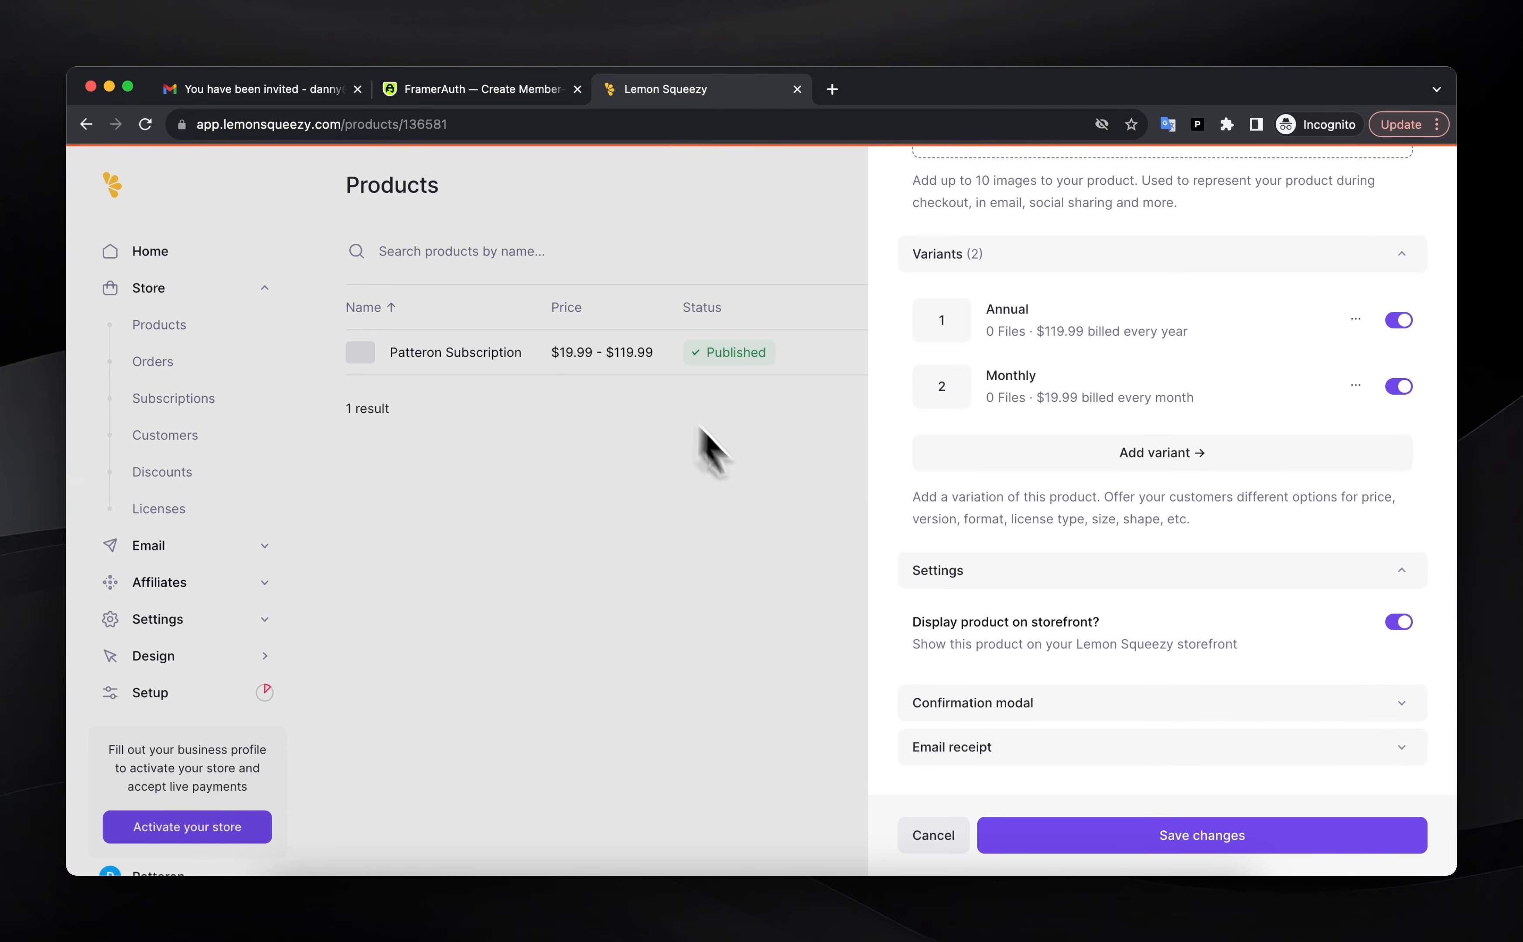
scroll(1121, 578, up, 10)
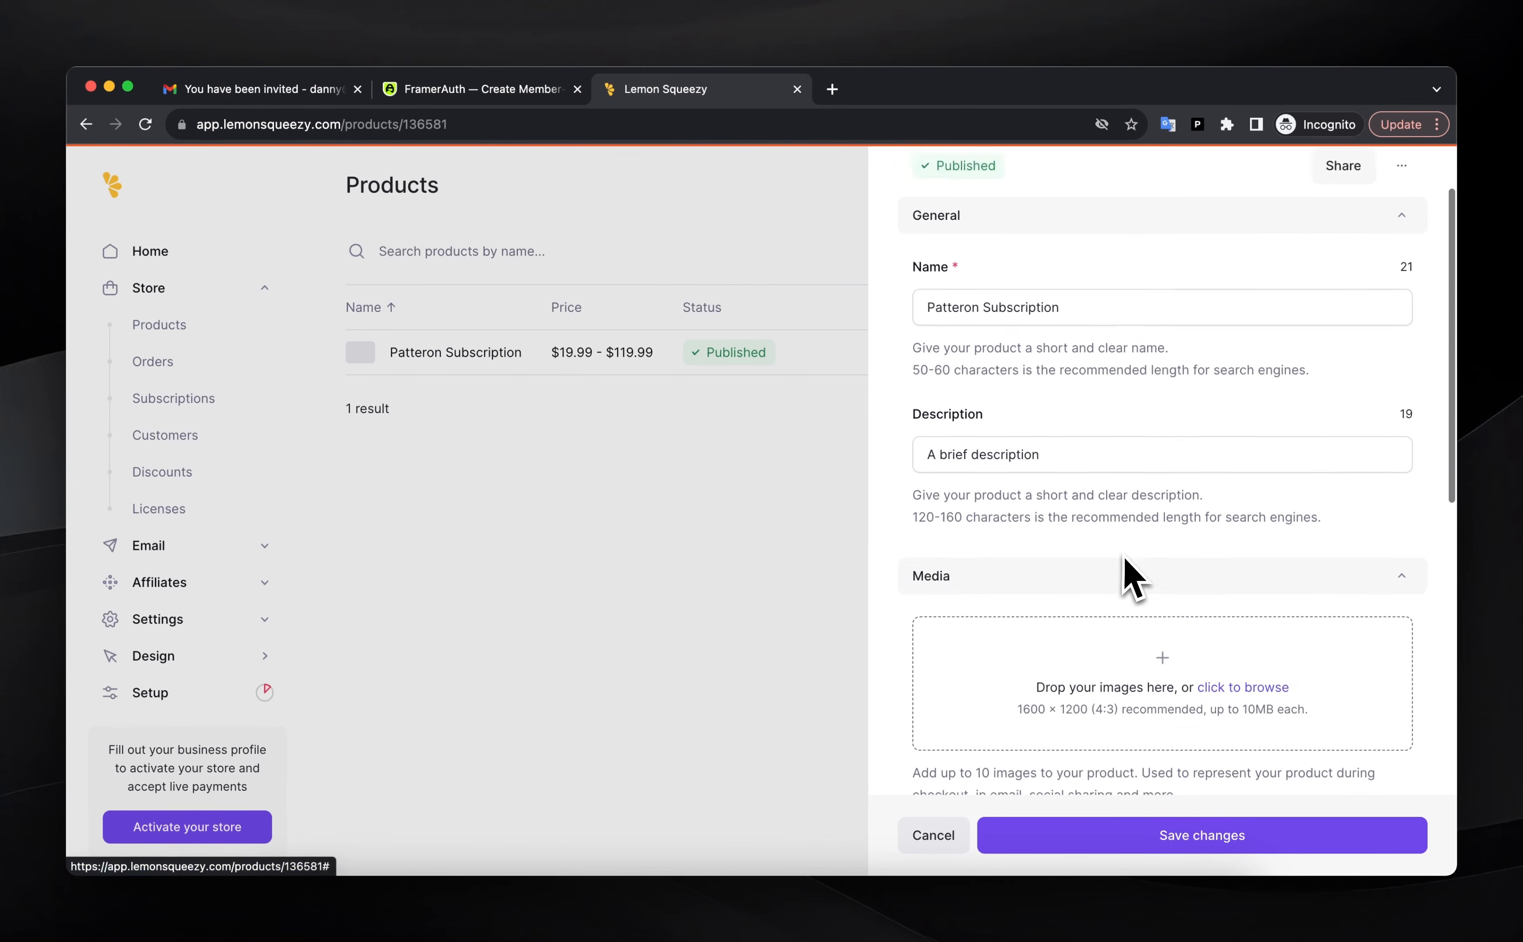
scroll(1125, 572, down, 10)
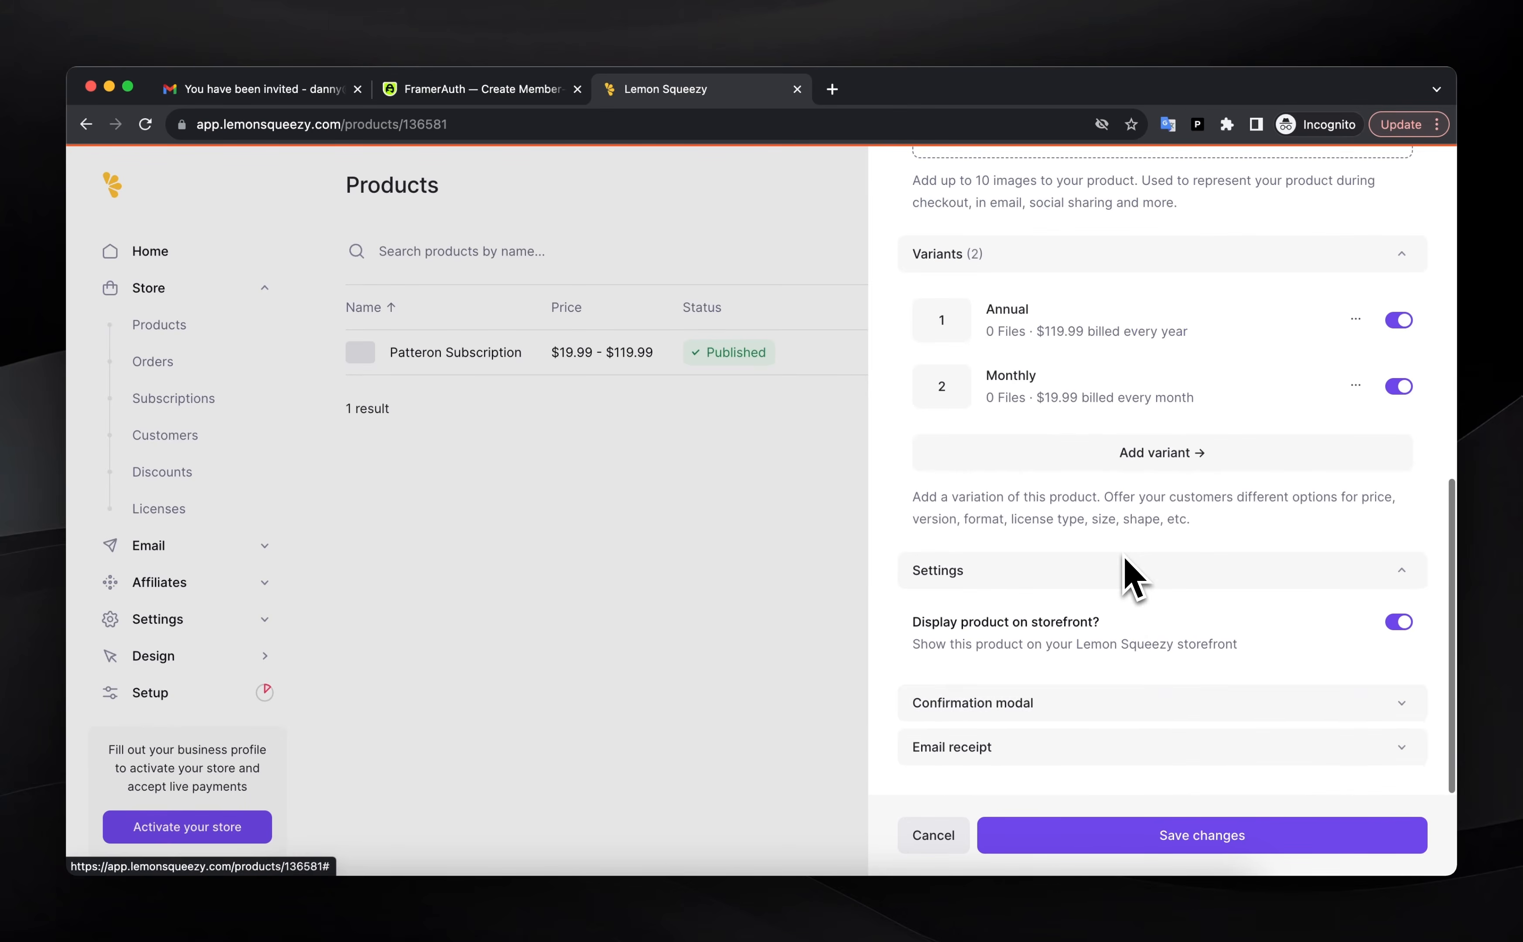
click(1099, 706)
scroll(1153, 673, down, 7)
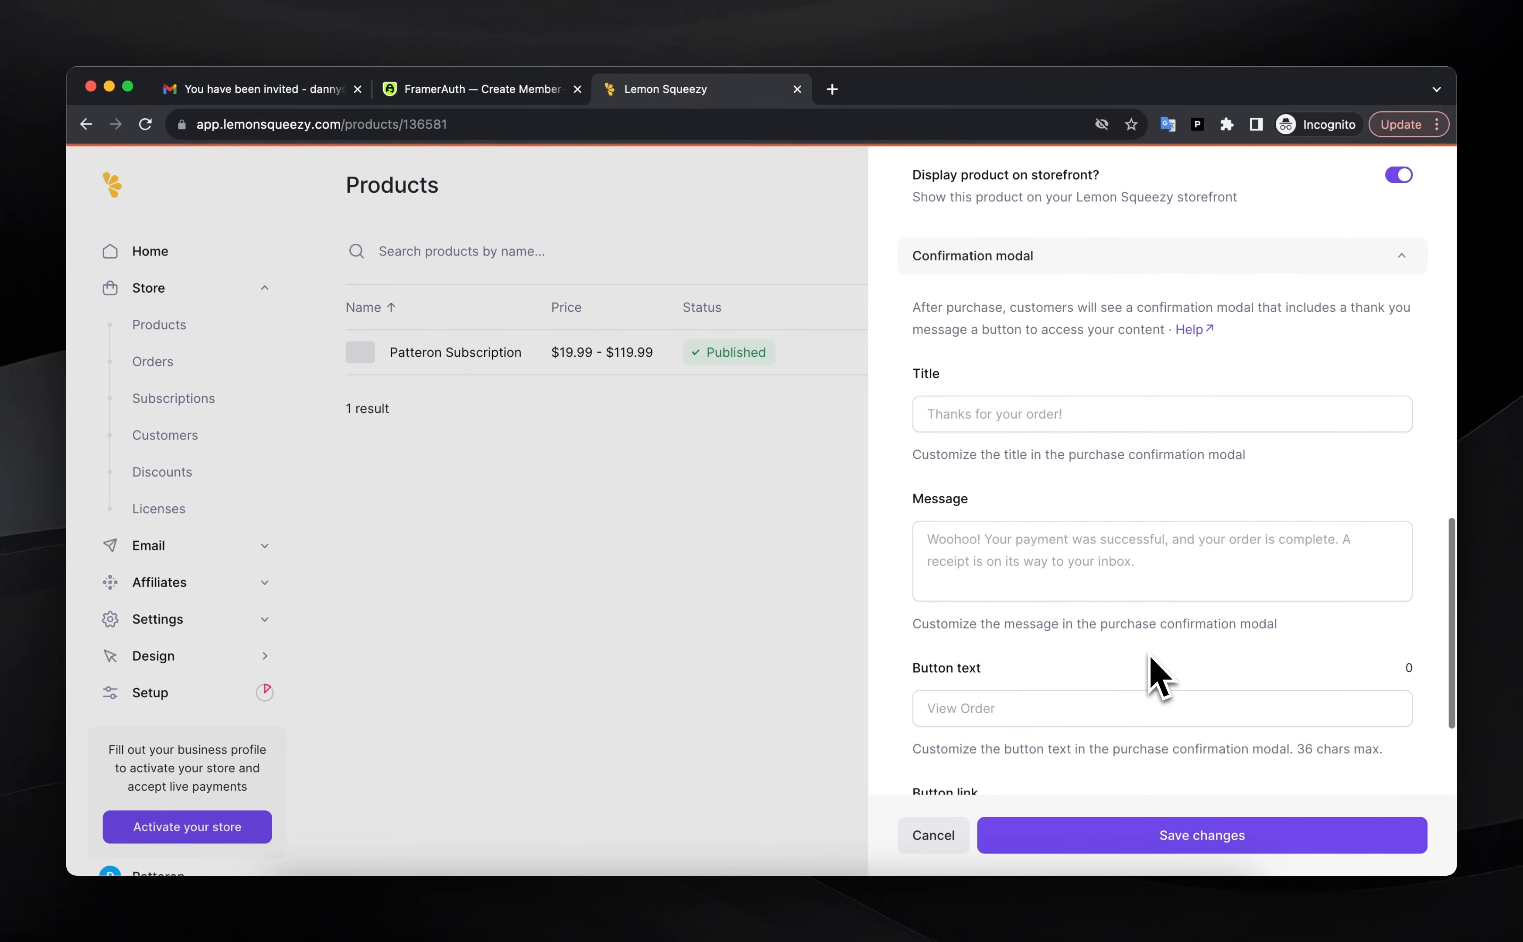
scroll(1150, 675, down, 4)
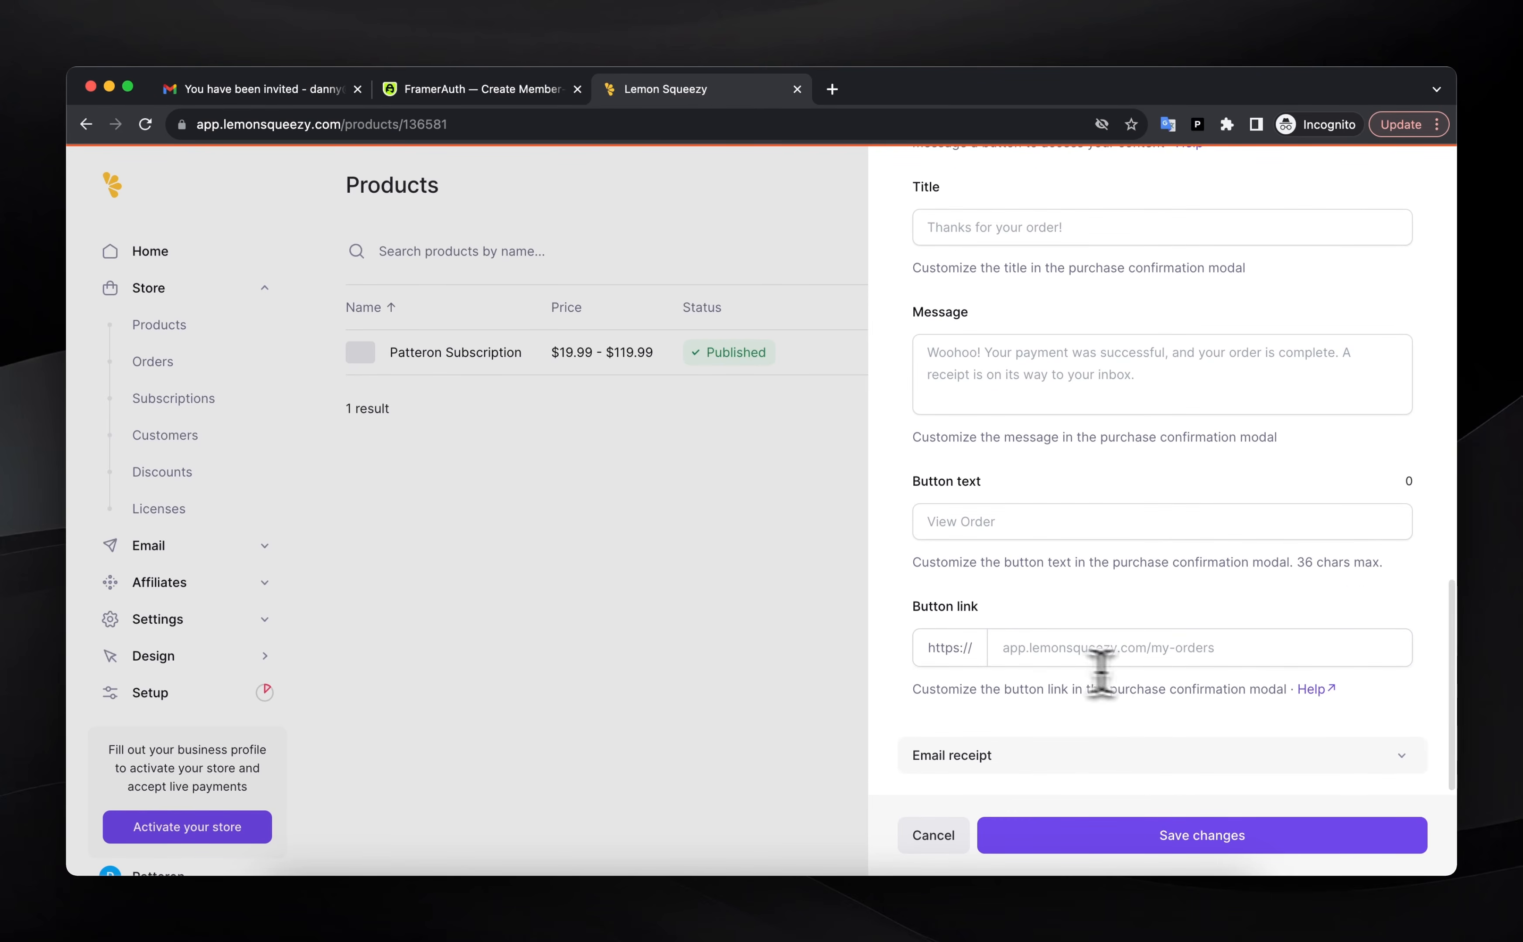
click(1067, 651)
text(www.yoursite.com/sign-up?license_key=[license_key])
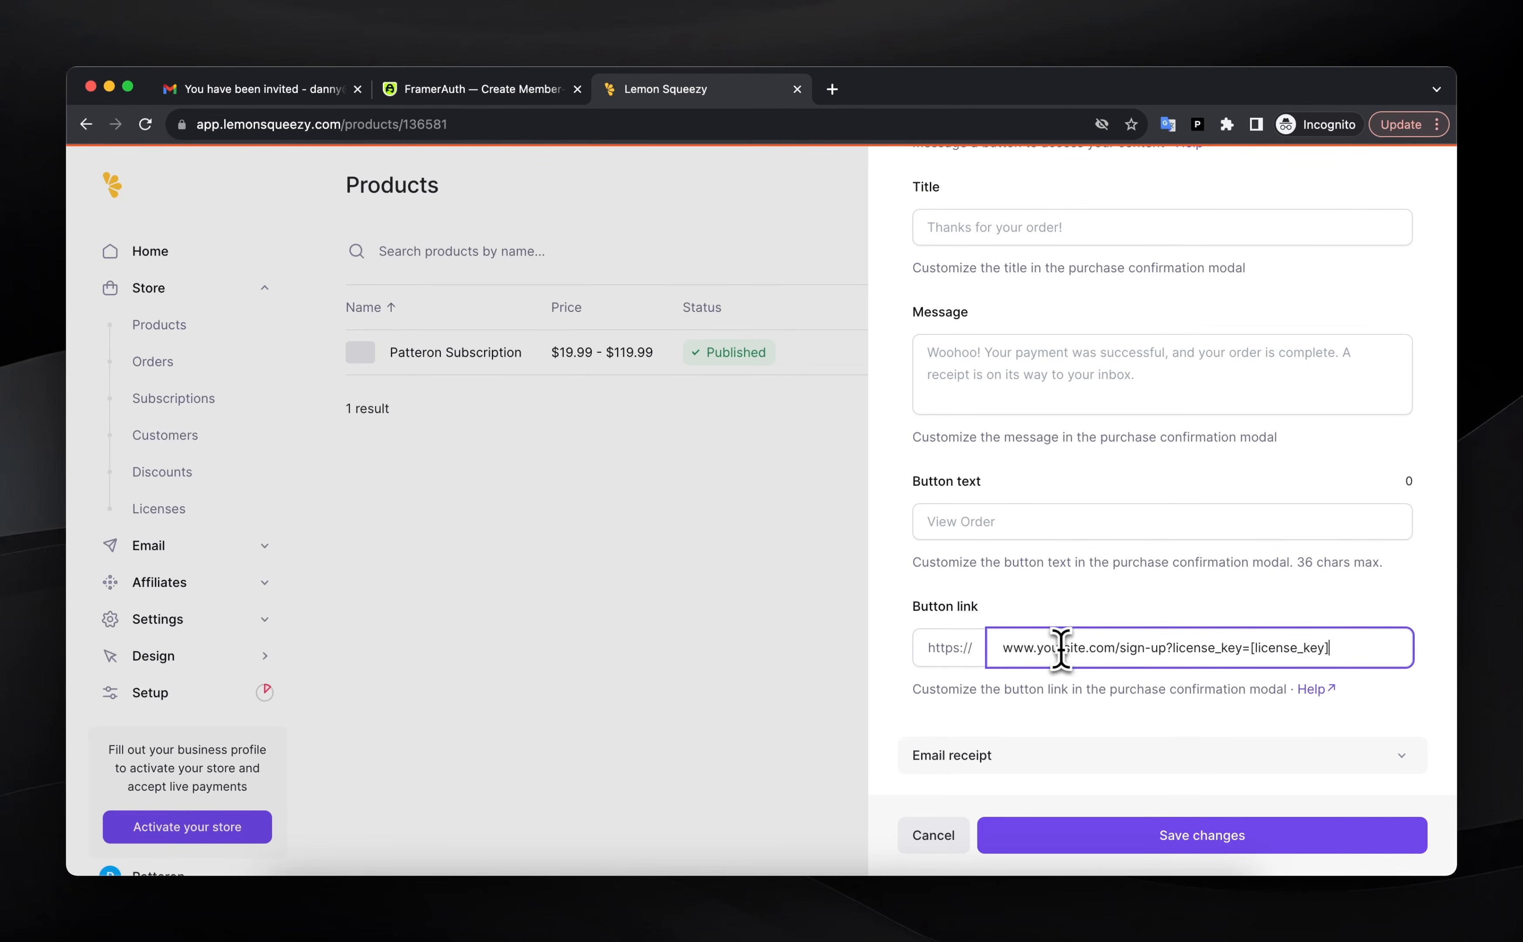
Replace 'yoursite' in the button link with the published involved-everyone-582111.framer.app address
click(1109, 912)
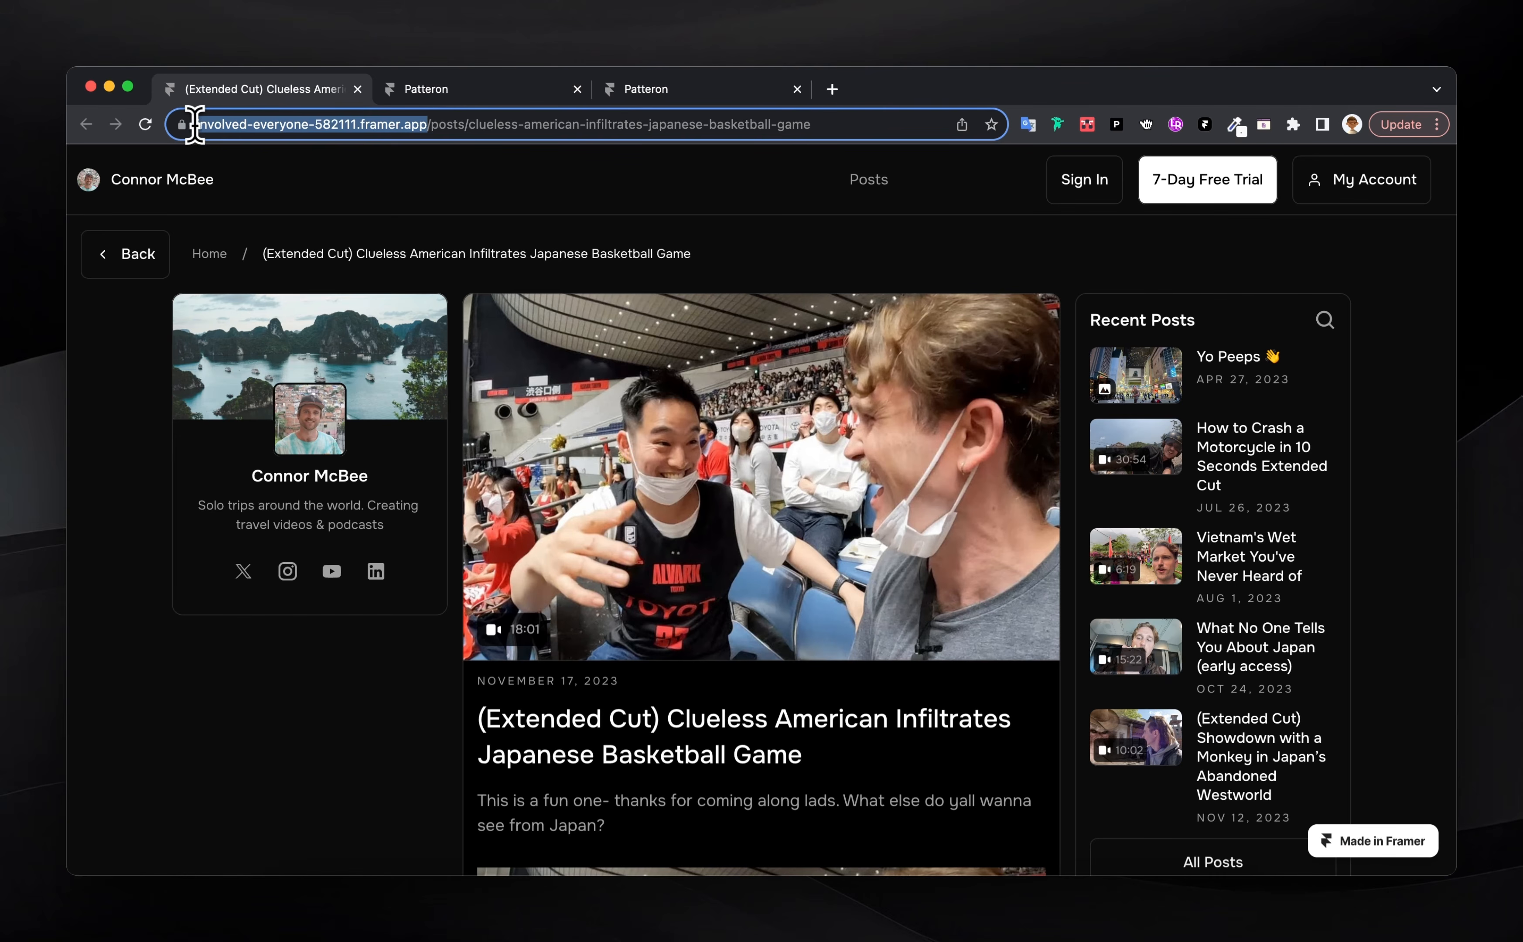
click(191, 124)
key(super+c)
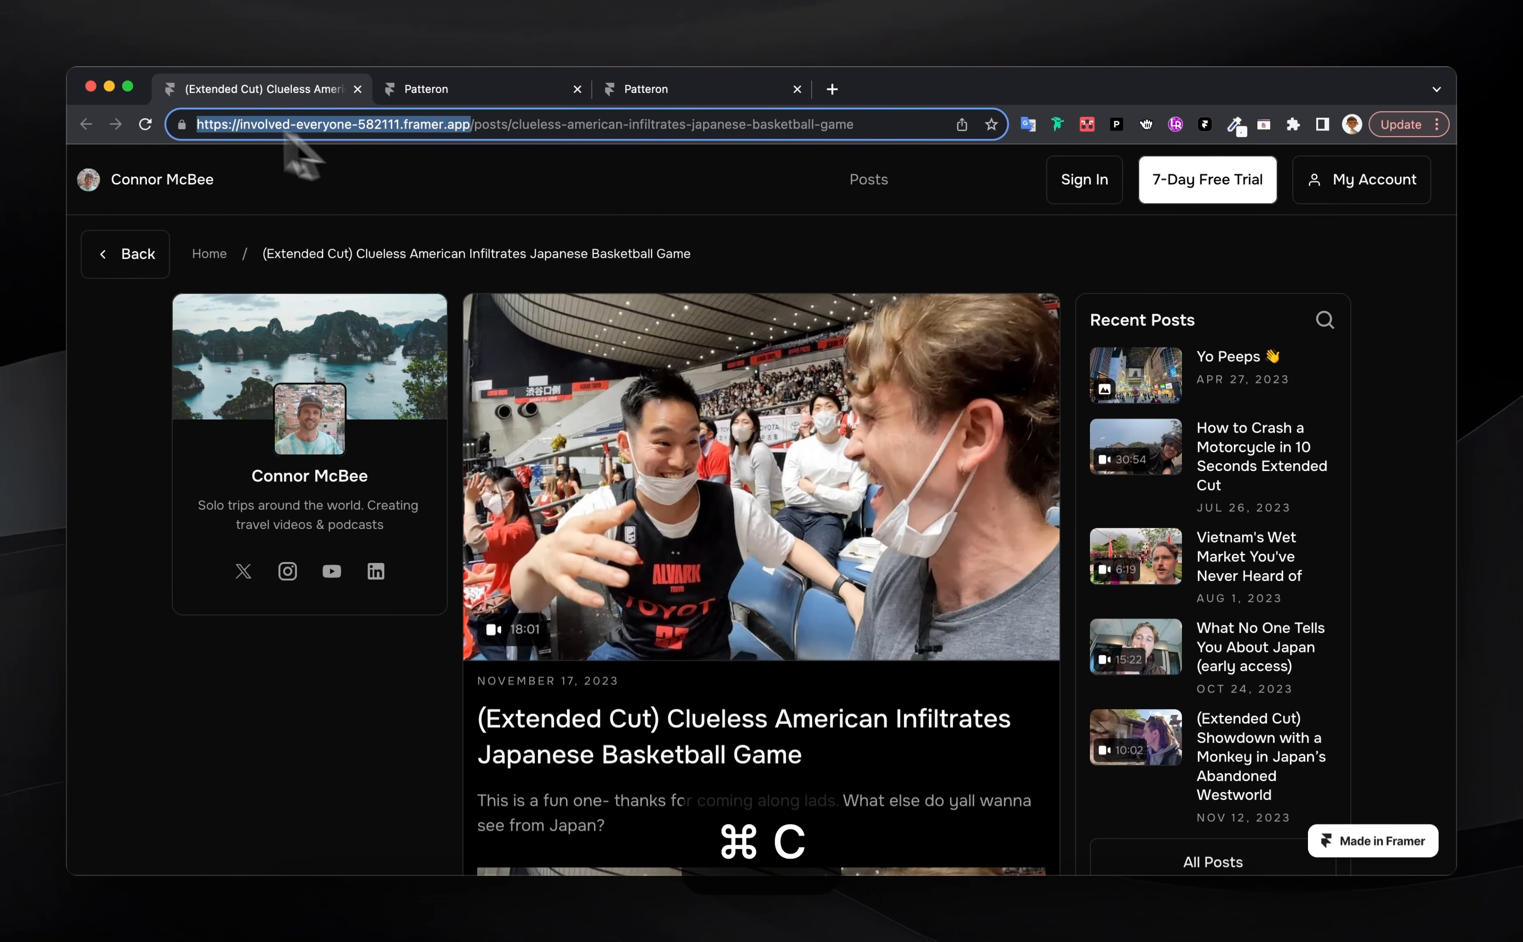
click(90, 86)
key(super+v)
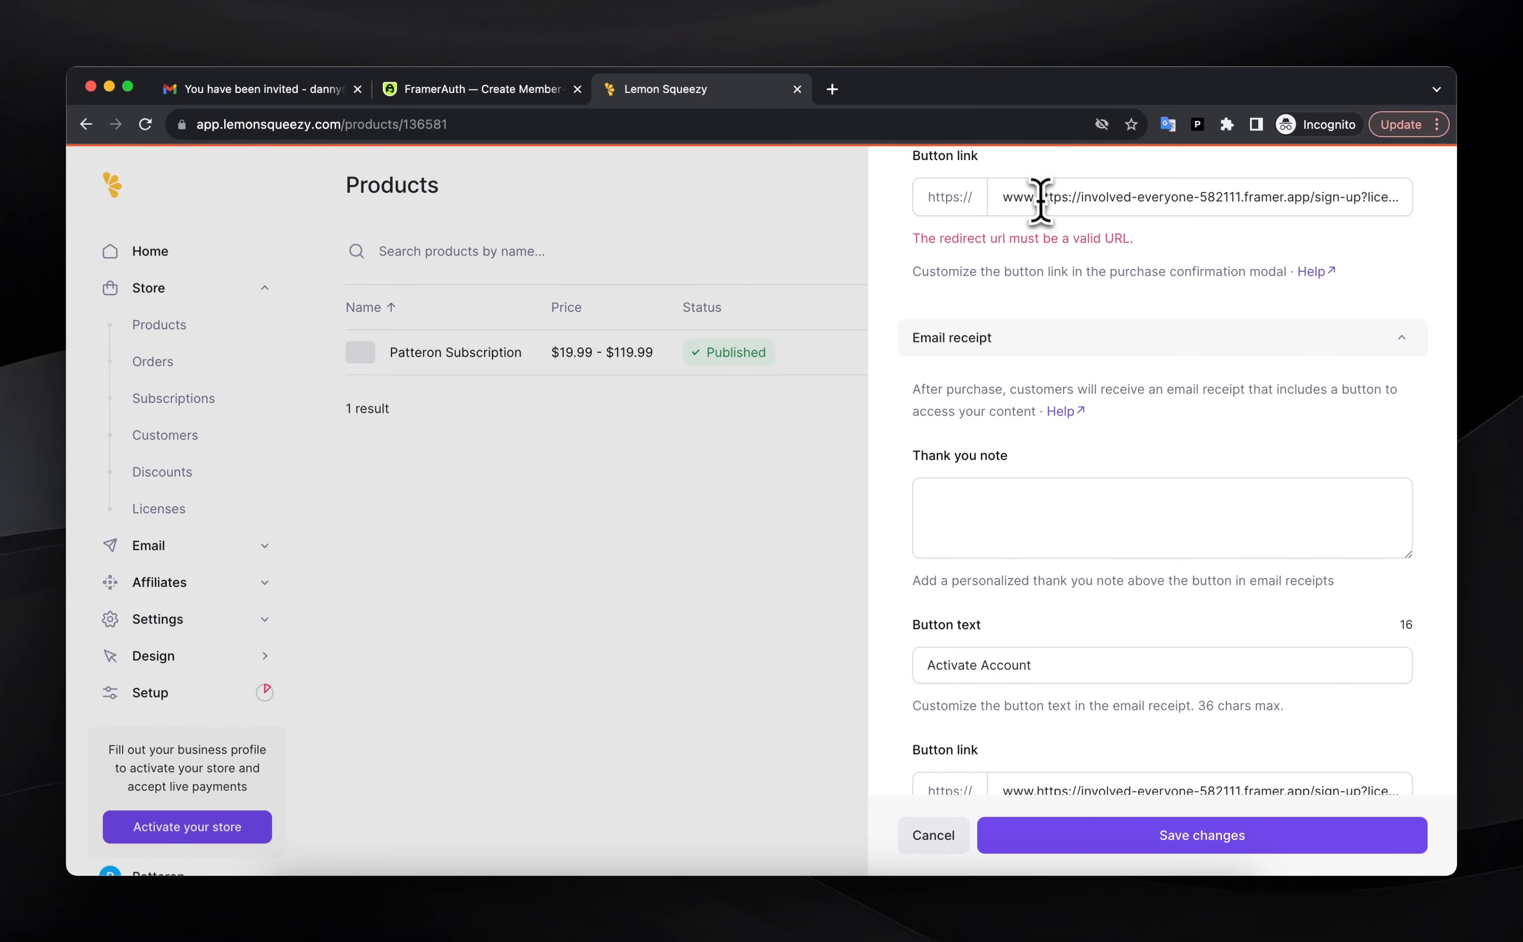
Fix the duplicated prefix in the confirmation Button link so the URL is valid
click(1080, 199)
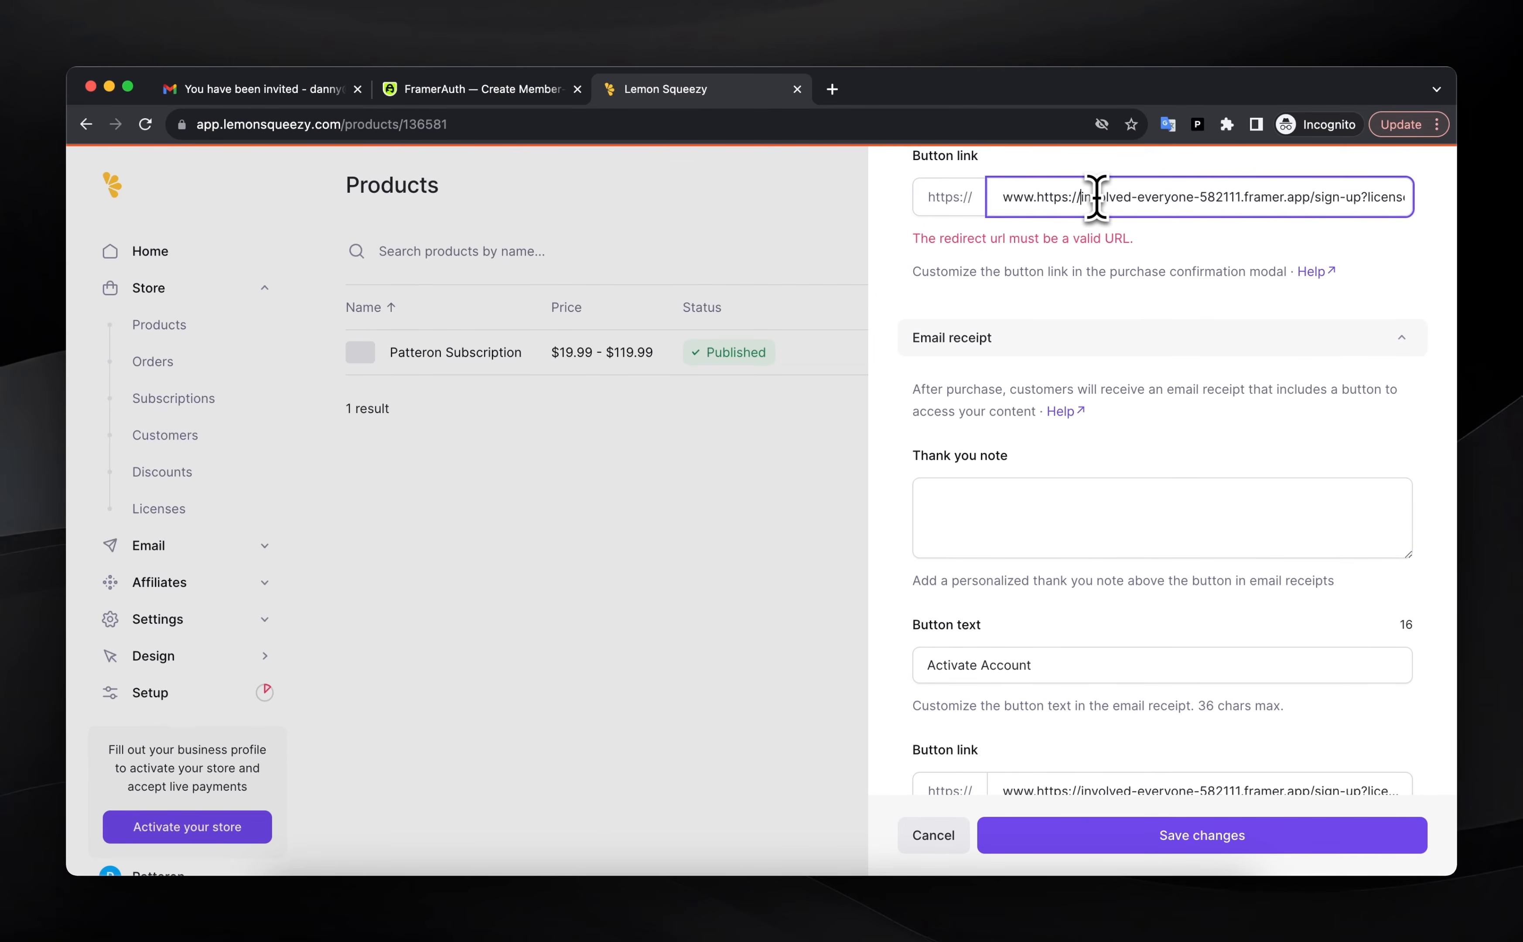
key(BackSpace)
key(BackSpace)
key(BackSpace)
key(BackSpace)
key(BackSpace)
key(BackSpace)
key(BackSpace)
key(BackSpace)
key(BackSpace)
key(BackSpace)
key(BackSpace)
key(BackSpace)
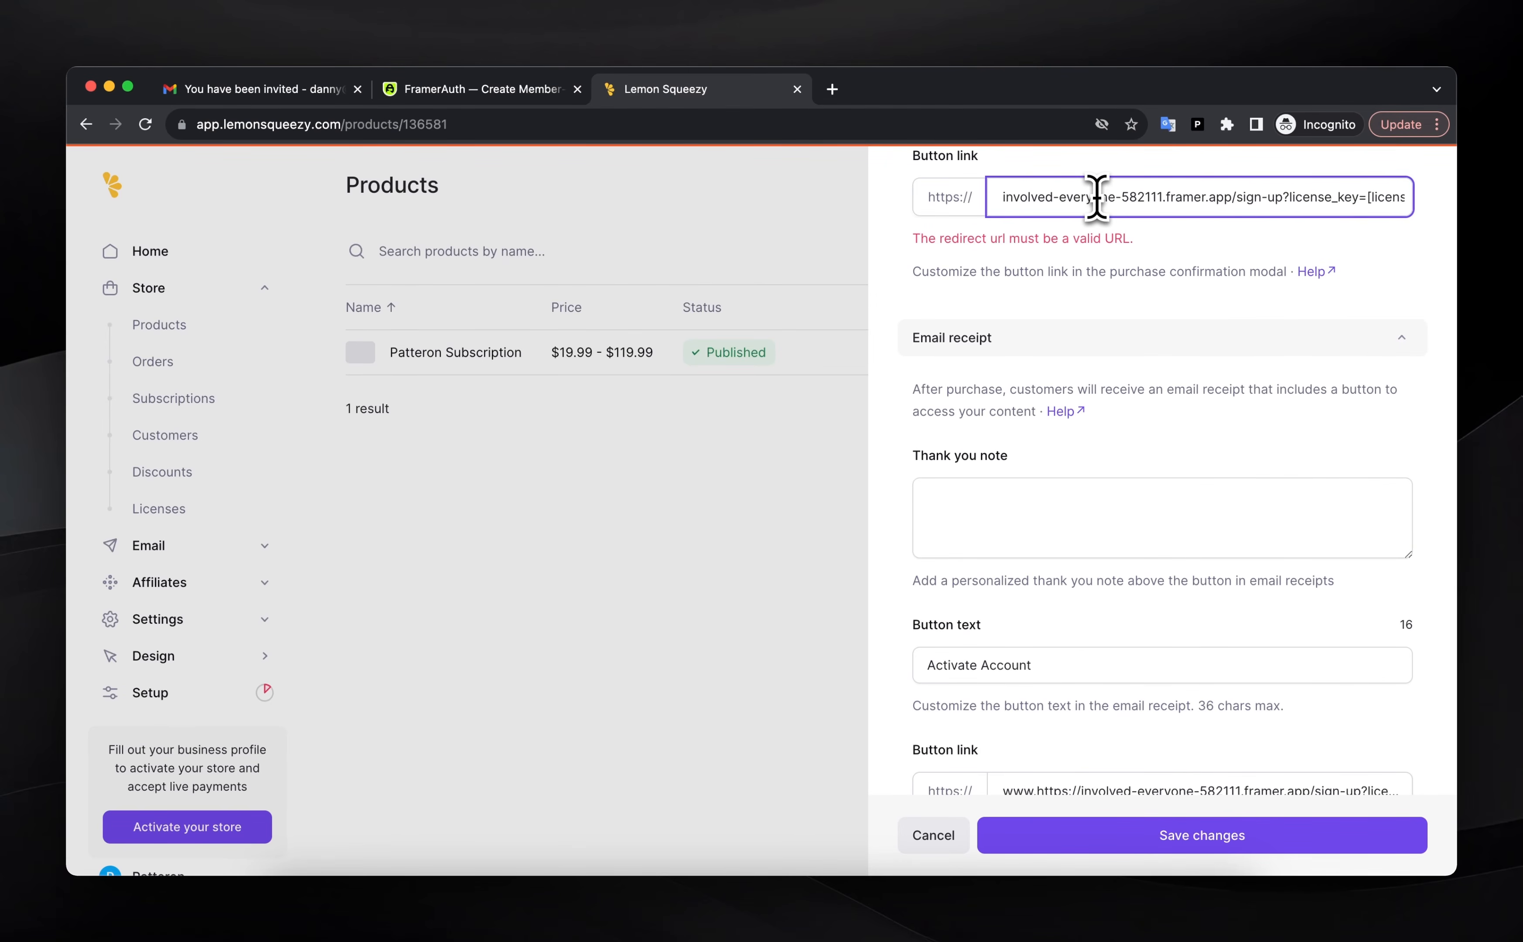
text(www.)
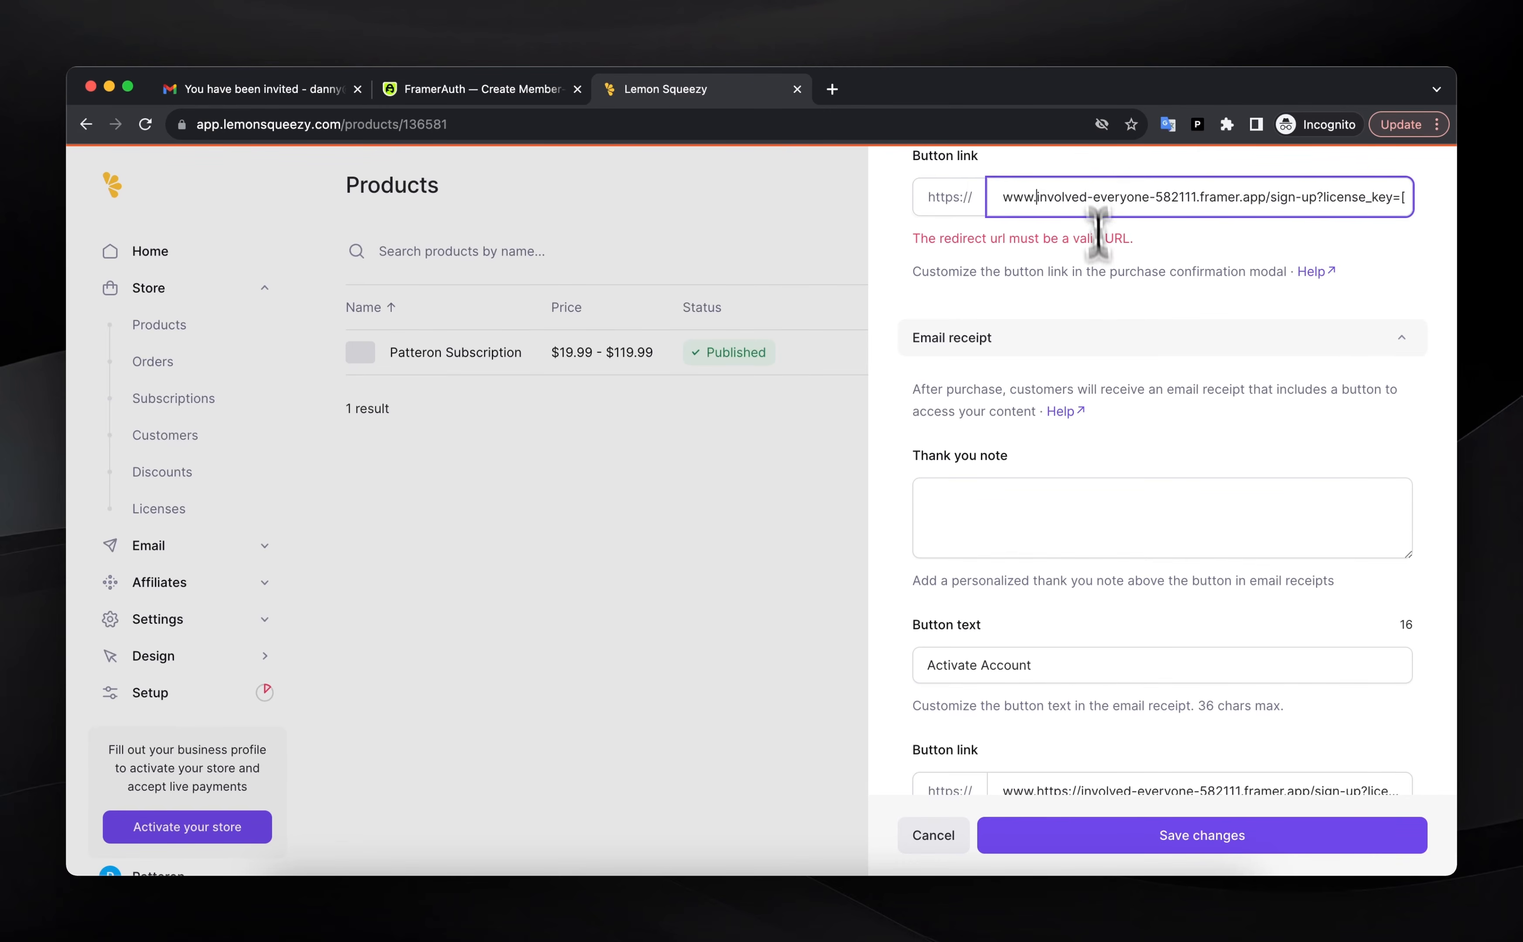
Set both the email receipt and confirmation button text to 'Activate Account'
scroll(1098, 238, down, 3)
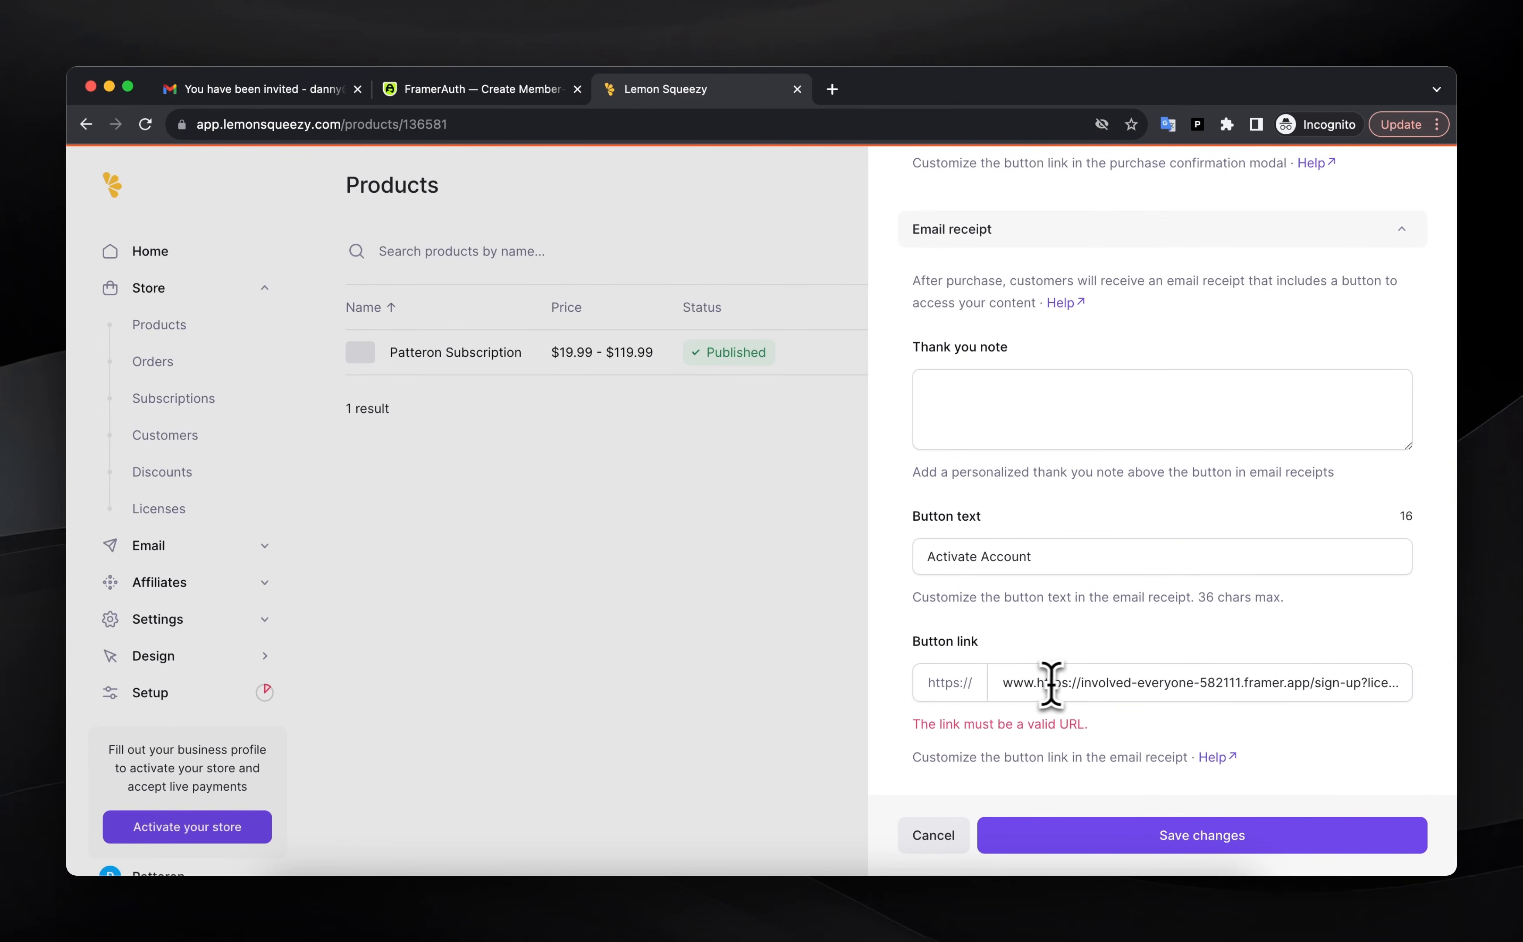
triple_click(1081, 559)
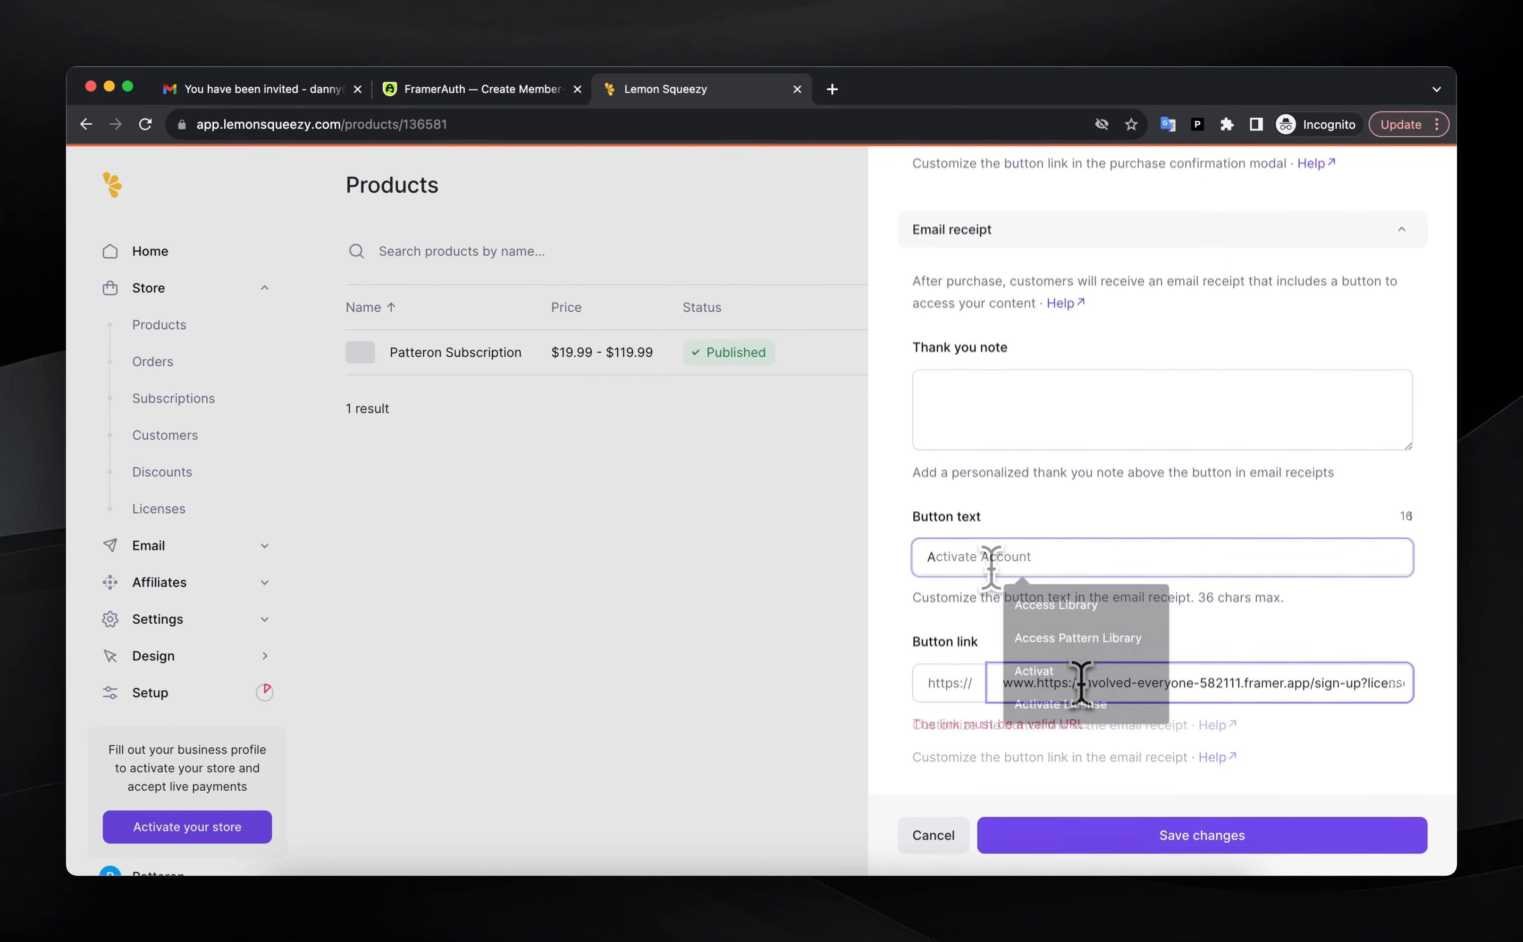
text(Actiave)
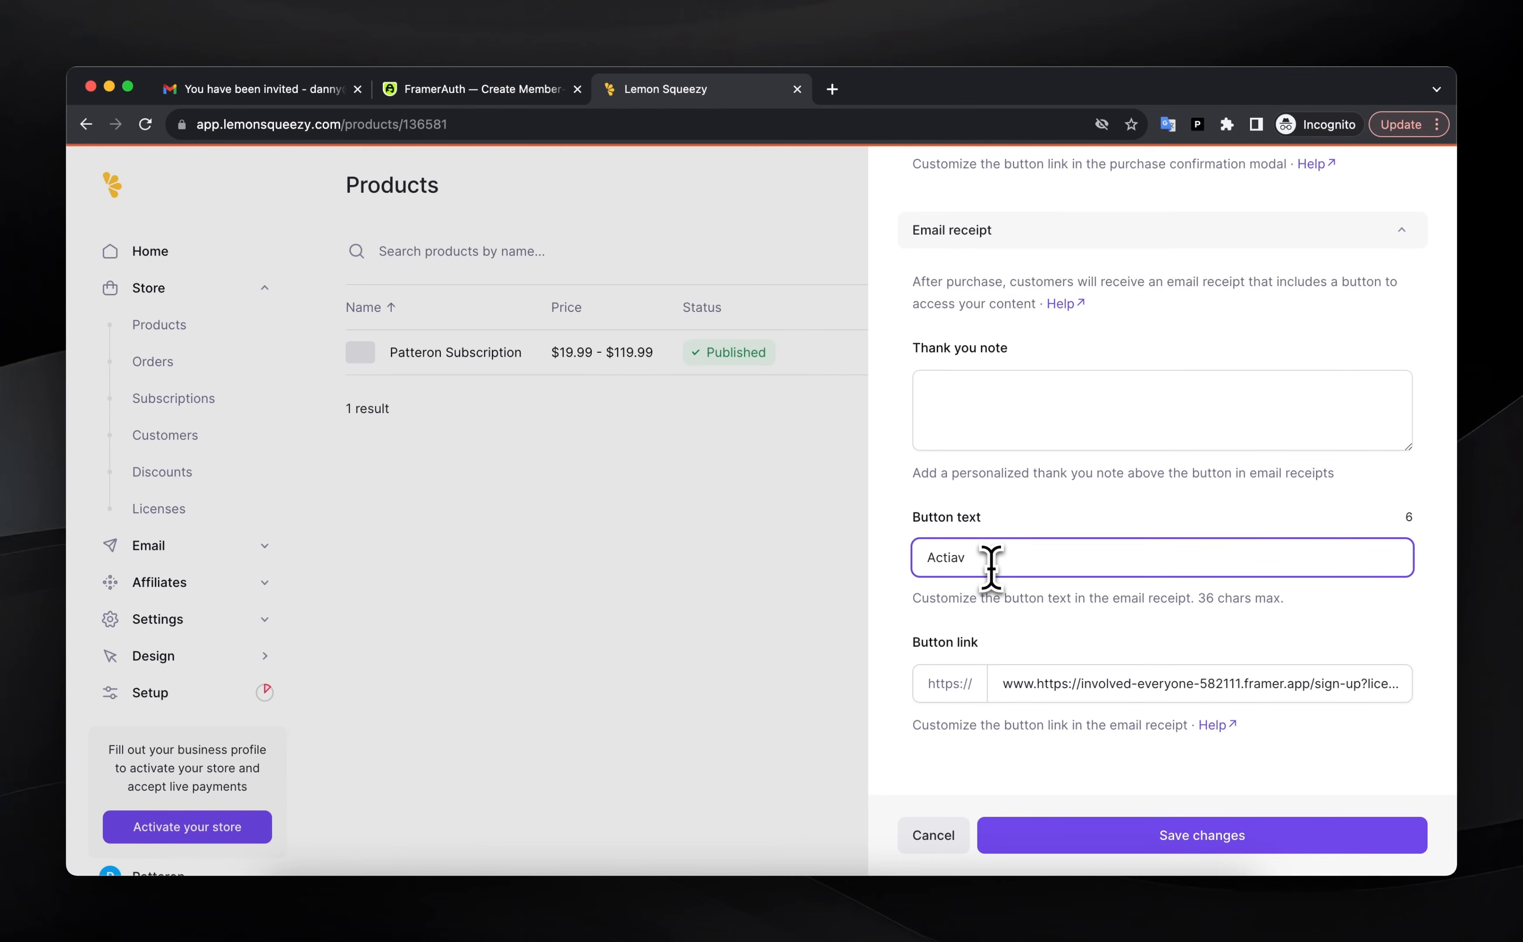
key(BackSpace)
key(BackSpace)
key(BackSpace)
text(ivate)
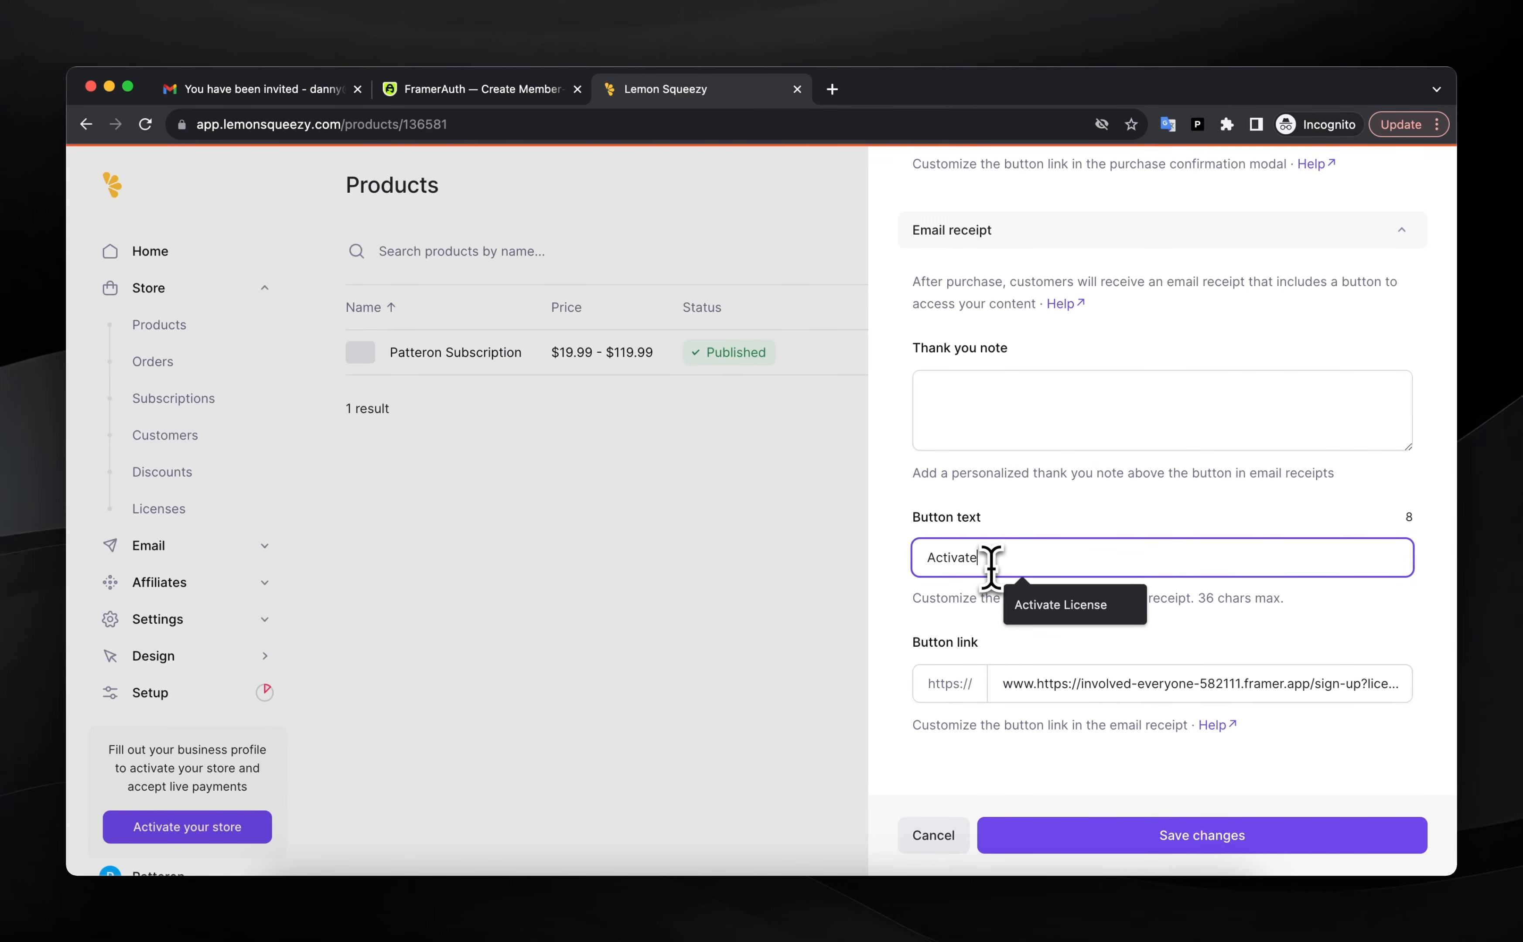
text( Account)
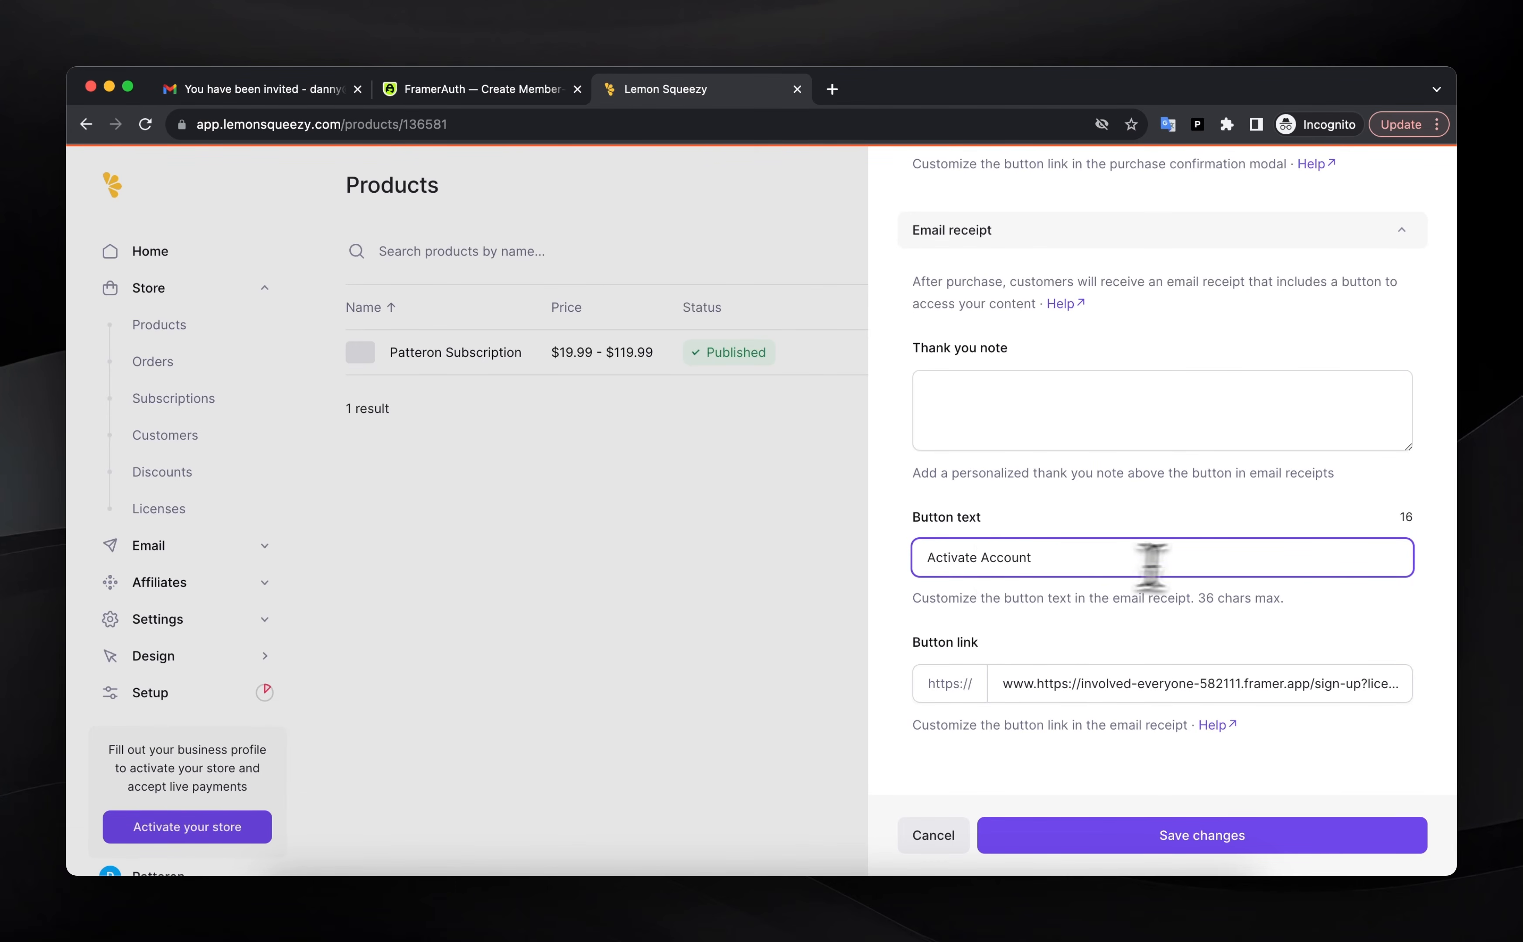
scroll(1241, 555, up, 5)
click(1019, 248)
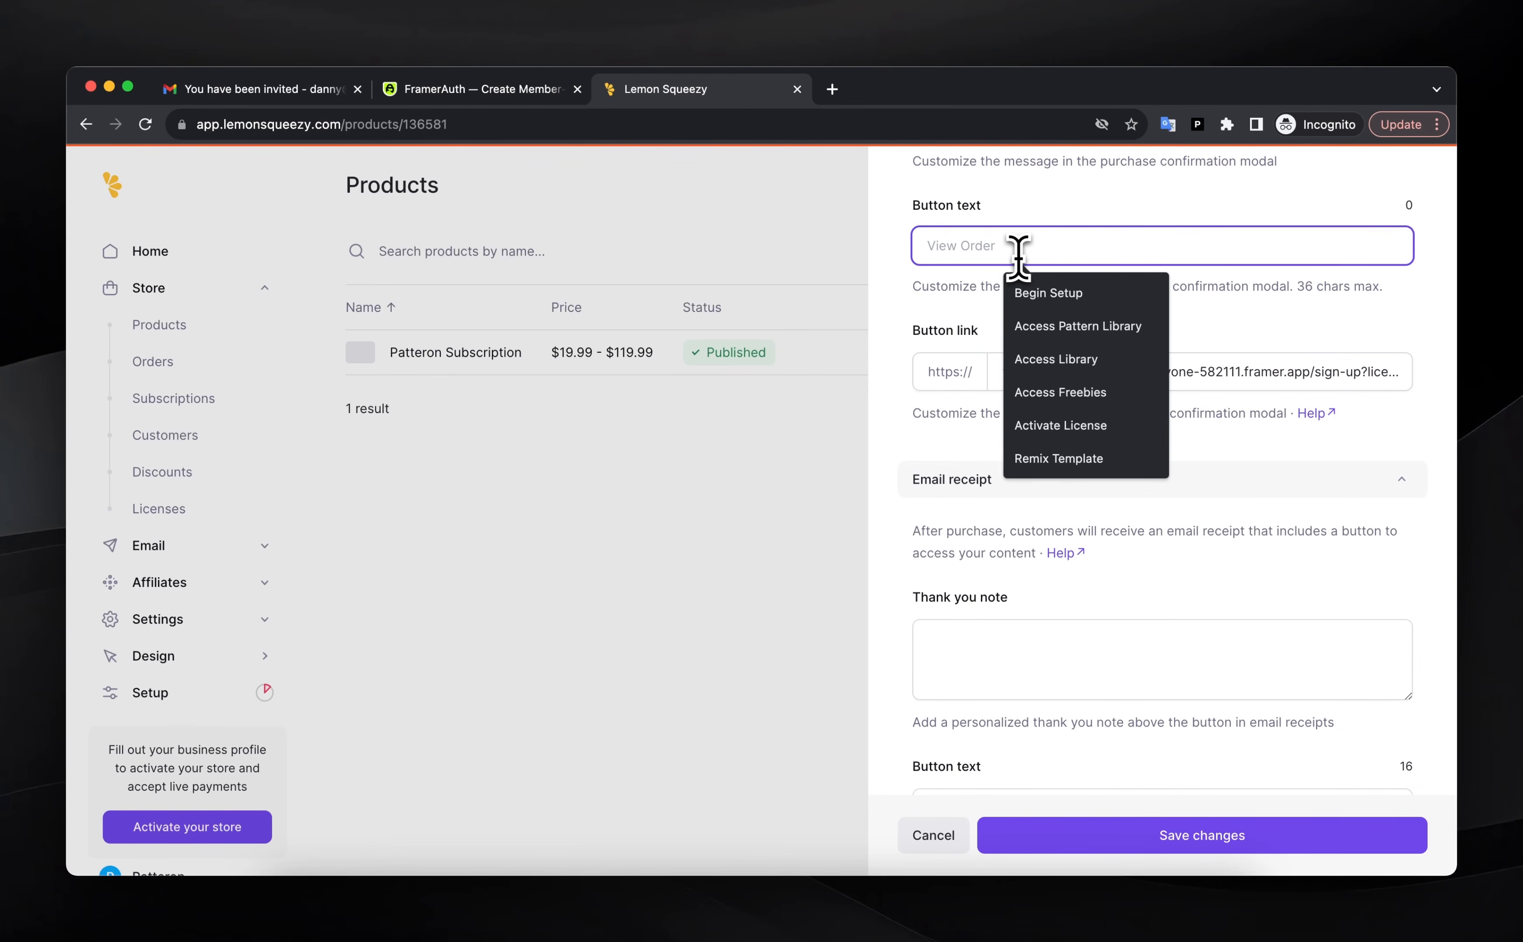
text(Activate Account)
scroll(938, 688, up, 5)
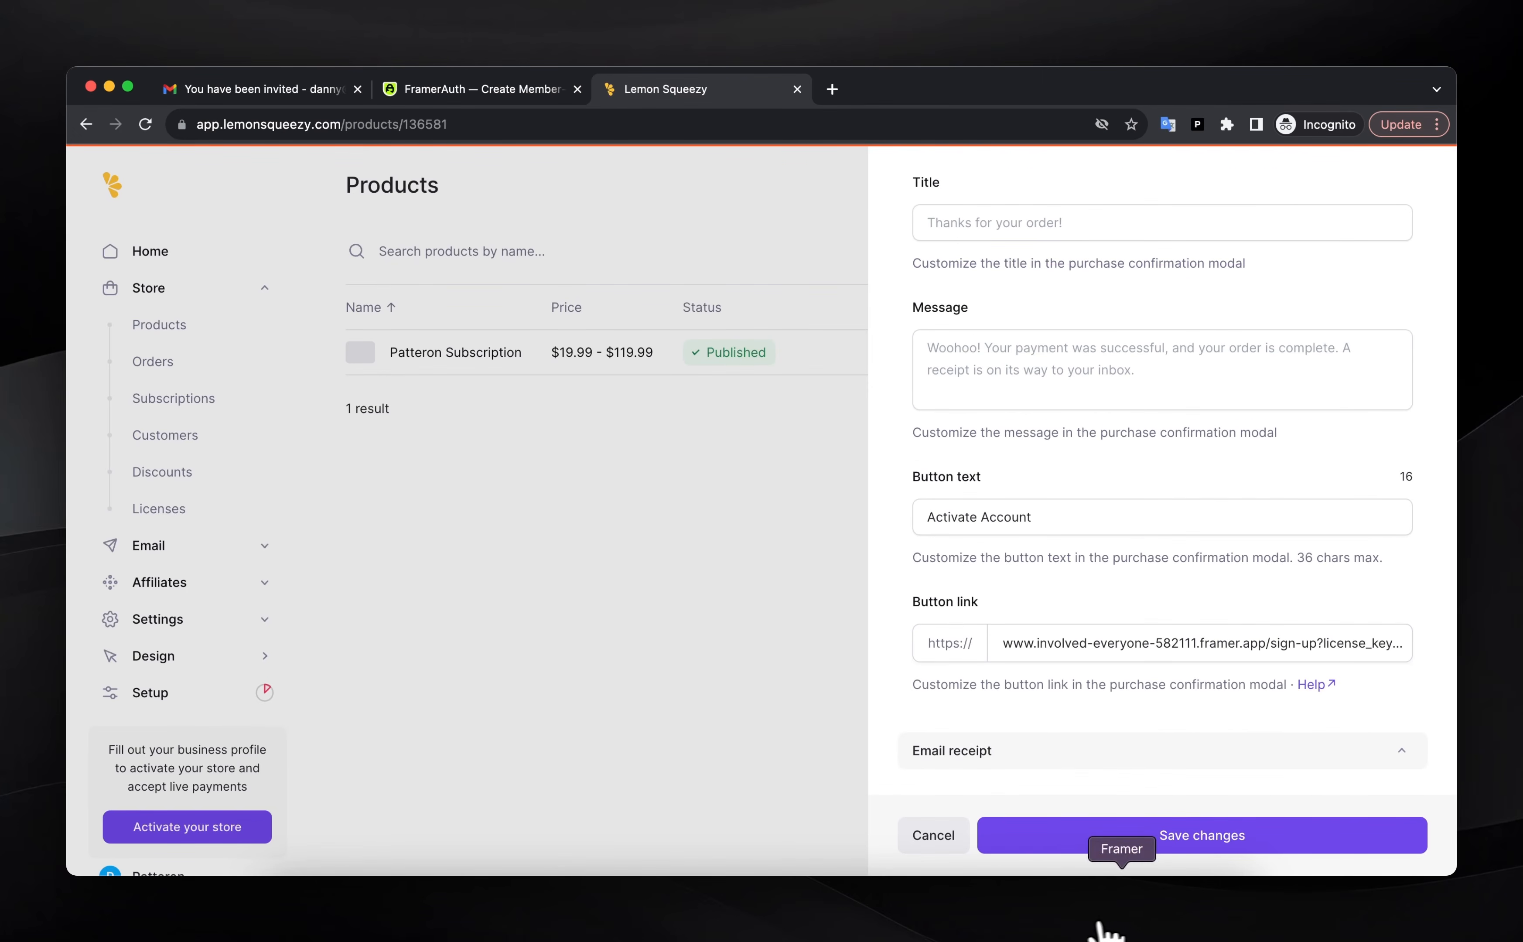
click(441, 92)
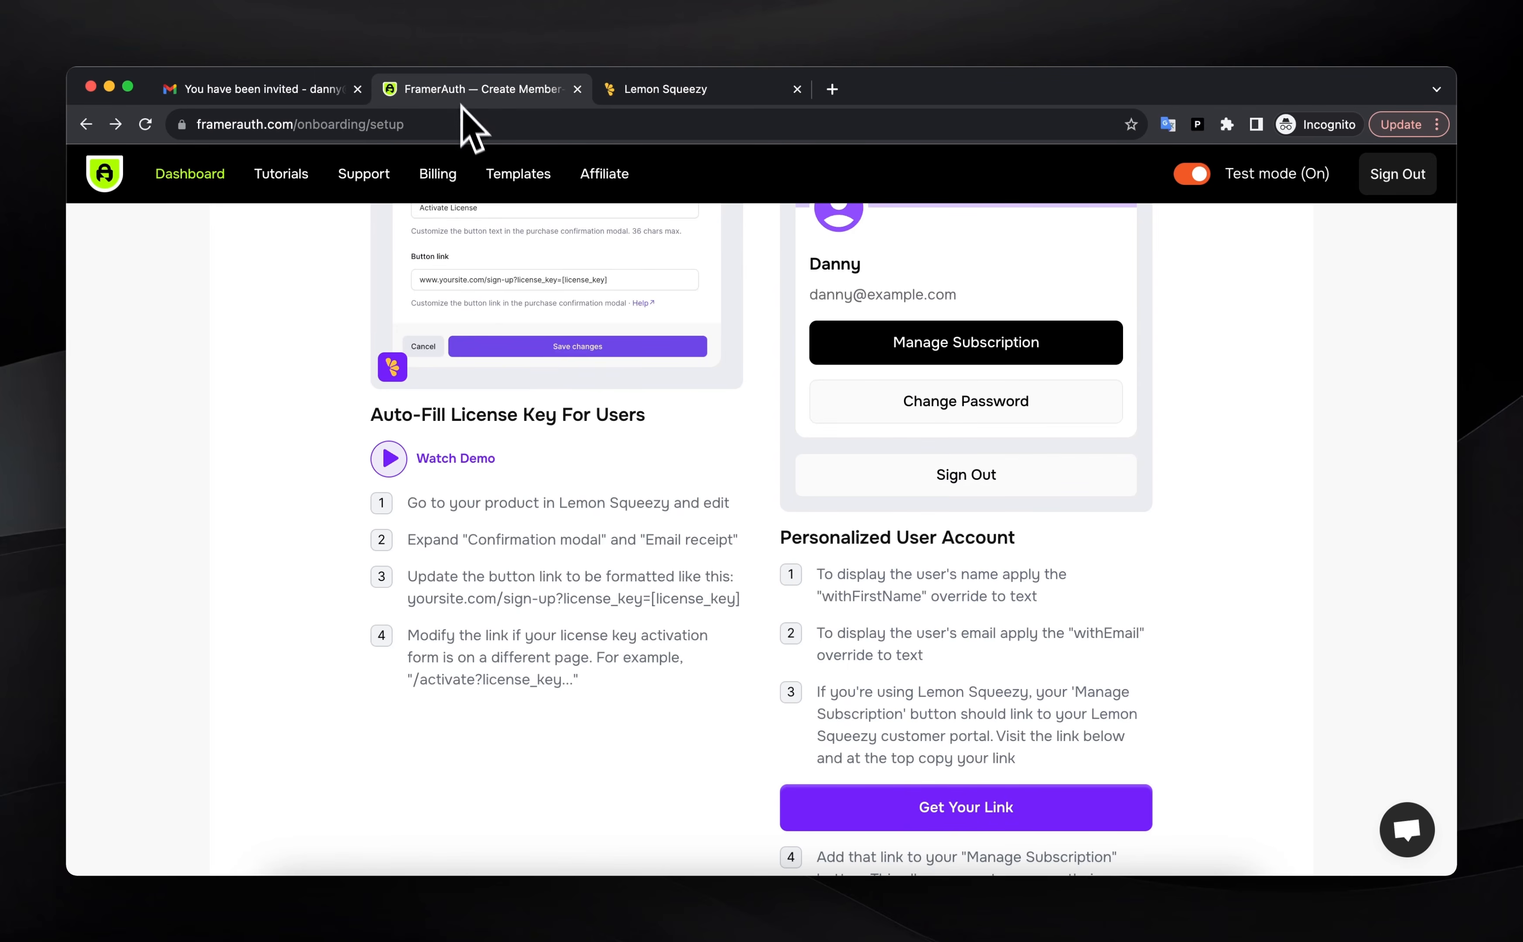
scroll(598, 518, up, 1)
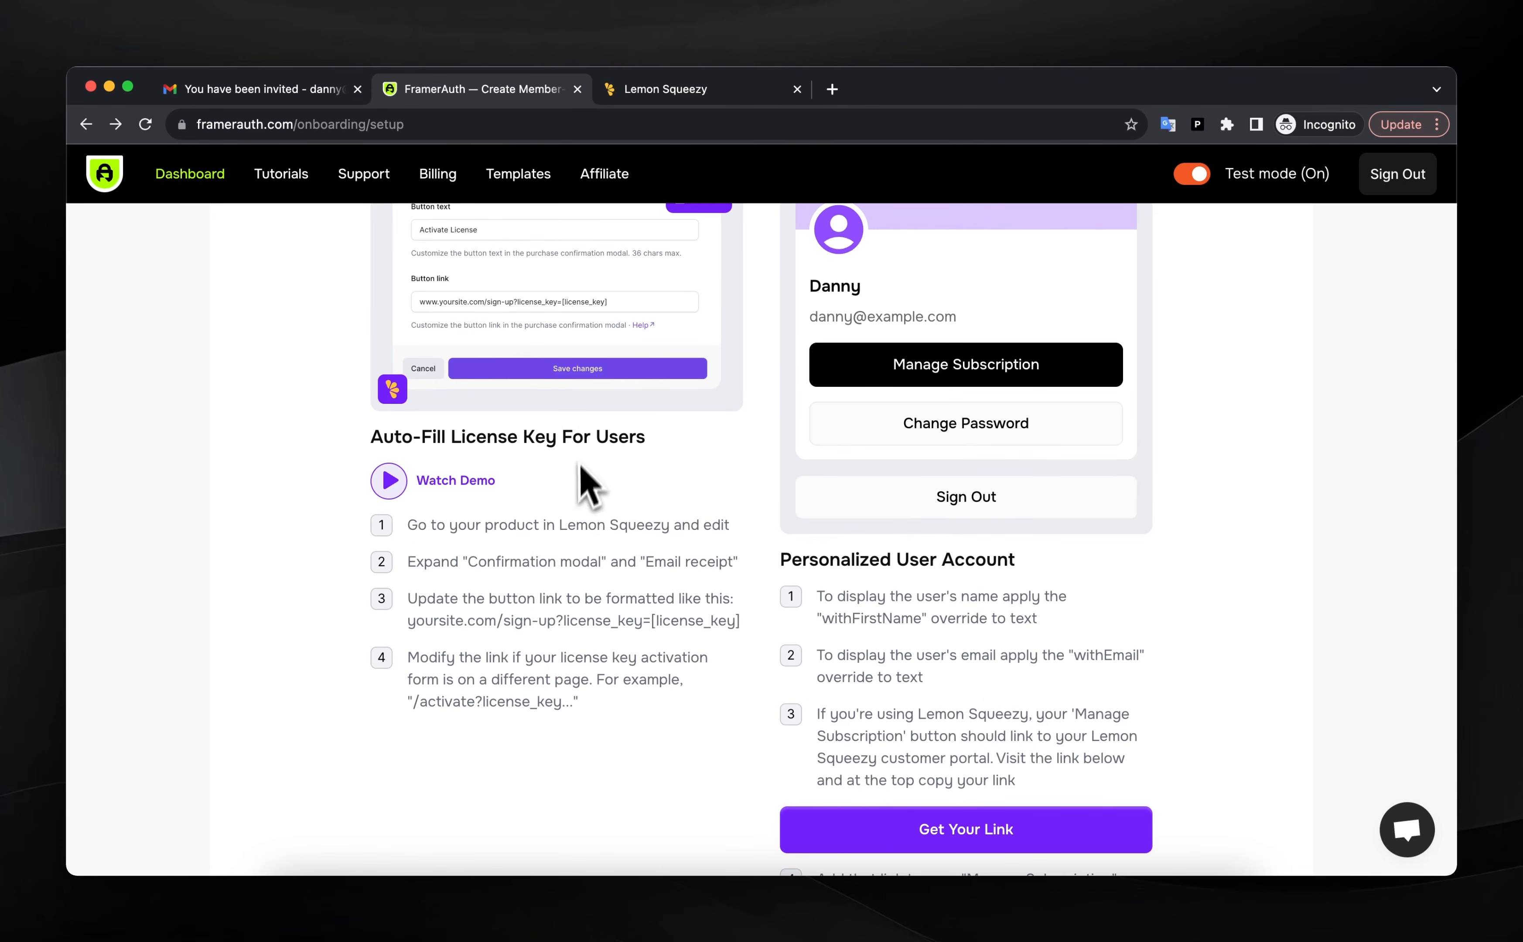
scroll(853, 589, up, 2)
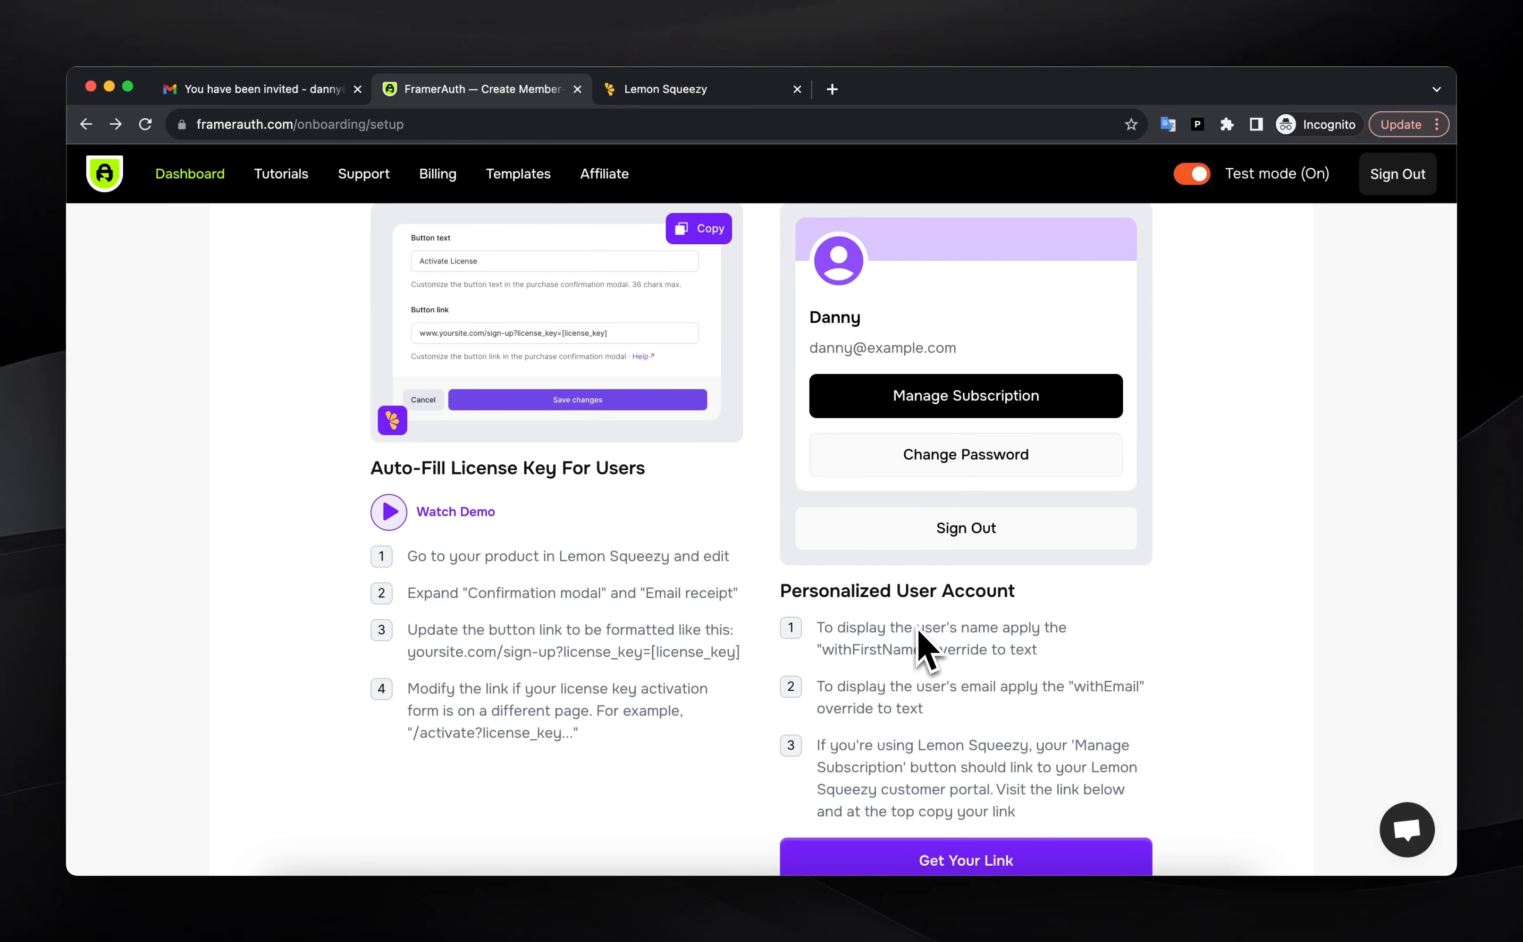
scroll(942, 674, down, 5)
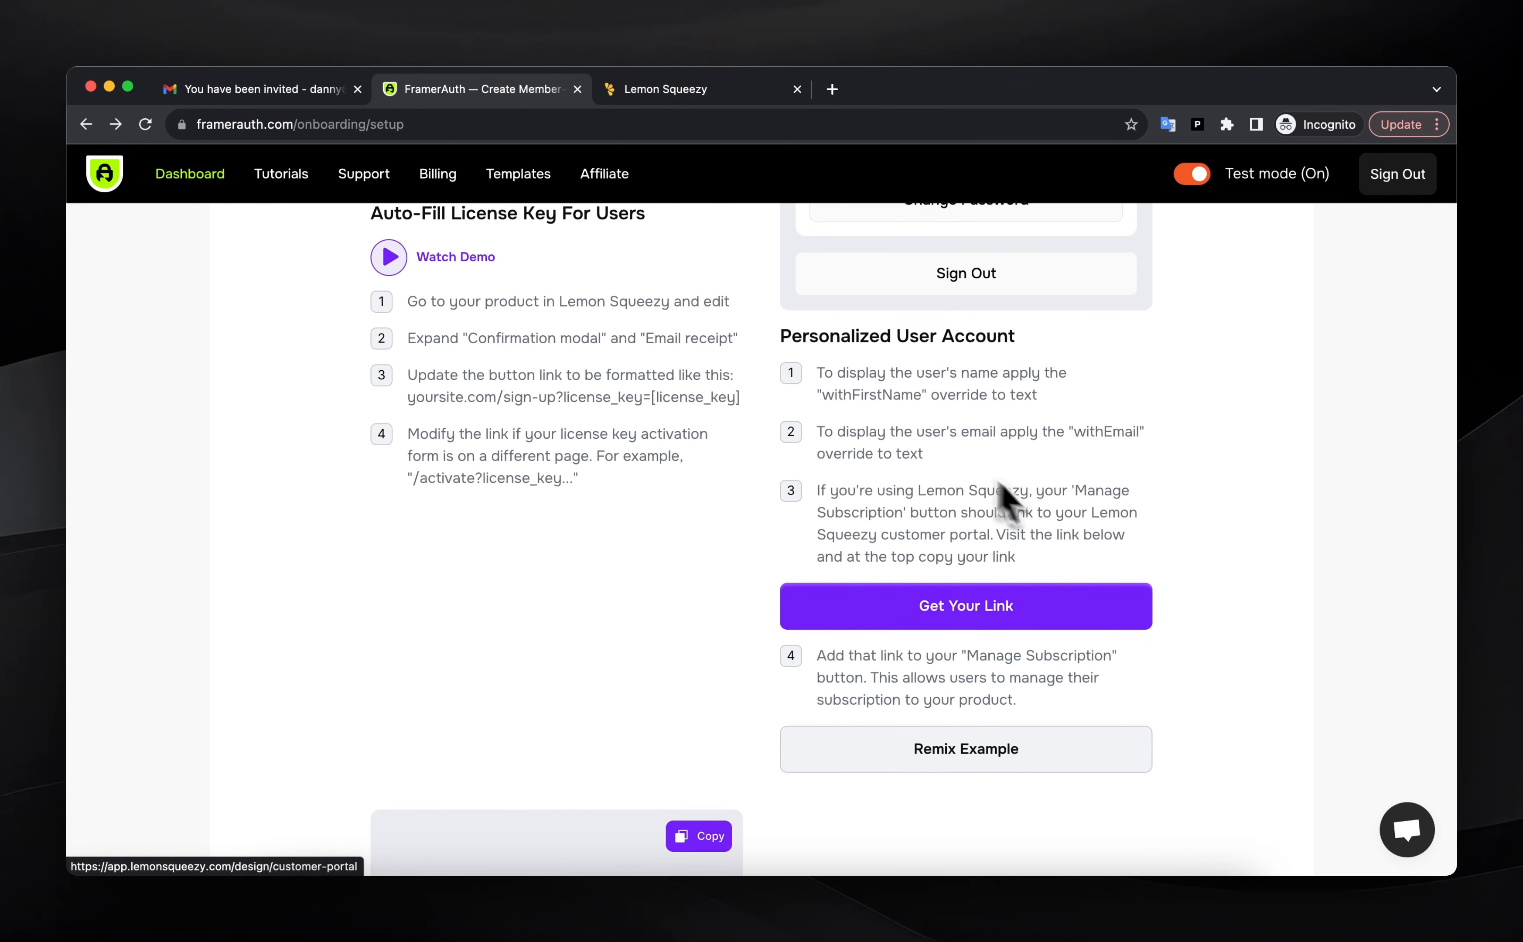
scroll(979, 536, up, 1)
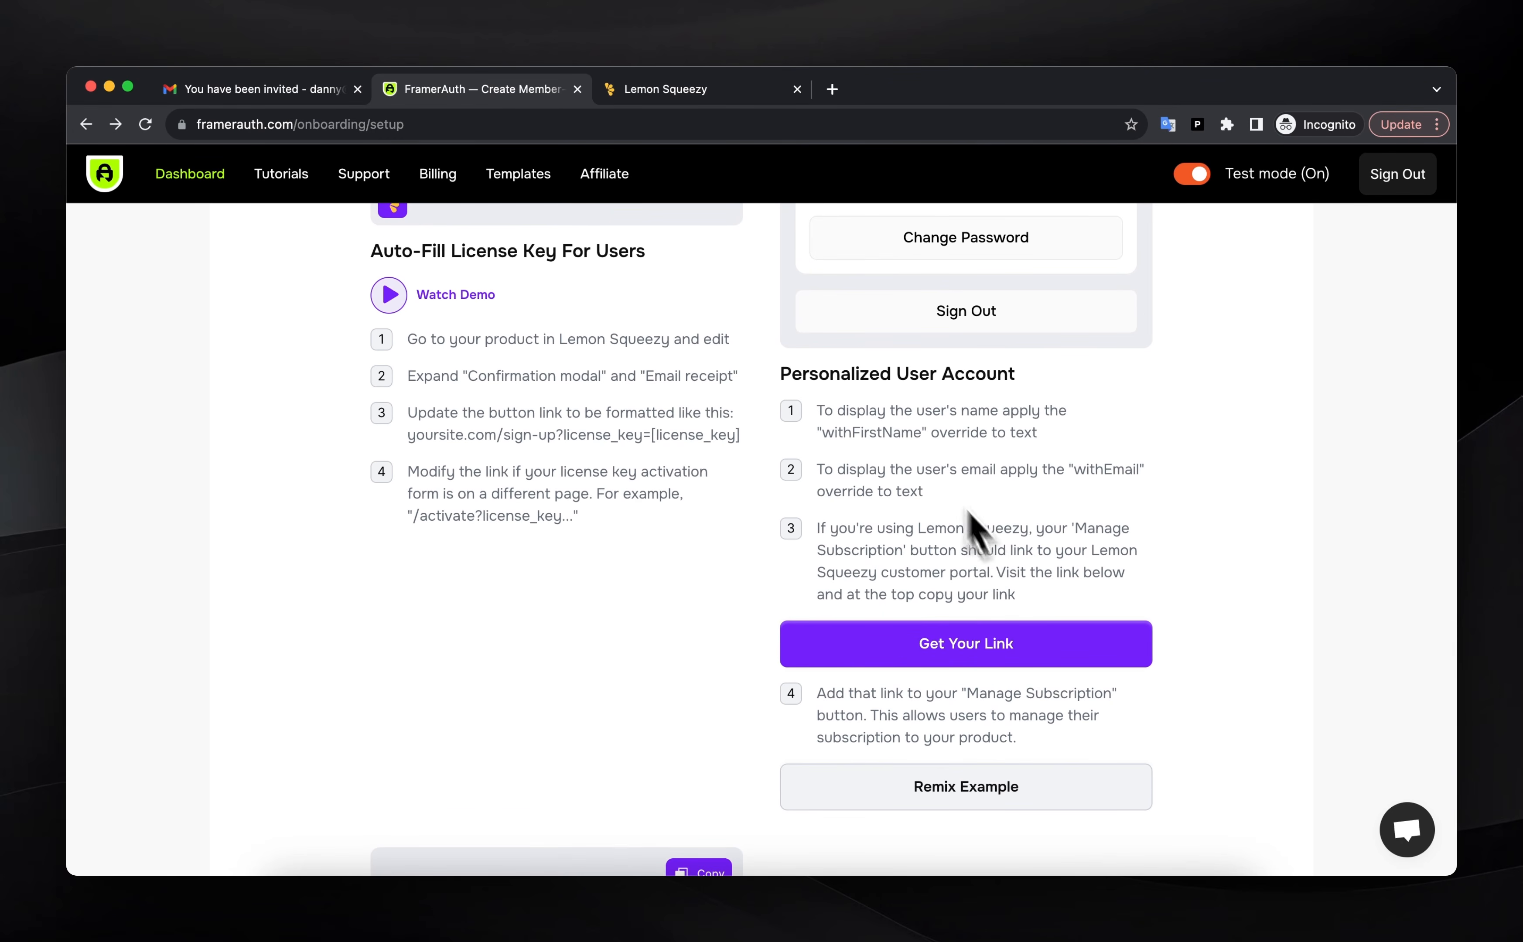
click(684, 100)
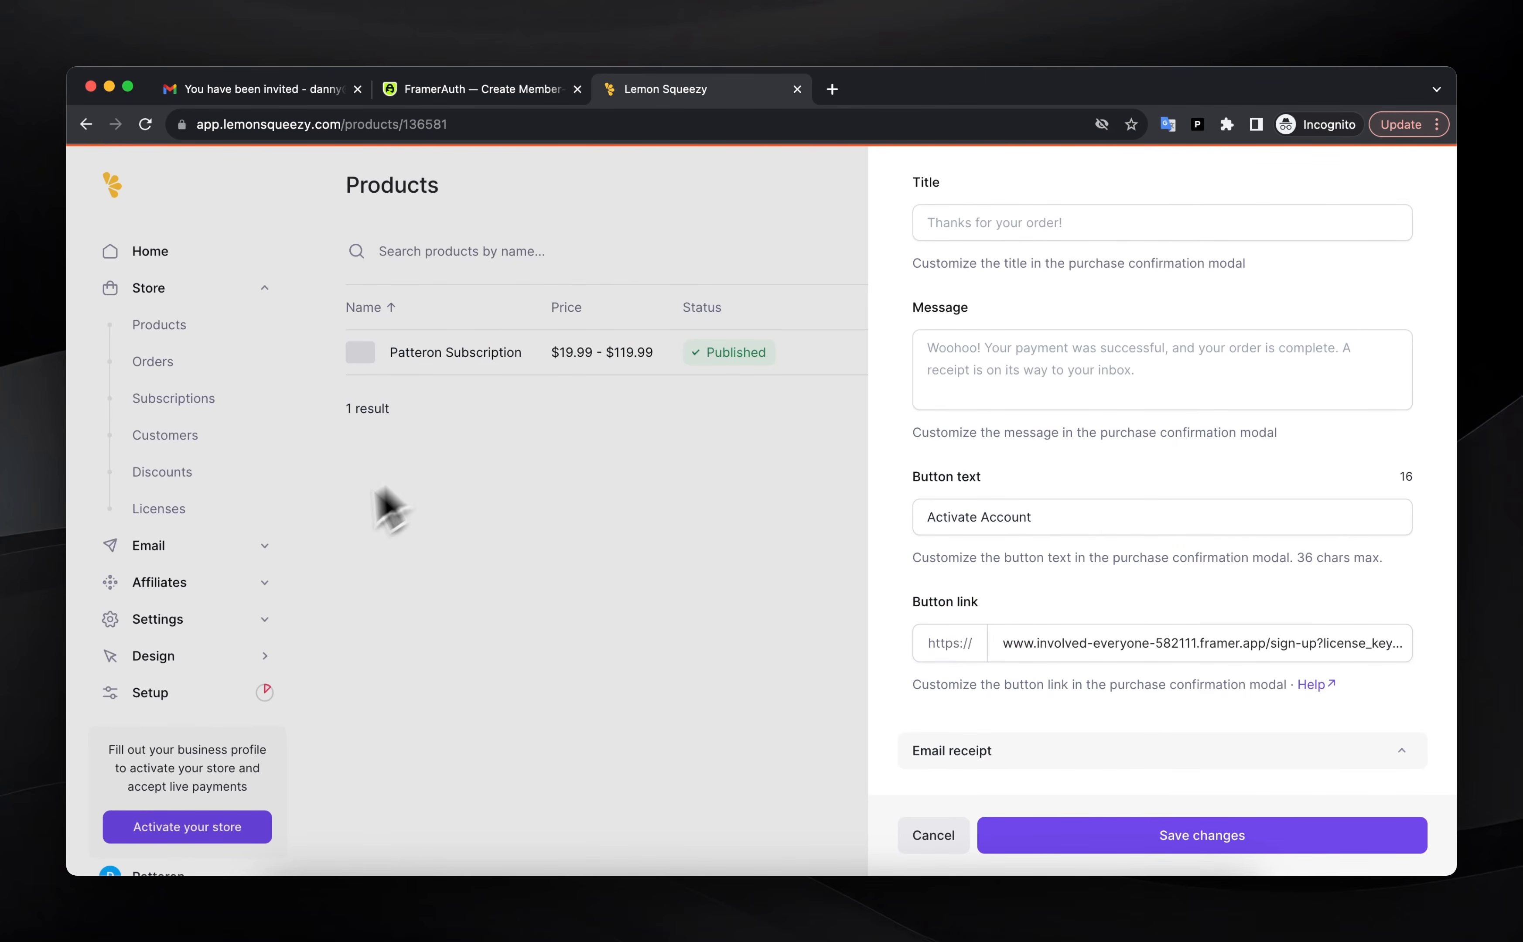
Copy the customer portal billing URL patteron-fa.lemonsqueezy.com/billing from Design > Customer Portal
click(434, 552)
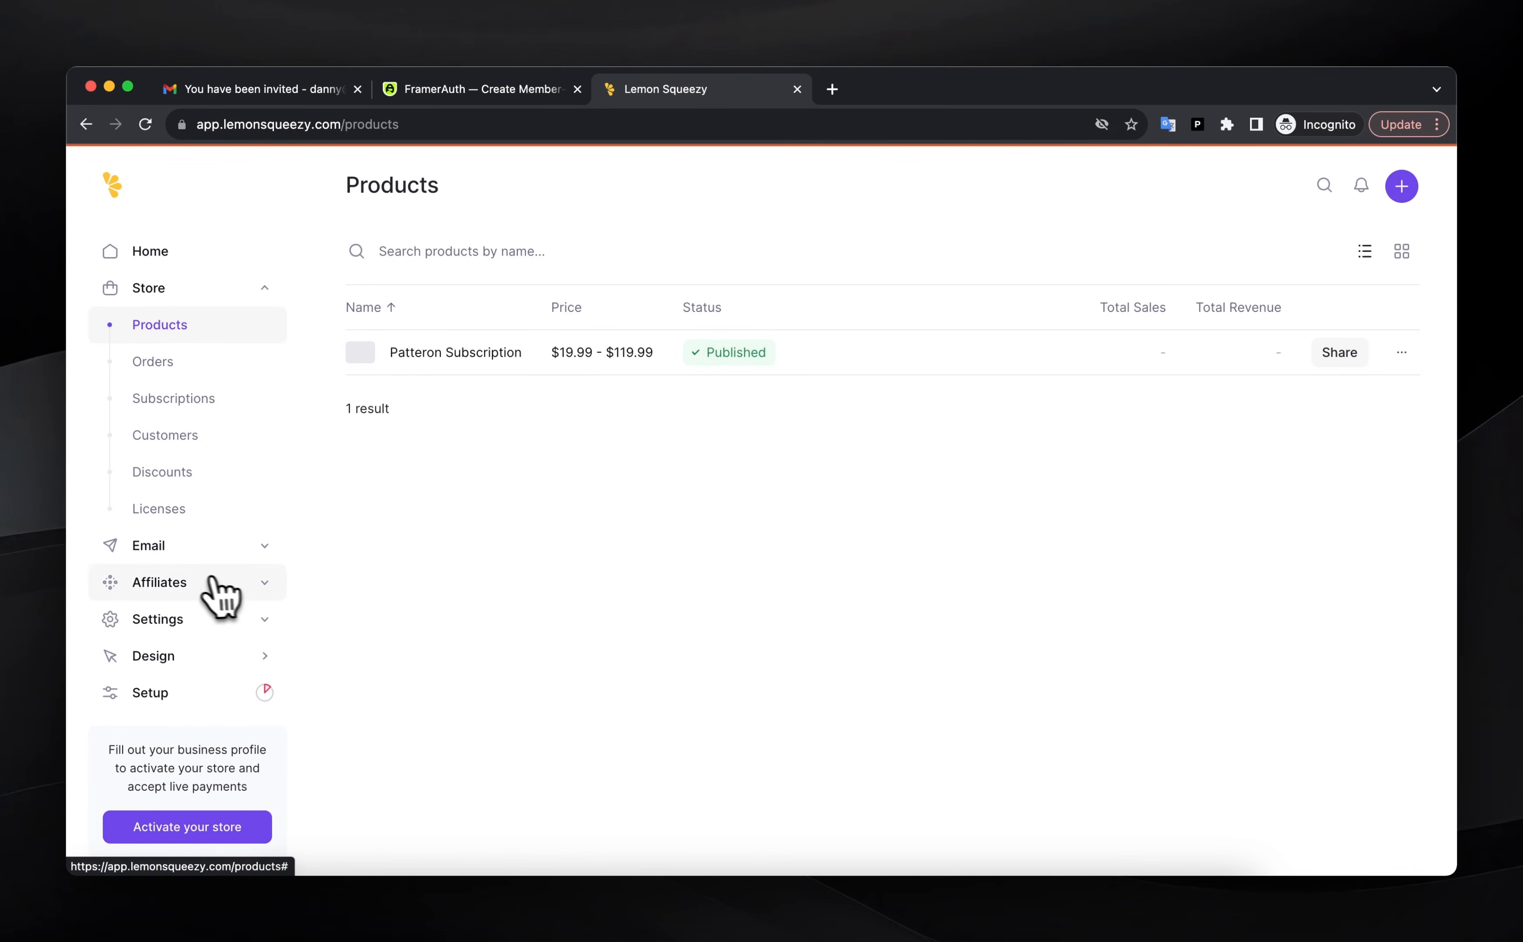
click(250, 651)
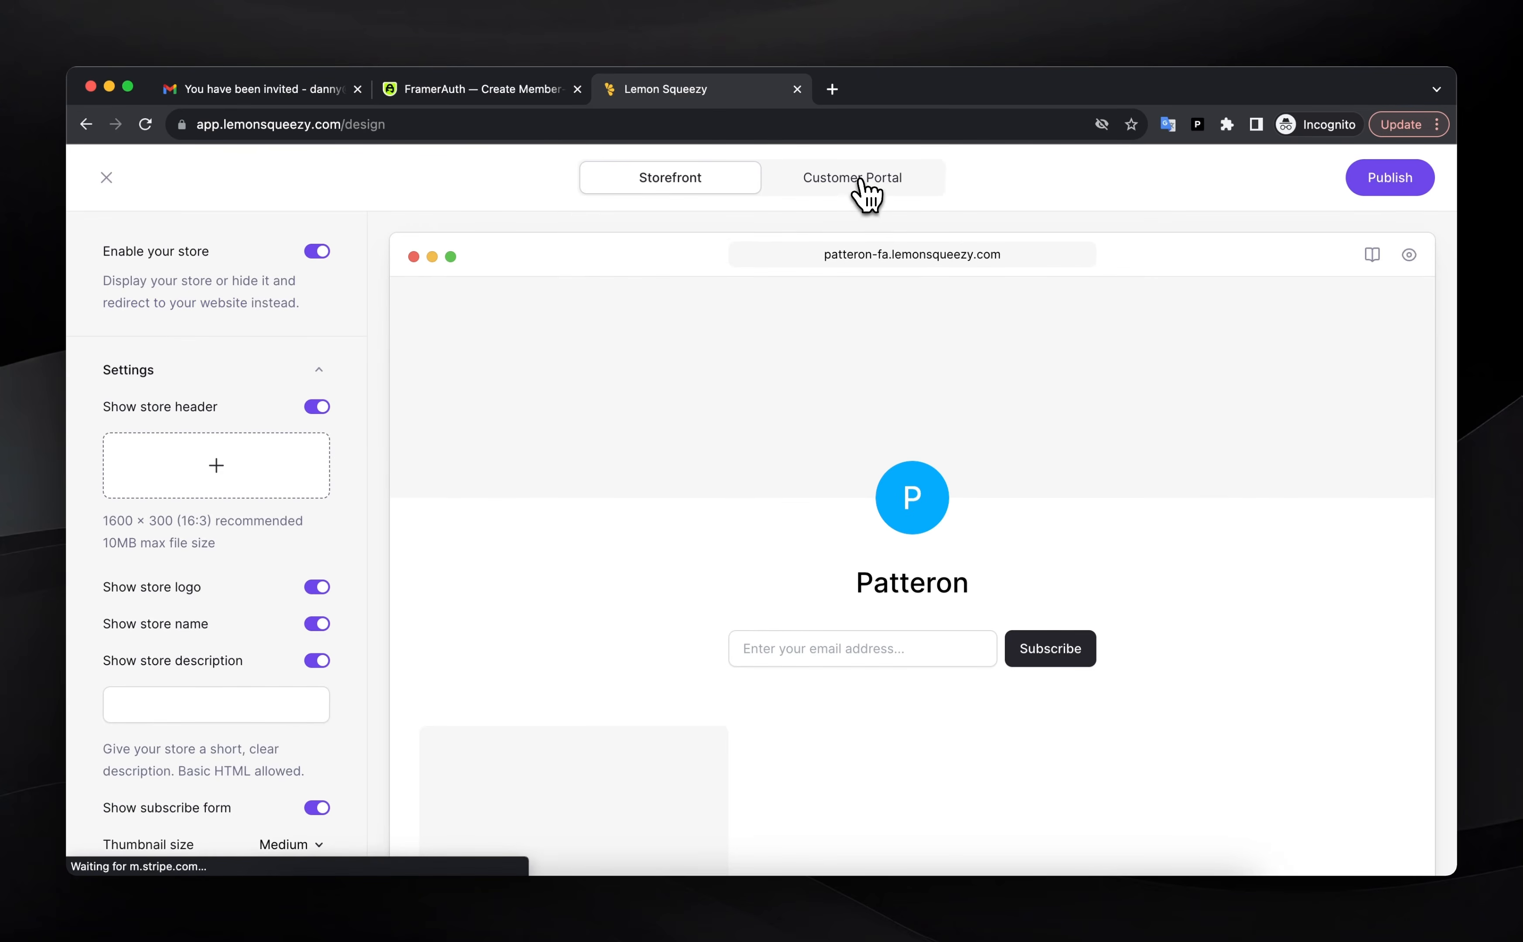
click(860, 180)
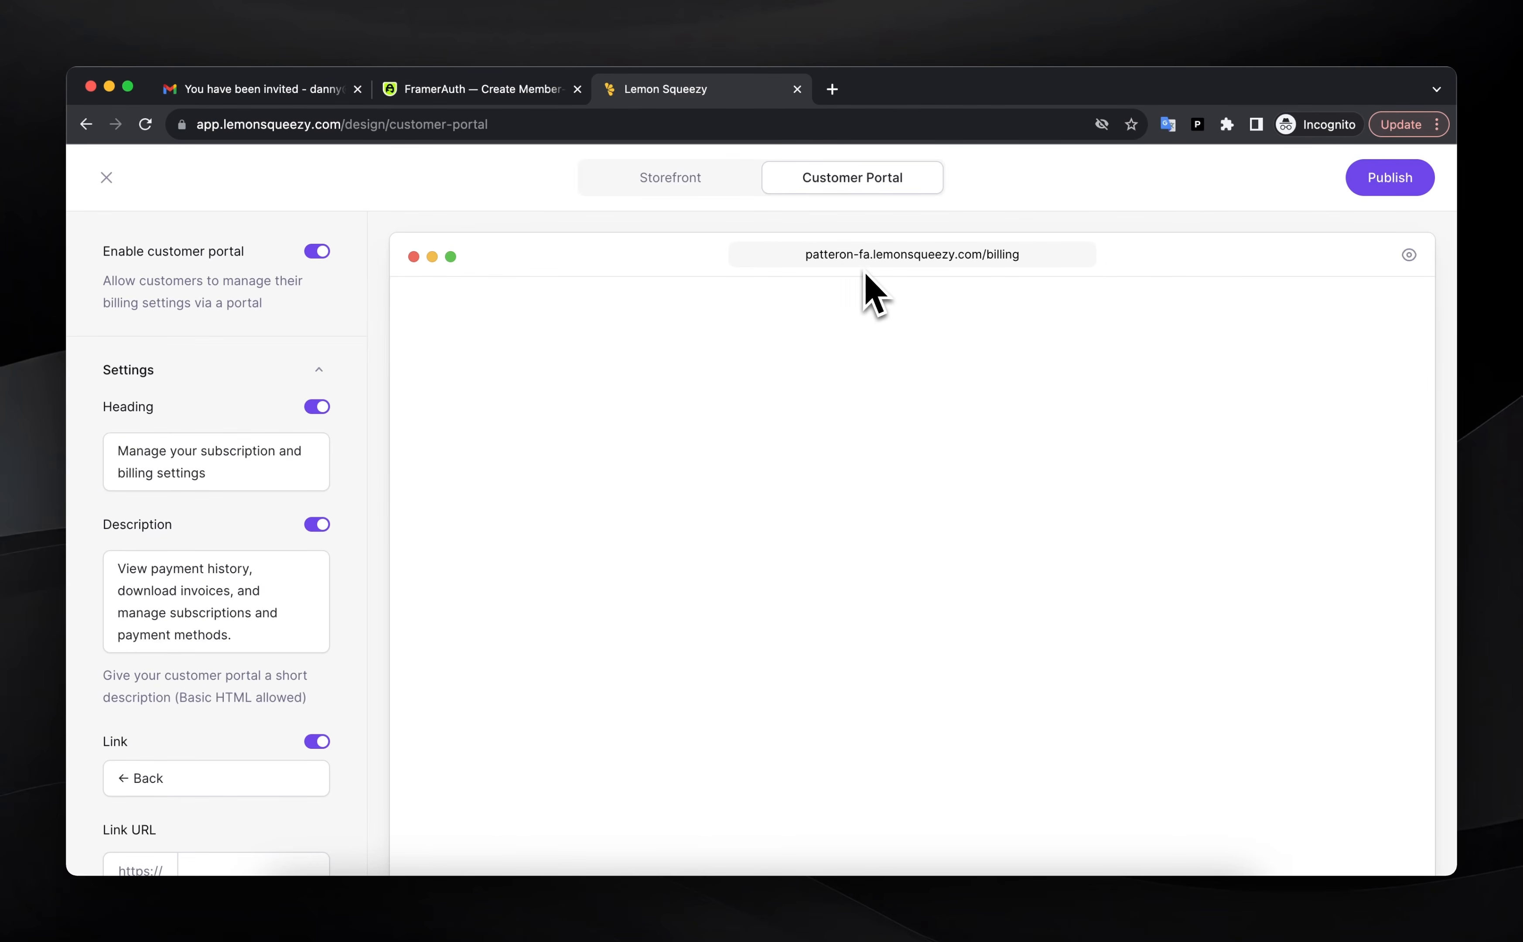
triple_click(924, 263)
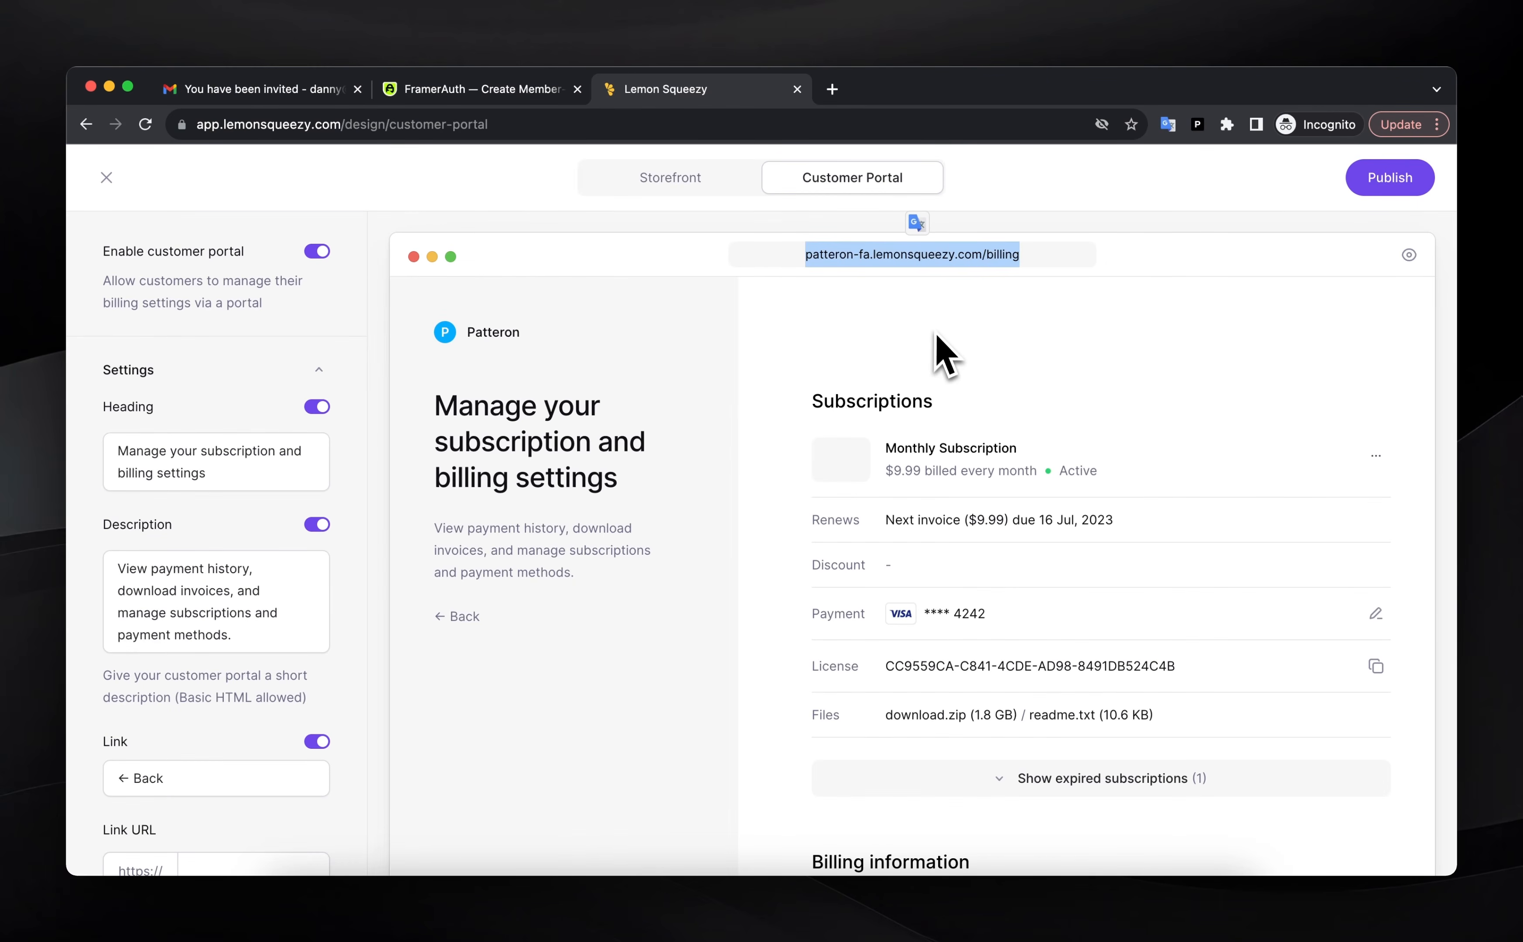
key(super+c)
click(853, 302)
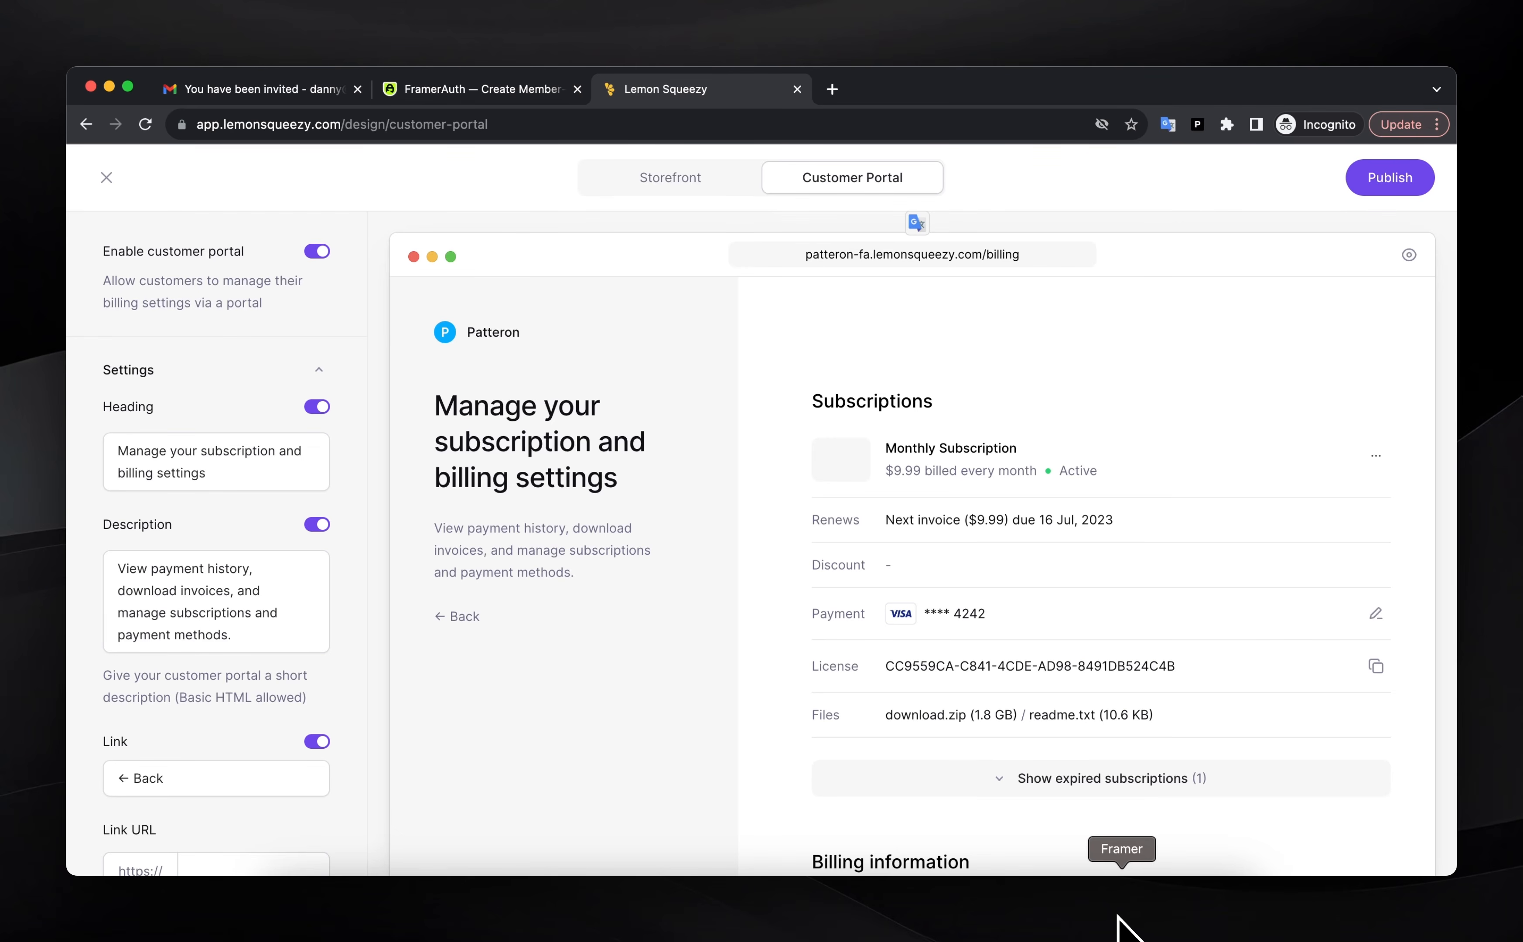
click(1119, 929)
Place a Primary button component inside the account card on the /account page
click(600, 628)
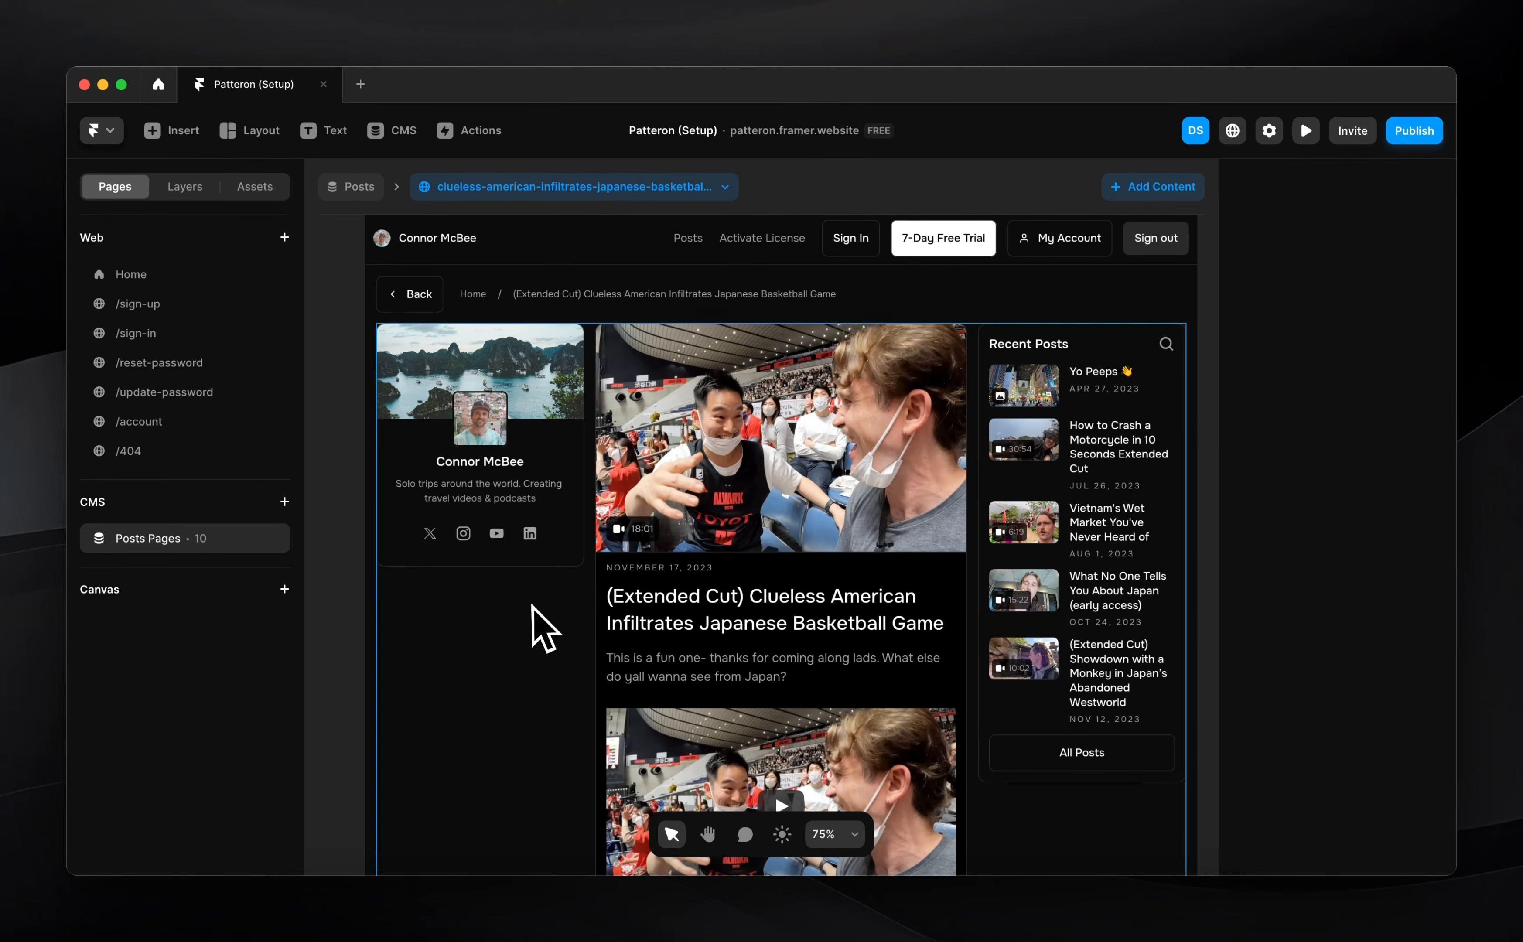
click(152, 429)
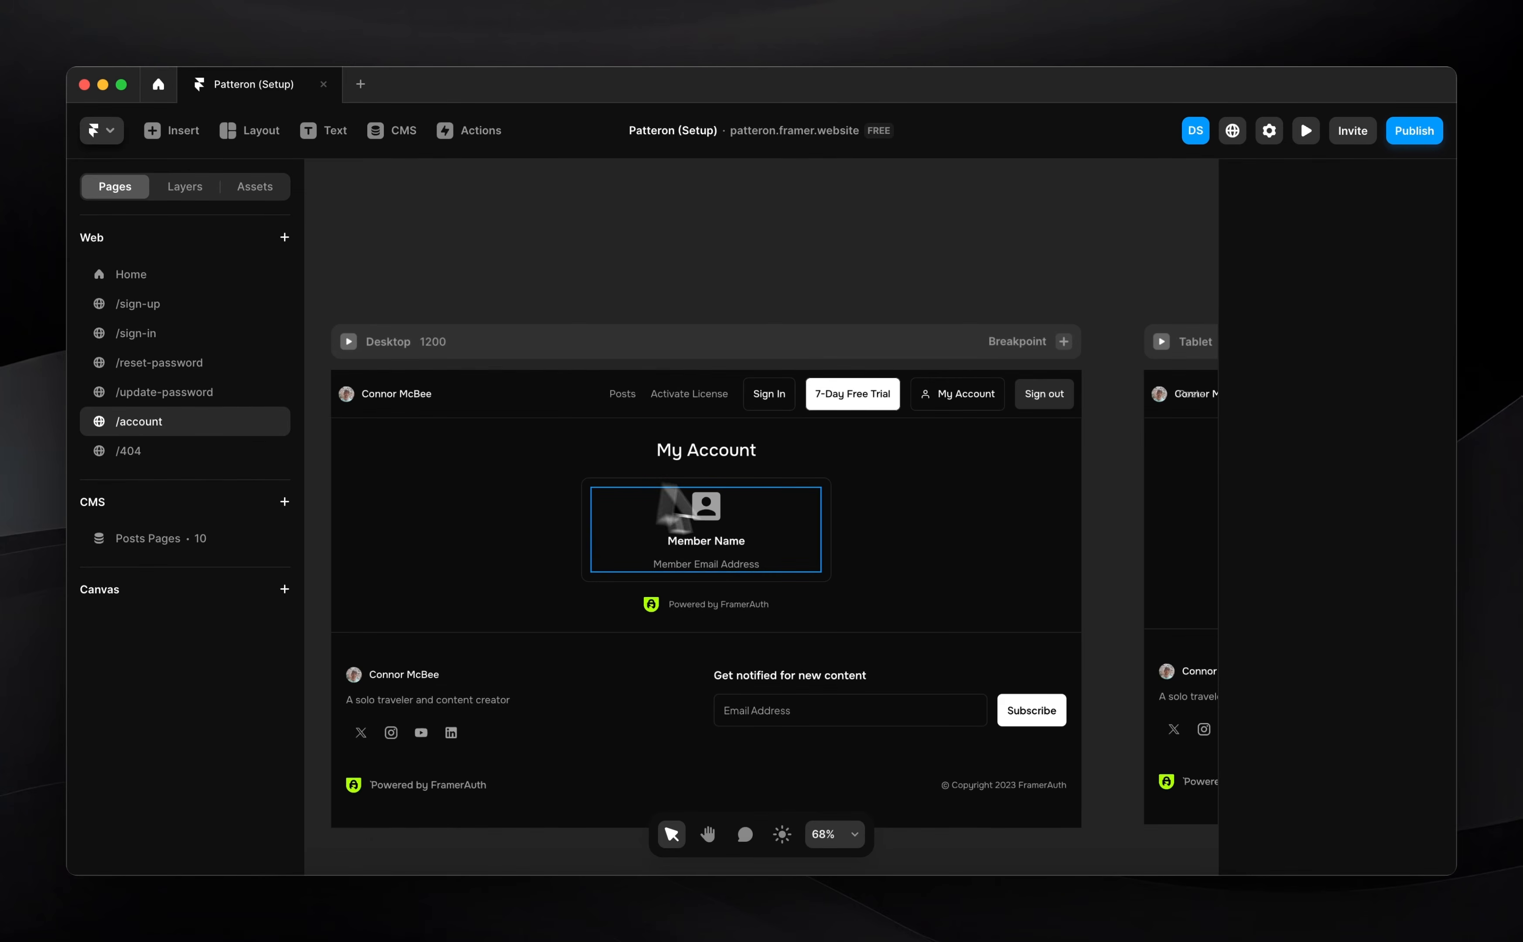
scroll(792, 537, up, 5)
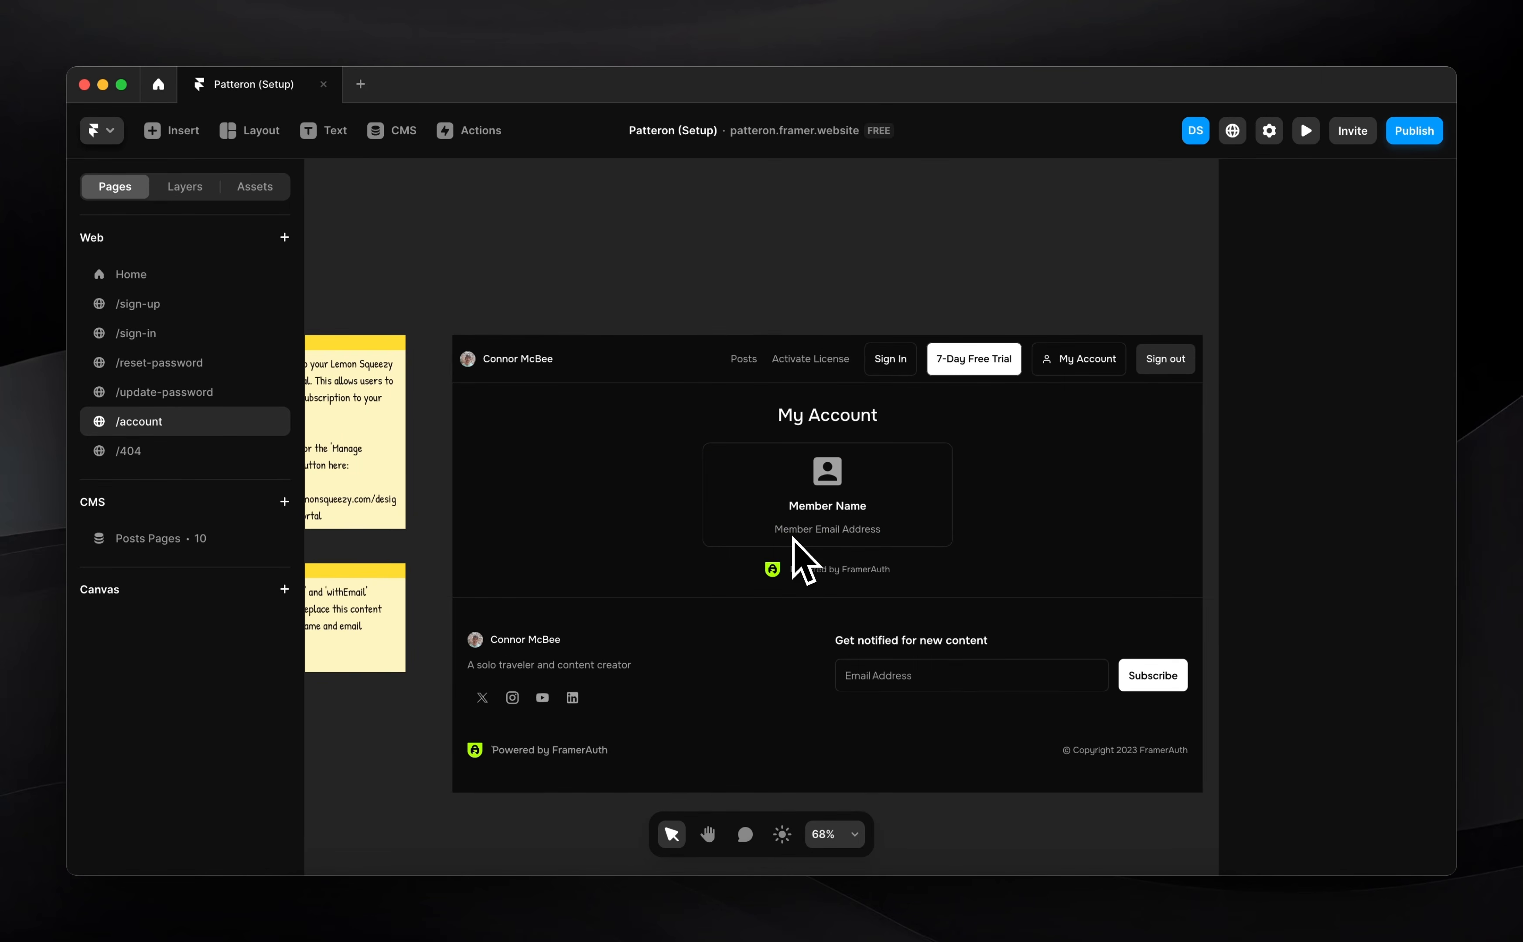
click(255, 192)
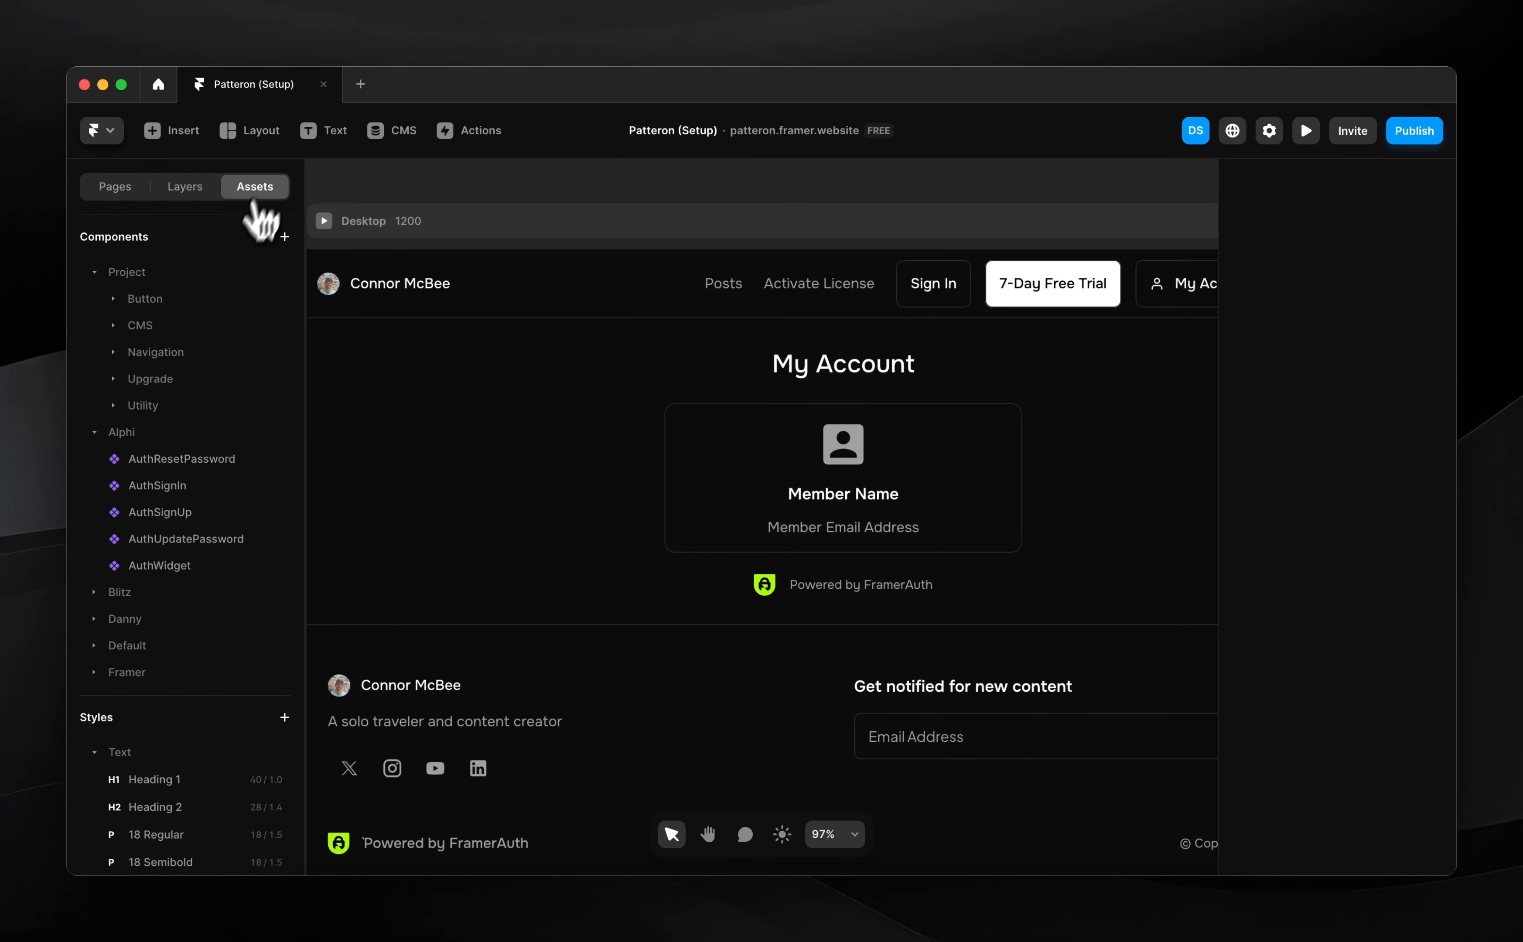
click(146, 300)
drag(166, 326, 848, 559)
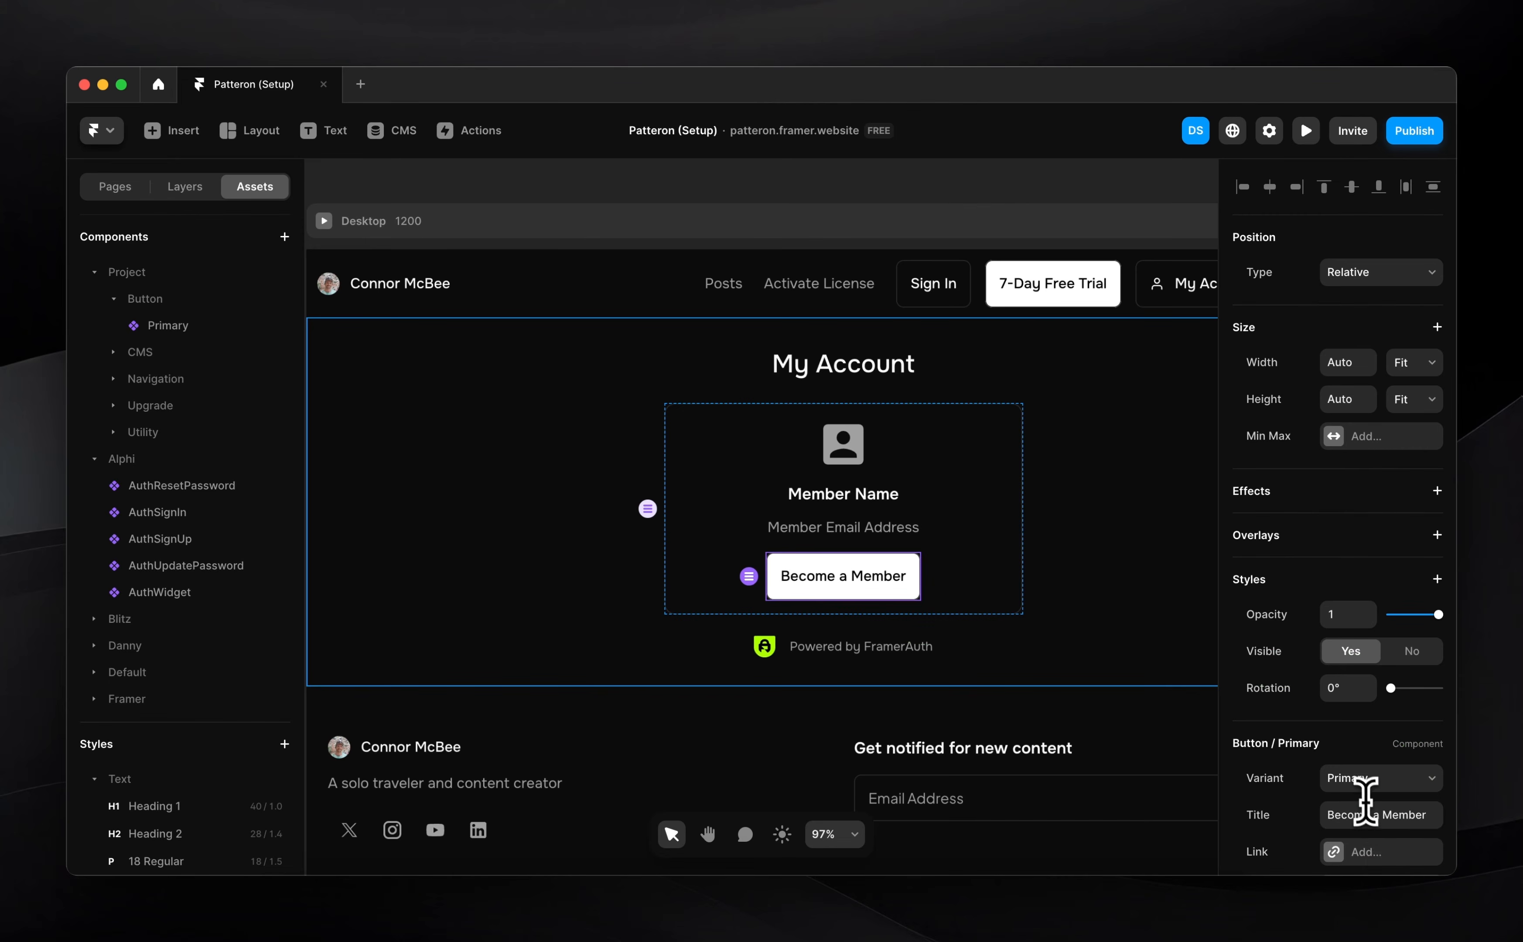
Title the button 'Manage Subscription' and link it to the customer portal billing URL
click(1373, 816)
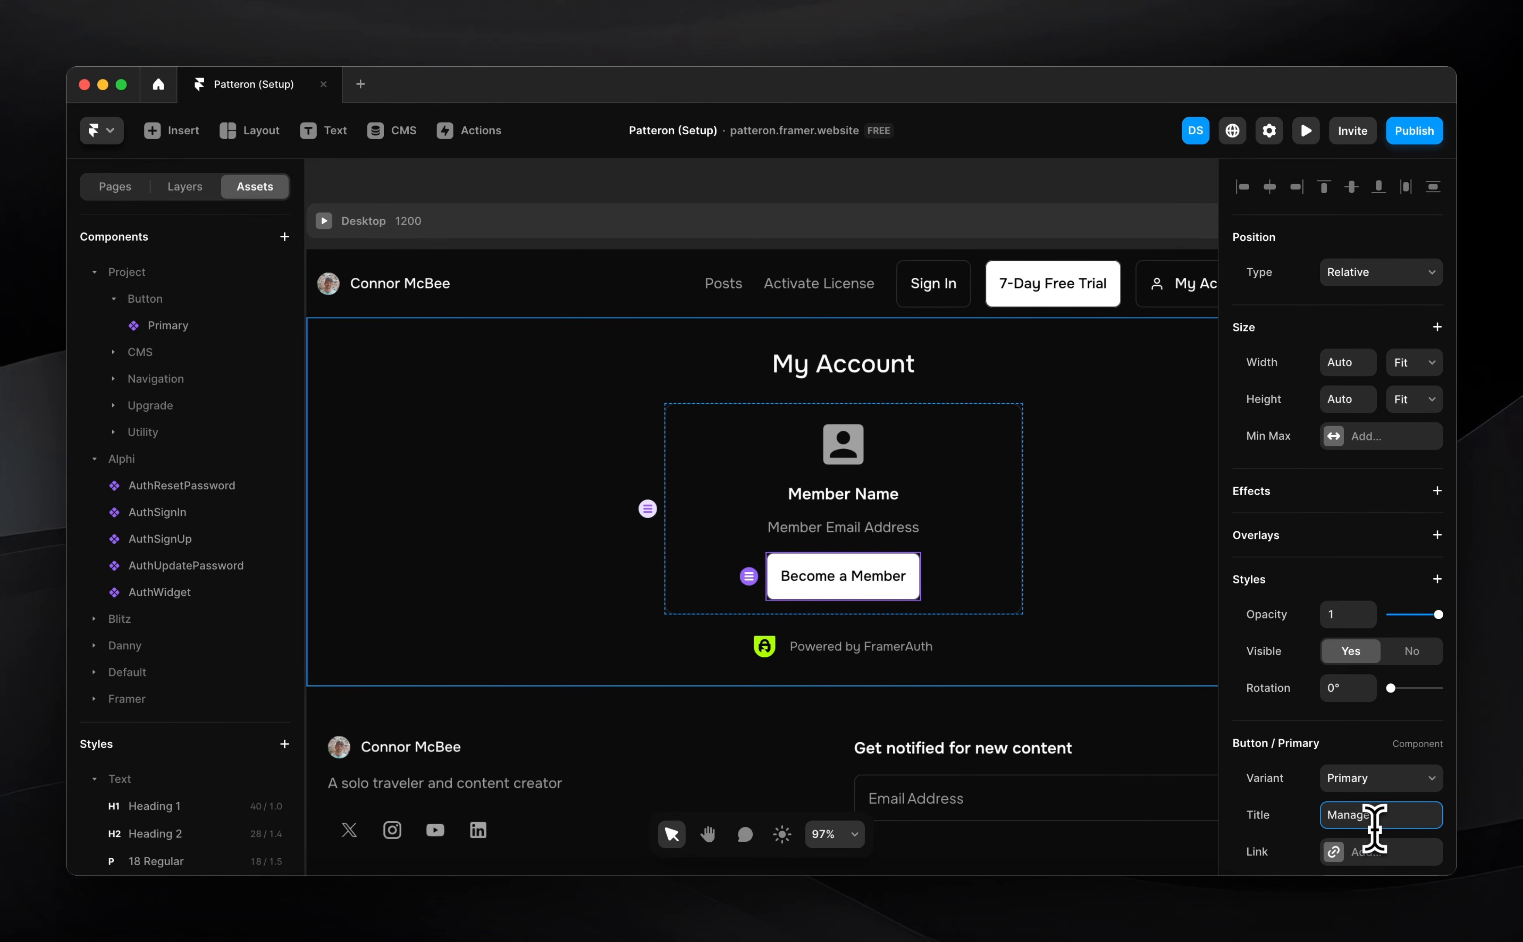
text(Manage Subscription)
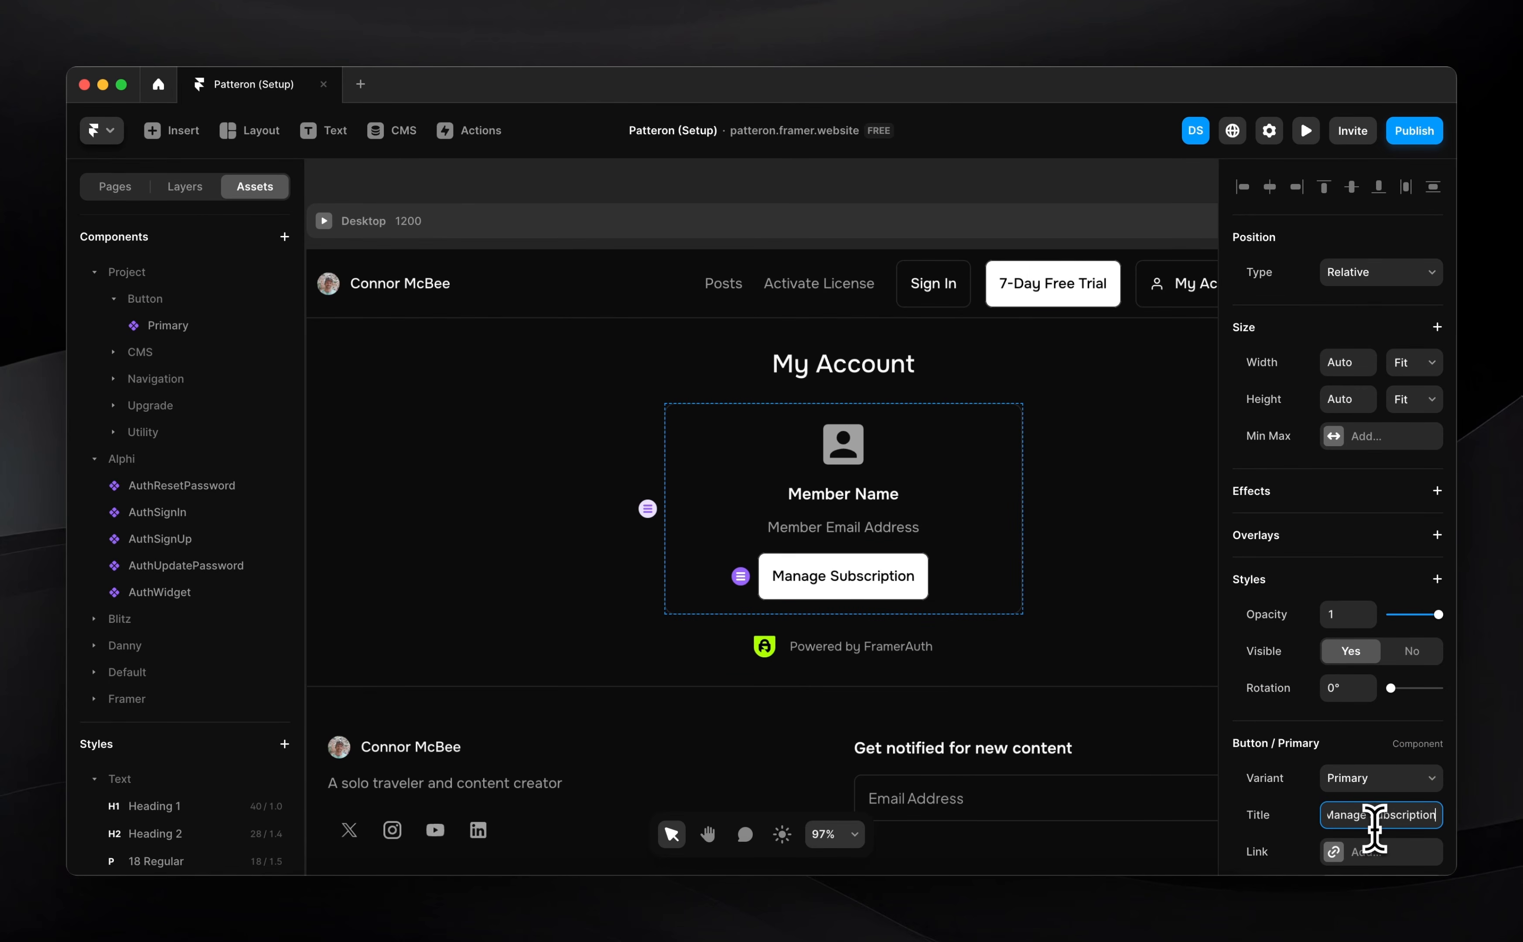
scroll(1436, 761, down, 3)
click(1343, 678)
key(super+v)
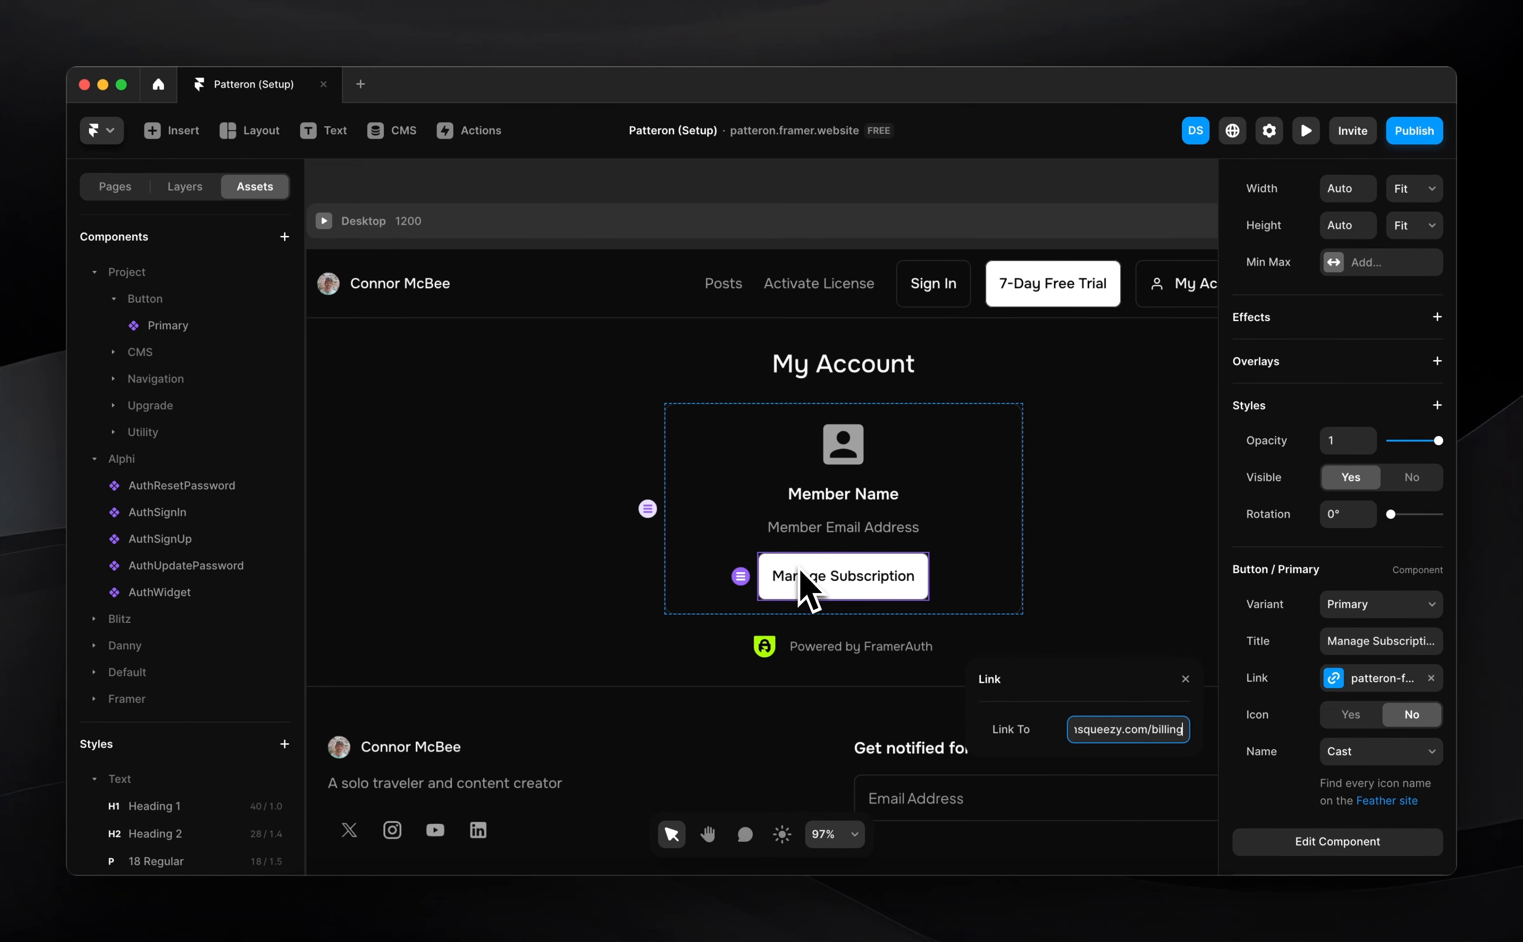
key(Return)
Set the Manage Subscription button's width to Fill
scroll(1431, 359, up, 3)
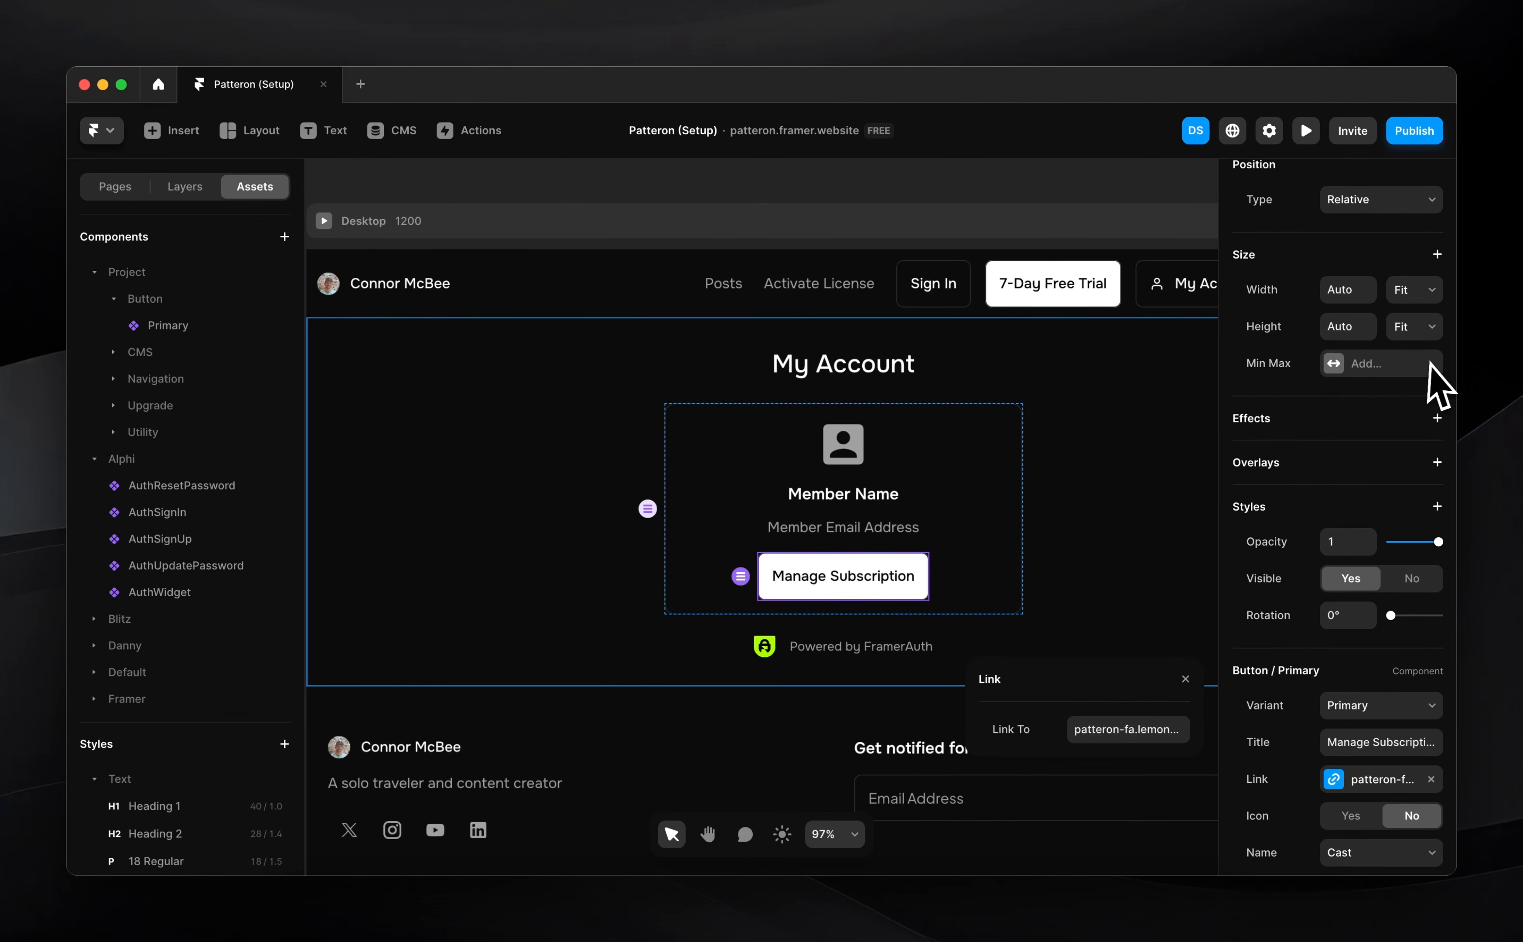
click(1414, 310)
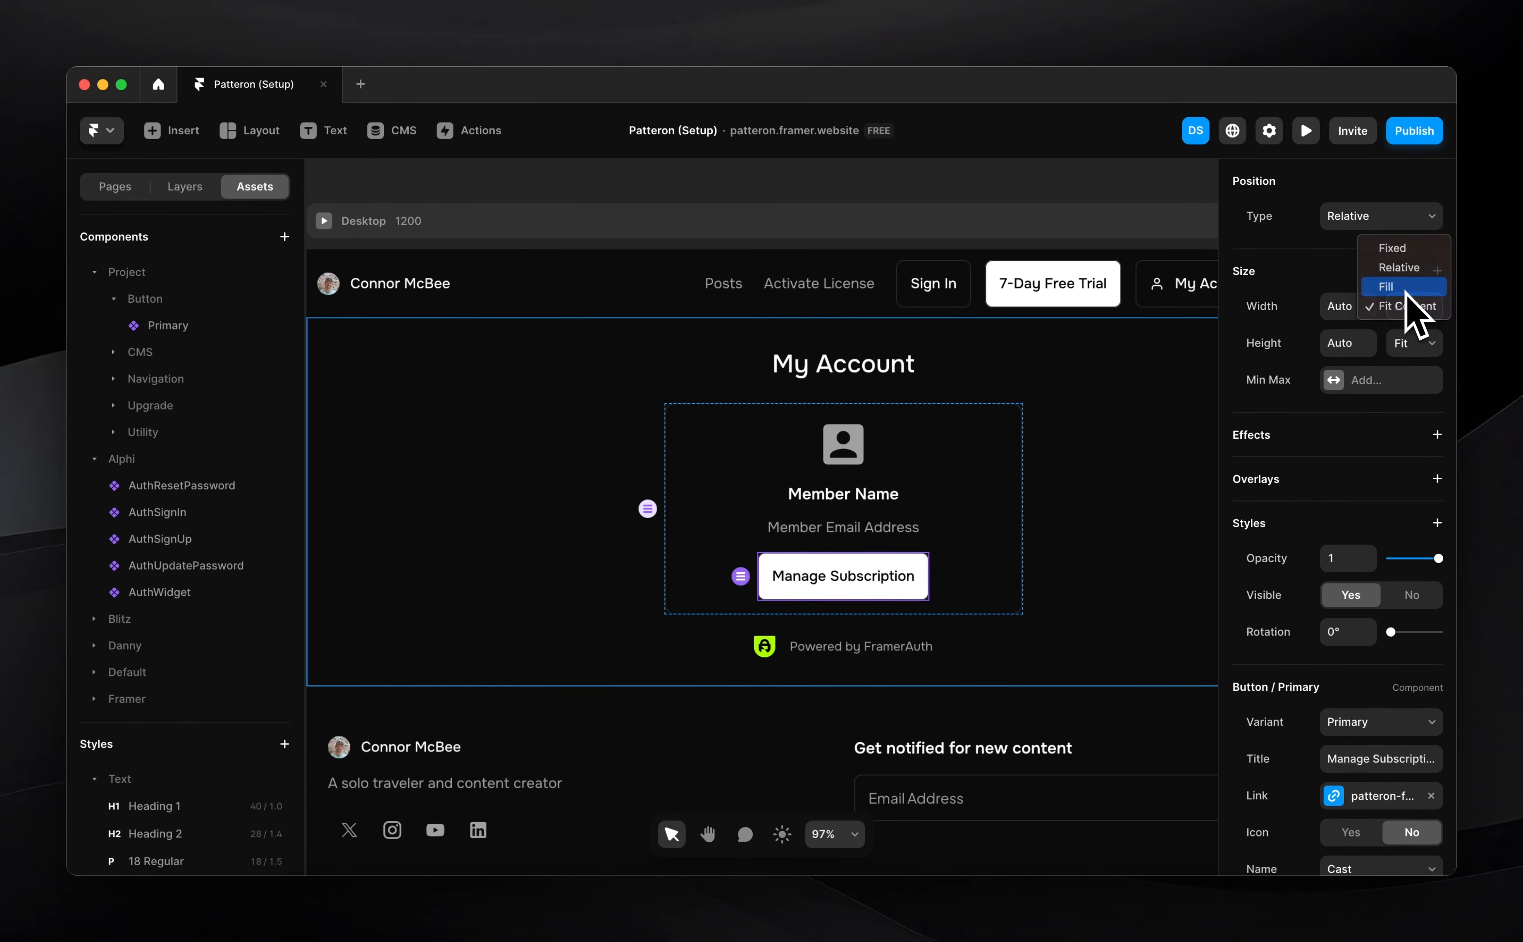
click(1410, 294)
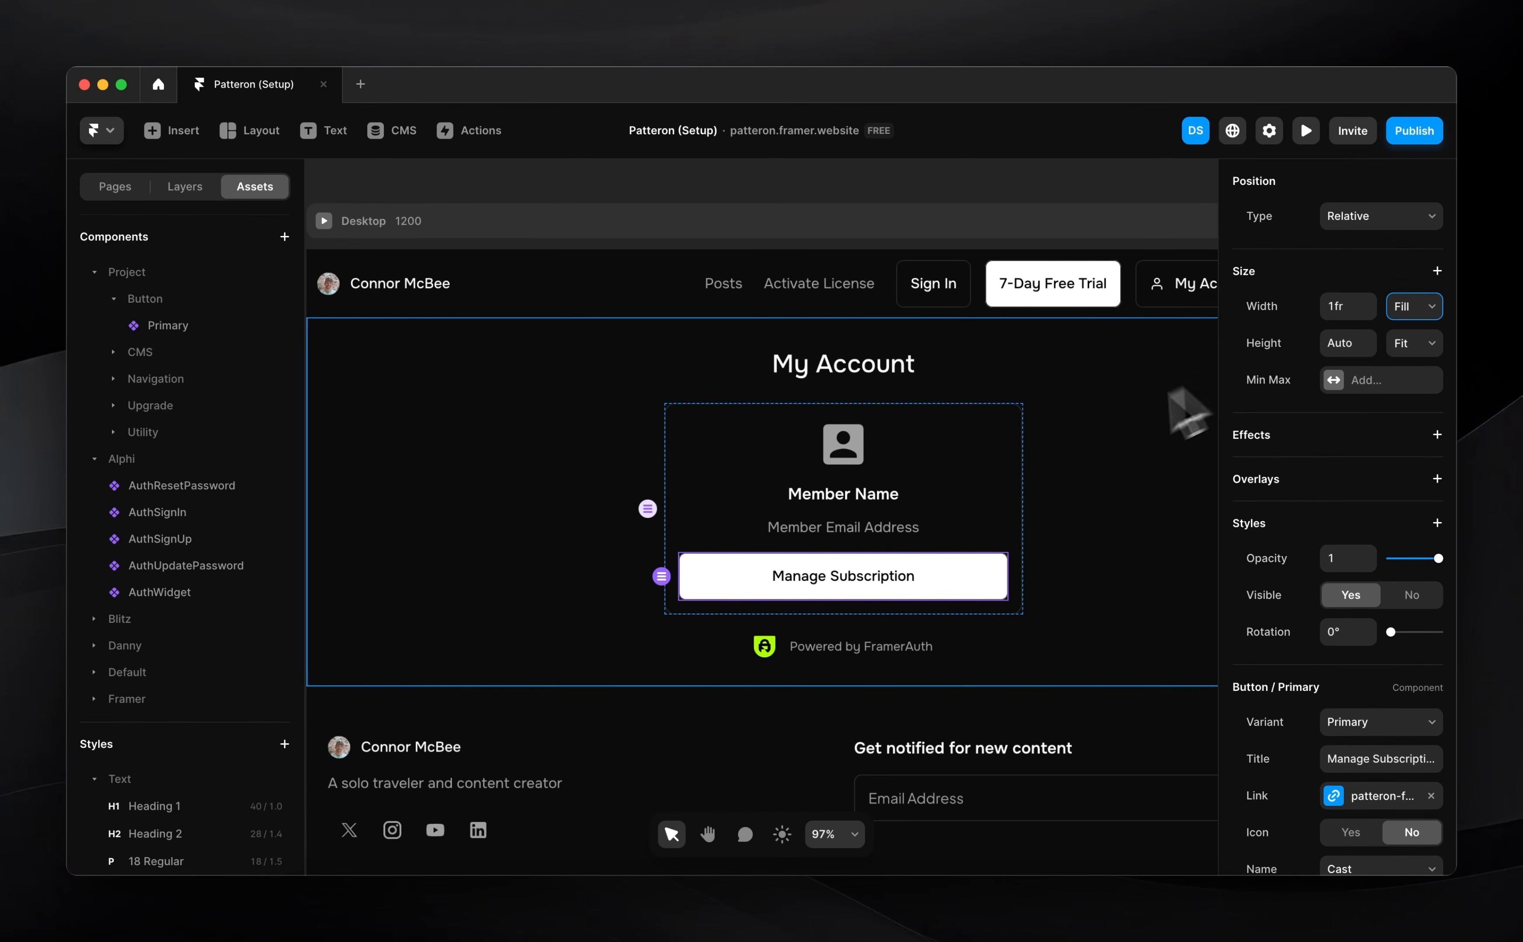
click(852, 500)
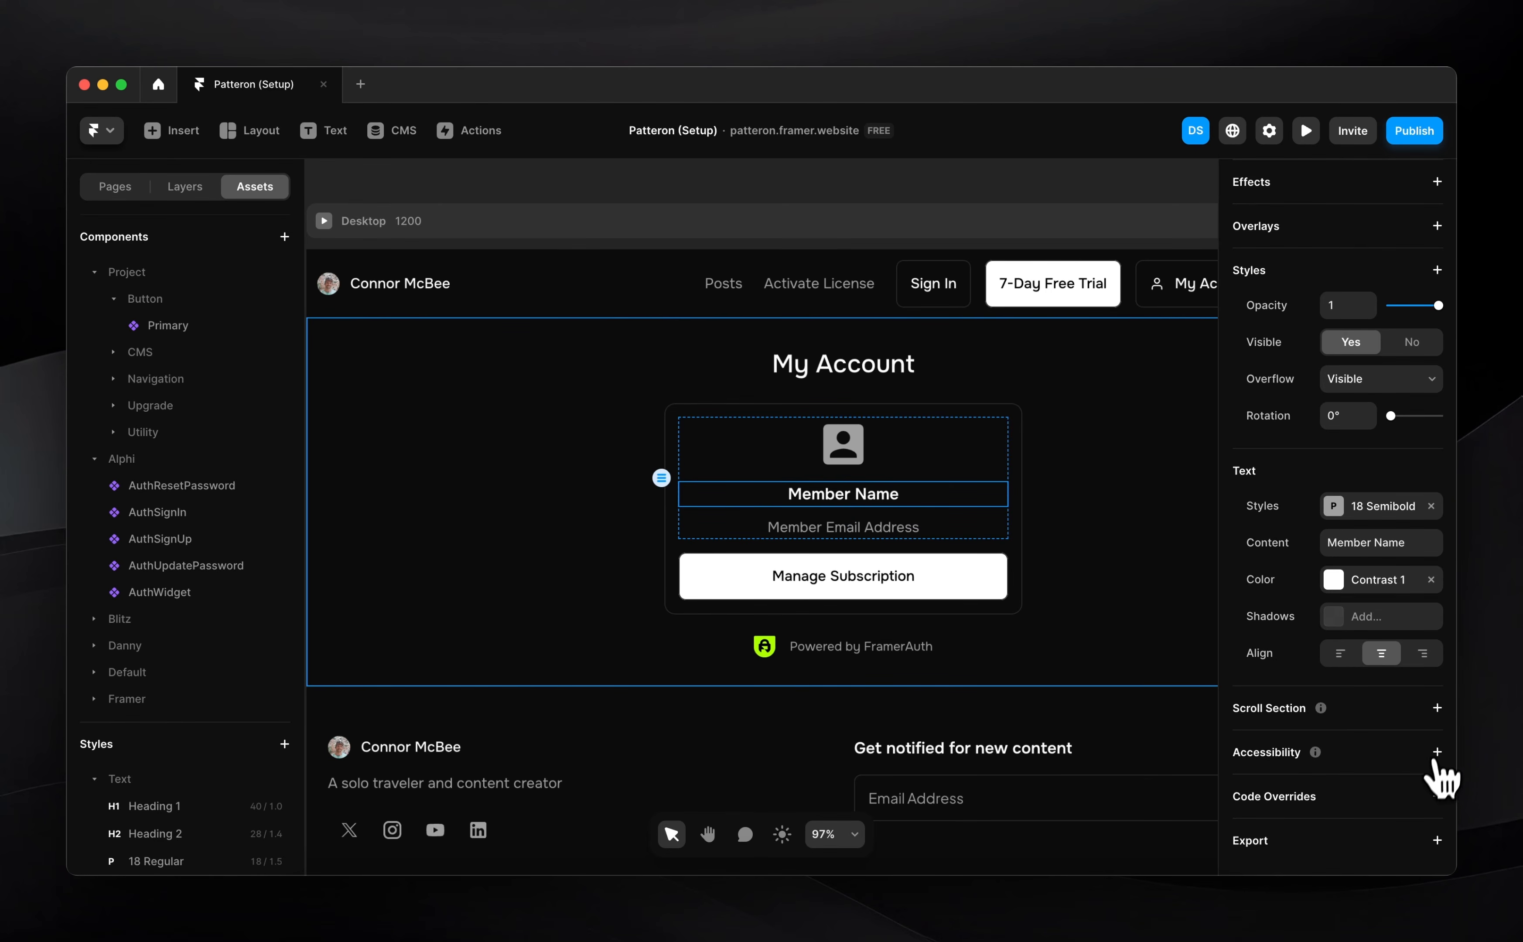
Give the Member Name text the FramerAuth2 withFirstName code override
click(1436, 796)
click(1350, 835)
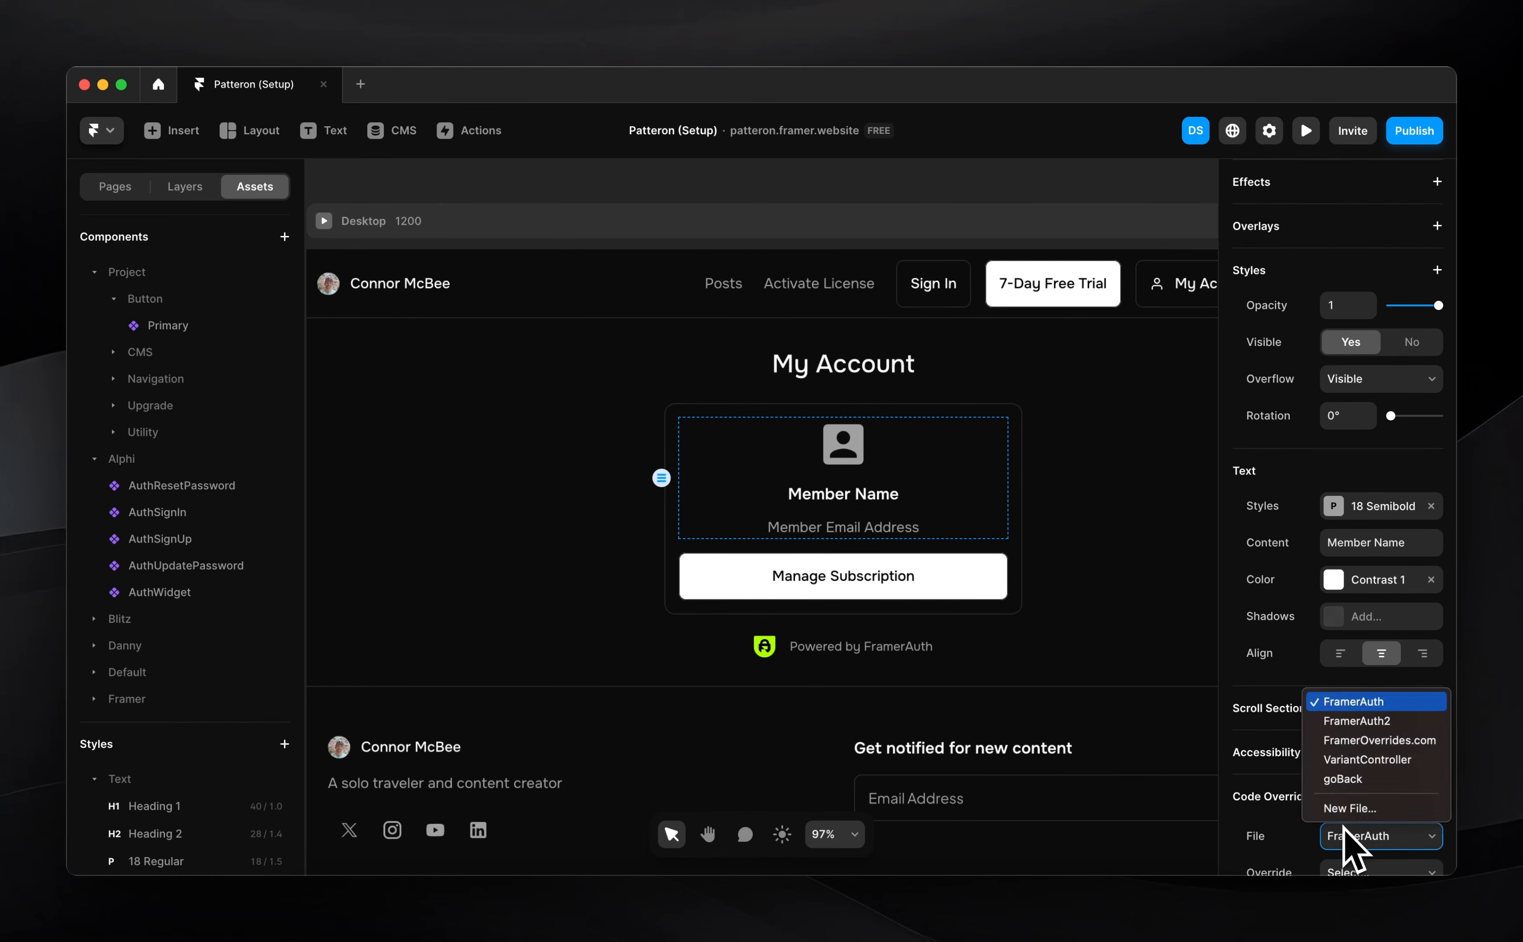
click(1353, 726)
scroll(1375, 801, down, 3)
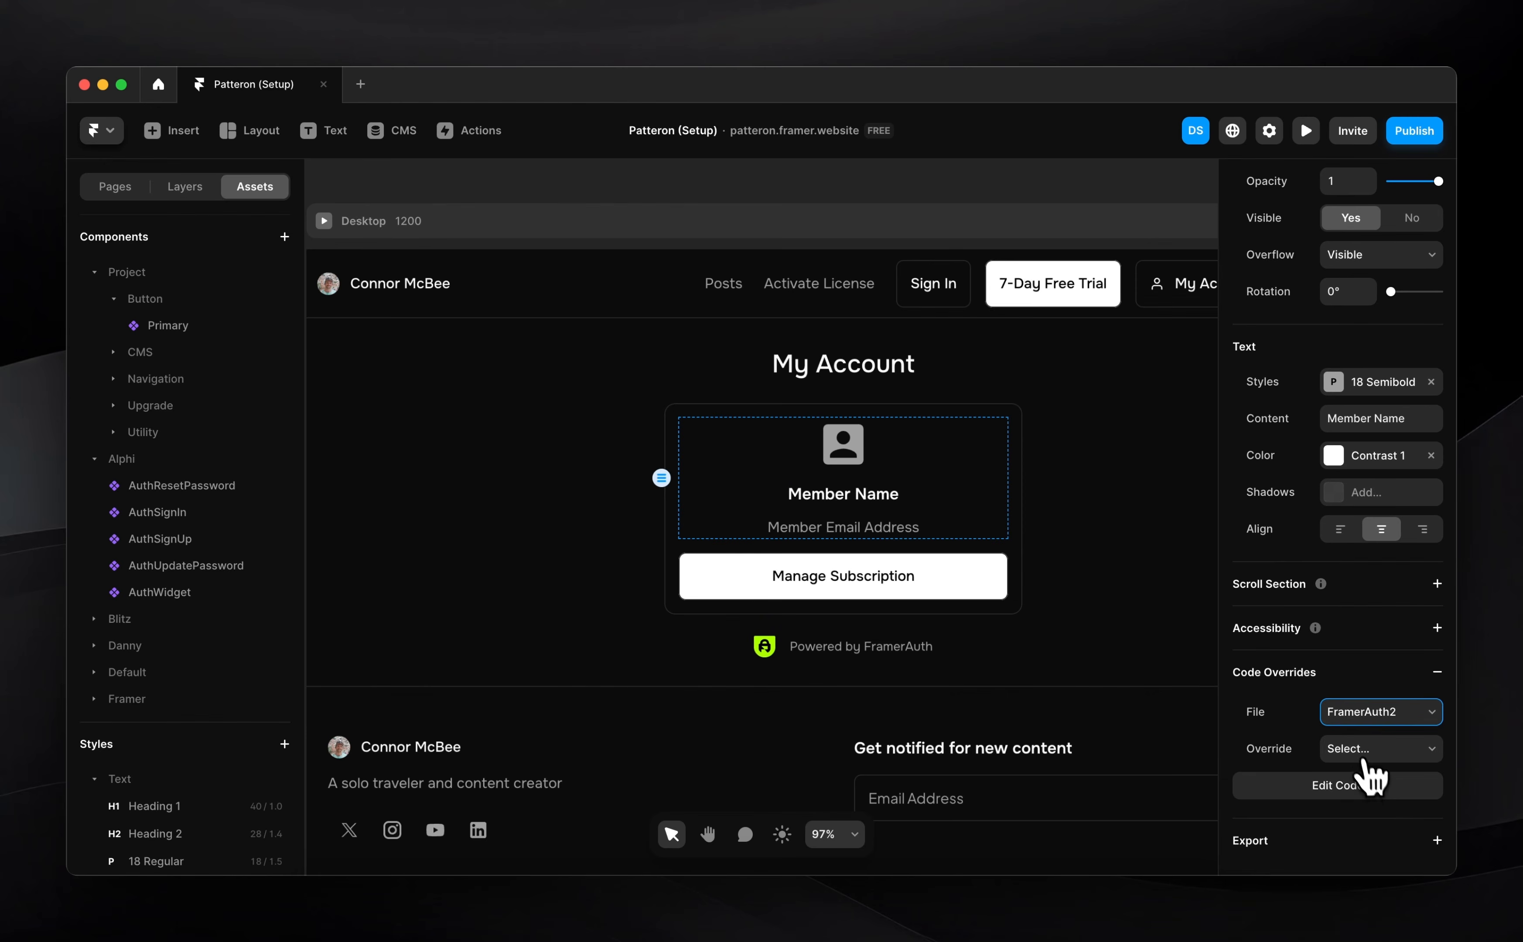
click(1366, 749)
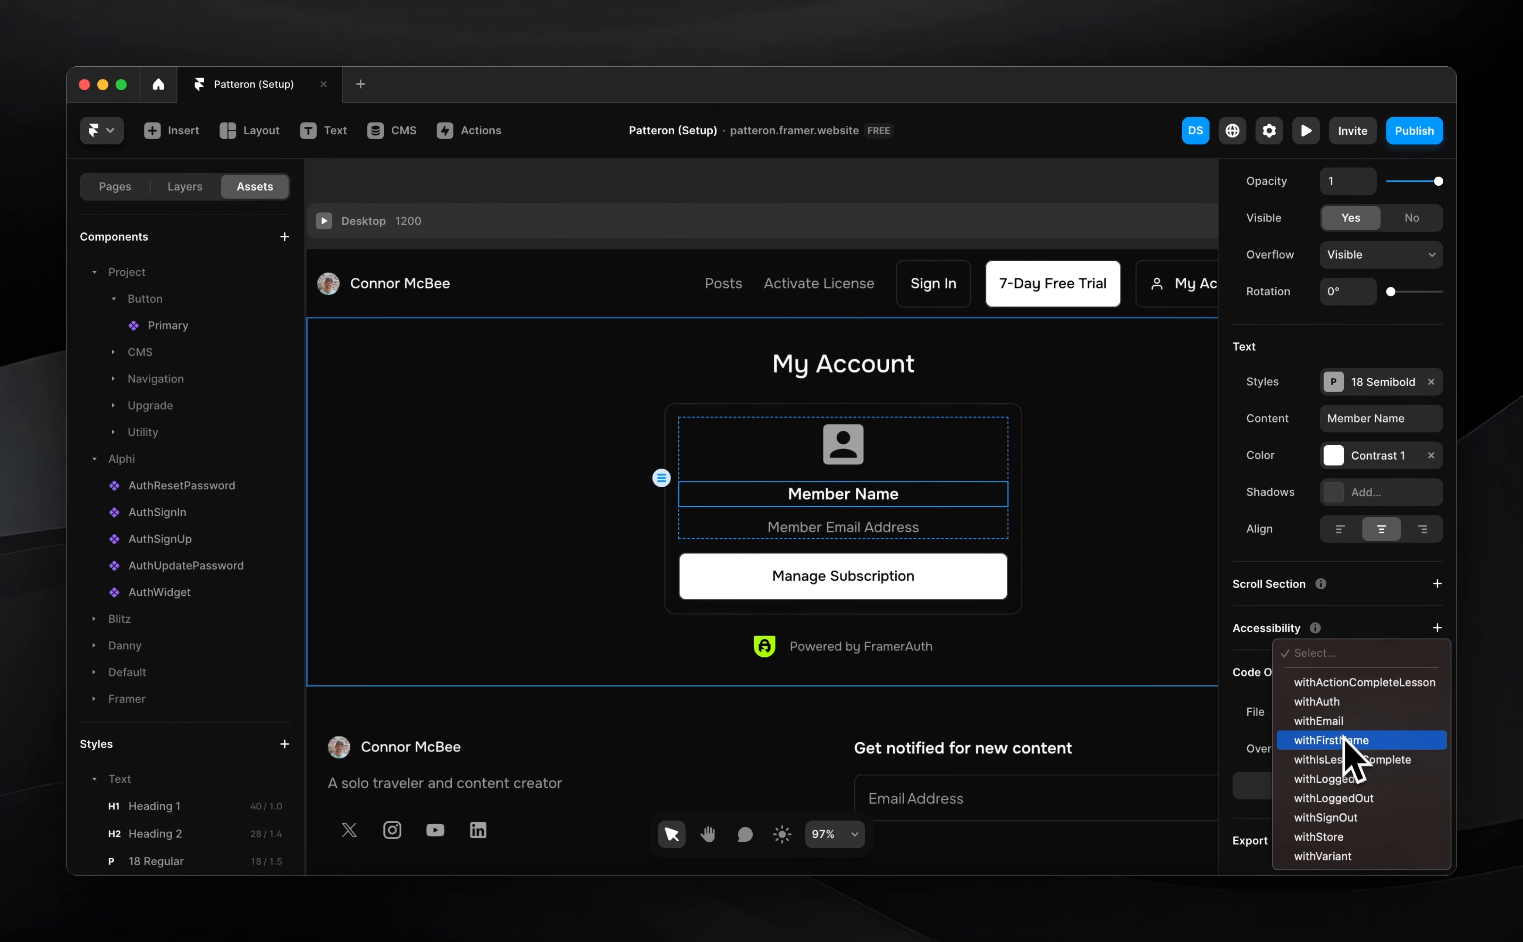
click(1353, 742)
Give the Member Email Address text the FramerAuth2 withEmail code override
click(845, 530)
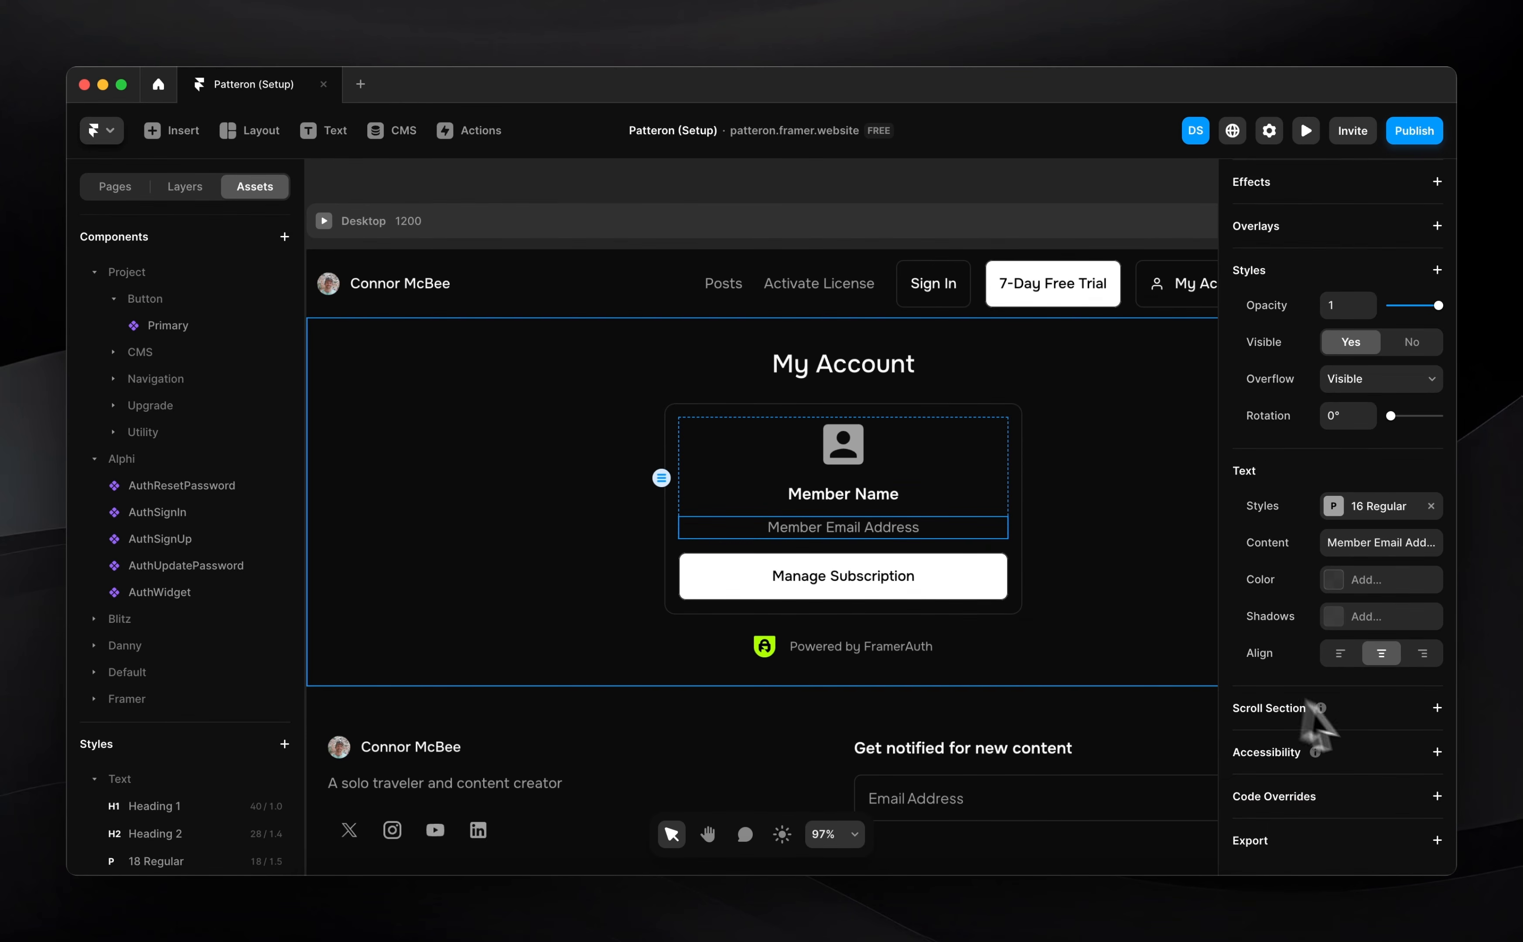
click(1436, 797)
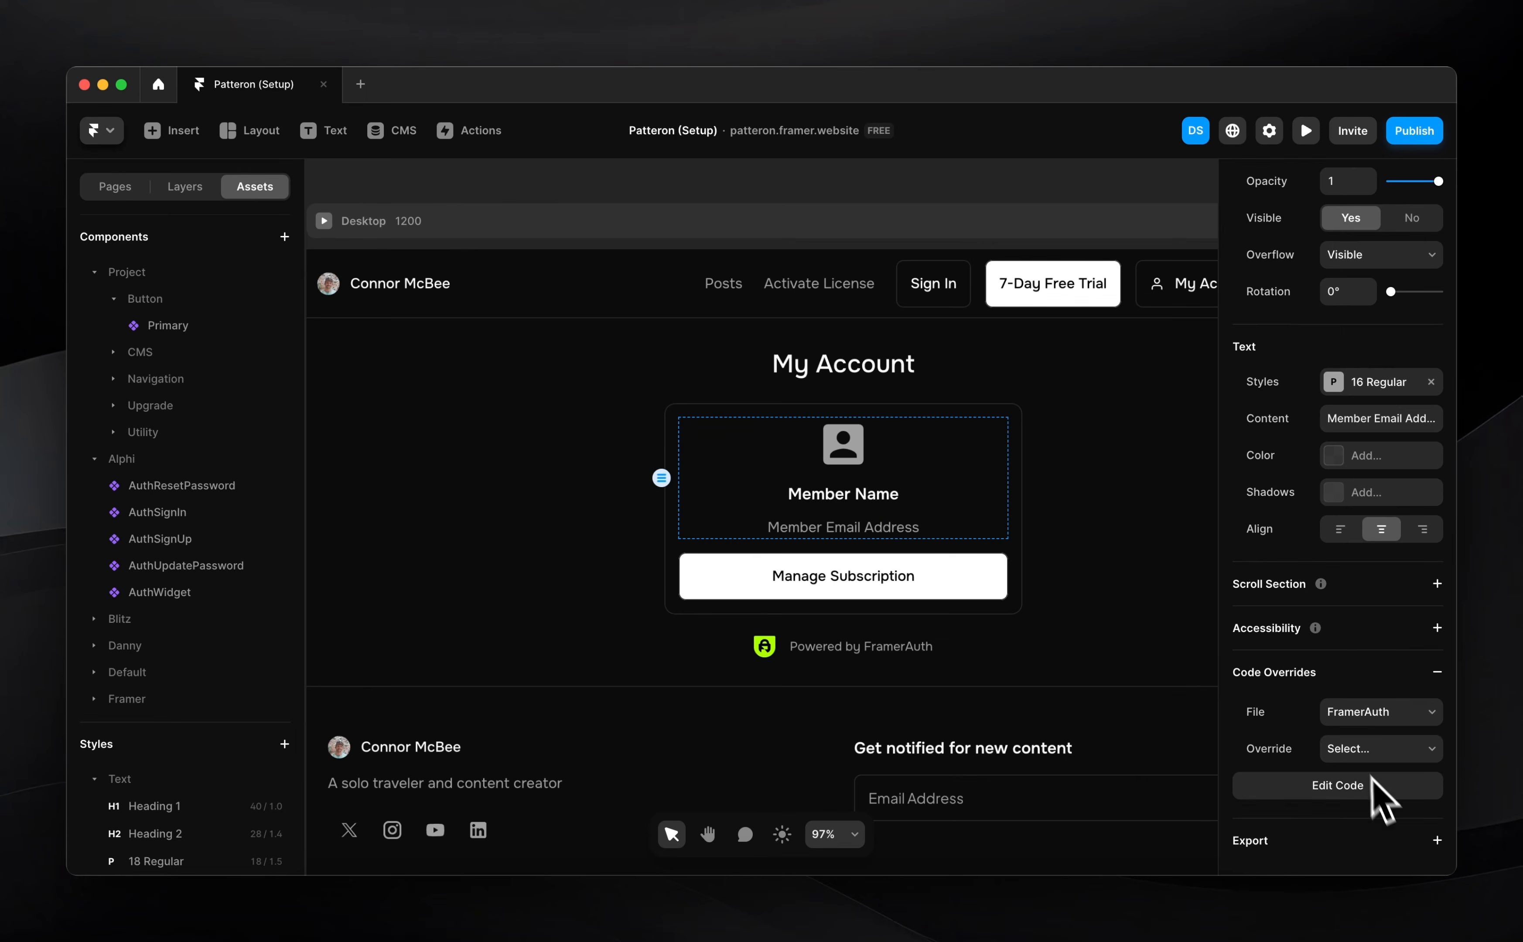
click(1360, 713)
click(1361, 727)
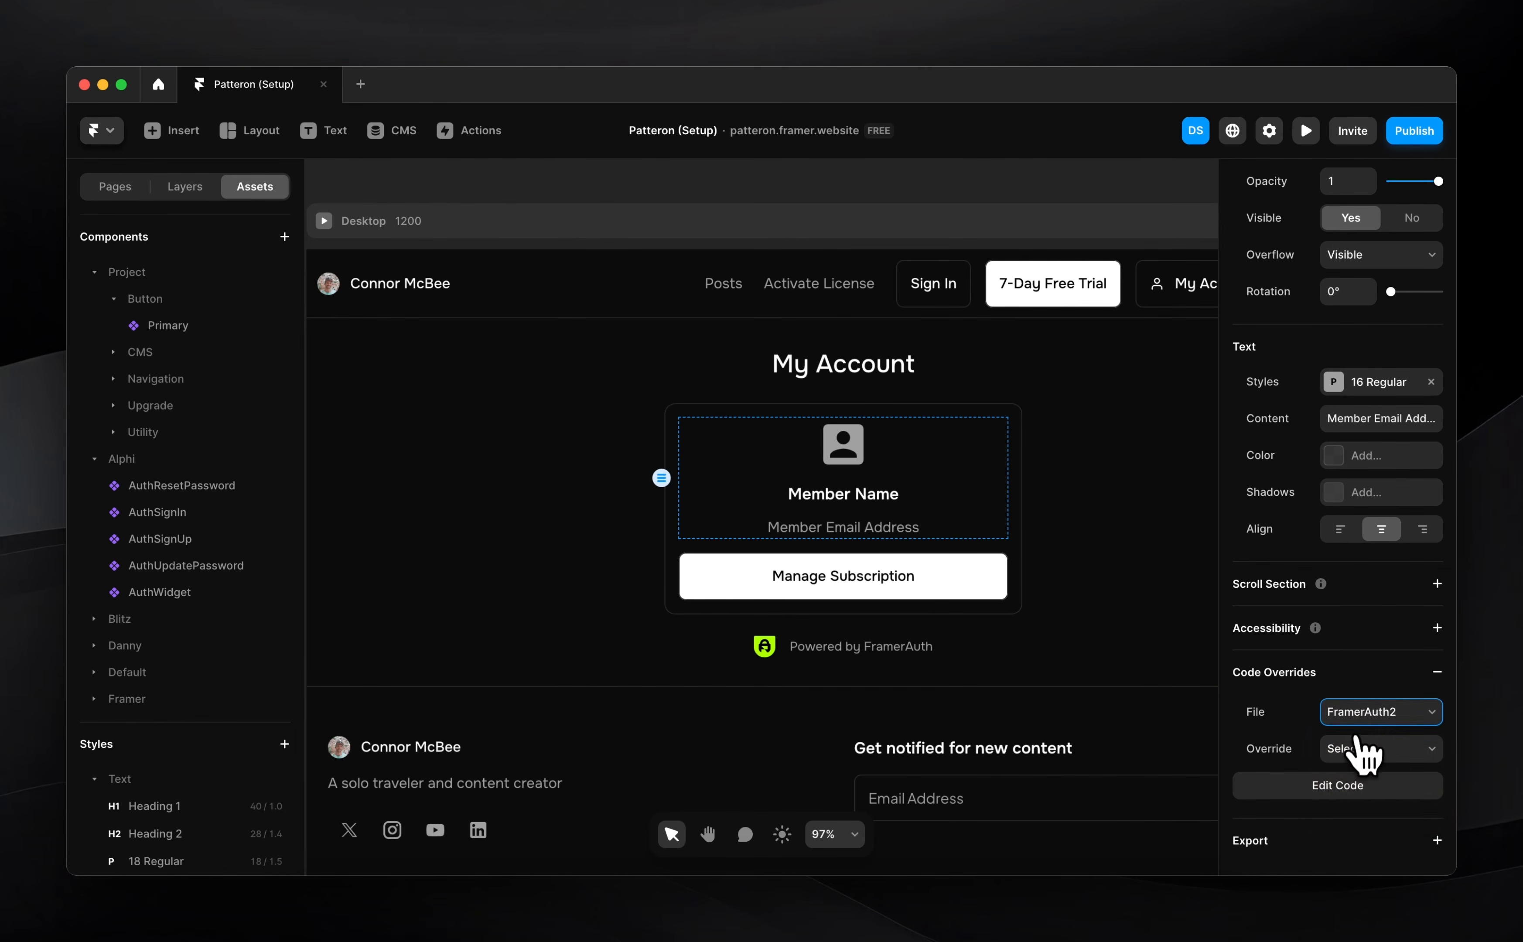
click(1352, 747)
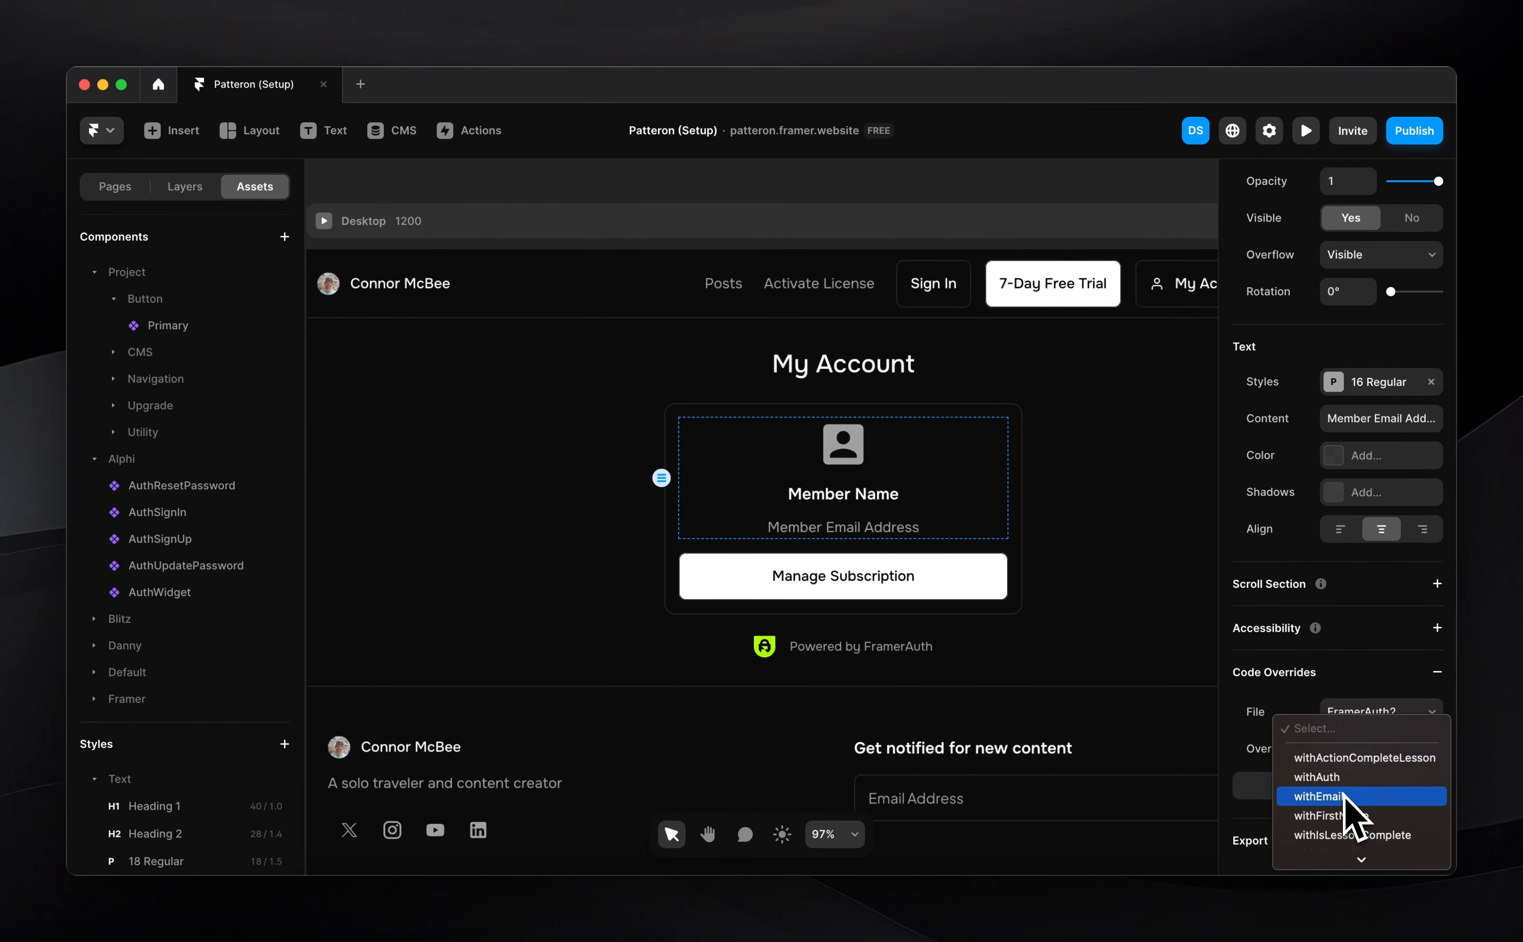
click(1344, 794)
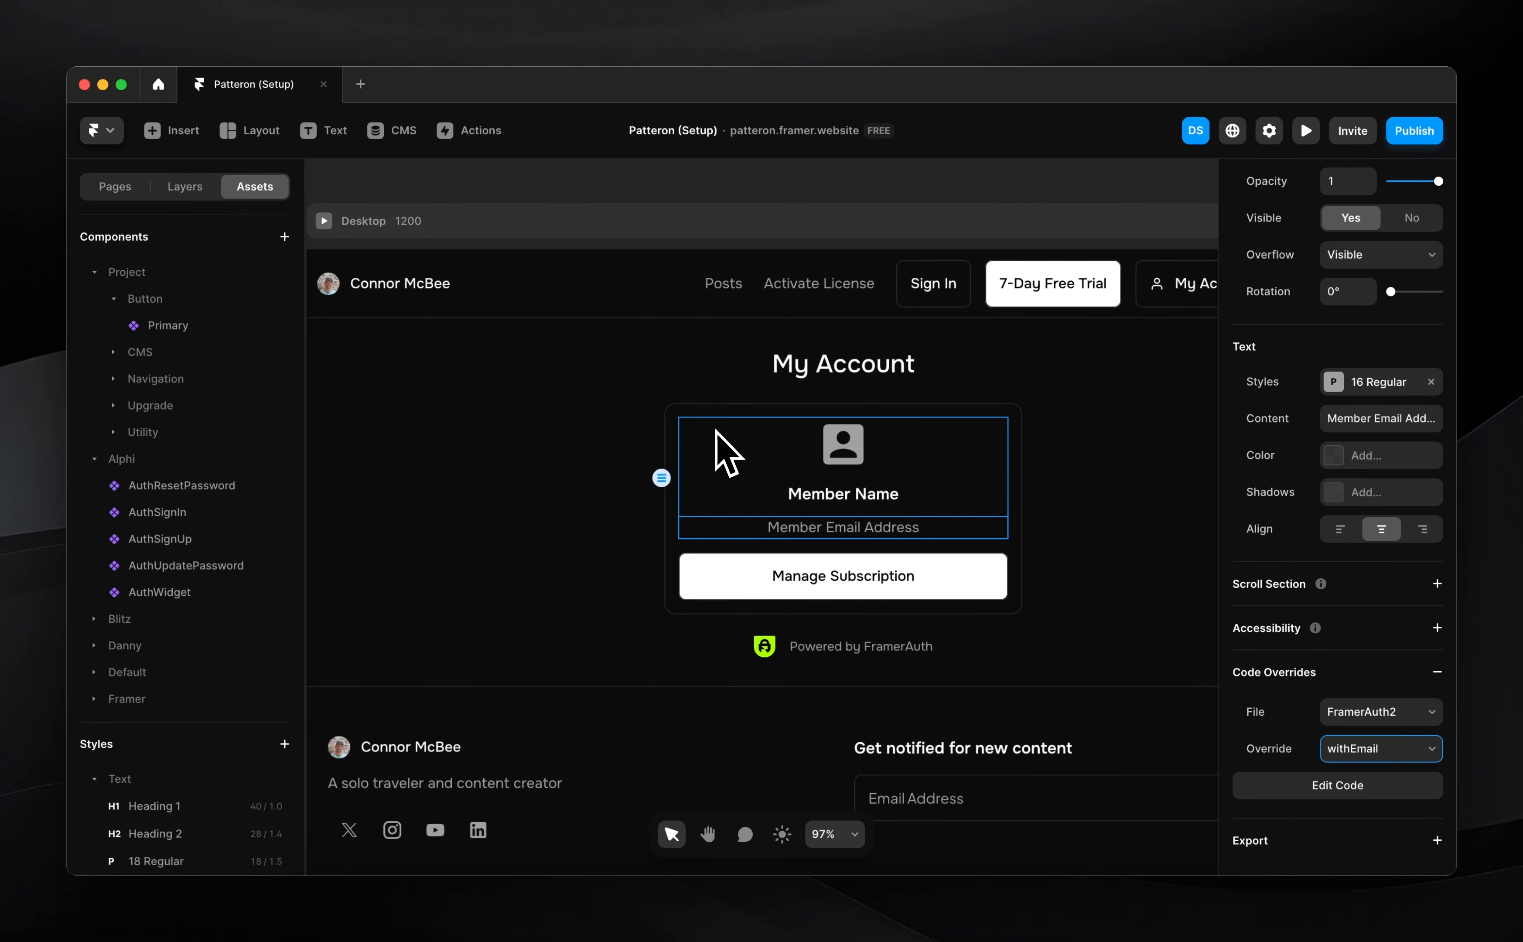
Paste the Lemon Squeezy Annual checkout link into Plan 2's Link To field
scroll(727, 450, right, 3)
scroll(727, 450, up, 2)
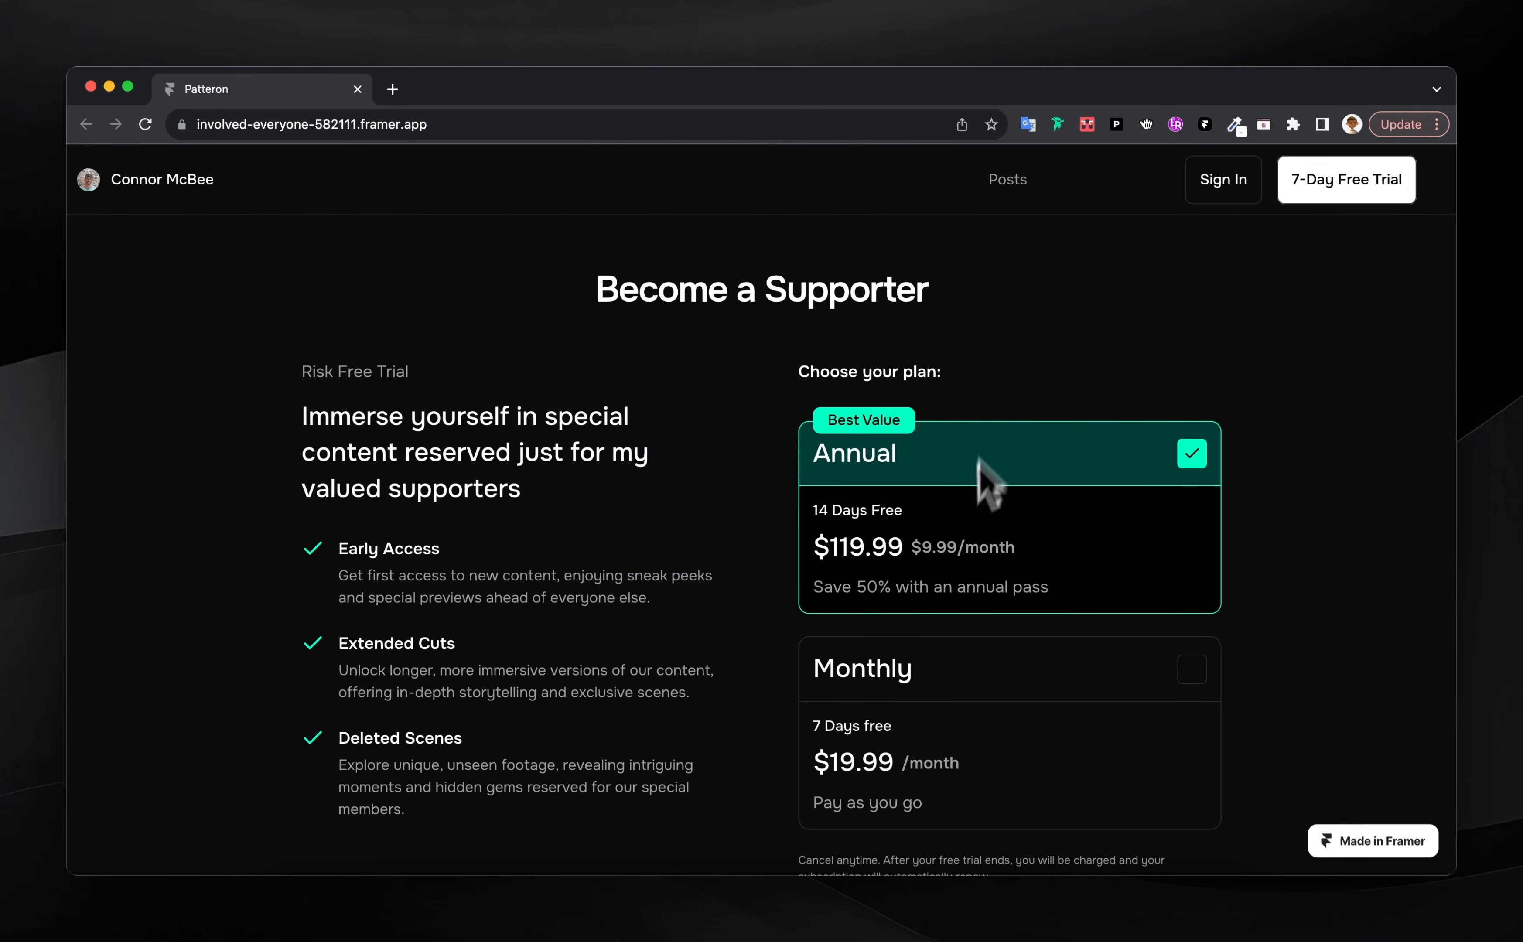
scroll(978, 461, down, 2)
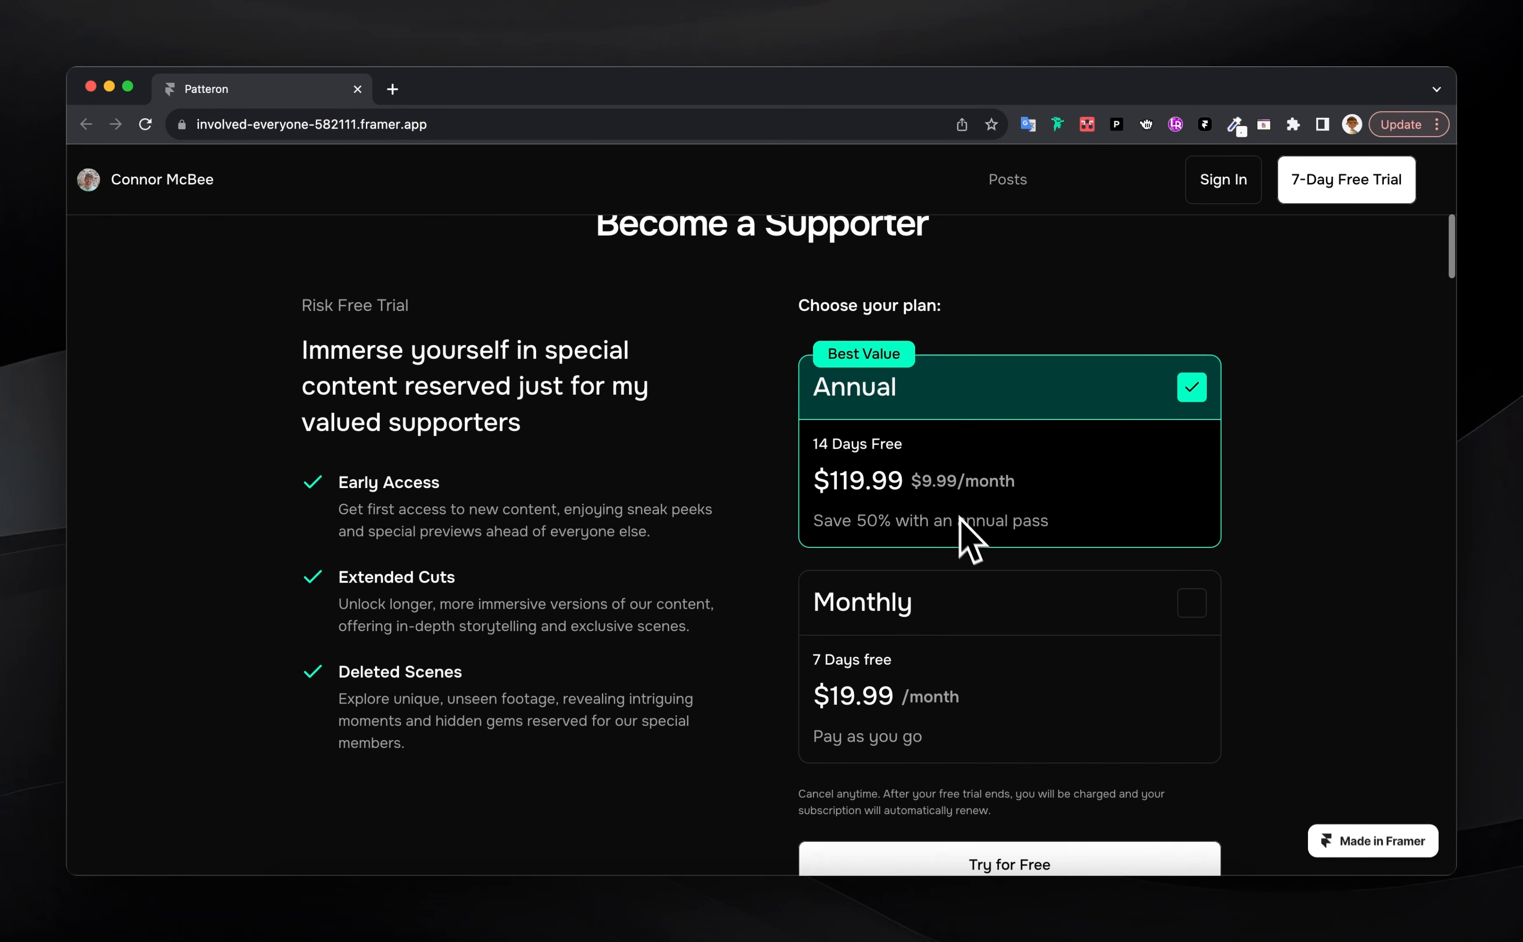
scroll(834, 523, down, 2)
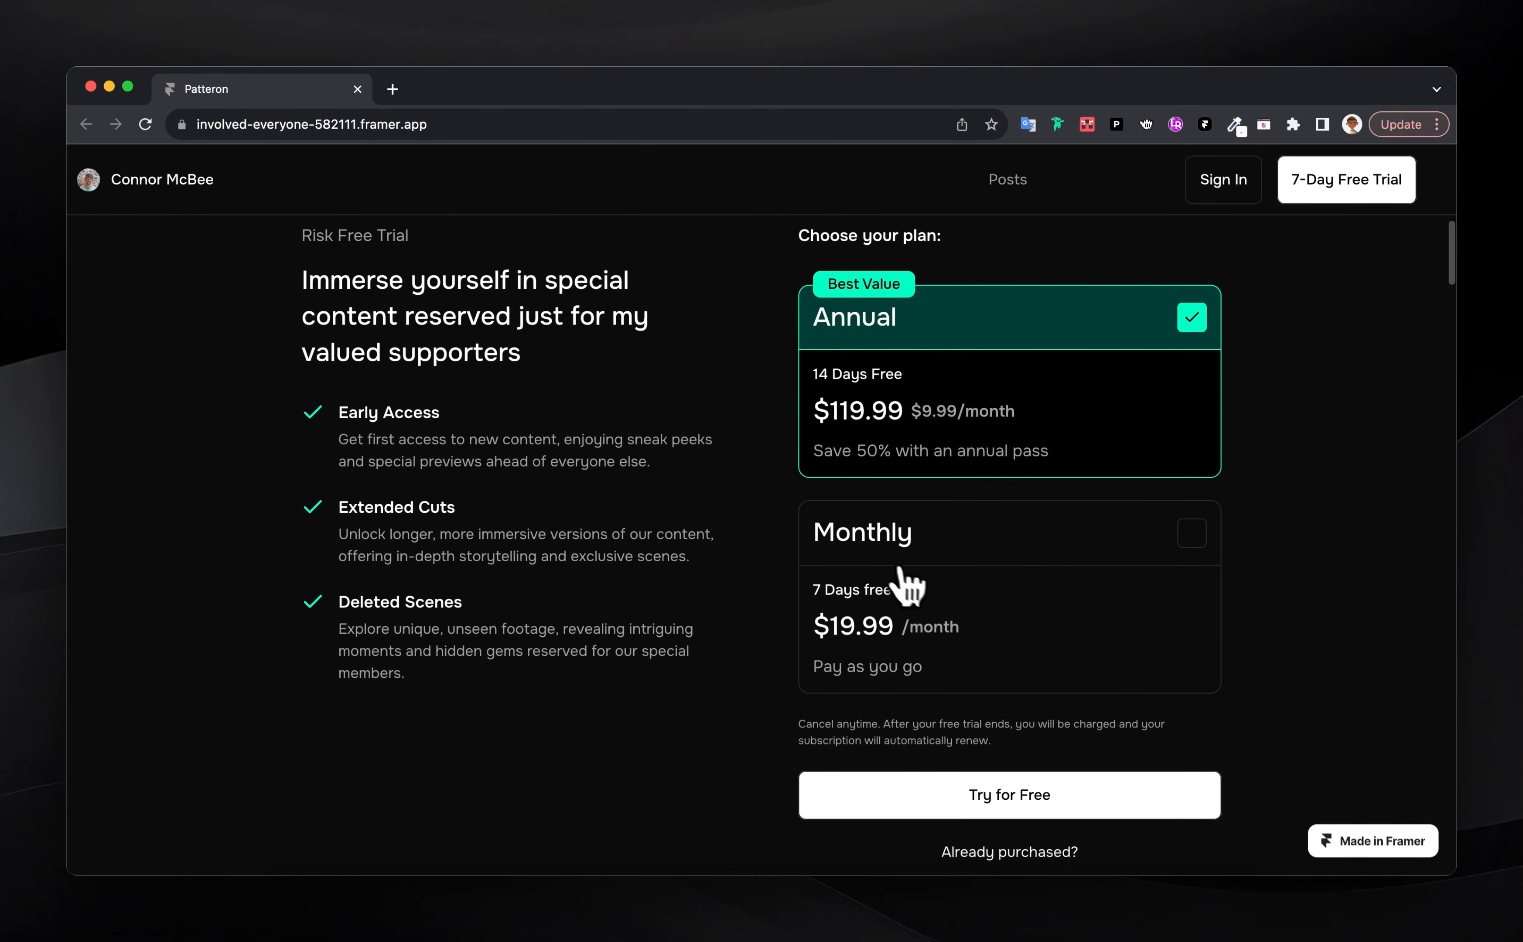
scroll(904, 585, down, 10)
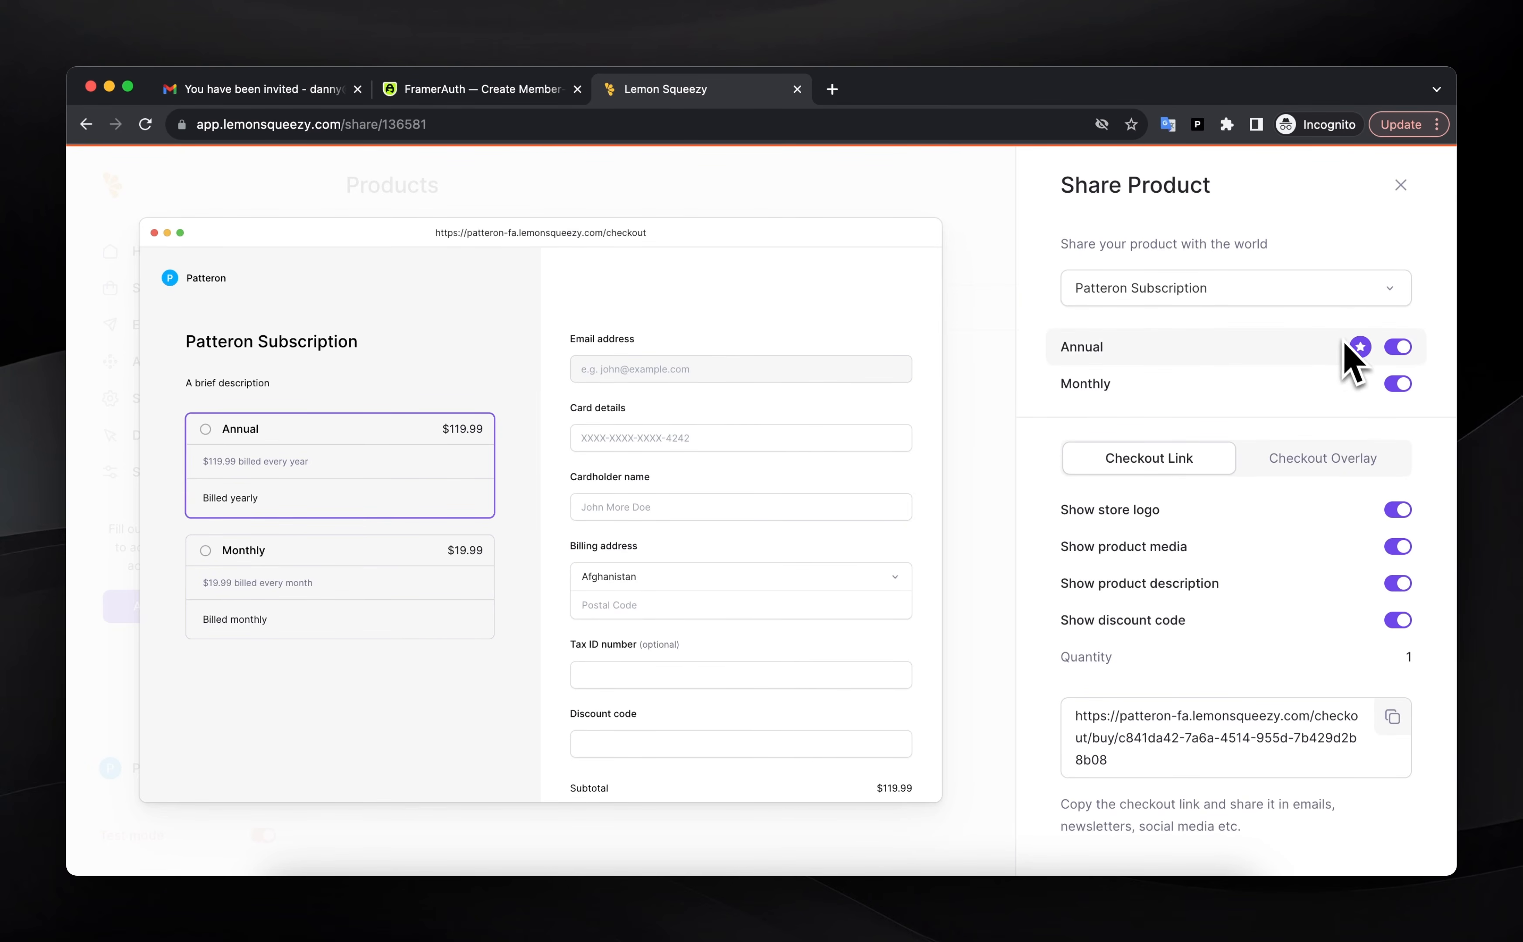
click(1391, 716)
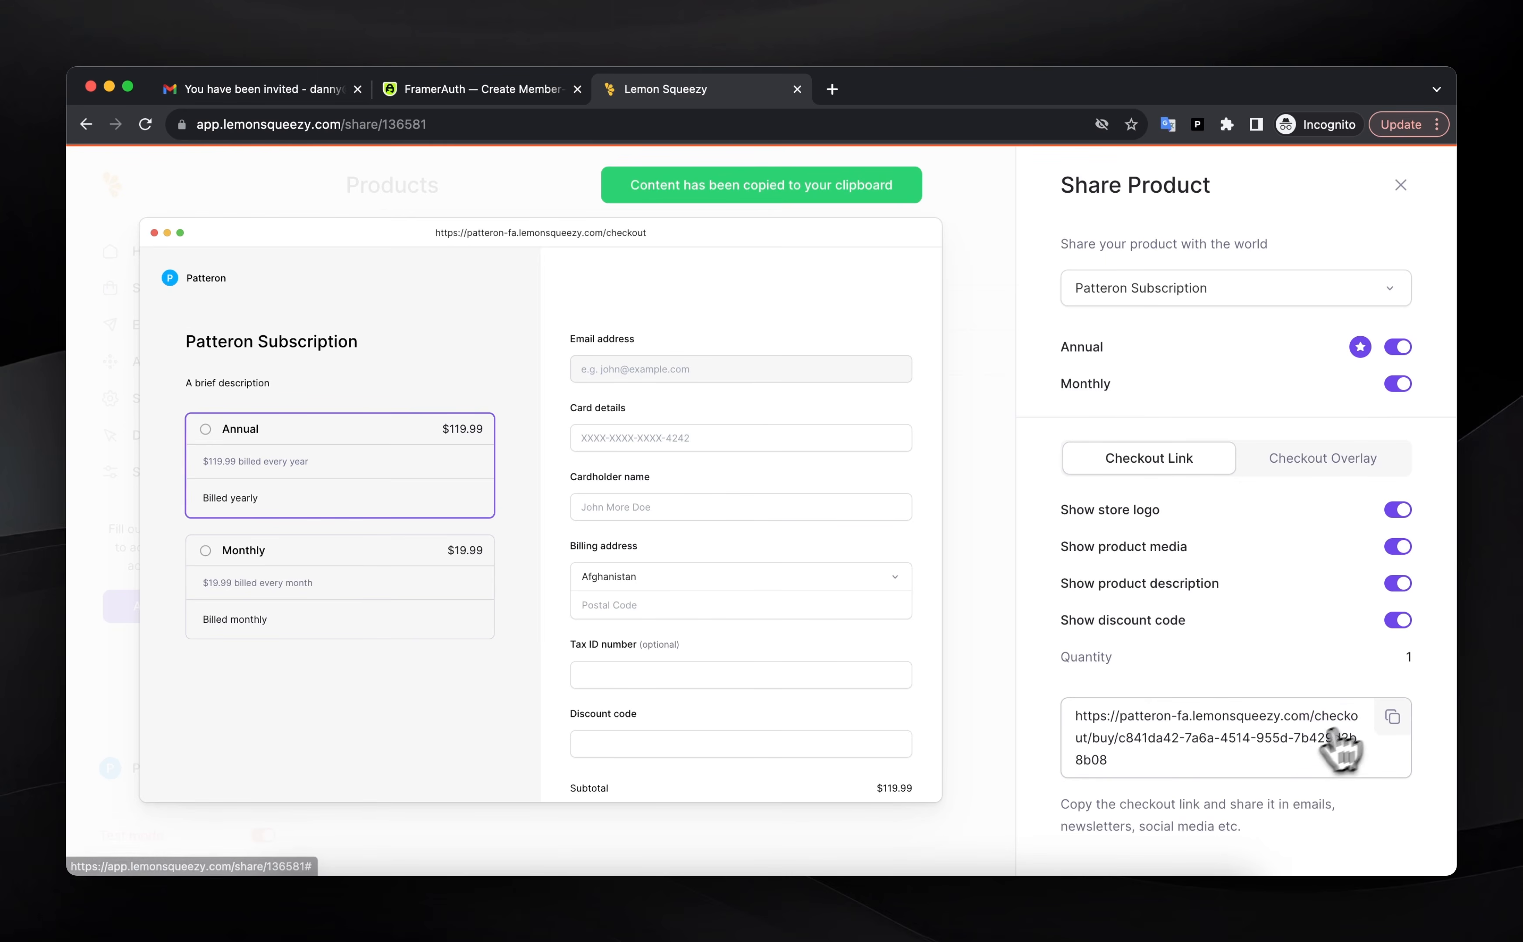
click(1123, 914)
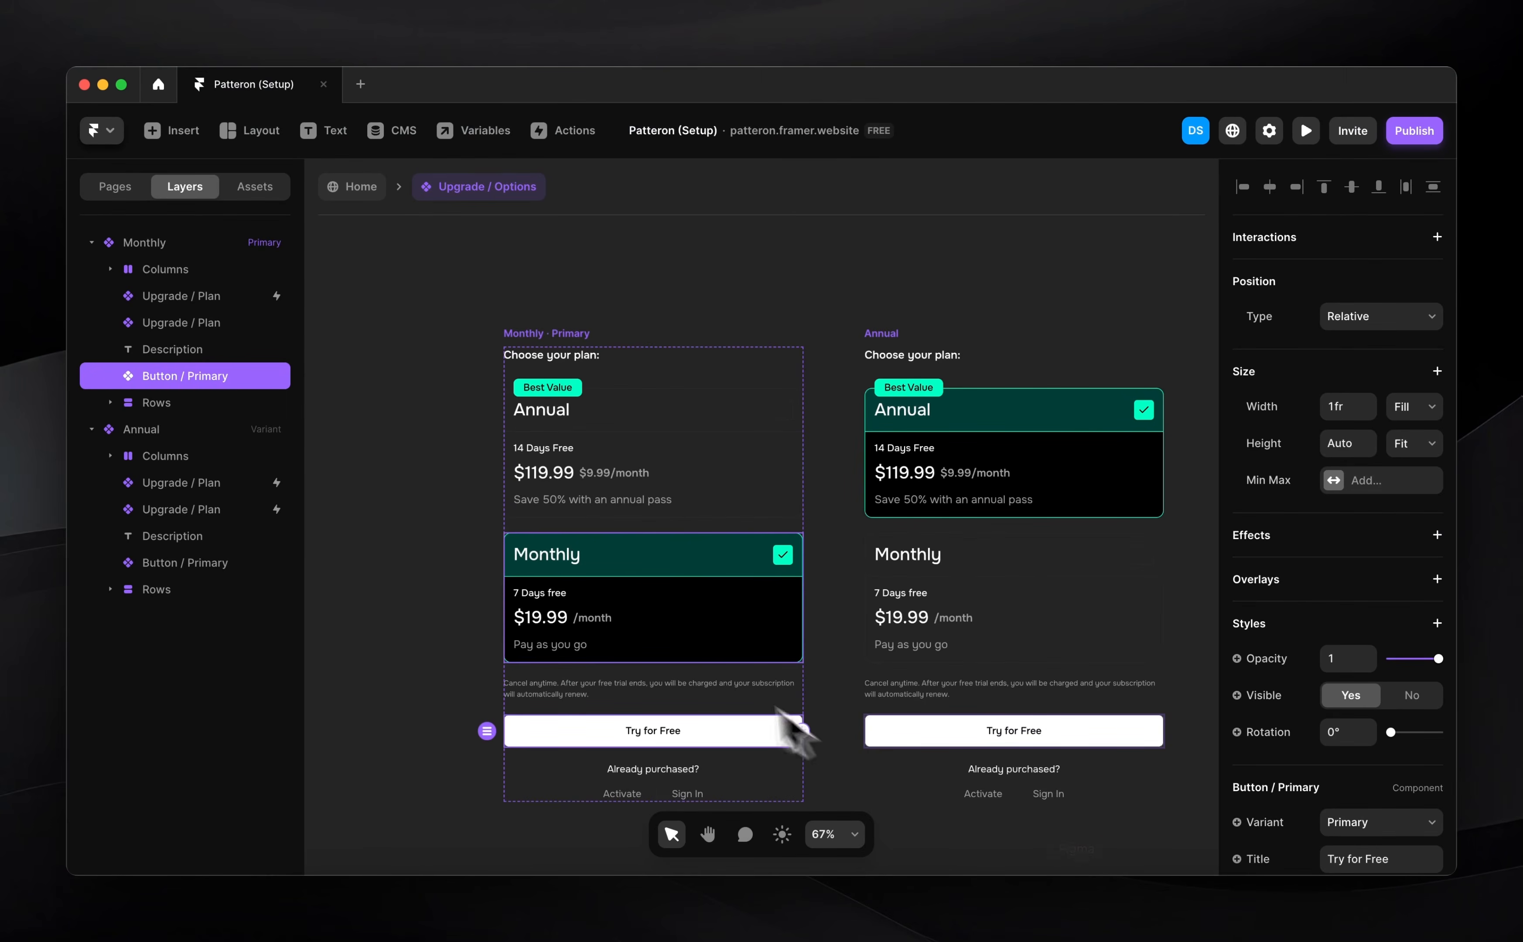
key(super+v)
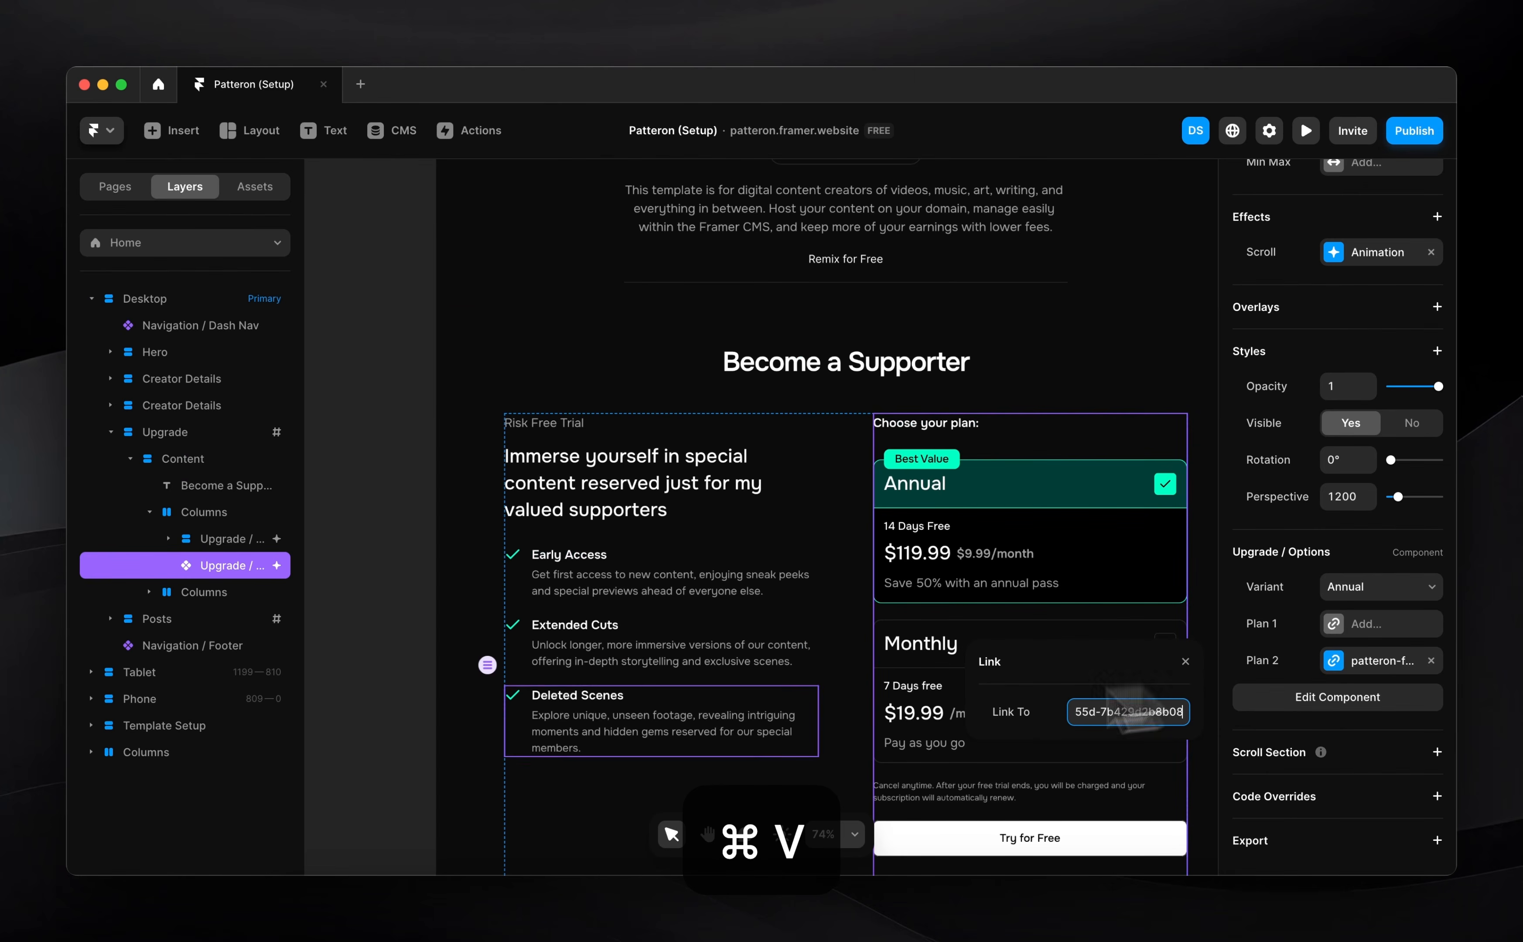
click(478, 913)
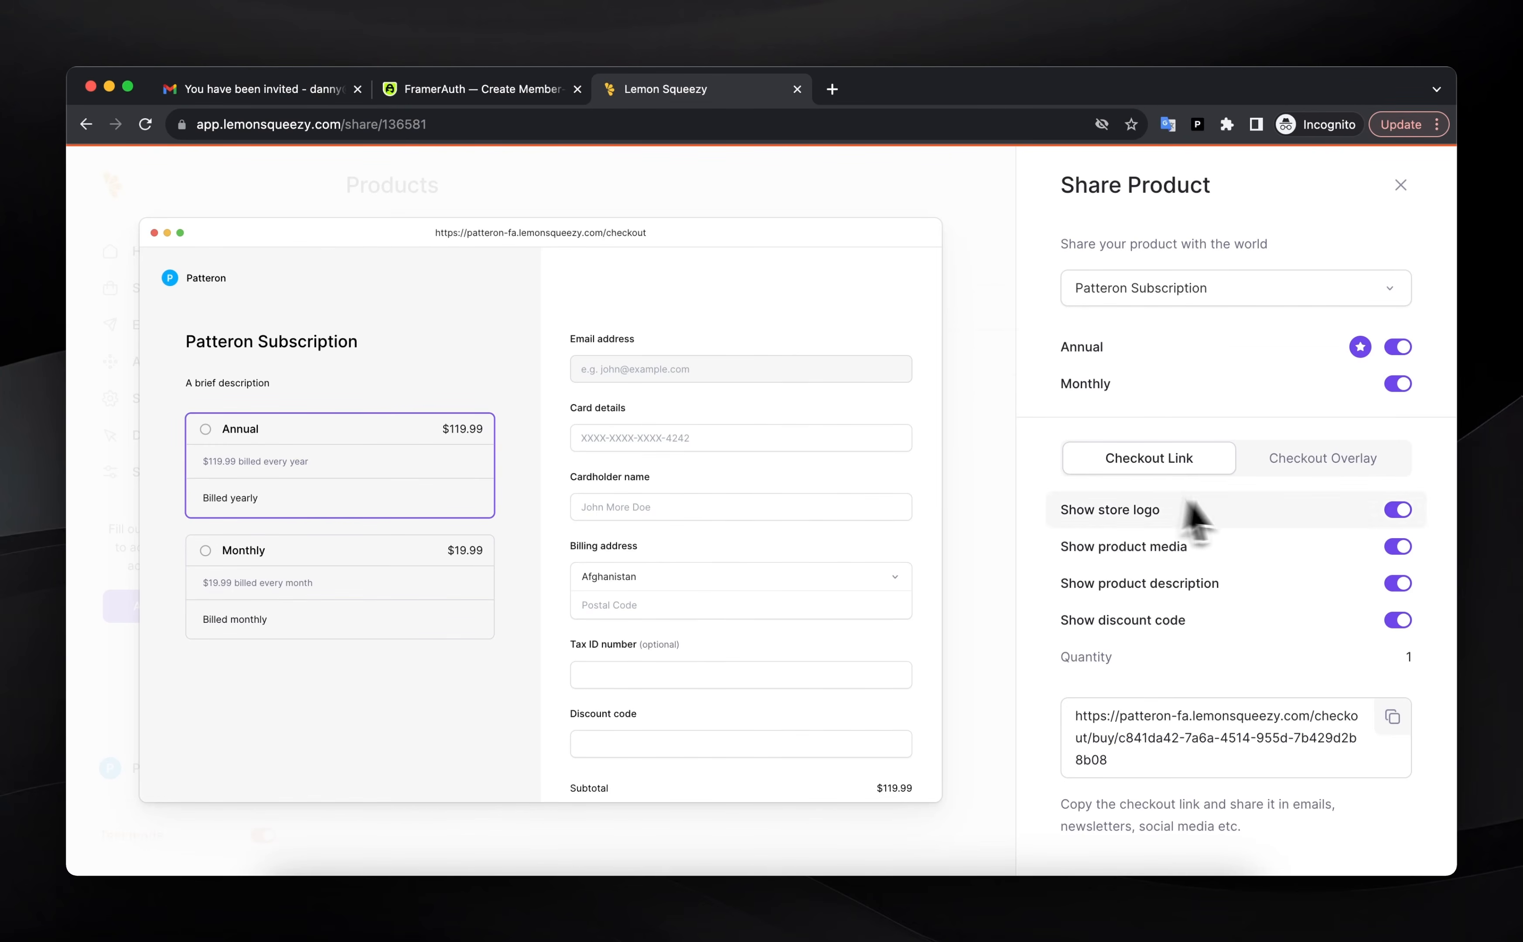
Star Monthly as the default variant and paste its checkout link into Plan 1's link
click(1360, 383)
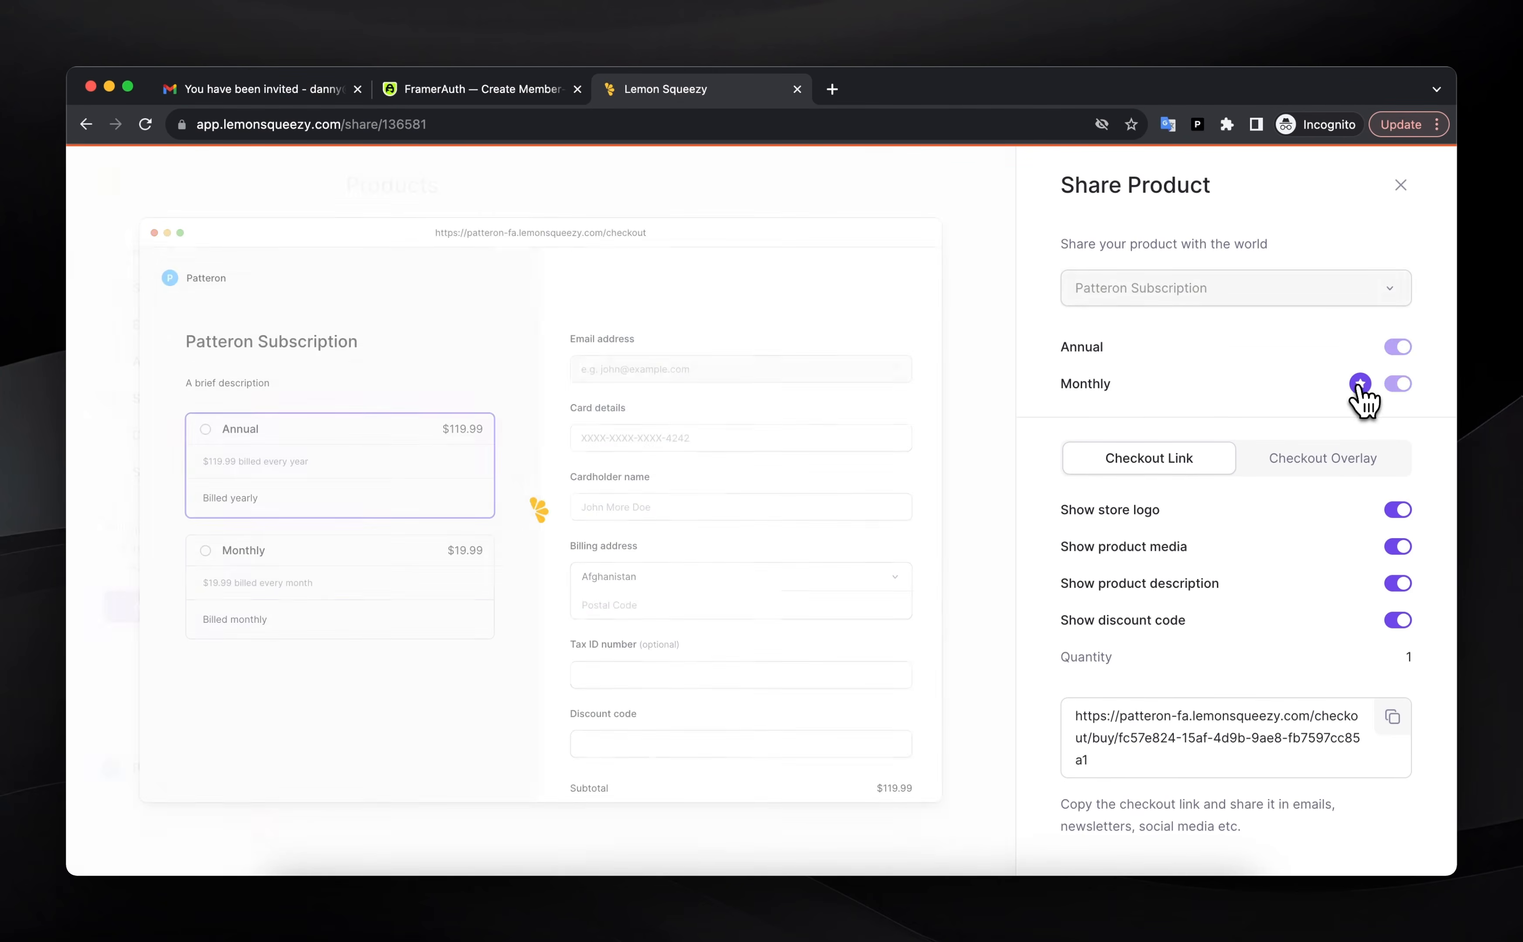
click(1392, 718)
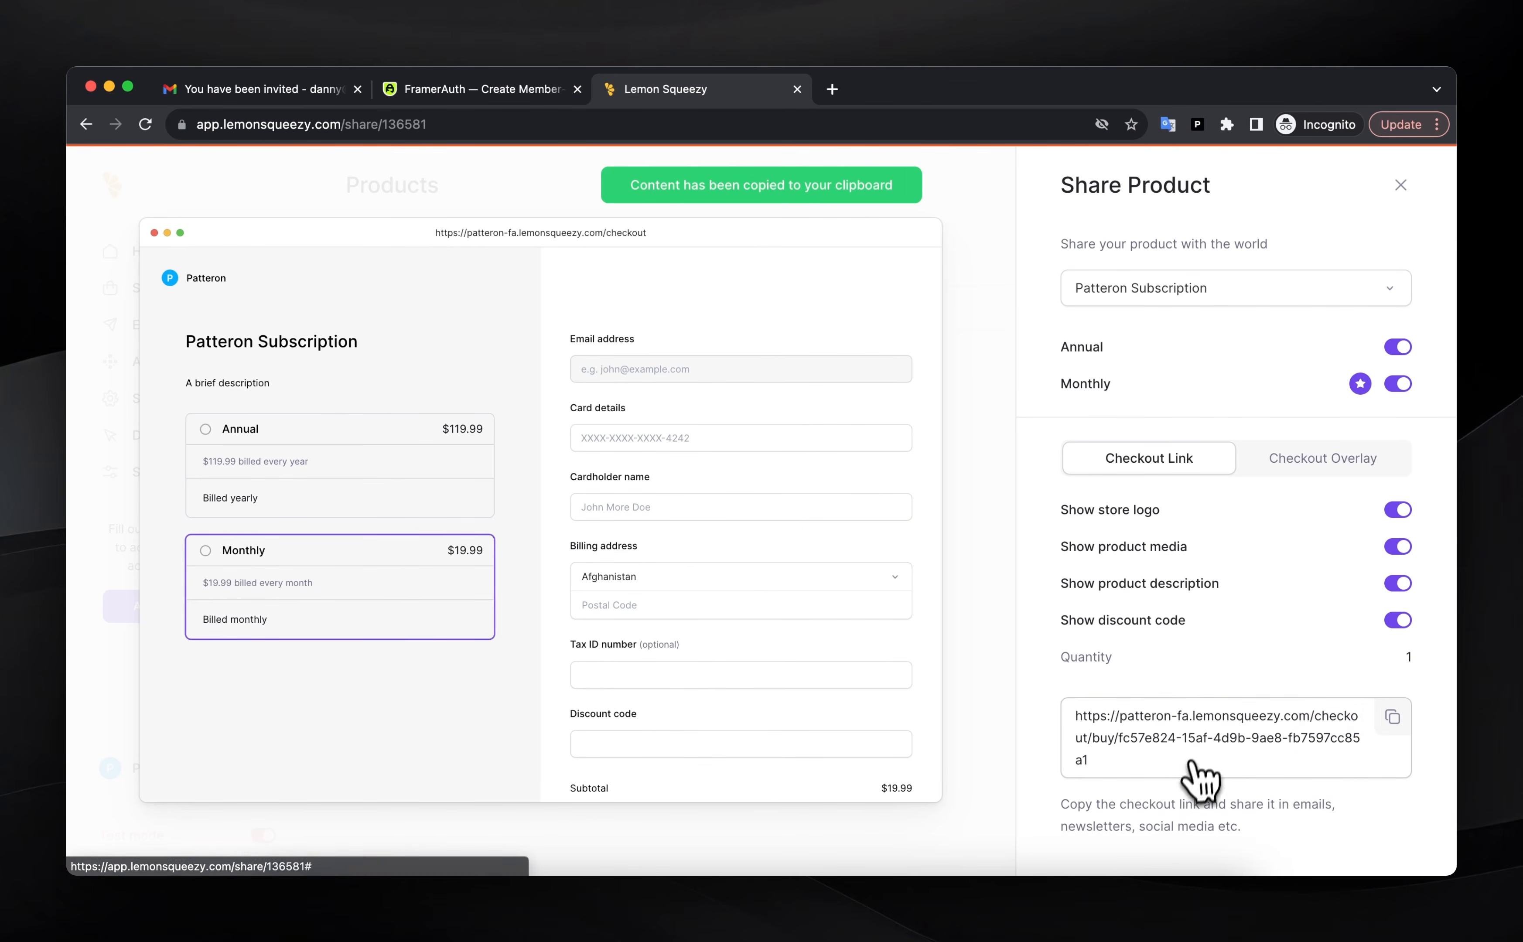
click(1128, 921)
key(super+v)
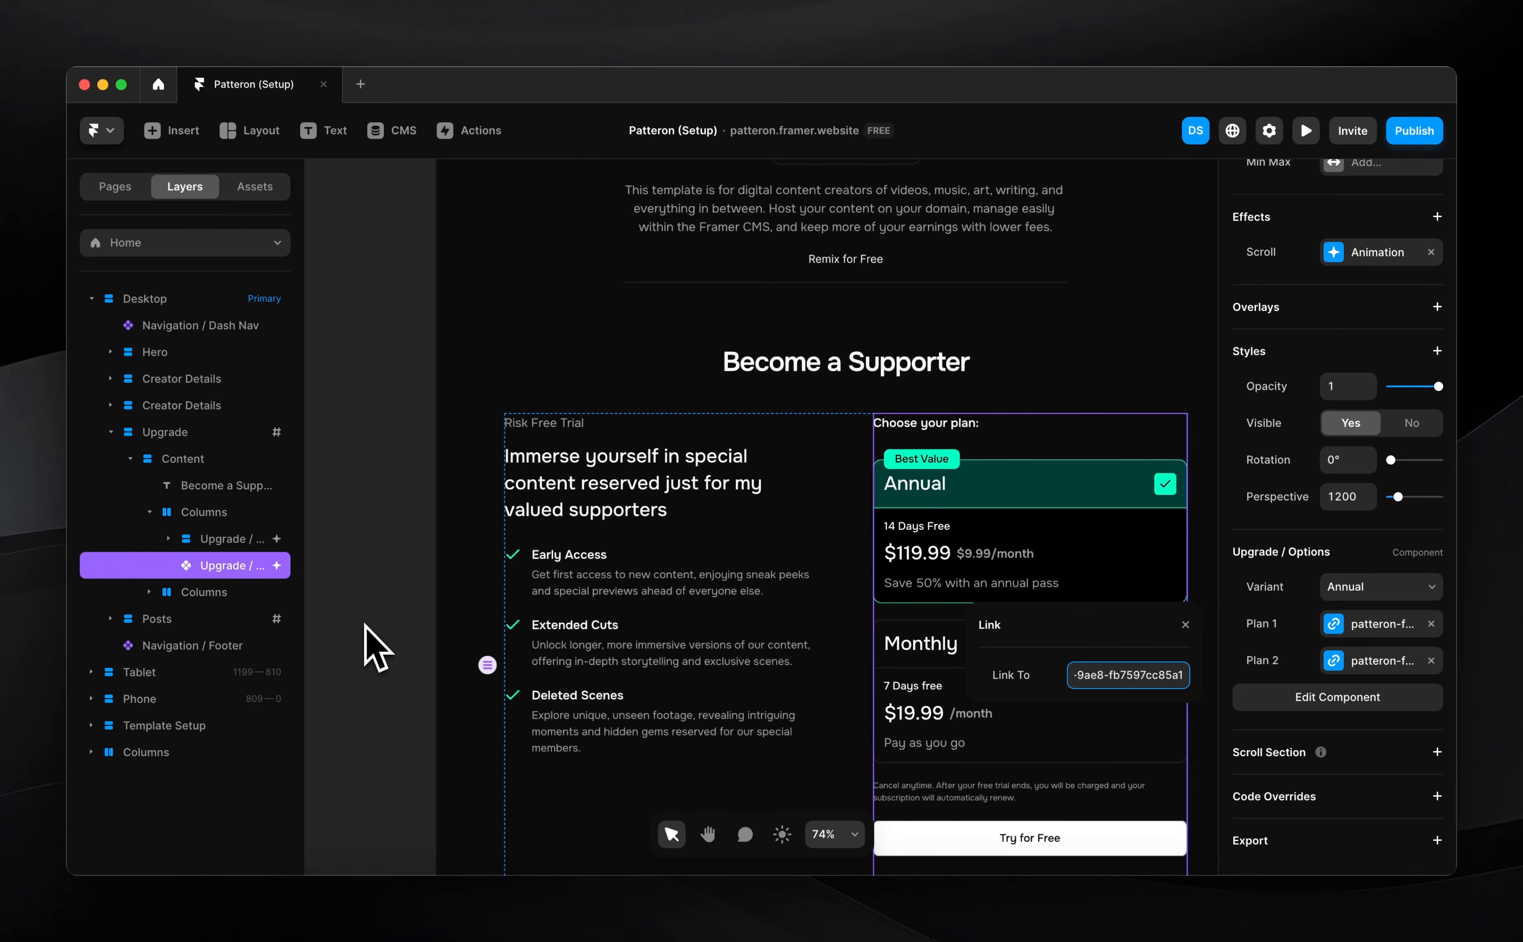
Close the link editor, review the page, and publish the updated site
click(373, 647)
scroll(741, 646, down, 2)
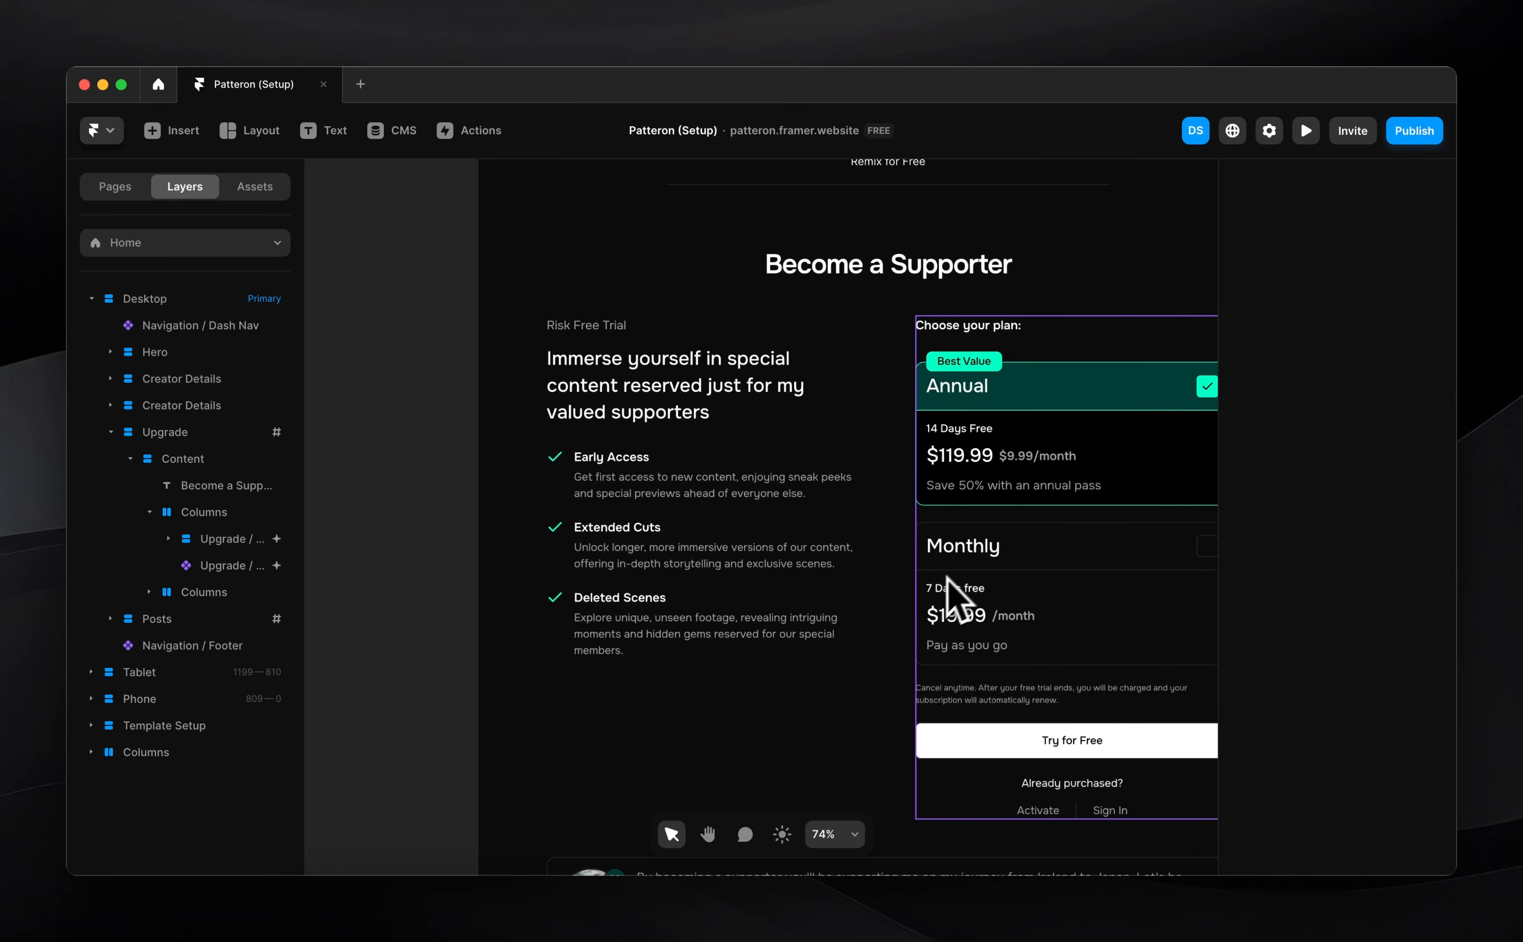
ctrl+scroll(947, 609, down, 5)
scroll(947, 610, down, 10)
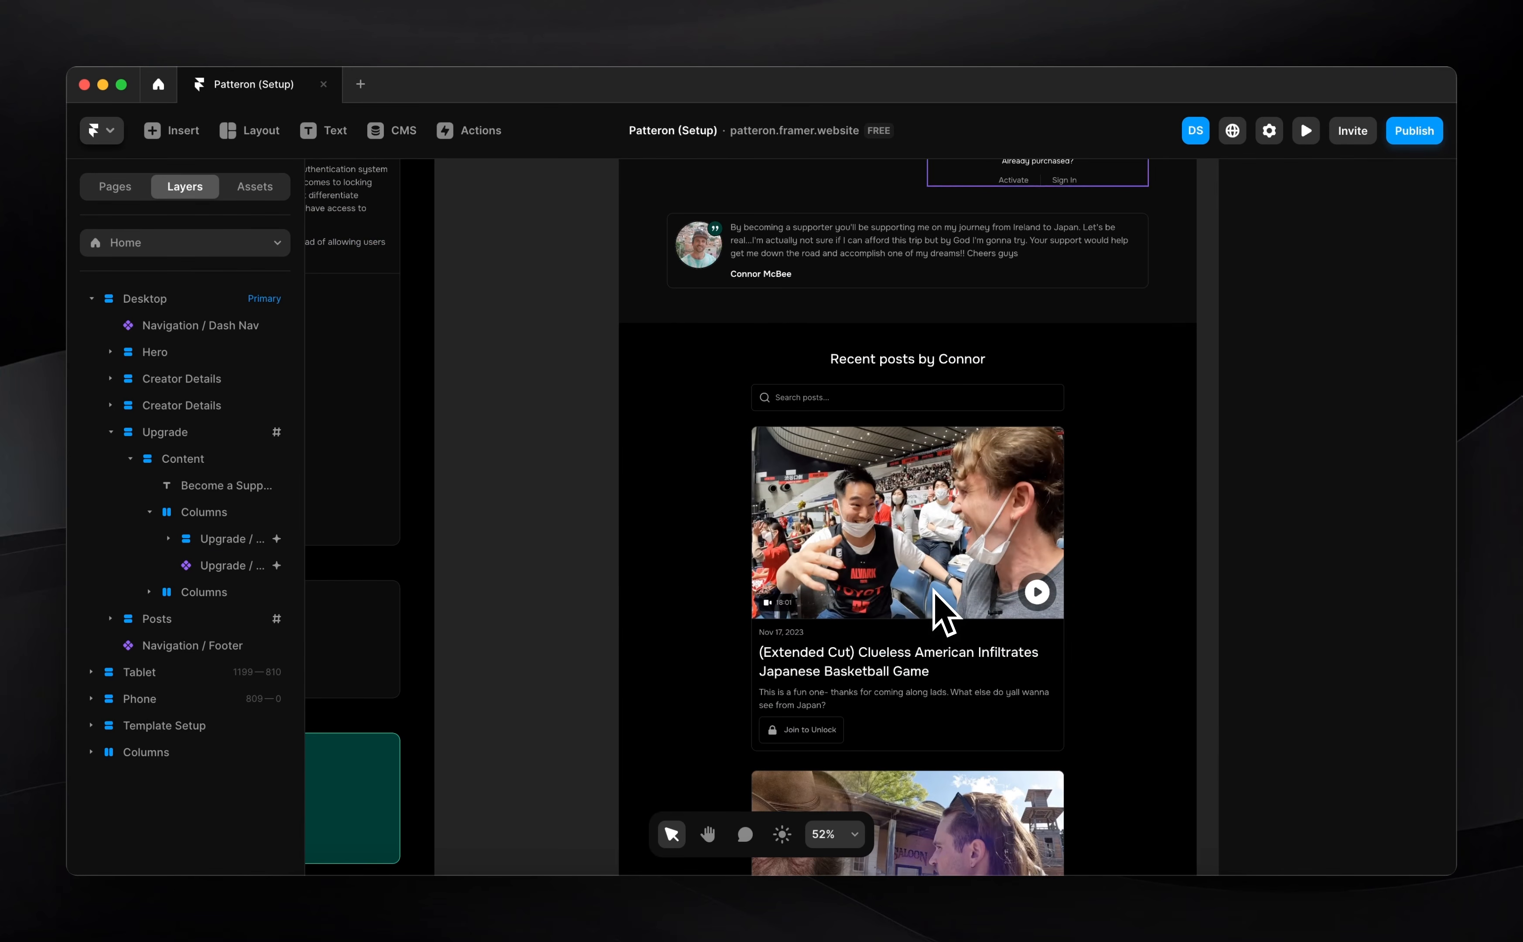
click(1403, 135)
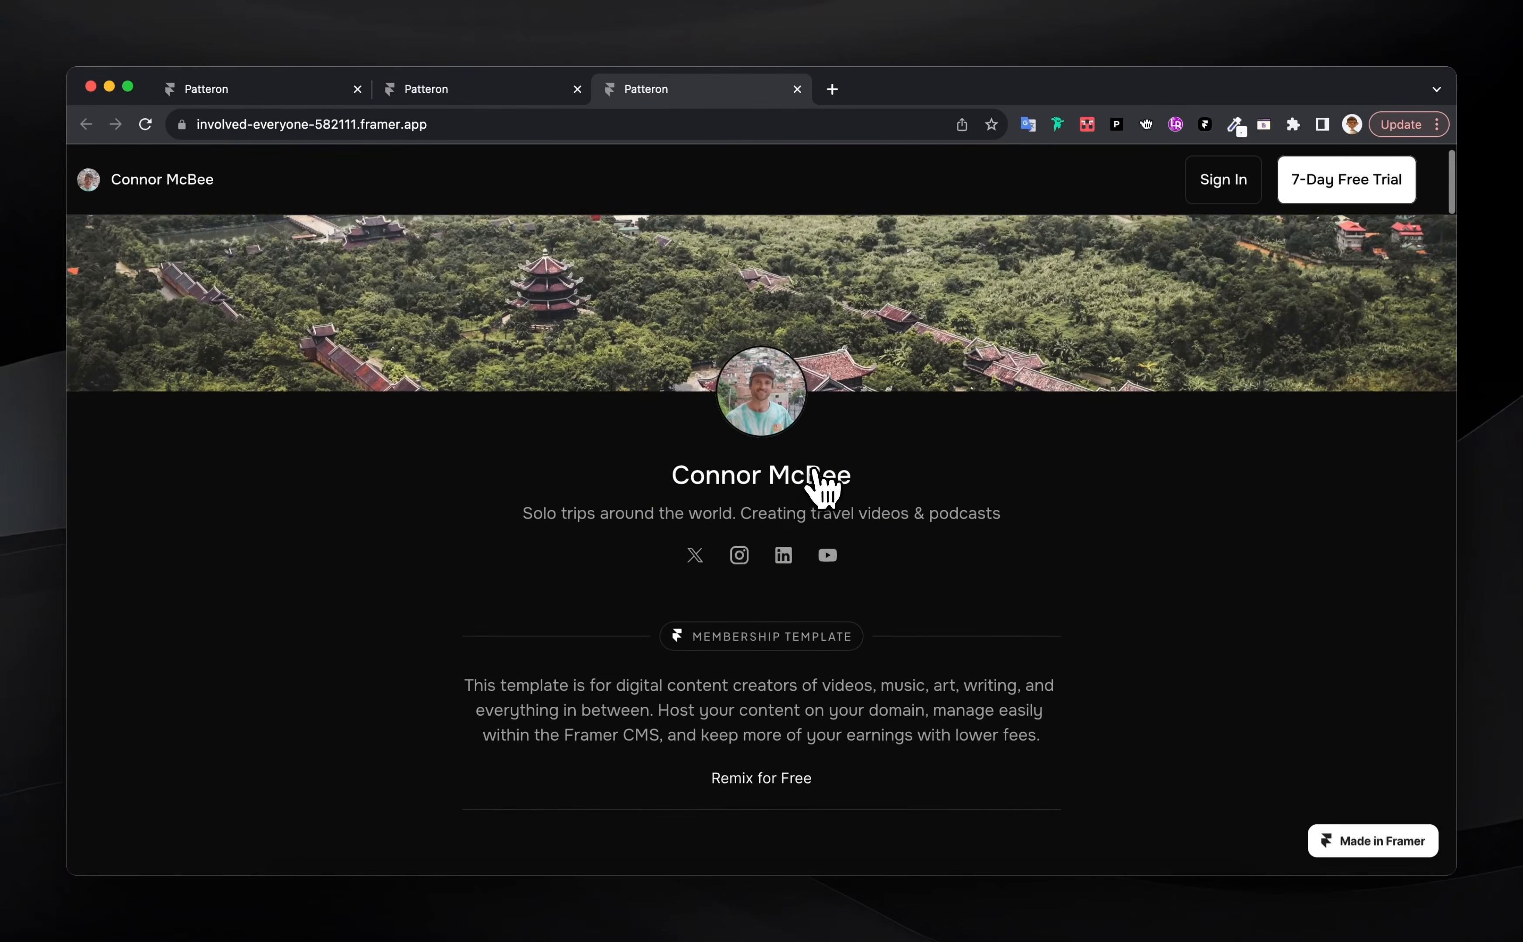
Scroll the live site's post list and click a locked post to jump to the upgrade plans
scroll(814, 470, down, 4)
scroll(819, 481, down, 7)
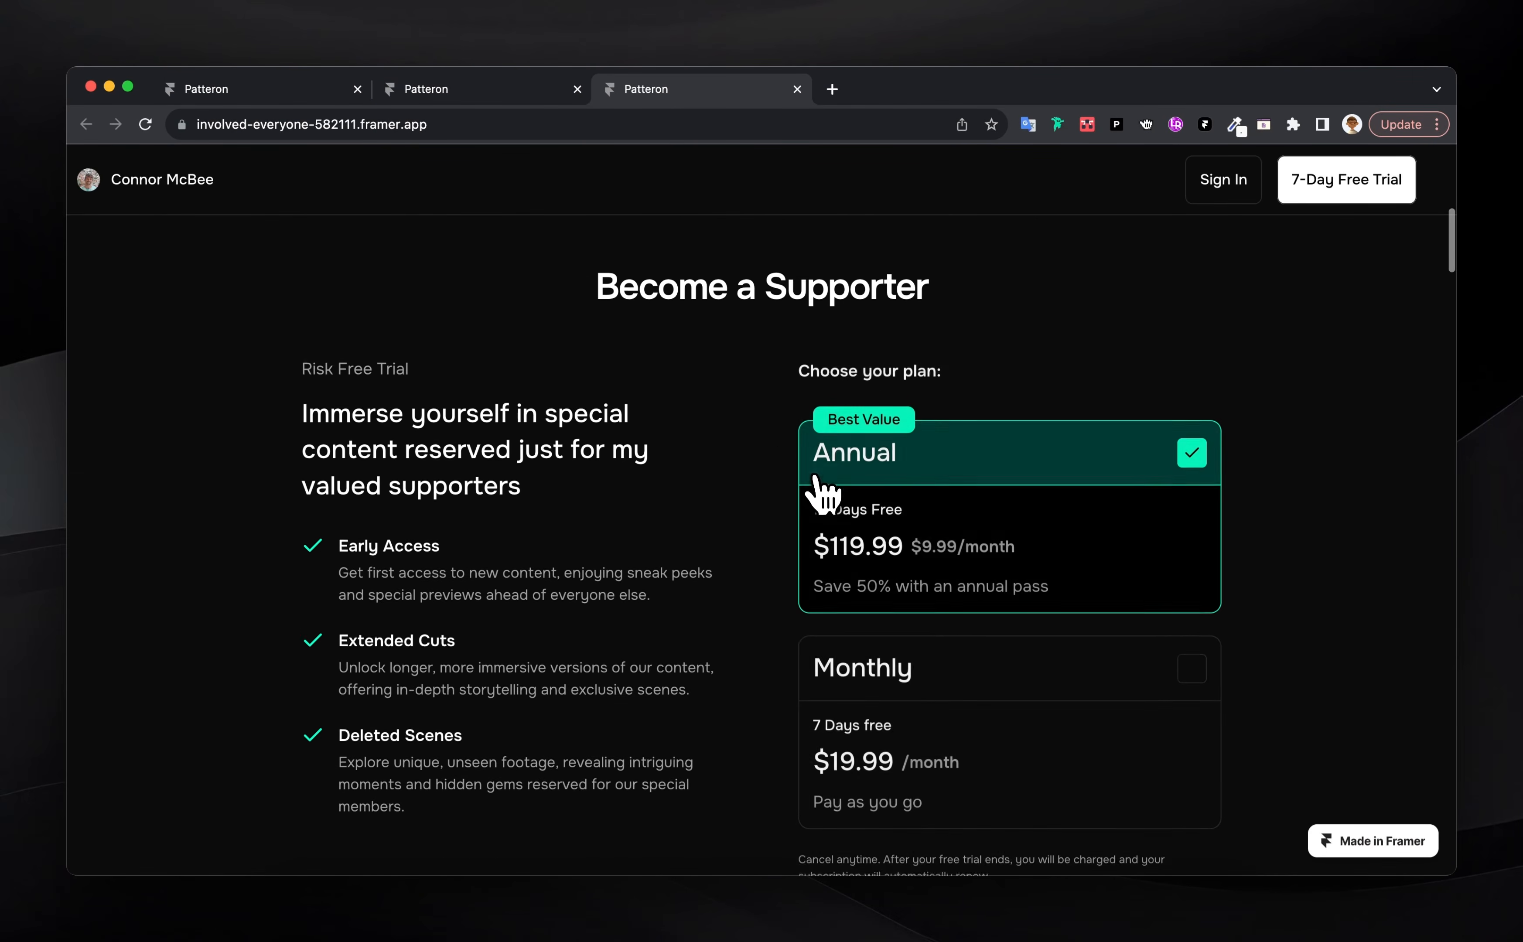
scroll(722, 666, down, 10)
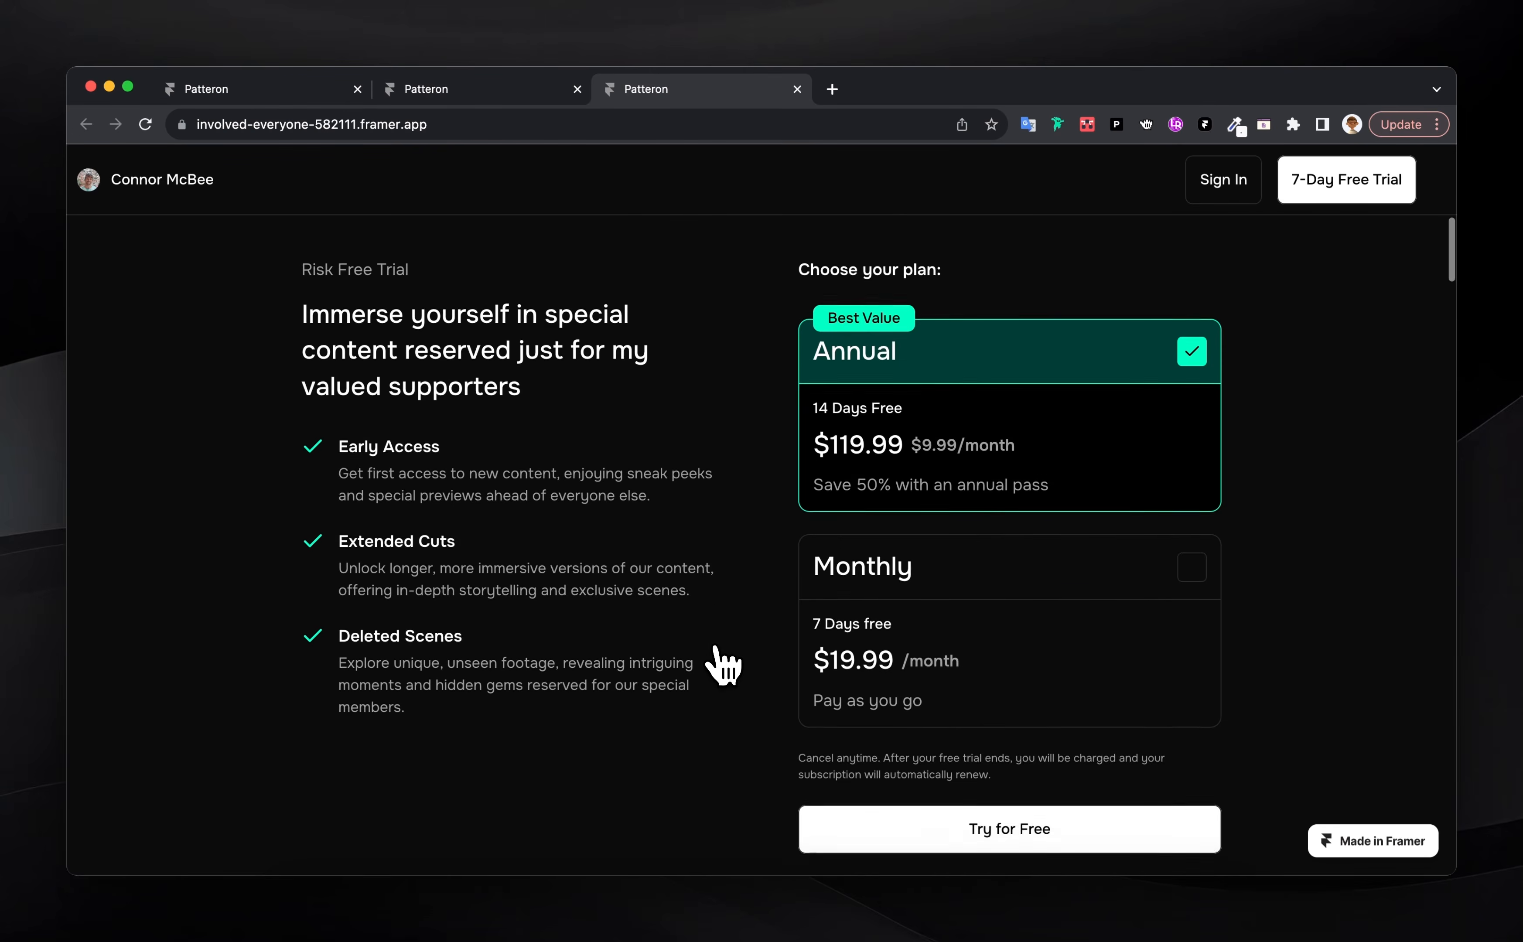
scroll(722, 666, down, 15)
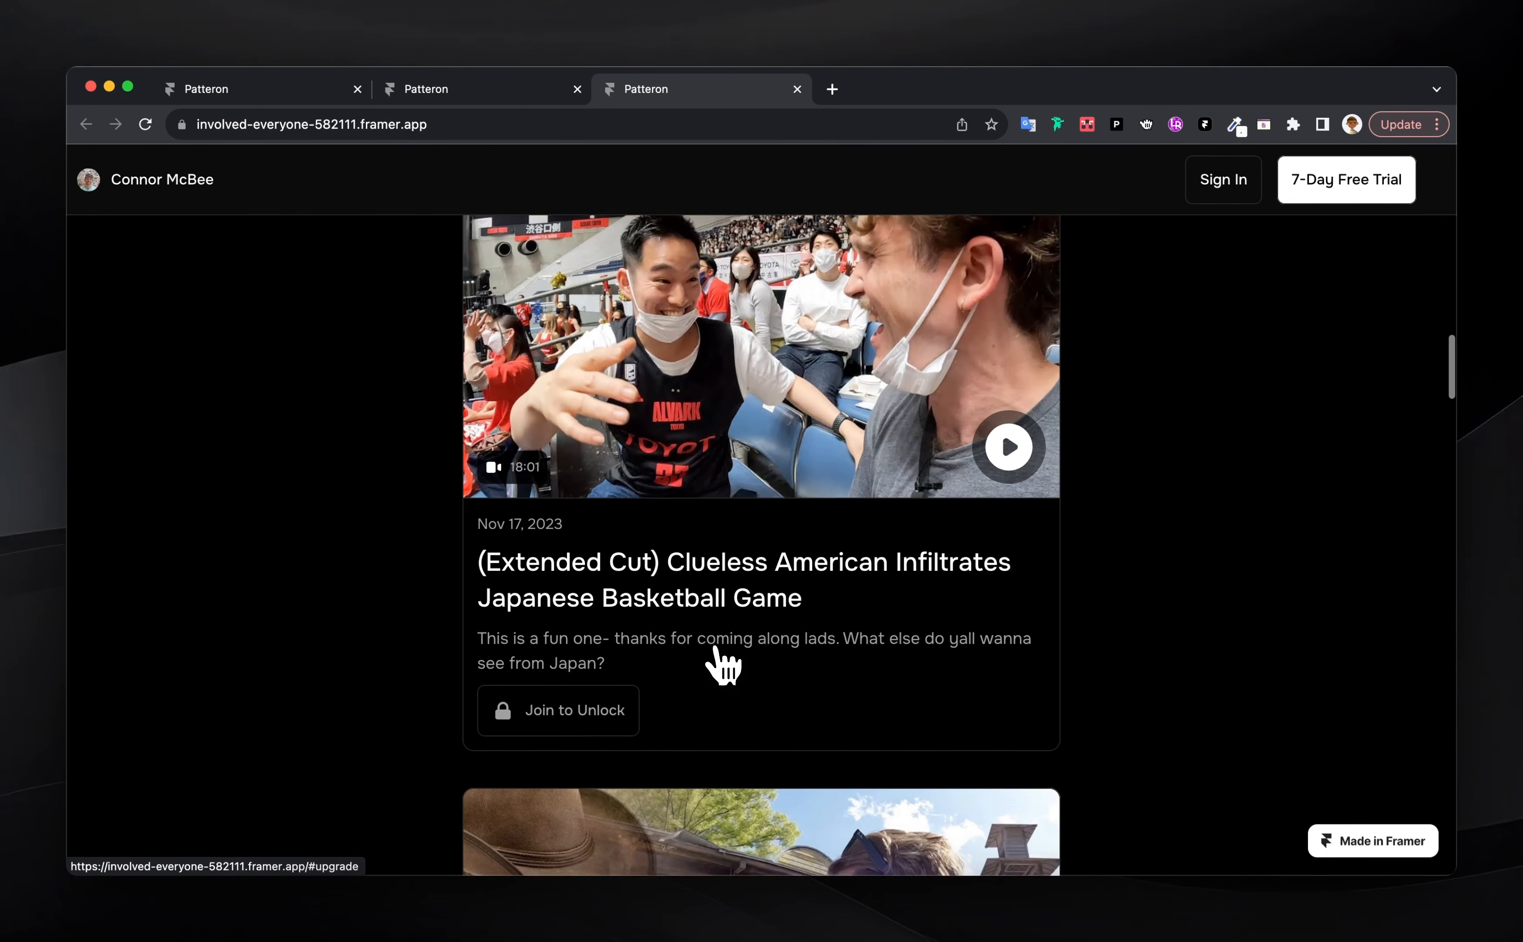
scroll(715, 651, down, 6)
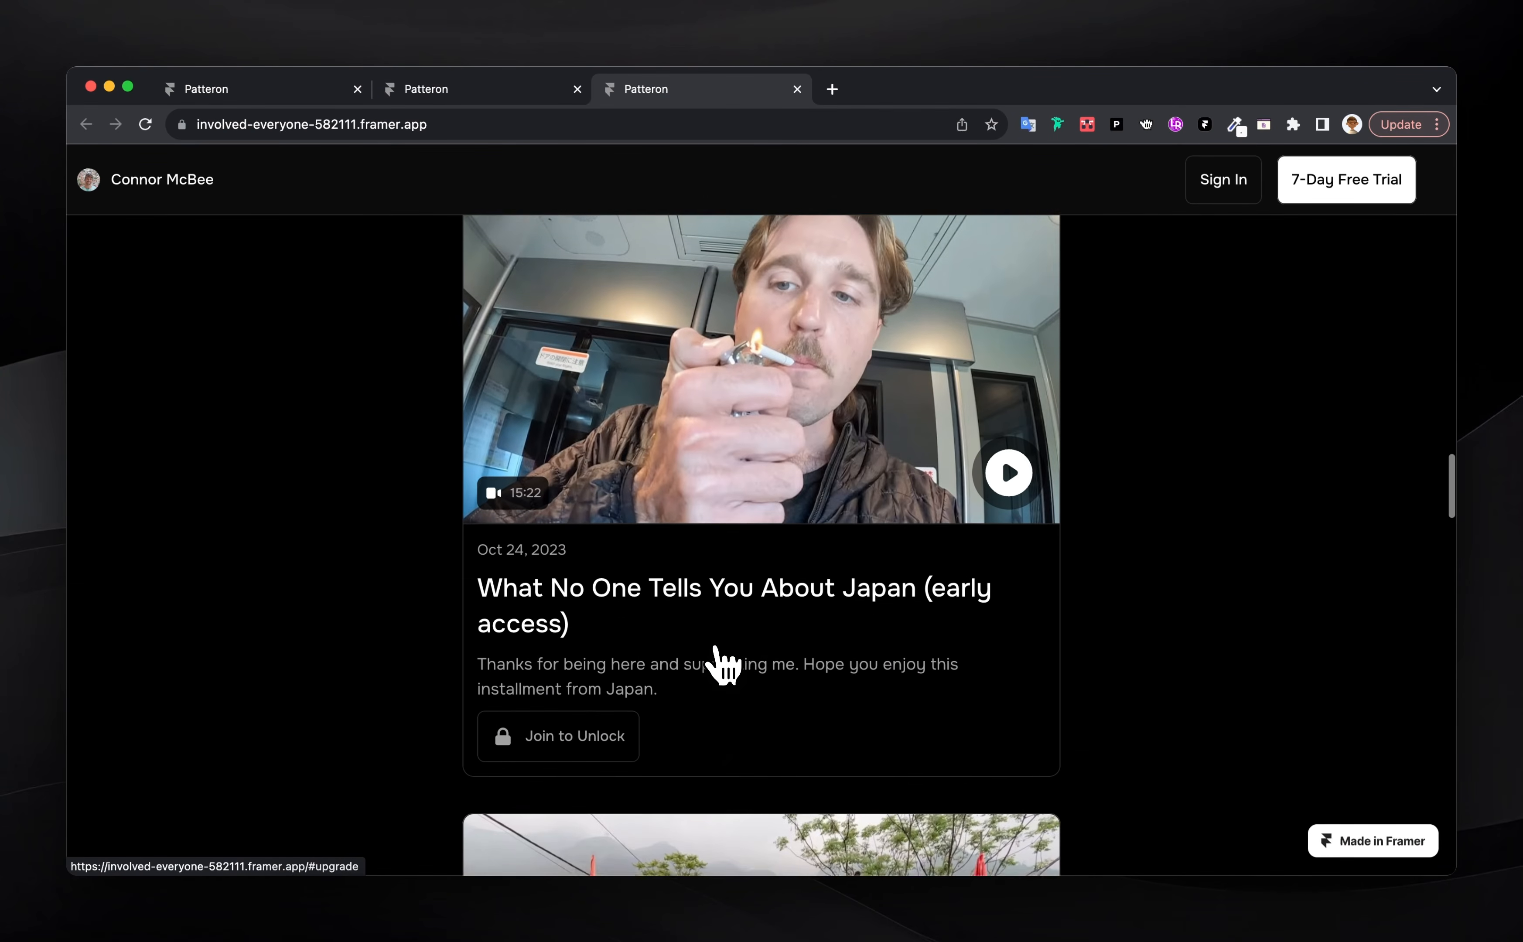
scroll(715, 651, up, 6)
click(728, 503)
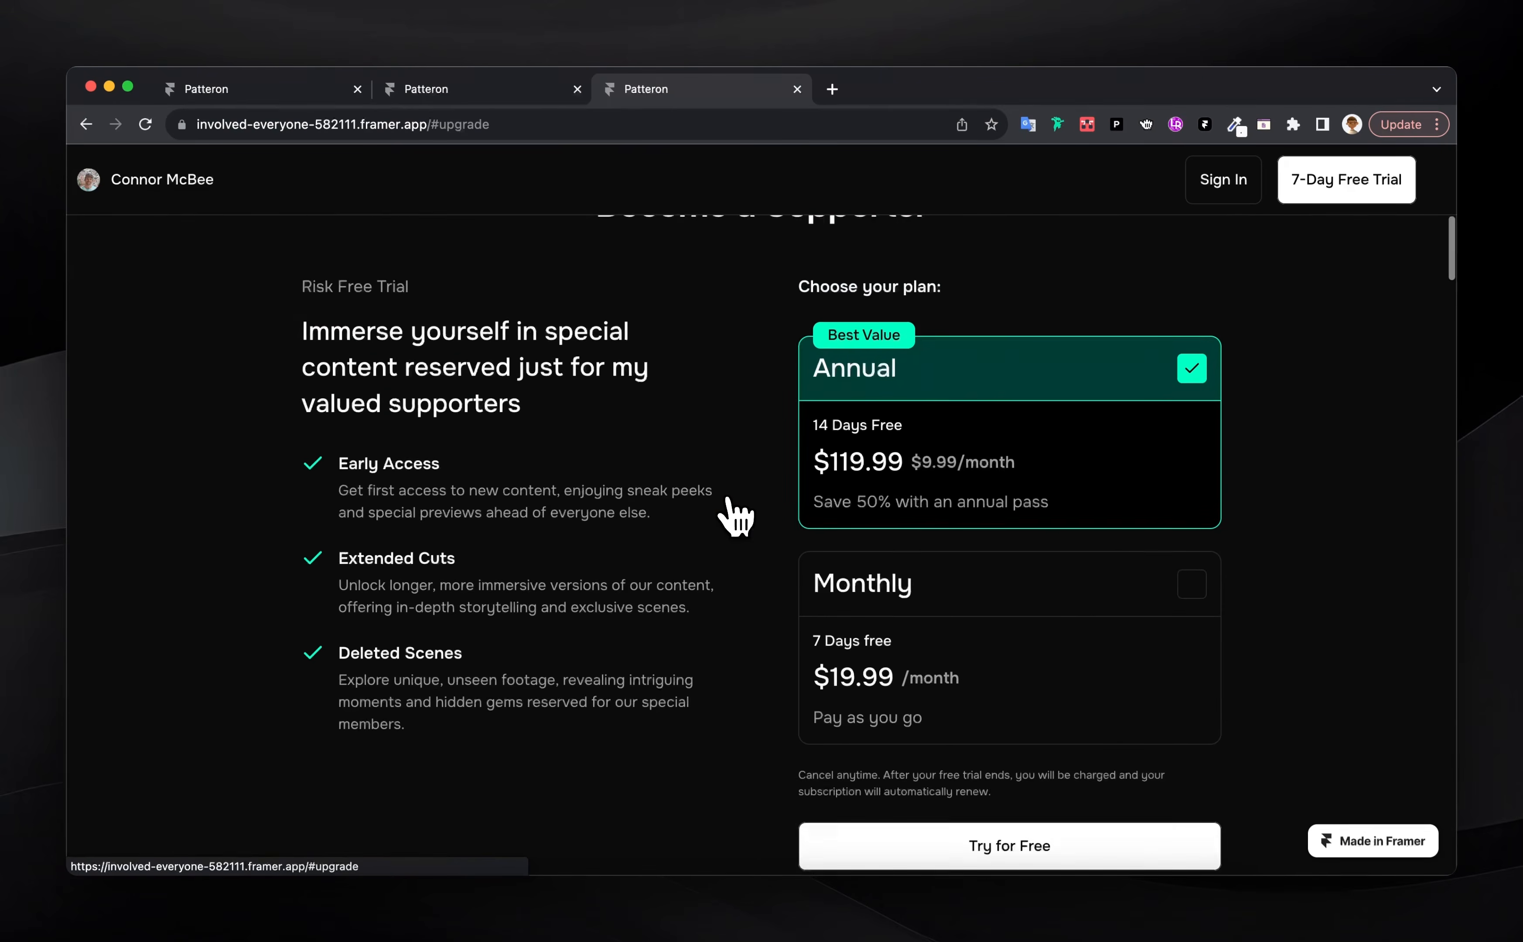
Open the locked basketball post to reach the plans, then start the Annual plan's free trial
scroll(731, 506, down, 10)
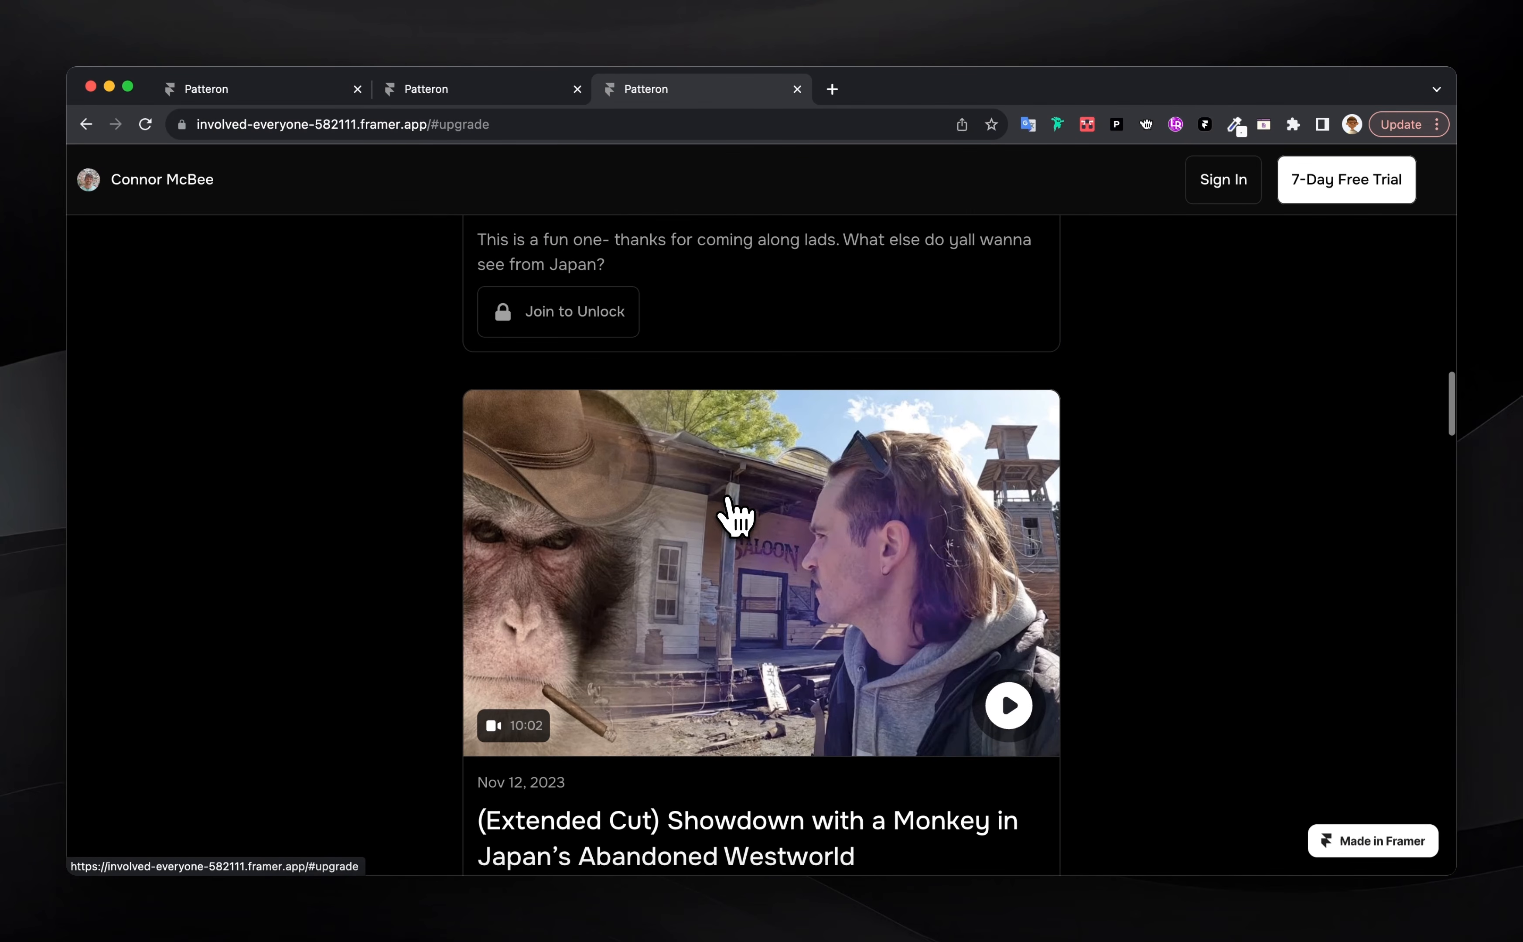
scroll(701, 537, up, 15)
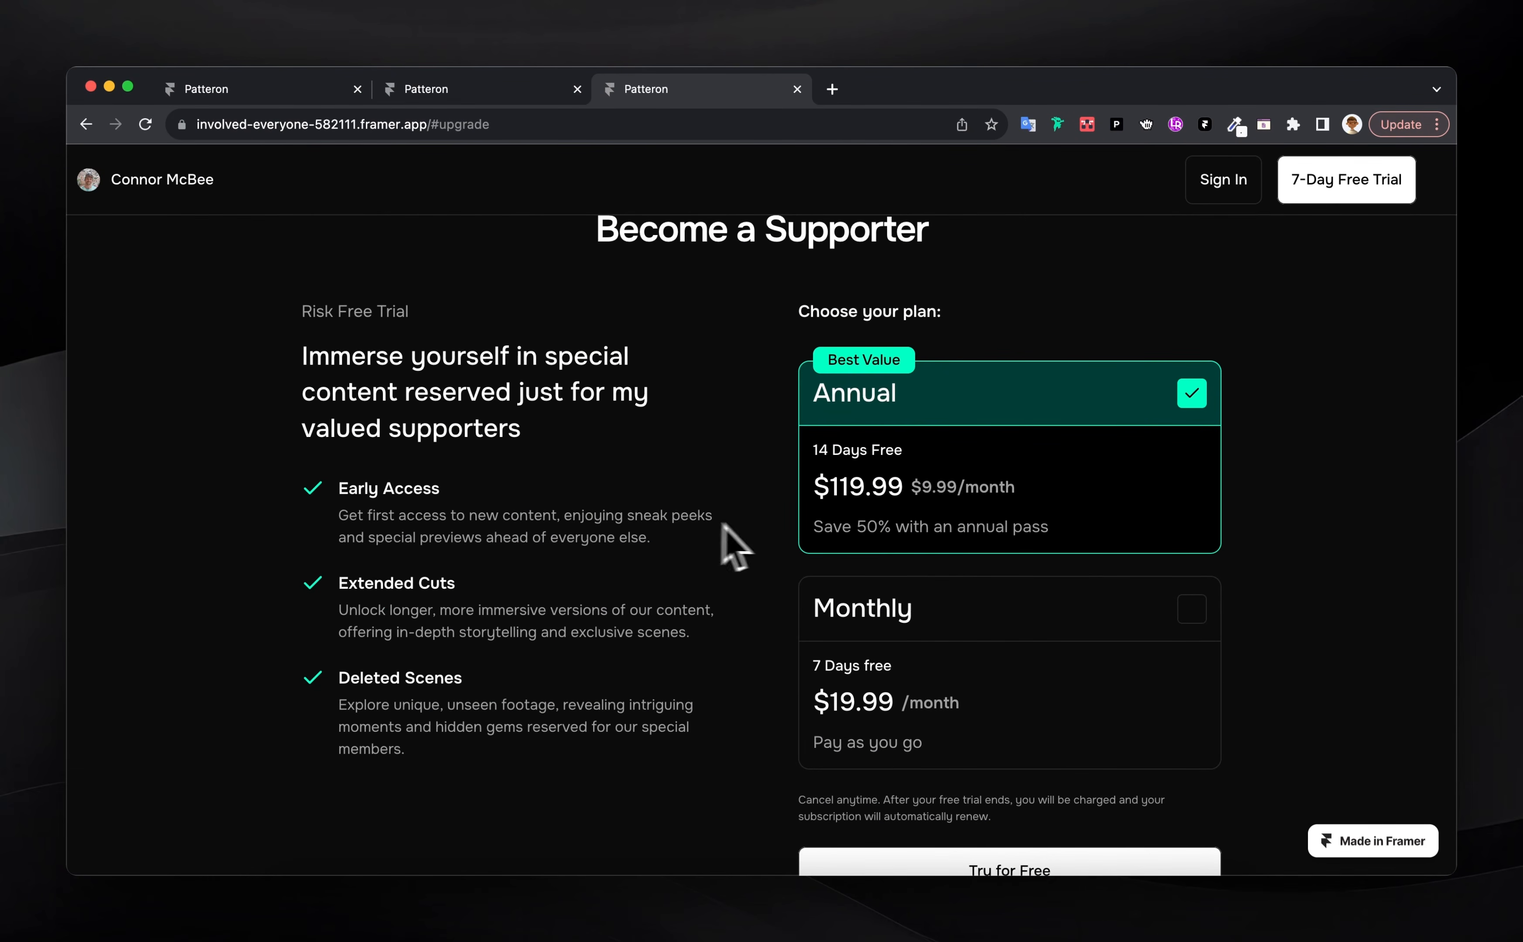
scroll(687, 494, down, 10)
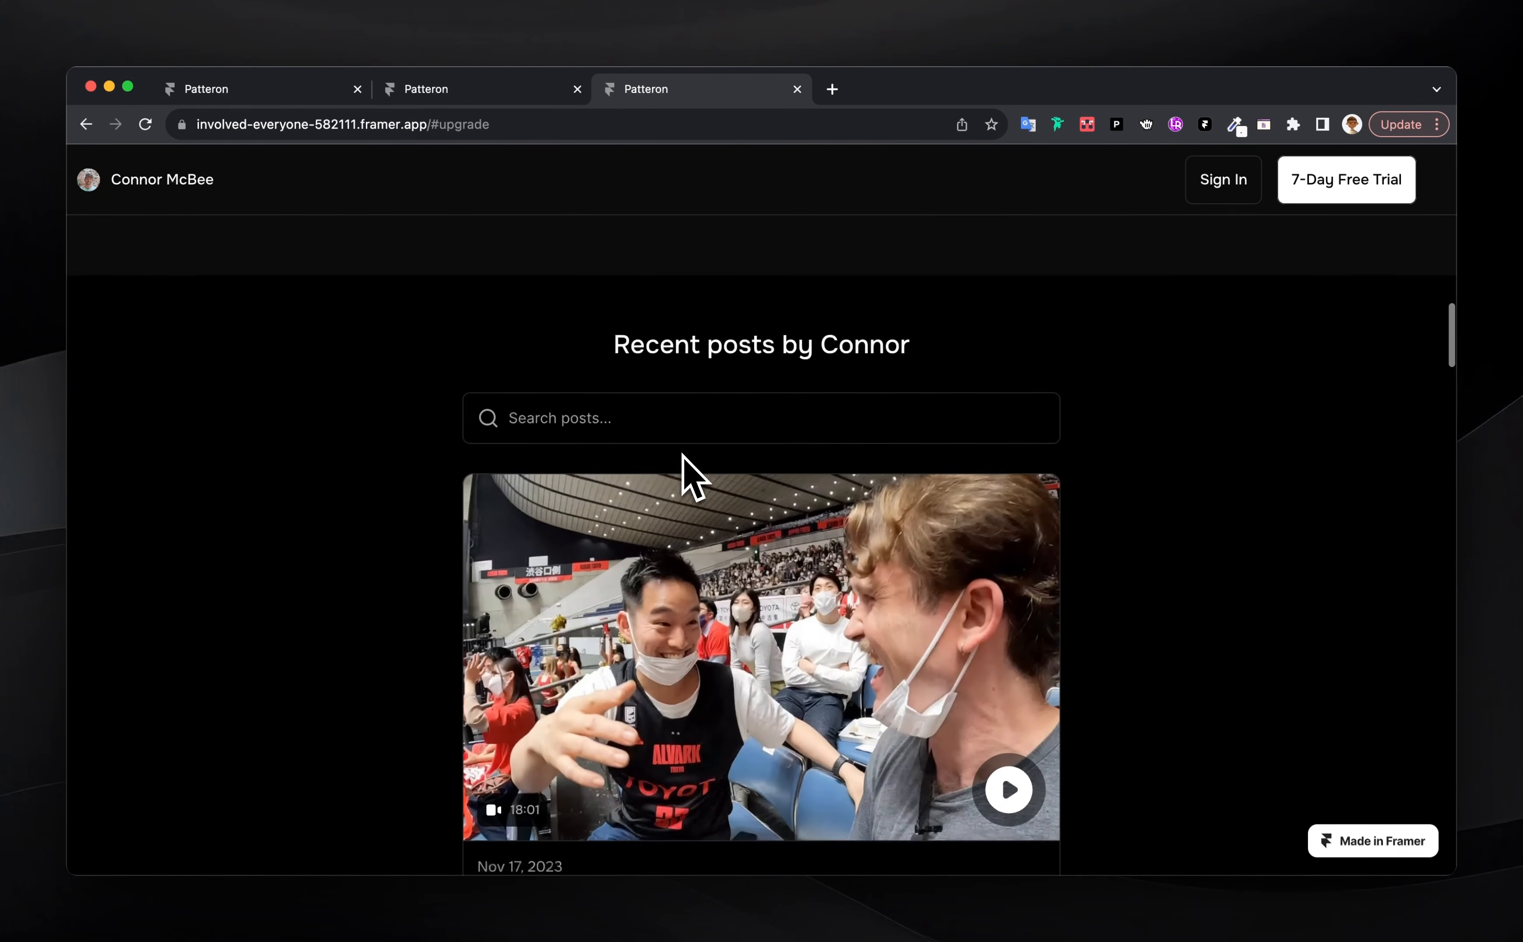
click(688, 516)
scroll(692, 522, down, 15)
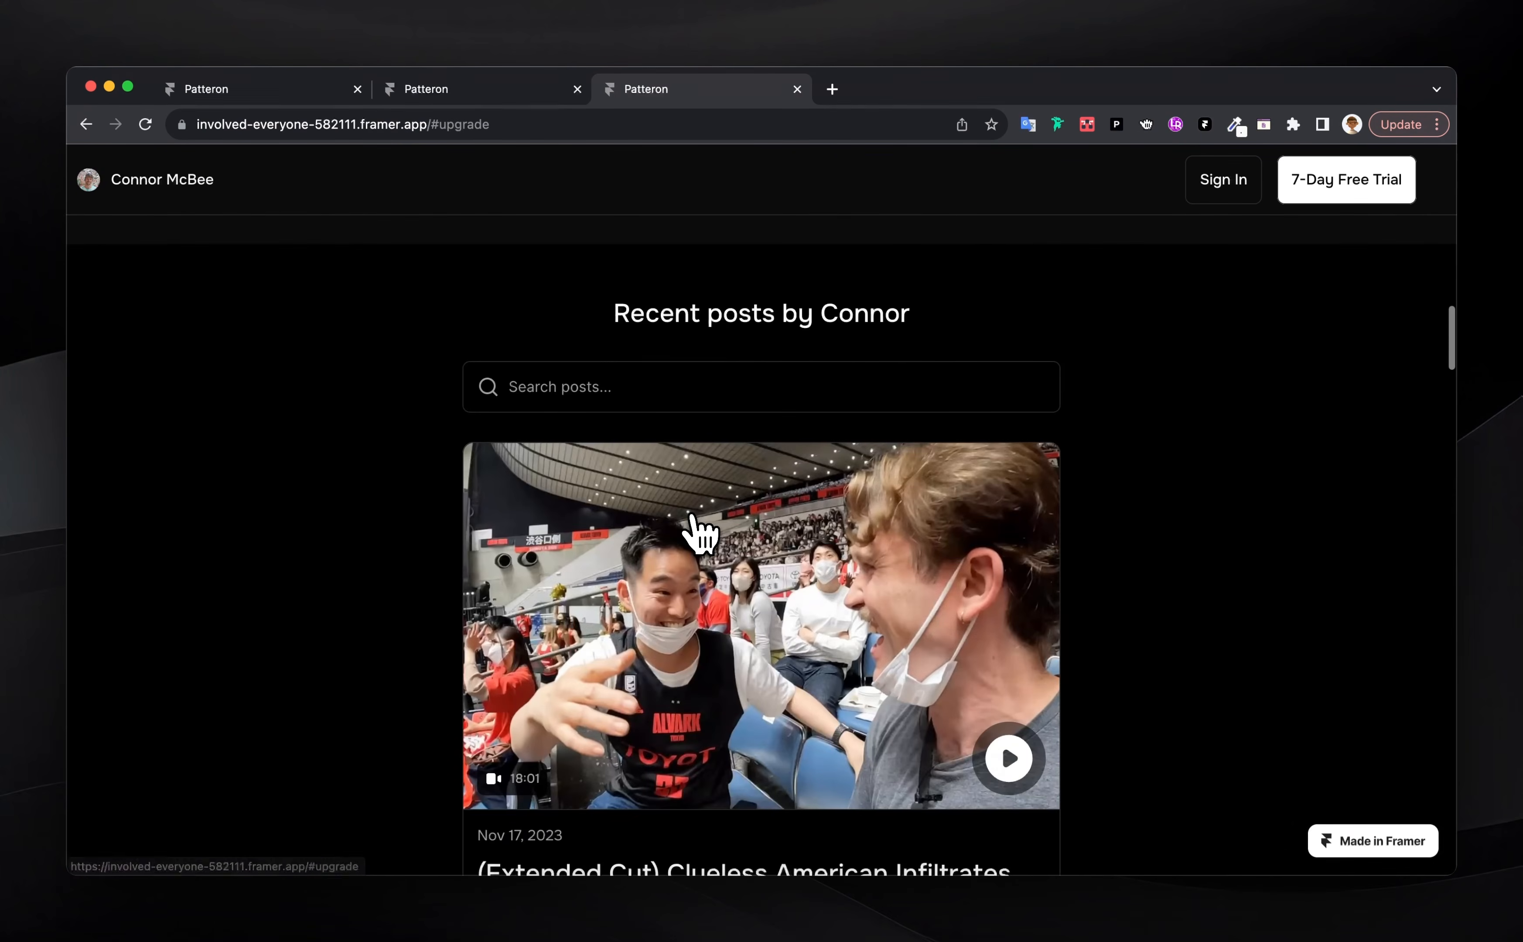
click(767, 370)
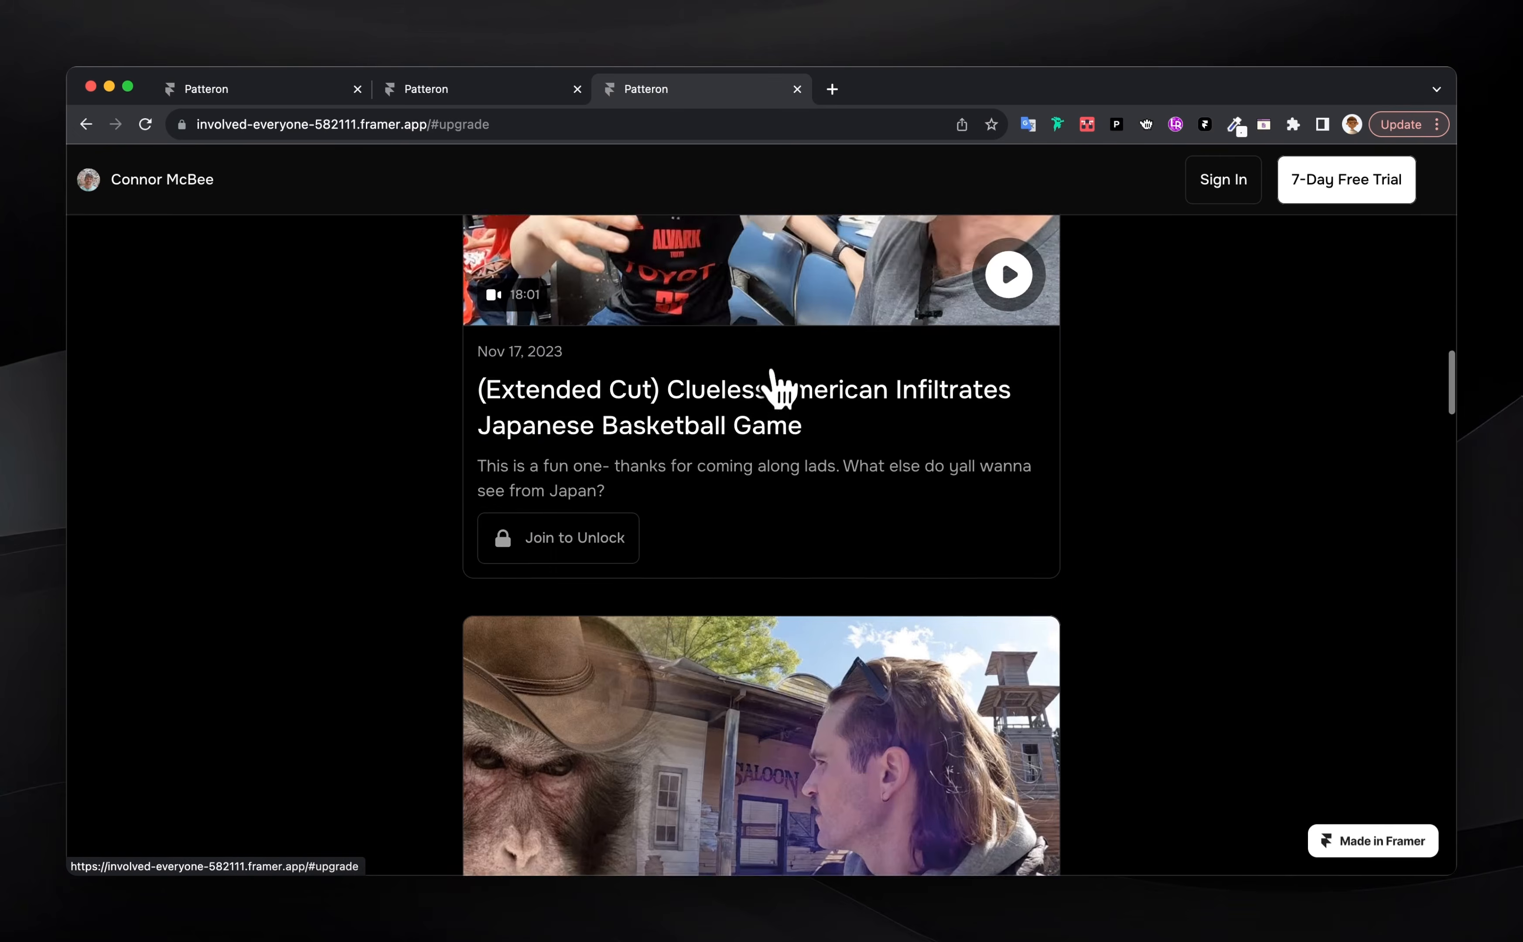
scroll(926, 617, down, 2)
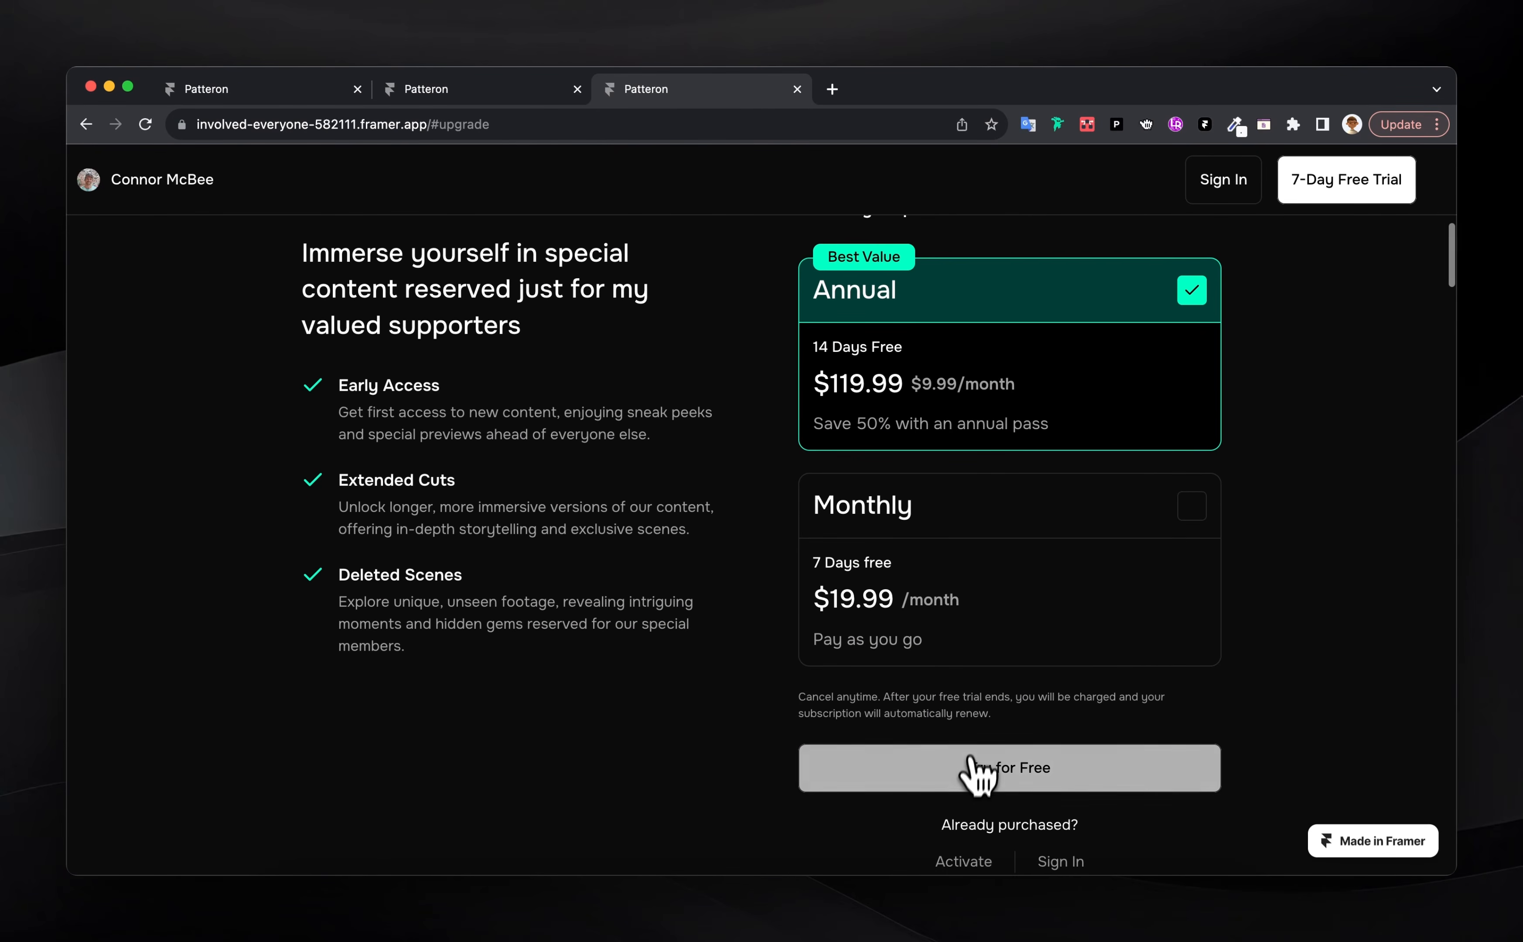
click(967, 774)
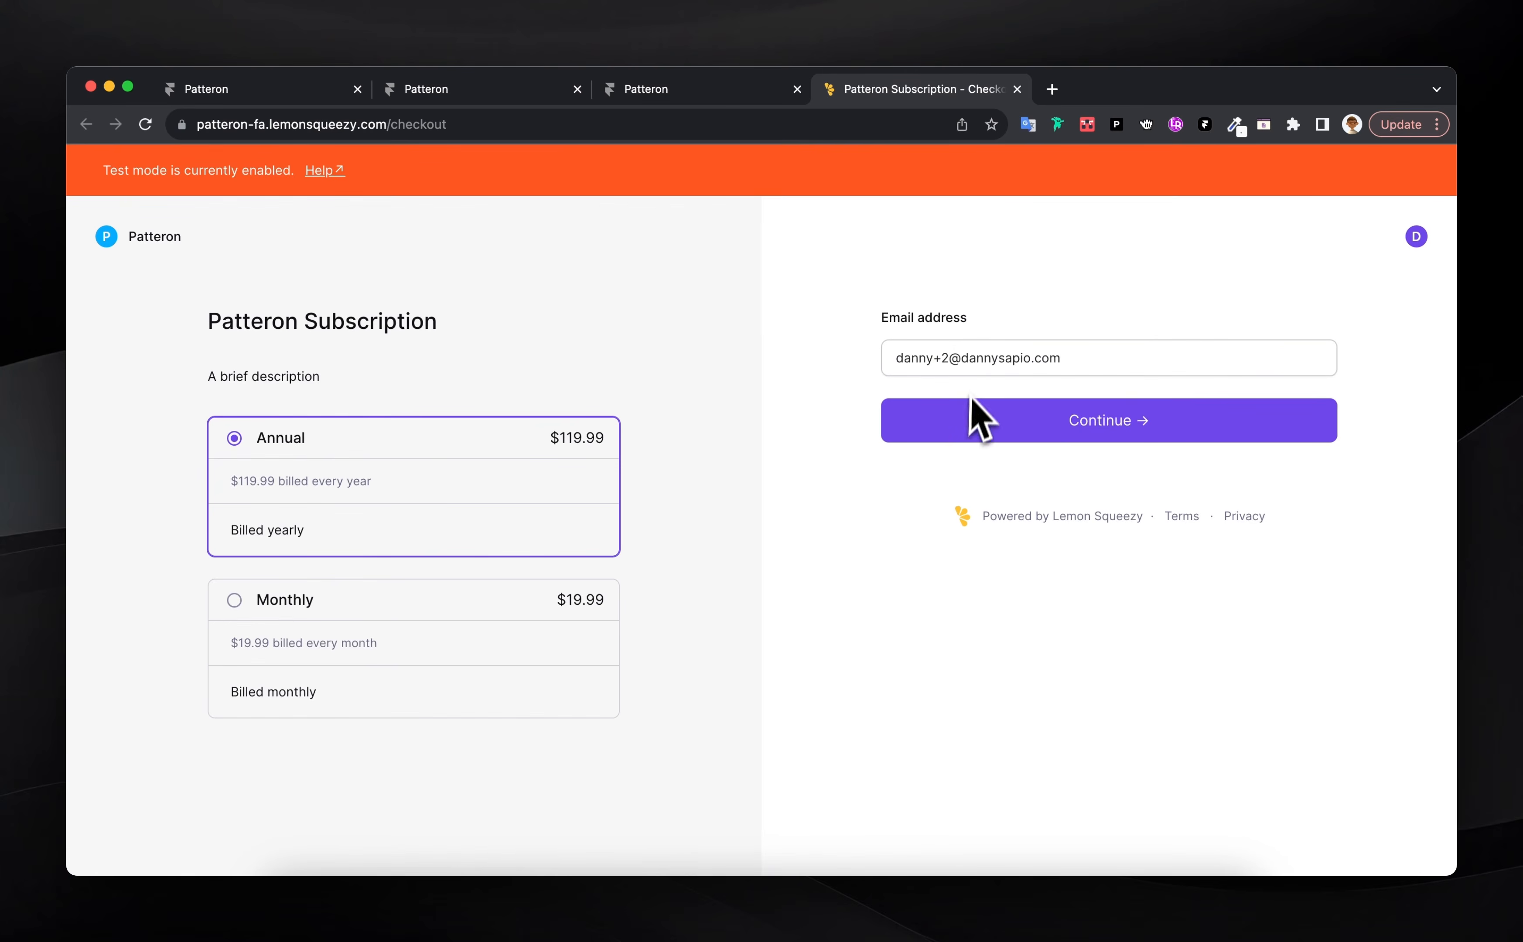
Update the checkout email address and continue to payment
click(948, 361)
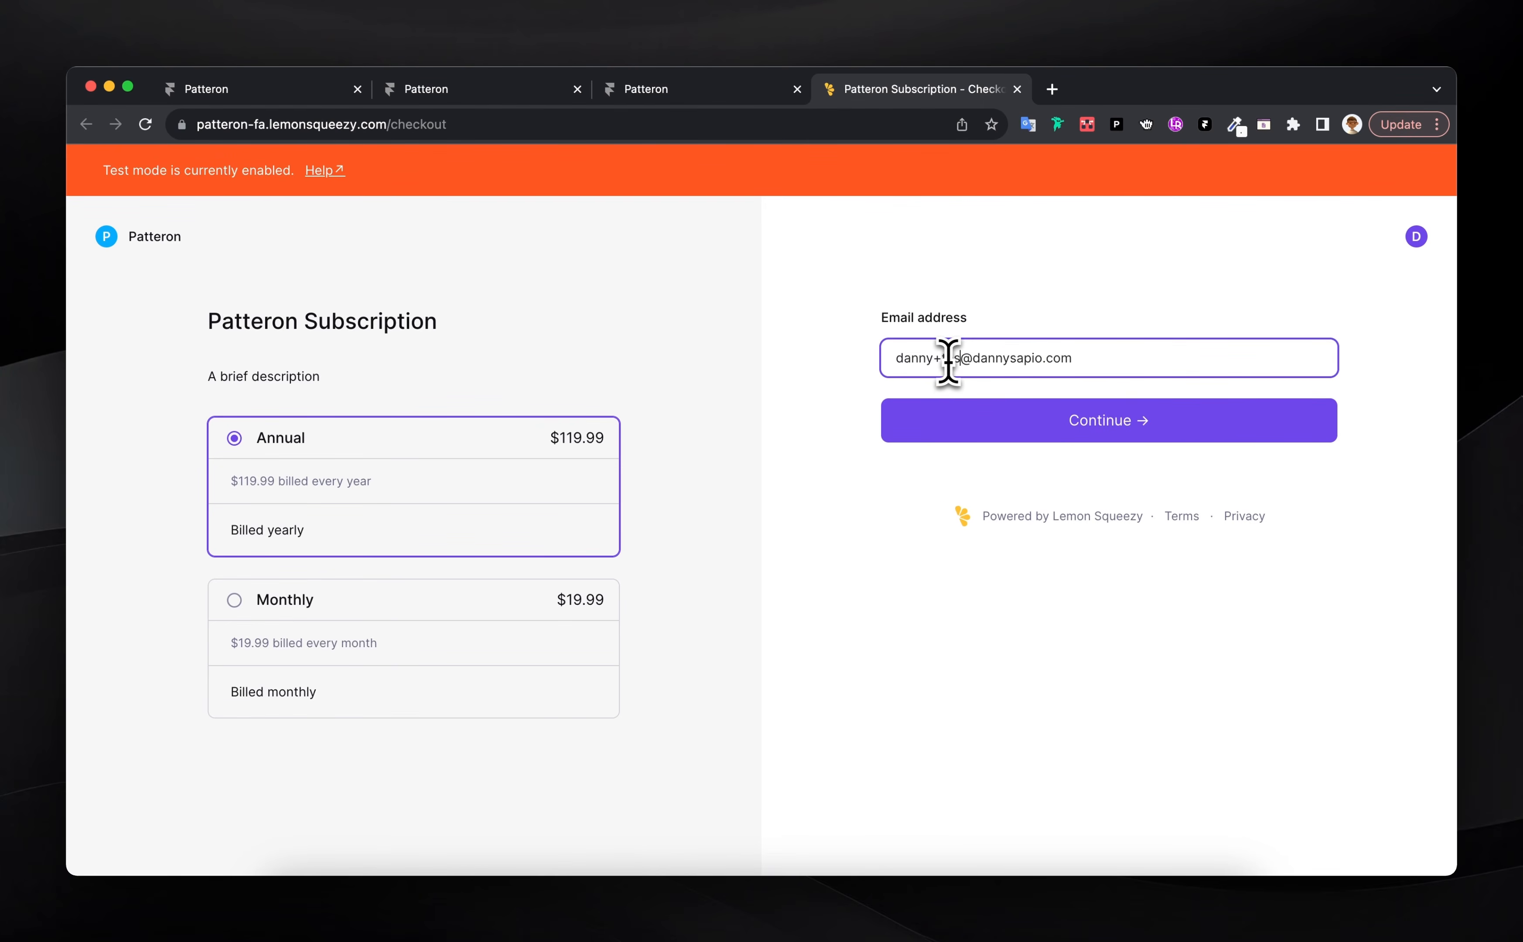
text(t2)
click(1036, 424)
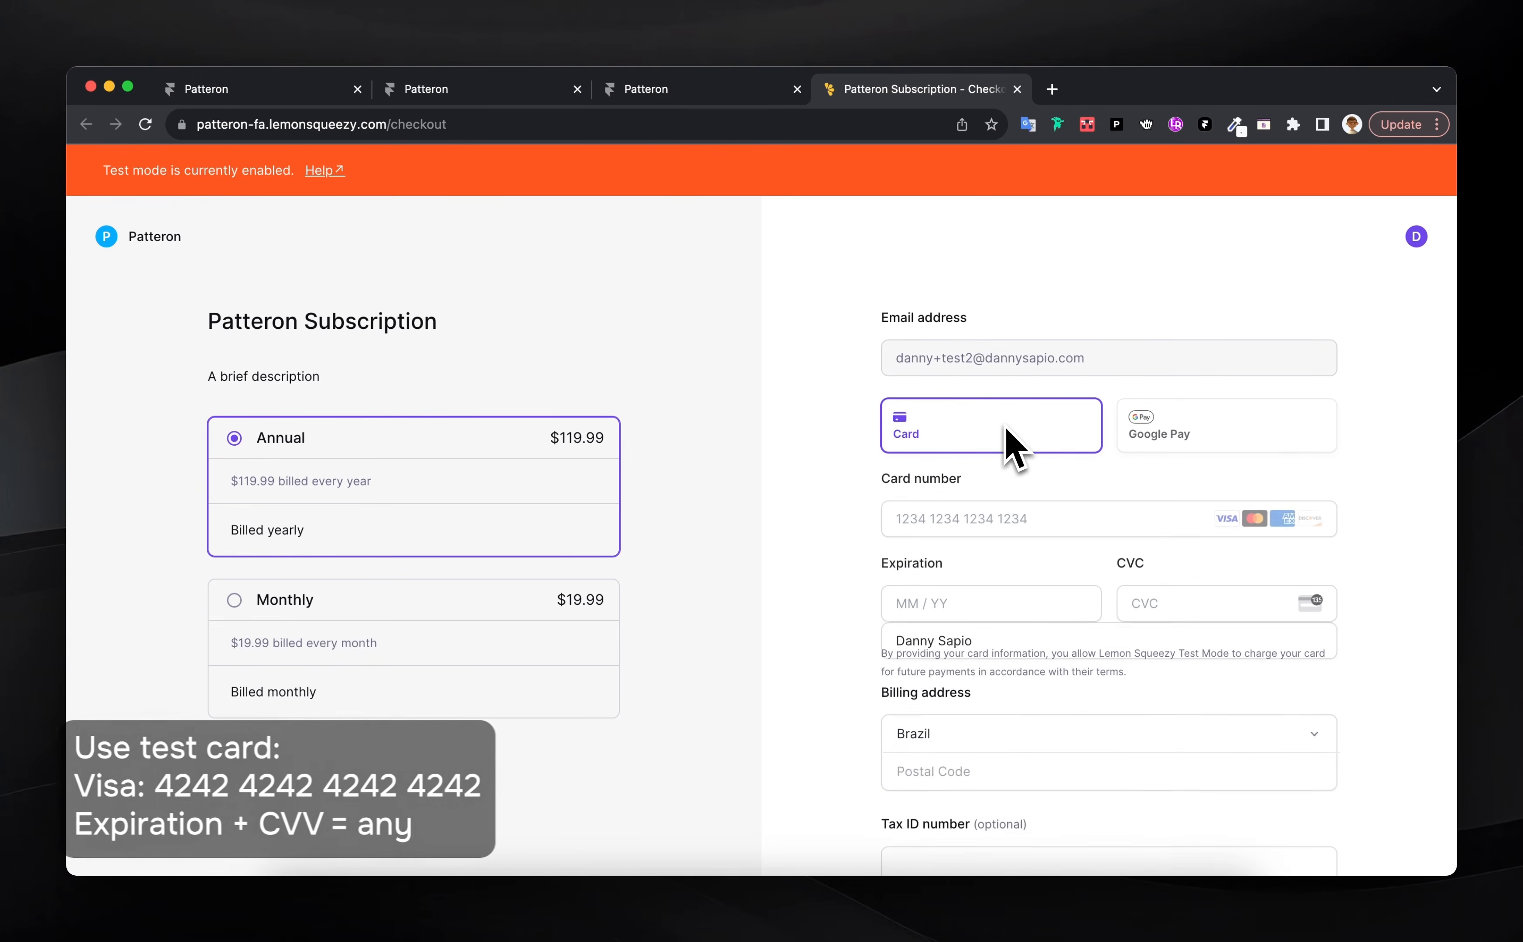
Pay by test card 4242…4242, expiry 09/44, CVC 444, postal code 34233, start the 14-day trial, then activate the account
click(937, 505)
text(42424242424242420944444)
scroll(937, 505, down, 1)
click(917, 805)
text(34233)
scroll(917, 805, down, 6)
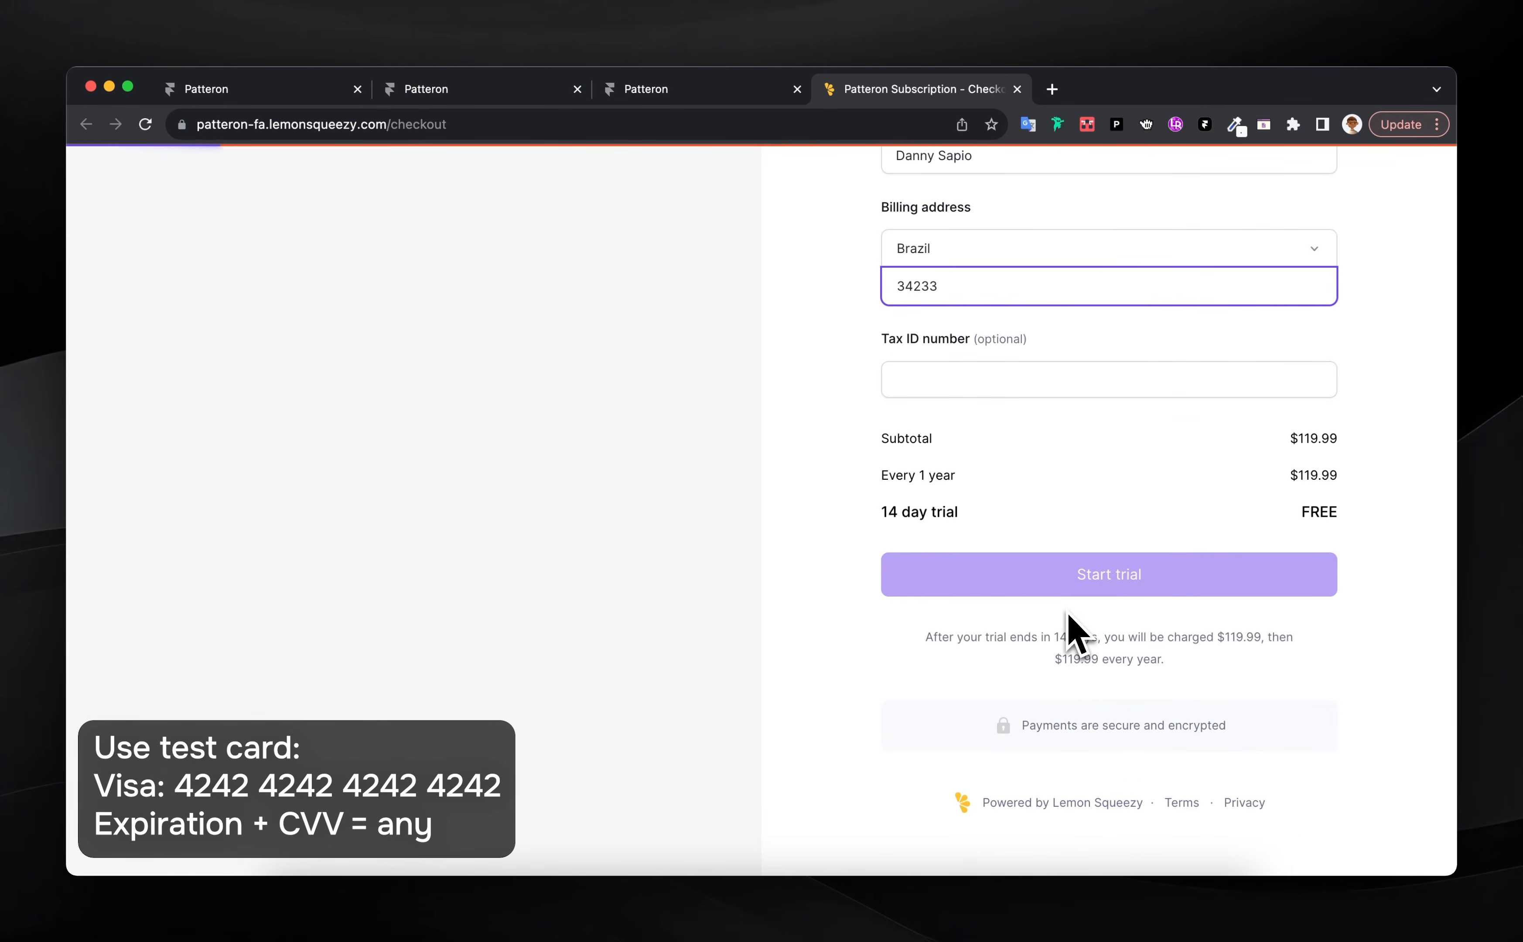
click(1078, 583)
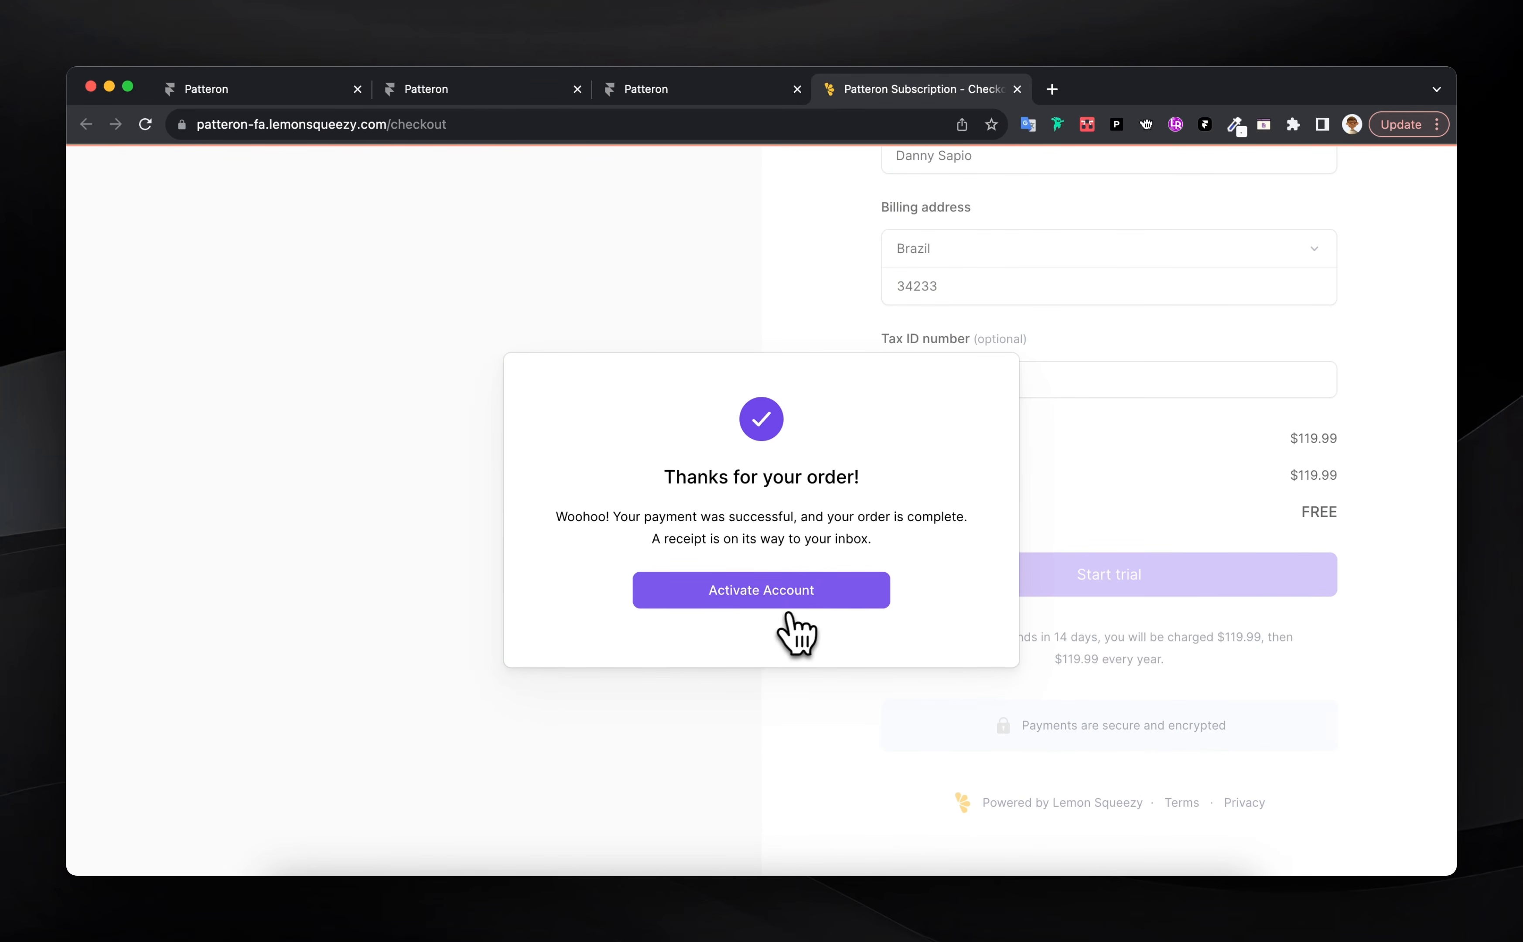
click(763, 594)
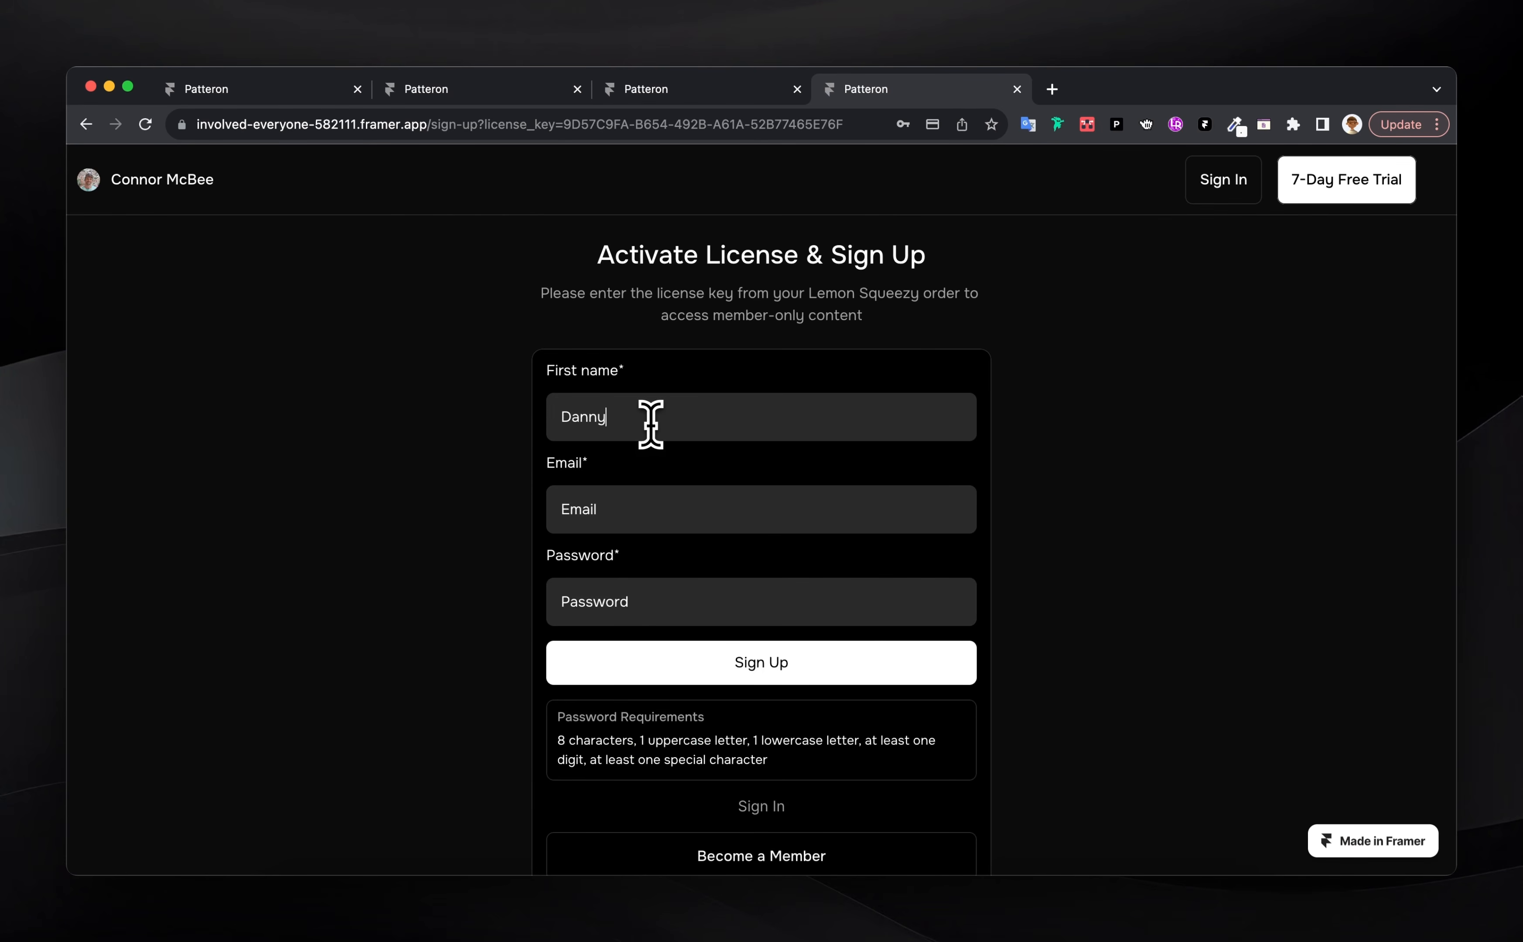
Enter the member's email on the sign-up form and save the new account's password in Chrome
key(Tab)
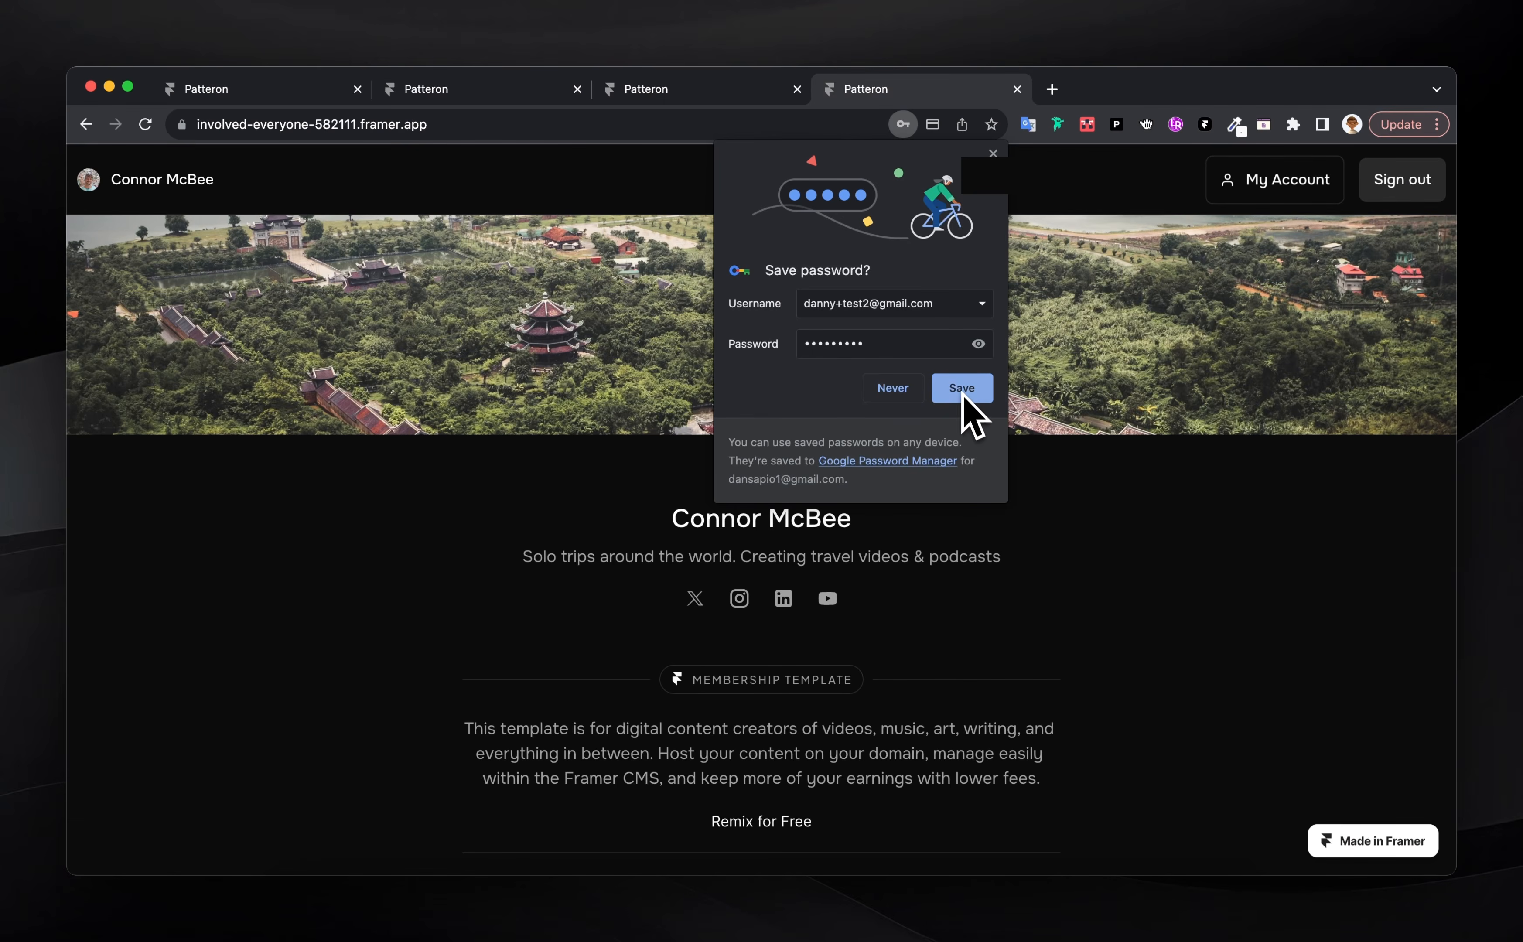
click(962, 389)
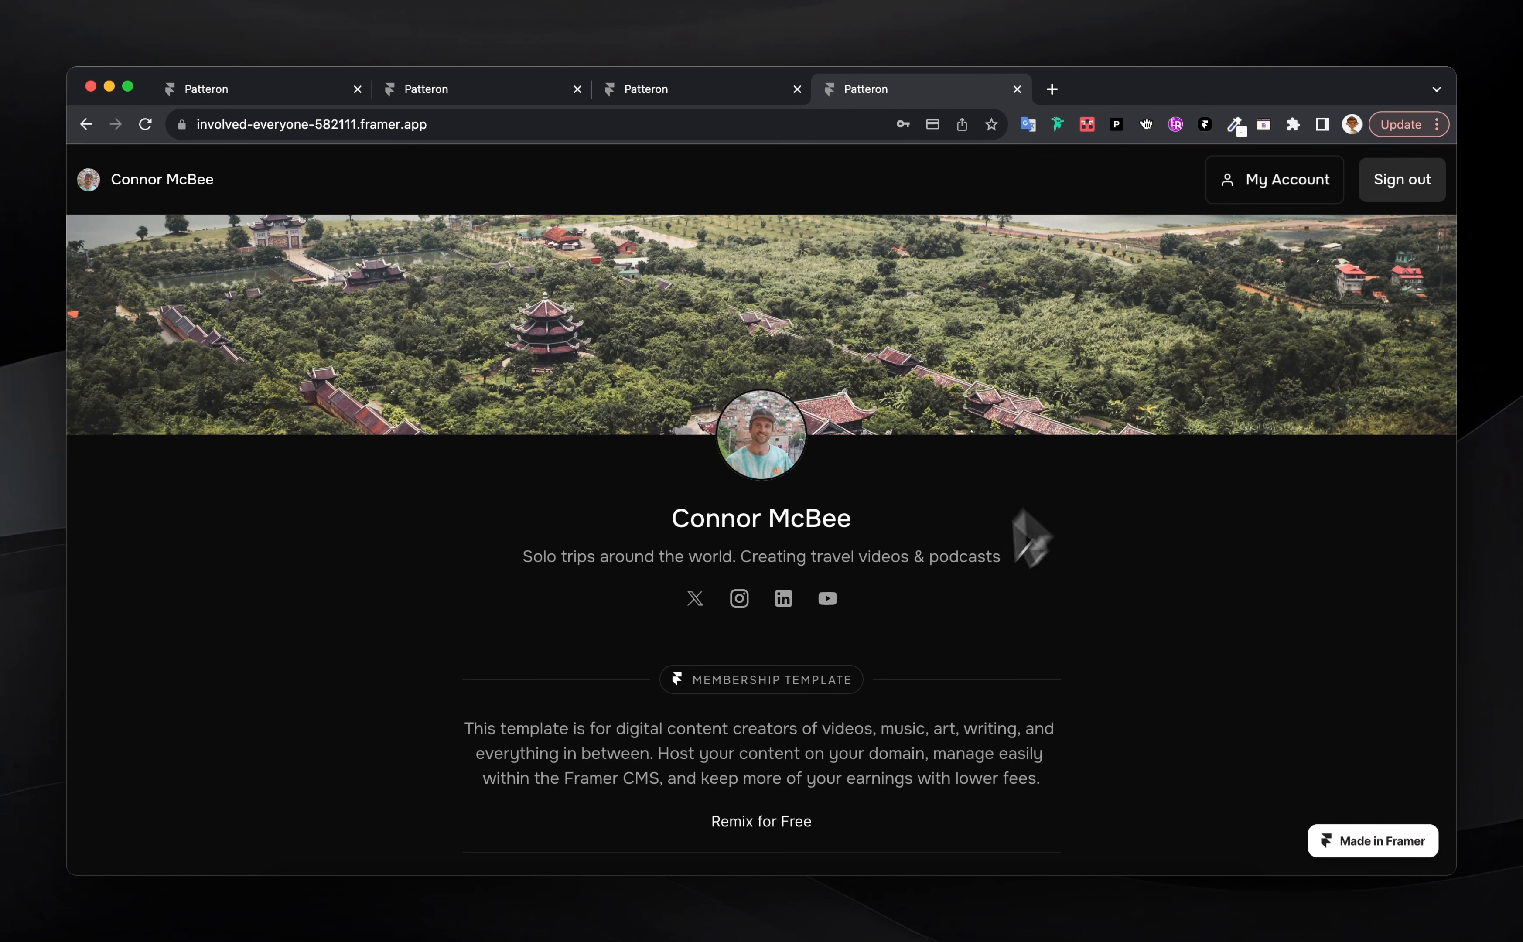
scroll(994, 588, down, 10)
scroll(962, 613, down, 3)
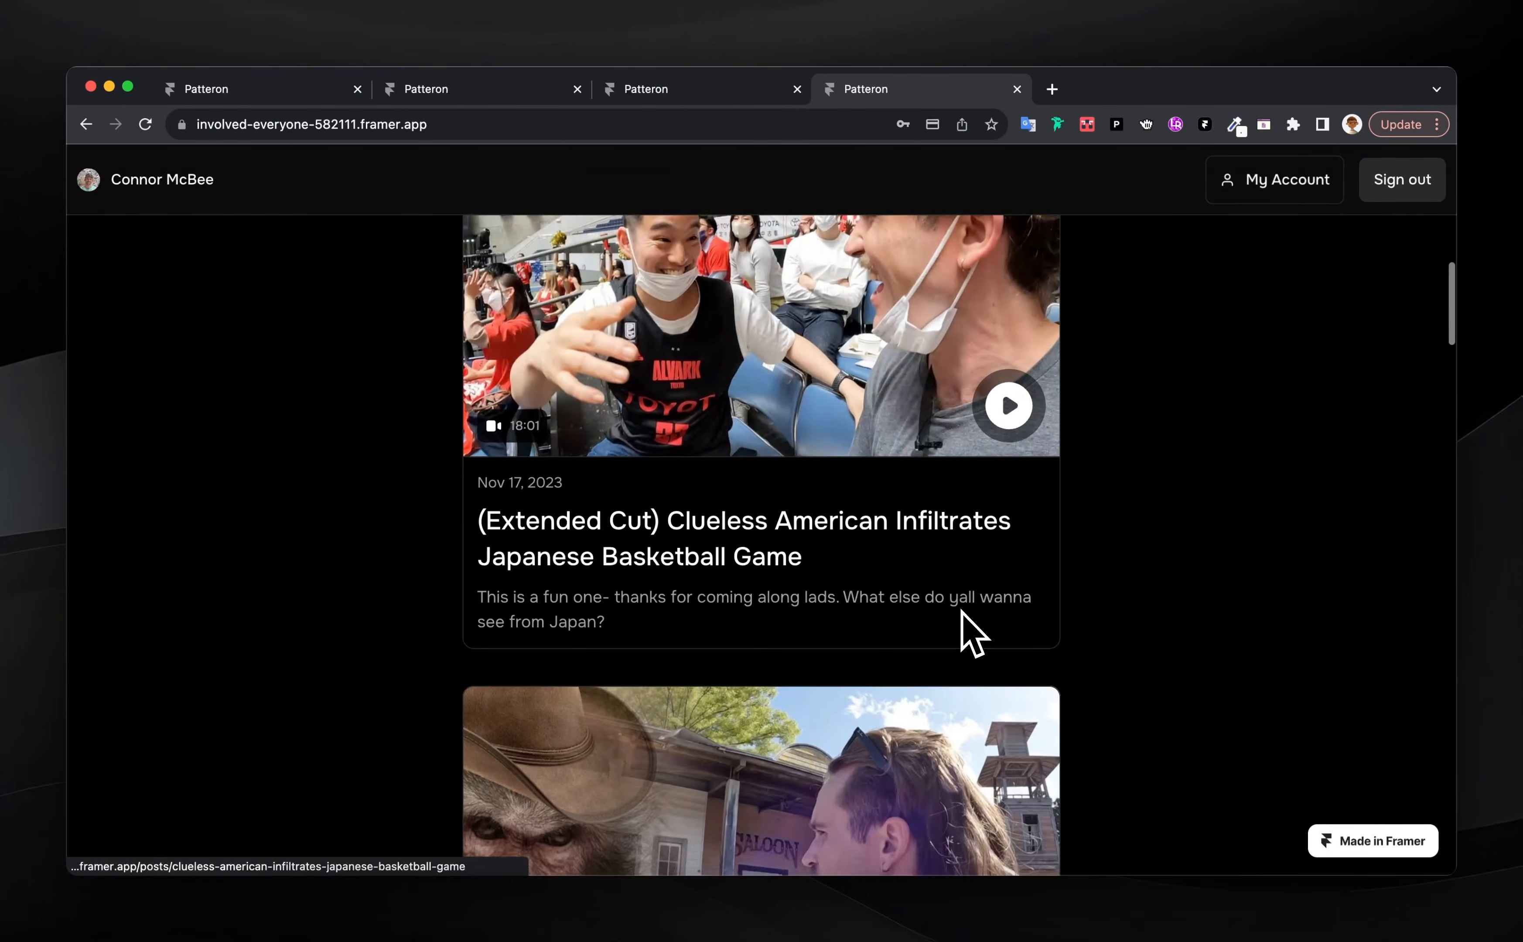
click(688, 516)
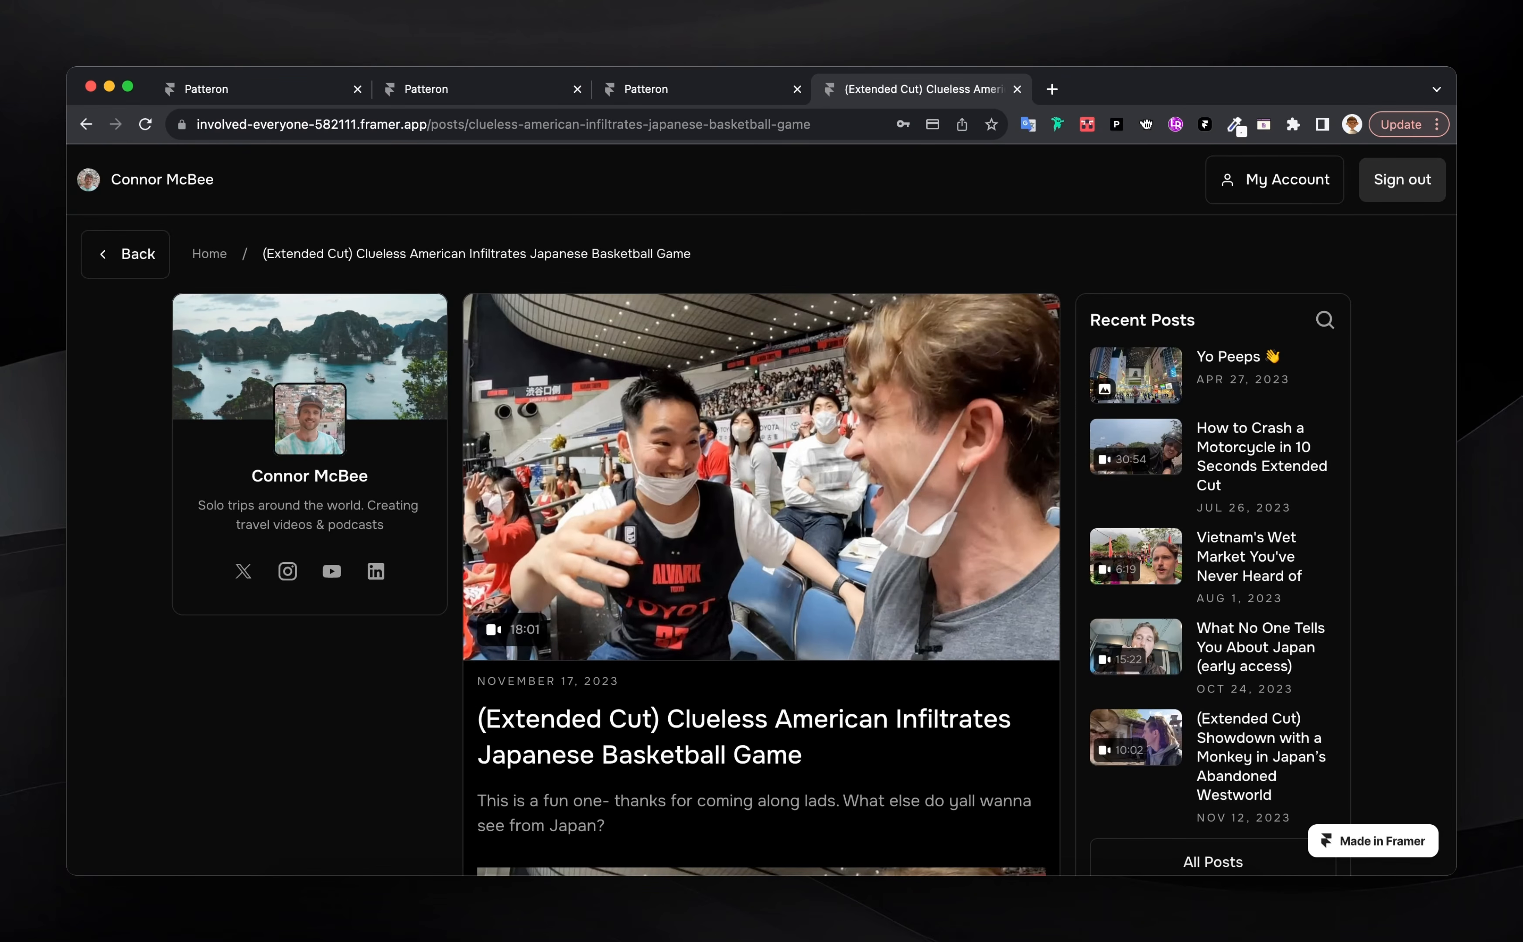
click(128, 256)
scroll(714, 561, up, 6)
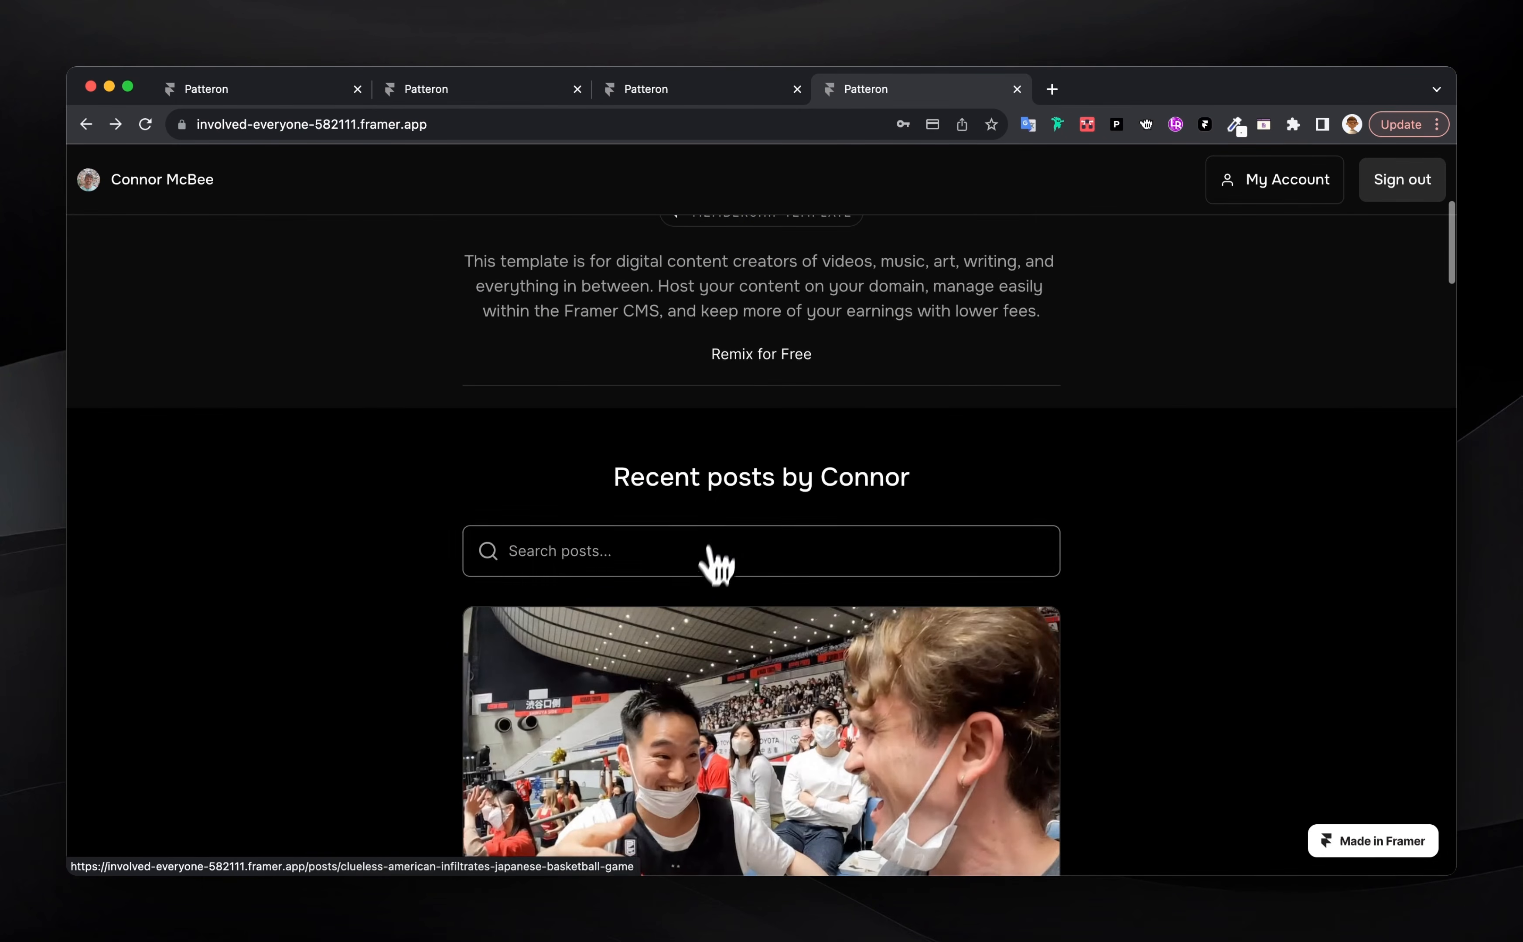
scroll(728, 525, down, 15)
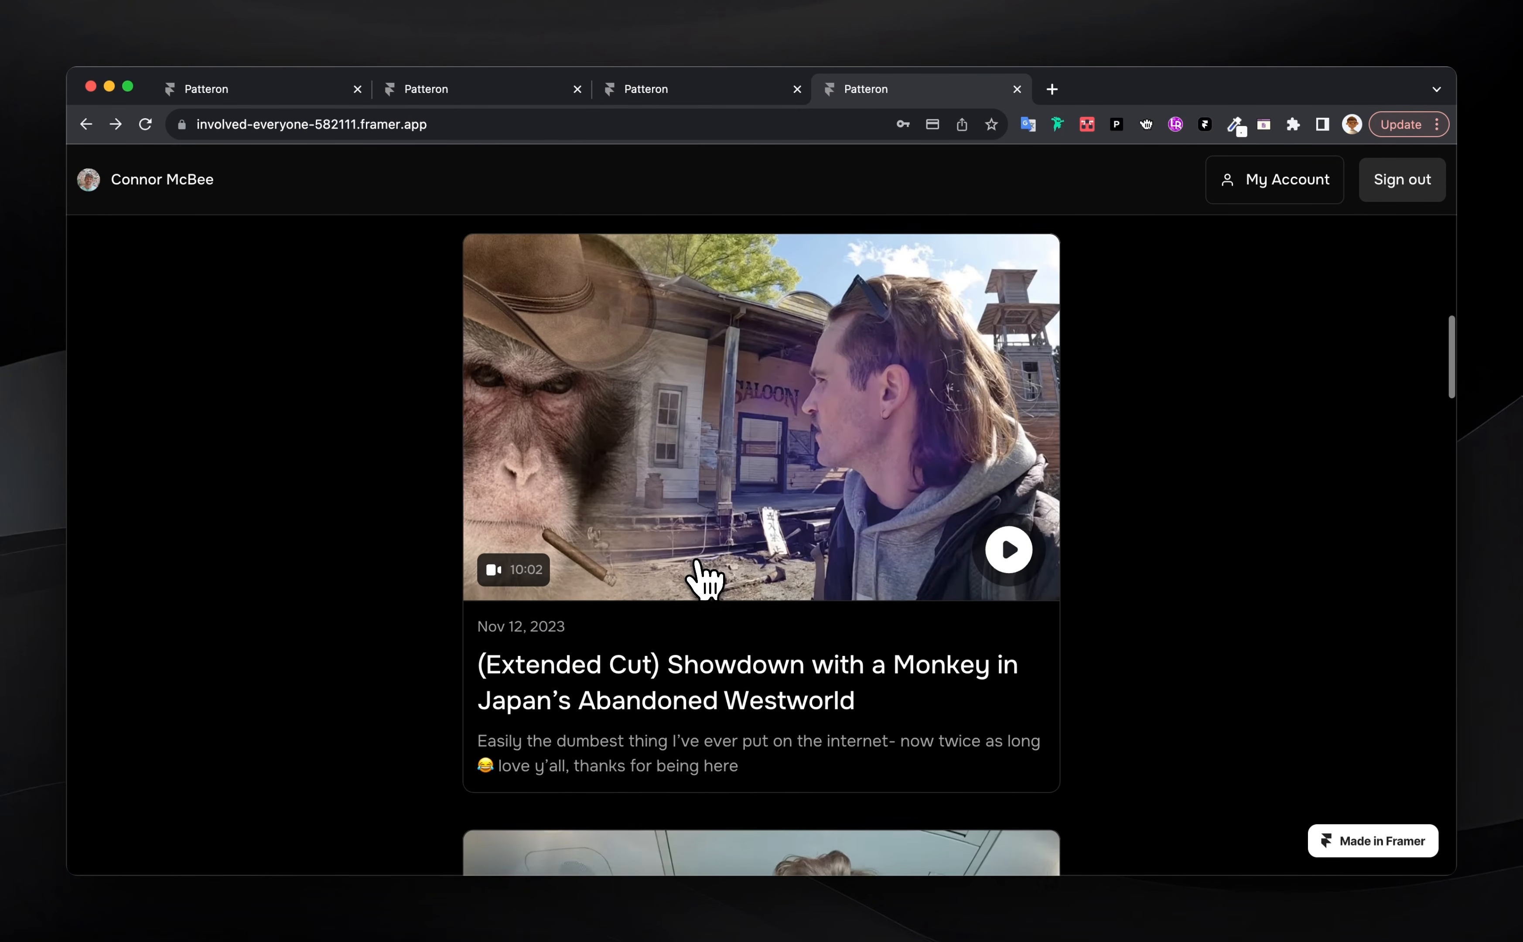
scroll(705, 576, up, 12)
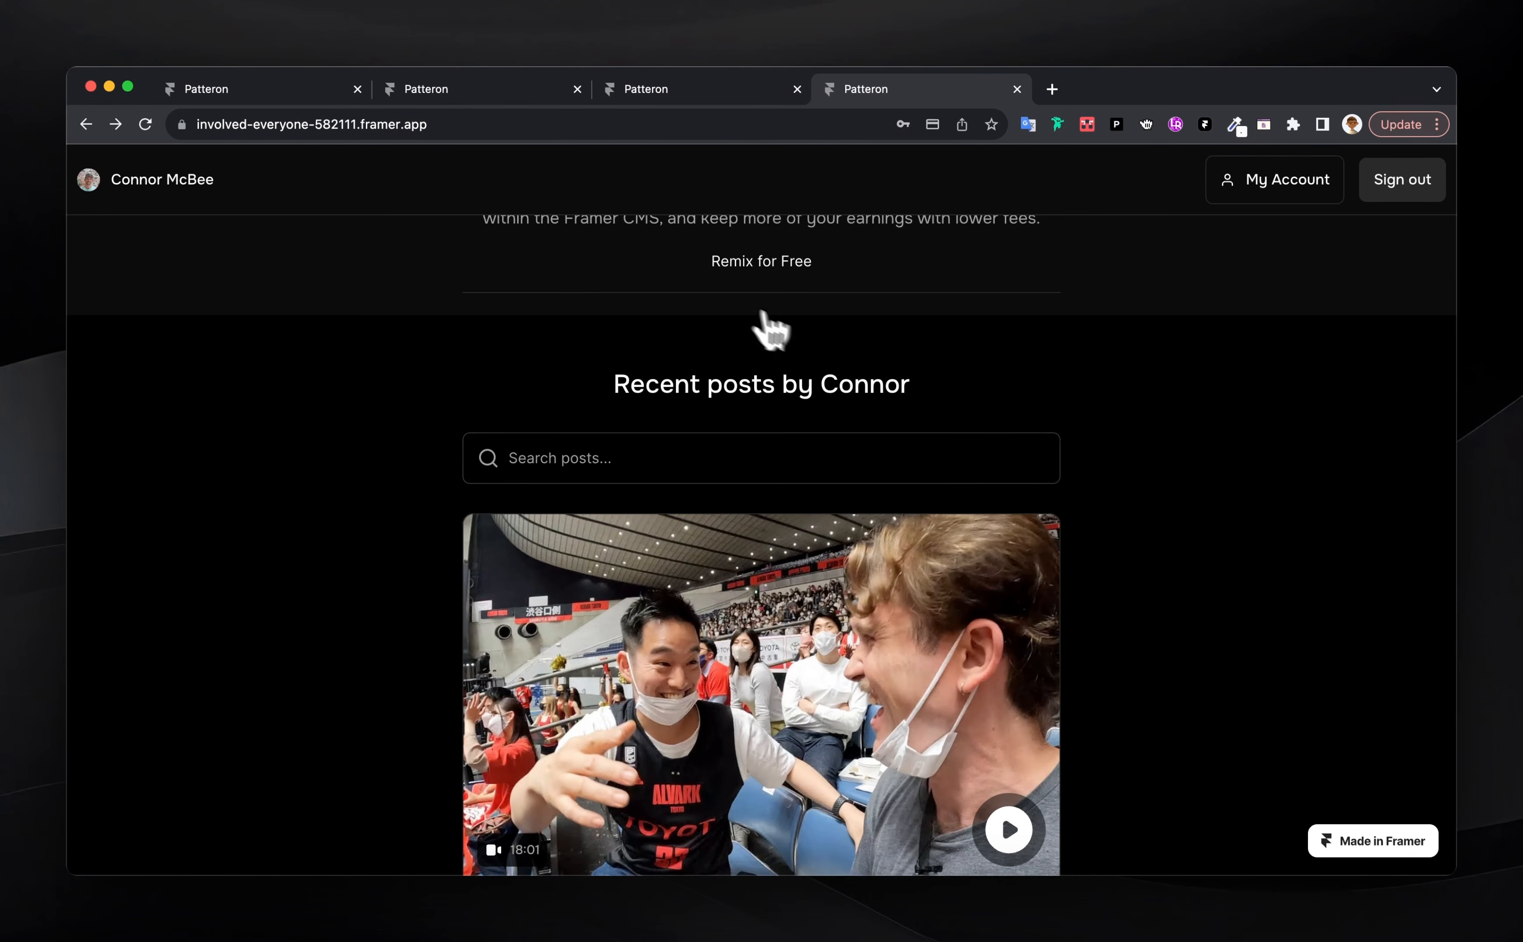
scroll(768, 330, up, 3)
scroll(1074, 493, down, 10)
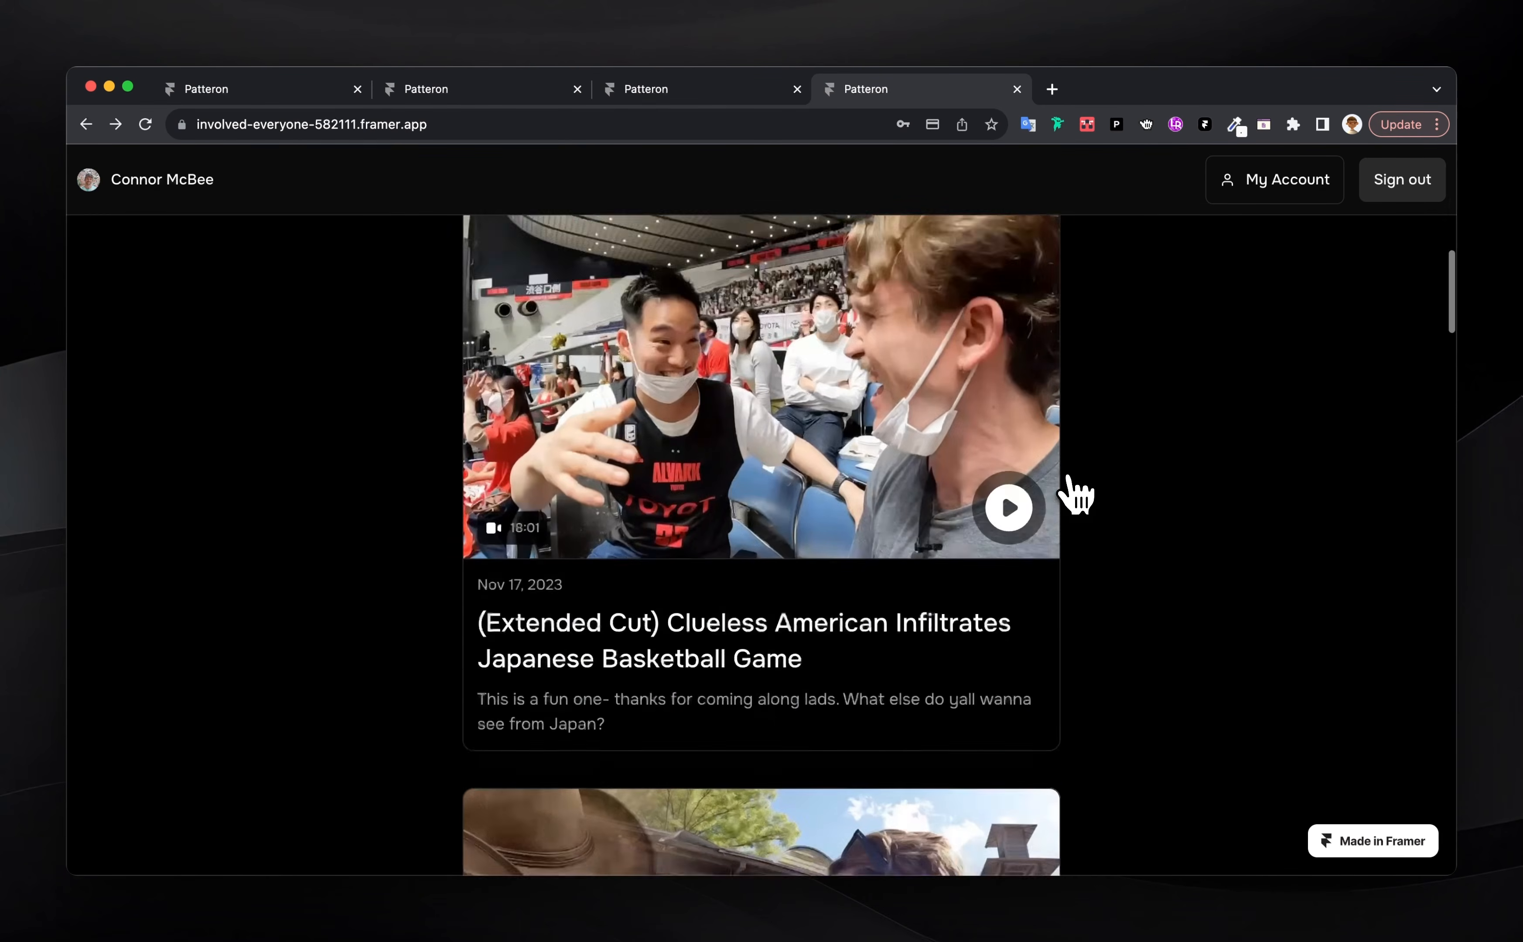
scroll(1074, 493, down, 15)
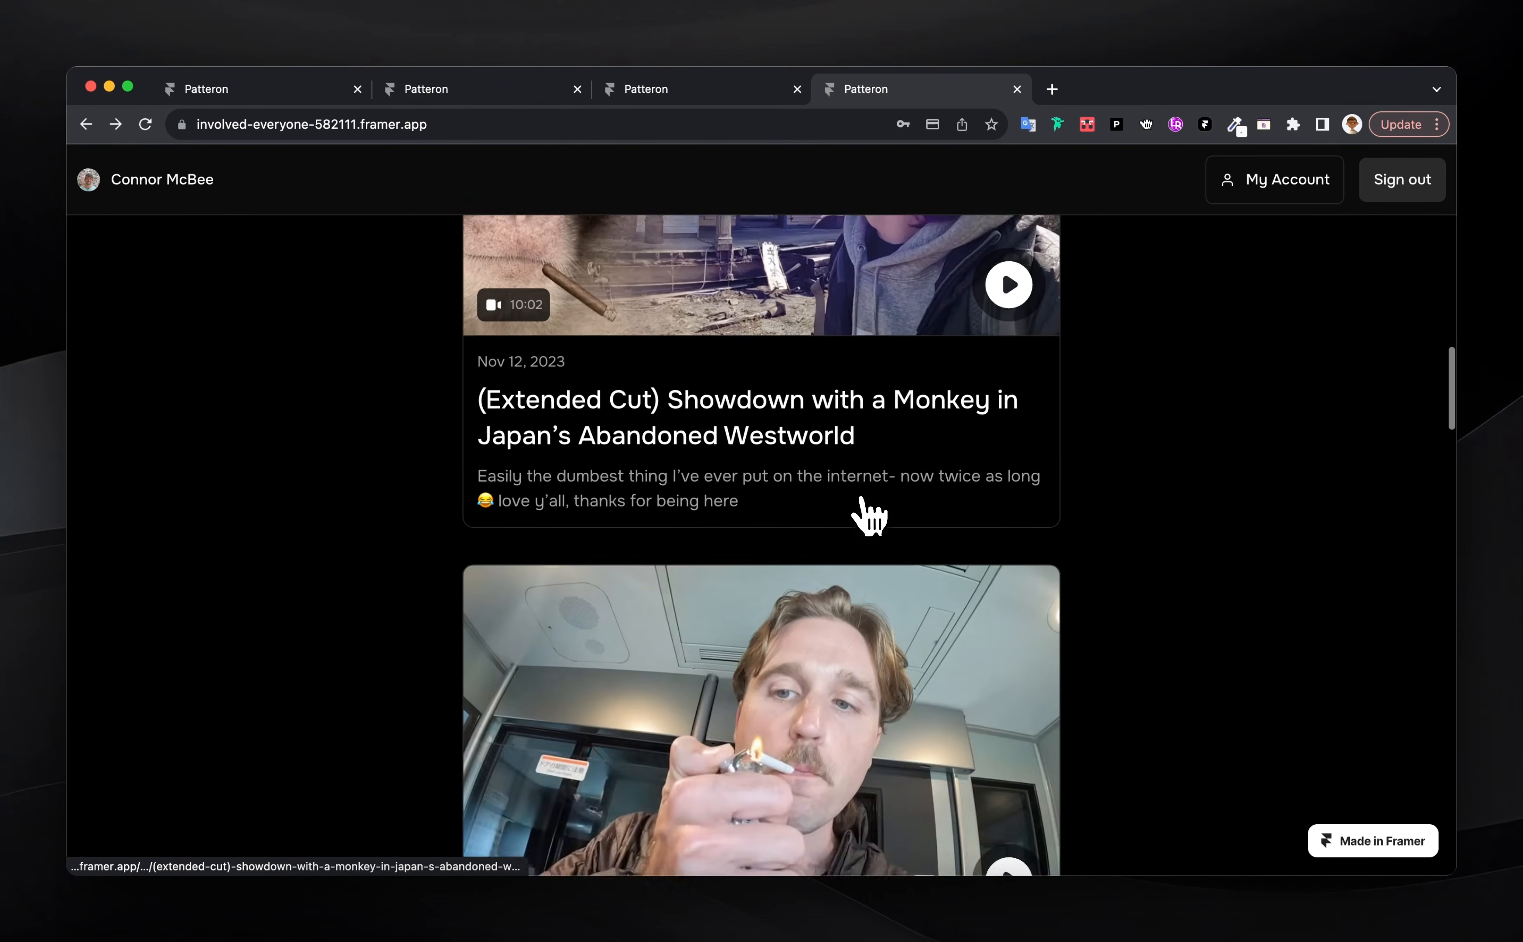
click(846, 475)
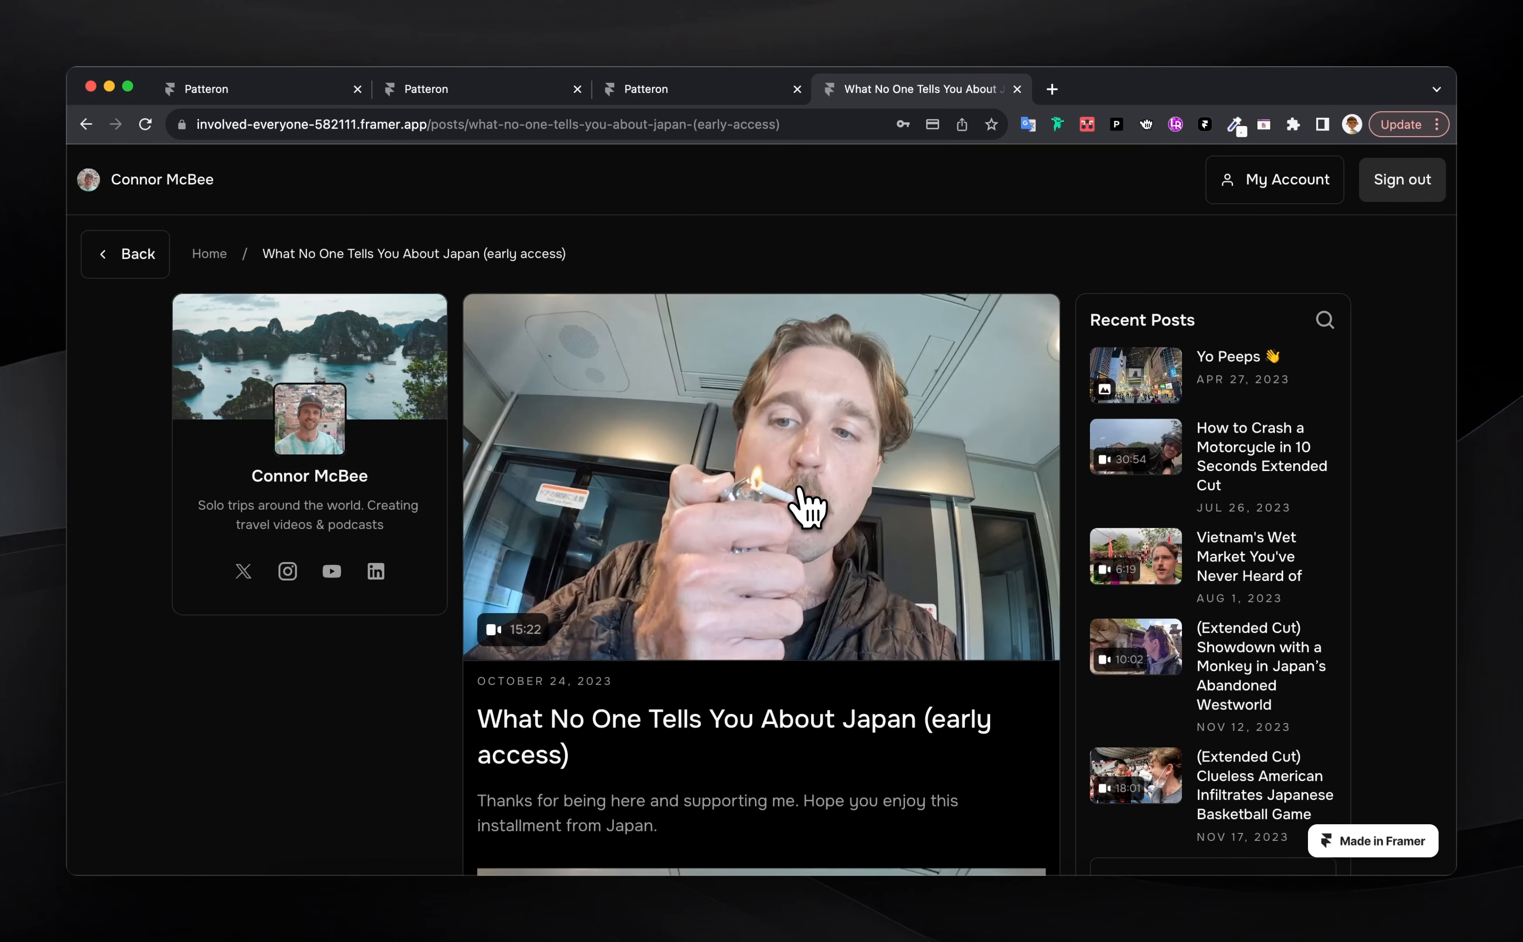
scroll(806, 509, down, 3)
scroll(806, 510, down, 8)
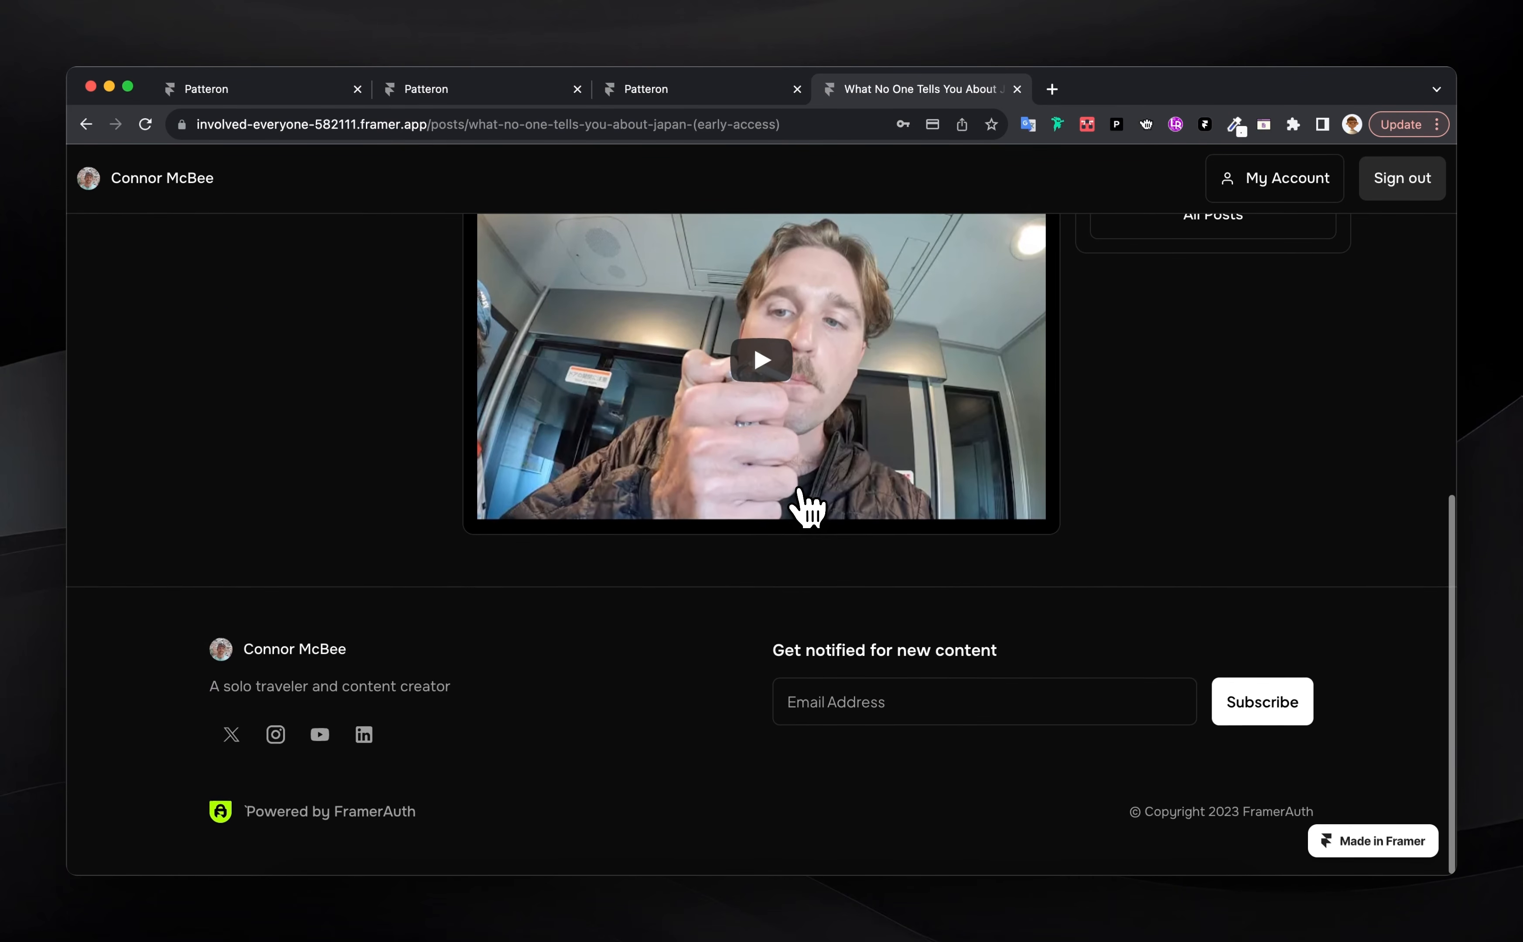
scroll(806, 510, up, 11)
click(131, 269)
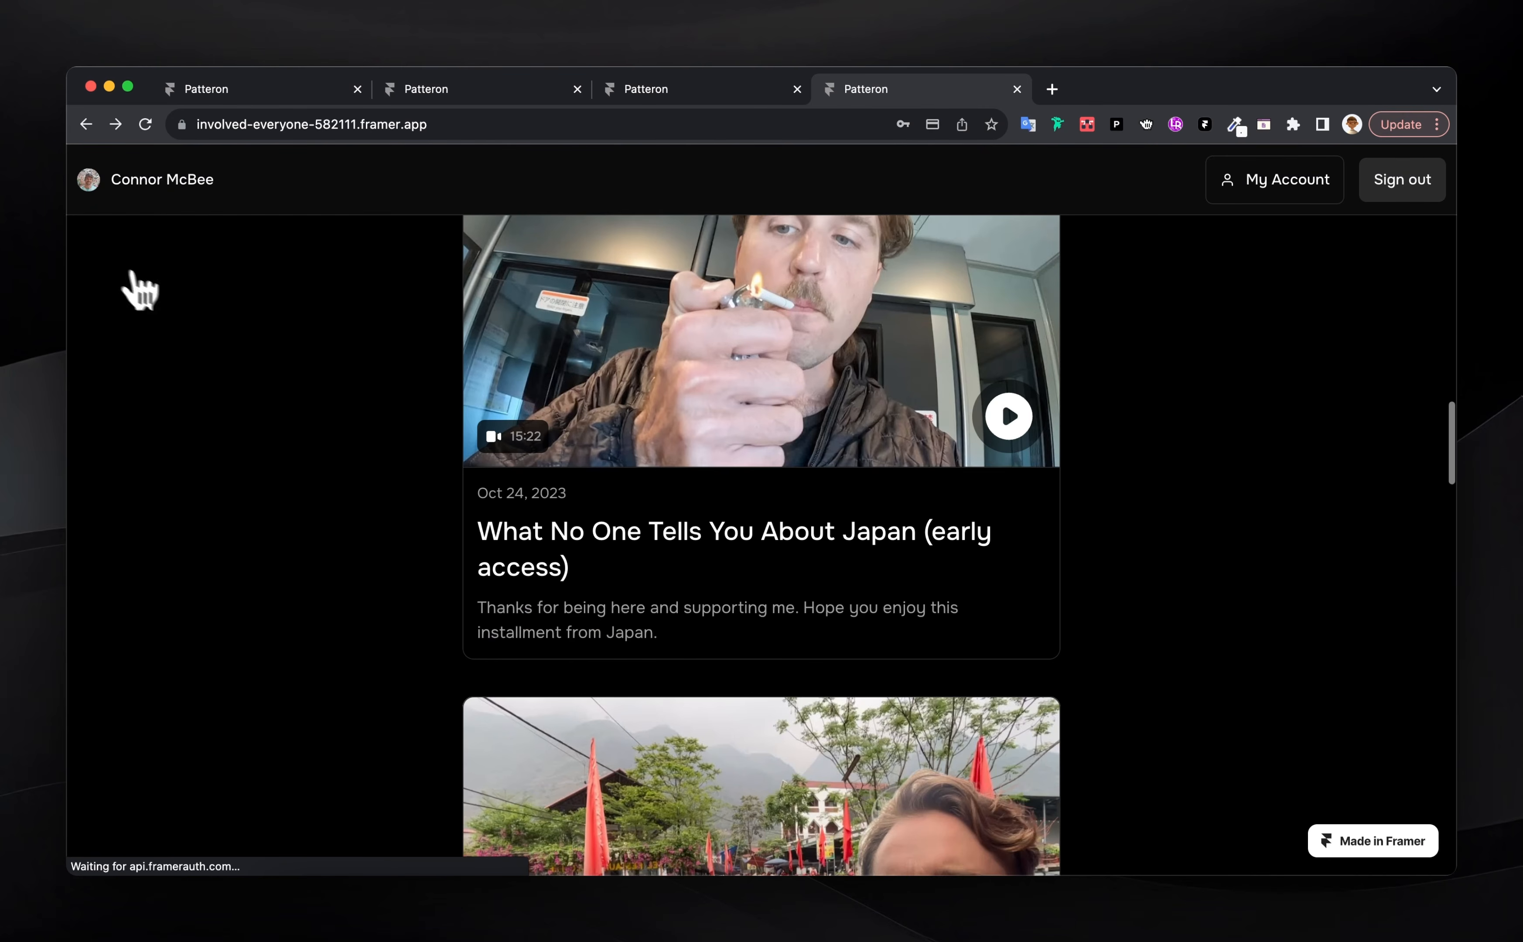
scroll(628, 605, down, 10)
scroll(629, 606, up, 8)
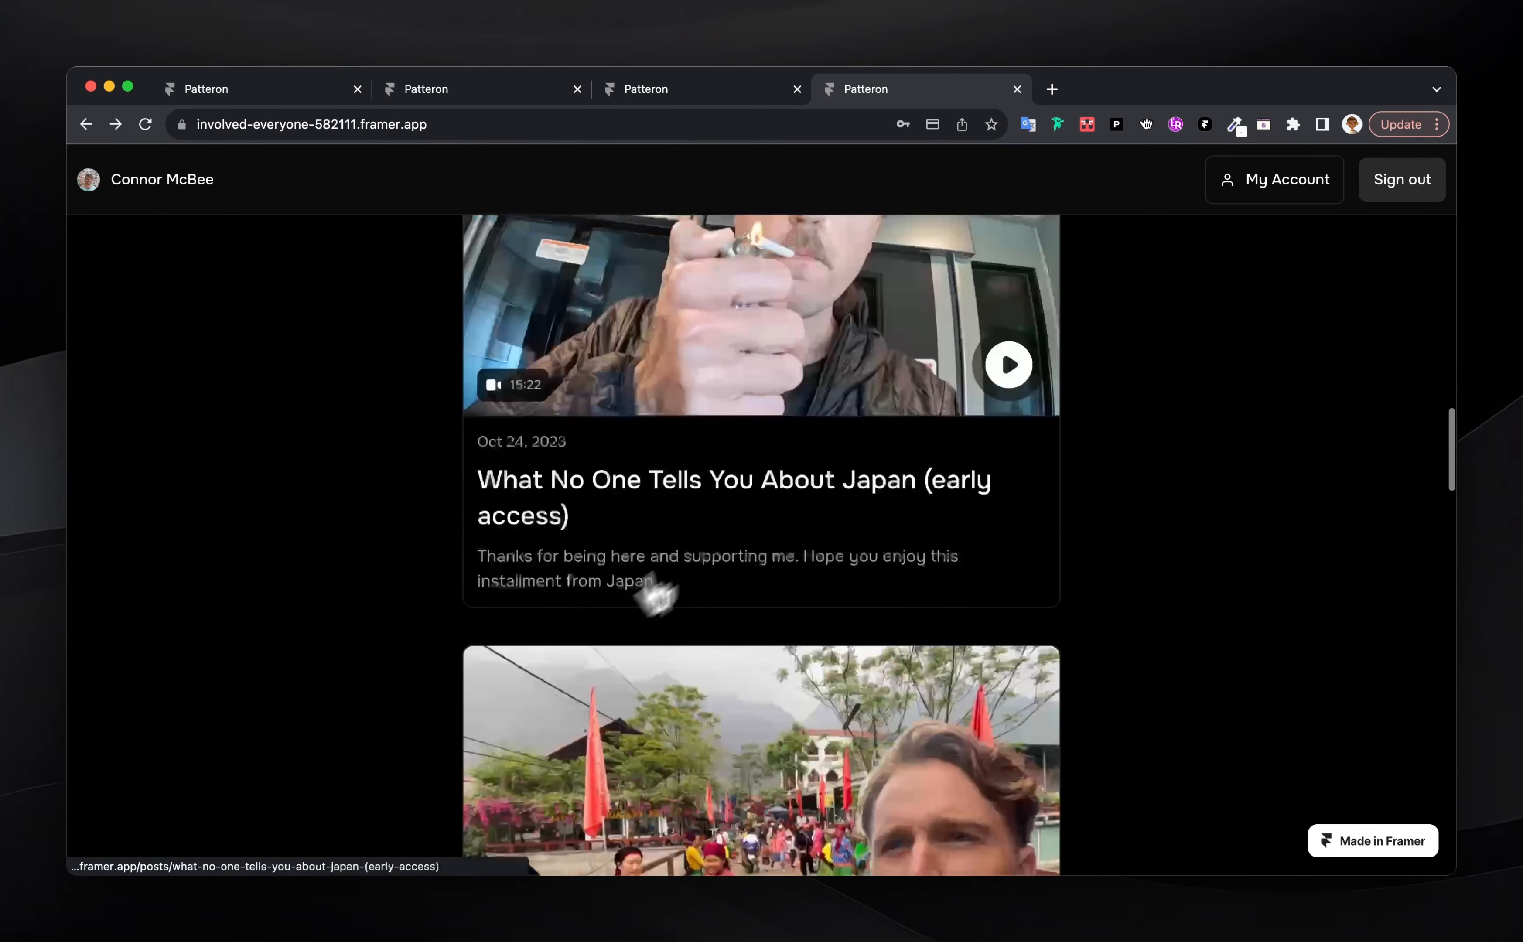
Open My Account, check the member's email, and follow Manage Subscription to the Lemon Squeezy billing page
click(1216, 199)
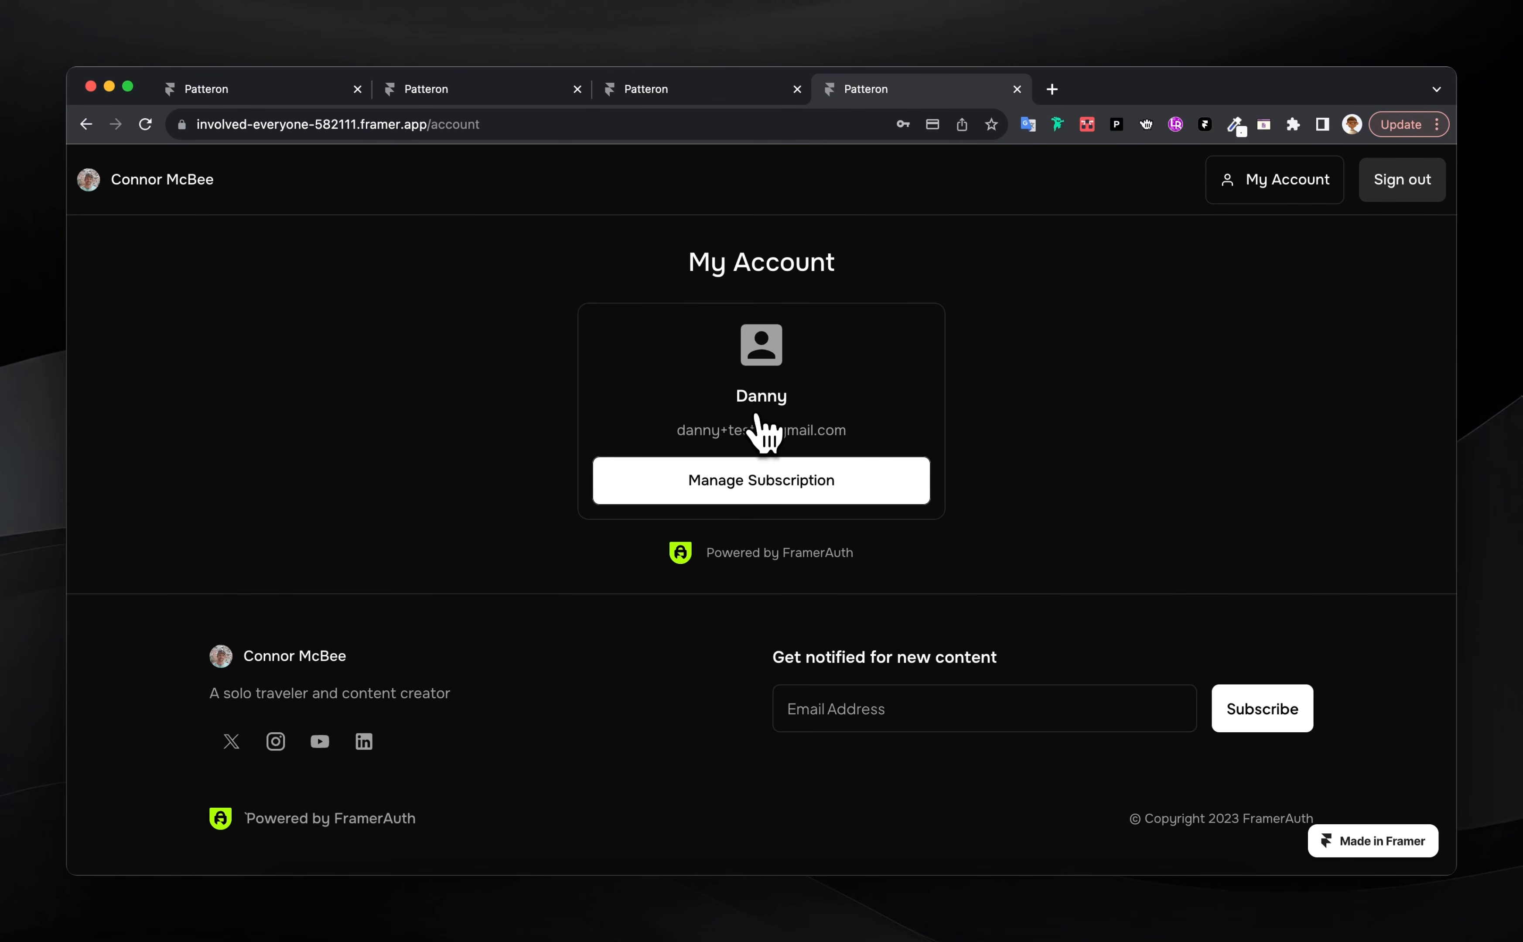
triple_click(710, 433)
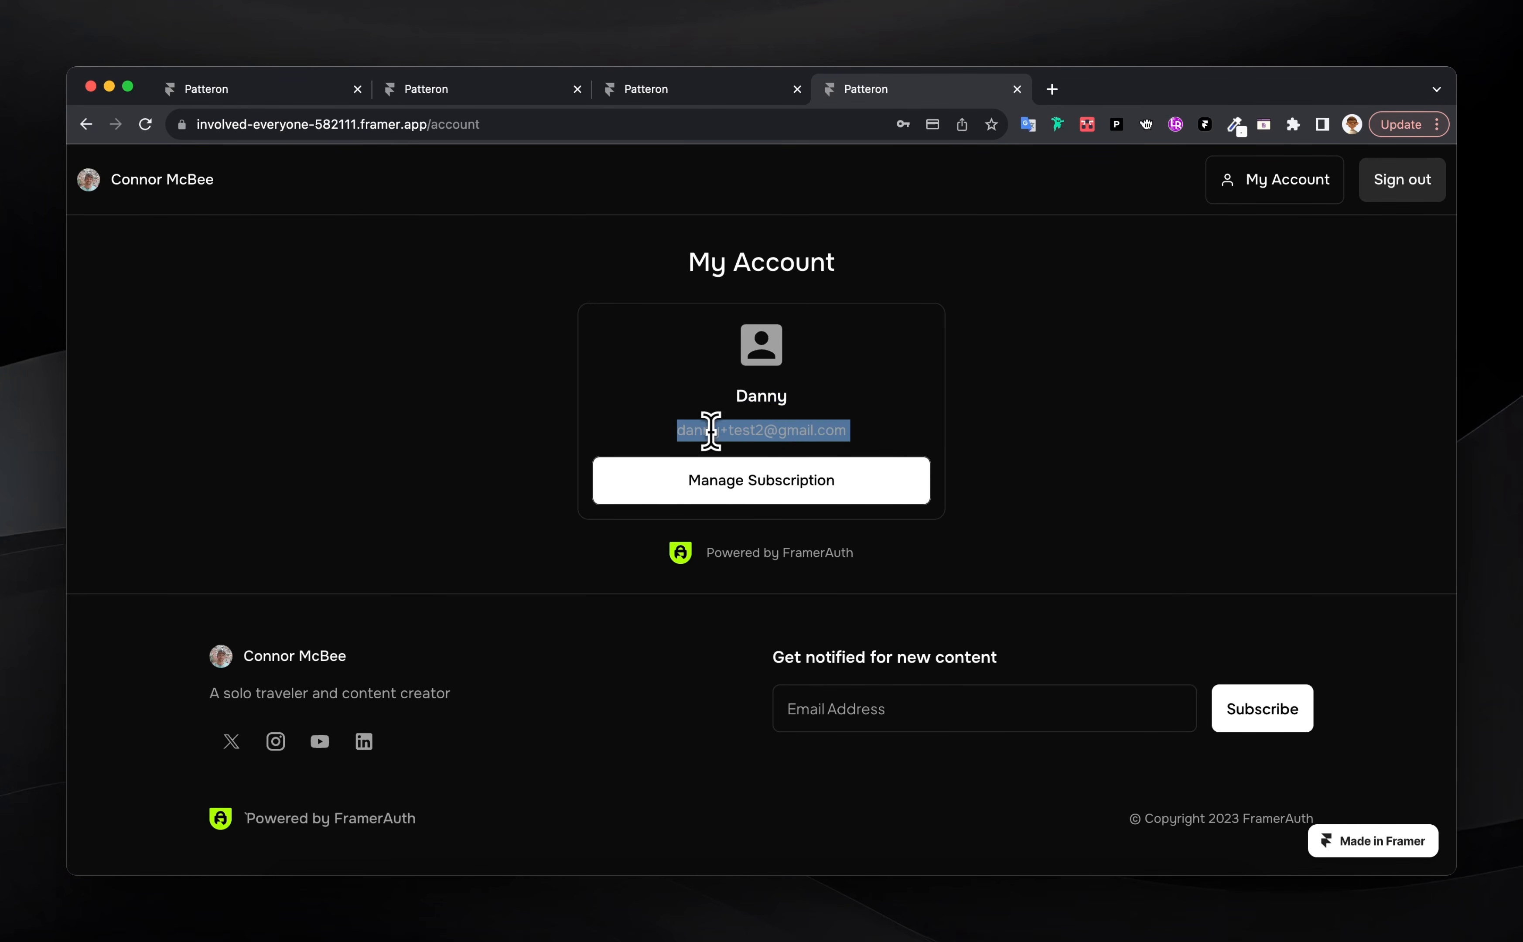
click(884, 428)
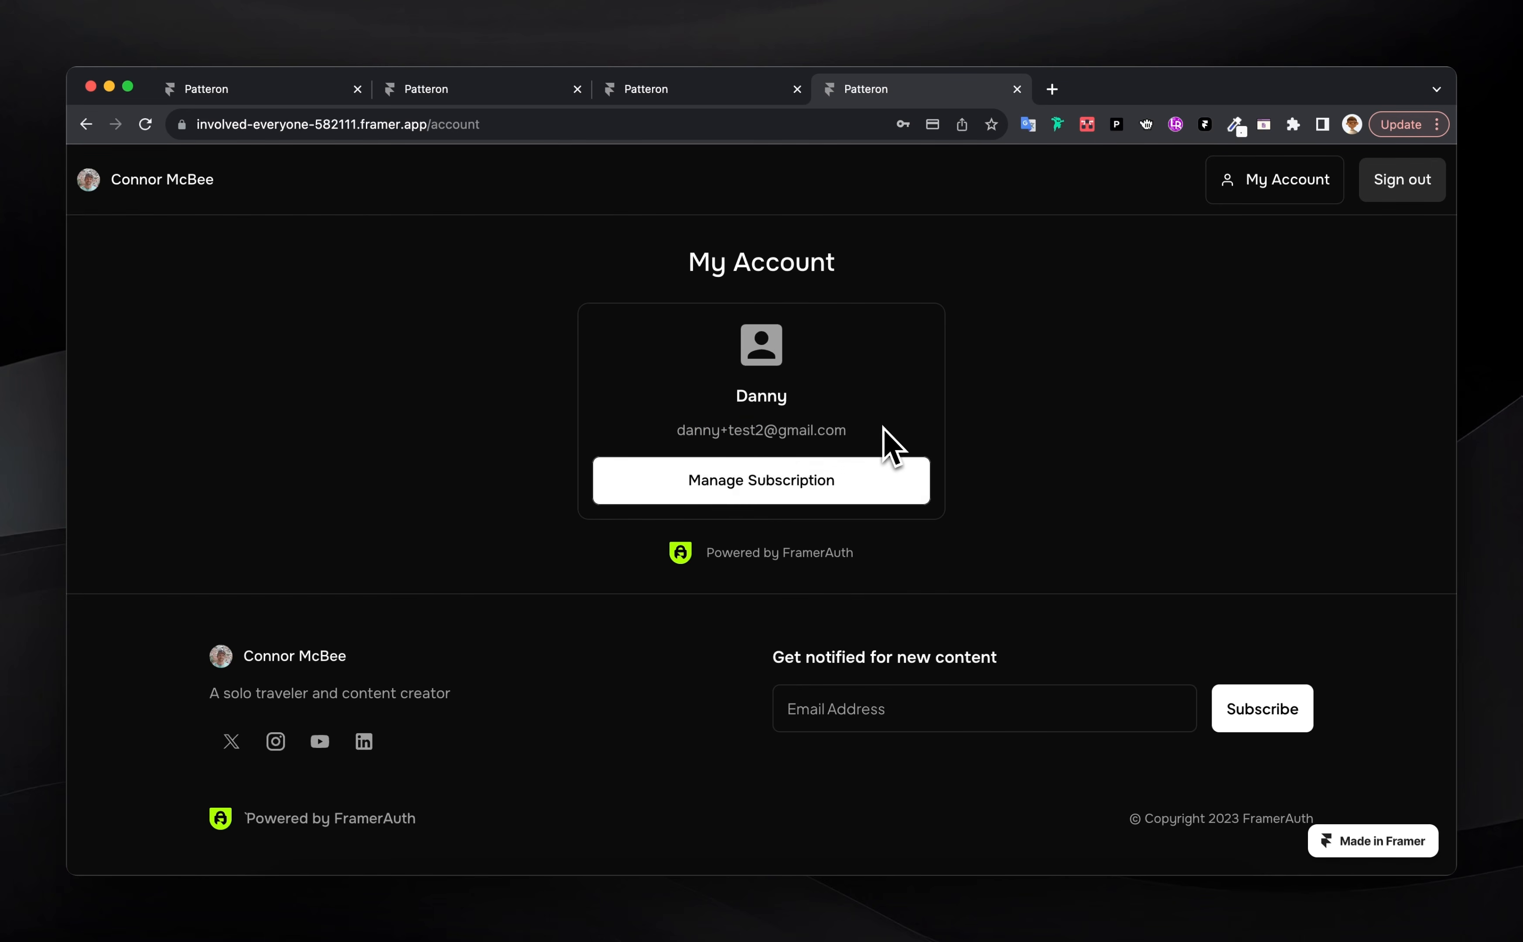
click(812, 494)
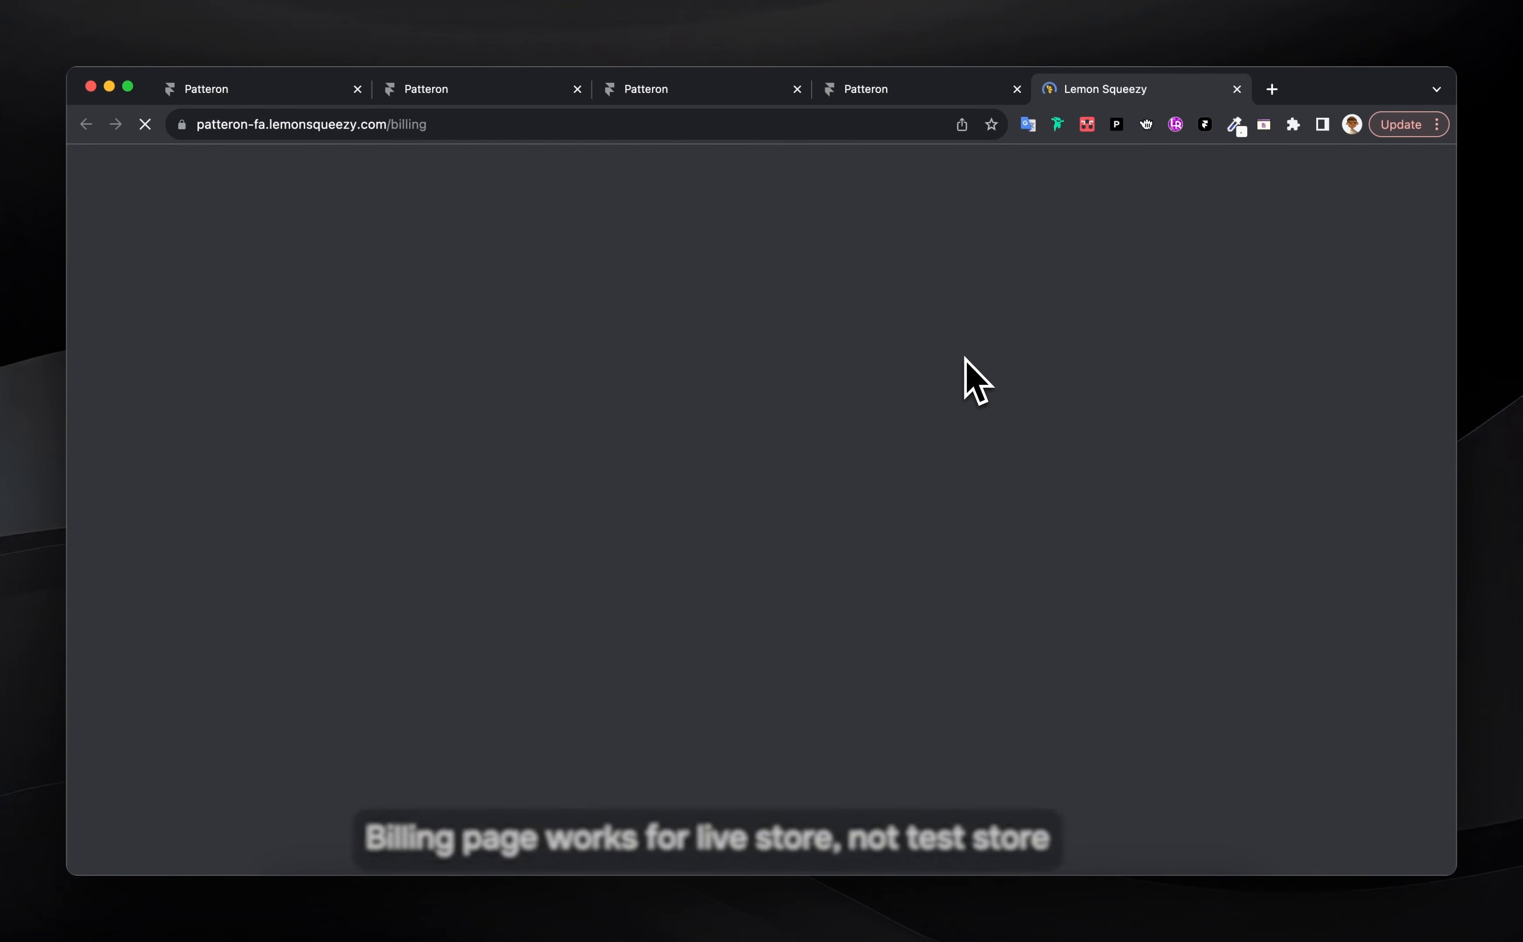